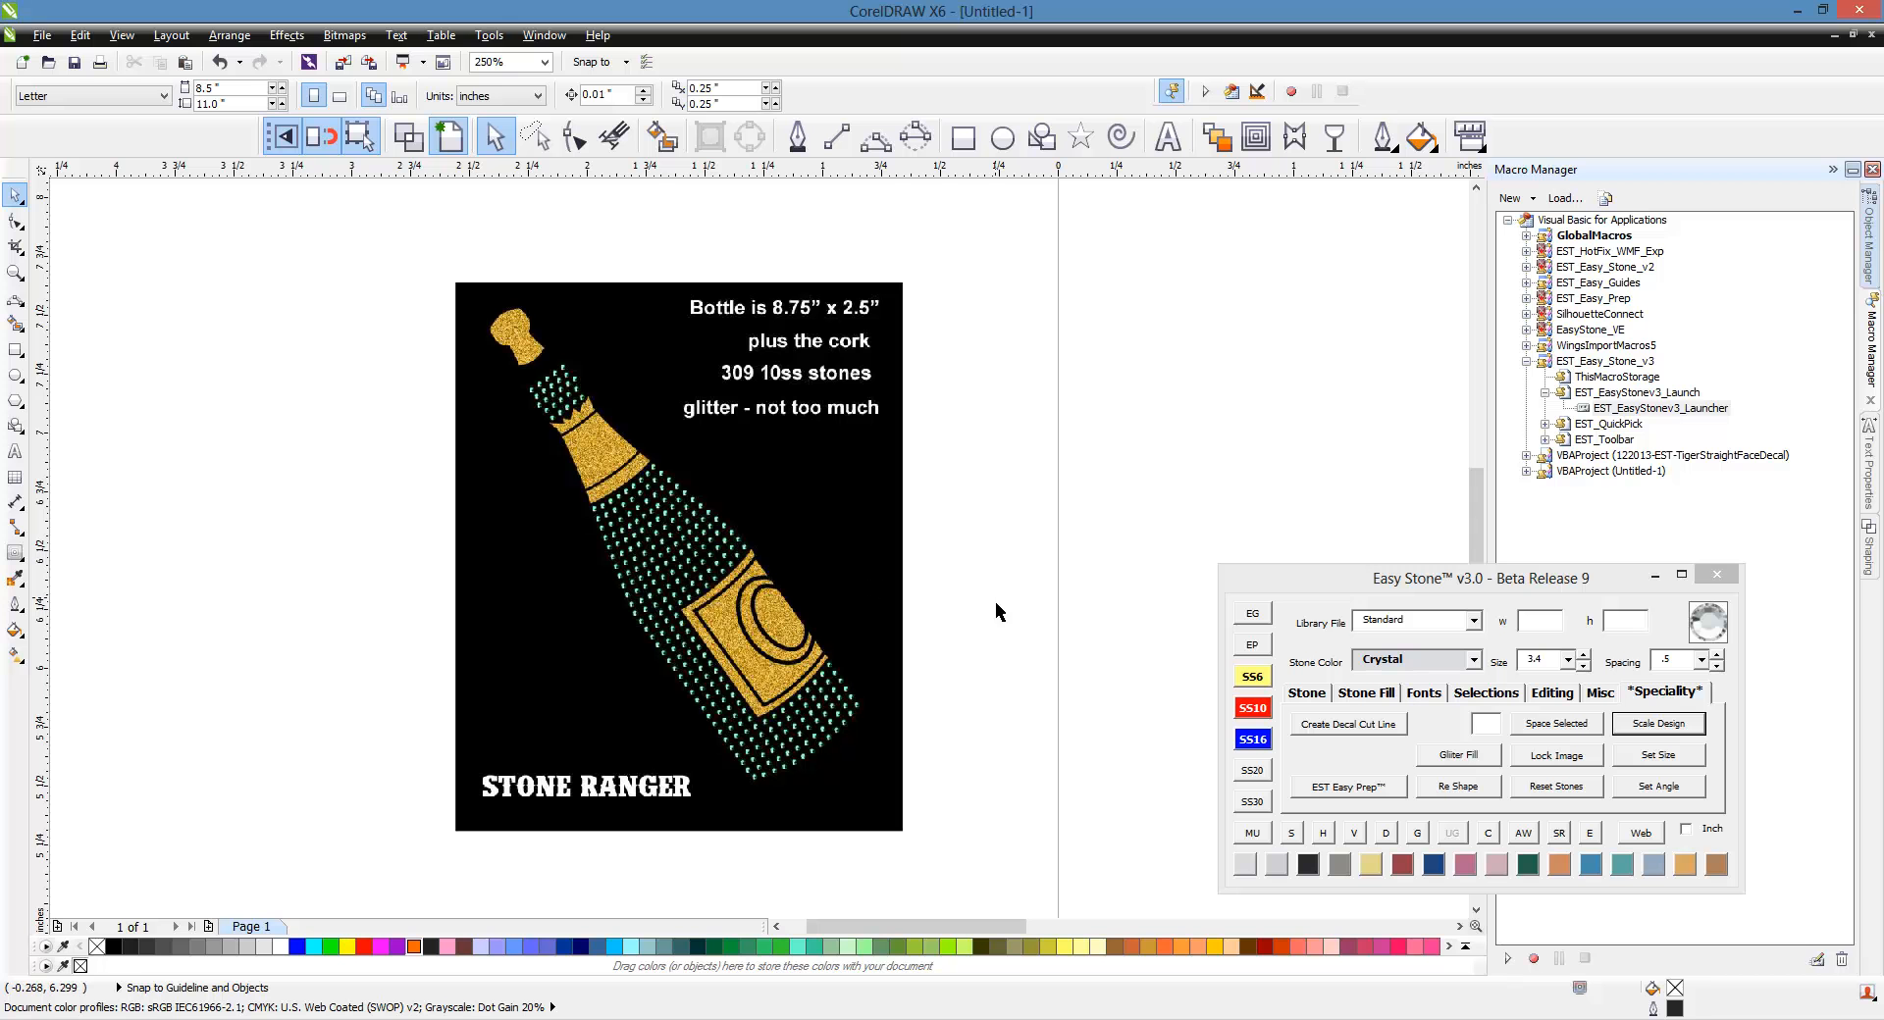
Step: Move the black bottle reference image slightly up and farther from the page, centred at about x -2.02, y 6.58 inches
click(899, 591)
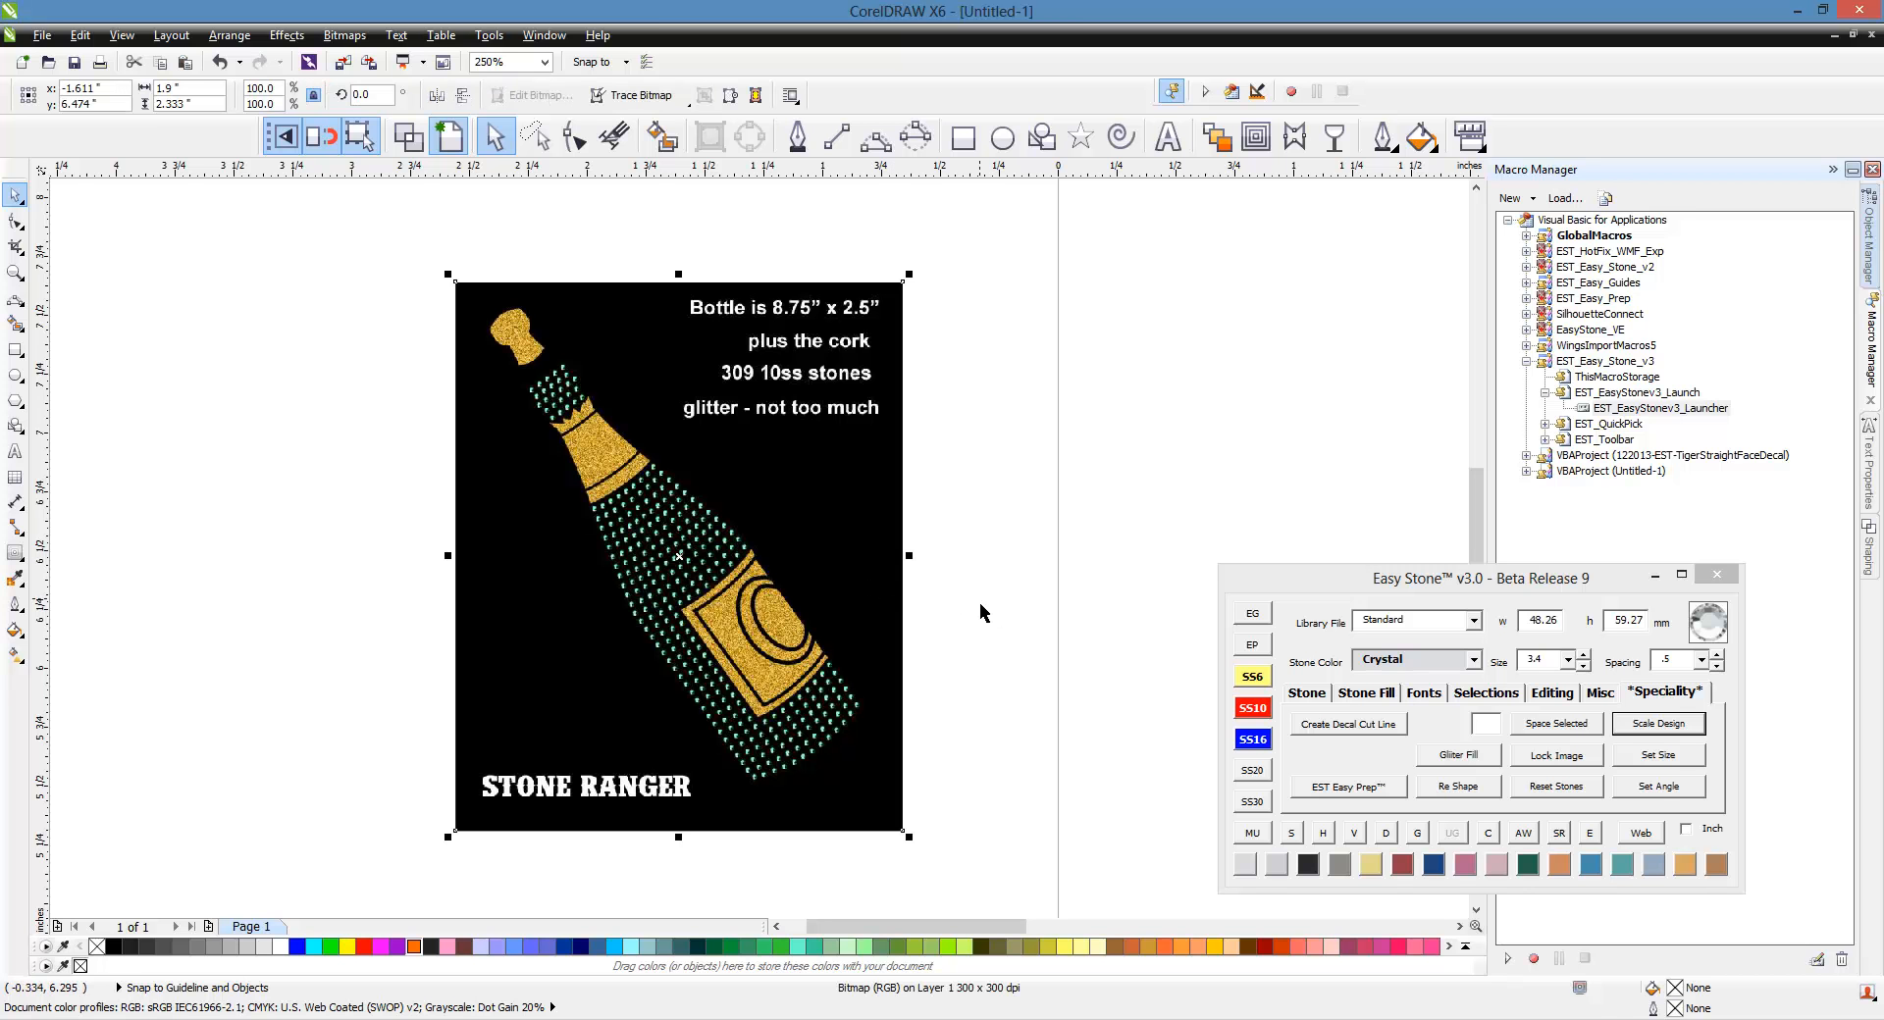
drag(847, 611, 751, 585)
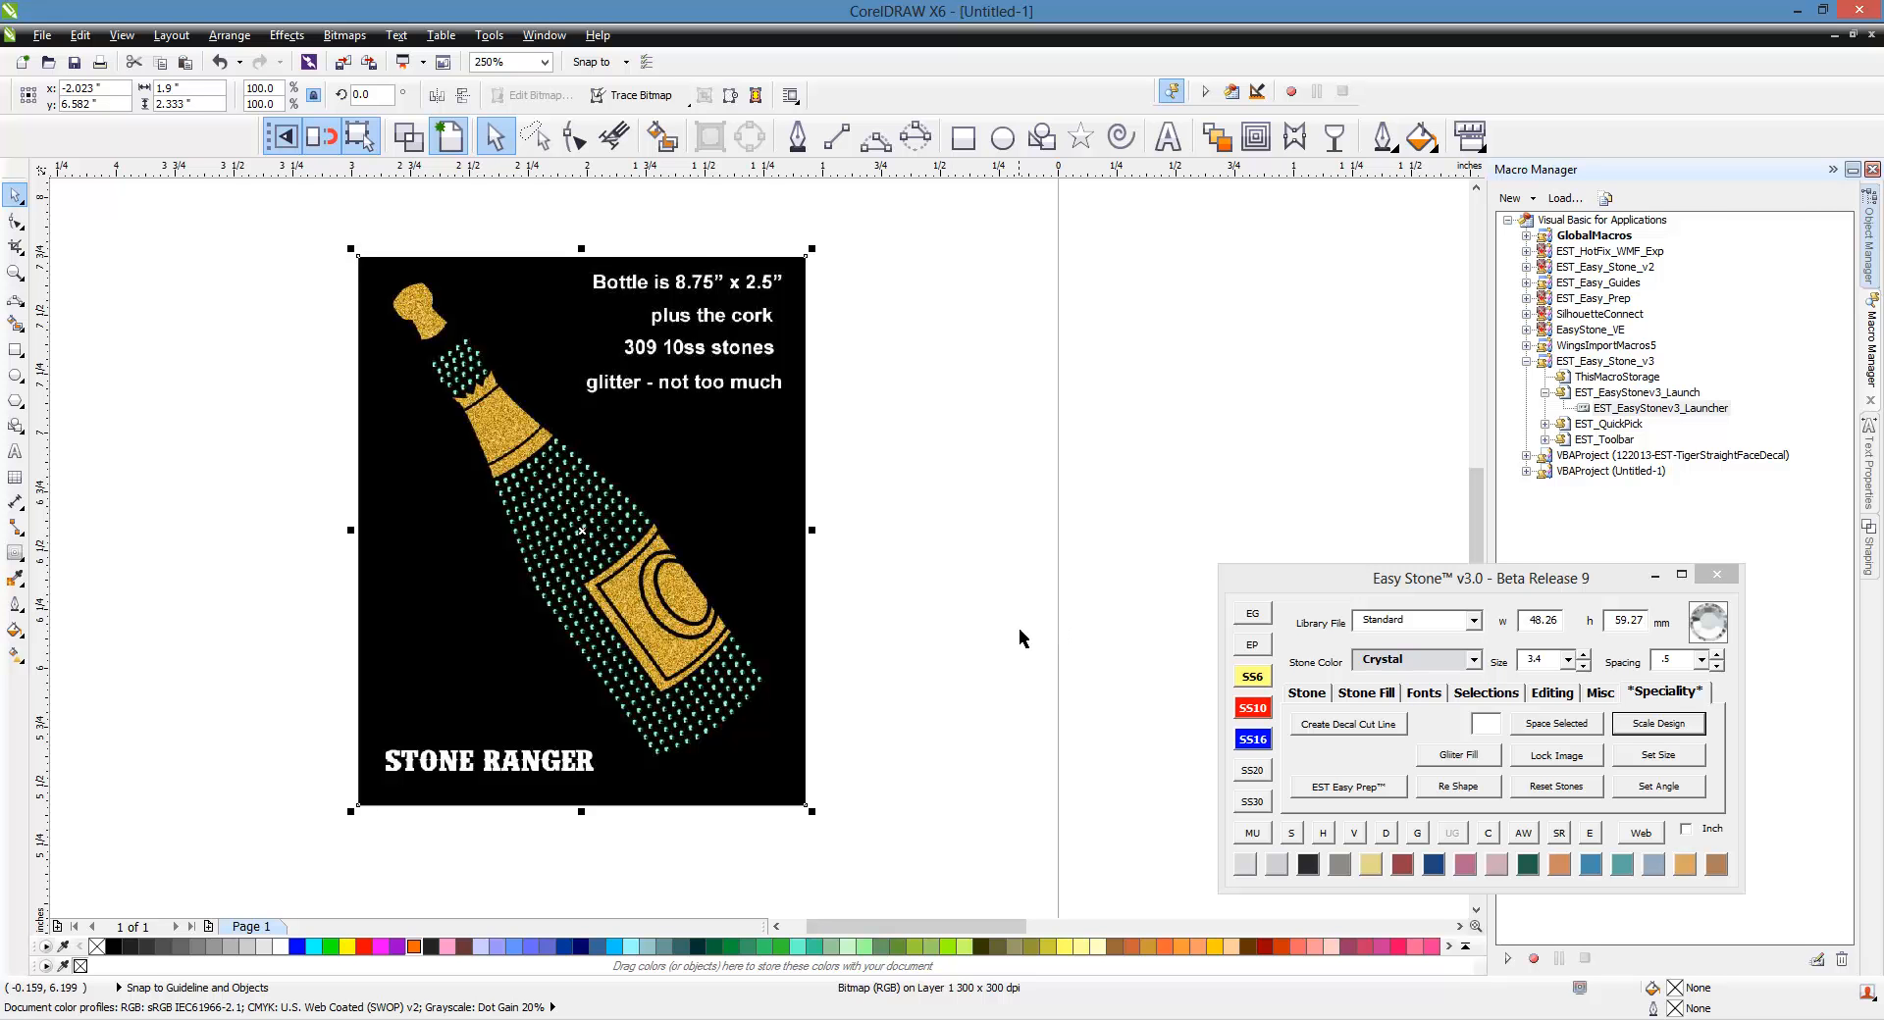
click(1016, 632)
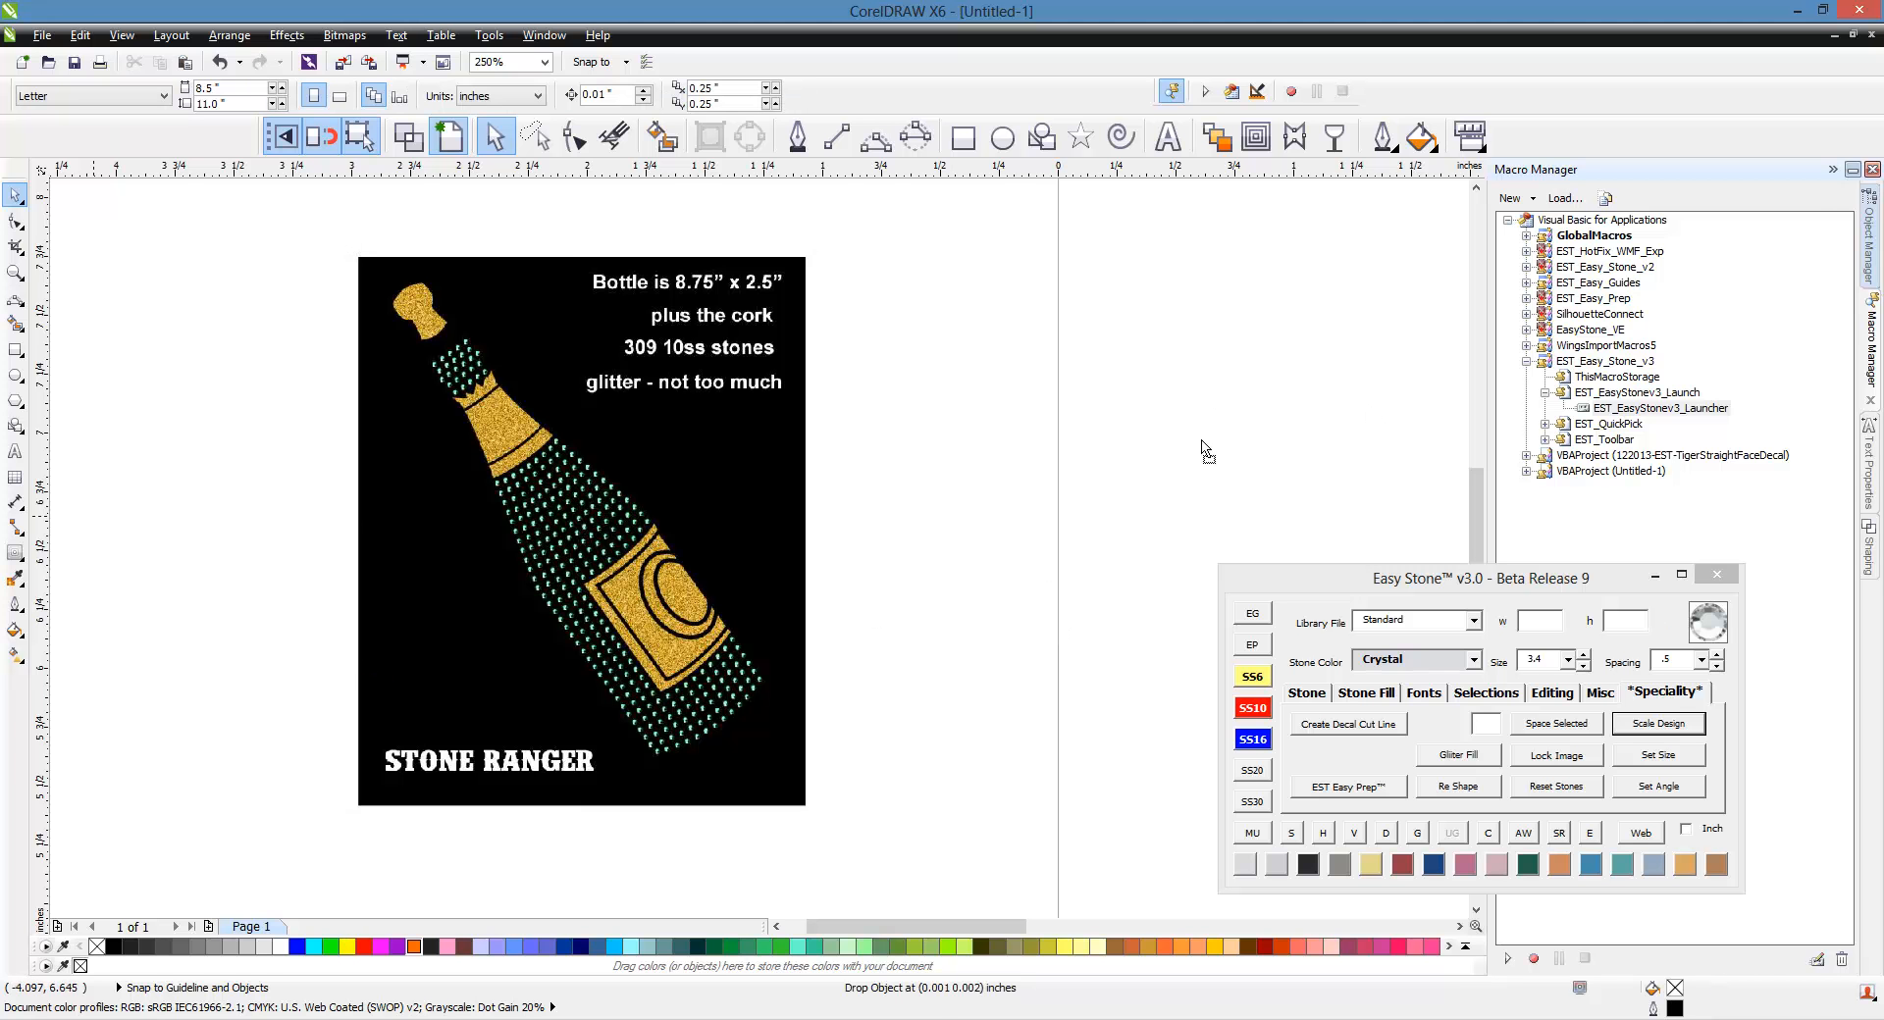
Step: Bring the grouped bottle artwork into the document and place it in the empty space to the right of the page
drag(1200, 441, 741, 502)
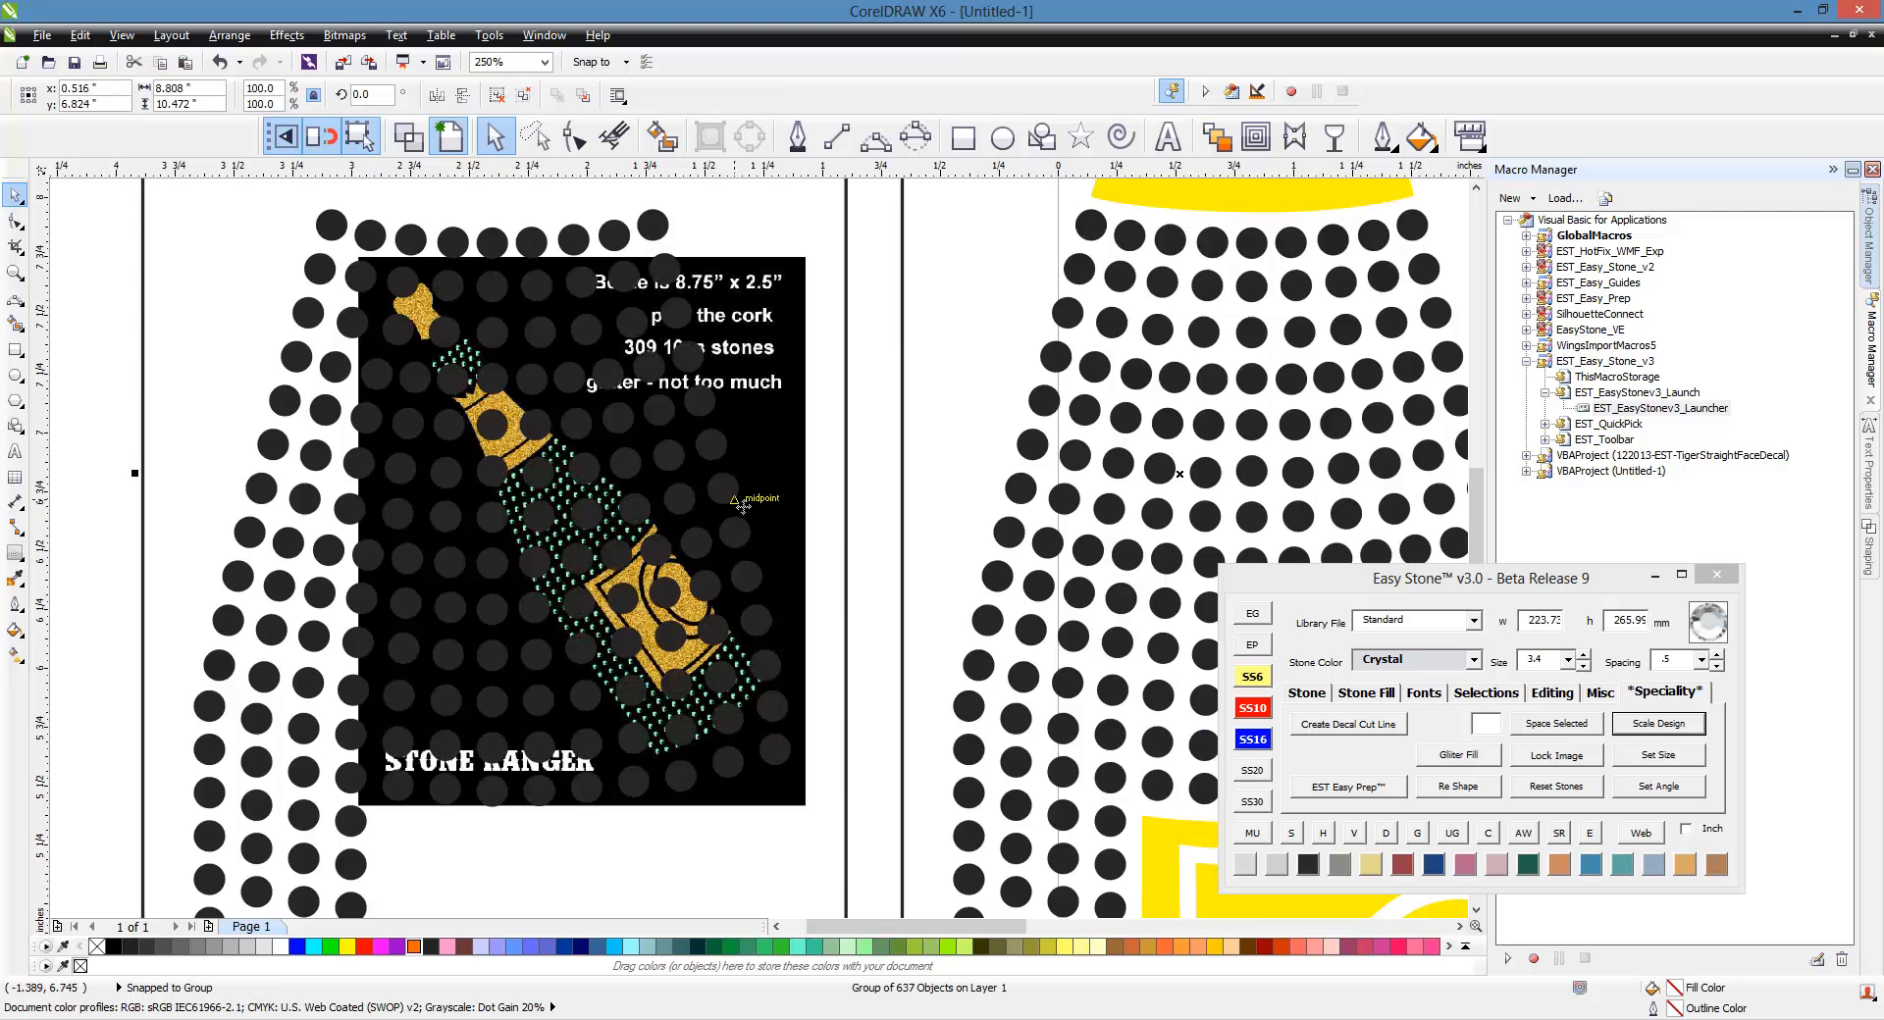
scroll(294, 359, down, 5)
drag(522, 420, 950, 473)
click(1014, 391)
scroll(1011, 402, up, 2)
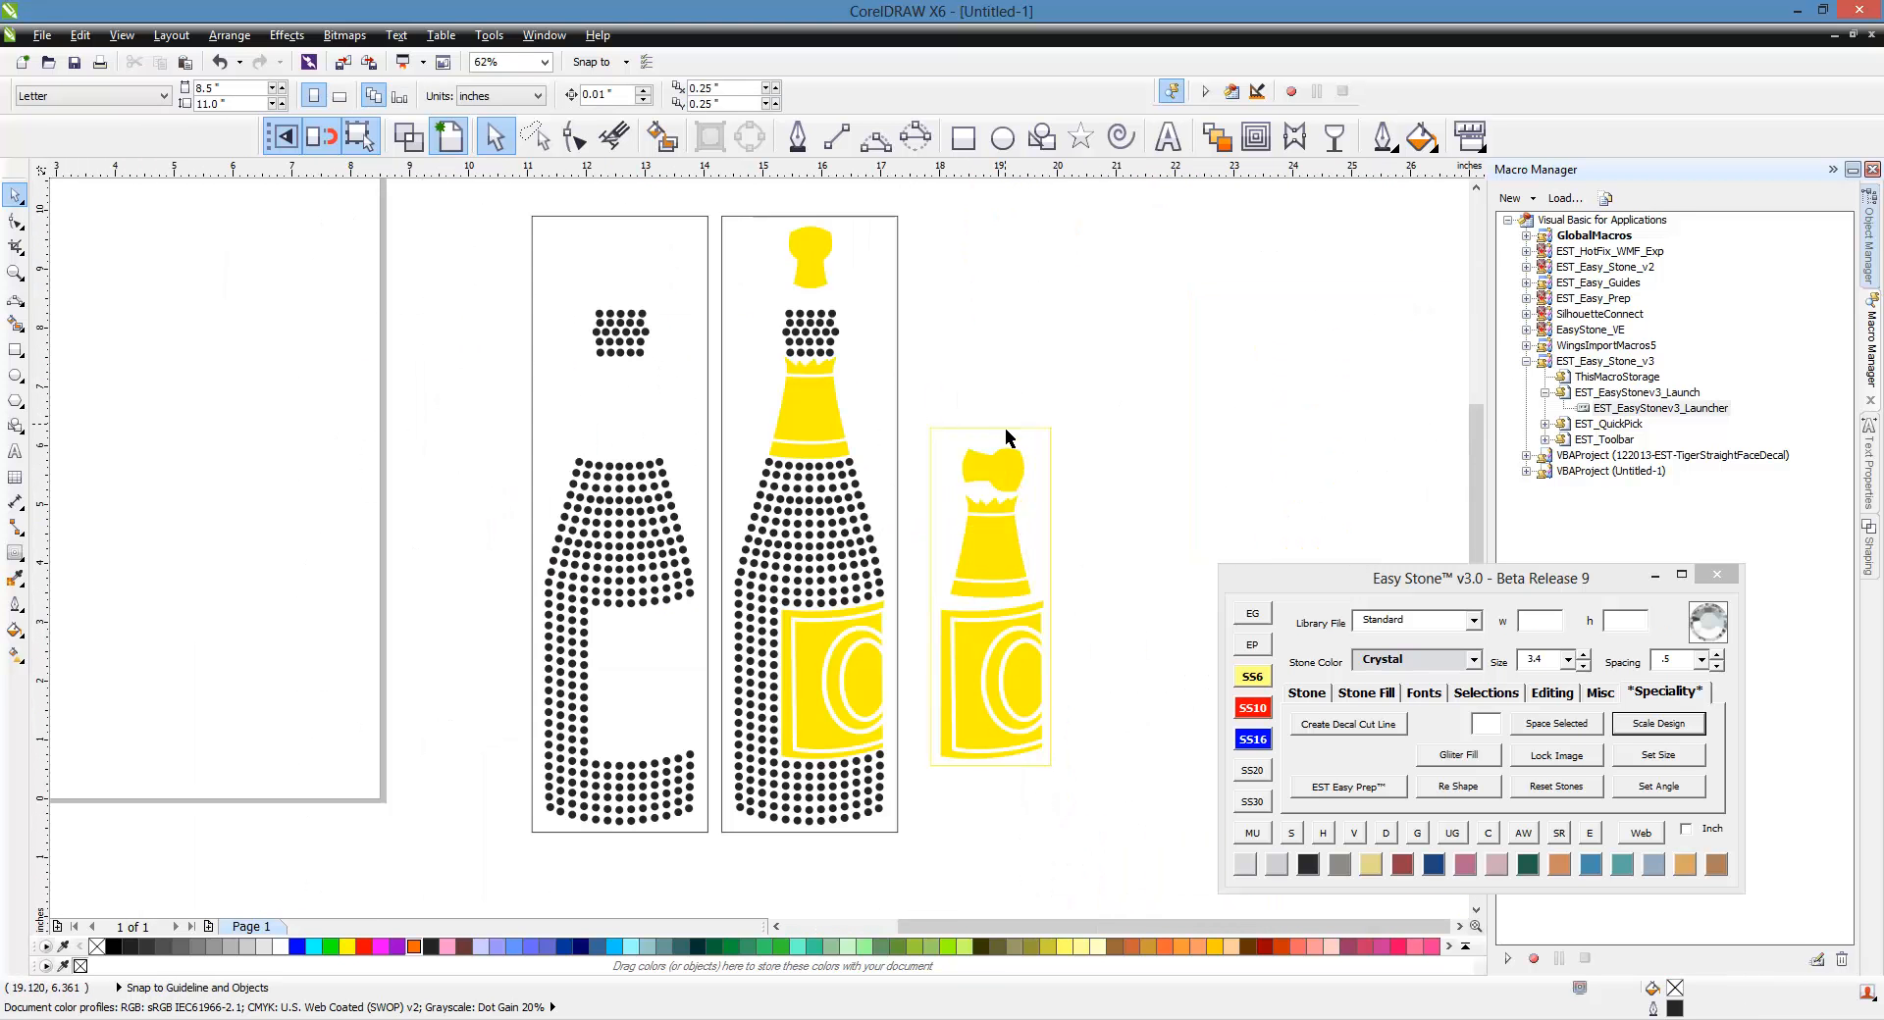
Step: Ungroup all objects in the bottle artwork and delete the yellow-only copy with its frame
right_click(820, 430)
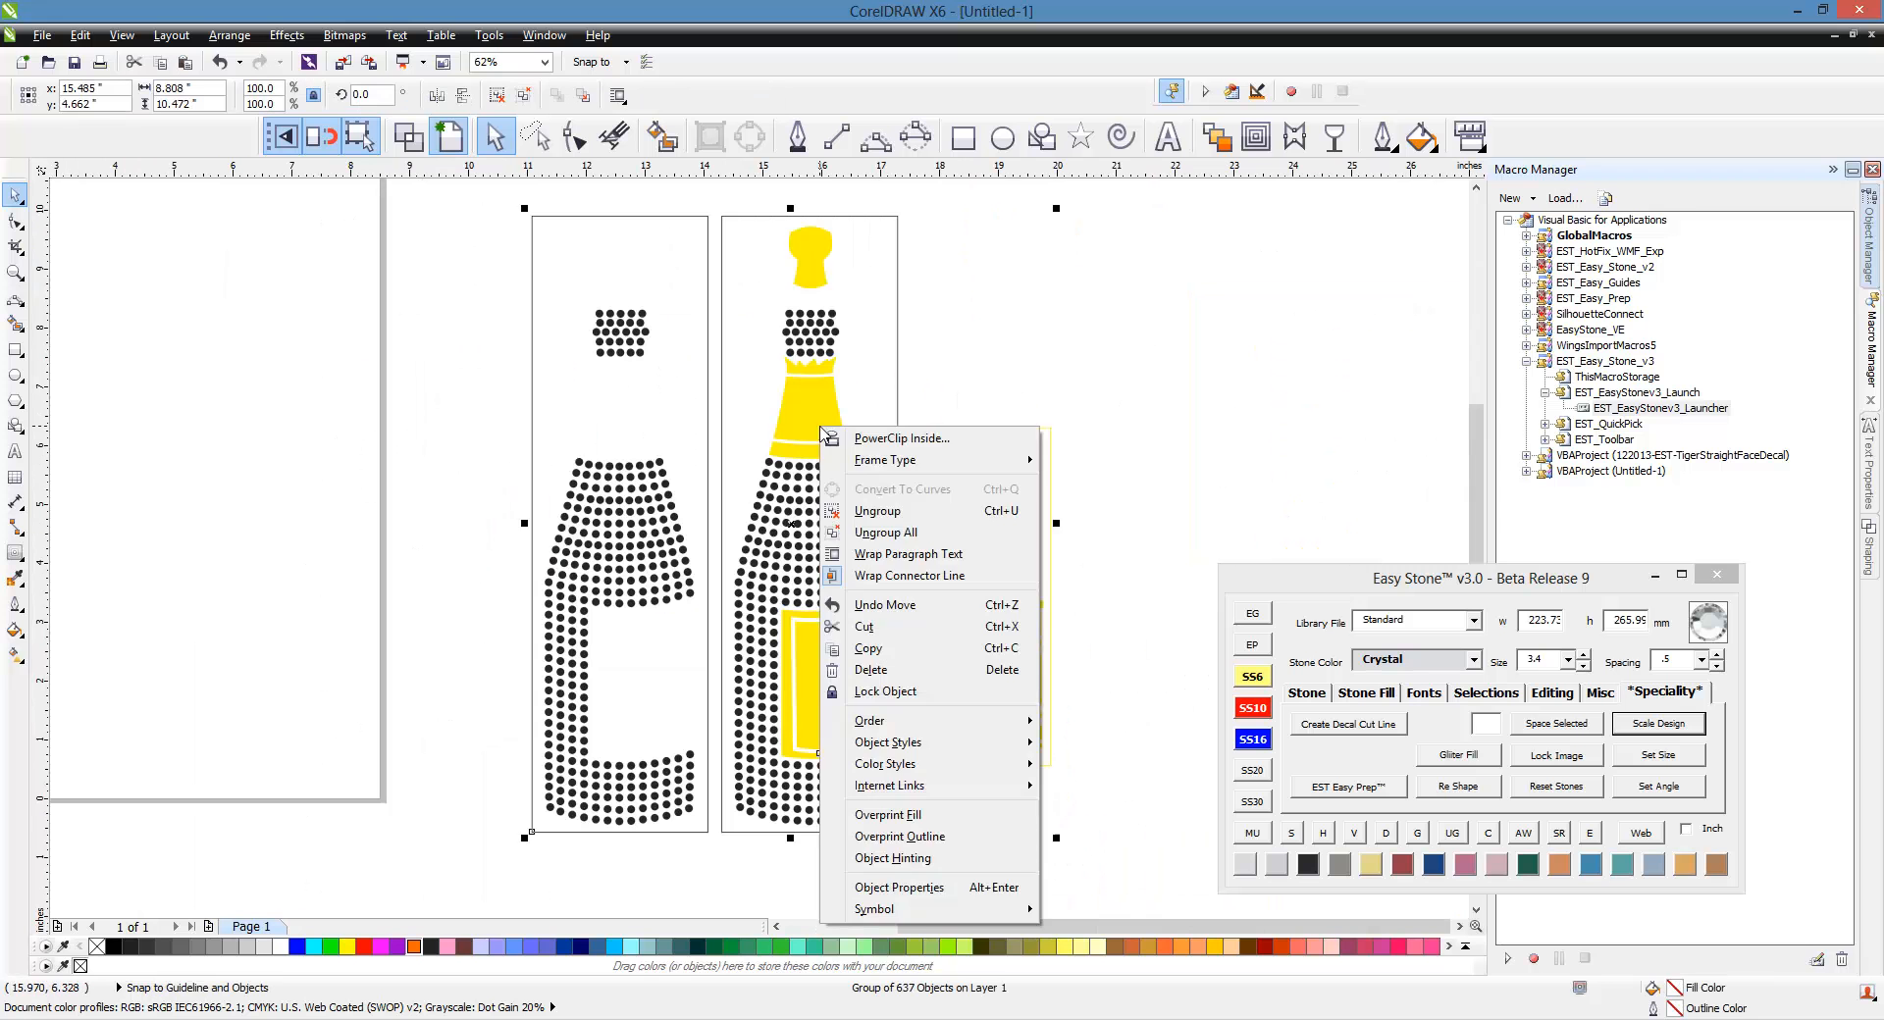
click(912, 533)
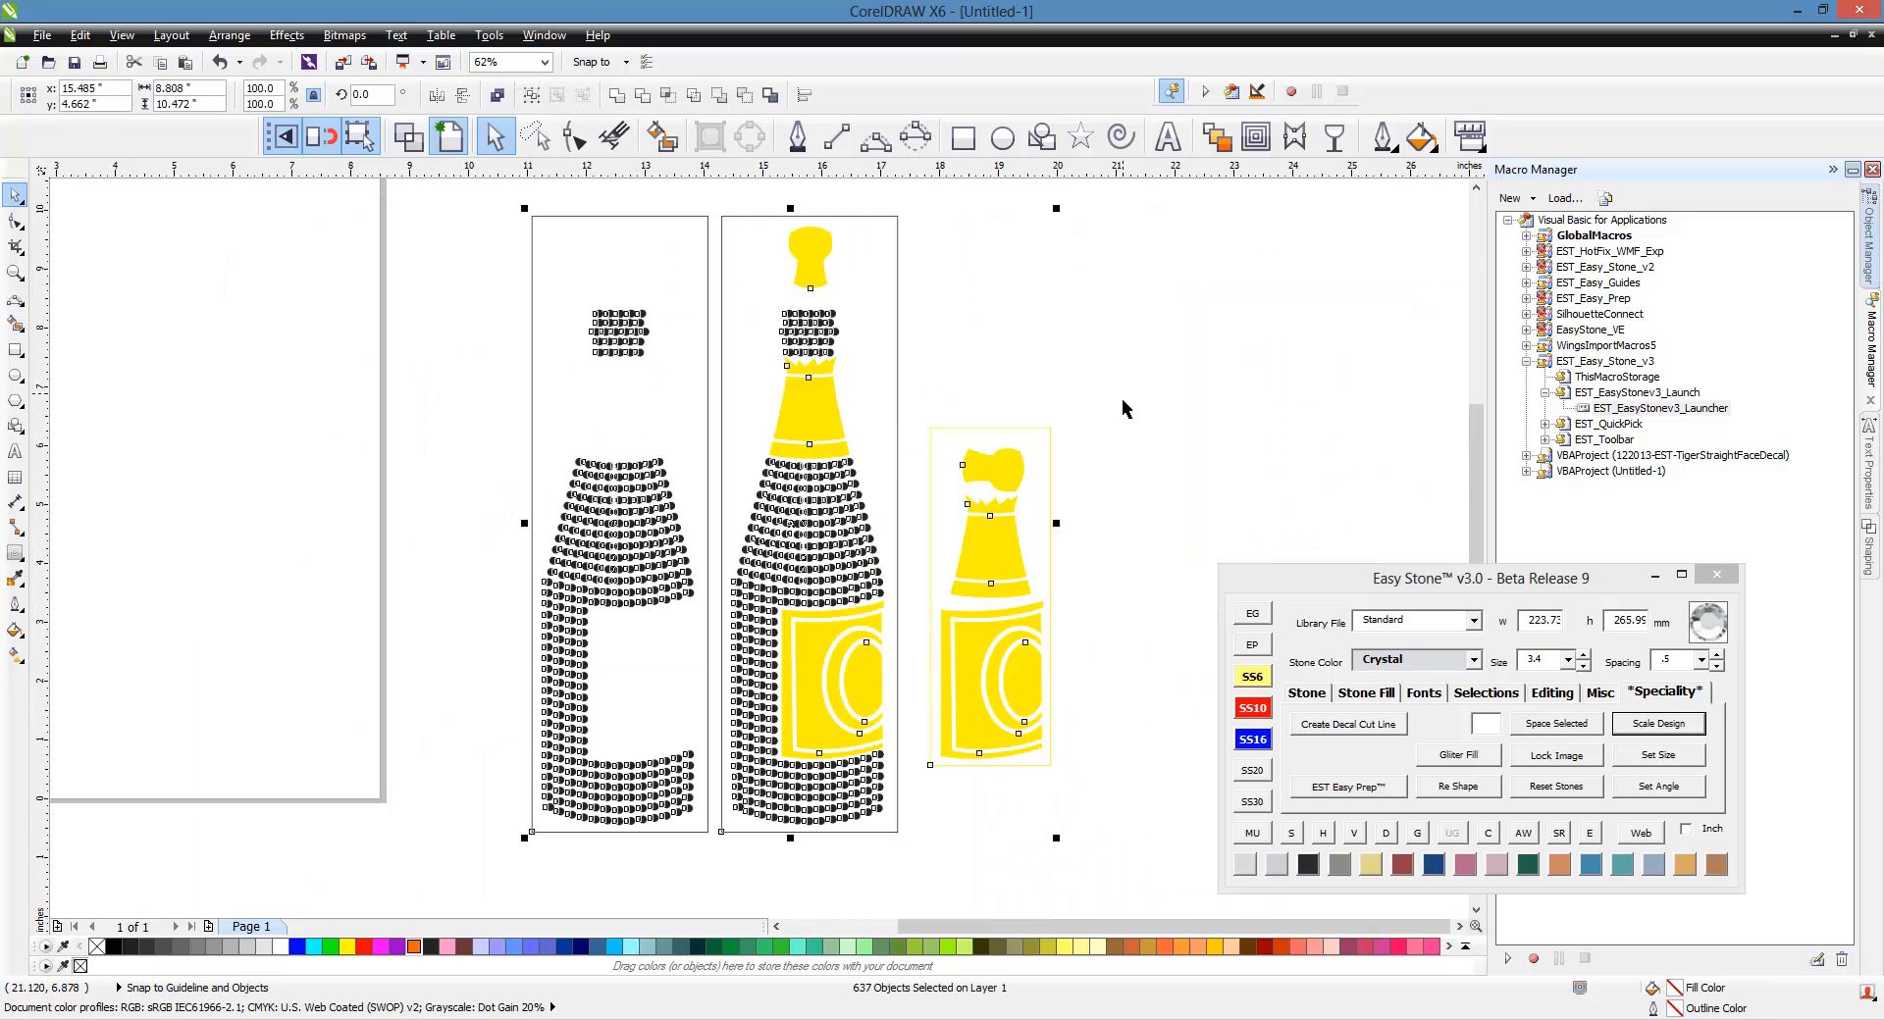
drag(1125, 373, 908, 791)
key(Delete)
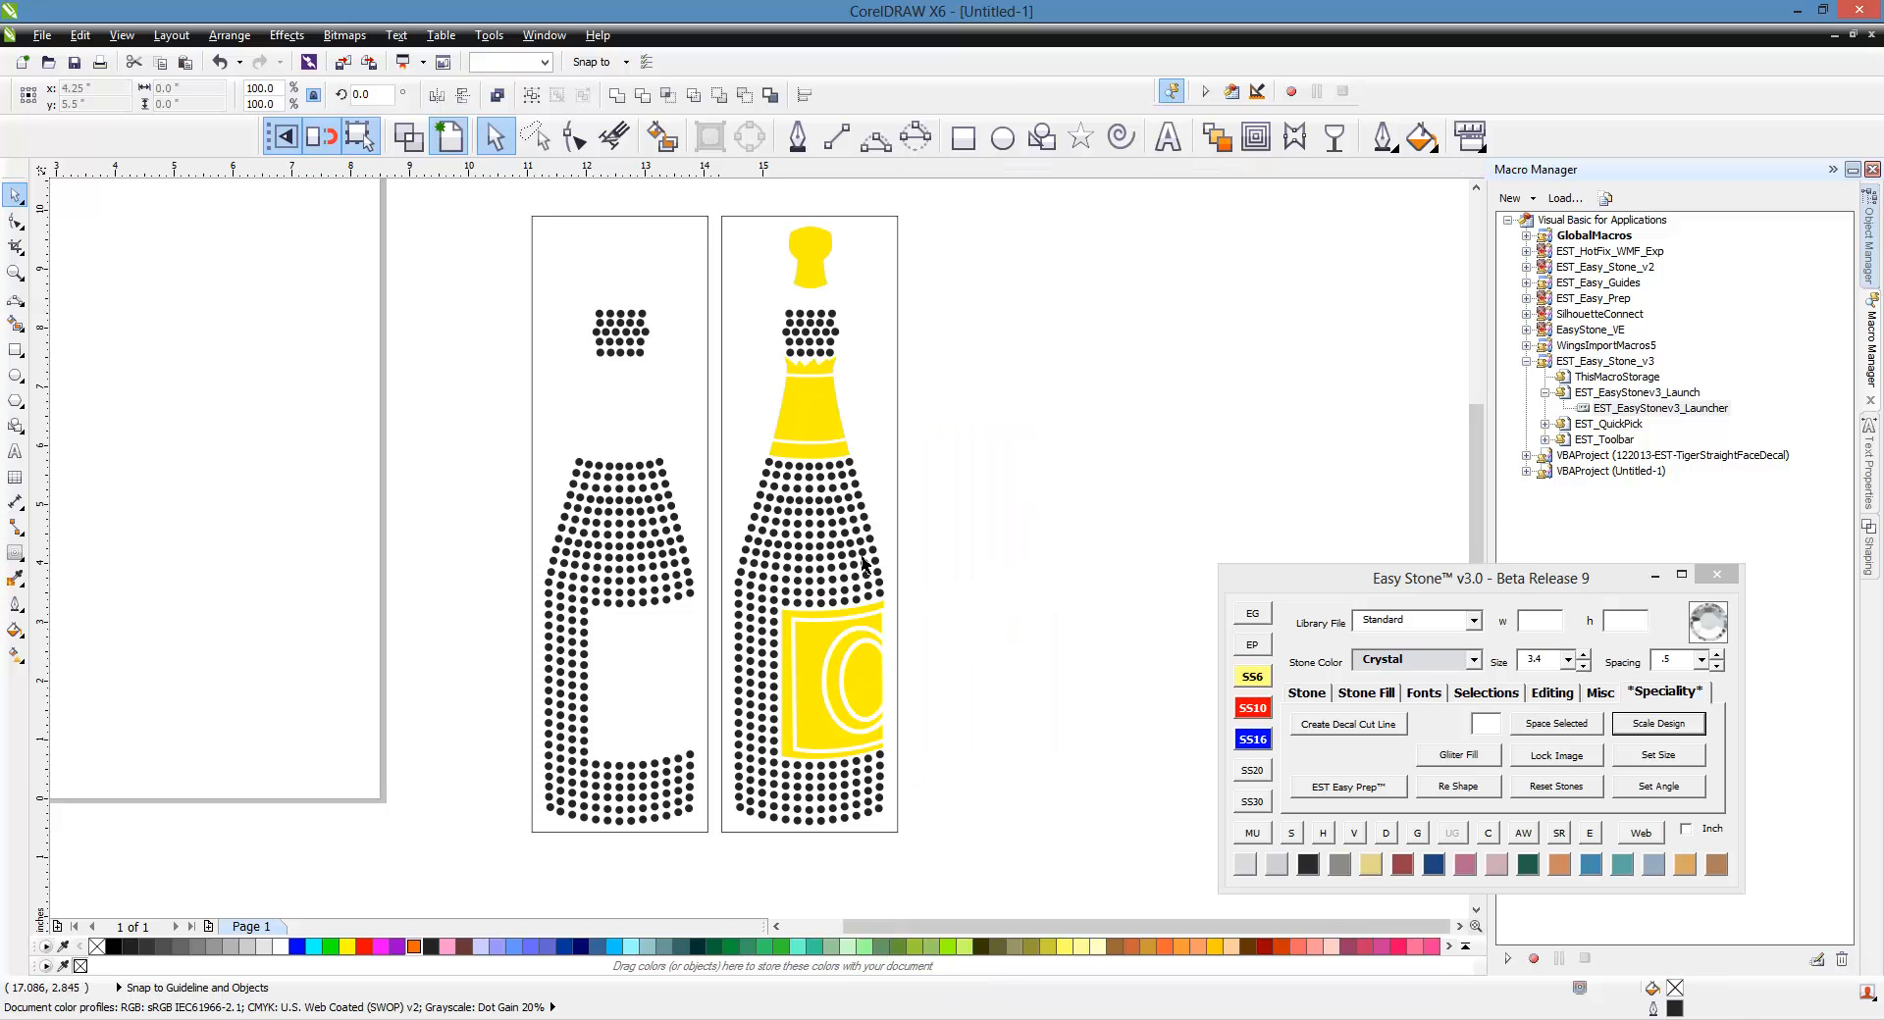
Step: Delete the frame around the full bottle and the stones-only bottle with its frame
click(895, 418)
key(Delete)
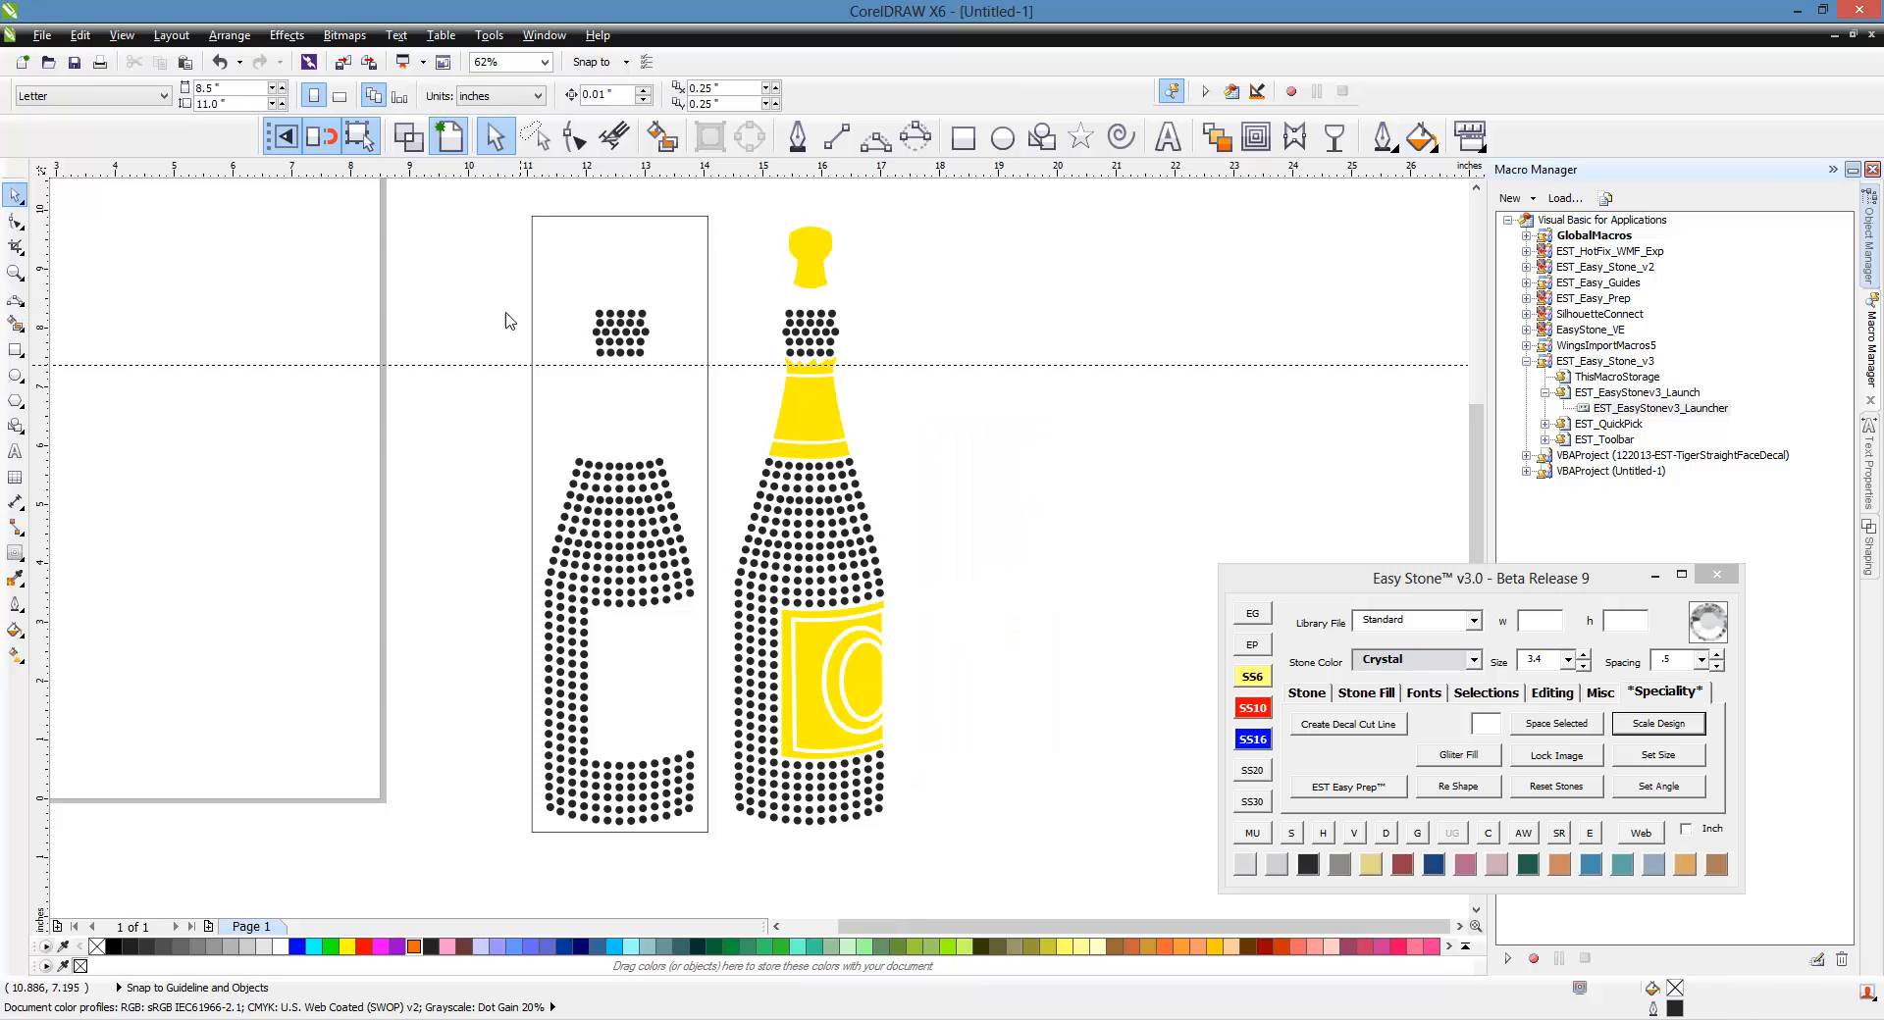
drag(473, 214, 718, 865)
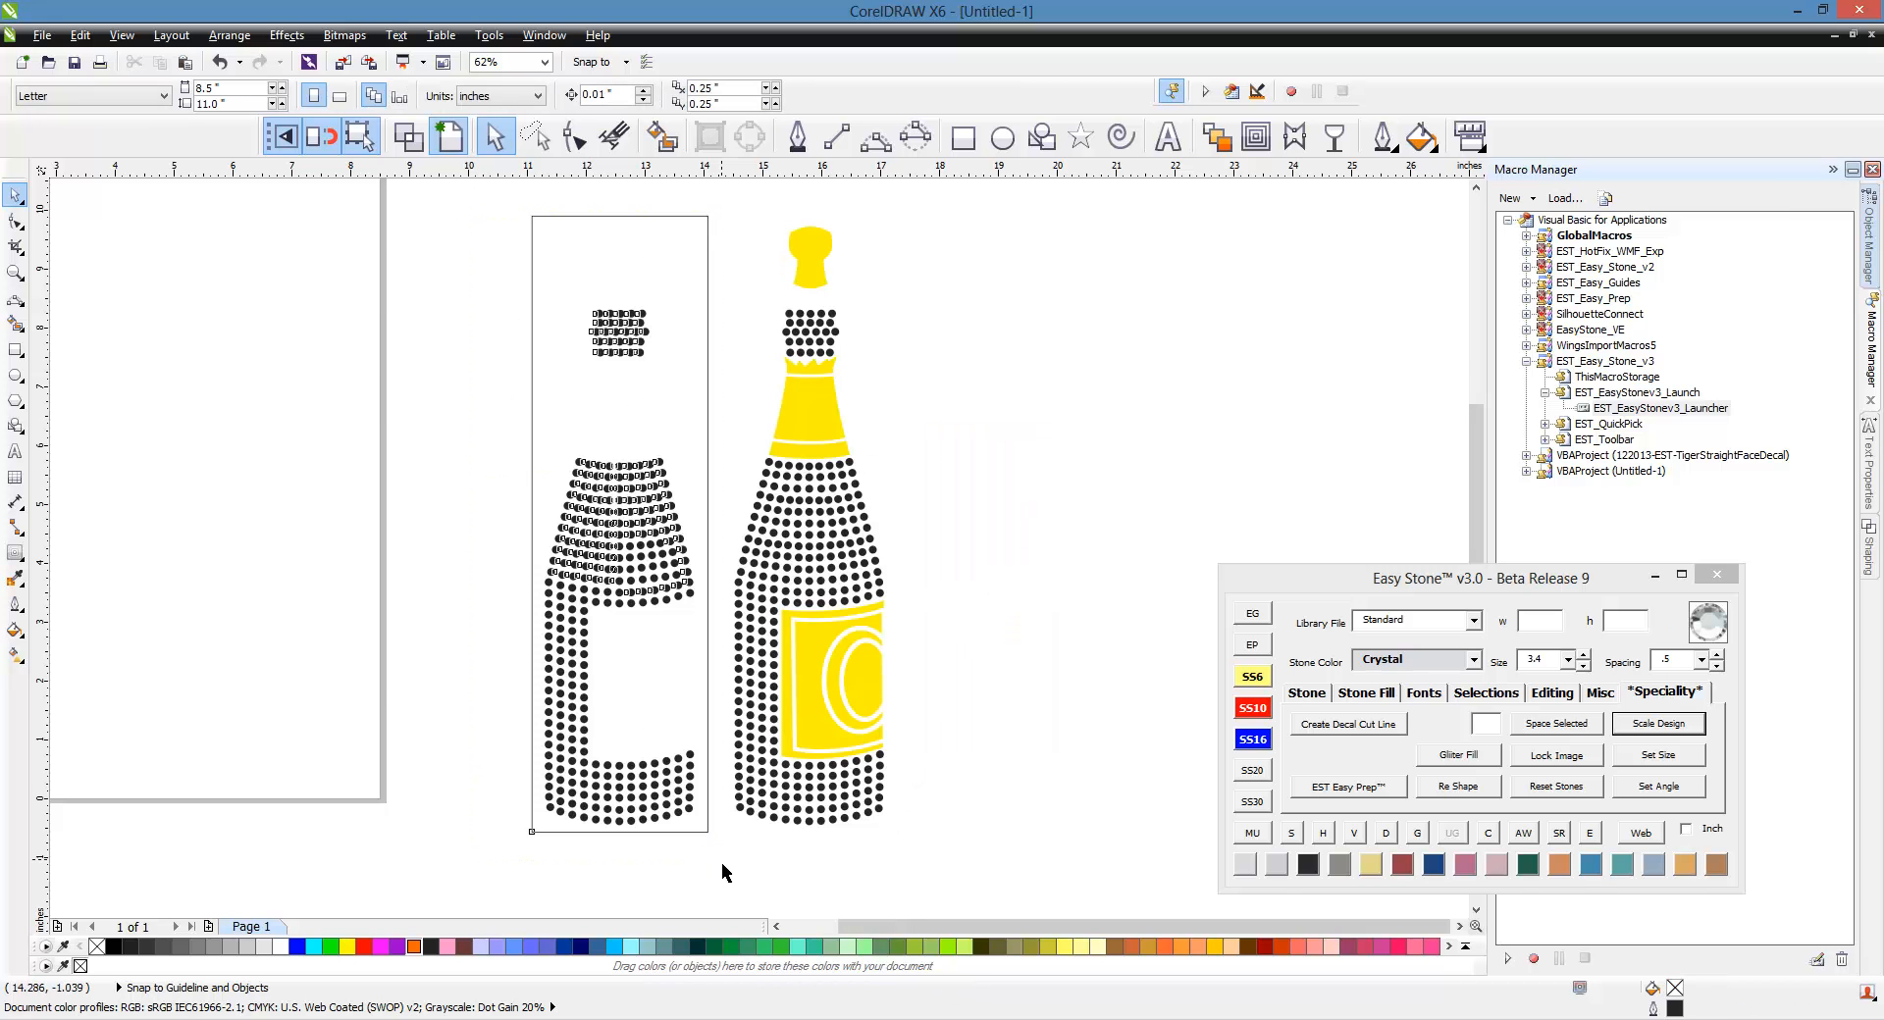
key(Delete)
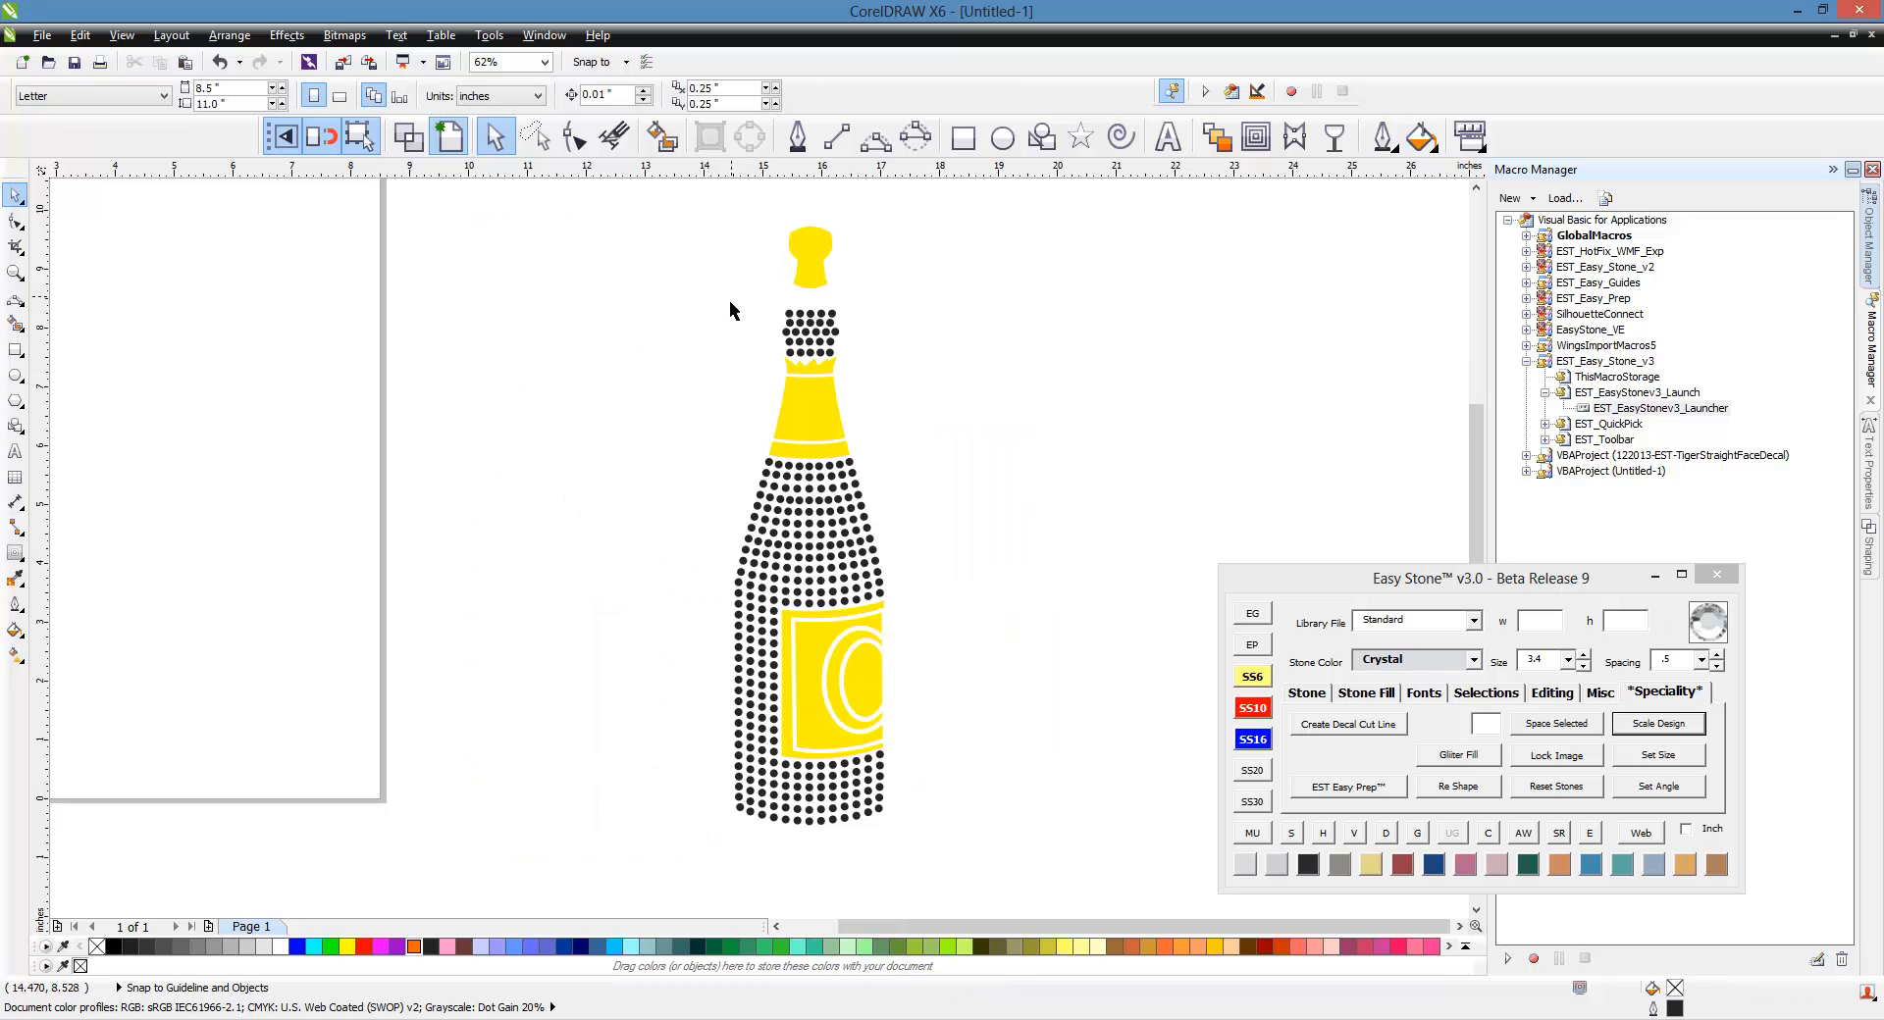
Step: Recolor all black stones on the bottle's neck, shoulders and body to the light grey stone color
drag(727, 297, 864, 372)
click(1255, 864)
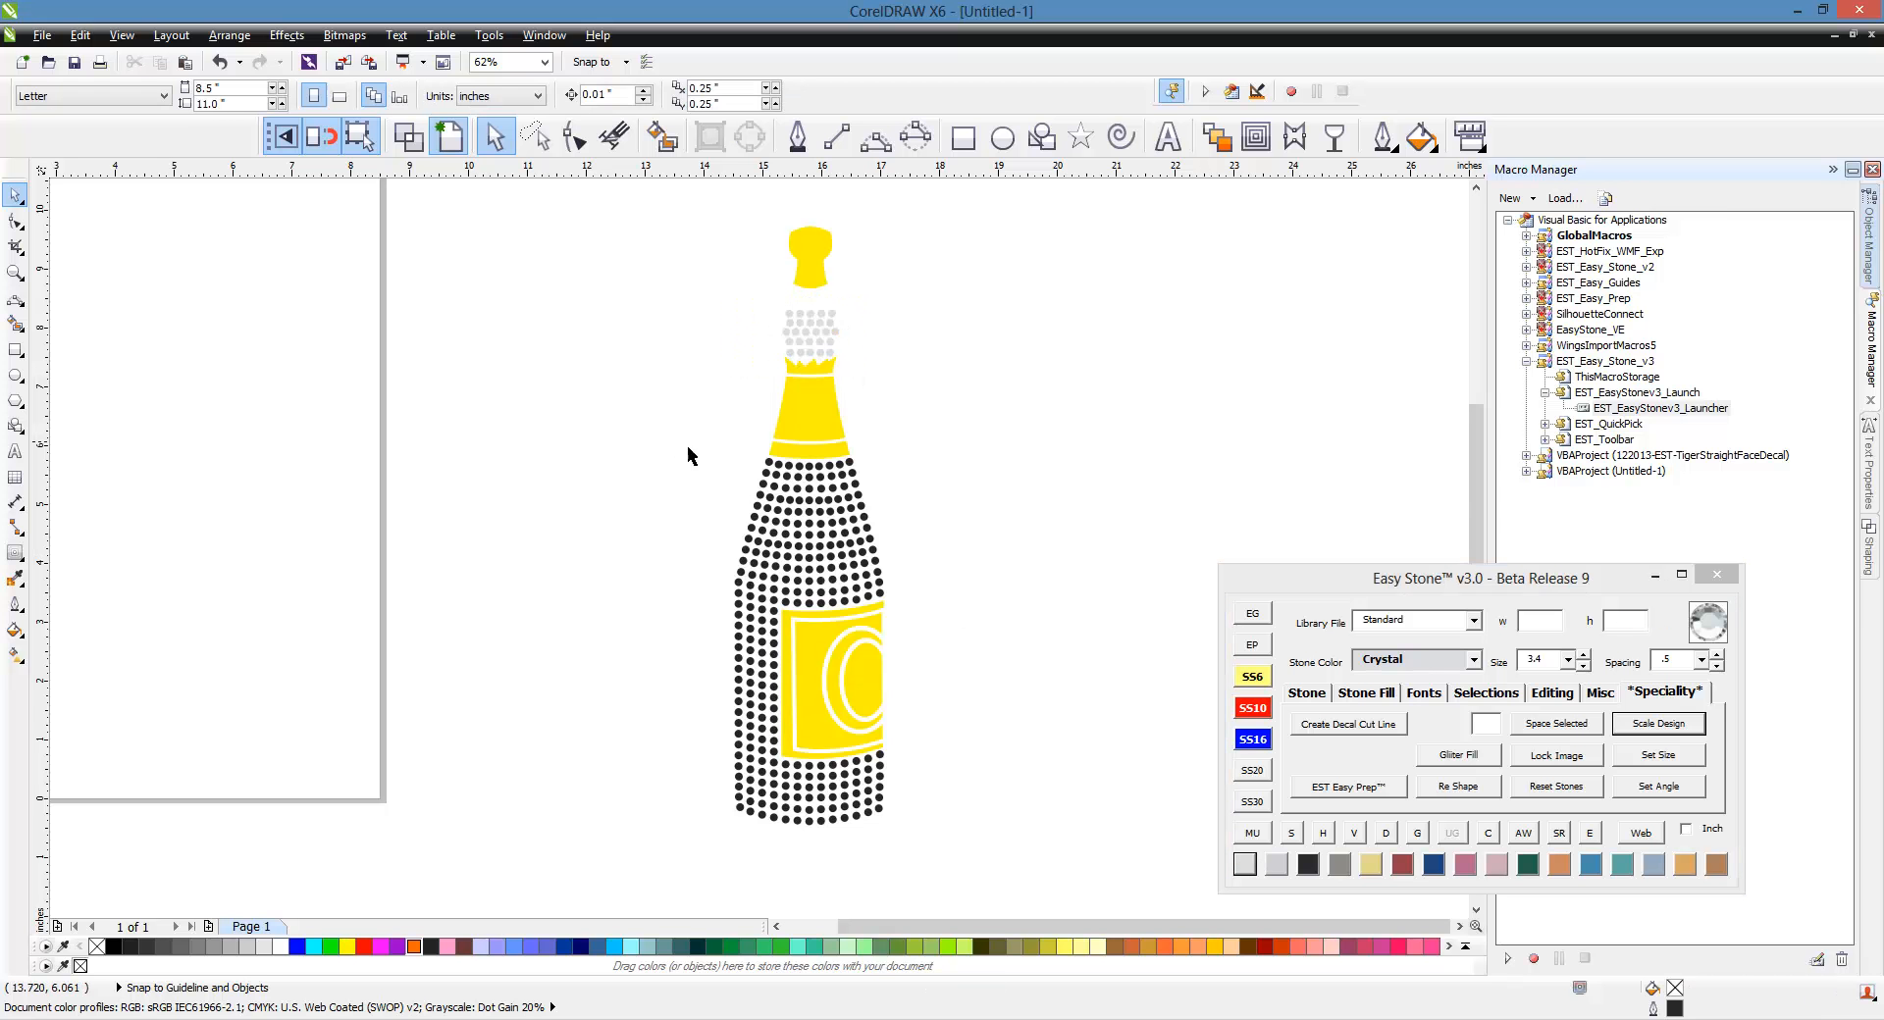
drag(755, 483, 933, 618)
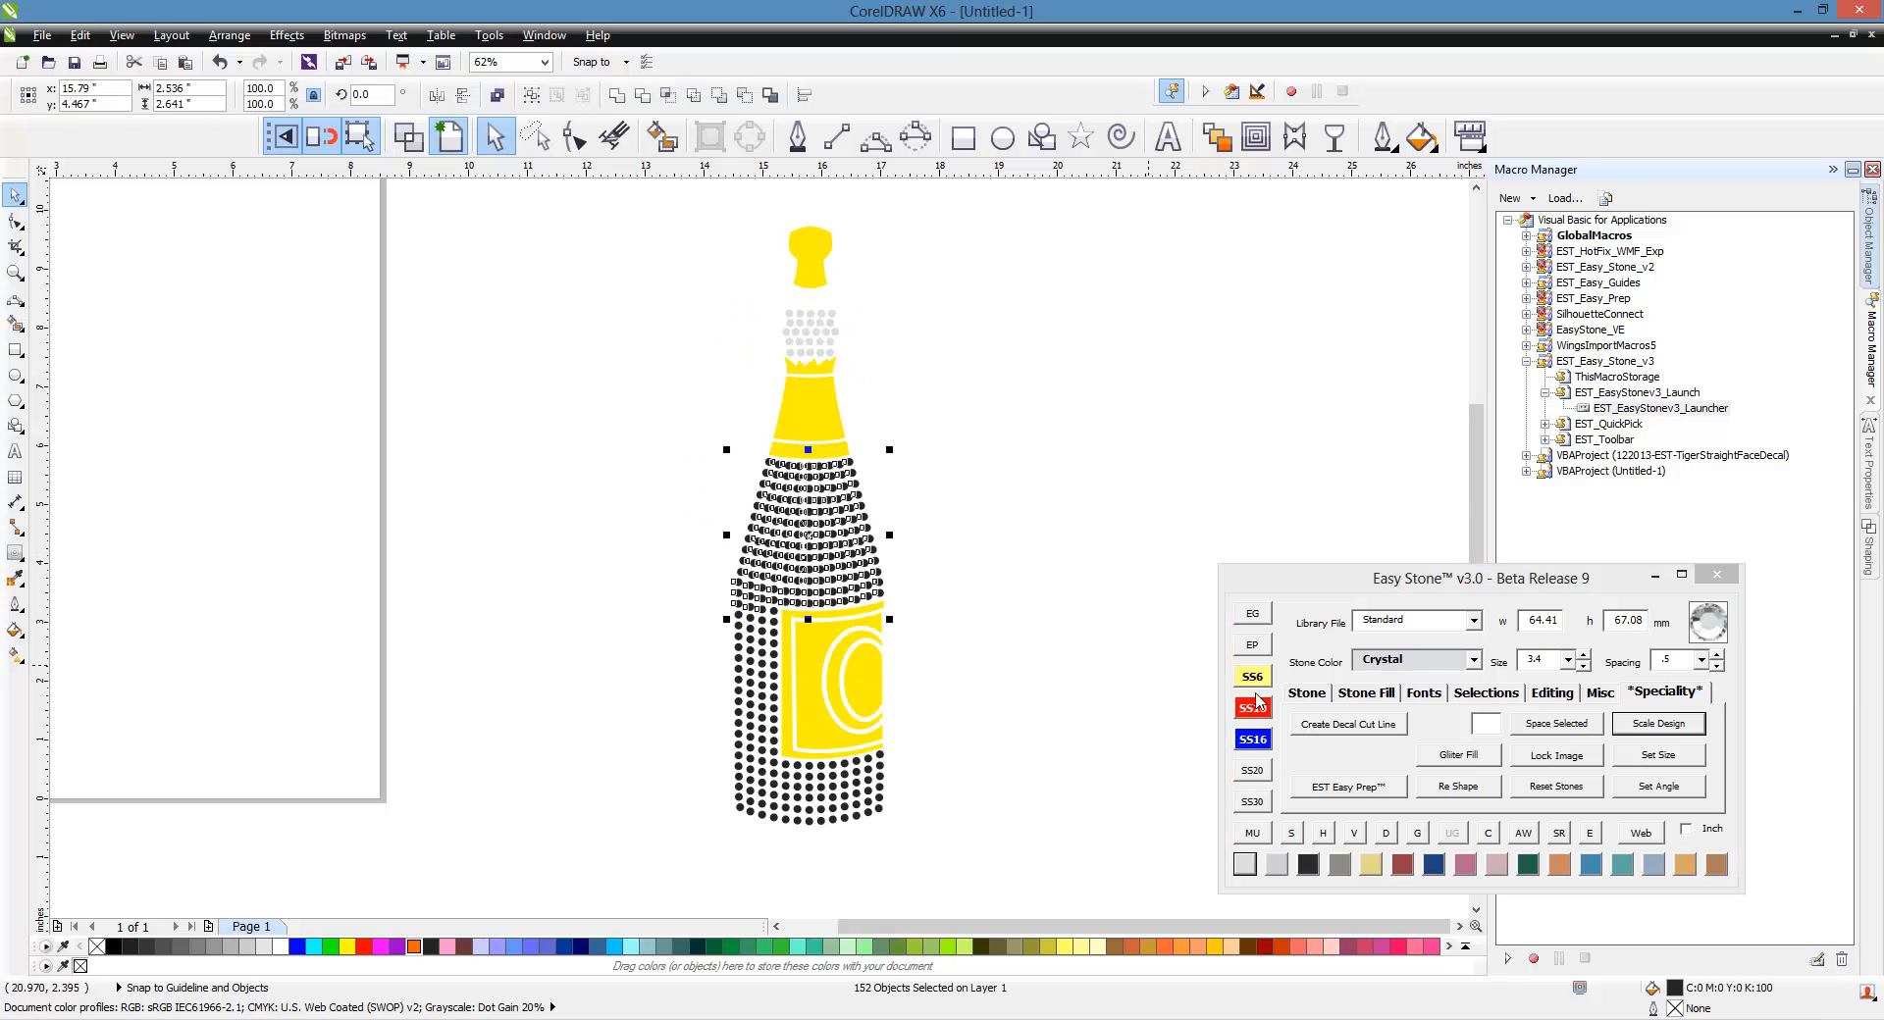
click(1244, 864)
drag(683, 554, 963, 758)
click(1244, 865)
click(1246, 864)
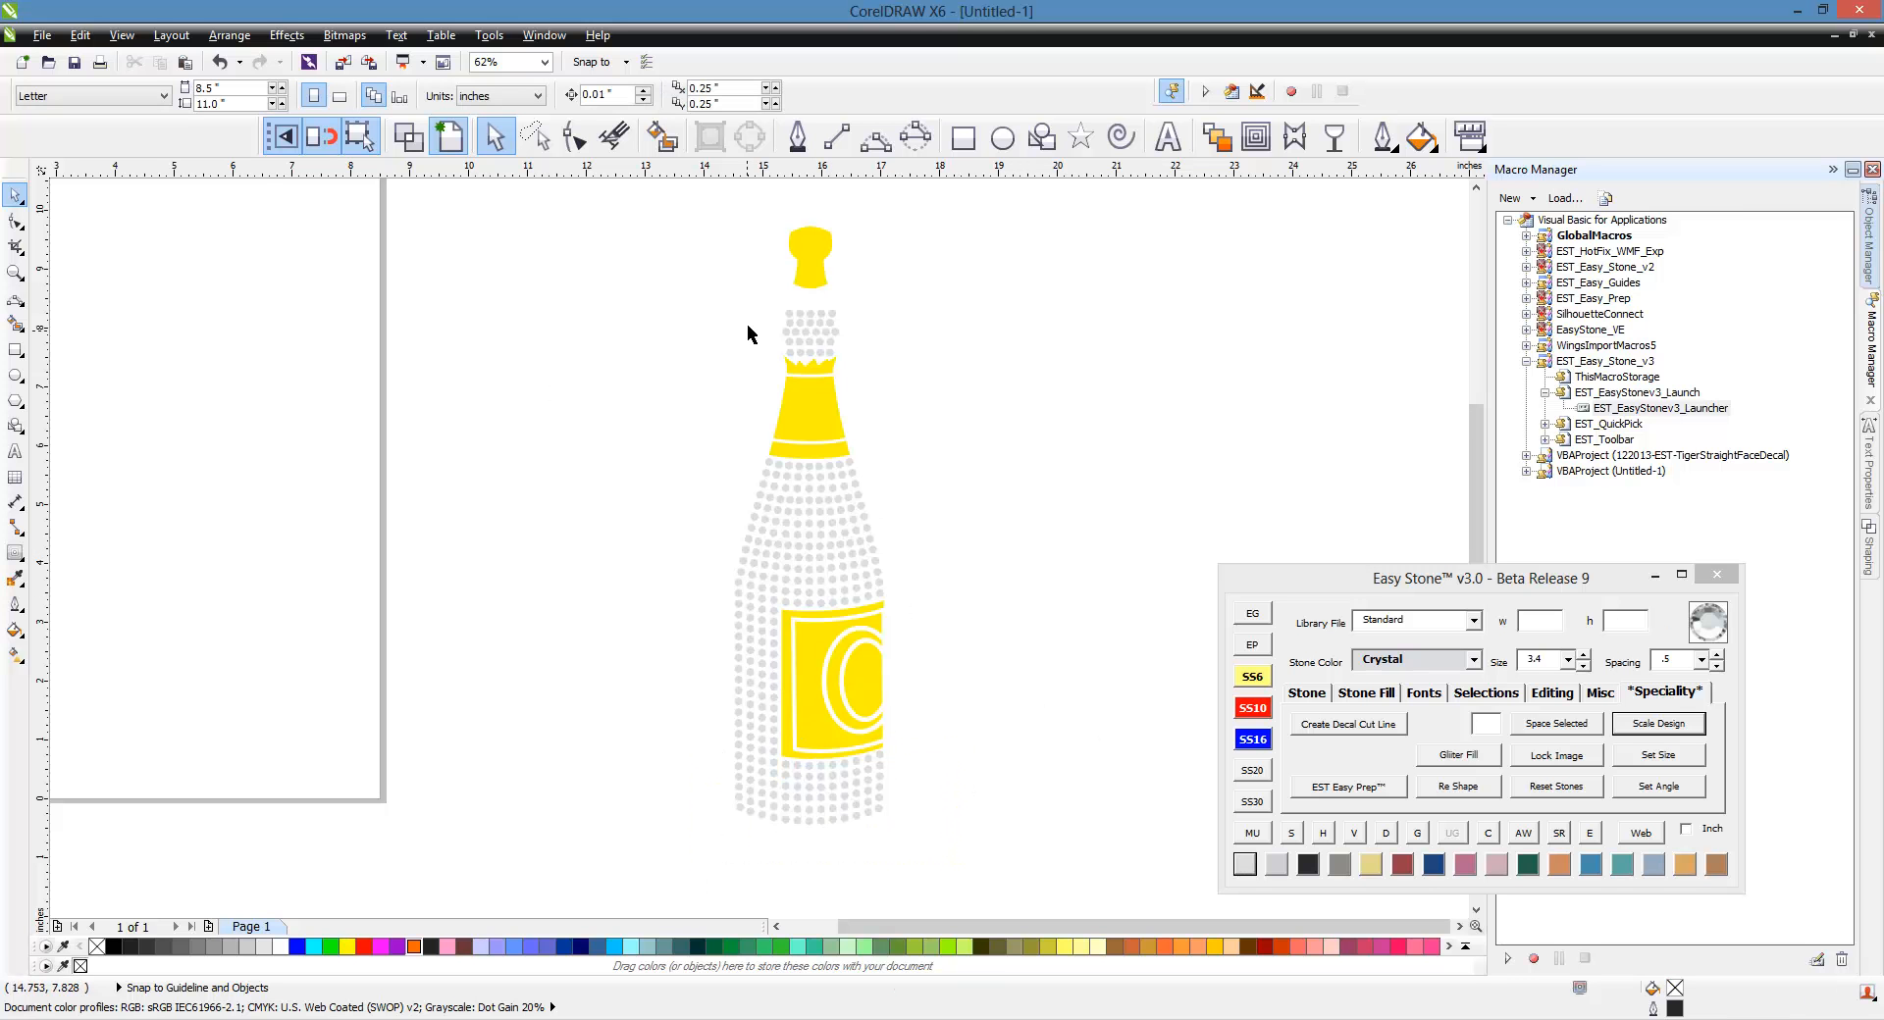
Step: Scale the whole bottle down proportionally to about 97.8 percent and inspect the gaps between the stones
drag(695, 206, 1008, 876)
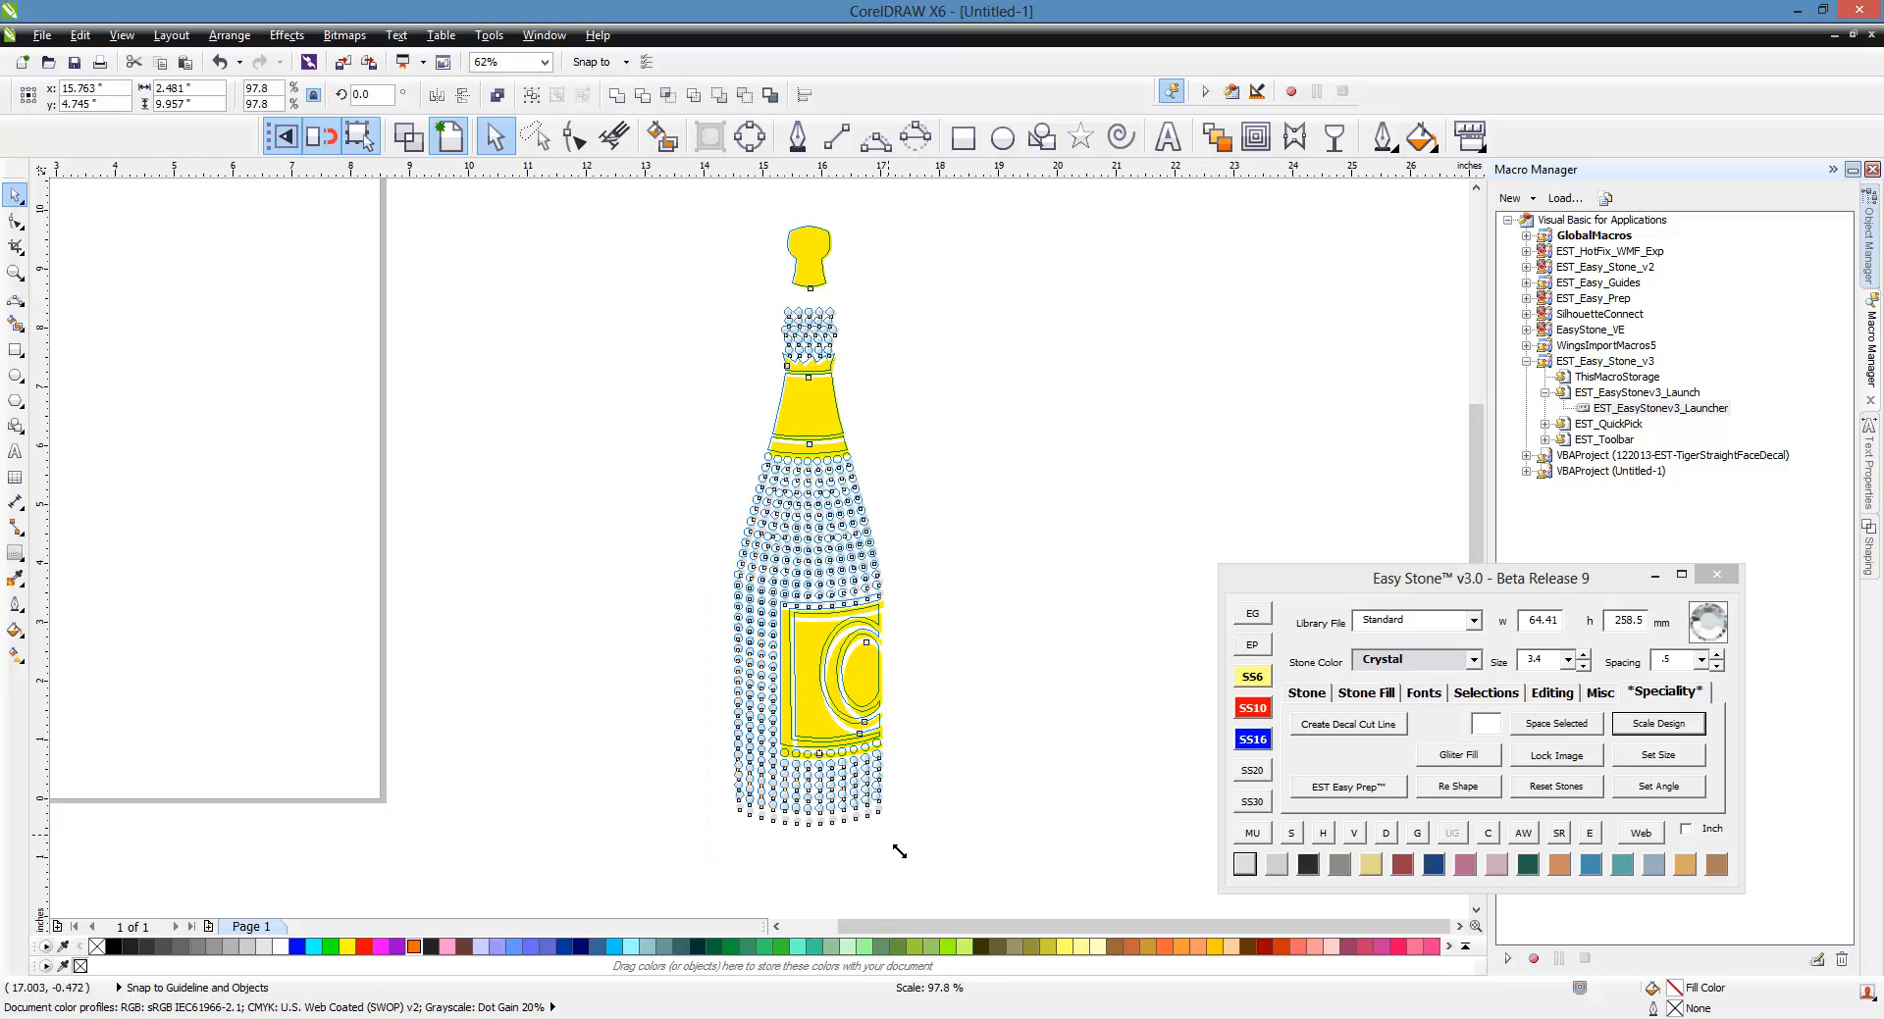
click(861, 862)
scroll(800, 815, up, 5)
scroll(791, 820, up, 3)
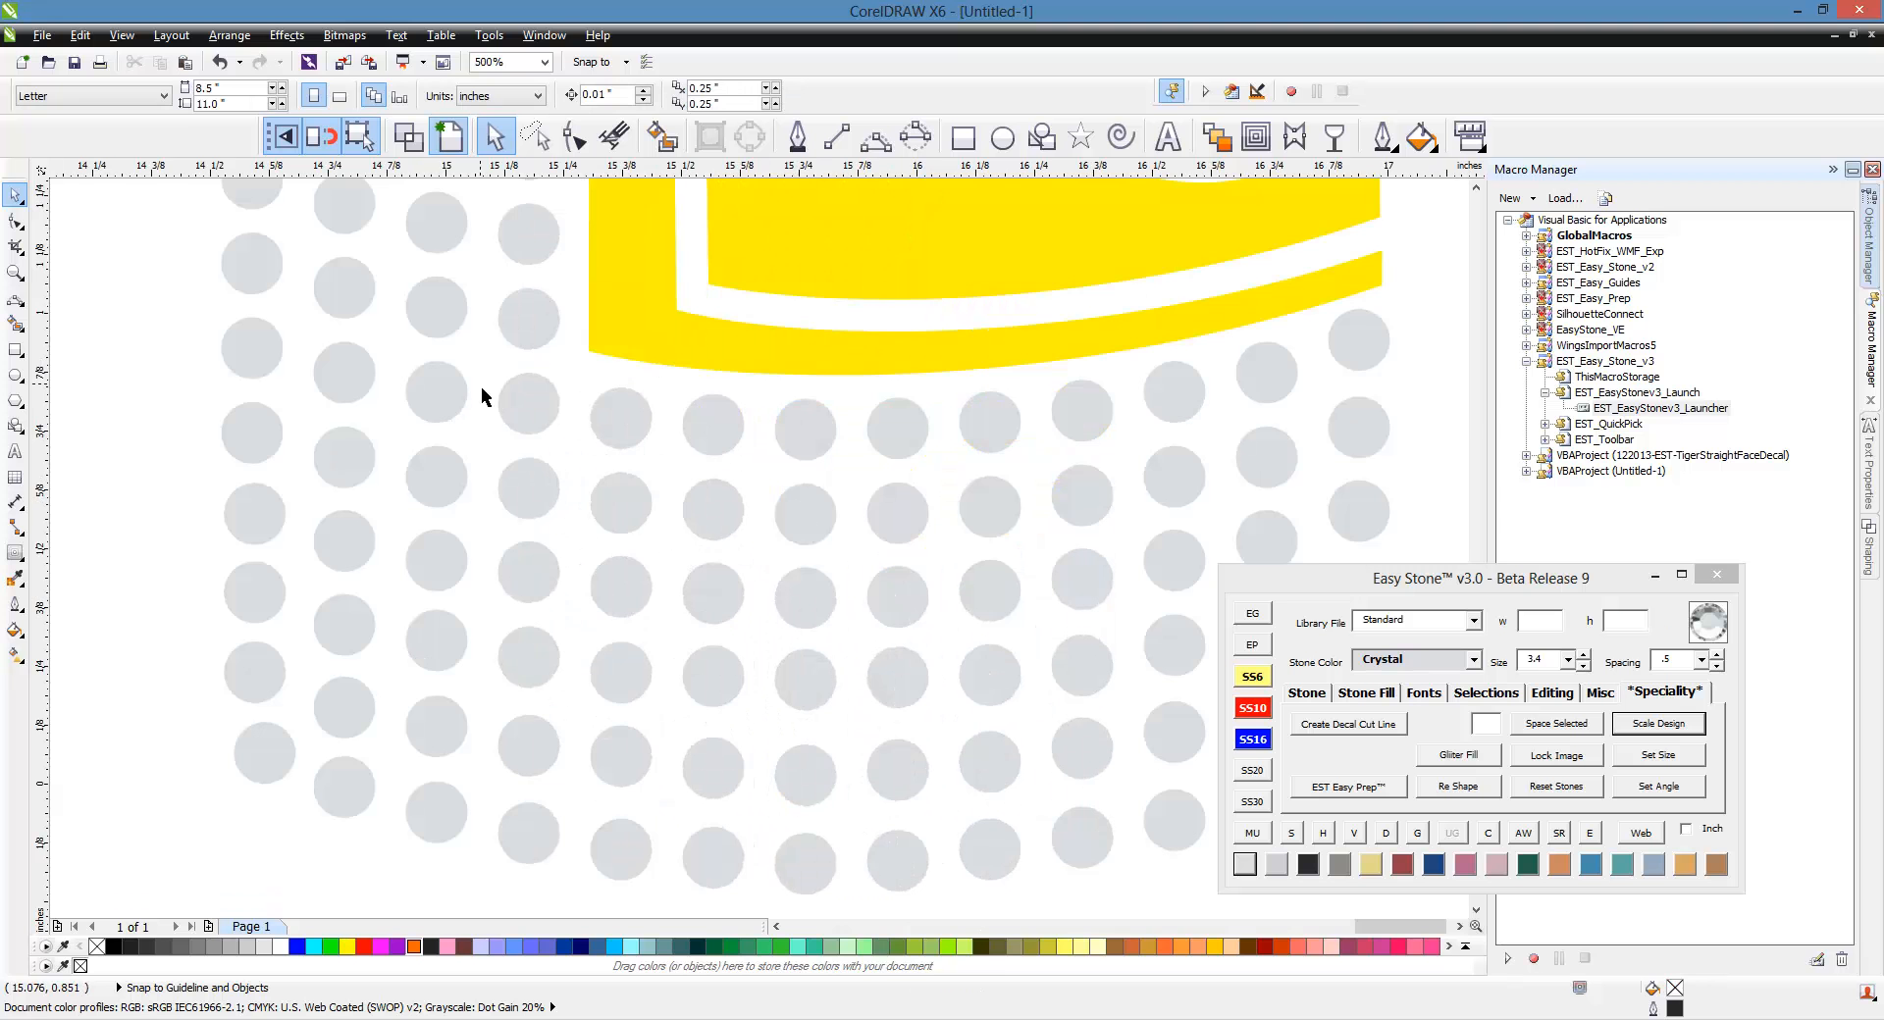
scroll(739, 726, down, 10)
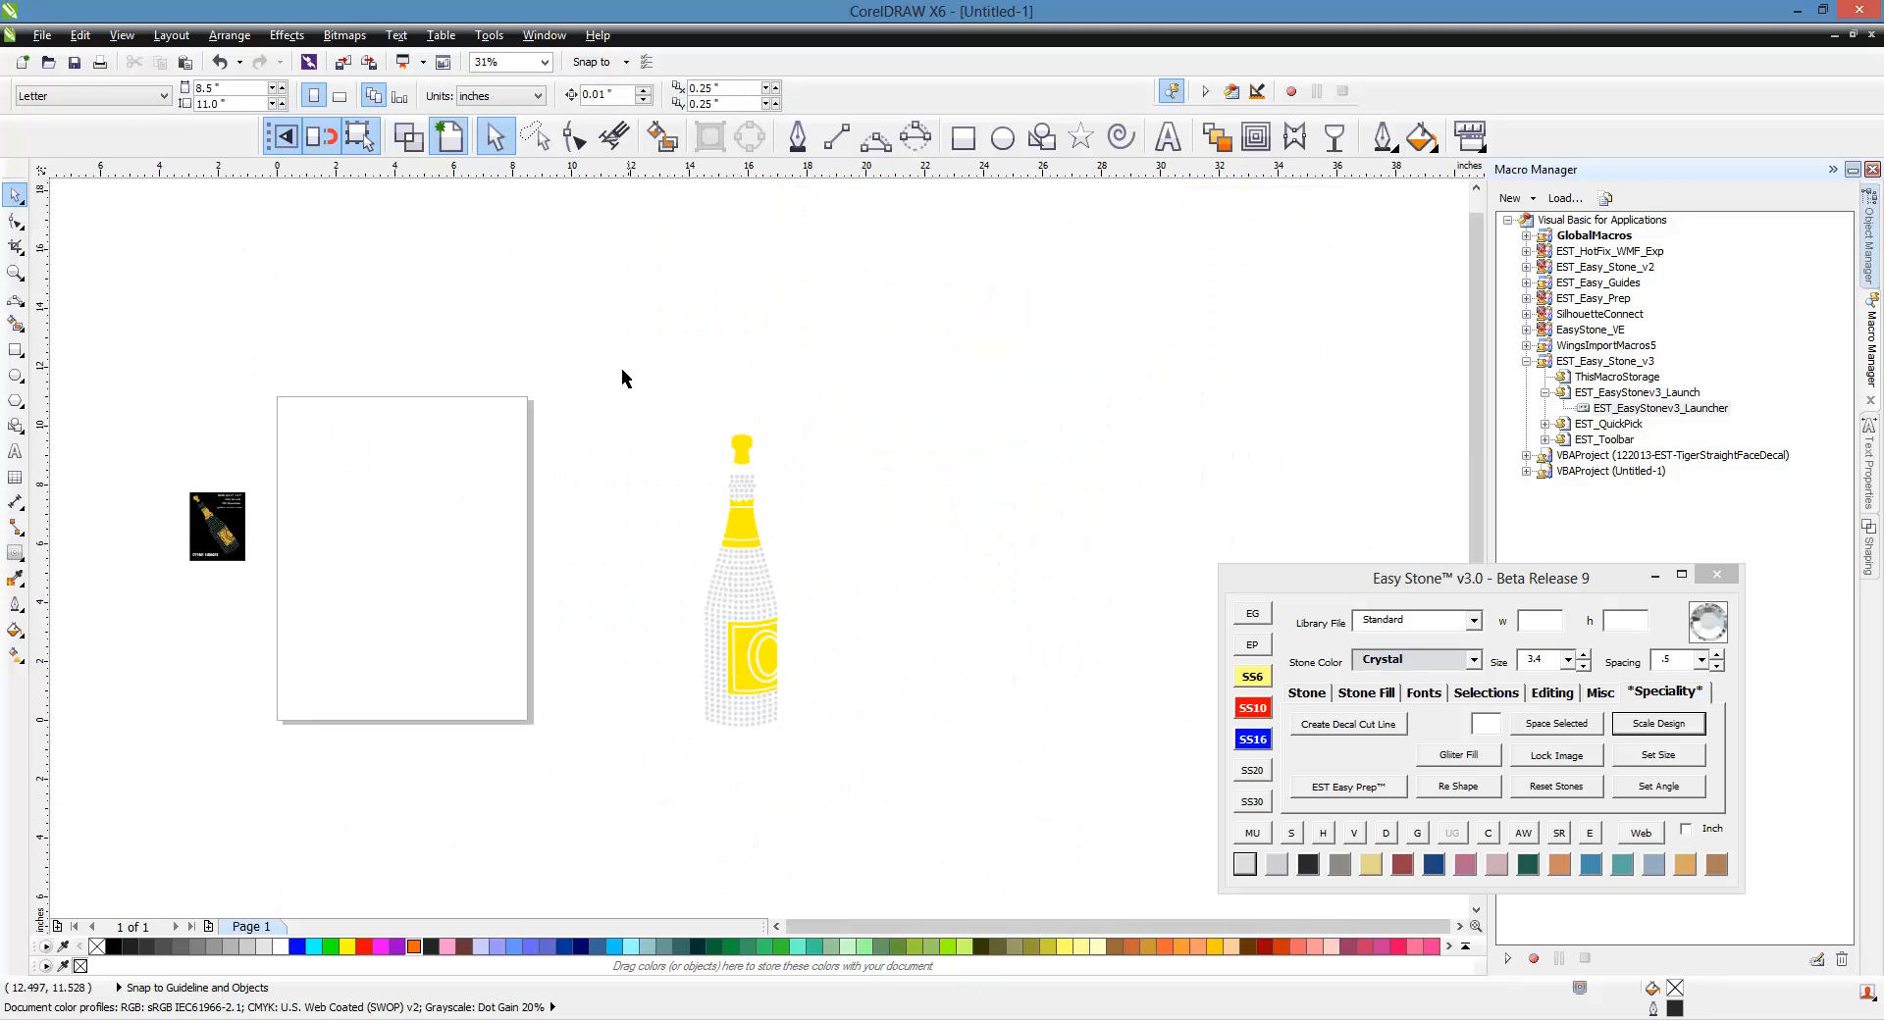
Step: Scale the whole bottle down to about 58.4 x 234.4 mm and reset the stones to their proper size
drag(621, 376, 895, 812)
scroll(716, 734, up, 5)
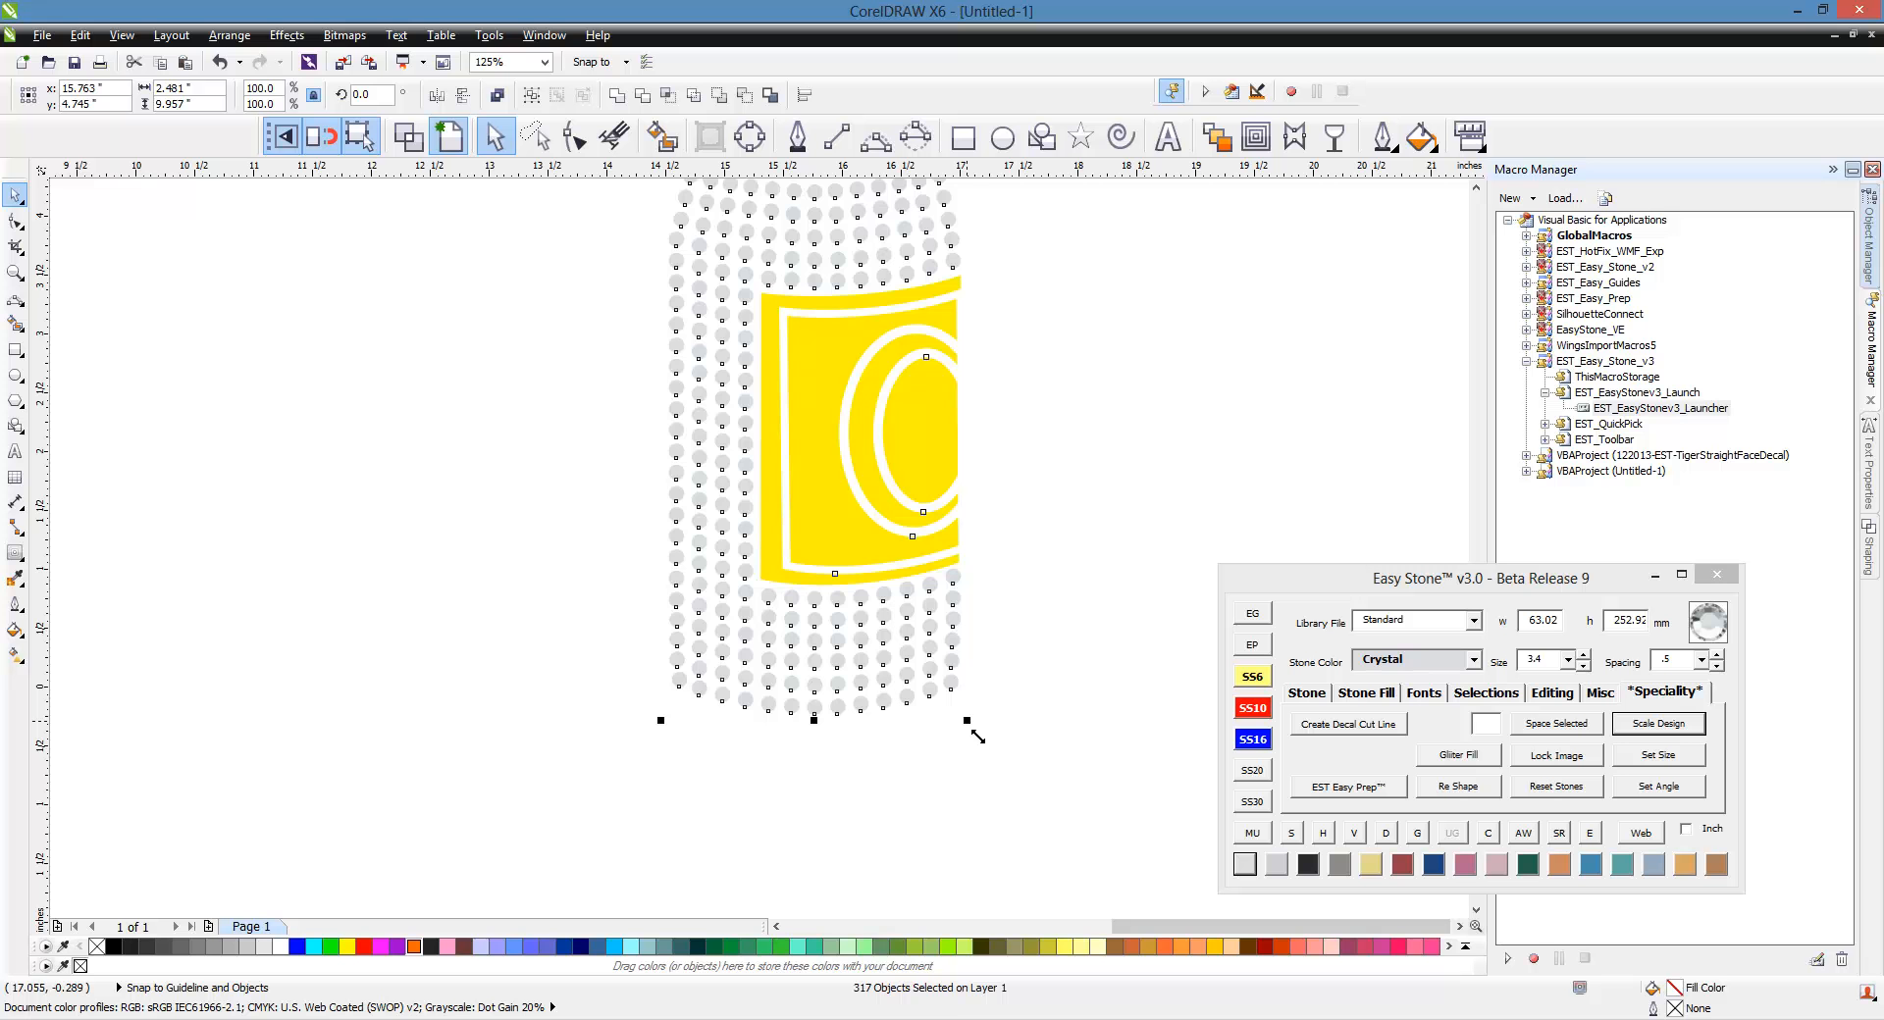
drag(977, 736, 1055, 650)
click(1678, 690)
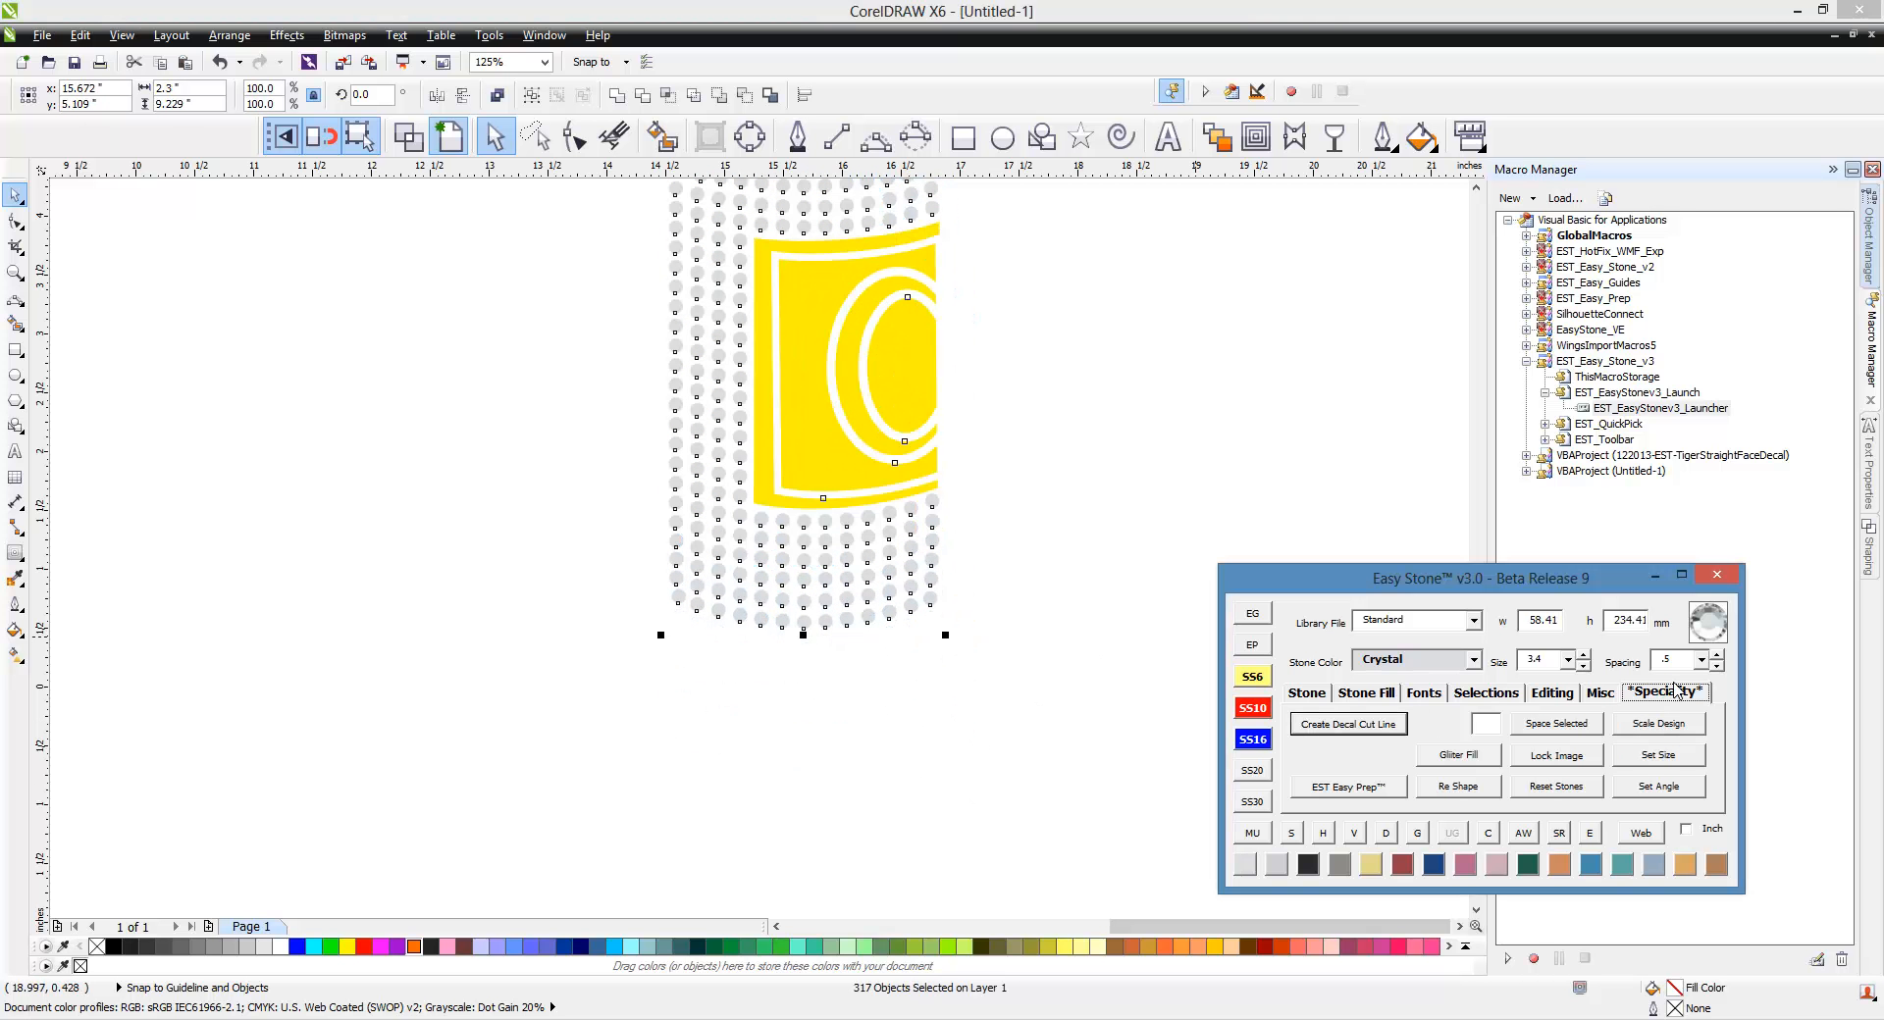
click(1545, 791)
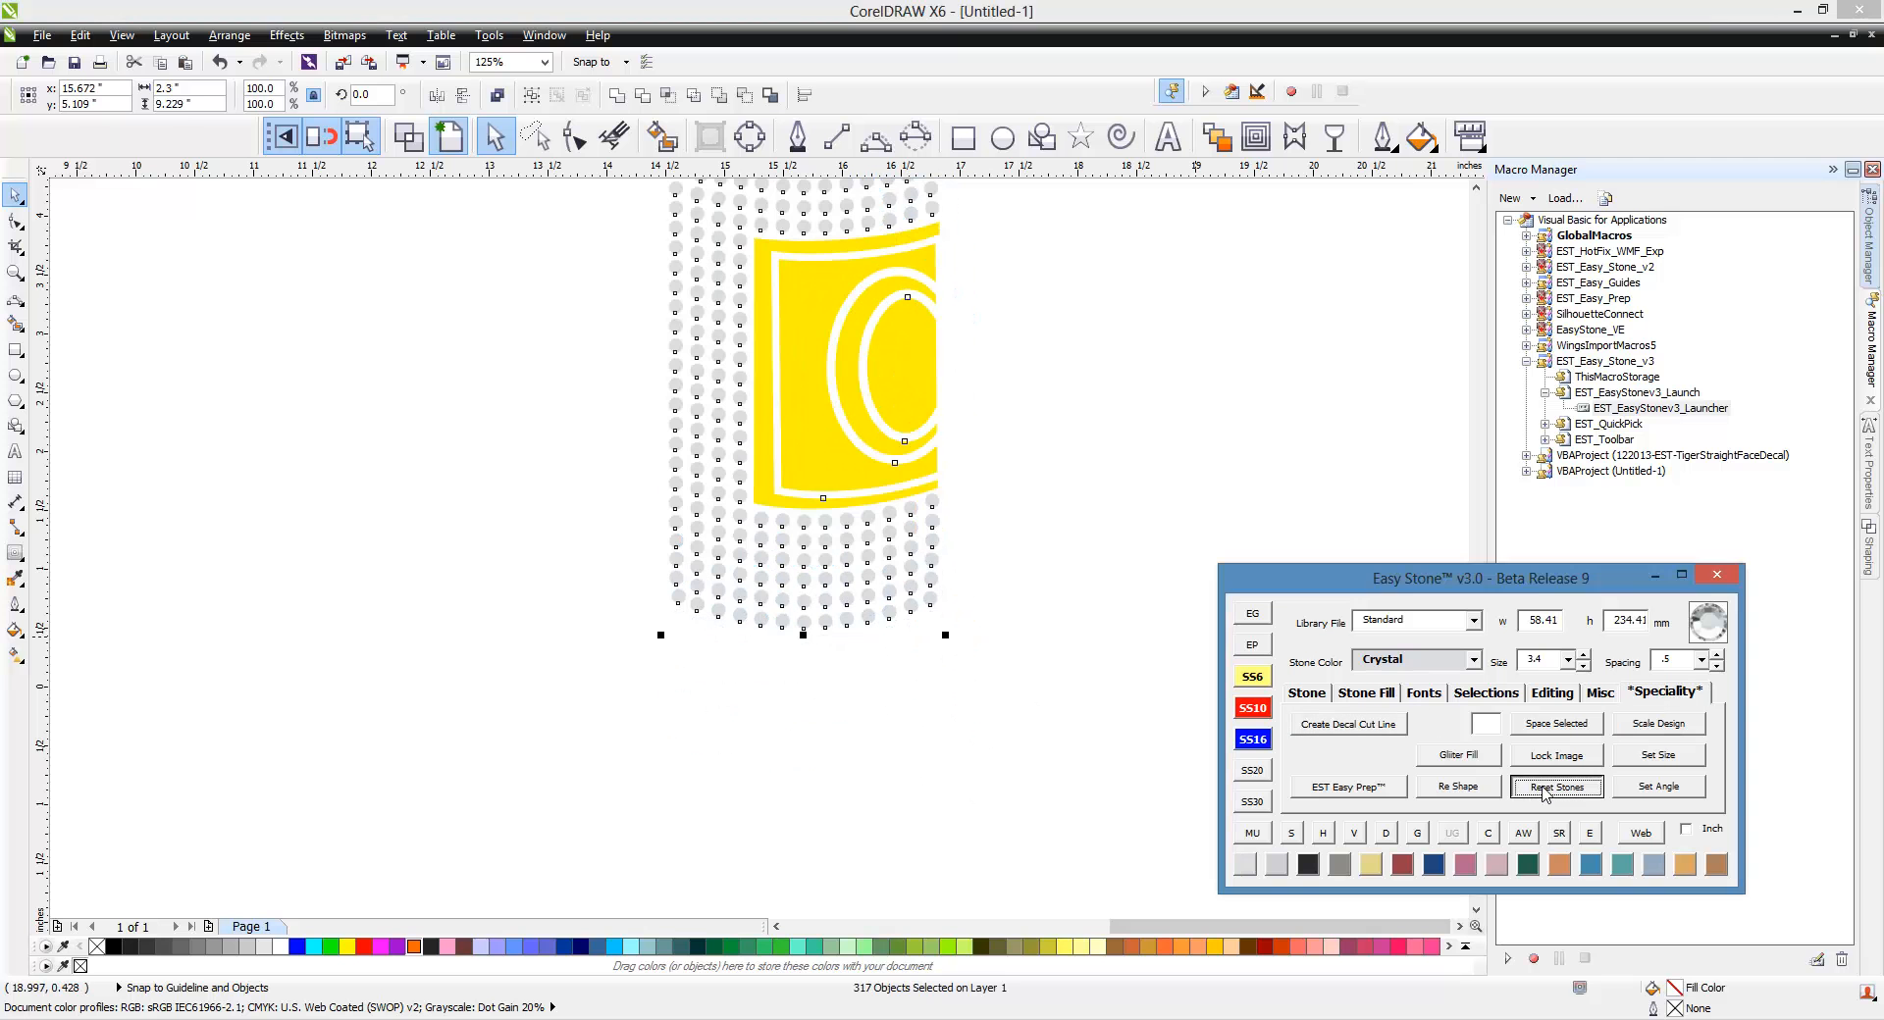
click(969, 783)
scroll(824, 533, up, 2)
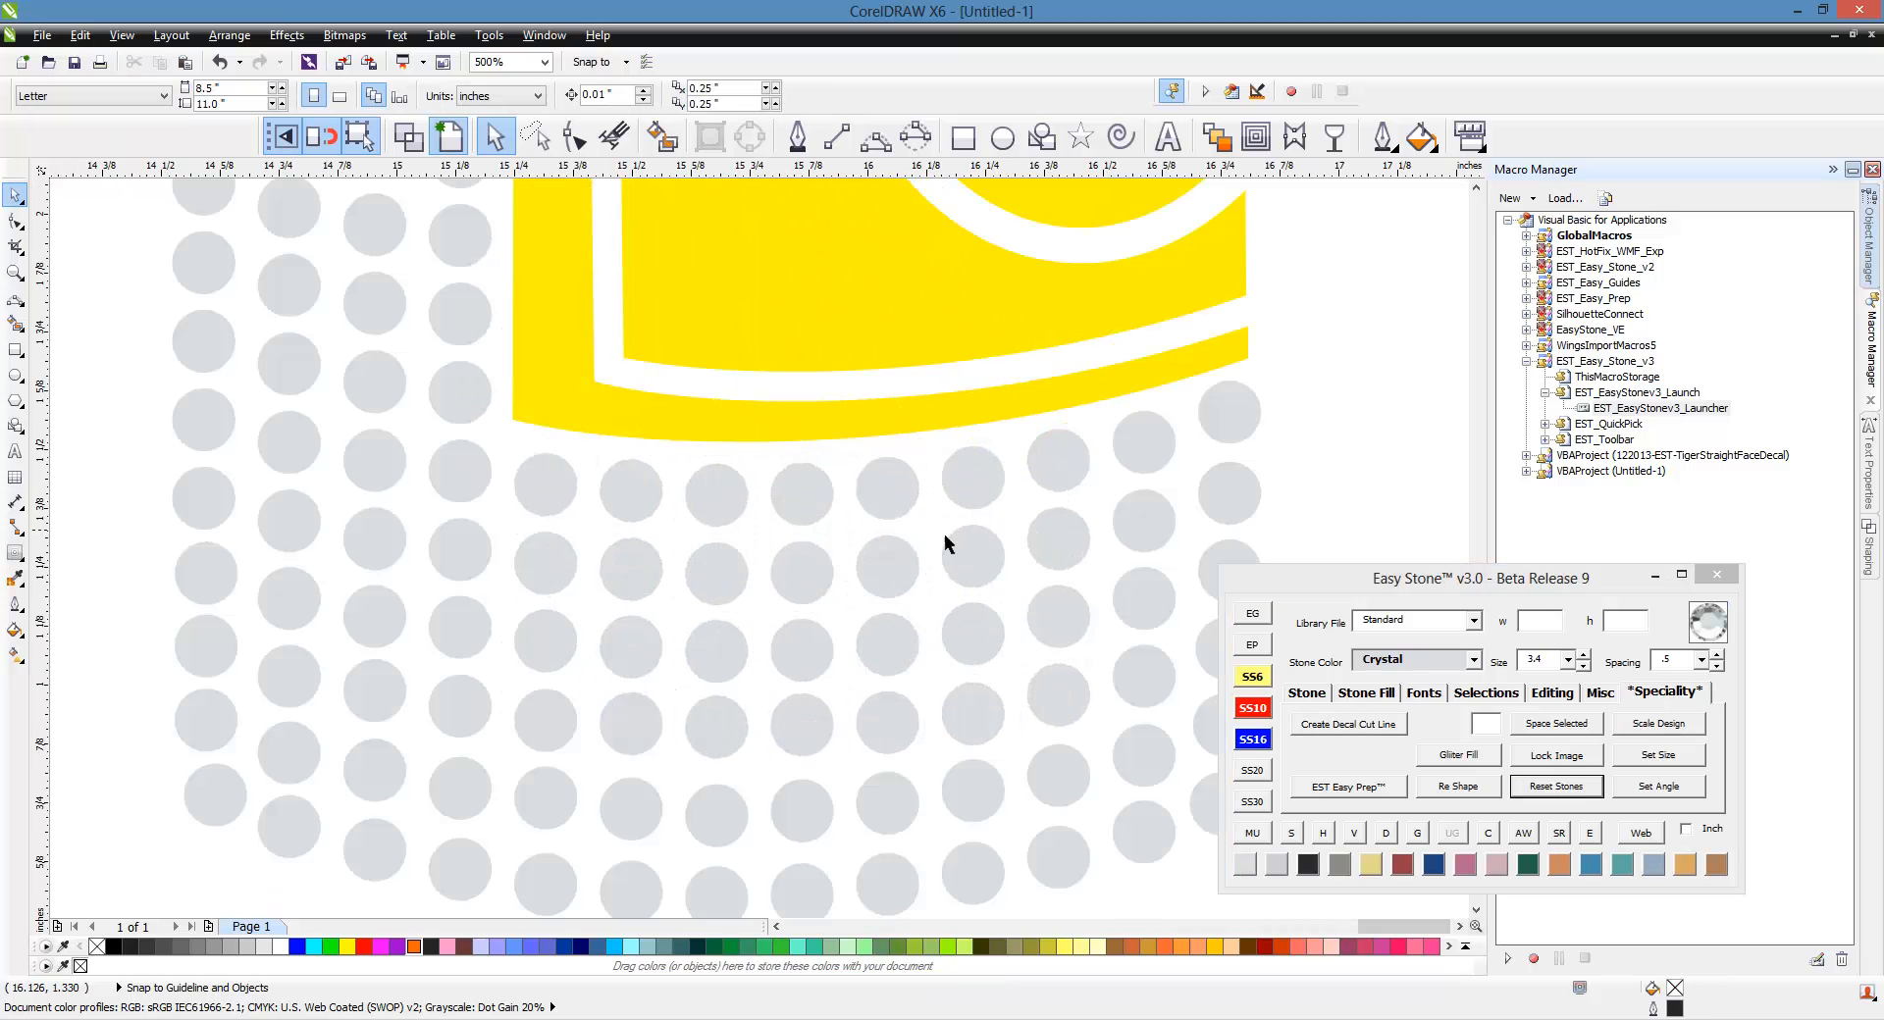
scroll(744, 768, down, 3)
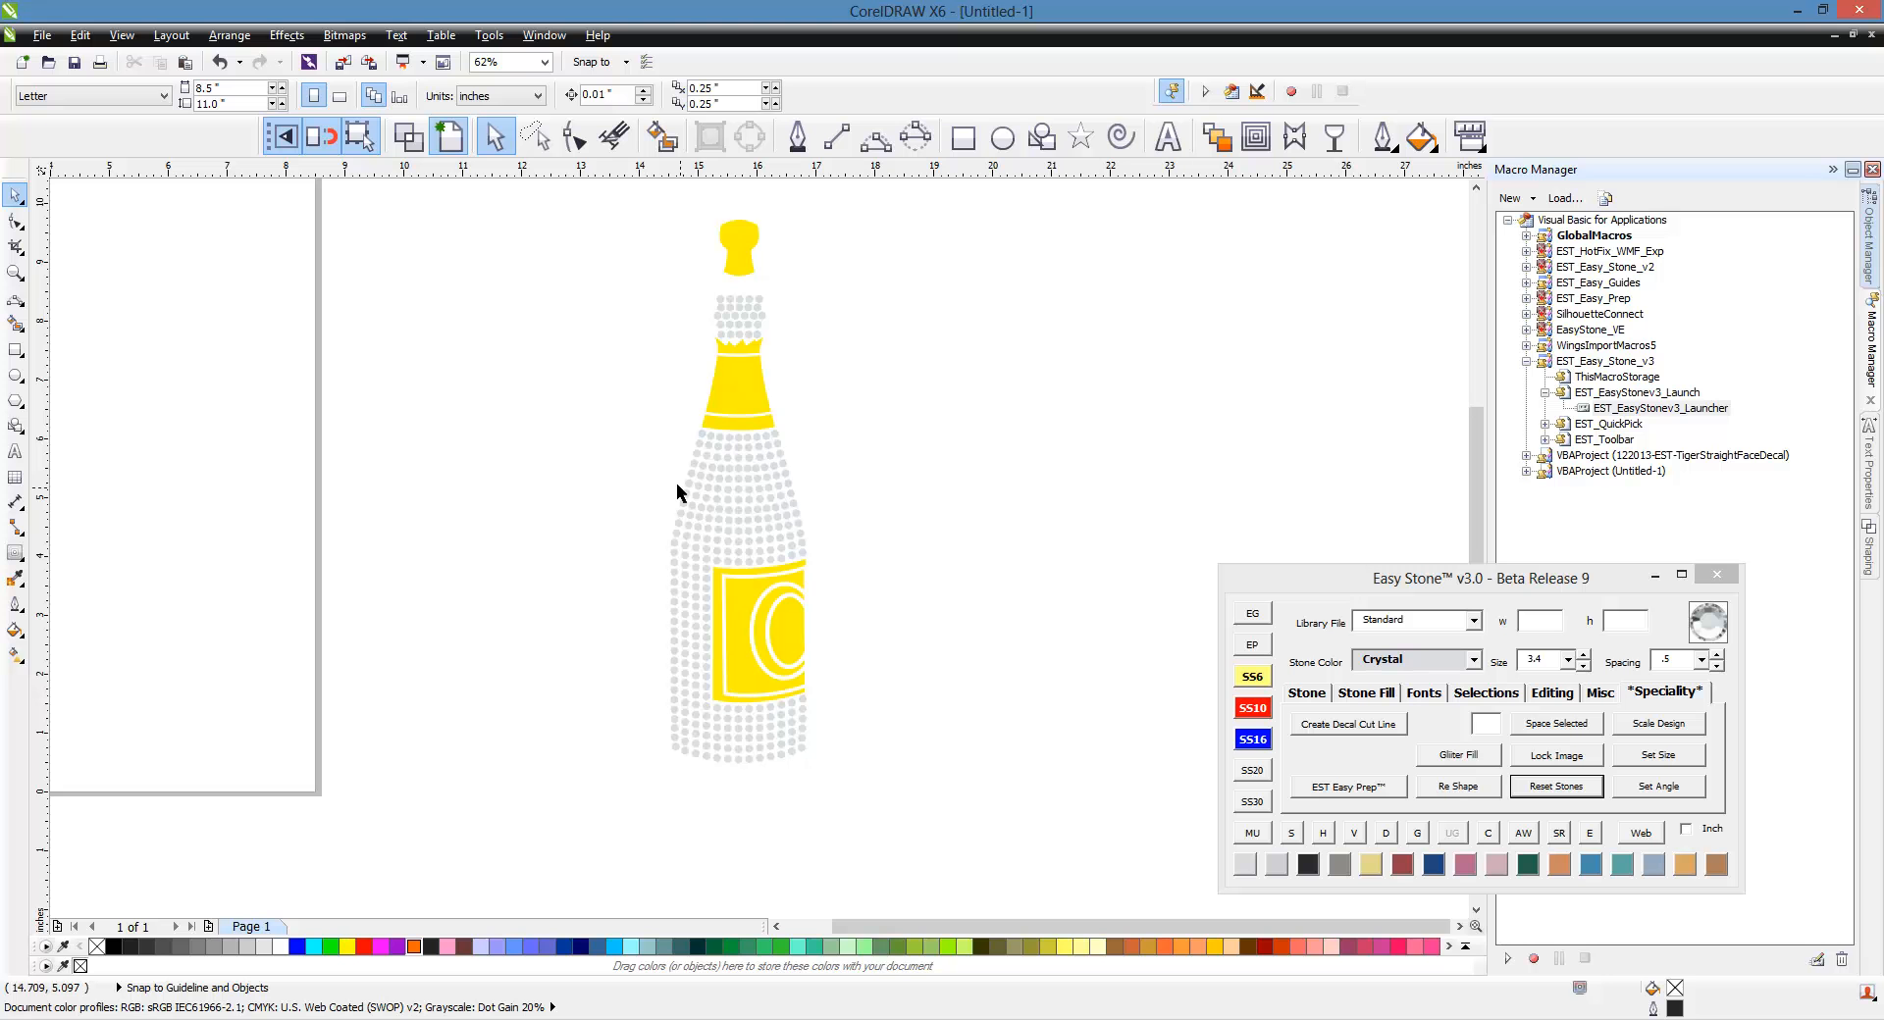
Step: Shrink the whole bottle to about 47.9 x 191.6 mm, reset the stones and check their spacing
drag(632, 238, 792, 805)
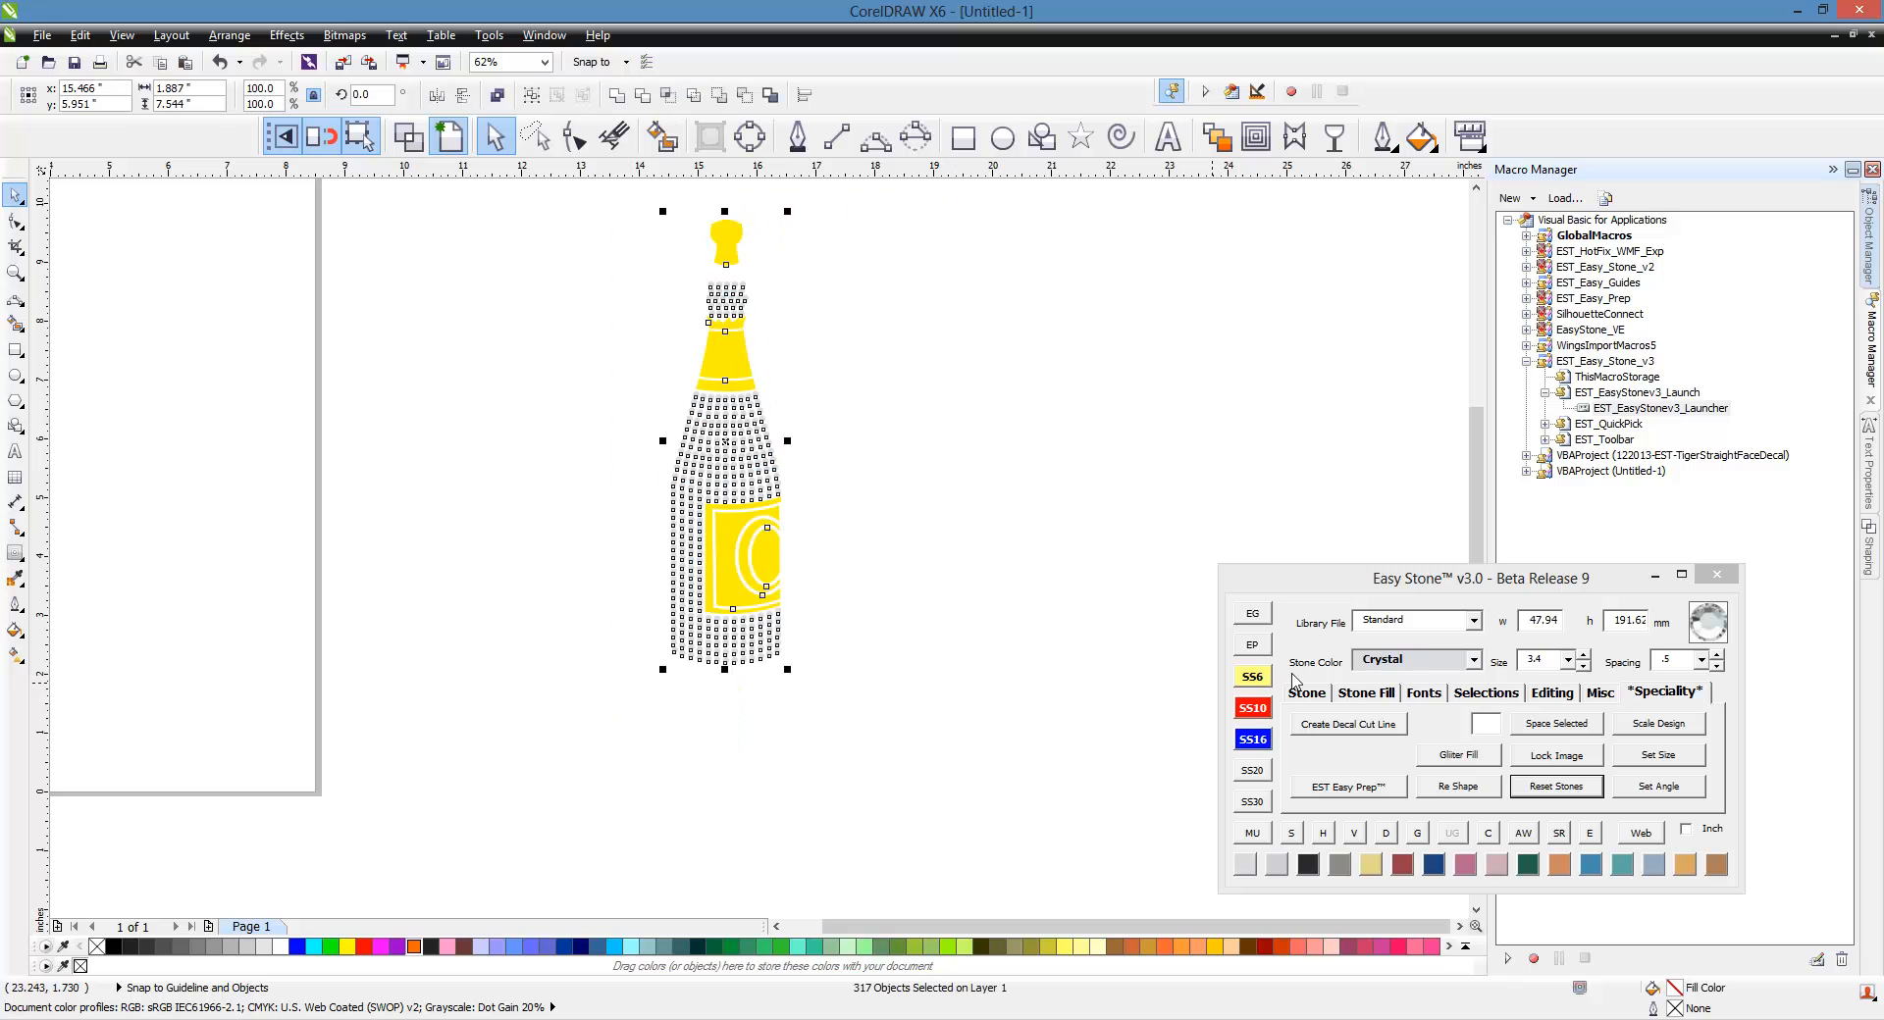
click(1582, 785)
scroll(624, 624, up, 4)
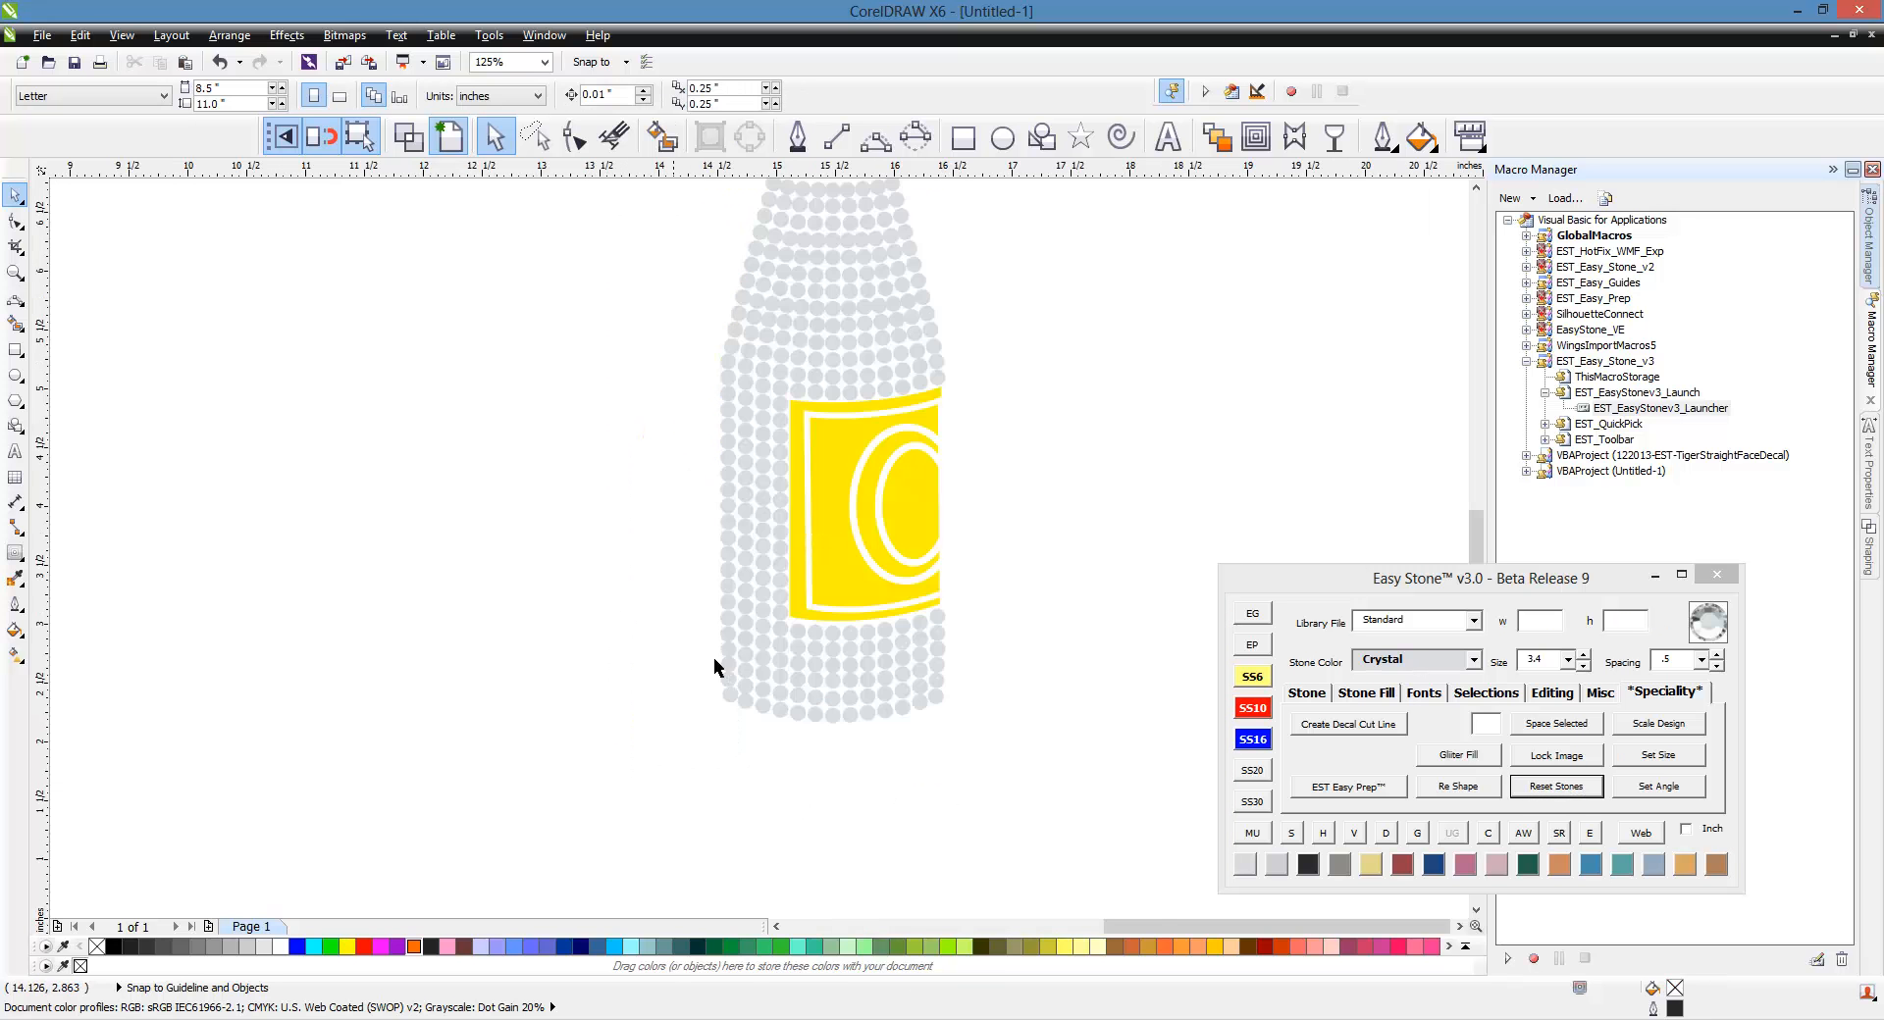
scroll(731, 672, down, 4)
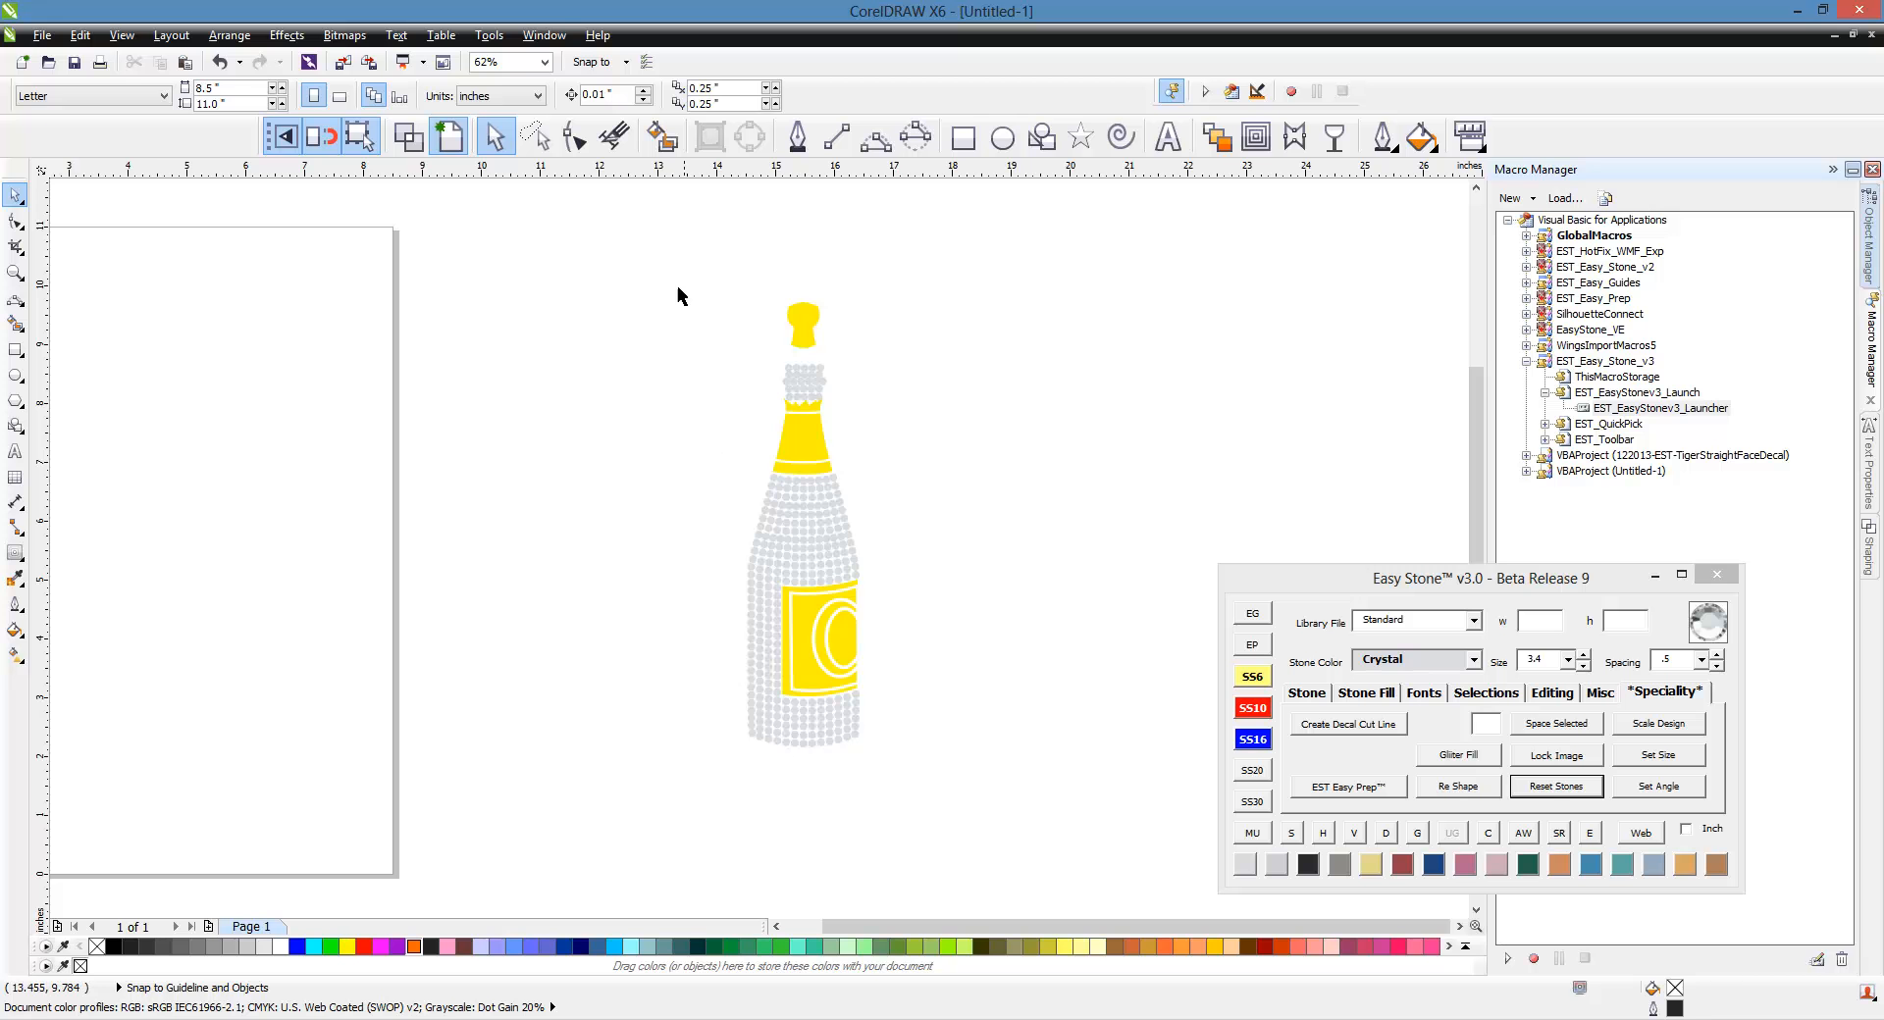
Step: Enlarge the whole bottle to about 52.7 x 208.5 mm and reset the stones again
drag(660, 258, 968, 827)
scroll(853, 756, up, 3)
scroll(853, 756, up, 3)
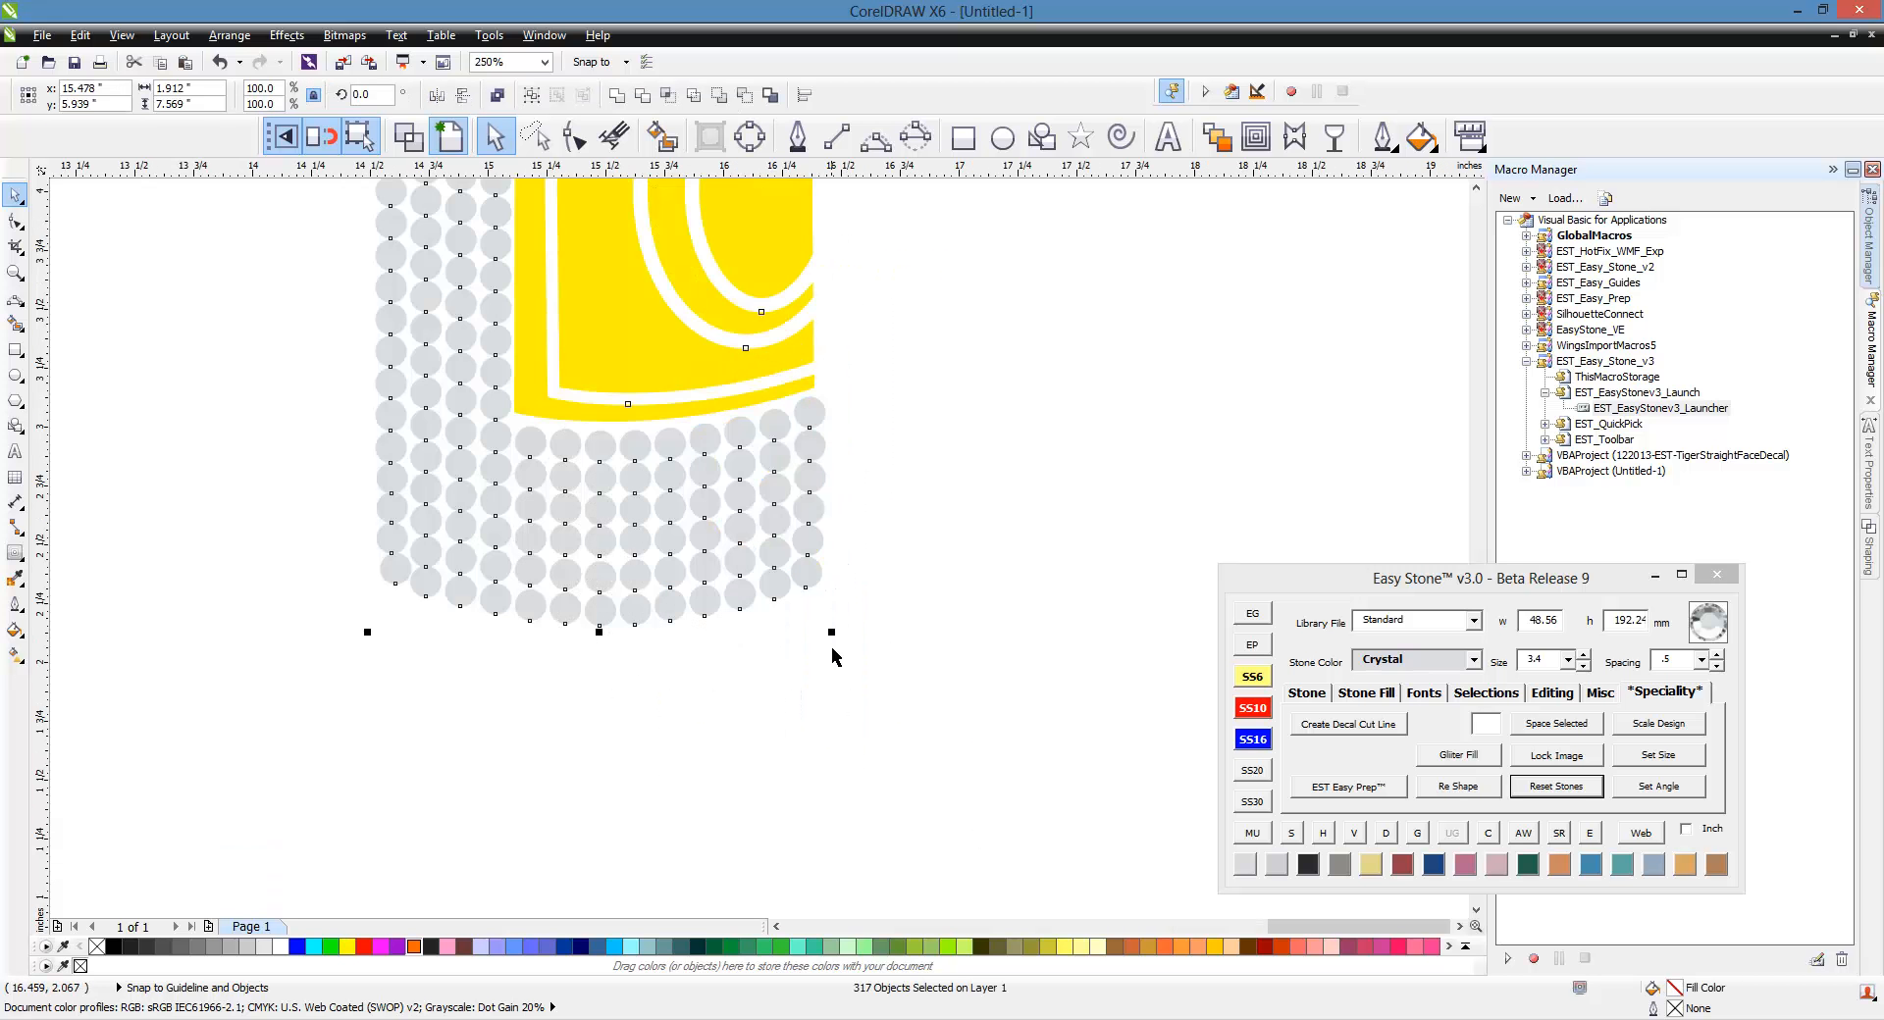
drag(841, 631, 956, 803)
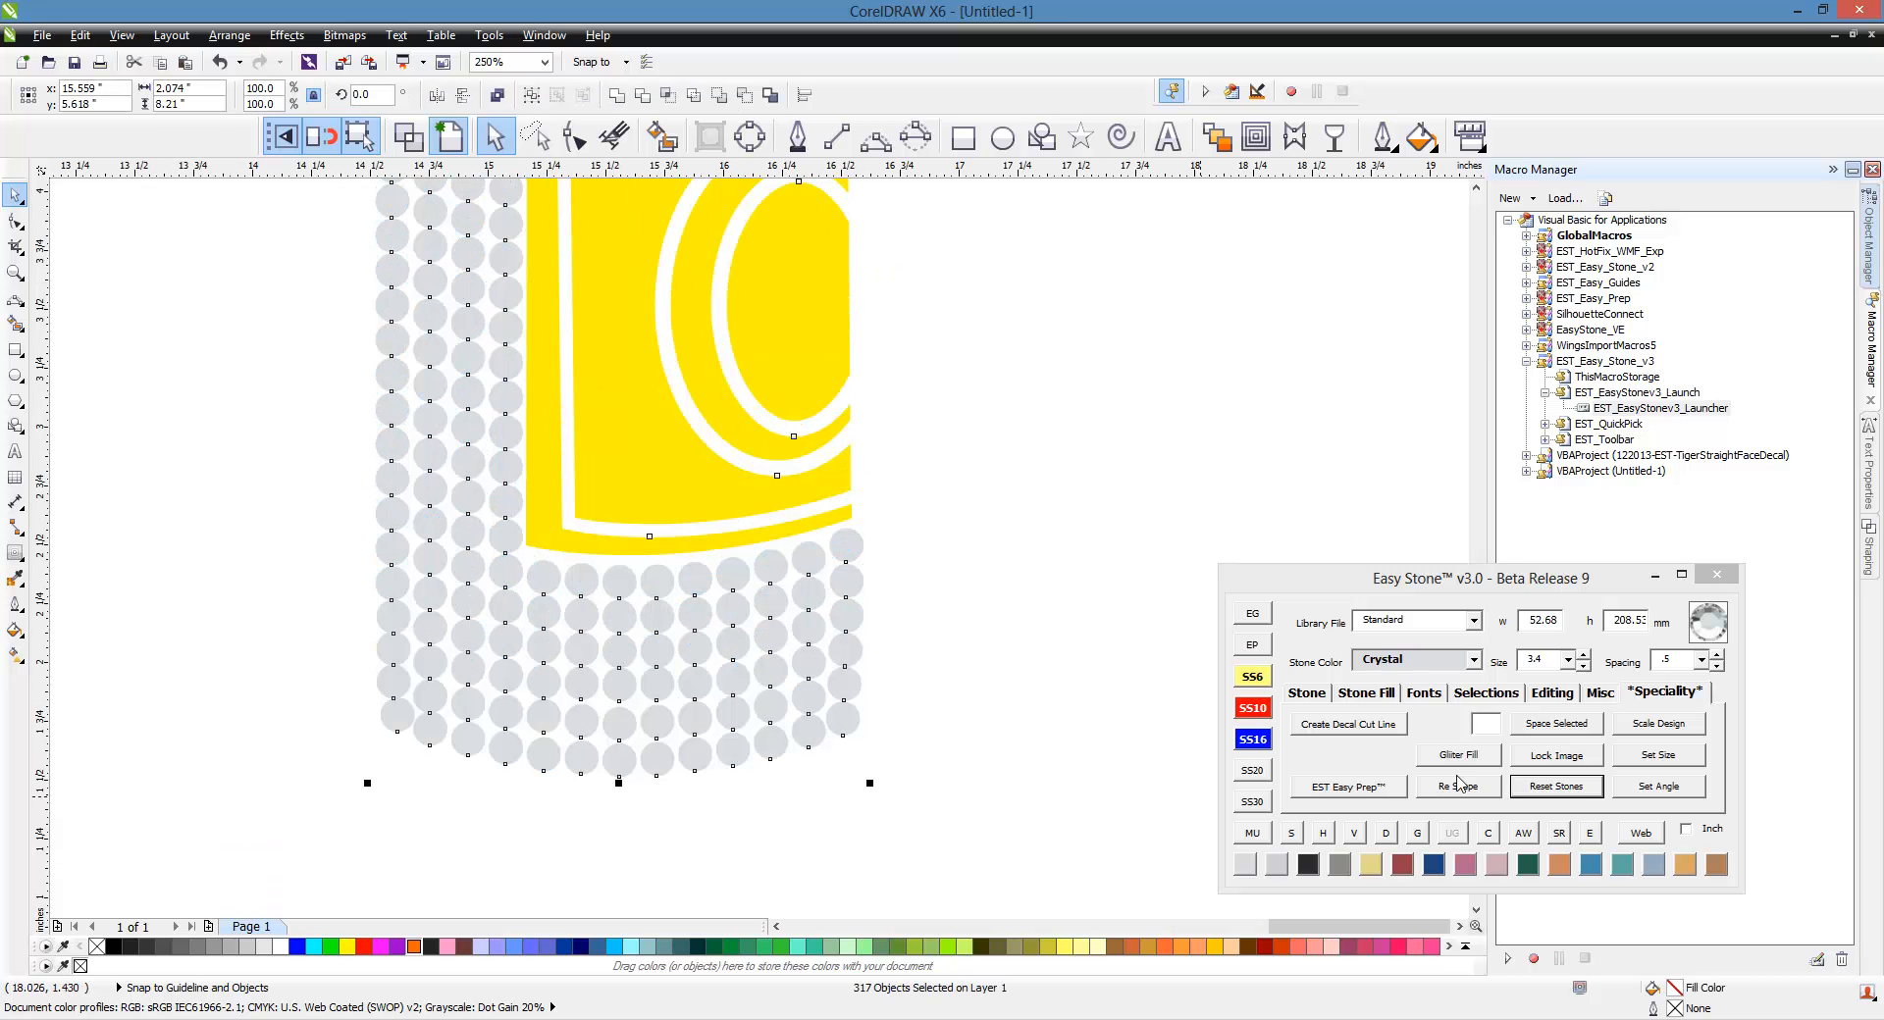
click(1526, 793)
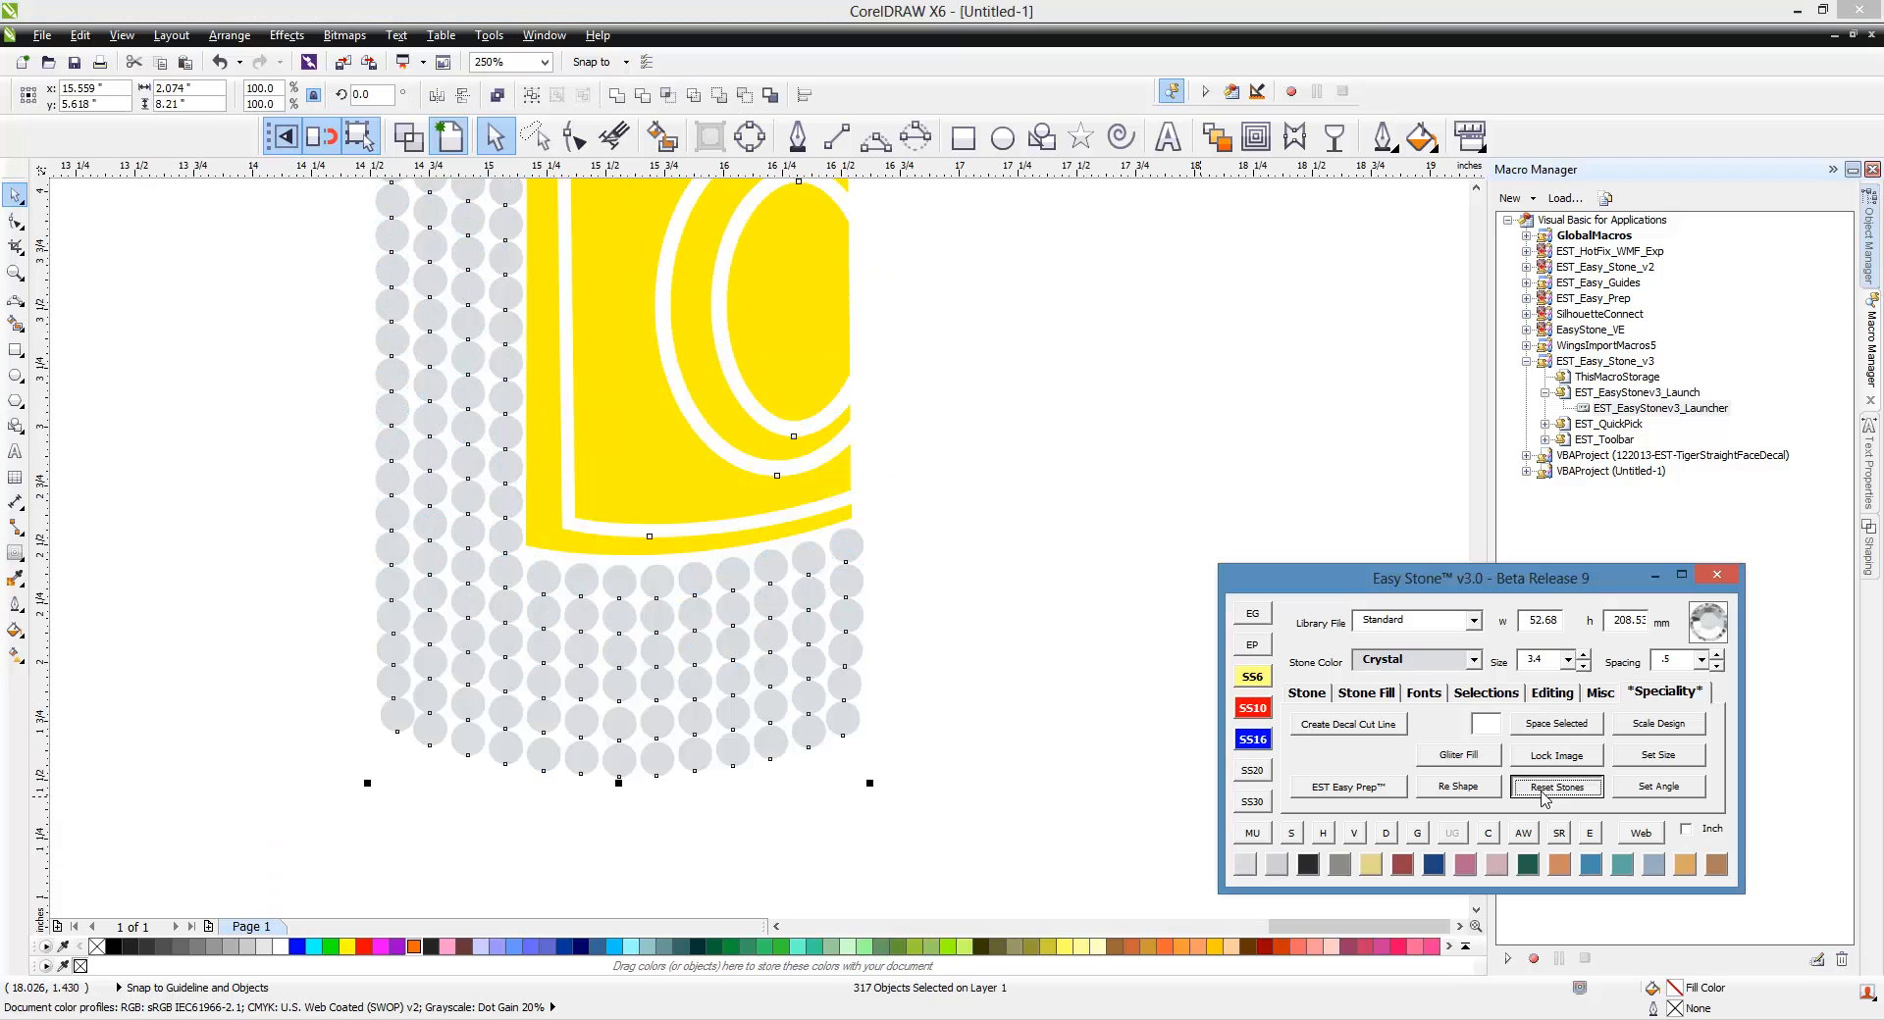
click(1057, 792)
scroll(838, 739, down, 4)
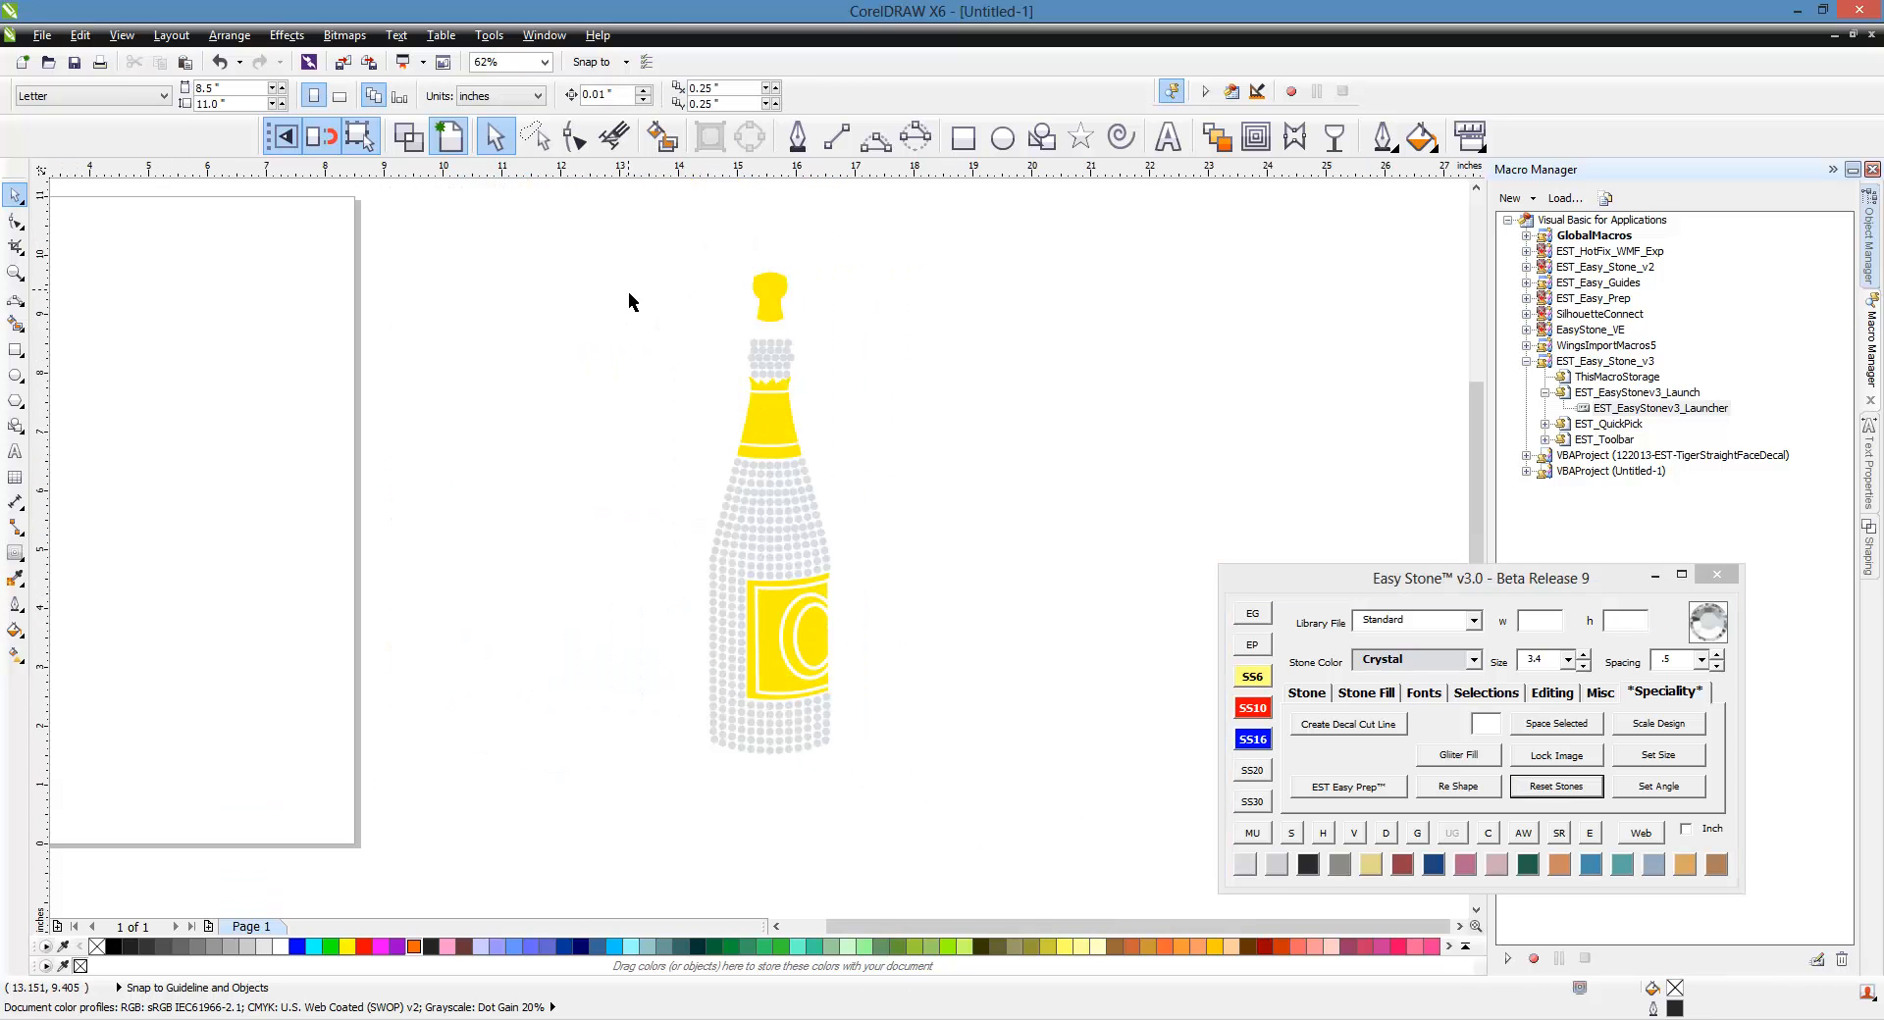
Step: Enlarge the whole bottle to about 56.8 x 225.7 mm, reset the stones and check the gaps between them
drag(631, 261, 869, 810)
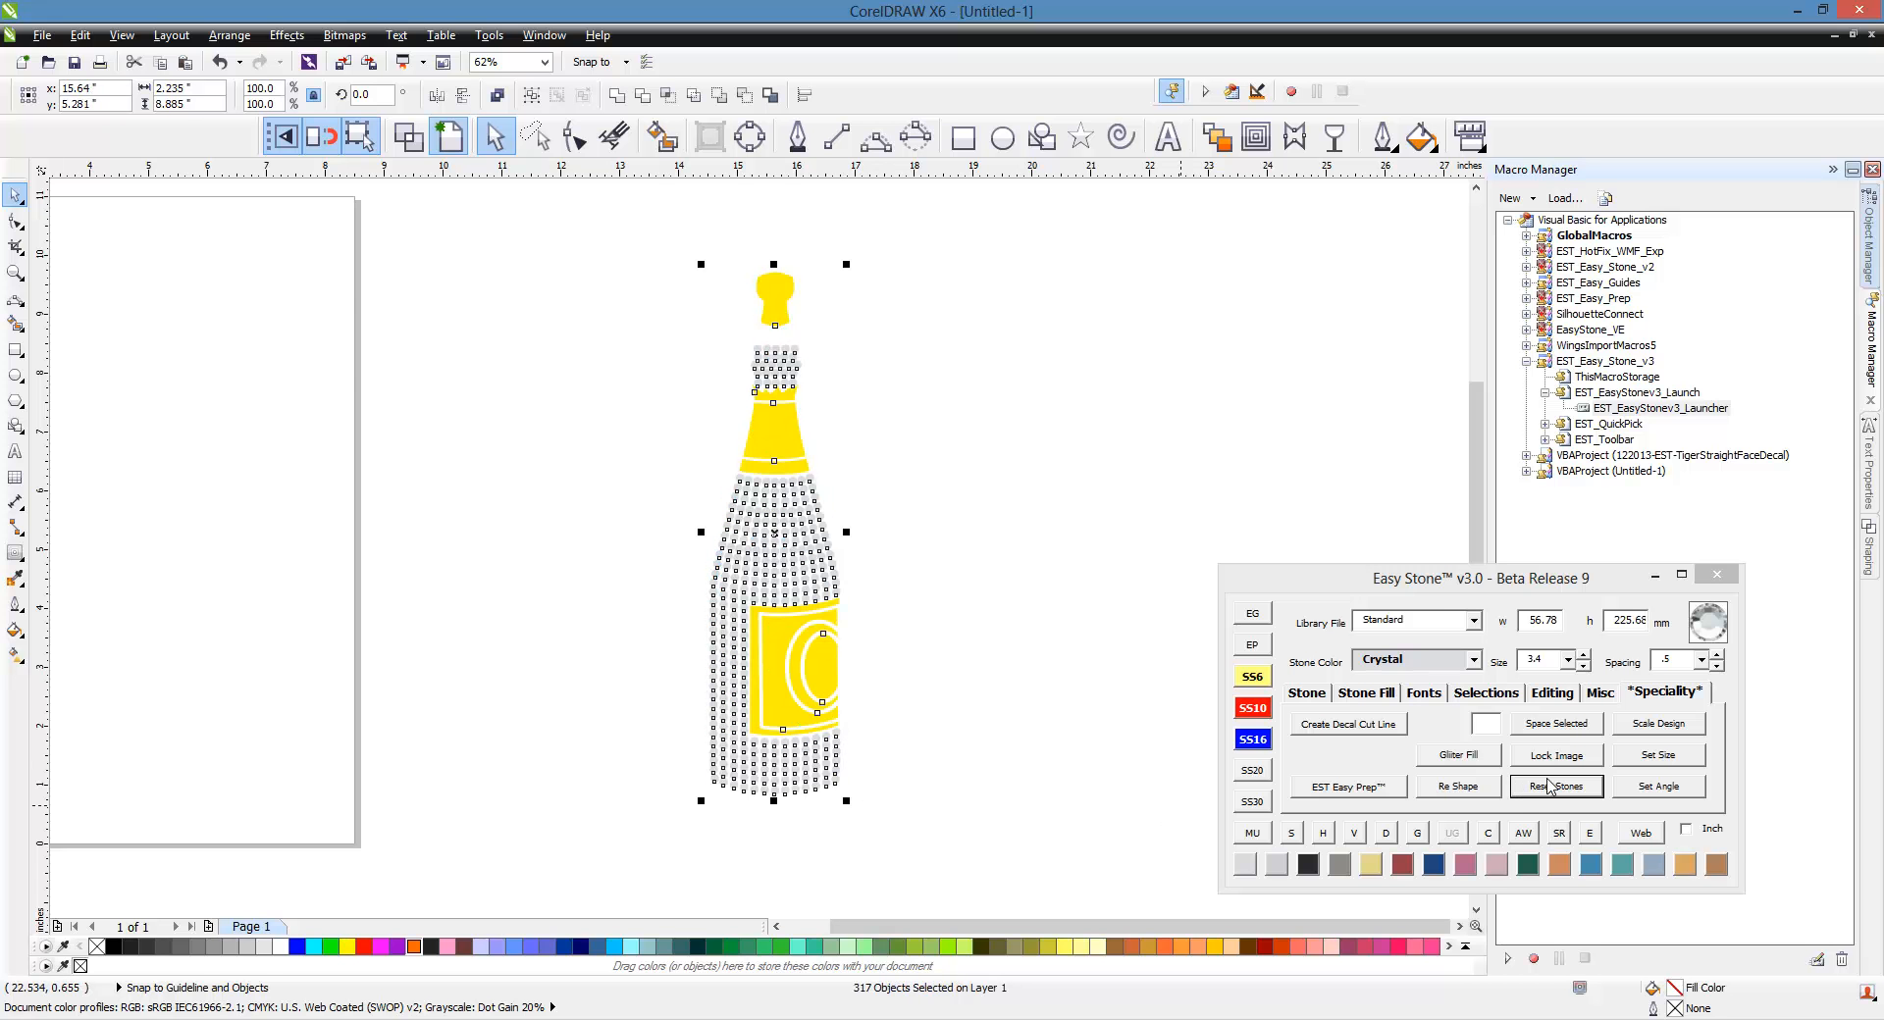
click(1548, 785)
scroll(726, 628, up, 2)
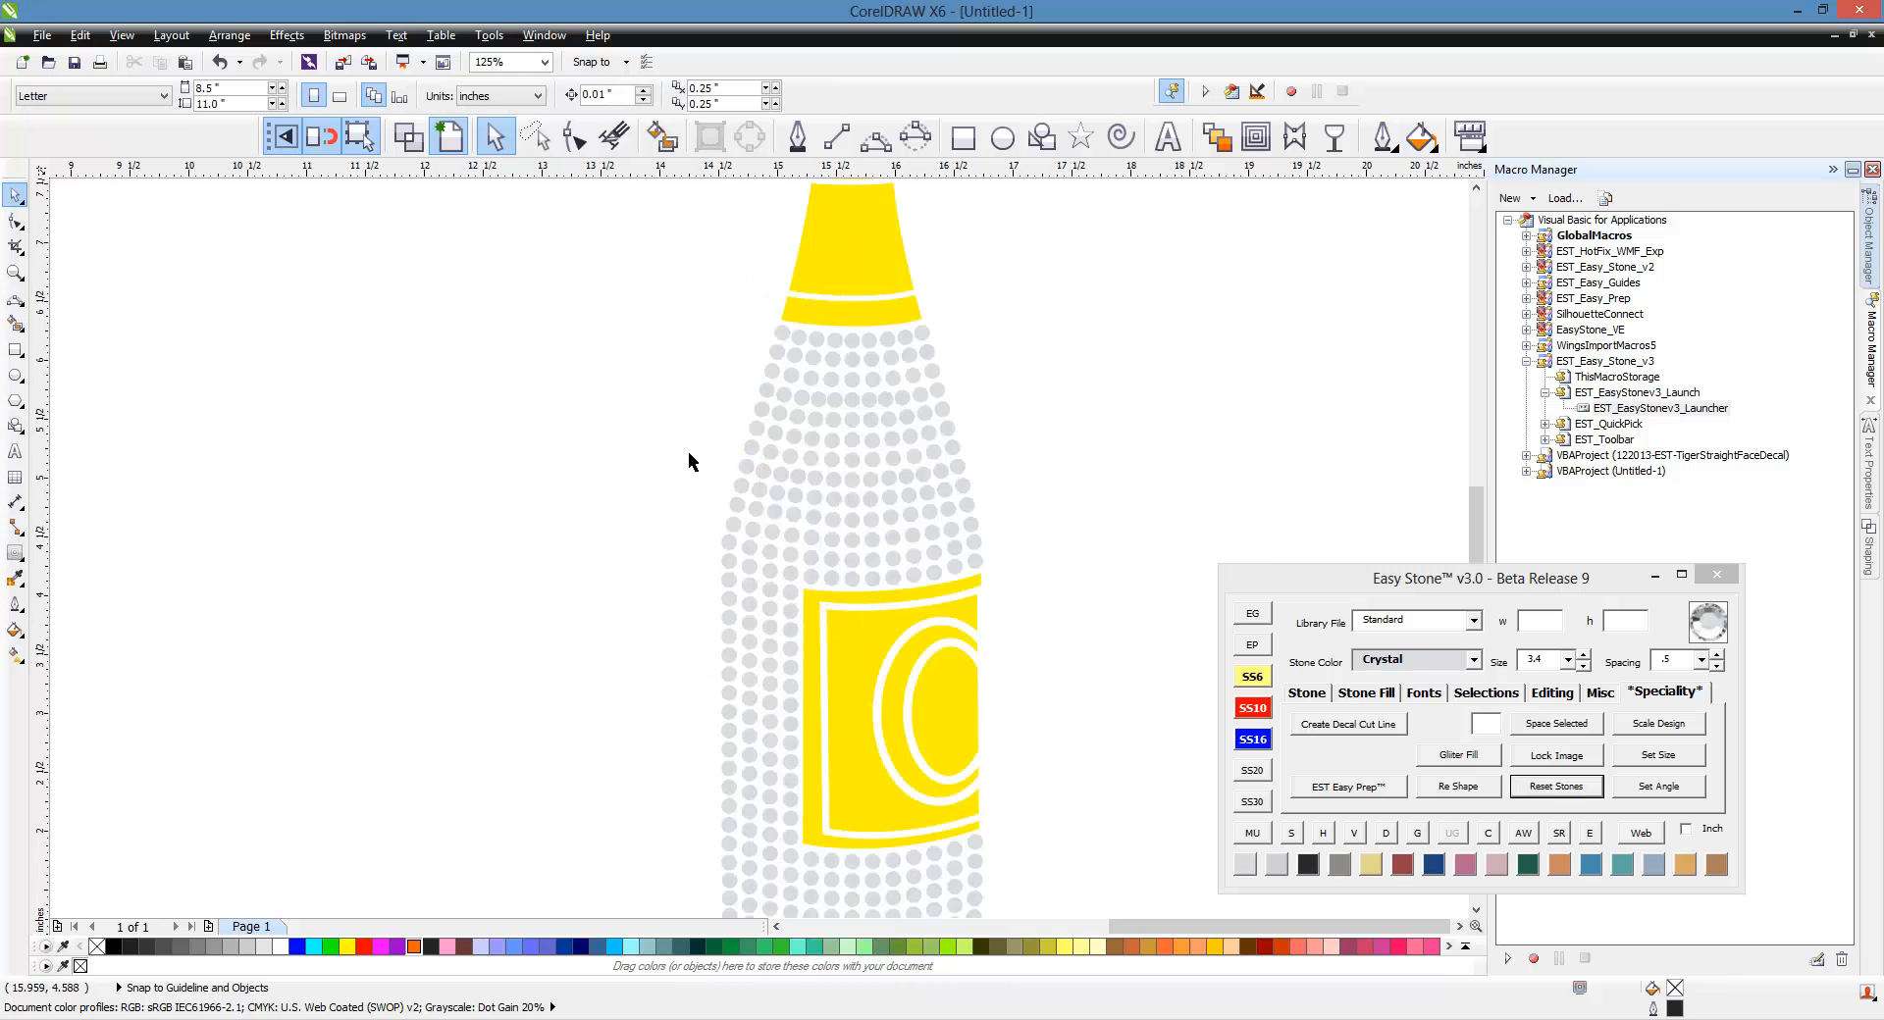
scroll(685, 589, down, 2)
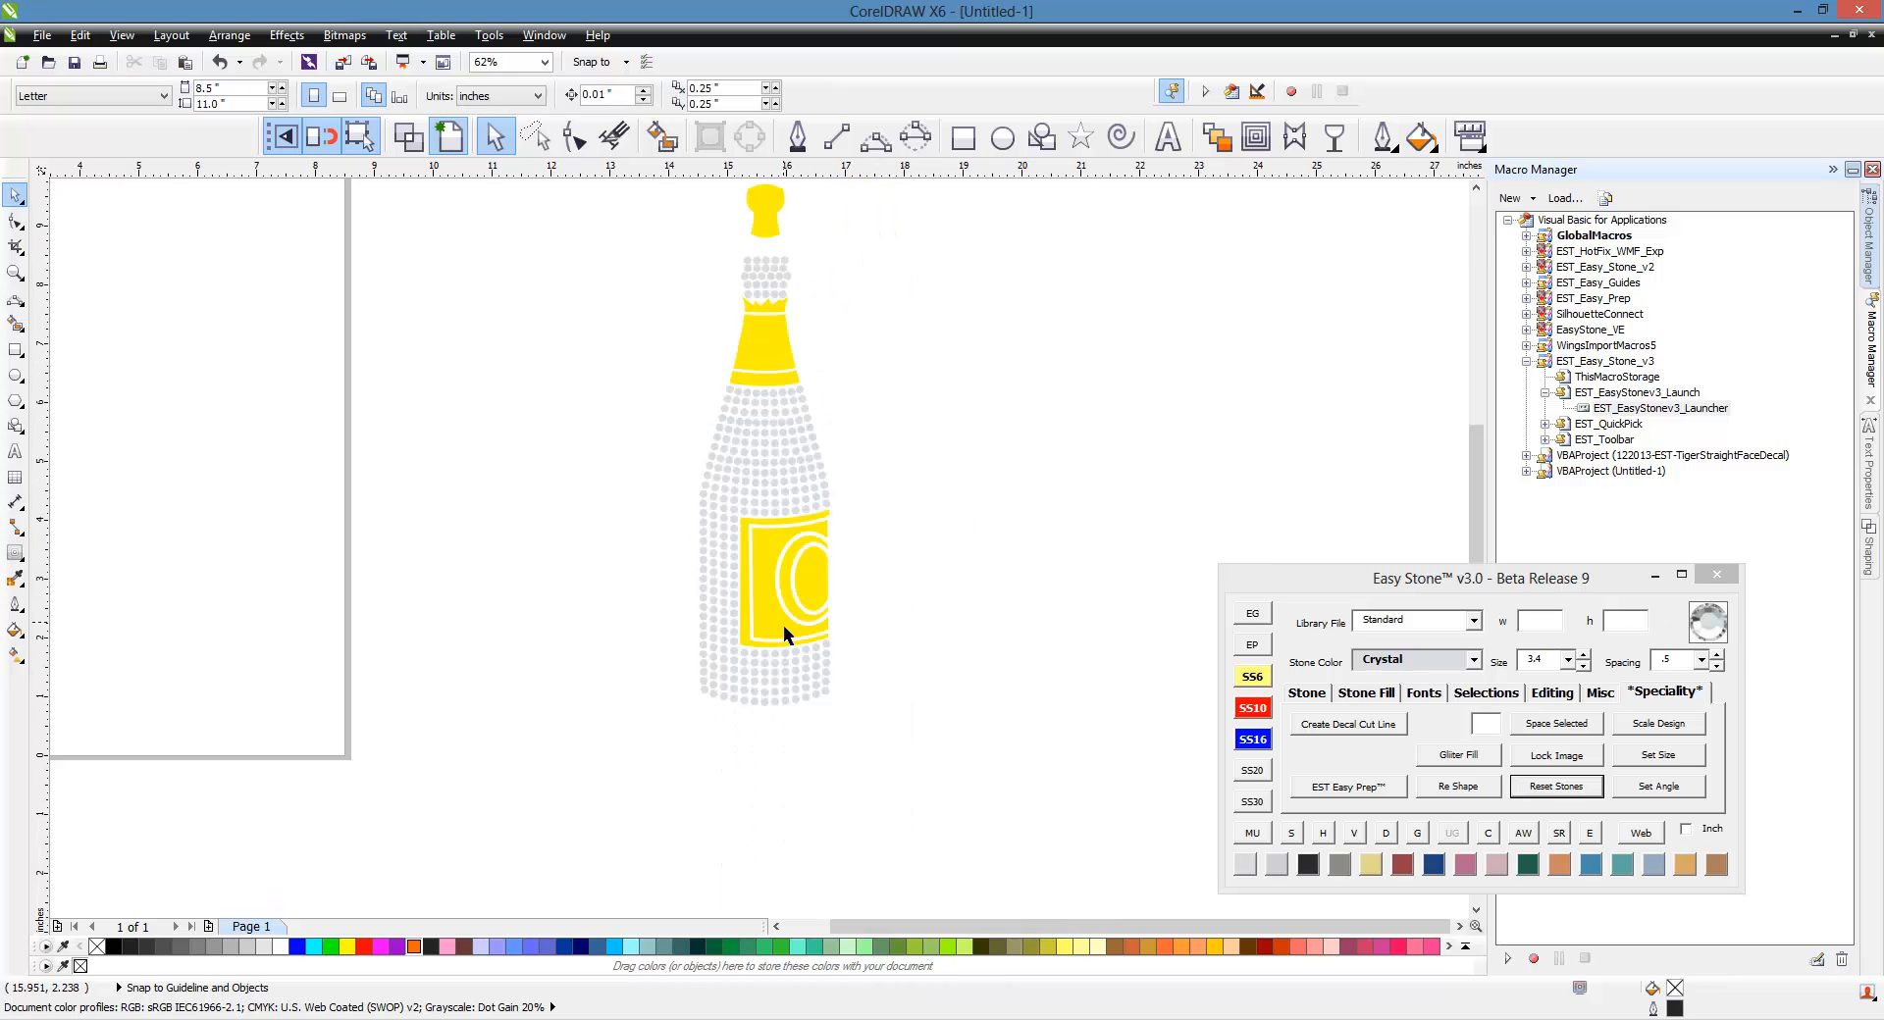
Step: Re-space the top row of body stones just below the neck foil evenly with one stone fewer, using 6 blend steps
scroll(752, 433, up, 2)
scroll(752, 432, up, 2)
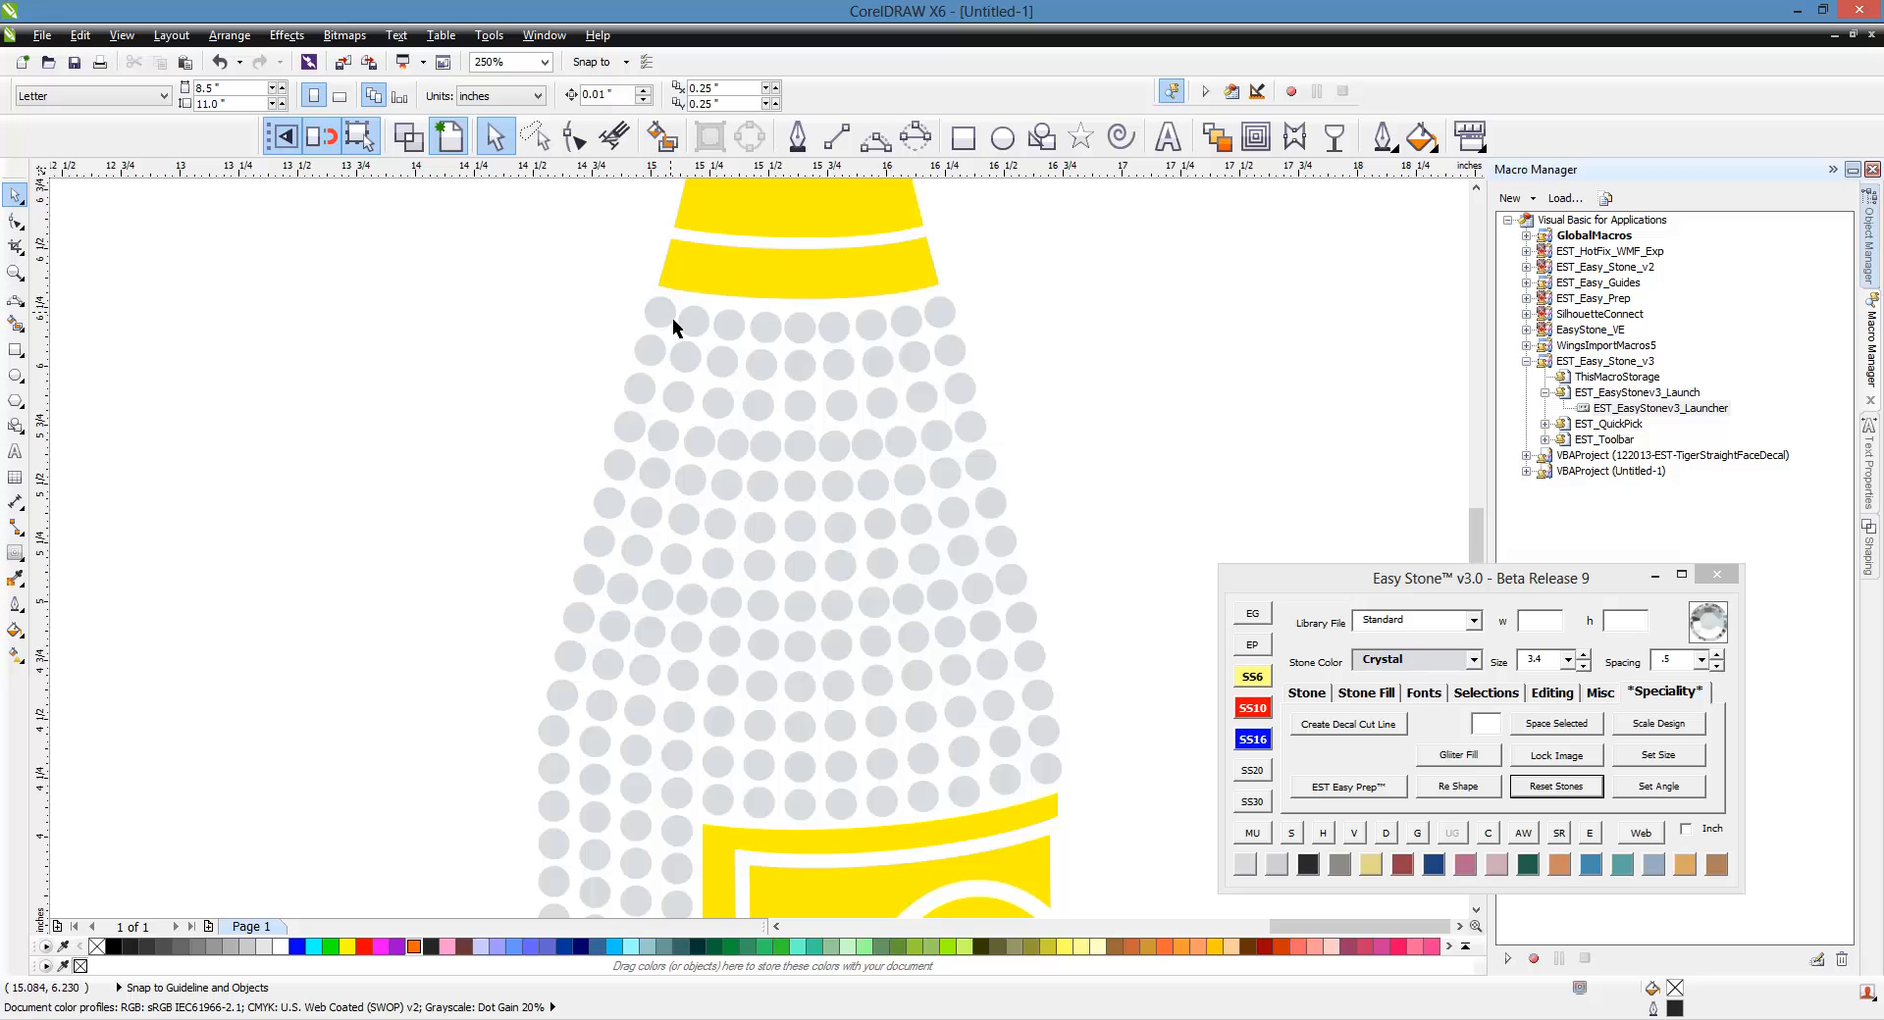
click(535, 137)
drag(576, 308, 869, 267)
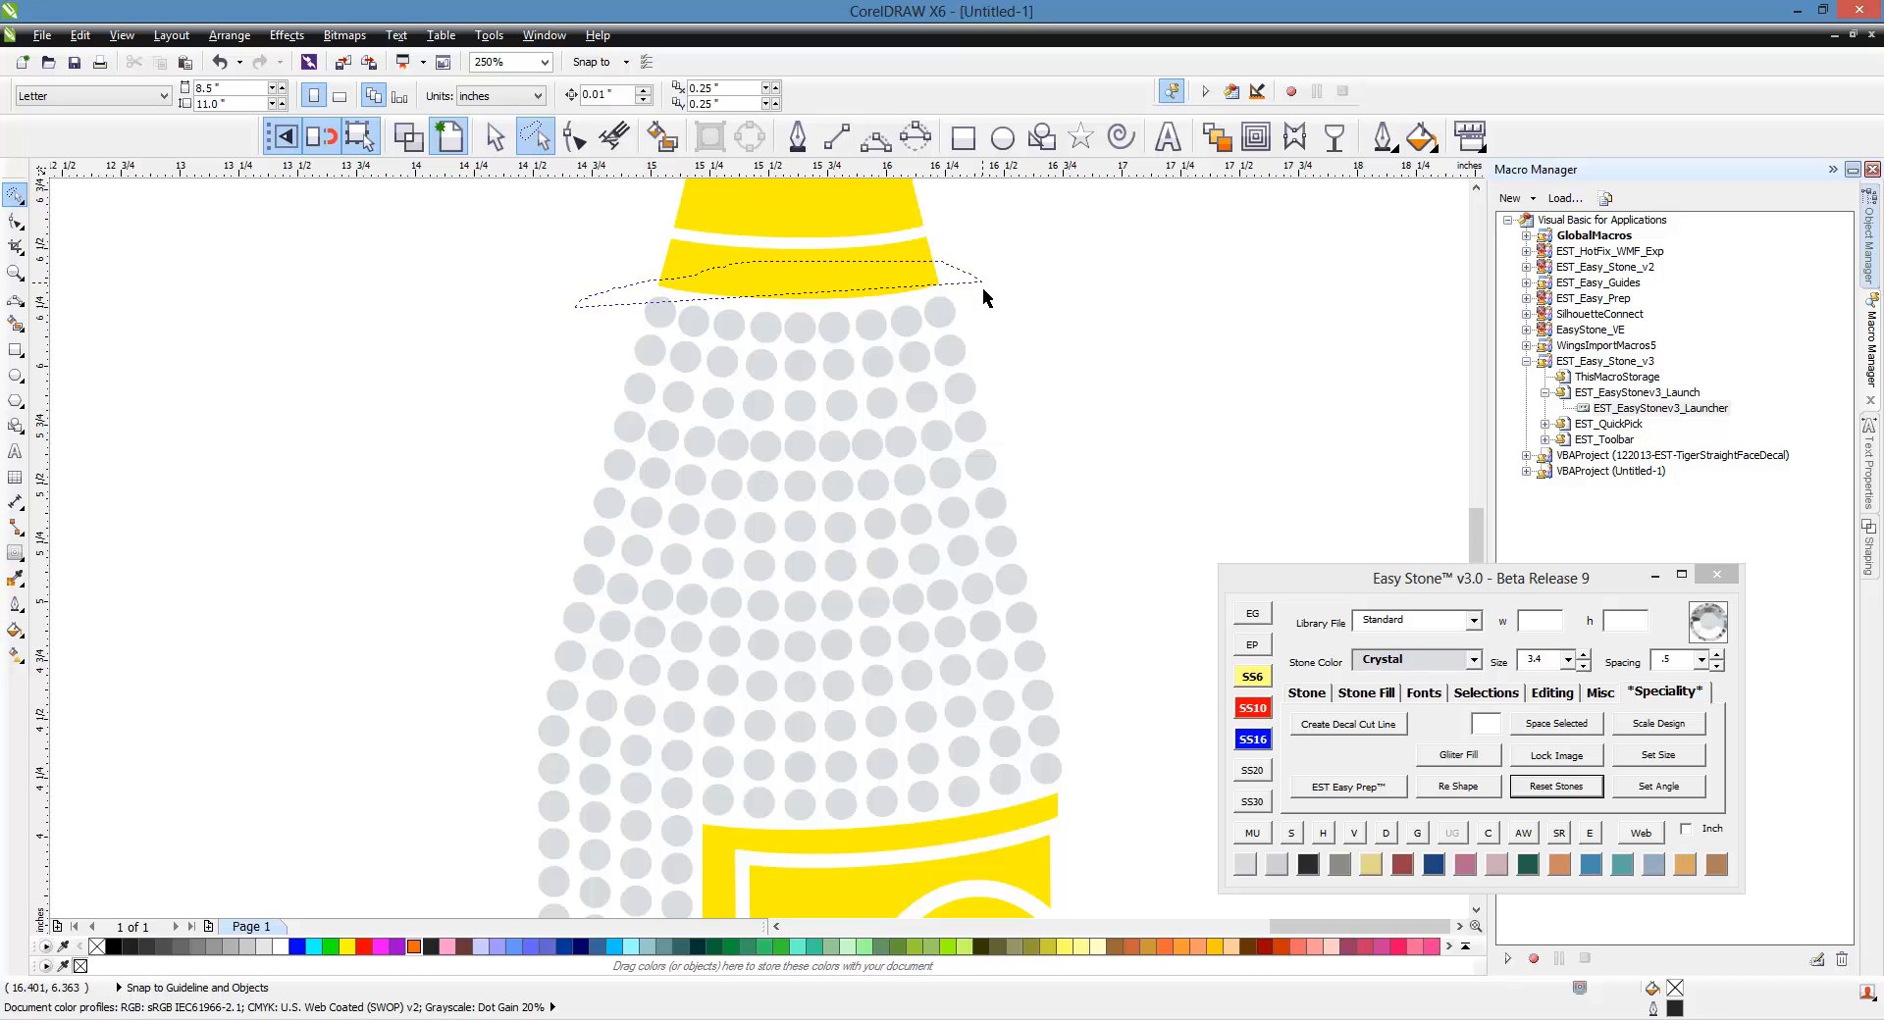
drag(580, 328, 580, 328)
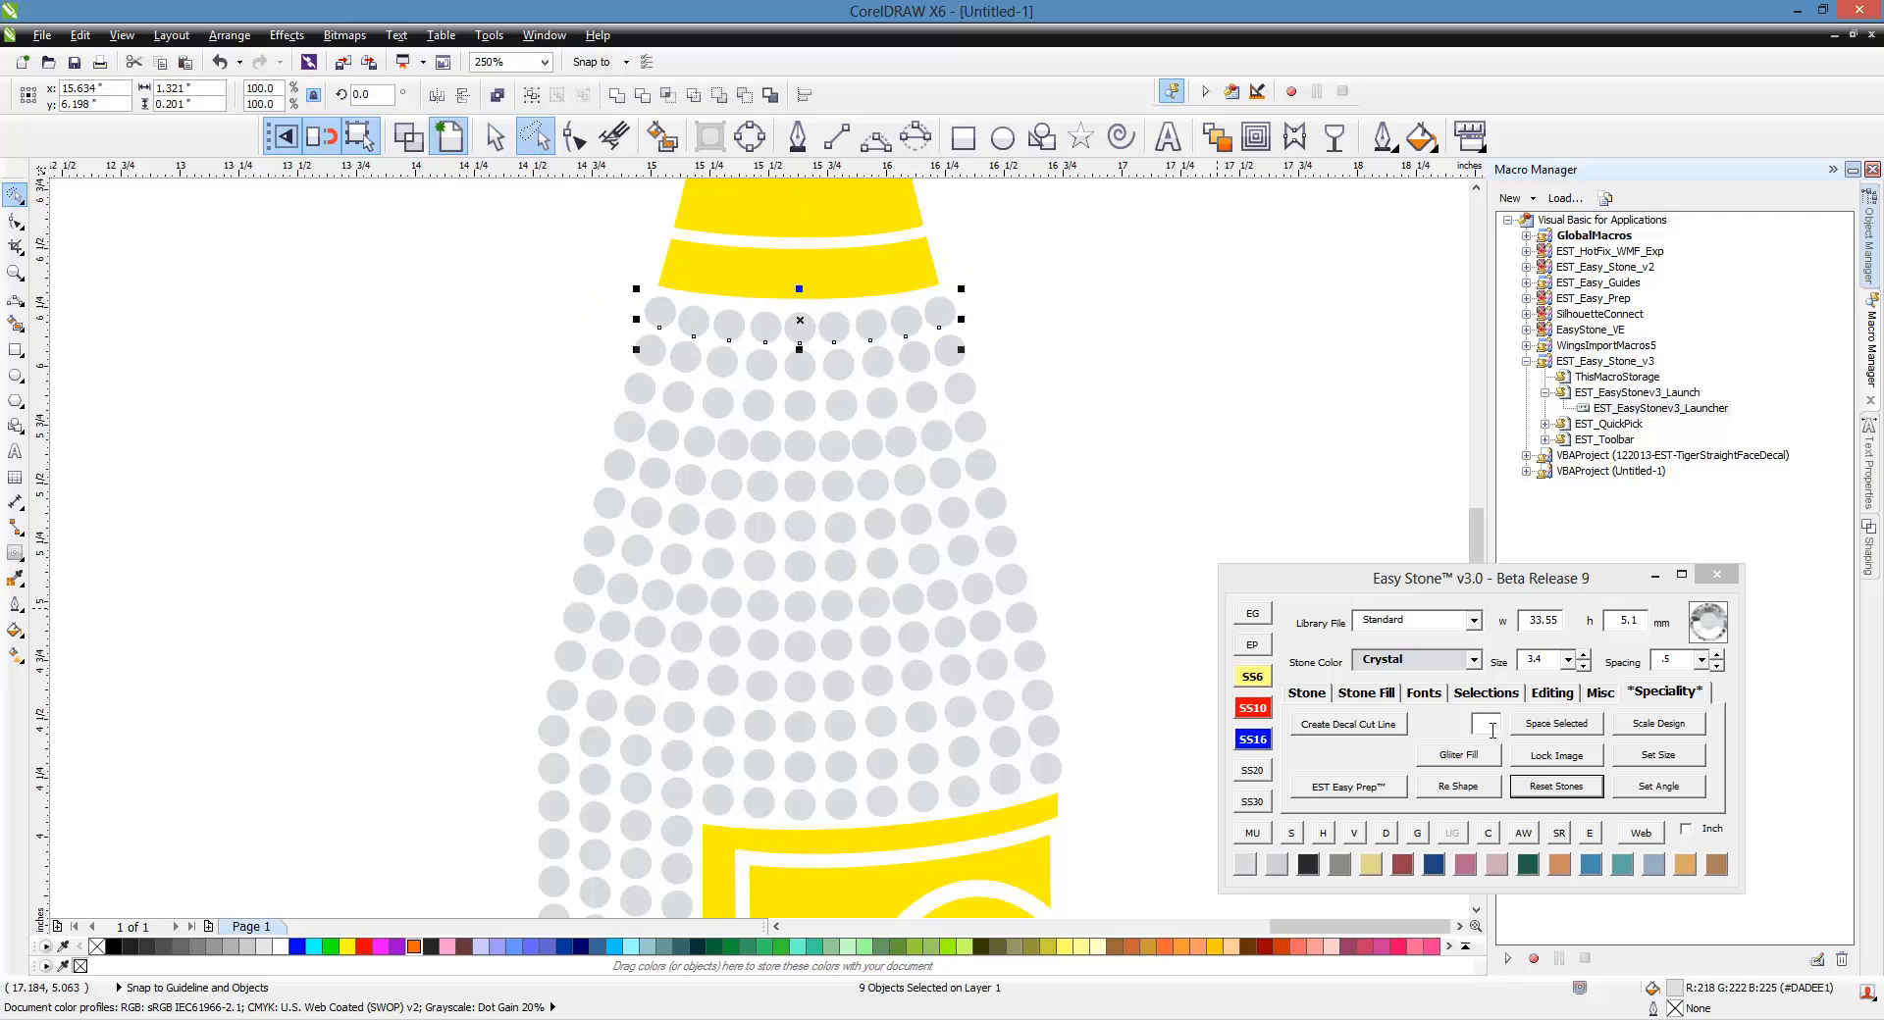
click(1605, 693)
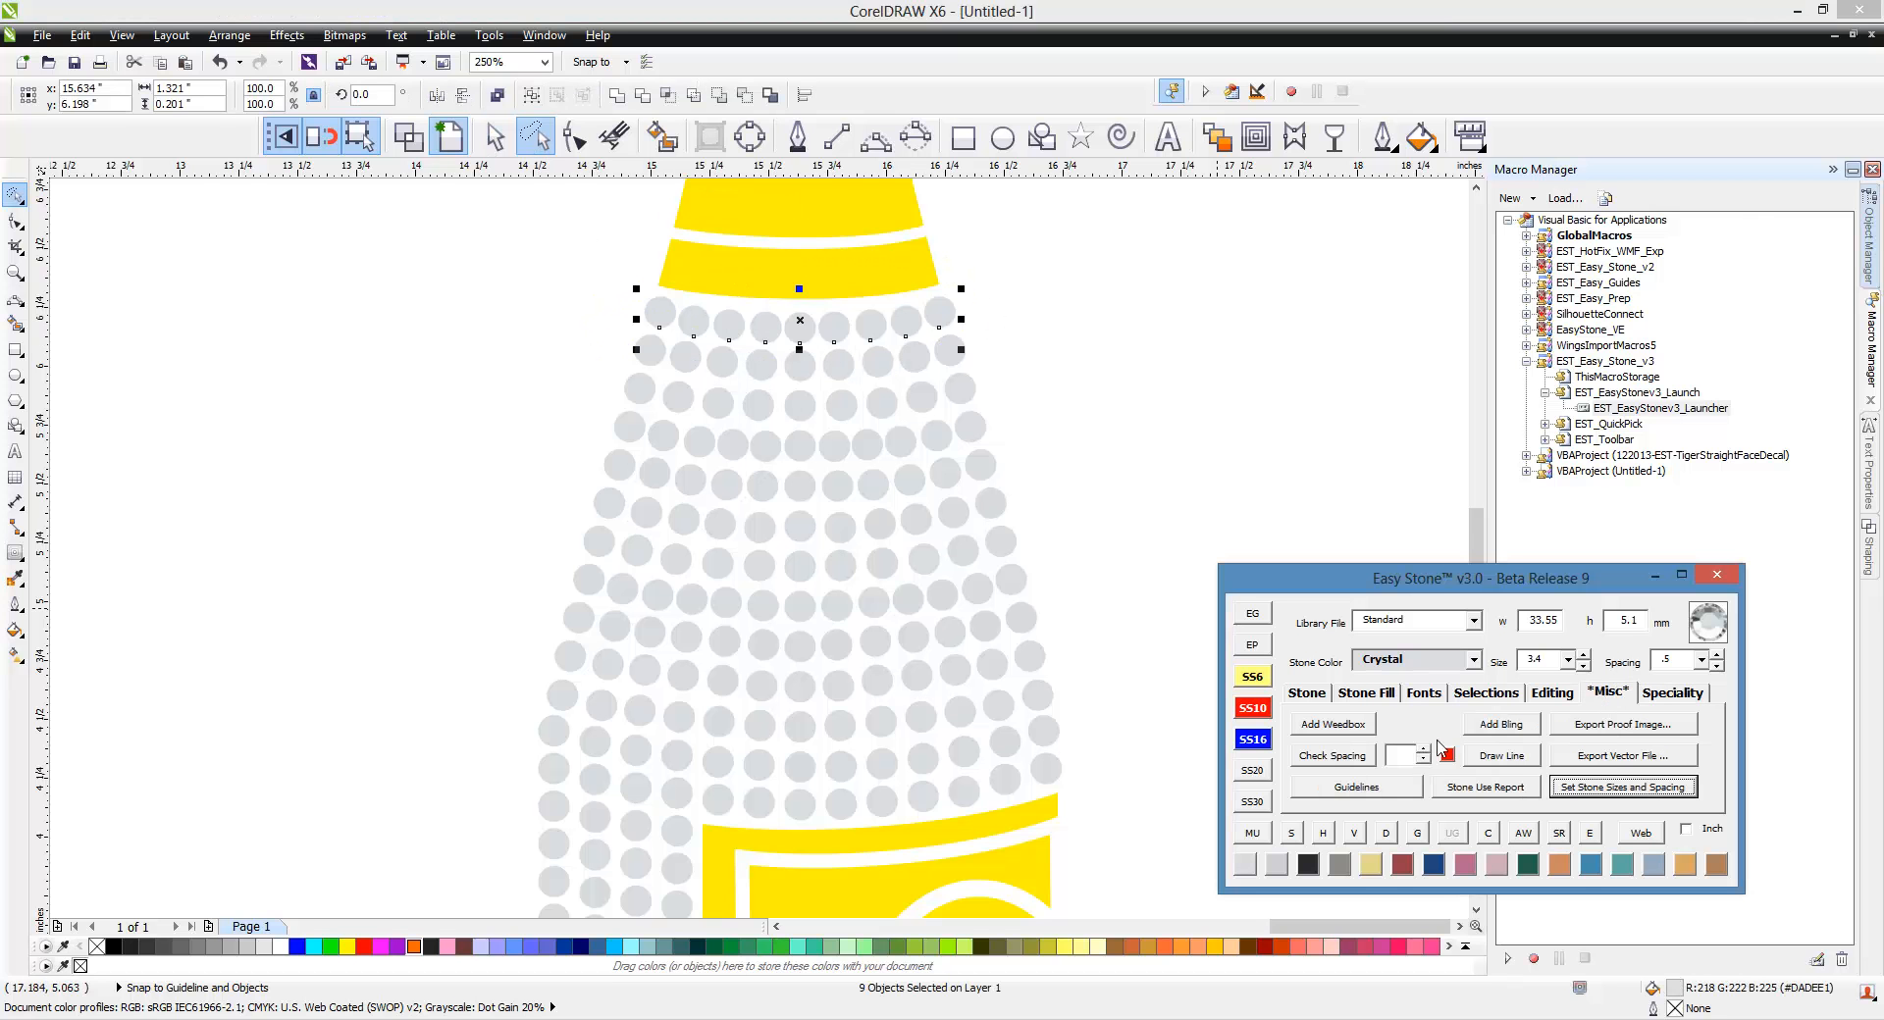
click(1553, 698)
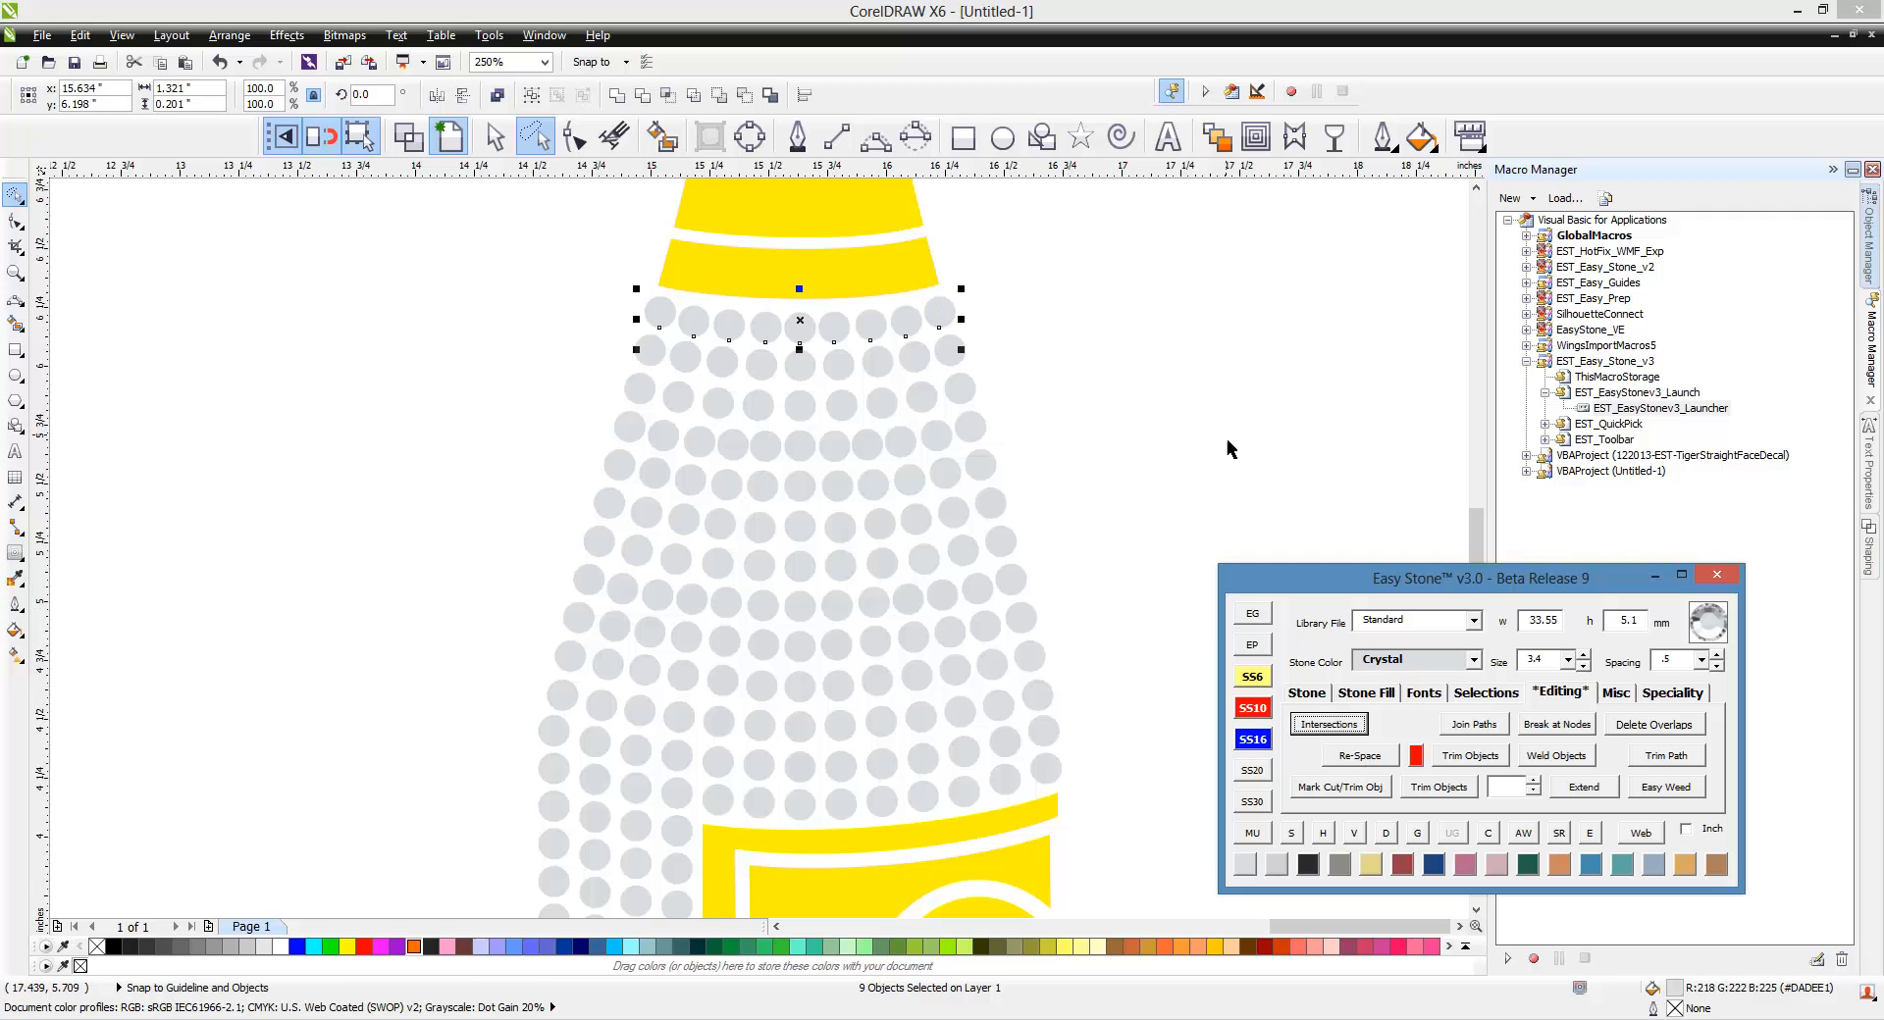
shift+click(942, 312)
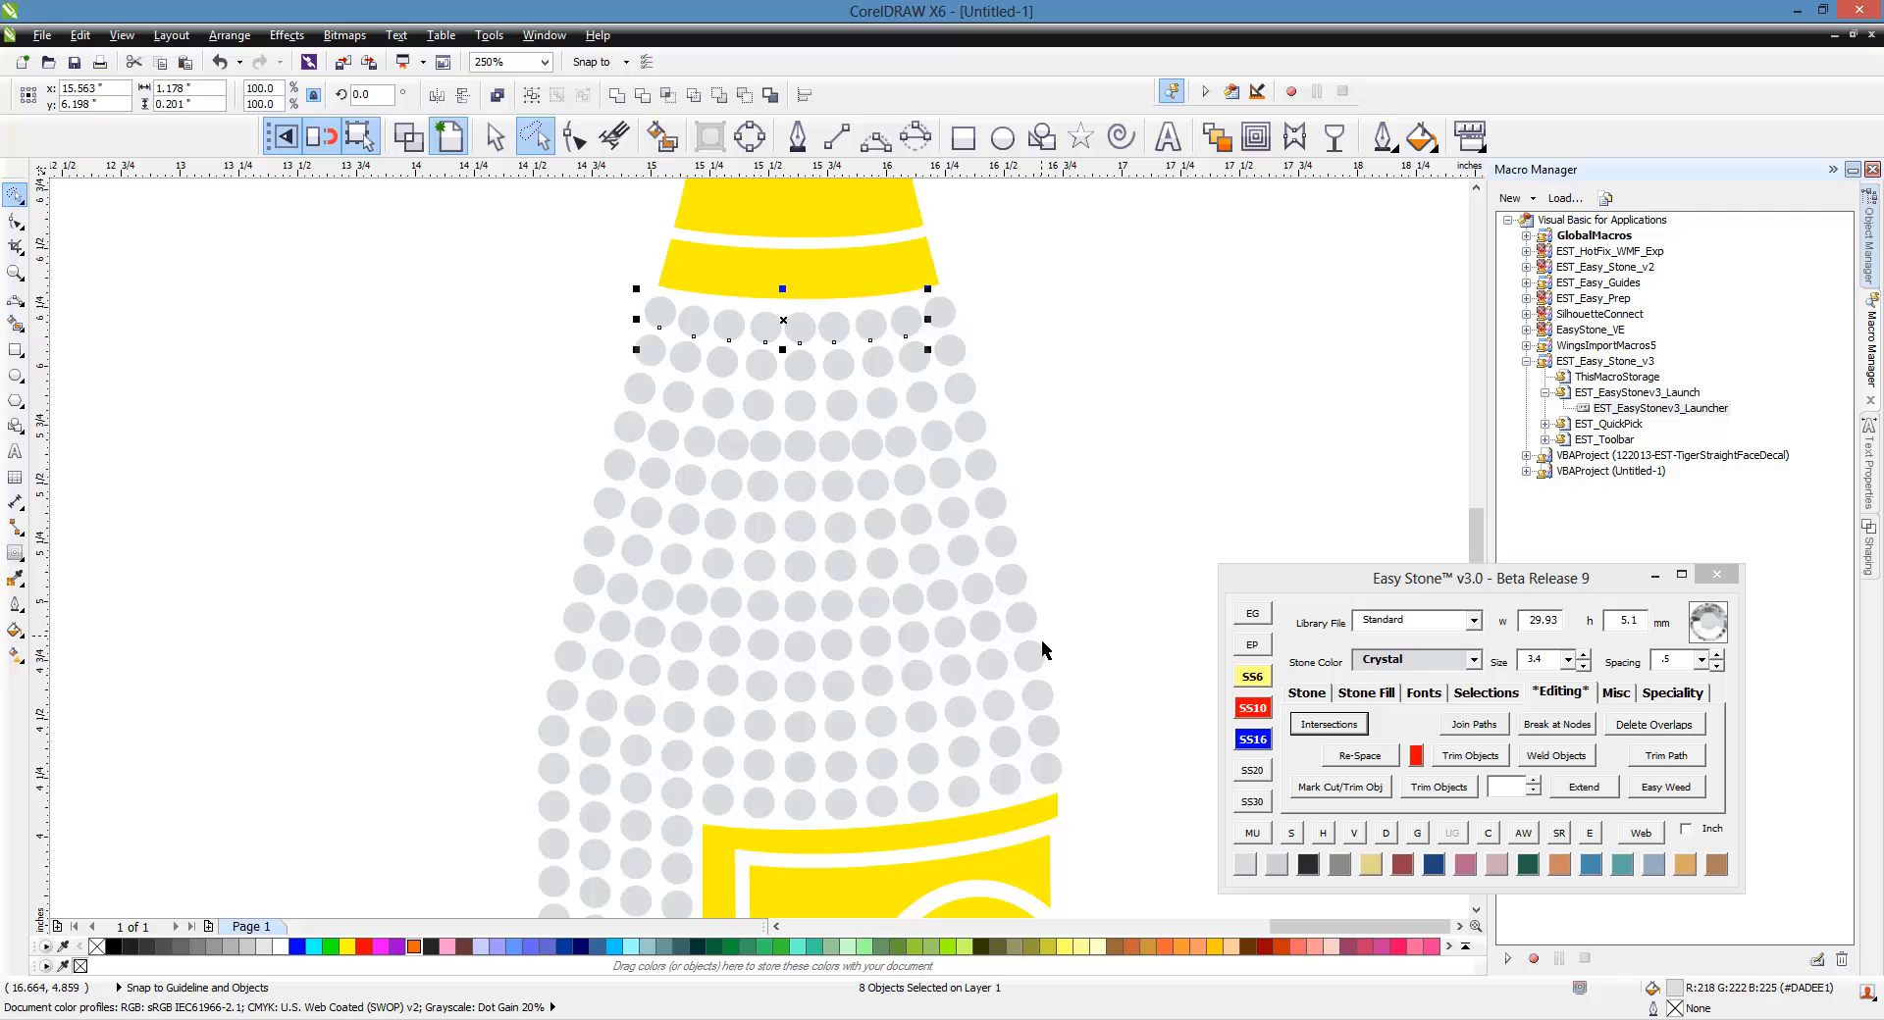
shift+click(947, 323)
click(1369, 757)
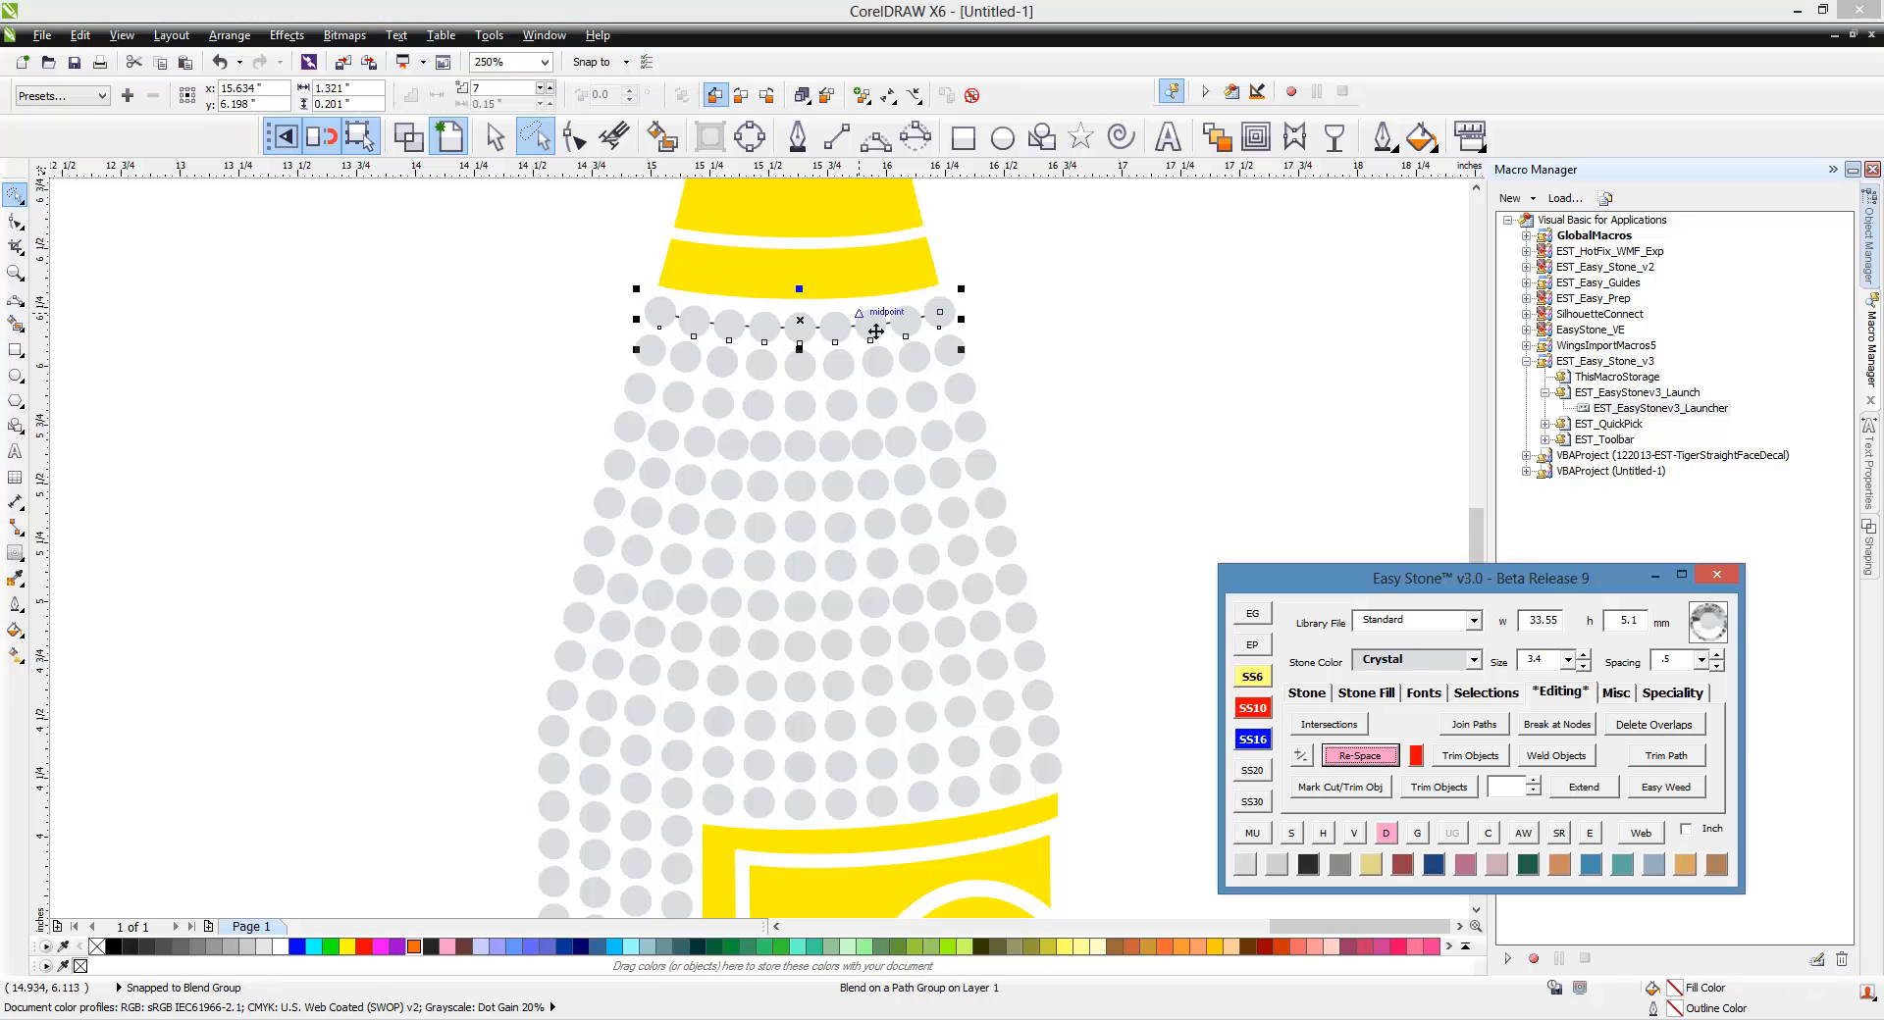
click(1305, 759)
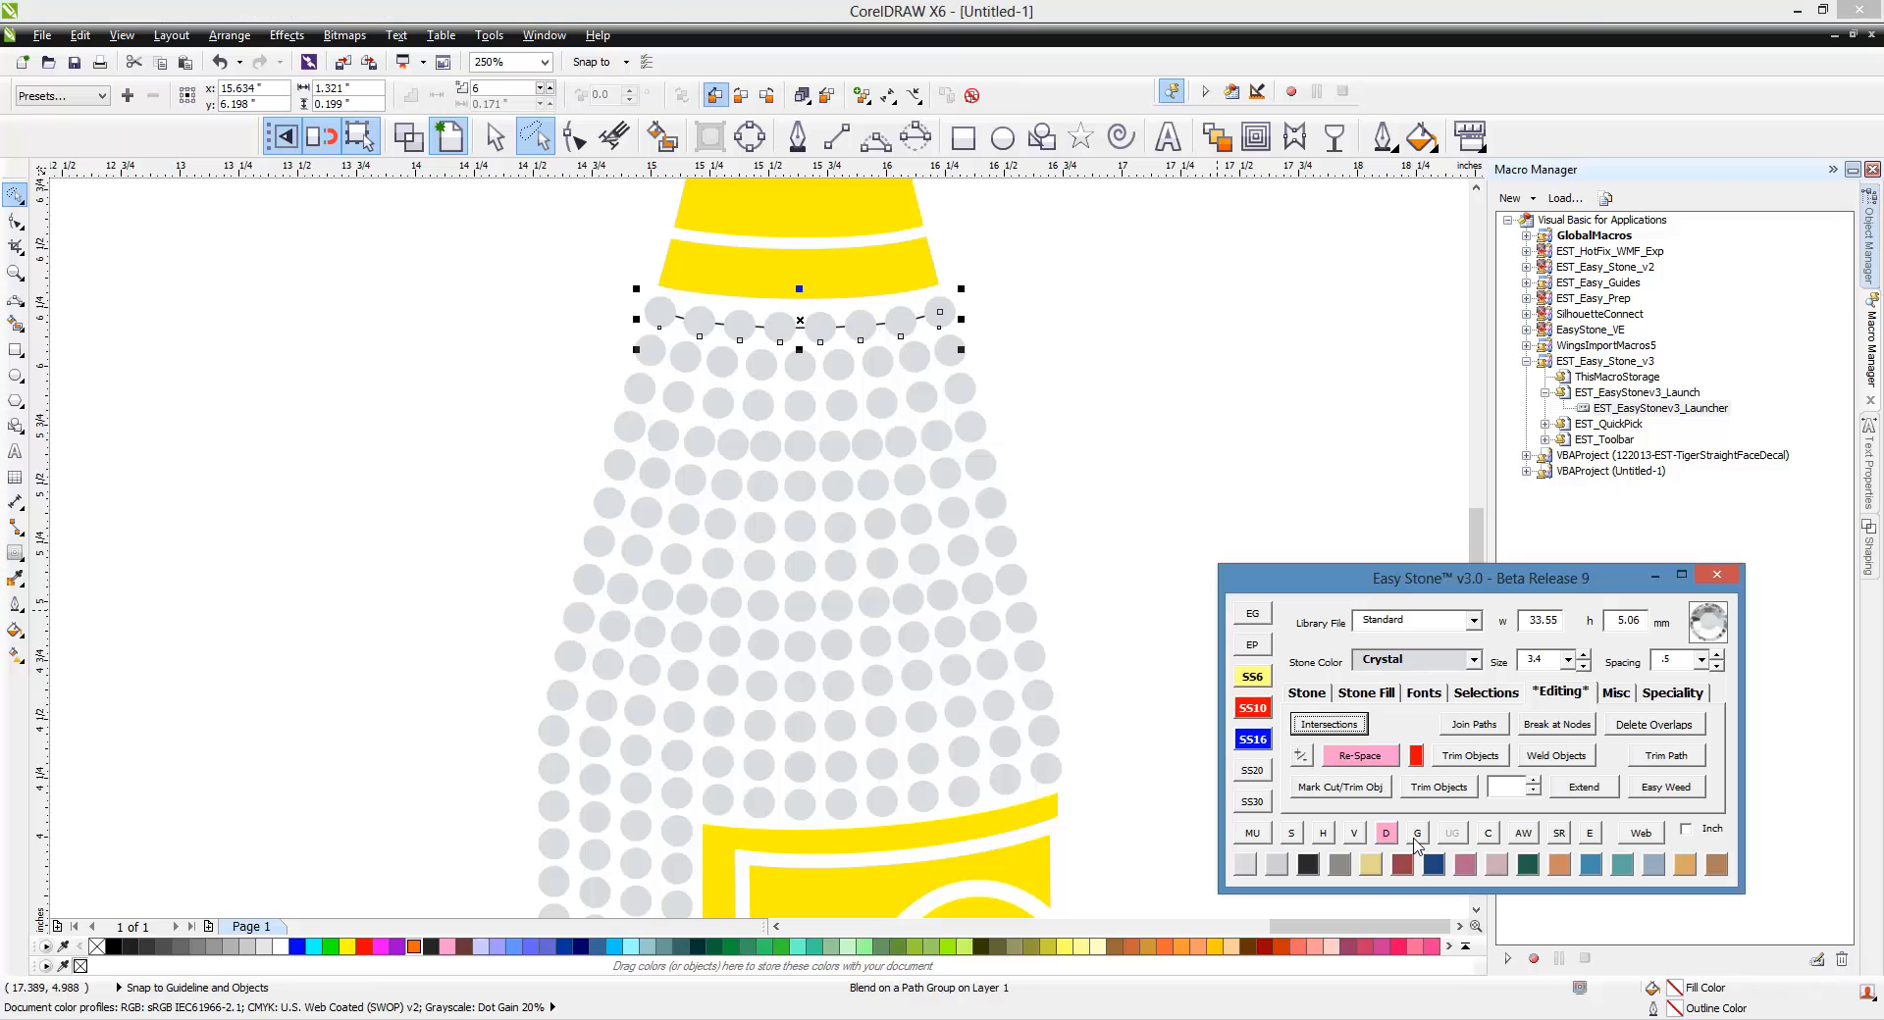
click(1152, 465)
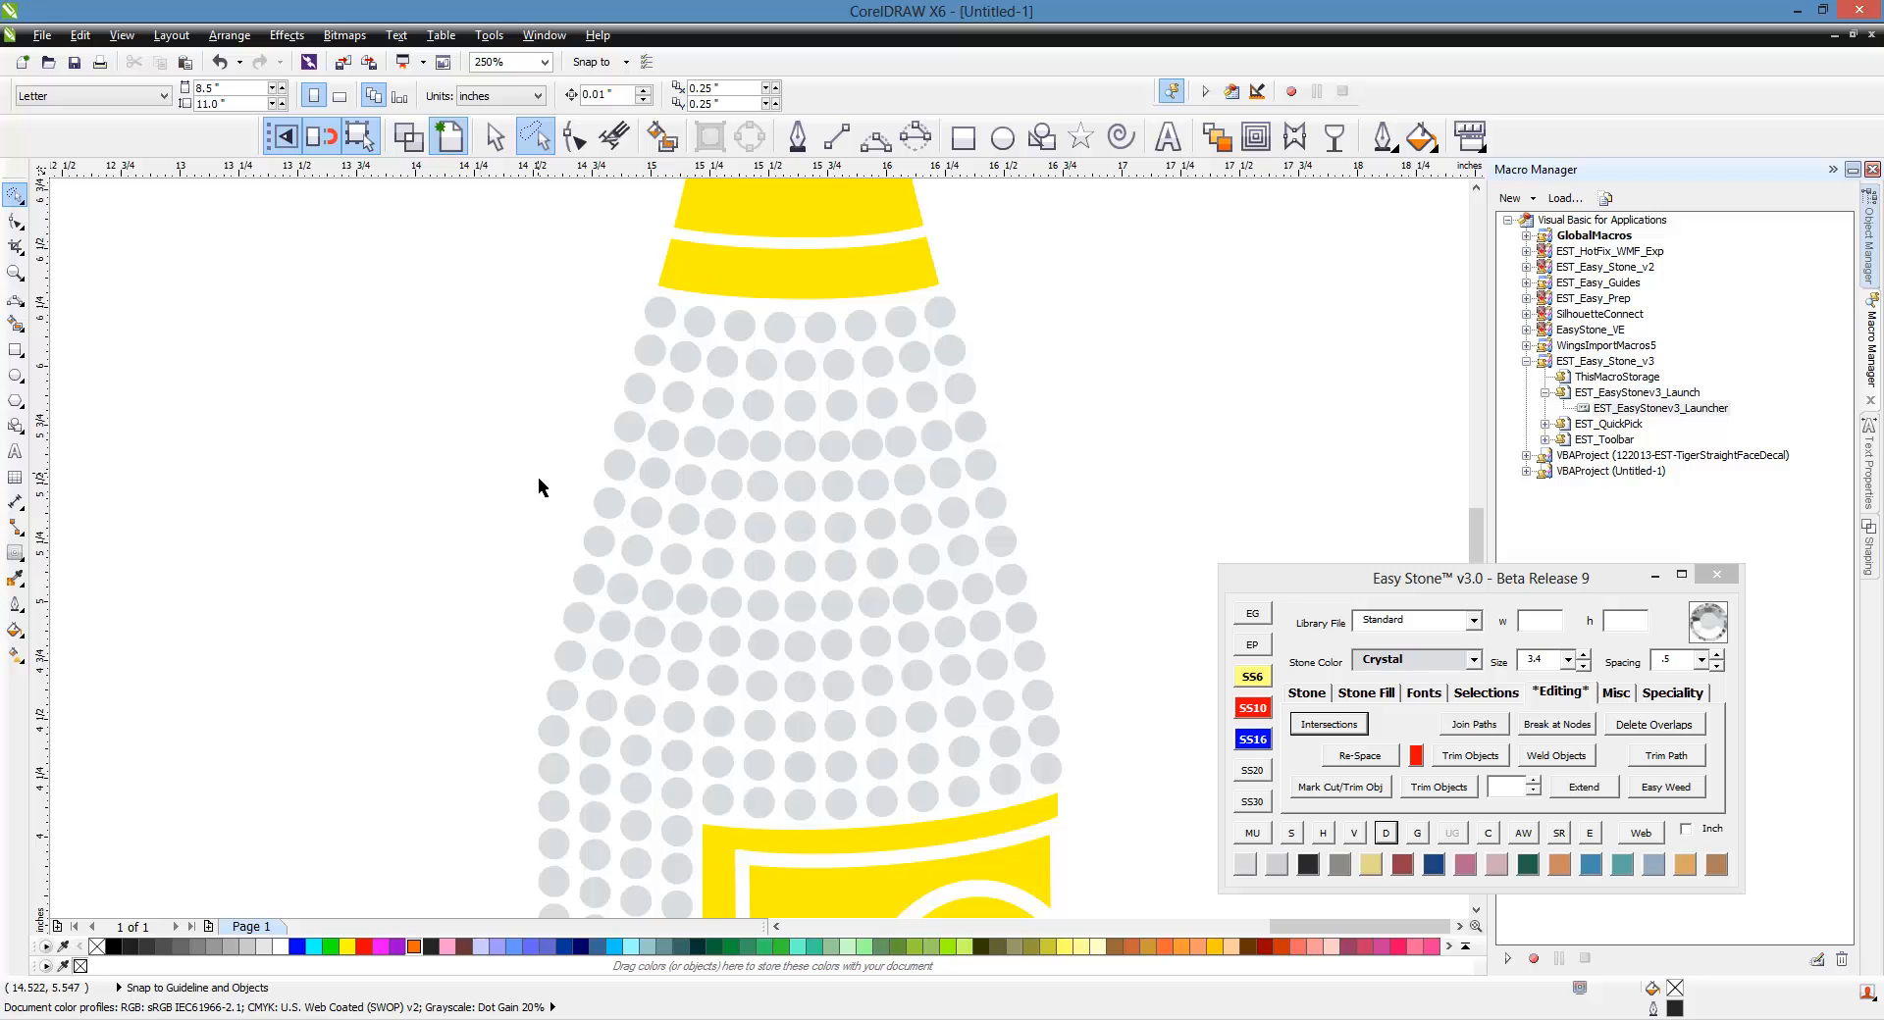
Step: Re-space the fourth row of body stones evenly with one stone fewer, using 8 blend steps
mouse_move(562, 445)
mouse_down()
mouse_move(756, 399)
mouse_move(950, 416)
mouse_move(969, 438)
mouse_move(860, 482)
mouse_move(740, 452)
mouse_up()
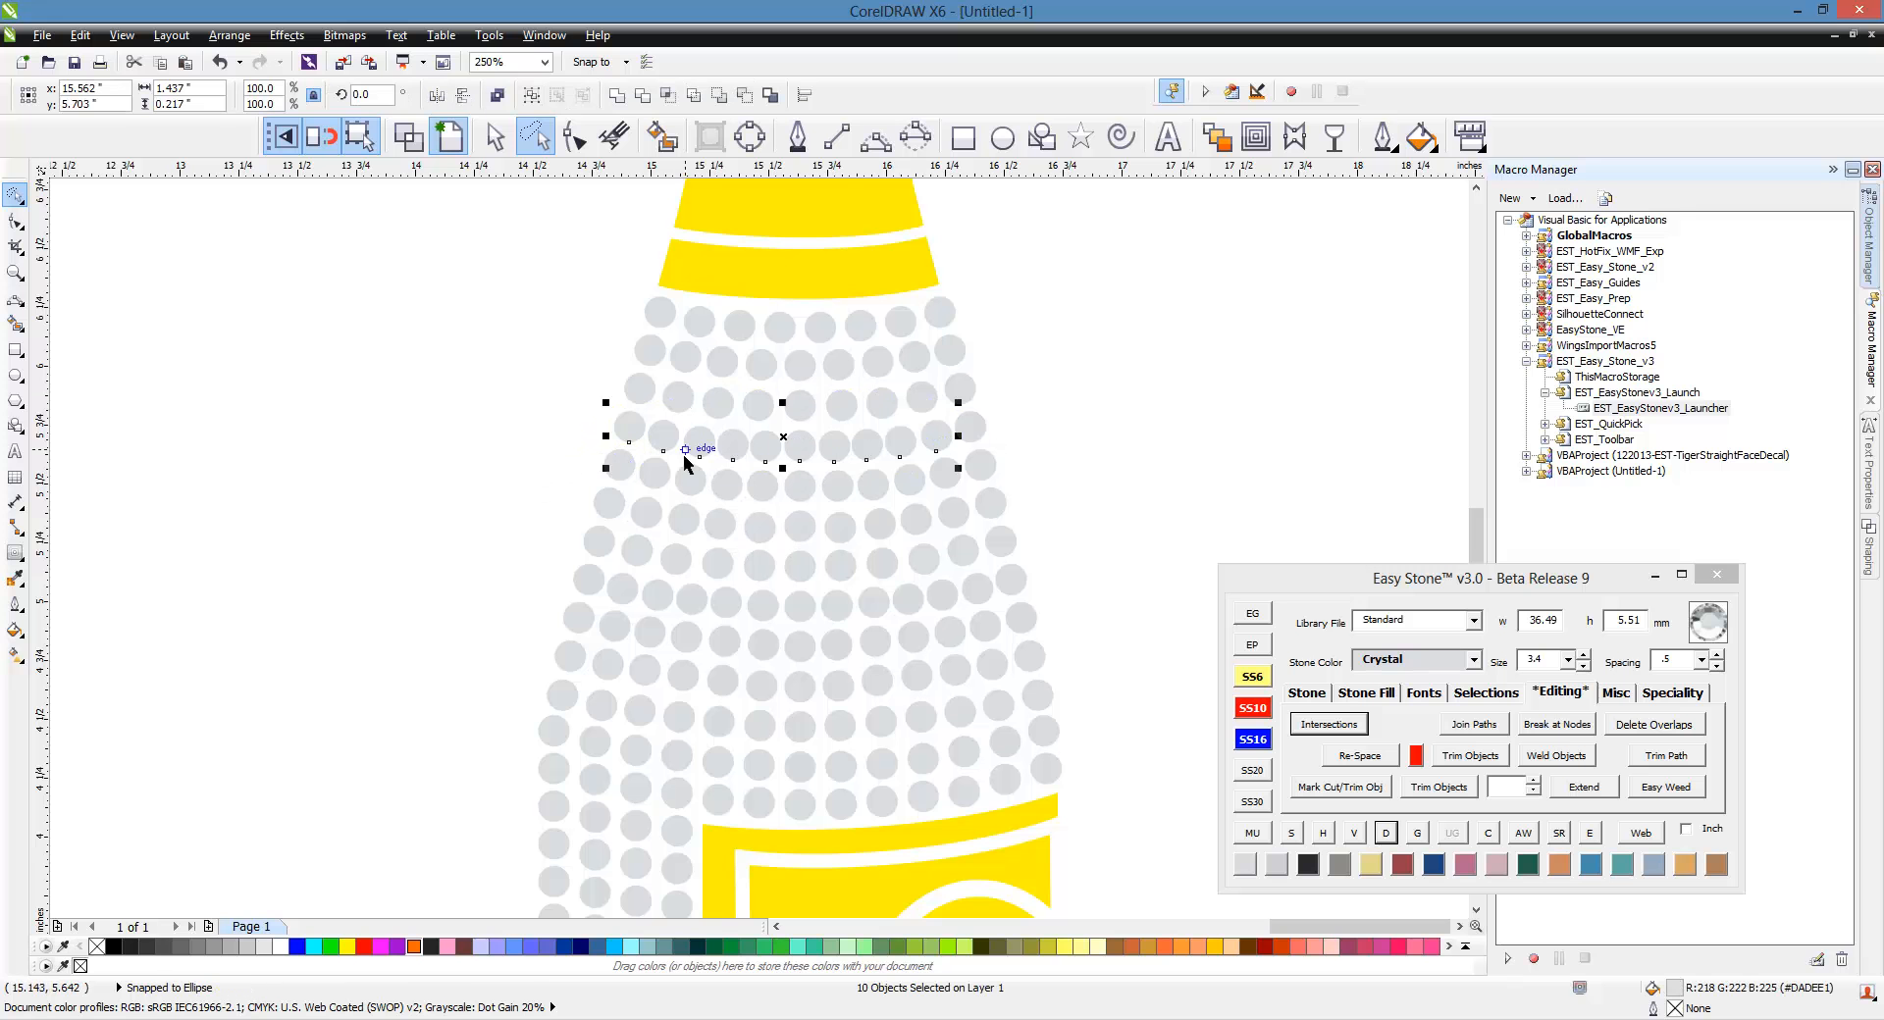
shift+click(985, 435)
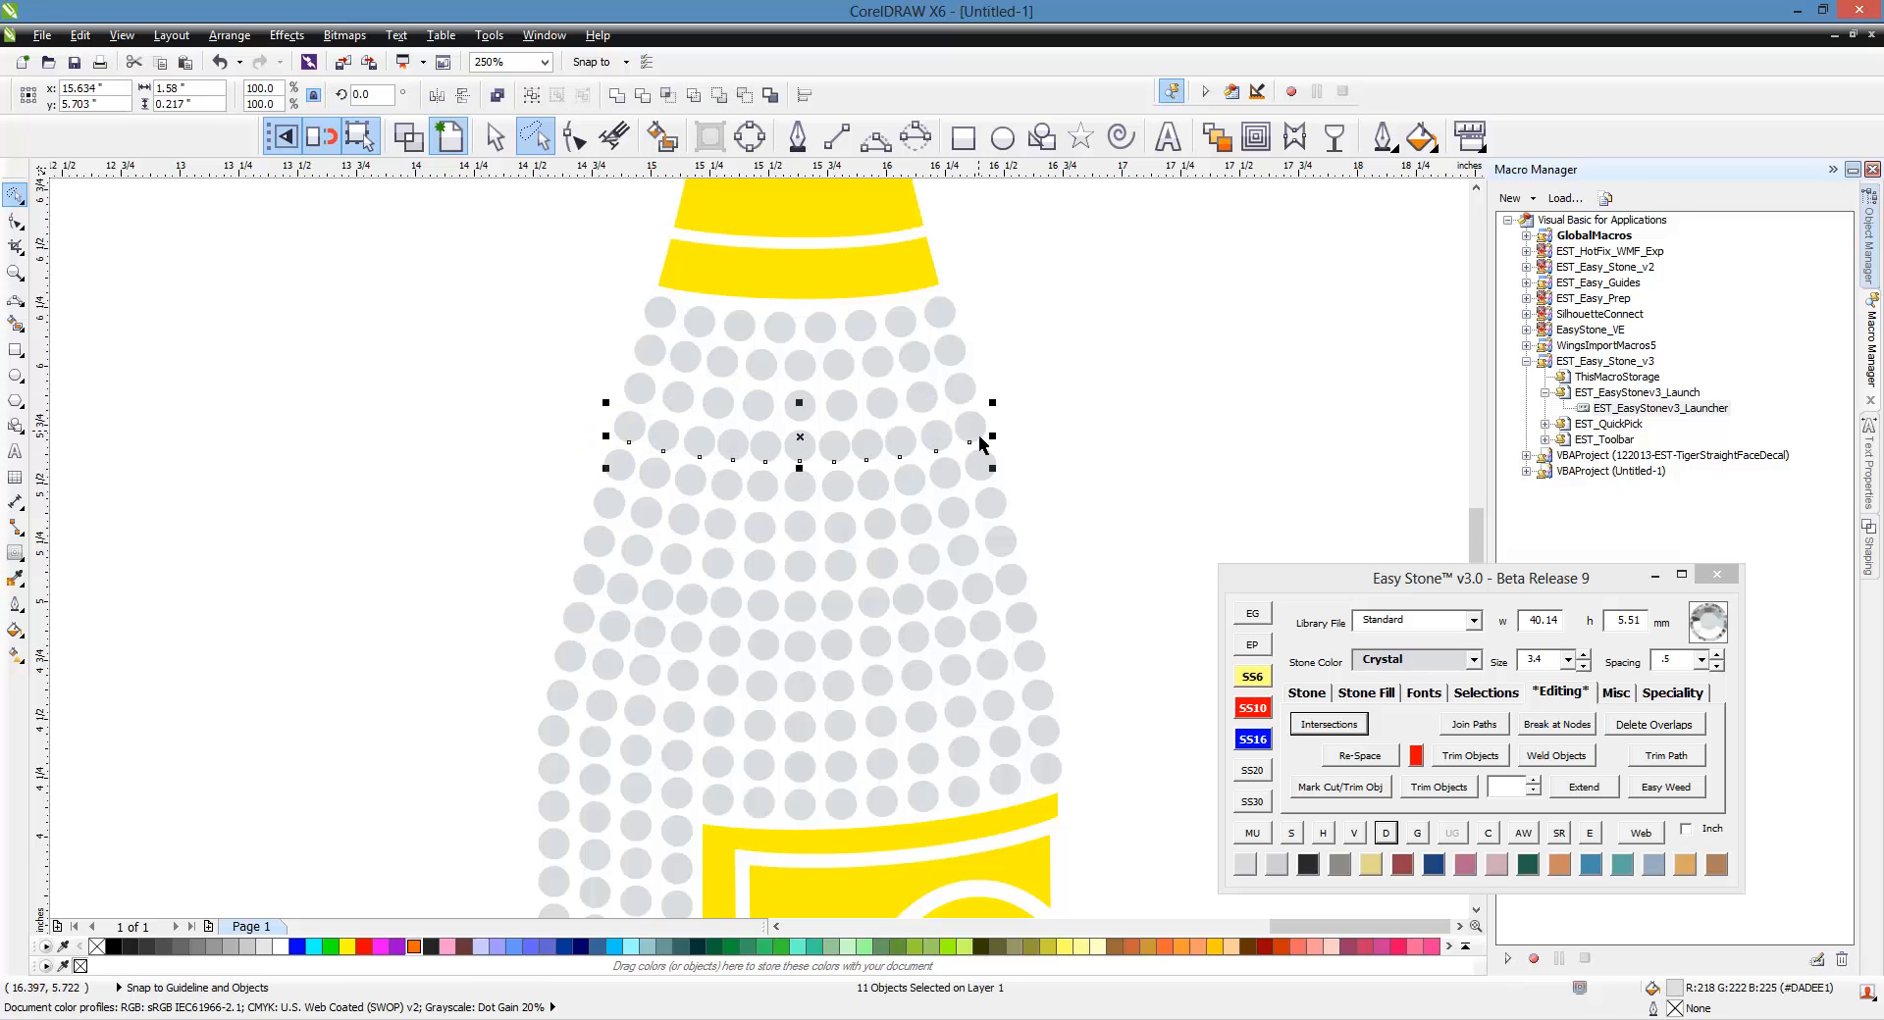
click(1360, 756)
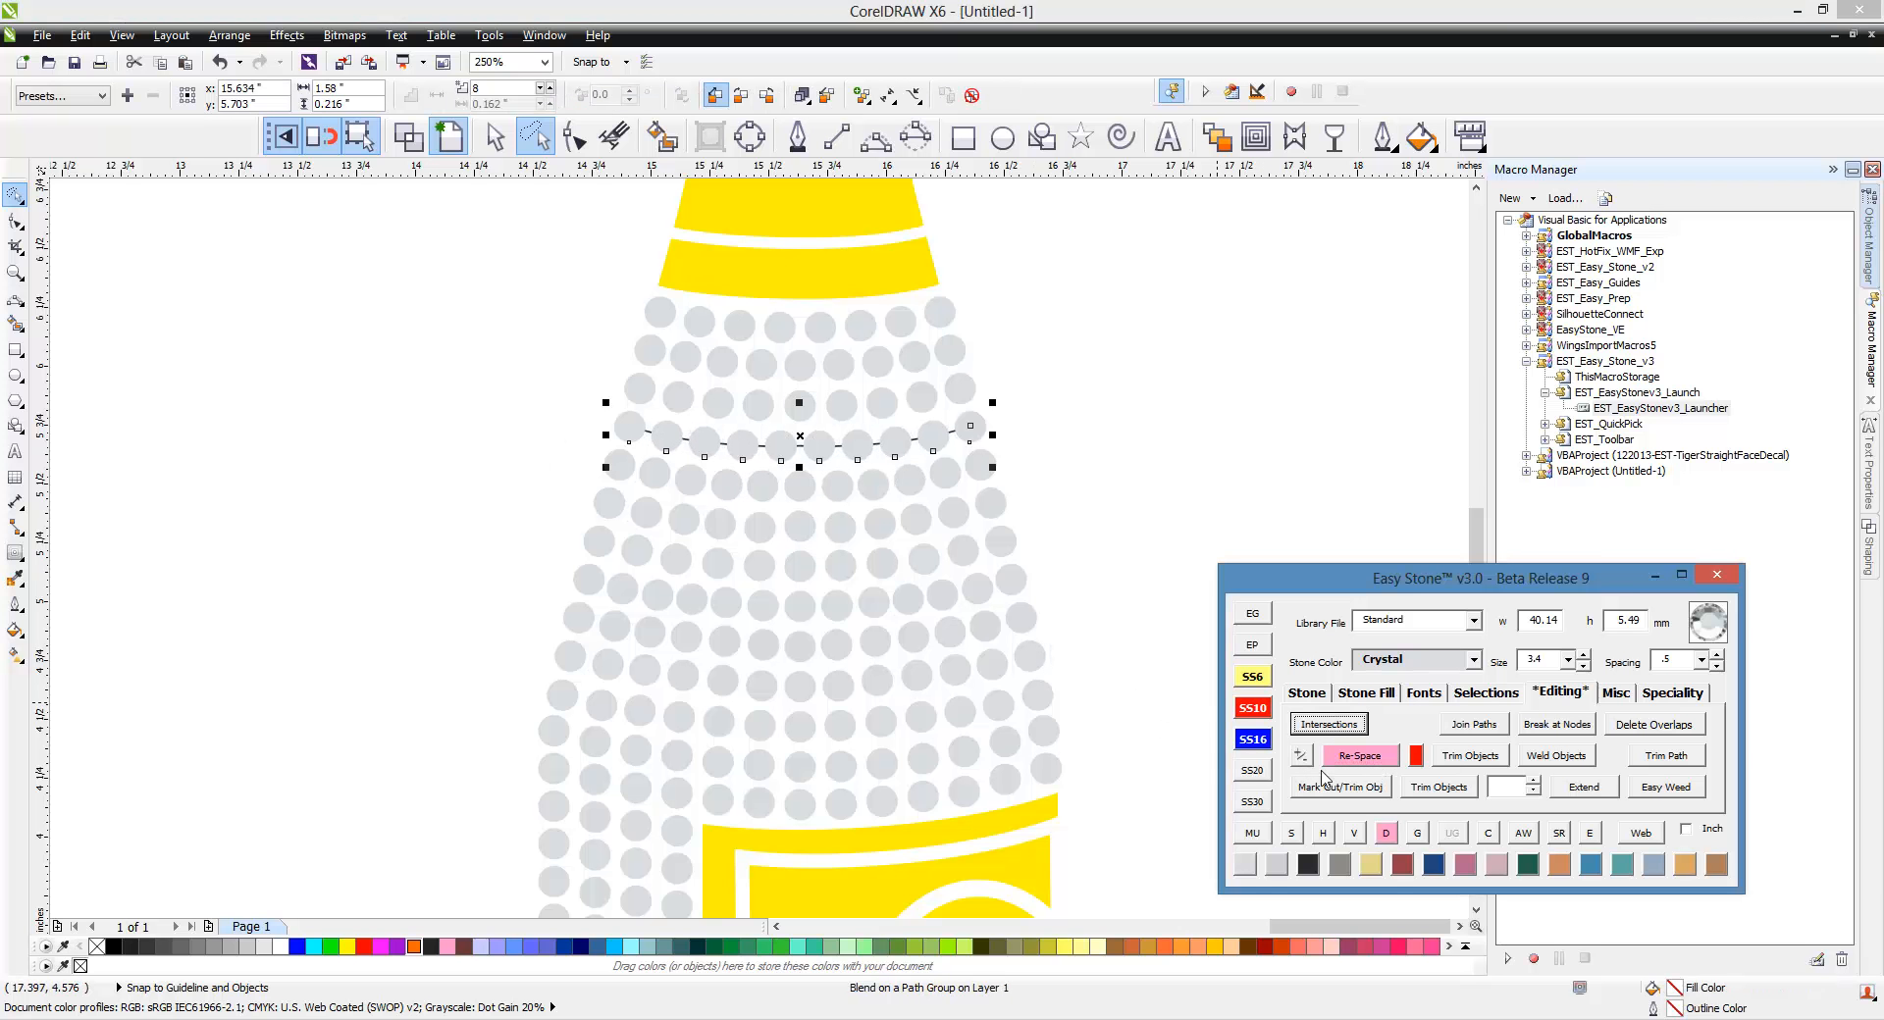
click(1385, 833)
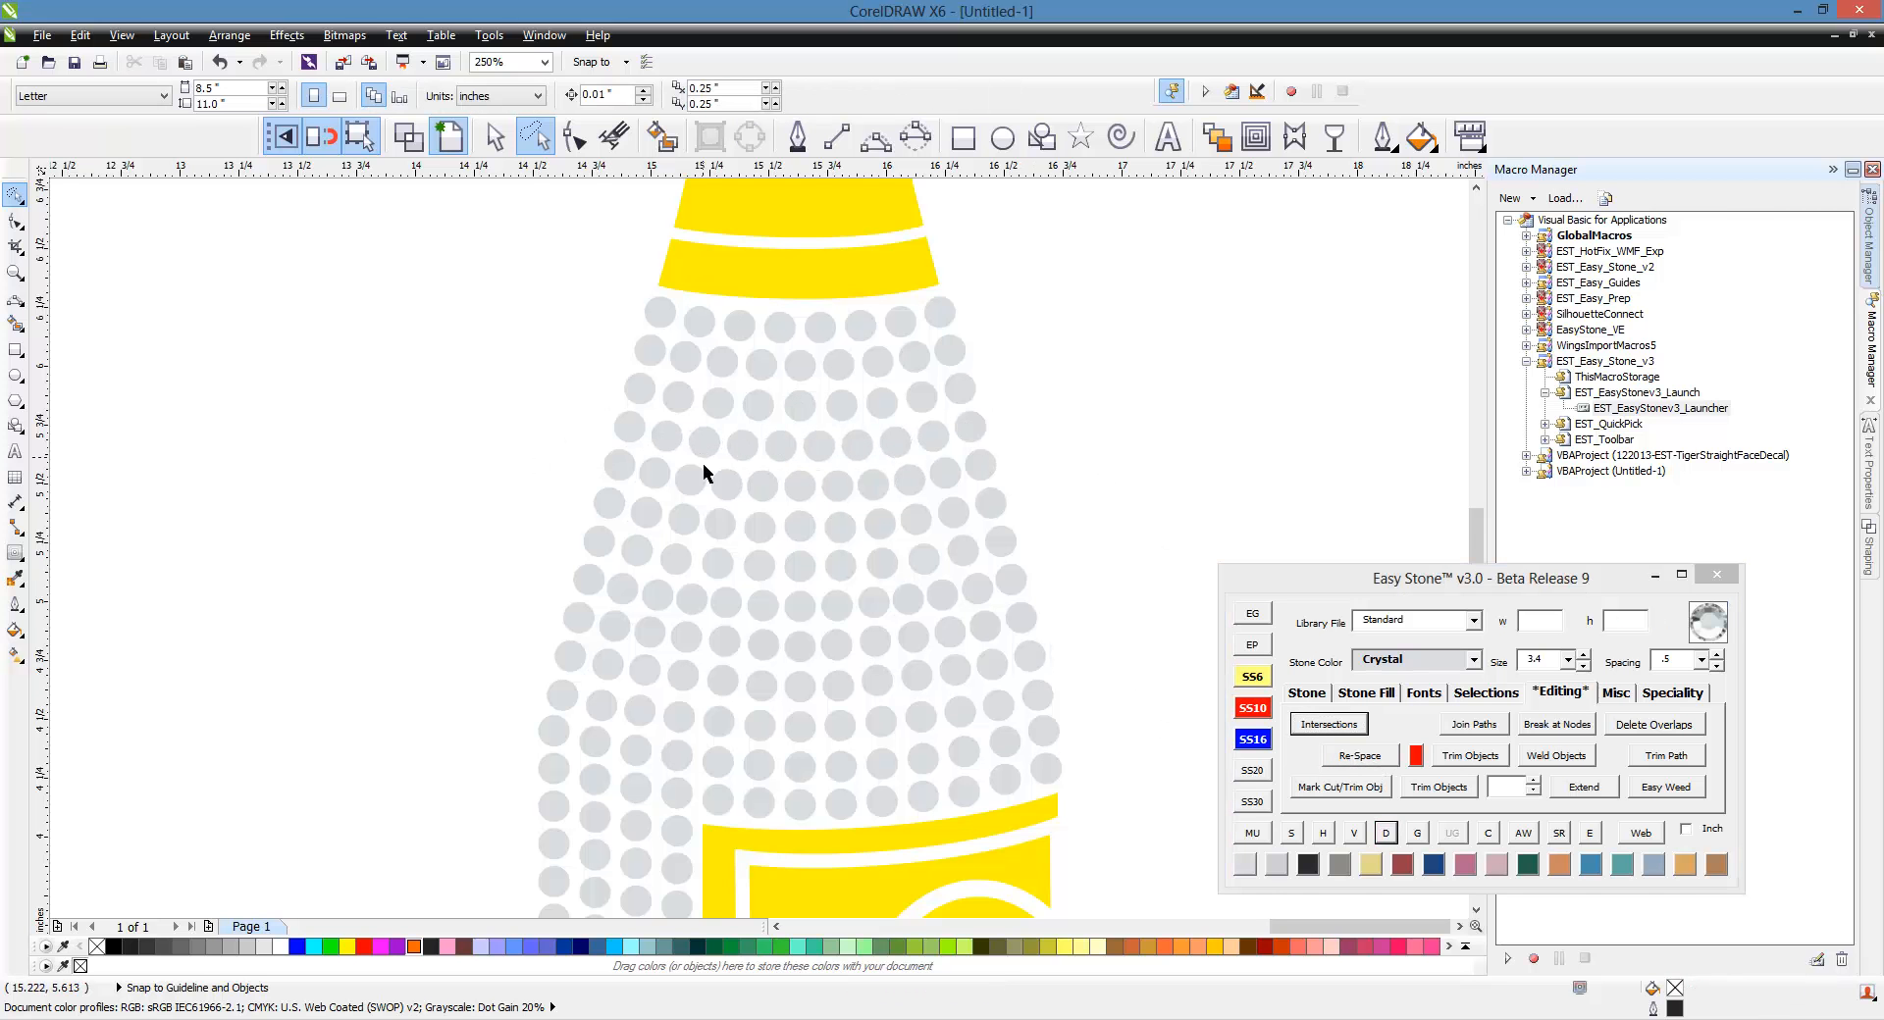
Step: Re-space the fifth row of body stones evenly with one stone fewer, using 8 blend steps
mouse_move(556, 454)
mouse_down()
mouse_move(916, 444)
mouse_move(953, 449)
mouse_move(981, 490)
mouse_move(916, 525)
mouse_move(556, 491)
mouse_up()
shift+click(985, 472)
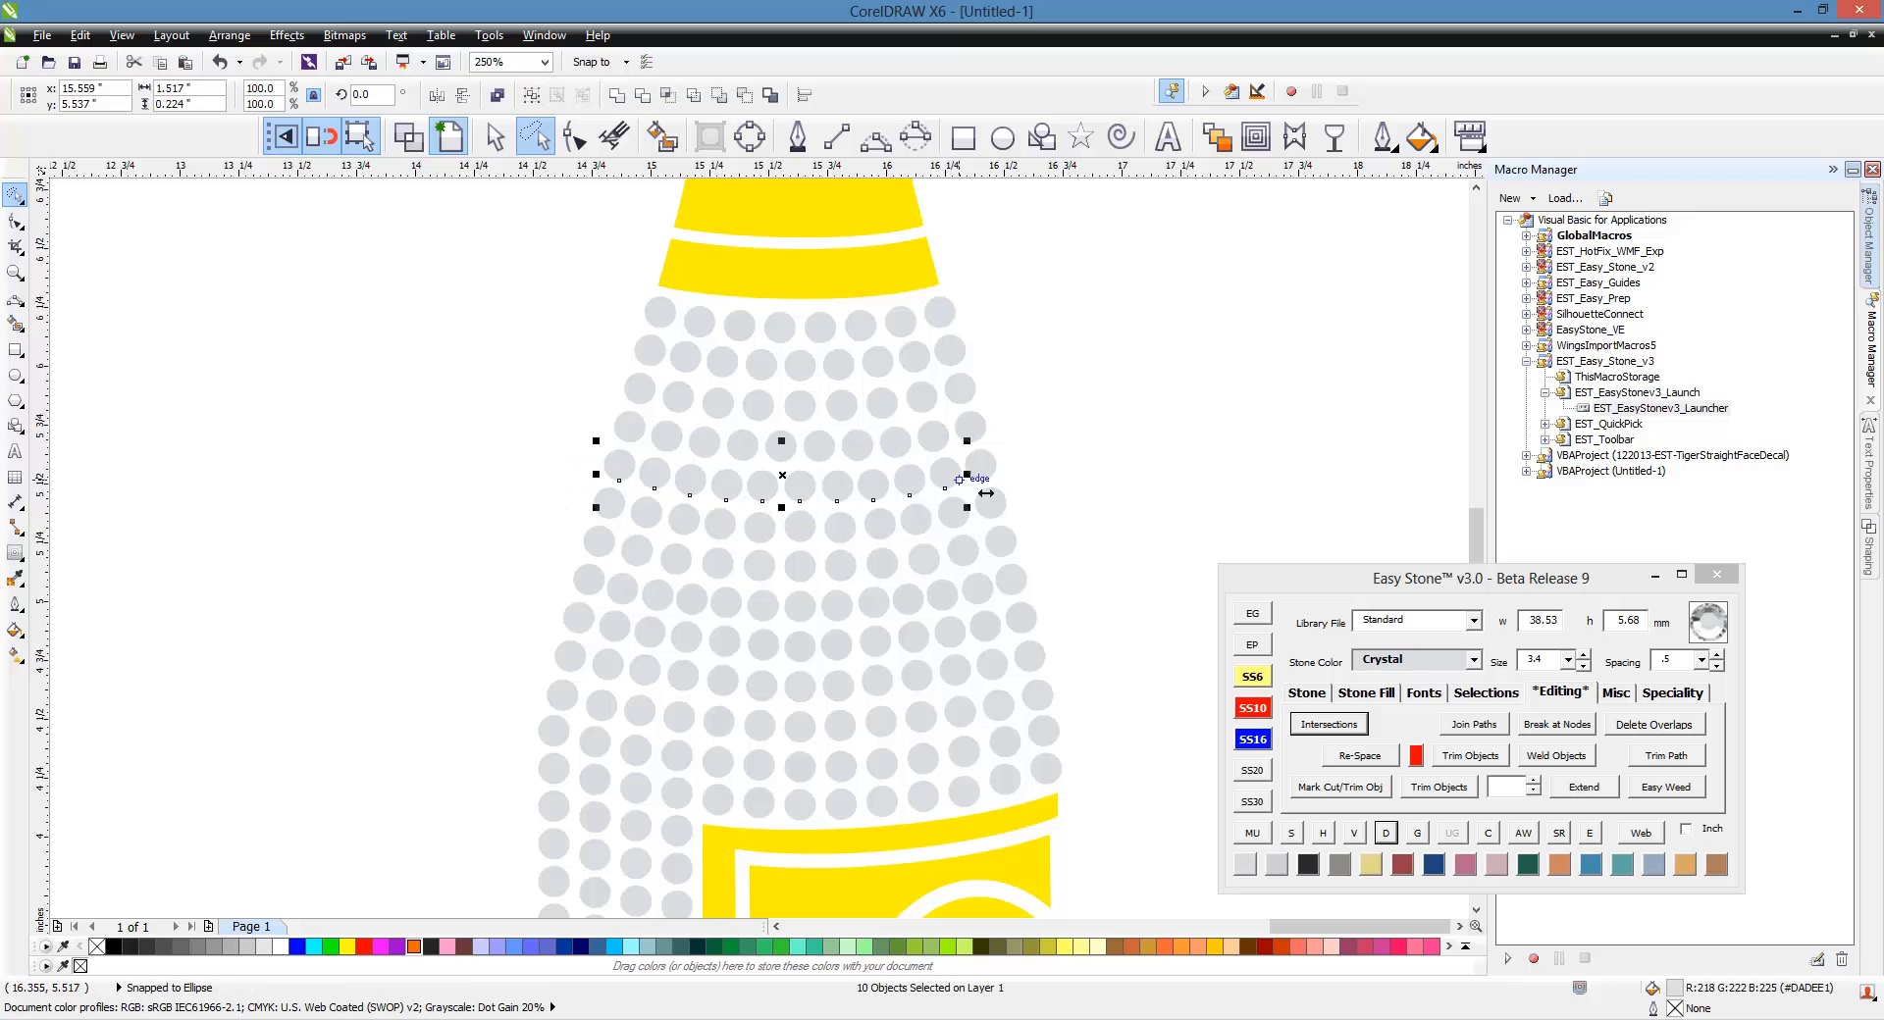
click(1361, 757)
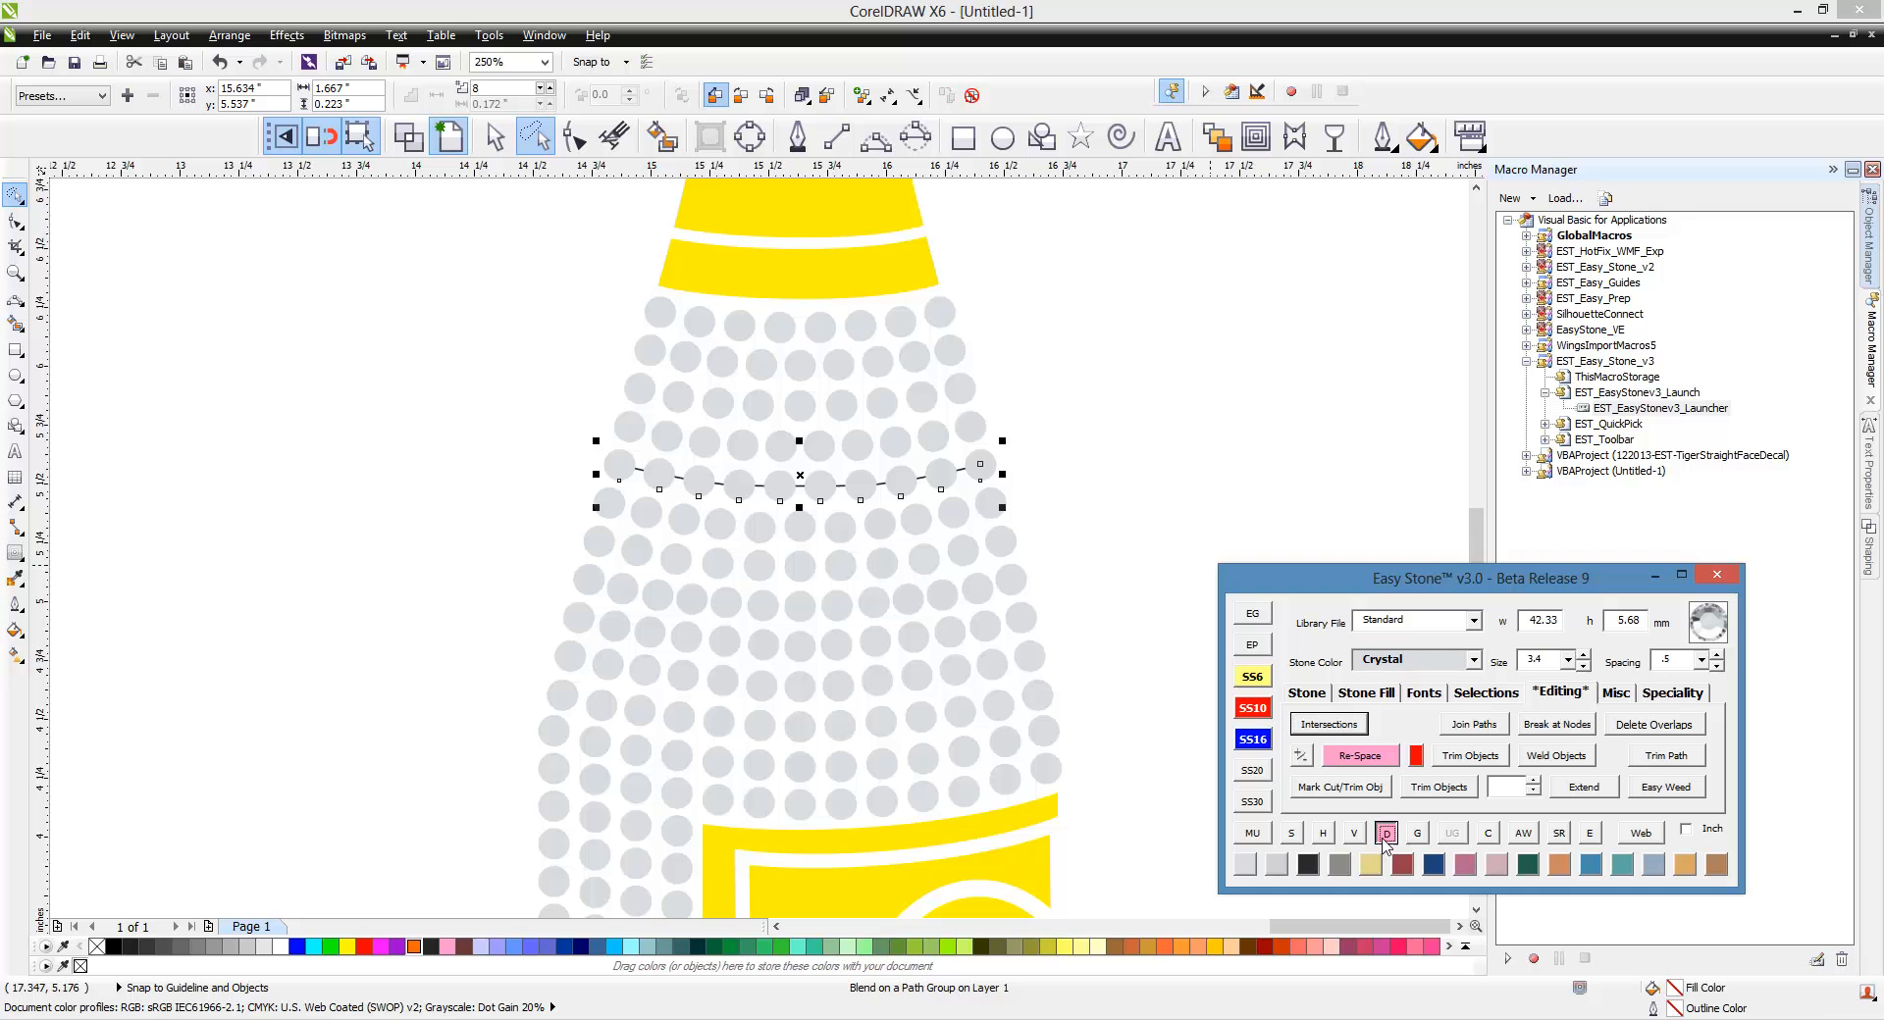
click(1178, 536)
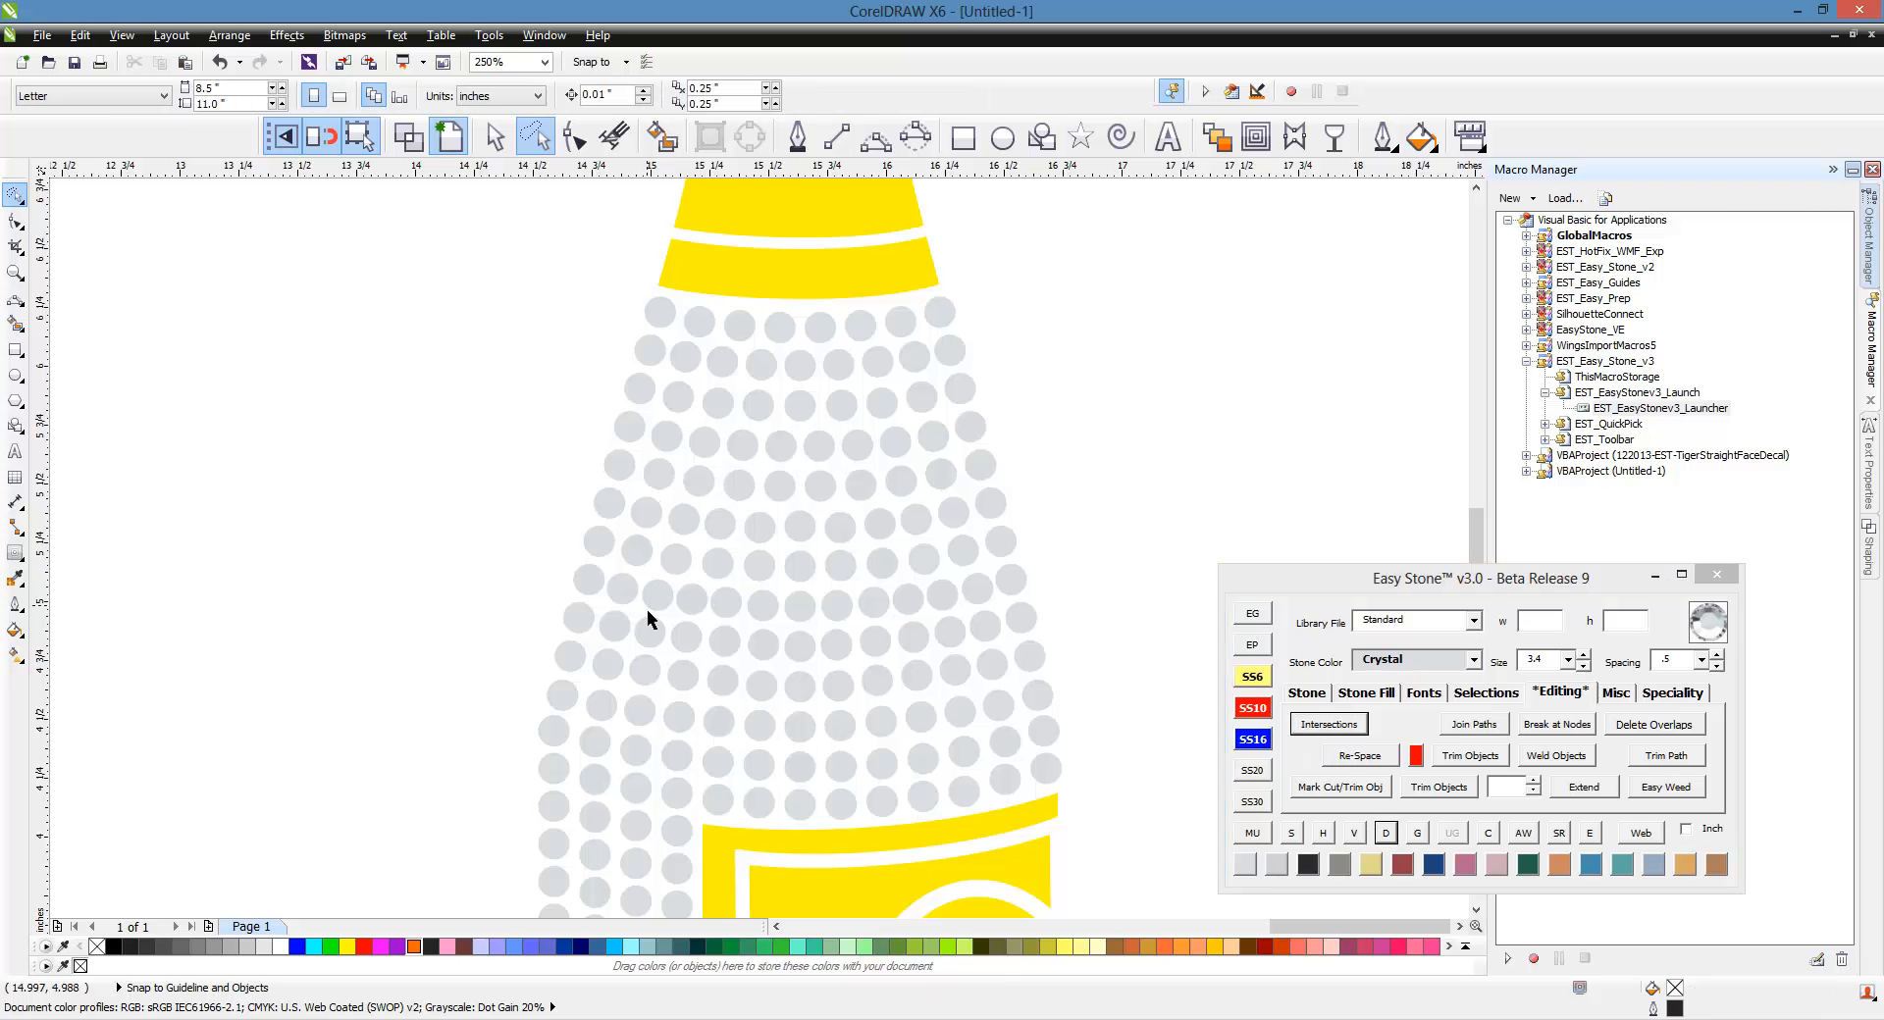
Step: Re-space the eighth row of body stones evenly along its curve
drag(541, 562, 736, 563)
mouse_move(915, 565)
mouse_down()
mouse_move(1005, 580)
mouse_move(1005, 601)
mouse_move(907, 642)
mouse_move(690, 643)
mouse_up()
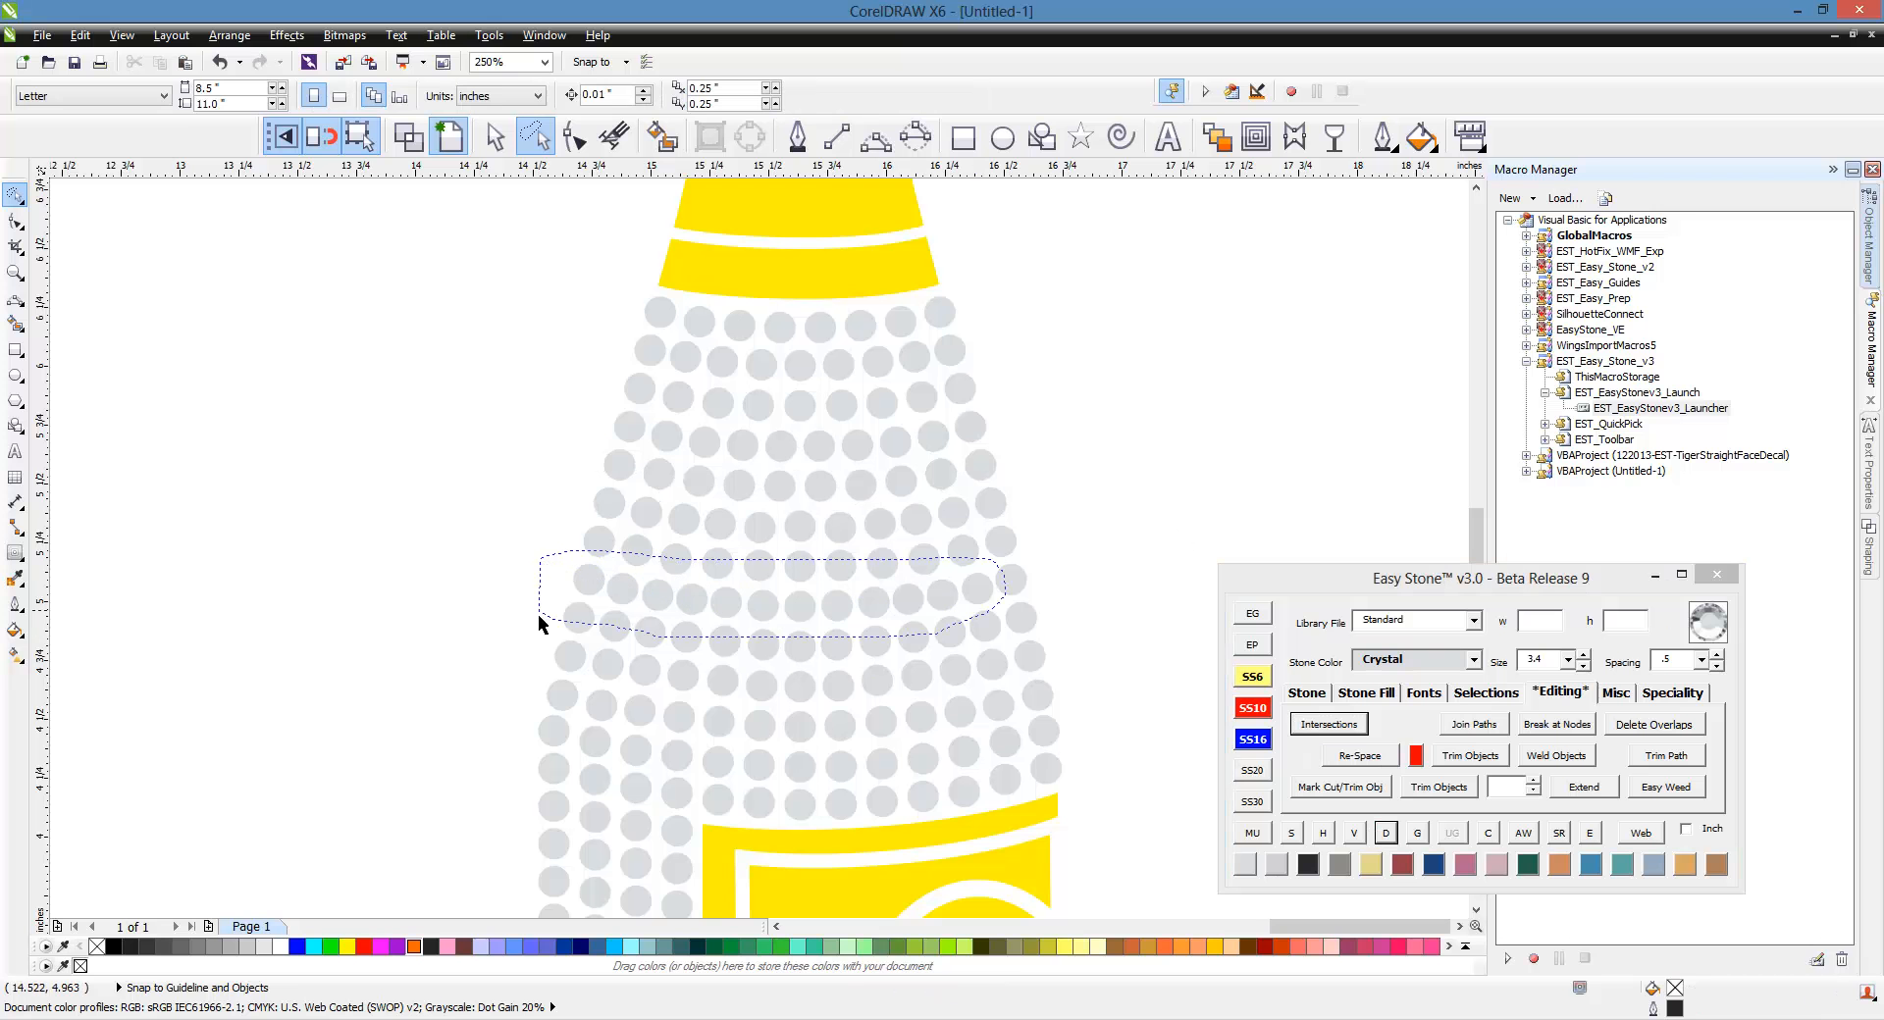
drag(538, 614, 540, 601)
click(1368, 758)
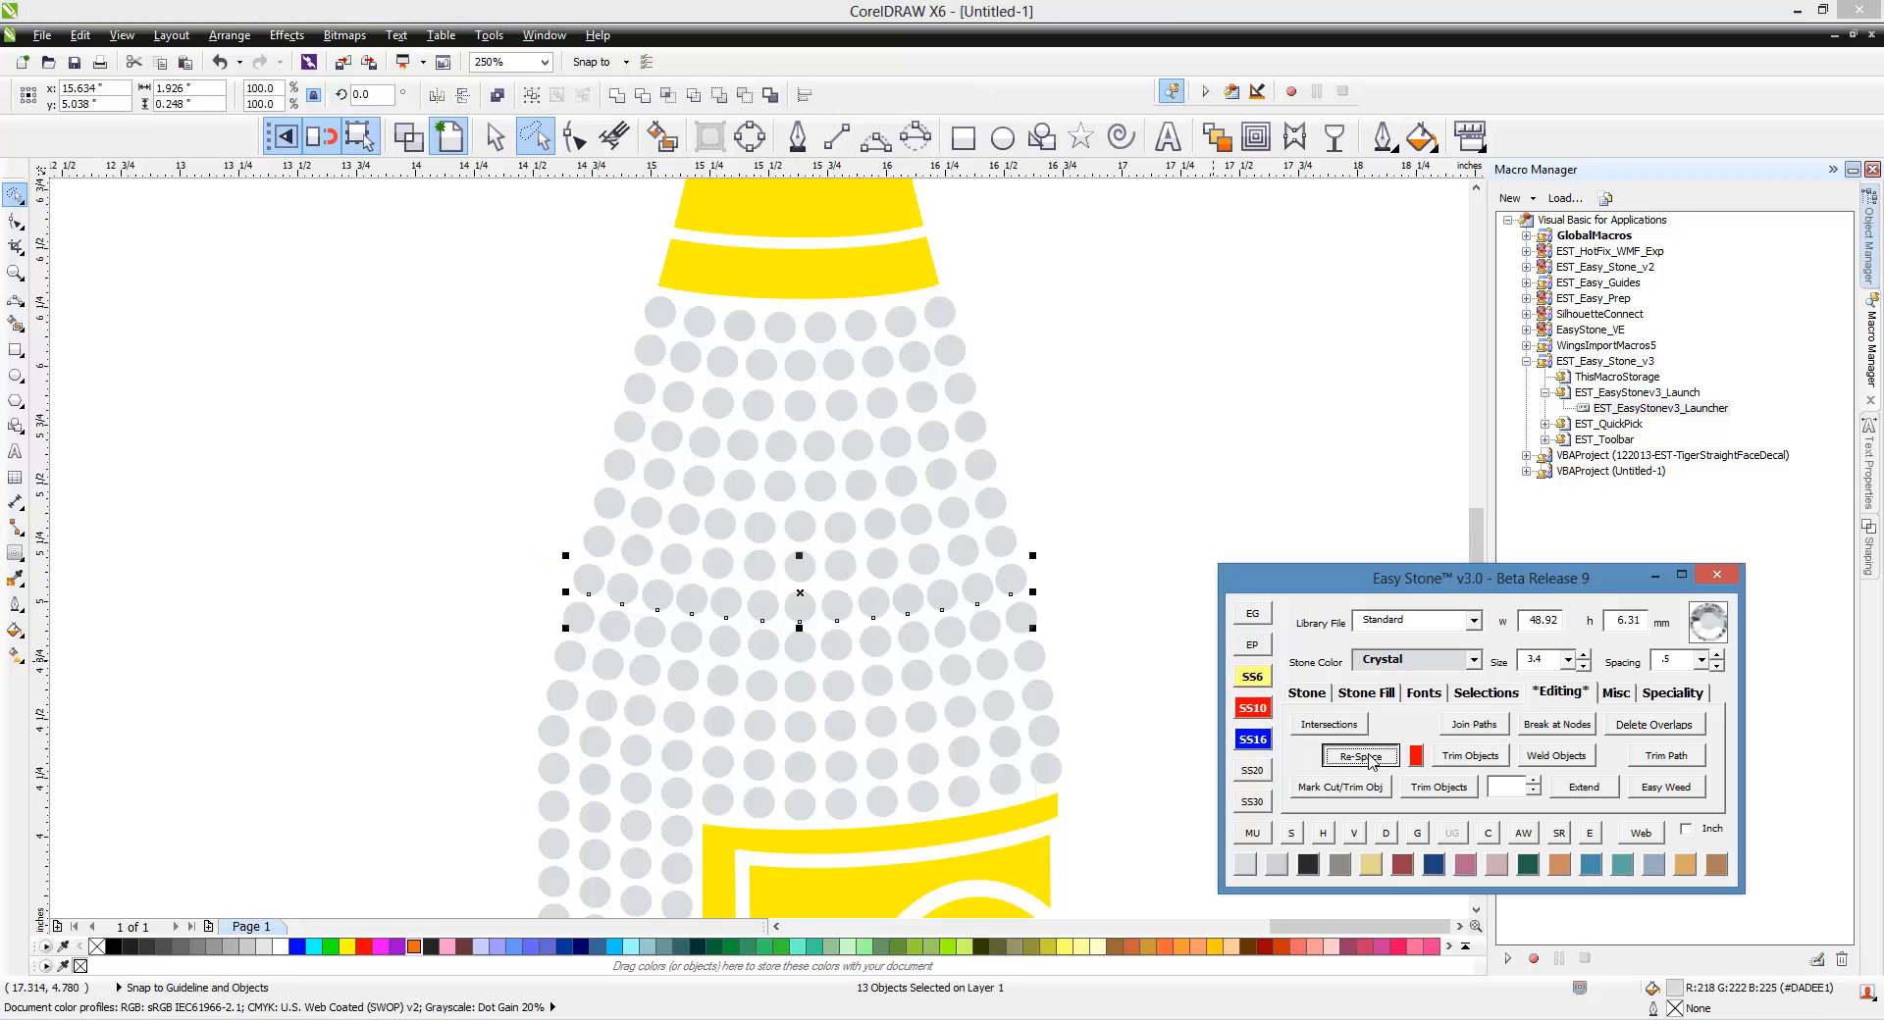
click(1386, 836)
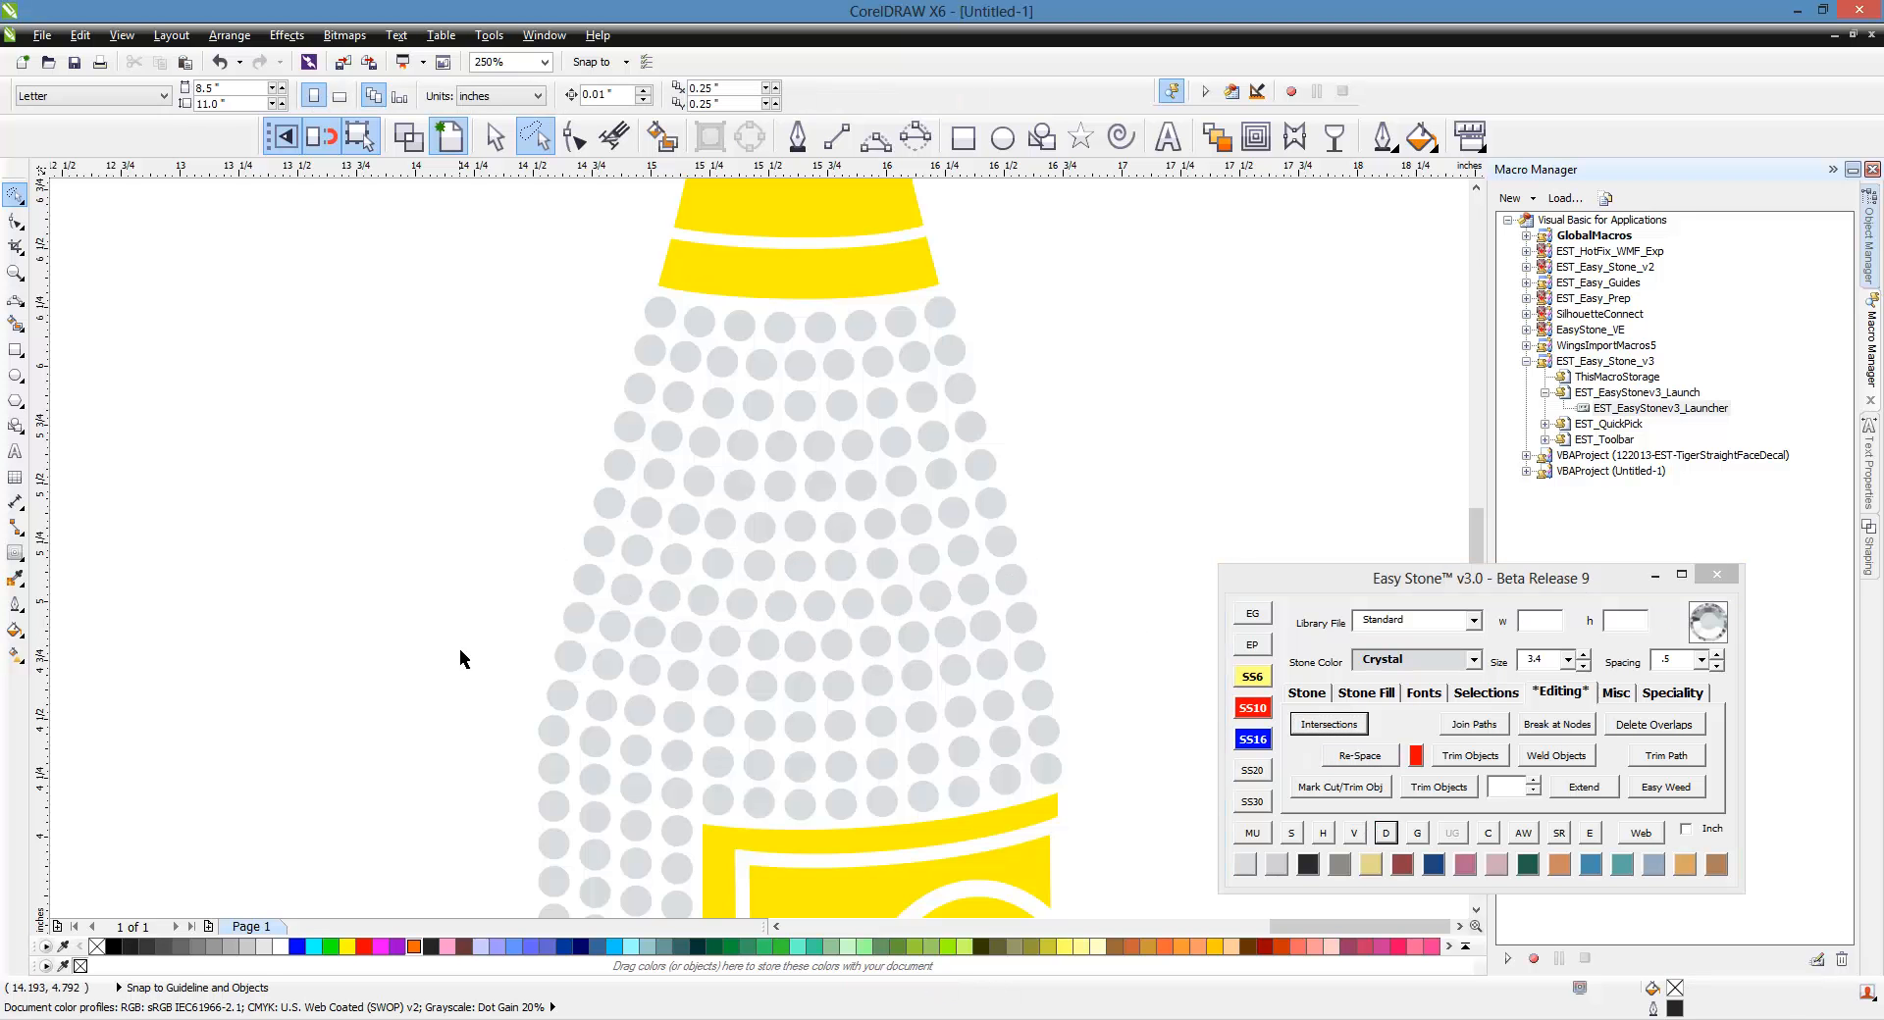
Step: Nudge the upper three rows of stones above the neck foil upward to even out the gaps between rows
scroll(555, 582, down, 3)
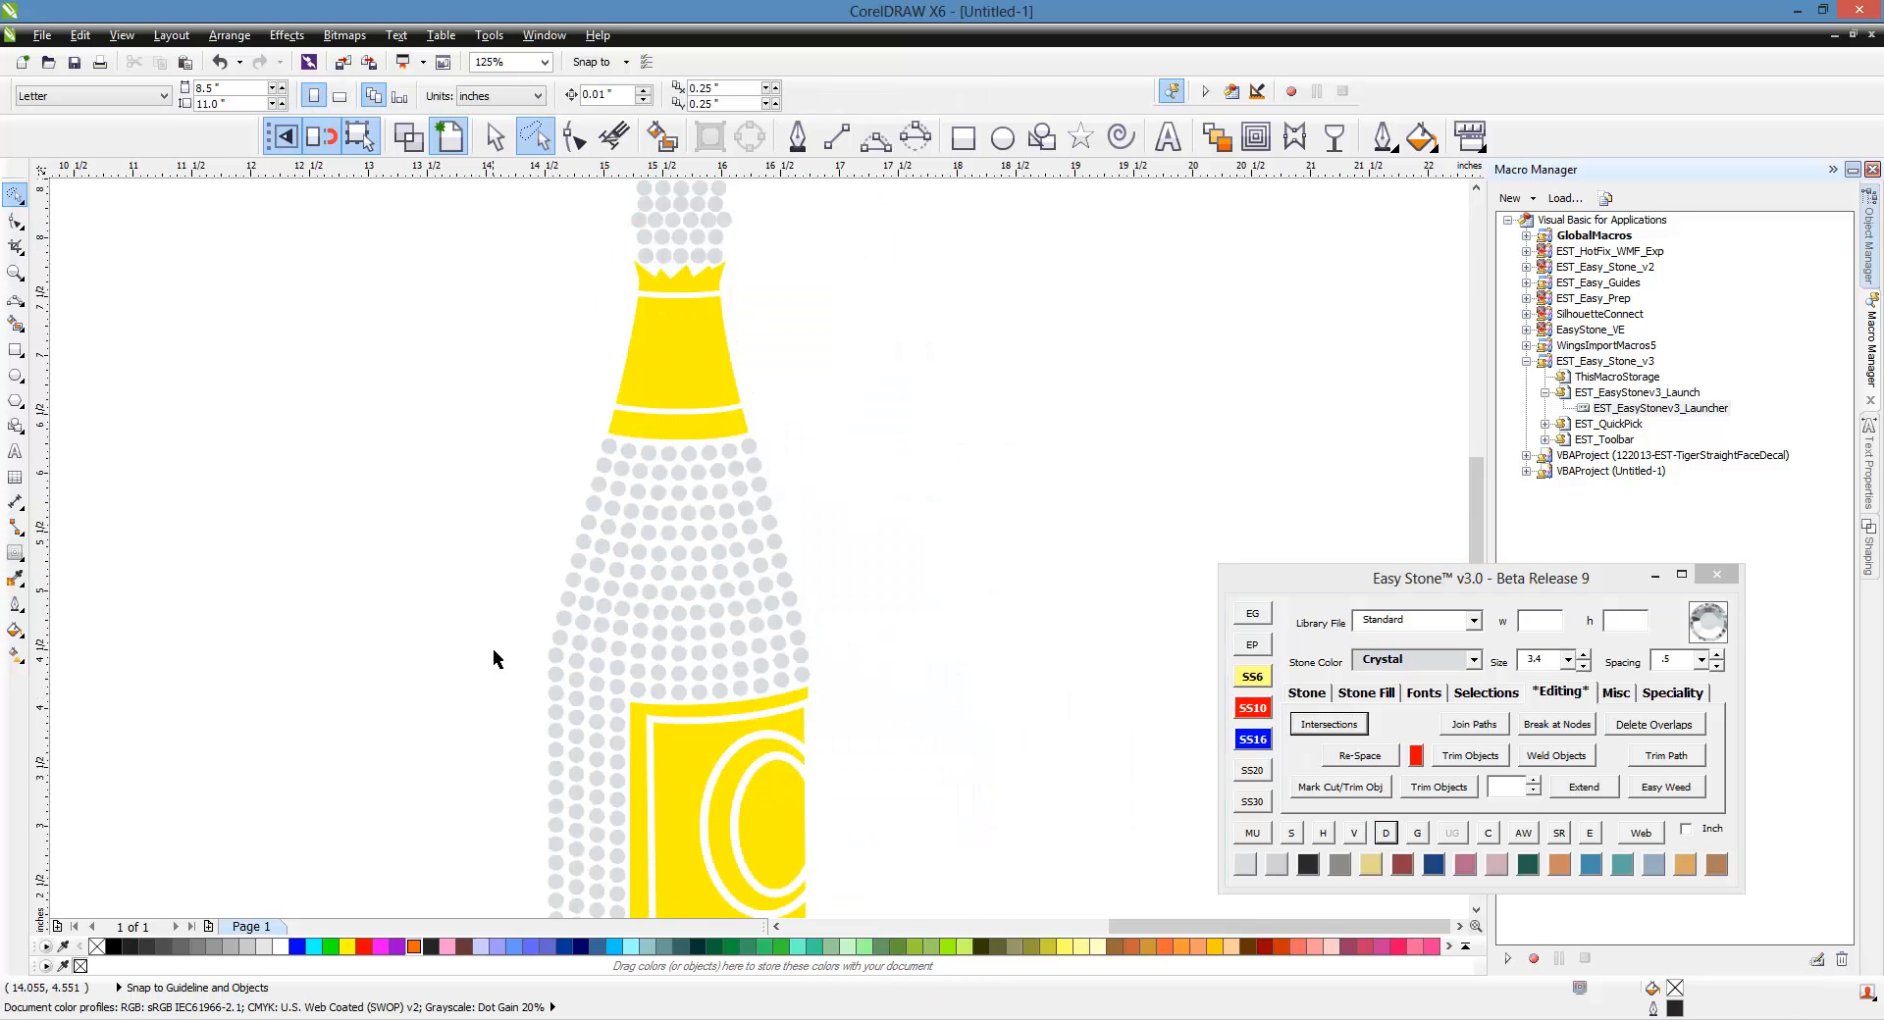
scroll(775, 492, down, 1)
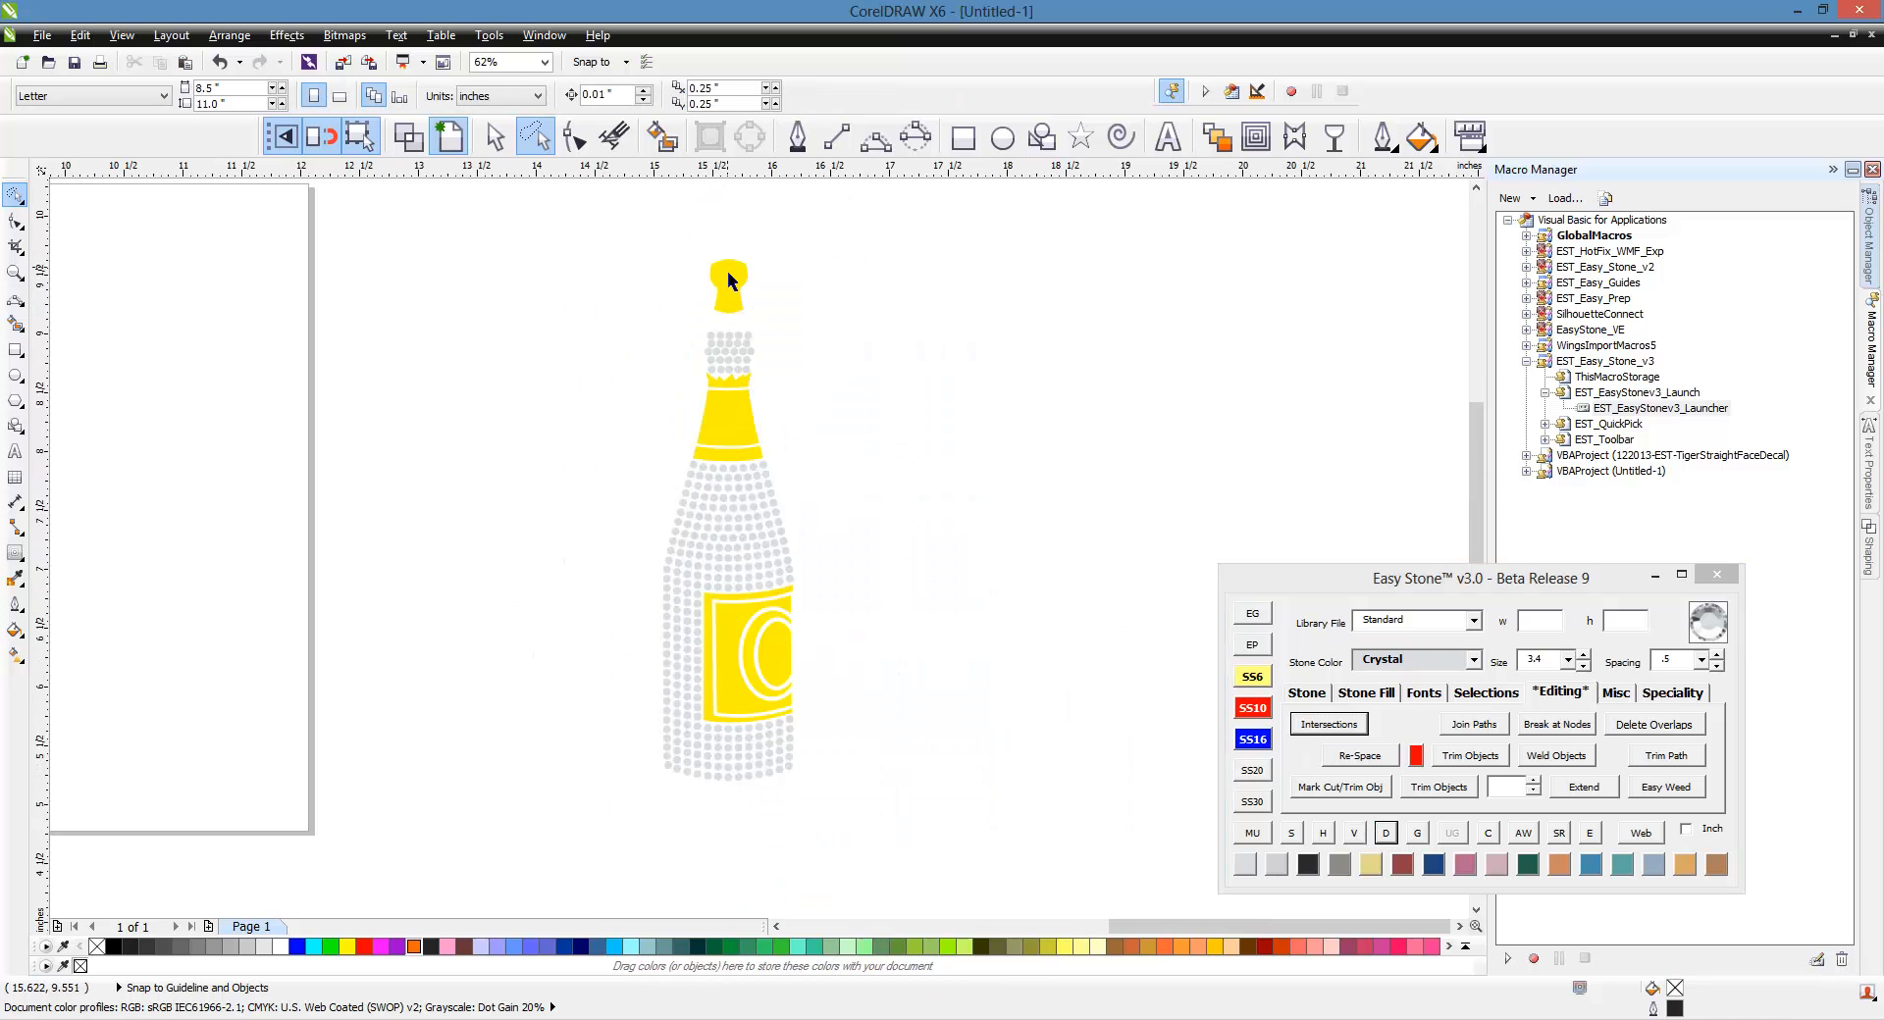
scroll(705, 535, up, 4)
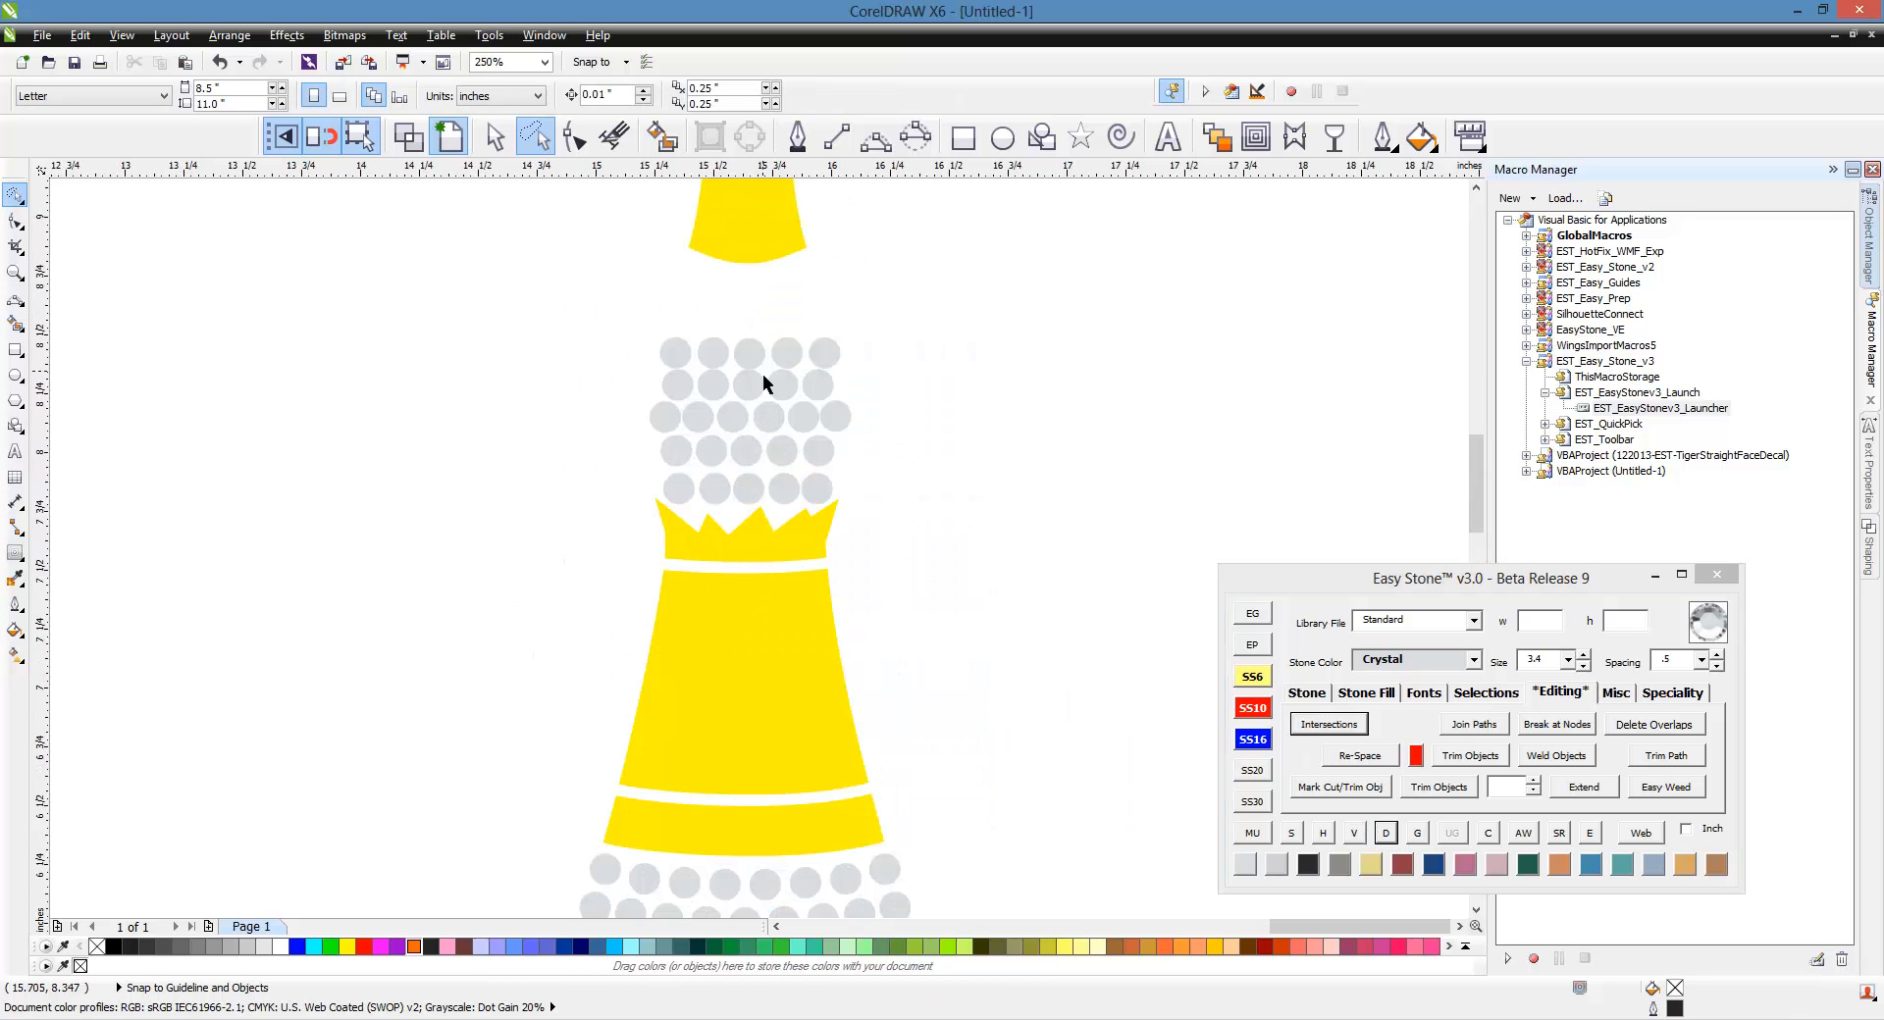
scroll(762, 374, up, 2)
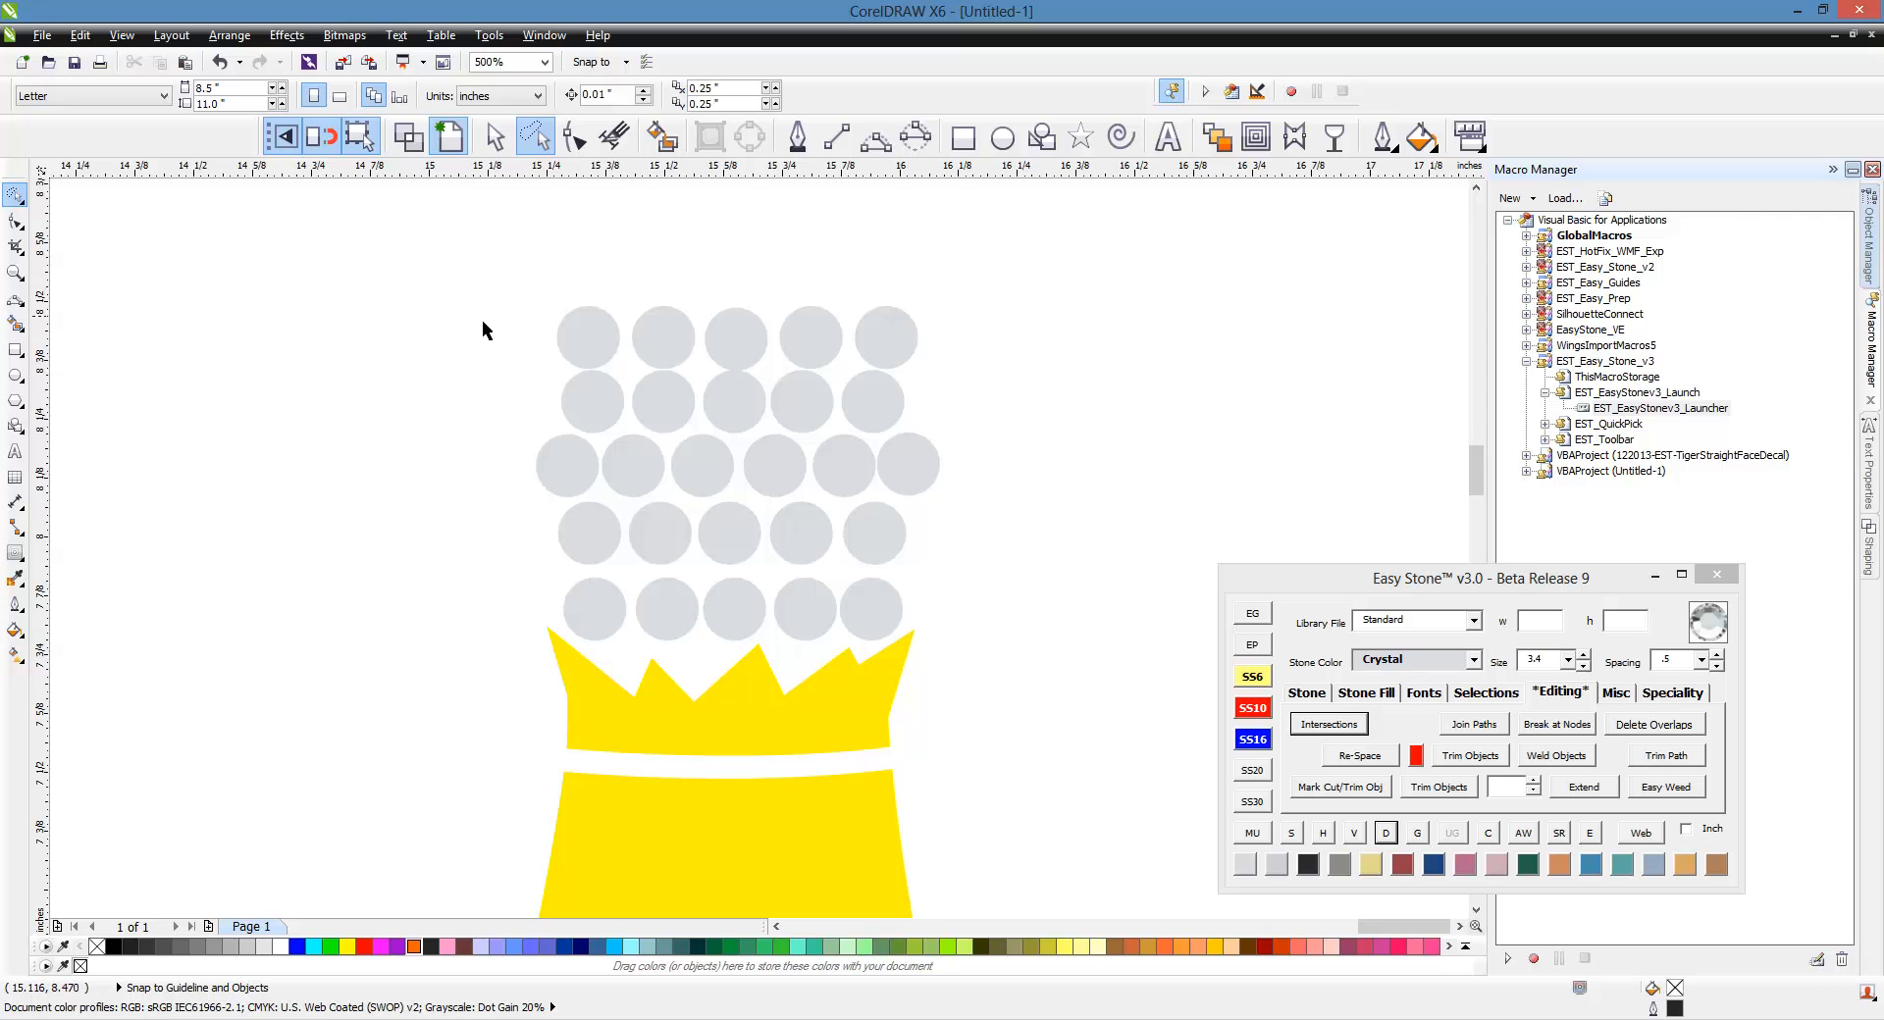
mouse_move(480, 319)
mouse_down()
mouse_move(985, 380)
mouse_move(886, 327)
mouse_up()
mouse_move(527, 255)
mouse_down()
mouse_move(1057, 306)
mouse_move(716, 402)
mouse_move(482, 380)
mouse_up()
key(Up)
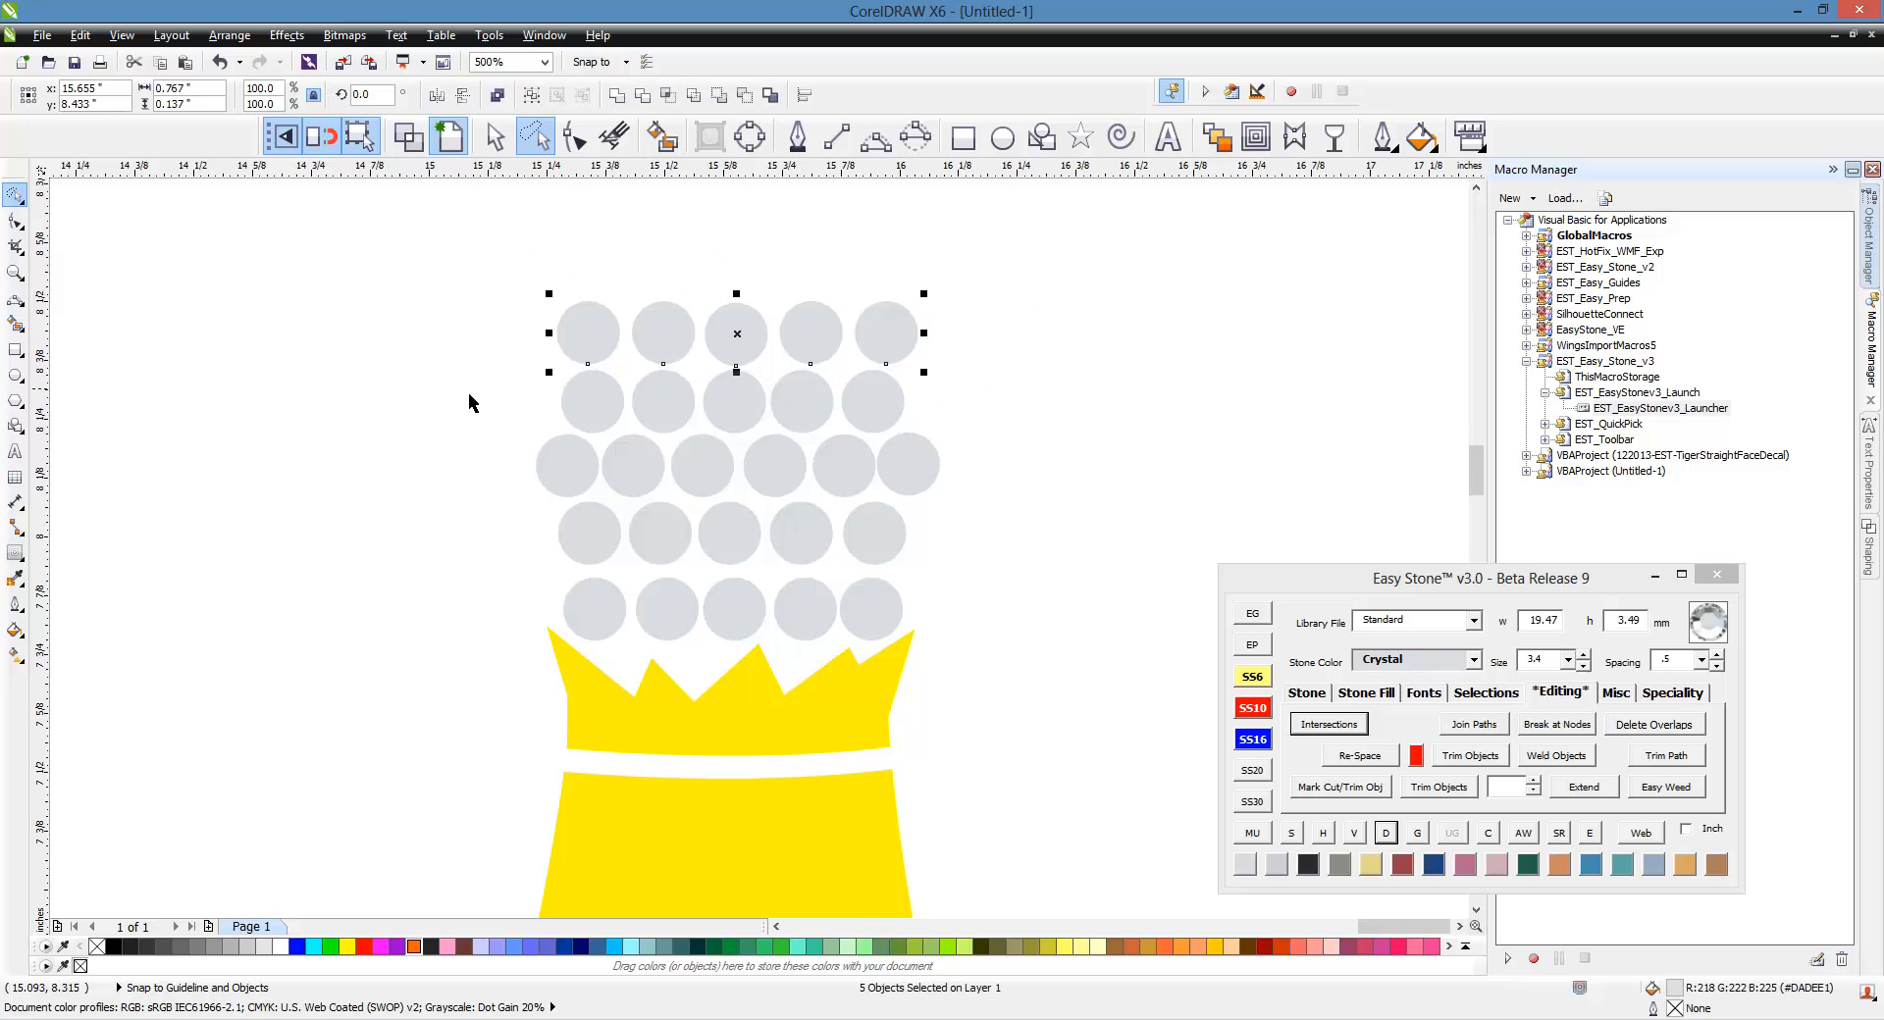
key(Up)
click(432, 331)
mouse_move(457, 251)
mouse_down()
mouse_move(997, 421)
mouse_move(706, 457)
mouse_move(462, 450)
mouse_up()
key(Up)
mouse_move(440, 279)
mouse_down()
mouse_move(627, 271)
mouse_move(1002, 344)
mouse_move(848, 543)
mouse_move(447, 527)
mouse_up()
key(Up)
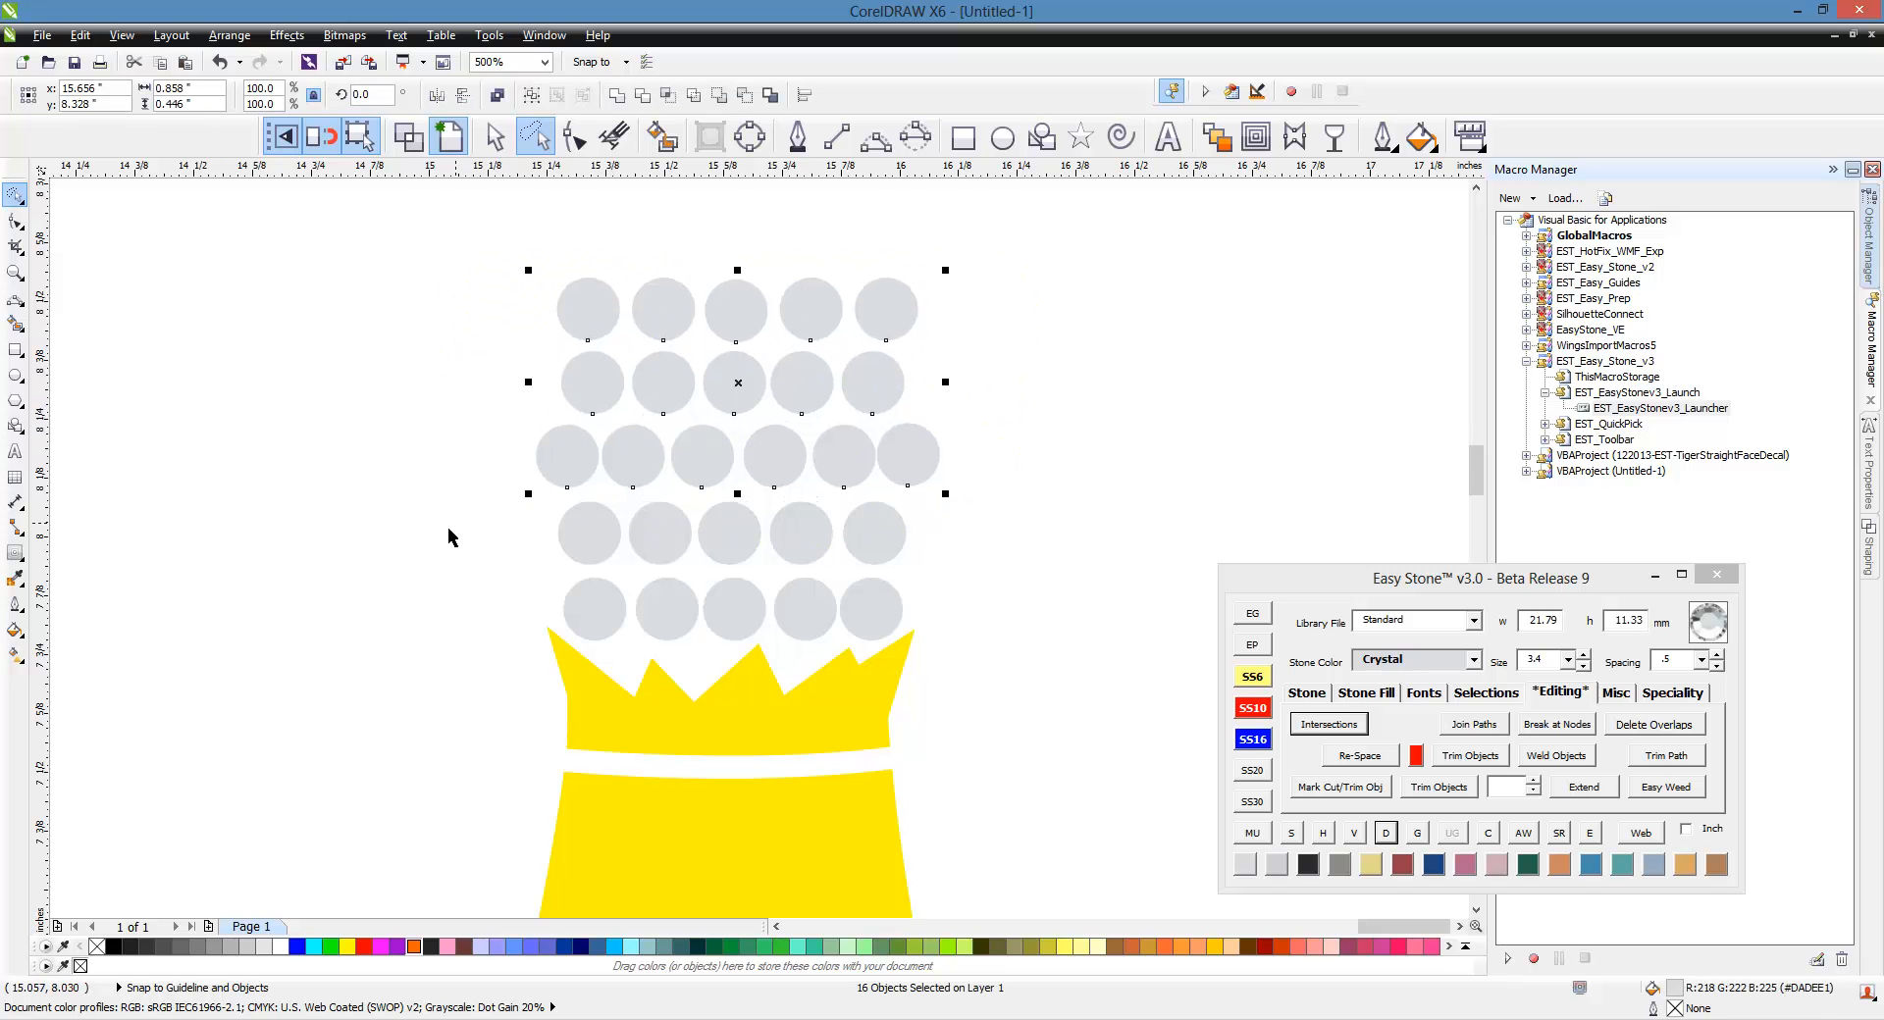
click(447, 527)
Step: Change the six stones of the middle row above the neck foil to SS16 size, 4.8 mm
scroll(864, 471, up, 2)
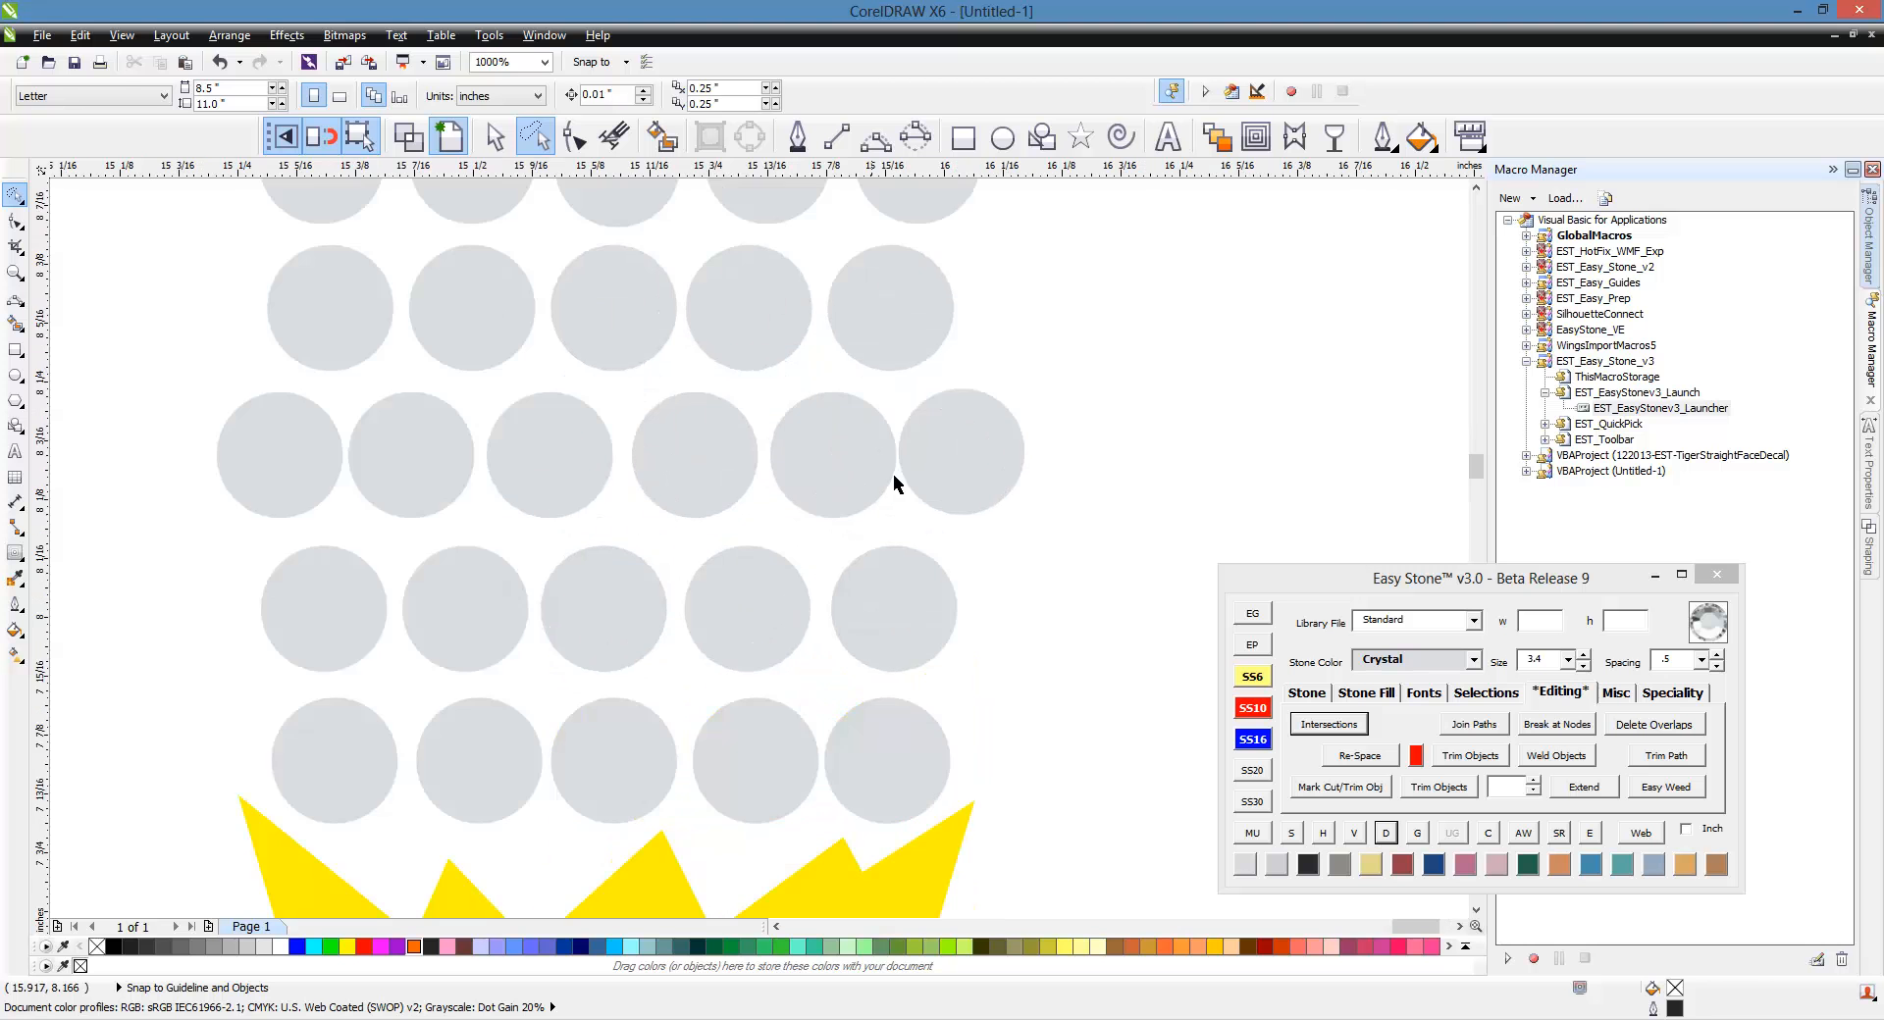
click(905, 457)
scroll(863, 481, down, 2)
click(516, 353)
scroll(508, 385, down, 3)
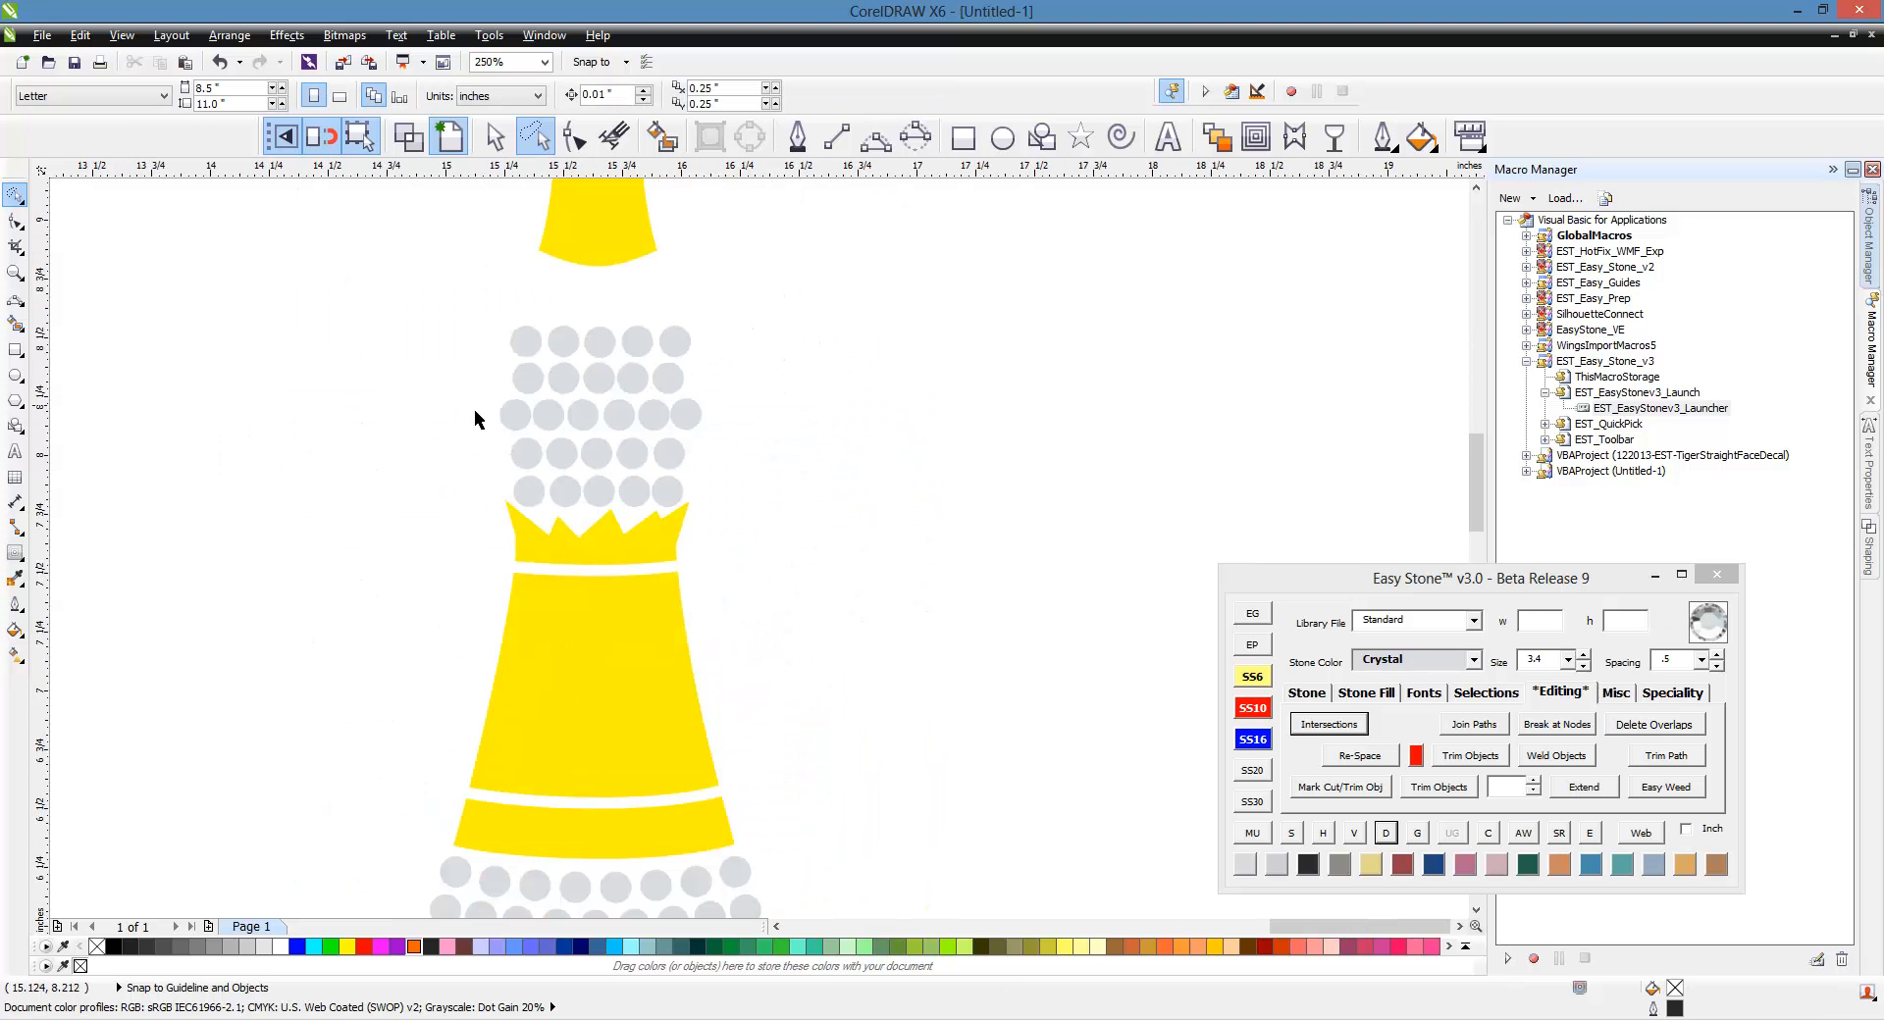
scroll(487, 393, up, 1)
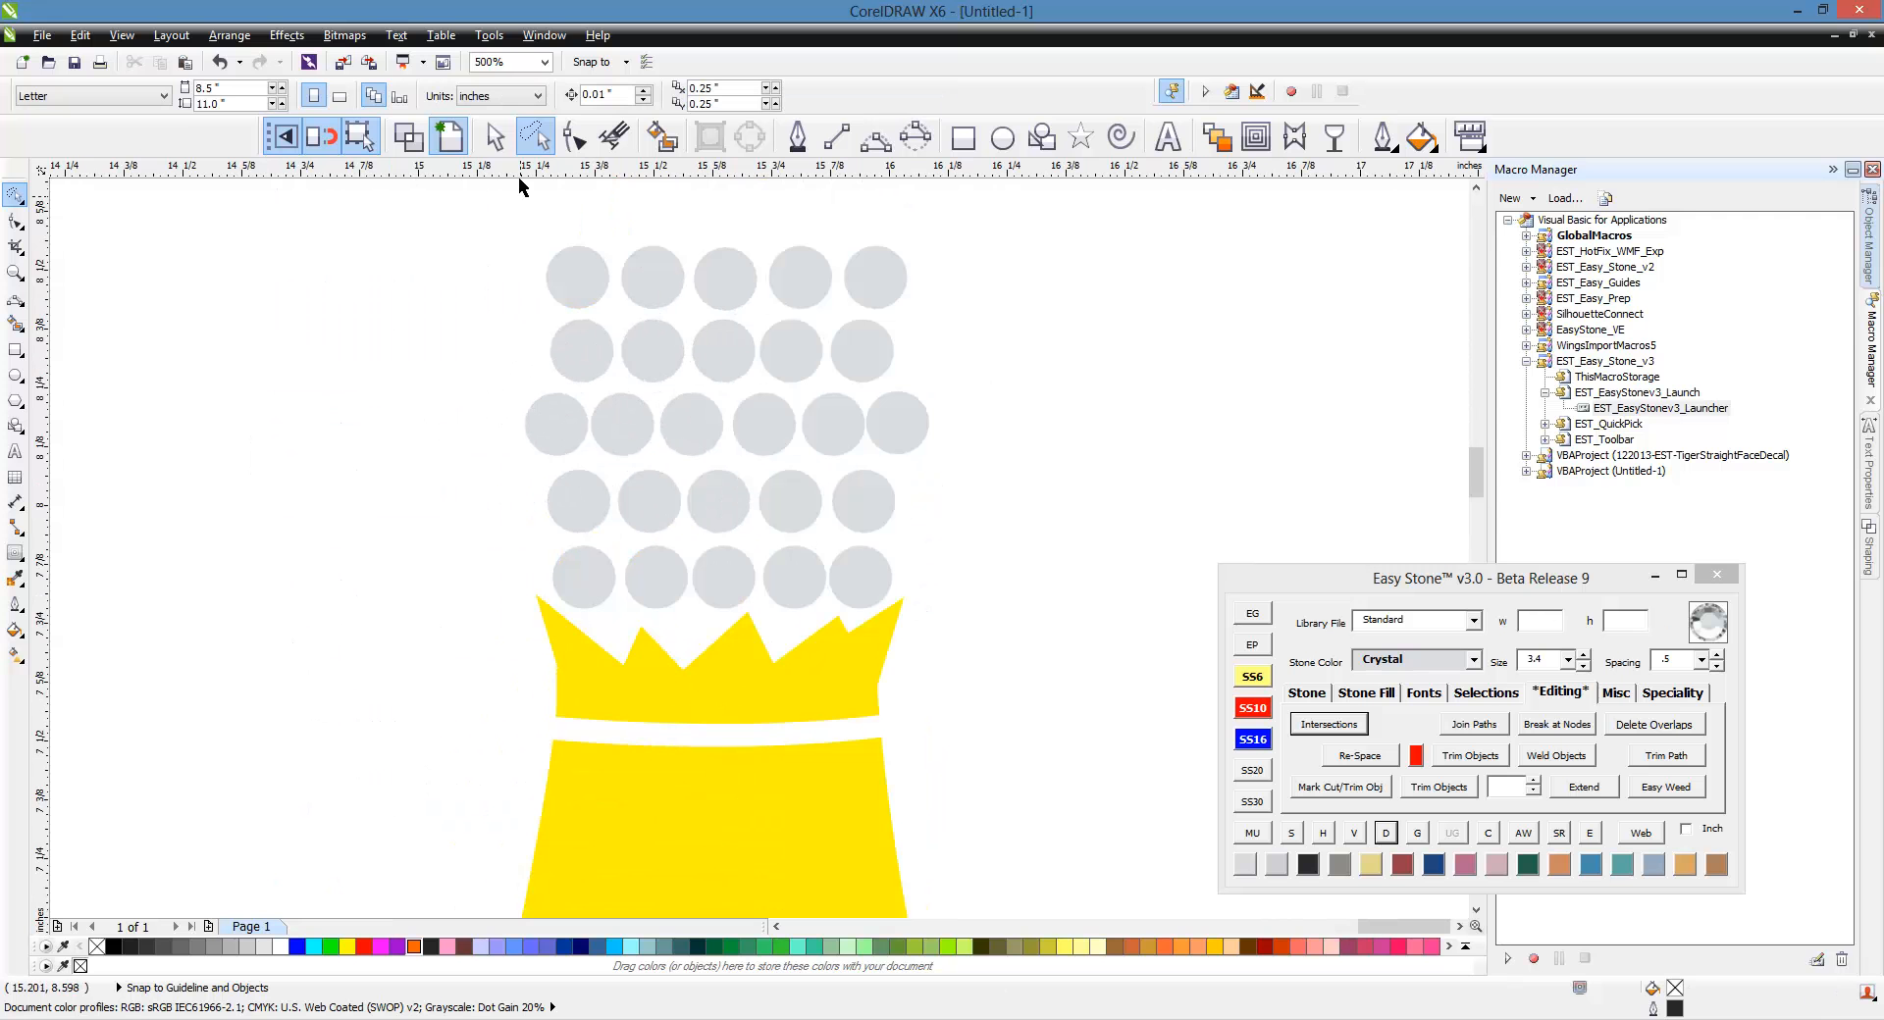
mouse_move(473, 384)
mouse_down()
mouse_move(992, 393)
mouse_move(1015, 446)
mouse_move(788, 498)
mouse_move(554, 500)
mouse_move(479, 483)
mouse_move(896, 375)
mouse_move(1033, 437)
mouse_move(952, 510)
mouse_move(447, 480)
mouse_up()
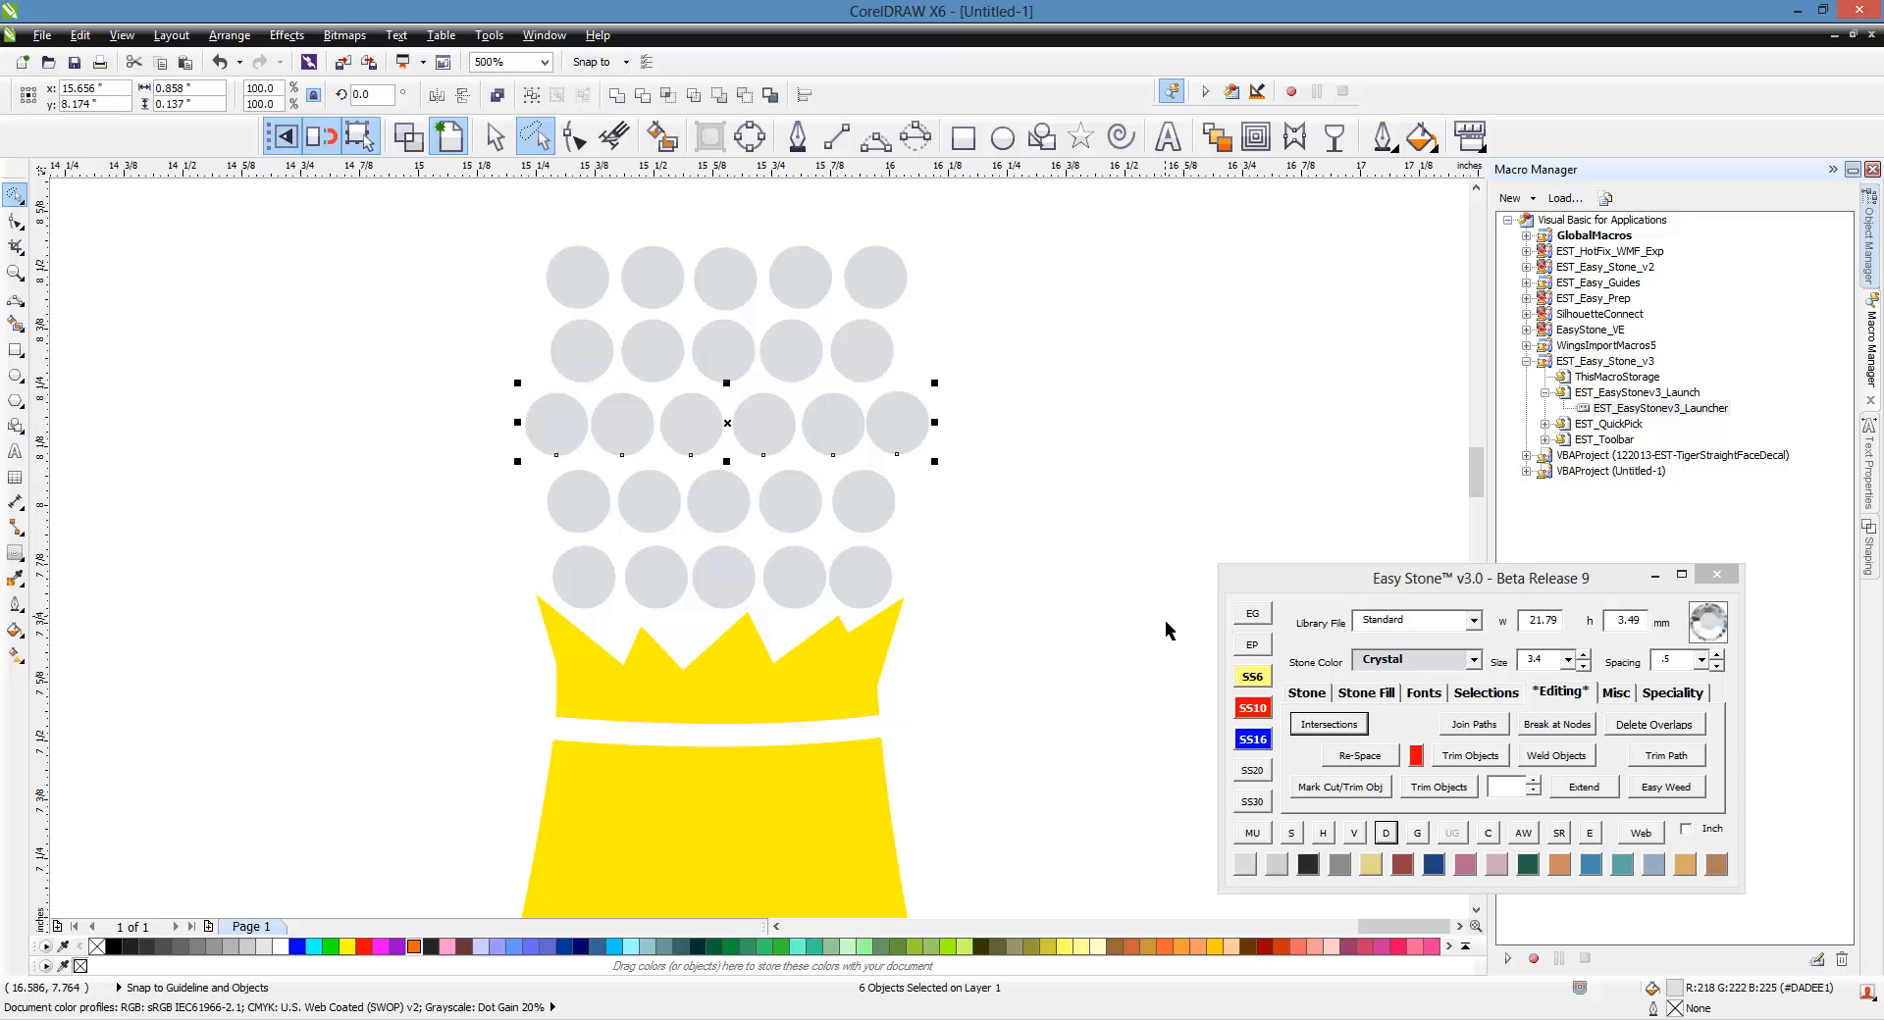
click(1260, 742)
click(997, 461)
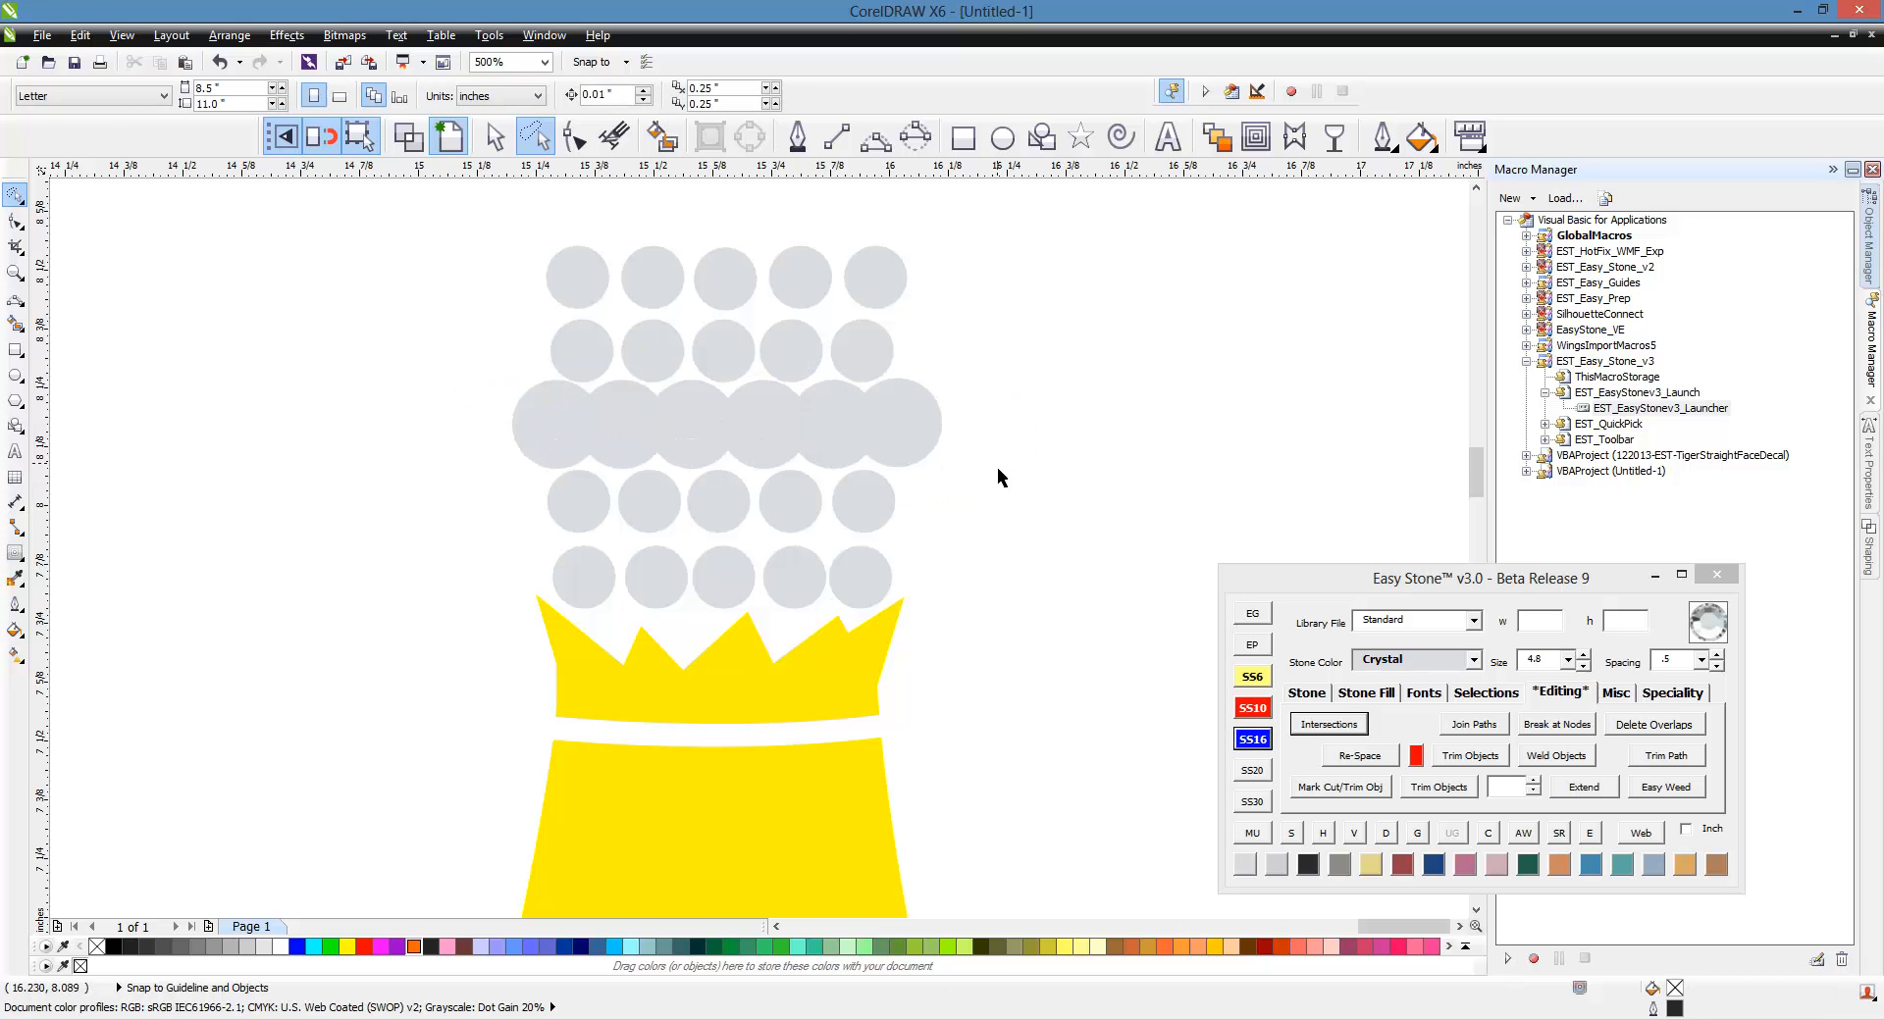
Step: Pull the left end stone of the SS16 row outward, delete the right end stone and move its neighbour out to the end
scroll(891, 443, up, 2)
drag(951, 458, 989, 458)
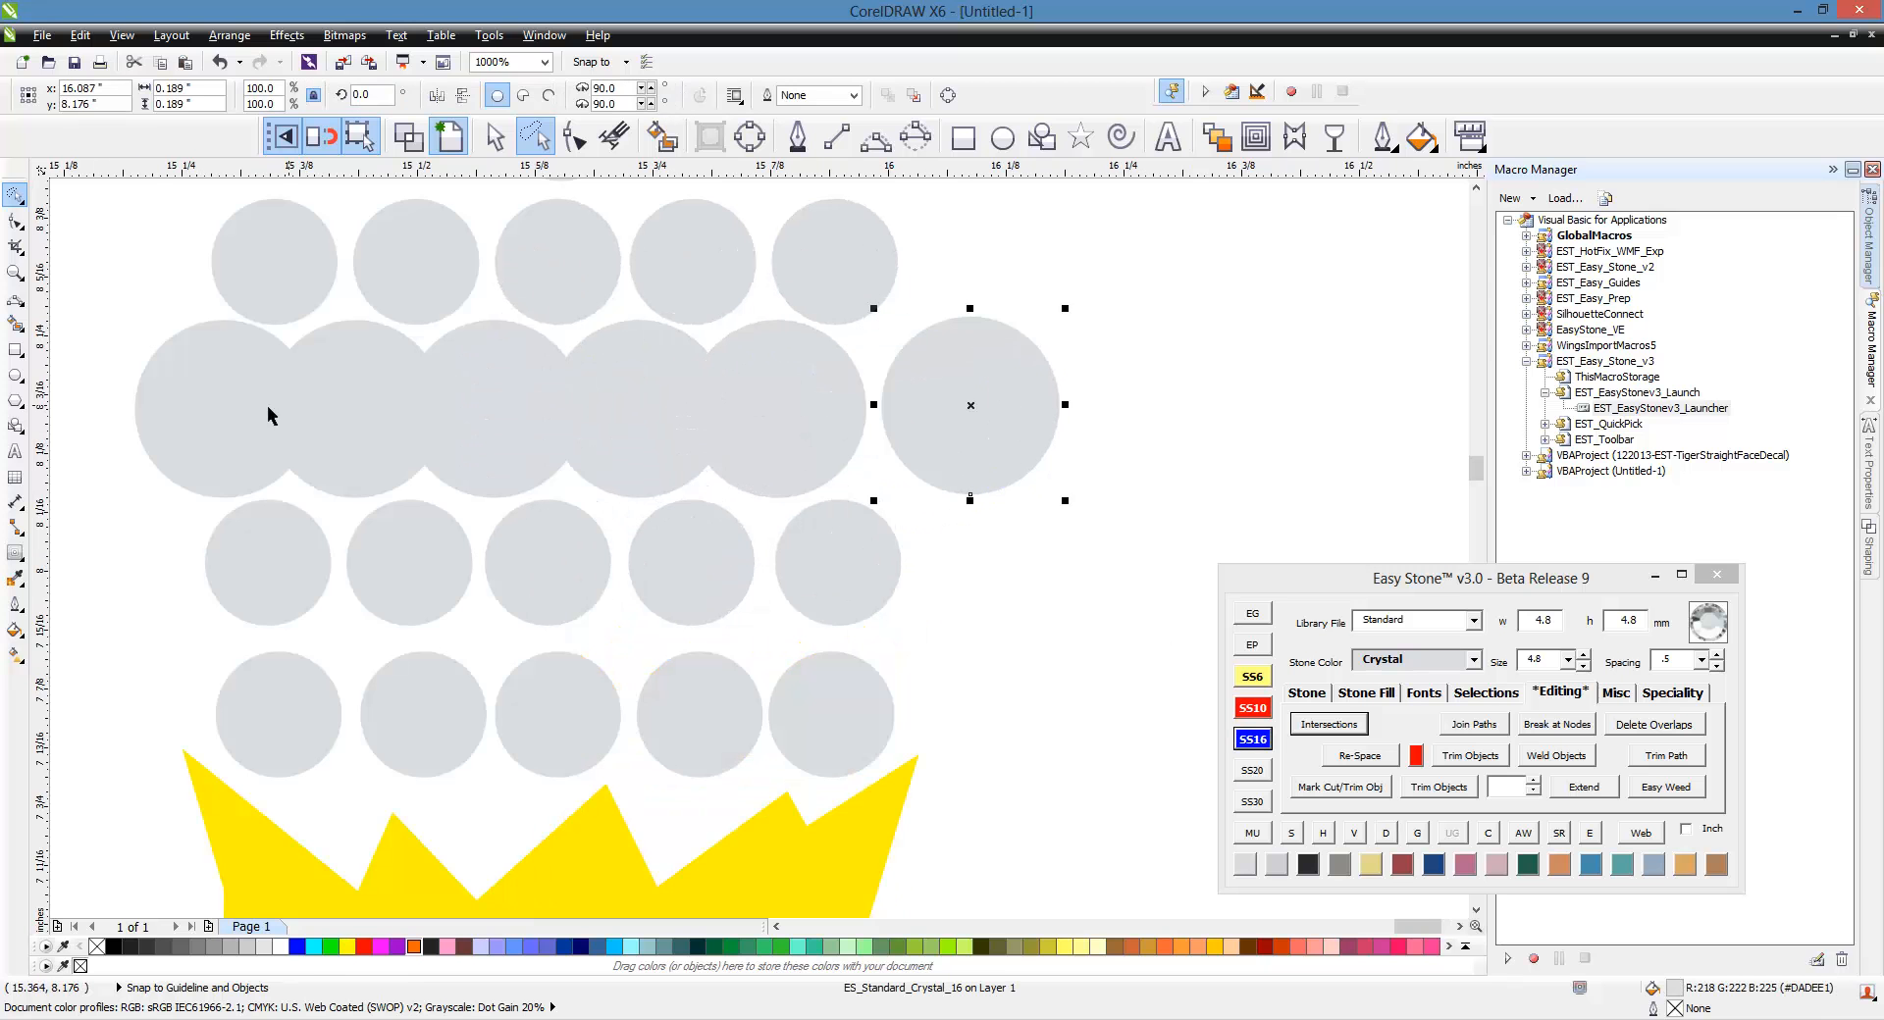
drag(224, 413, 182, 413)
click(953, 428)
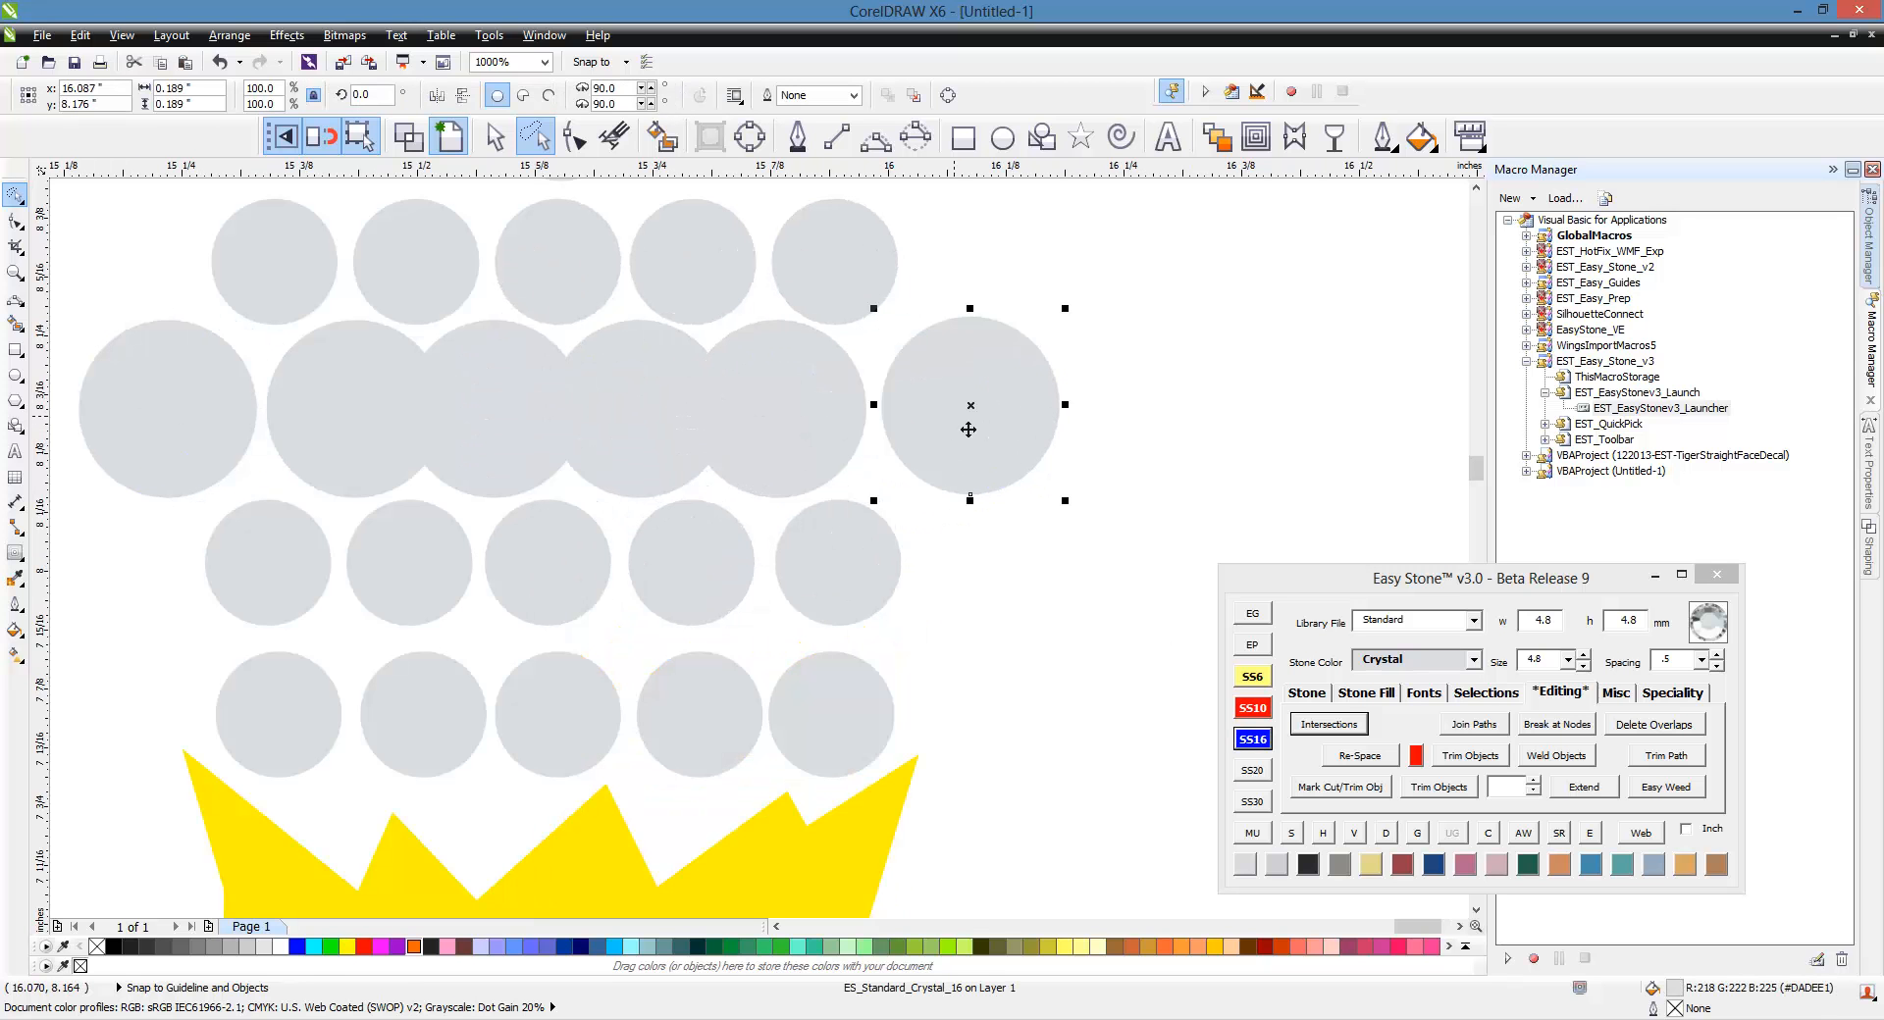
key(Delete)
drag(825, 420, 949, 423)
Step: Pull the left end stone of the SS16 row slightly outward and distribute the row's five stones evenly horizontally
scroll(1020, 428, down, 2)
scroll(699, 405, up, 2)
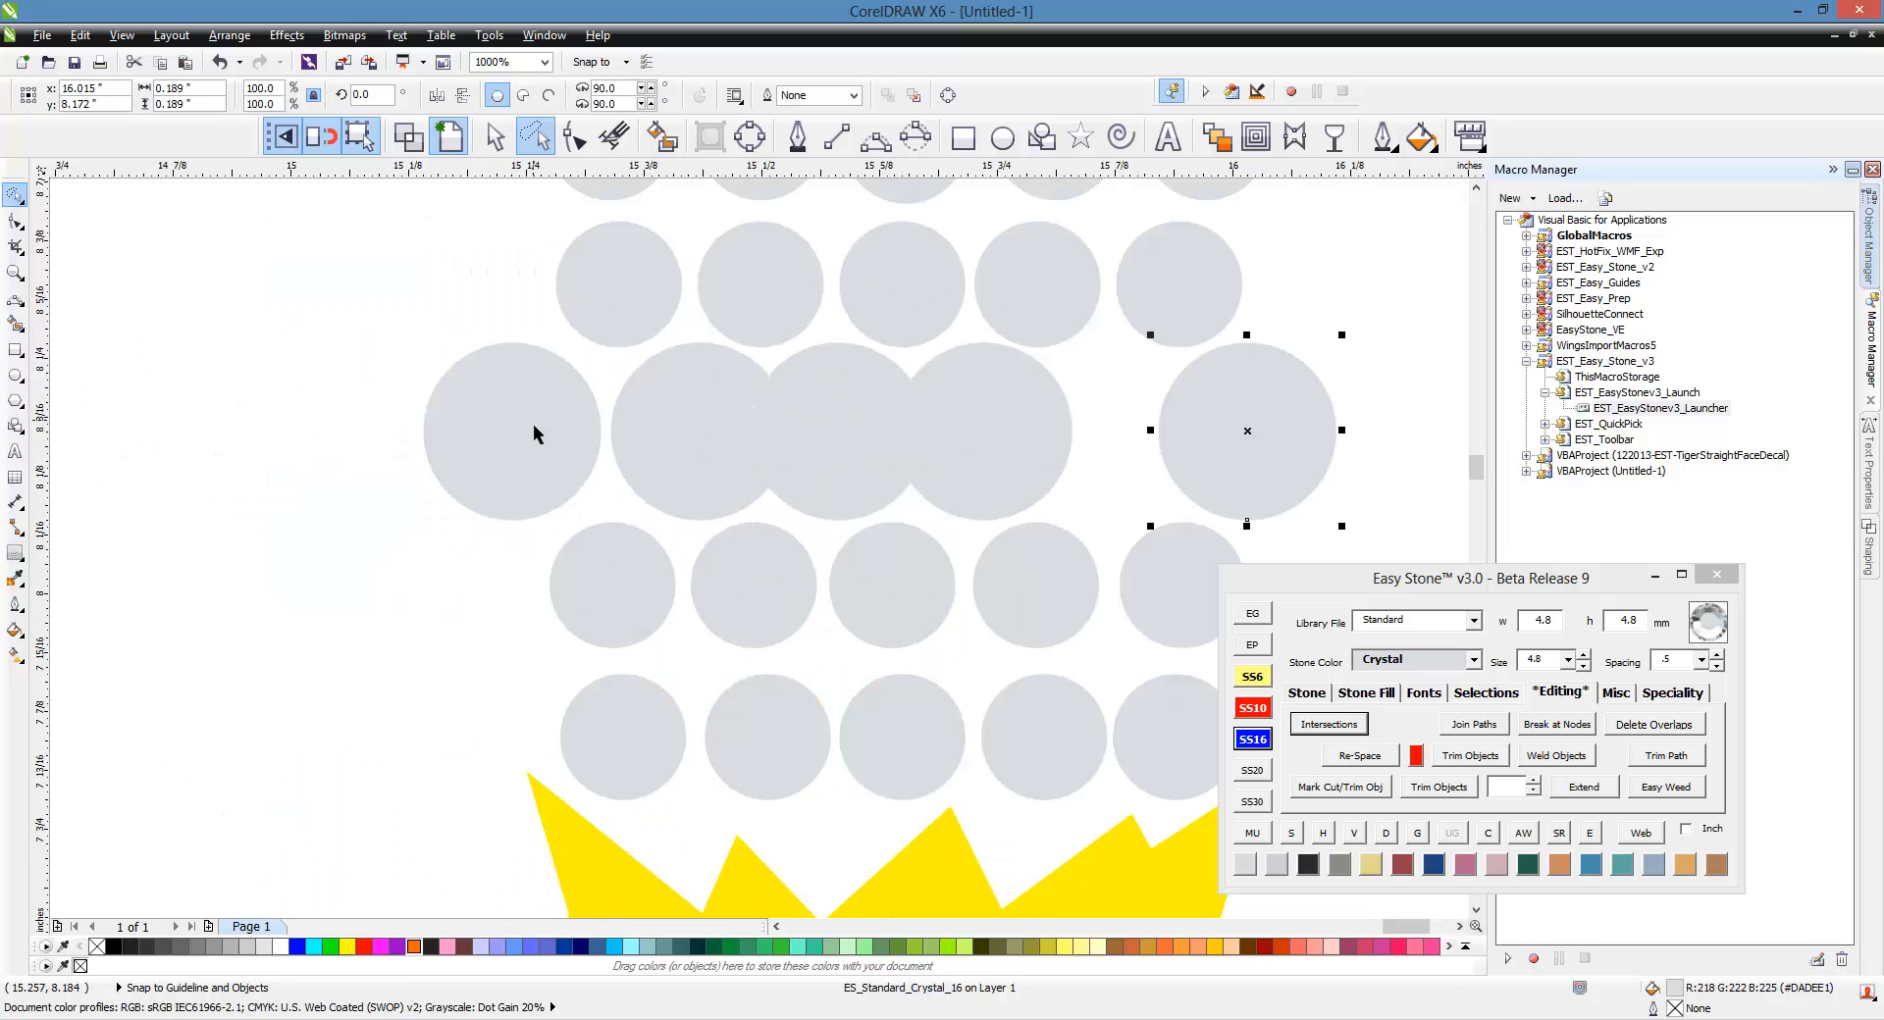
click(536, 426)
scroll(544, 430, down, 1)
click(400, 456)
scroll(579, 430, up, 1)
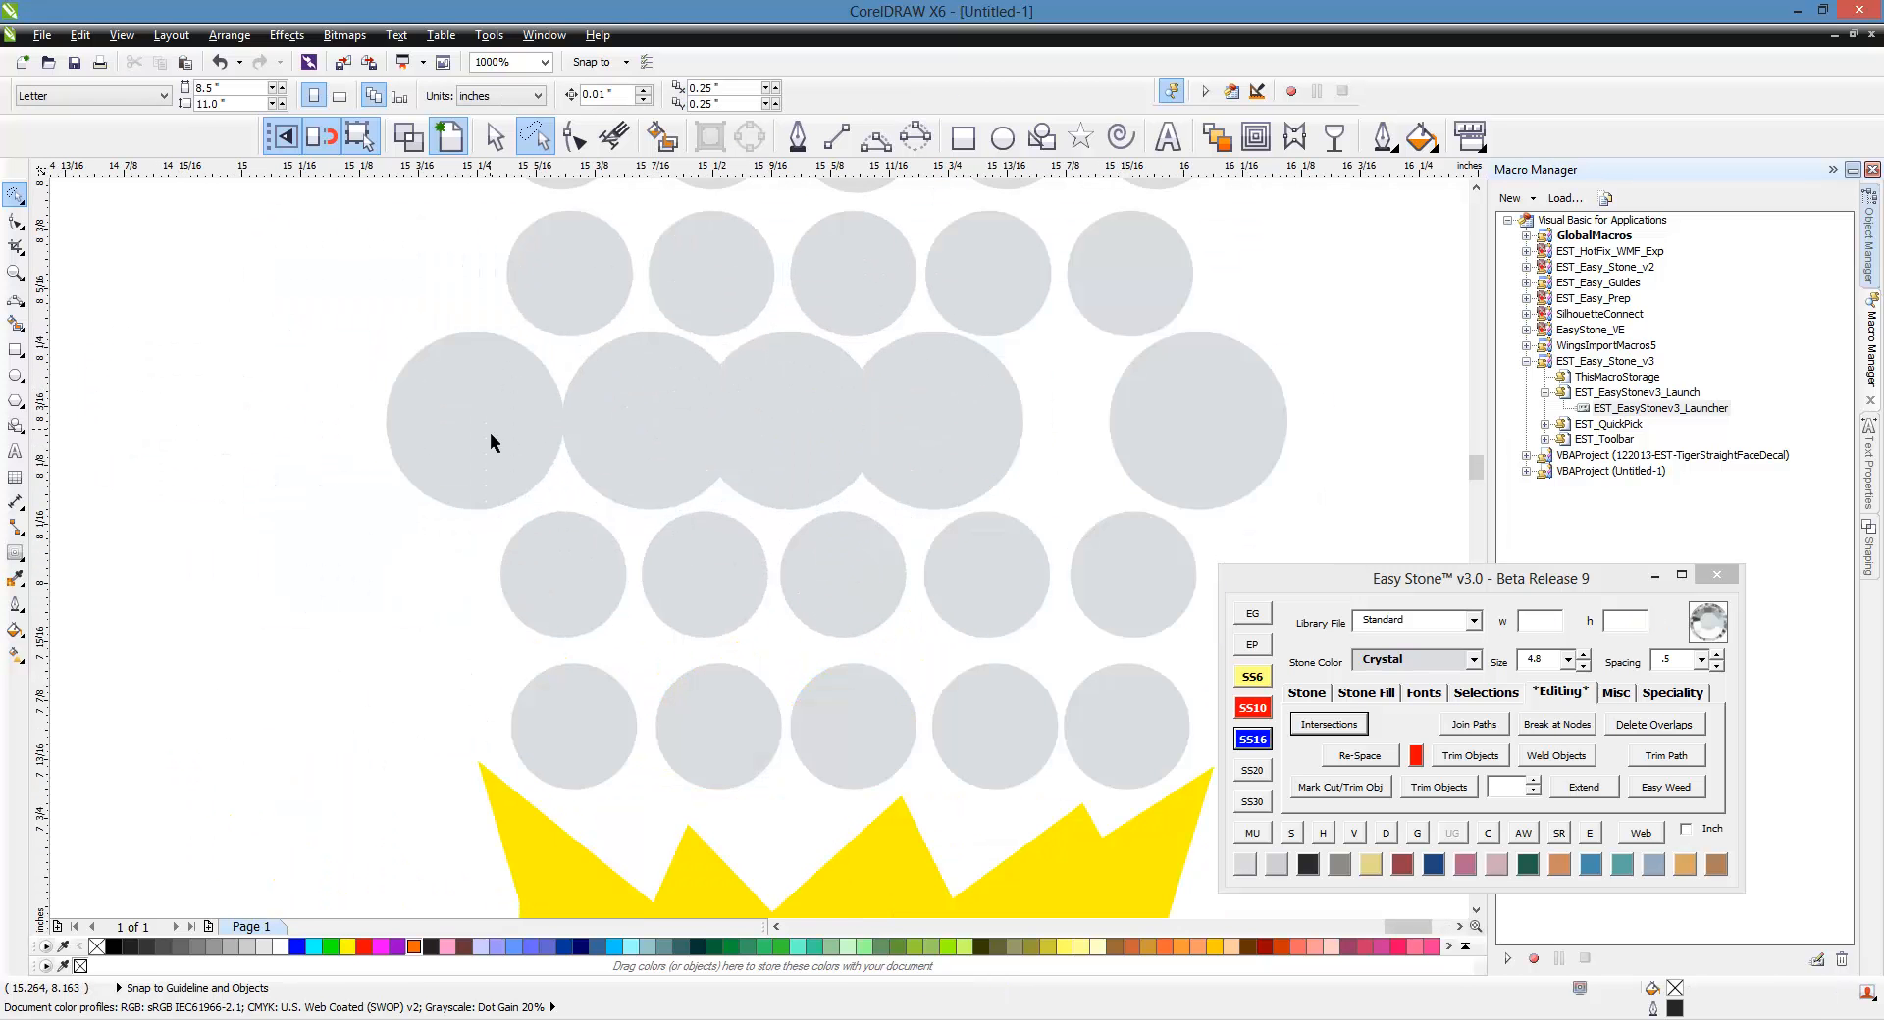
drag(492, 431, 478, 430)
shift+click(679, 439)
shift+click(836, 451)
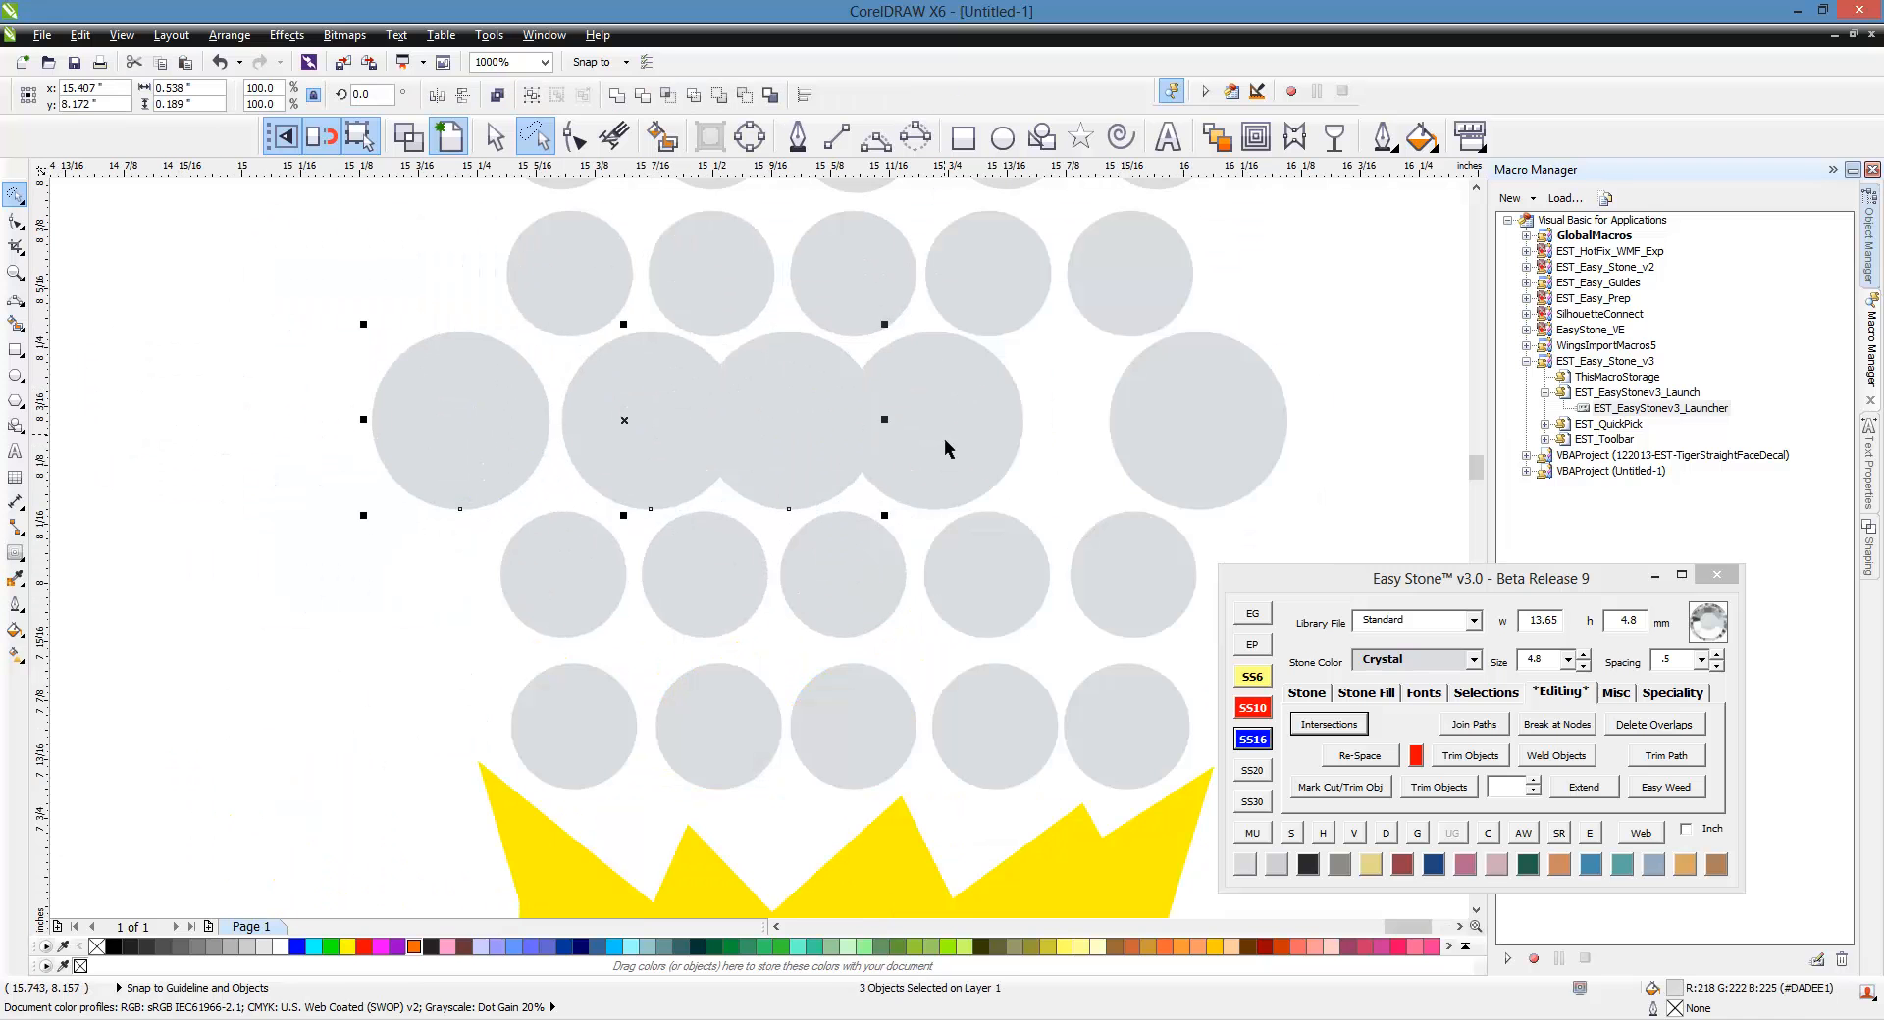
shift+click(951, 450)
shift+click(1217, 445)
click(1323, 833)
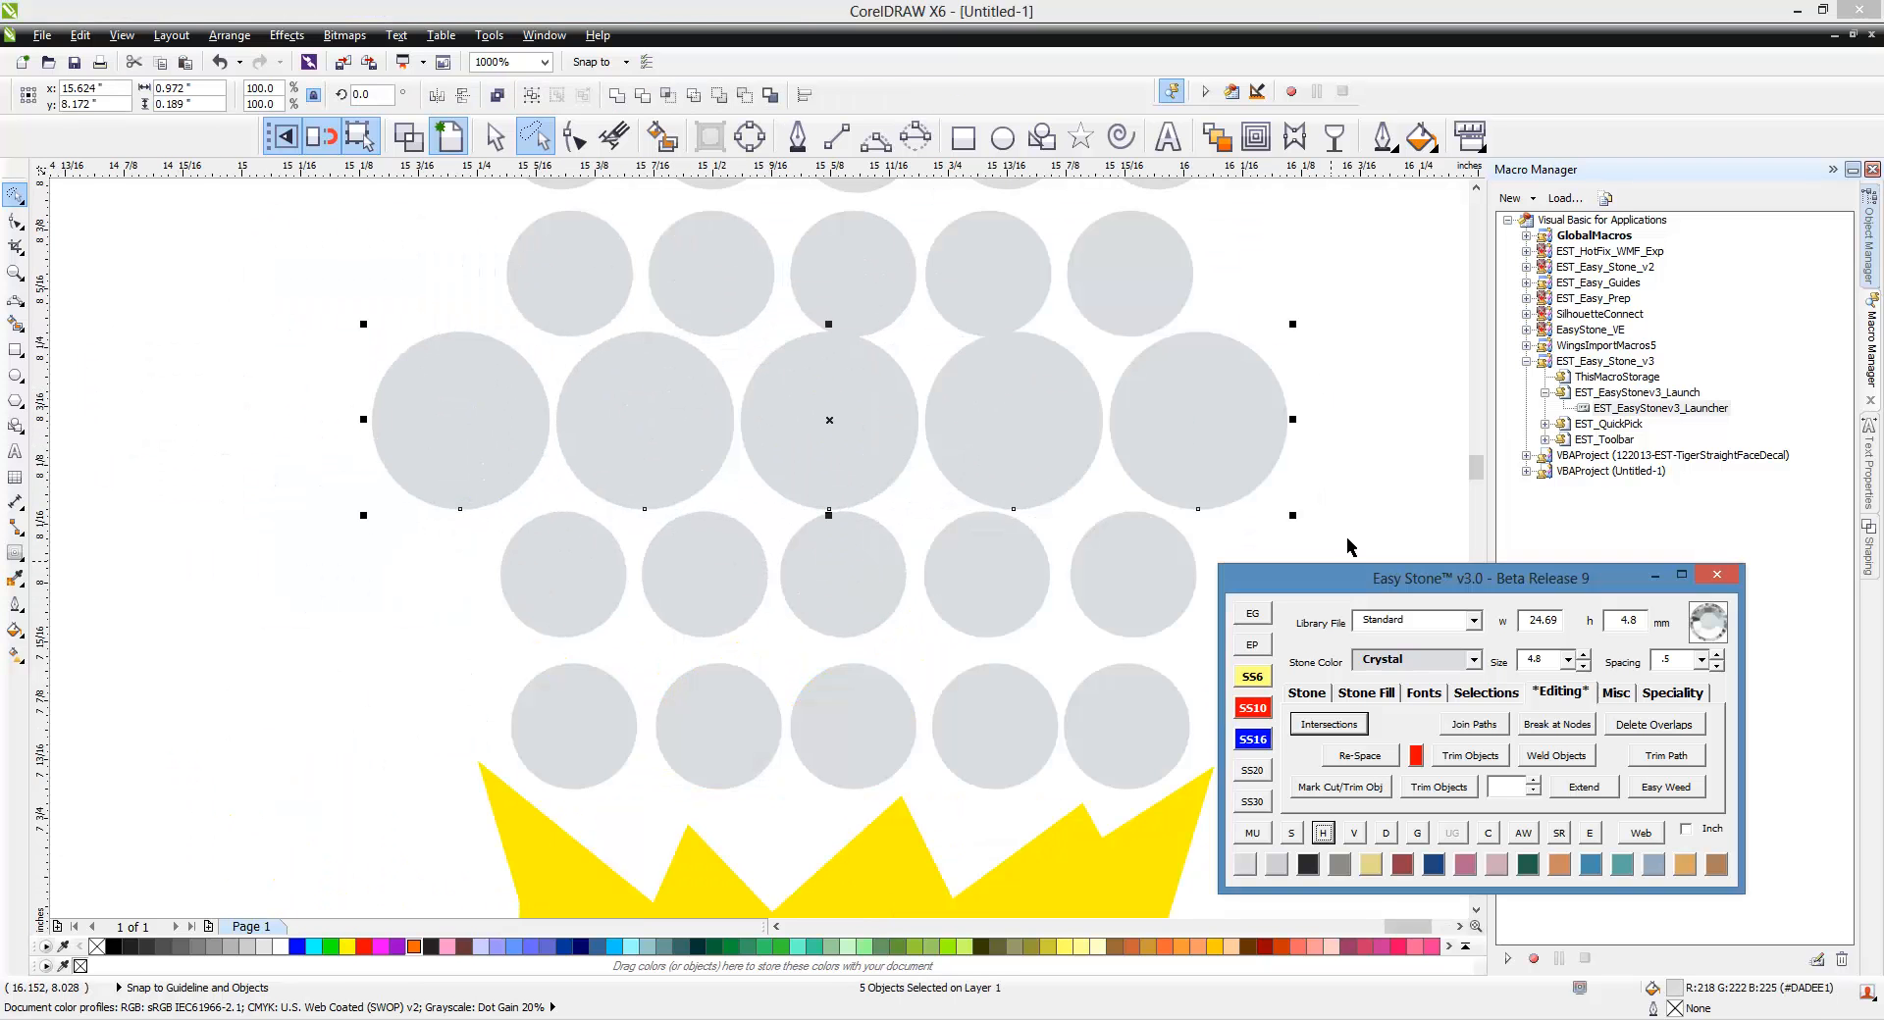
click(549, 456)
scroll(573, 491, down, 1)
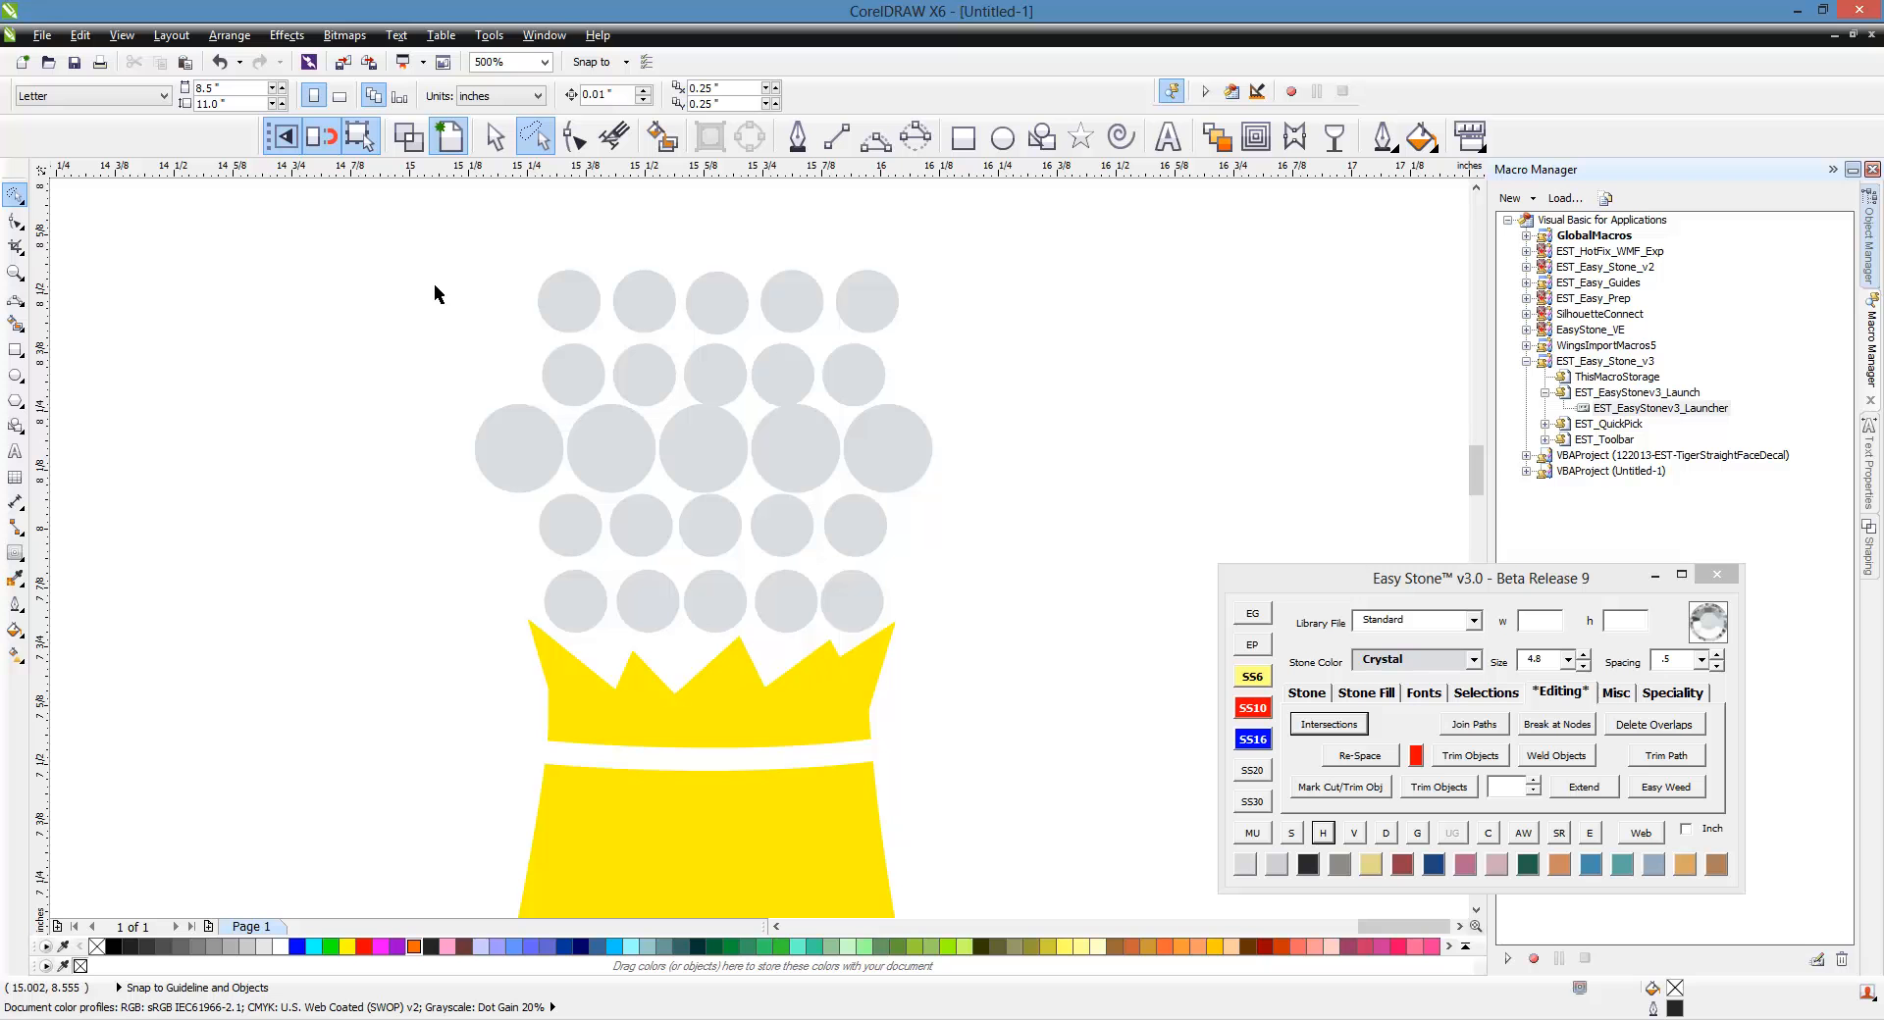
Step: Nudge the upper three rows, including the SS16 row, 0.02" right and 0.02" up above the two lower rows
mouse_move(373, 233)
mouse_down()
mouse_move(785, 403)
mouse_move(321, 290)
mouse_up()
mouse_move(1013, 337)
mouse_down()
mouse_move(808, 521)
mouse_move(475, 357)
mouse_up()
mouse_move(440, 265)
mouse_down()
mouse_move(788, 199)
mouse_move(1070, 449)
mouse_move(1008, 509)
mouse_move(833, 538)
mouse_move(381, 541)
mouse_up()
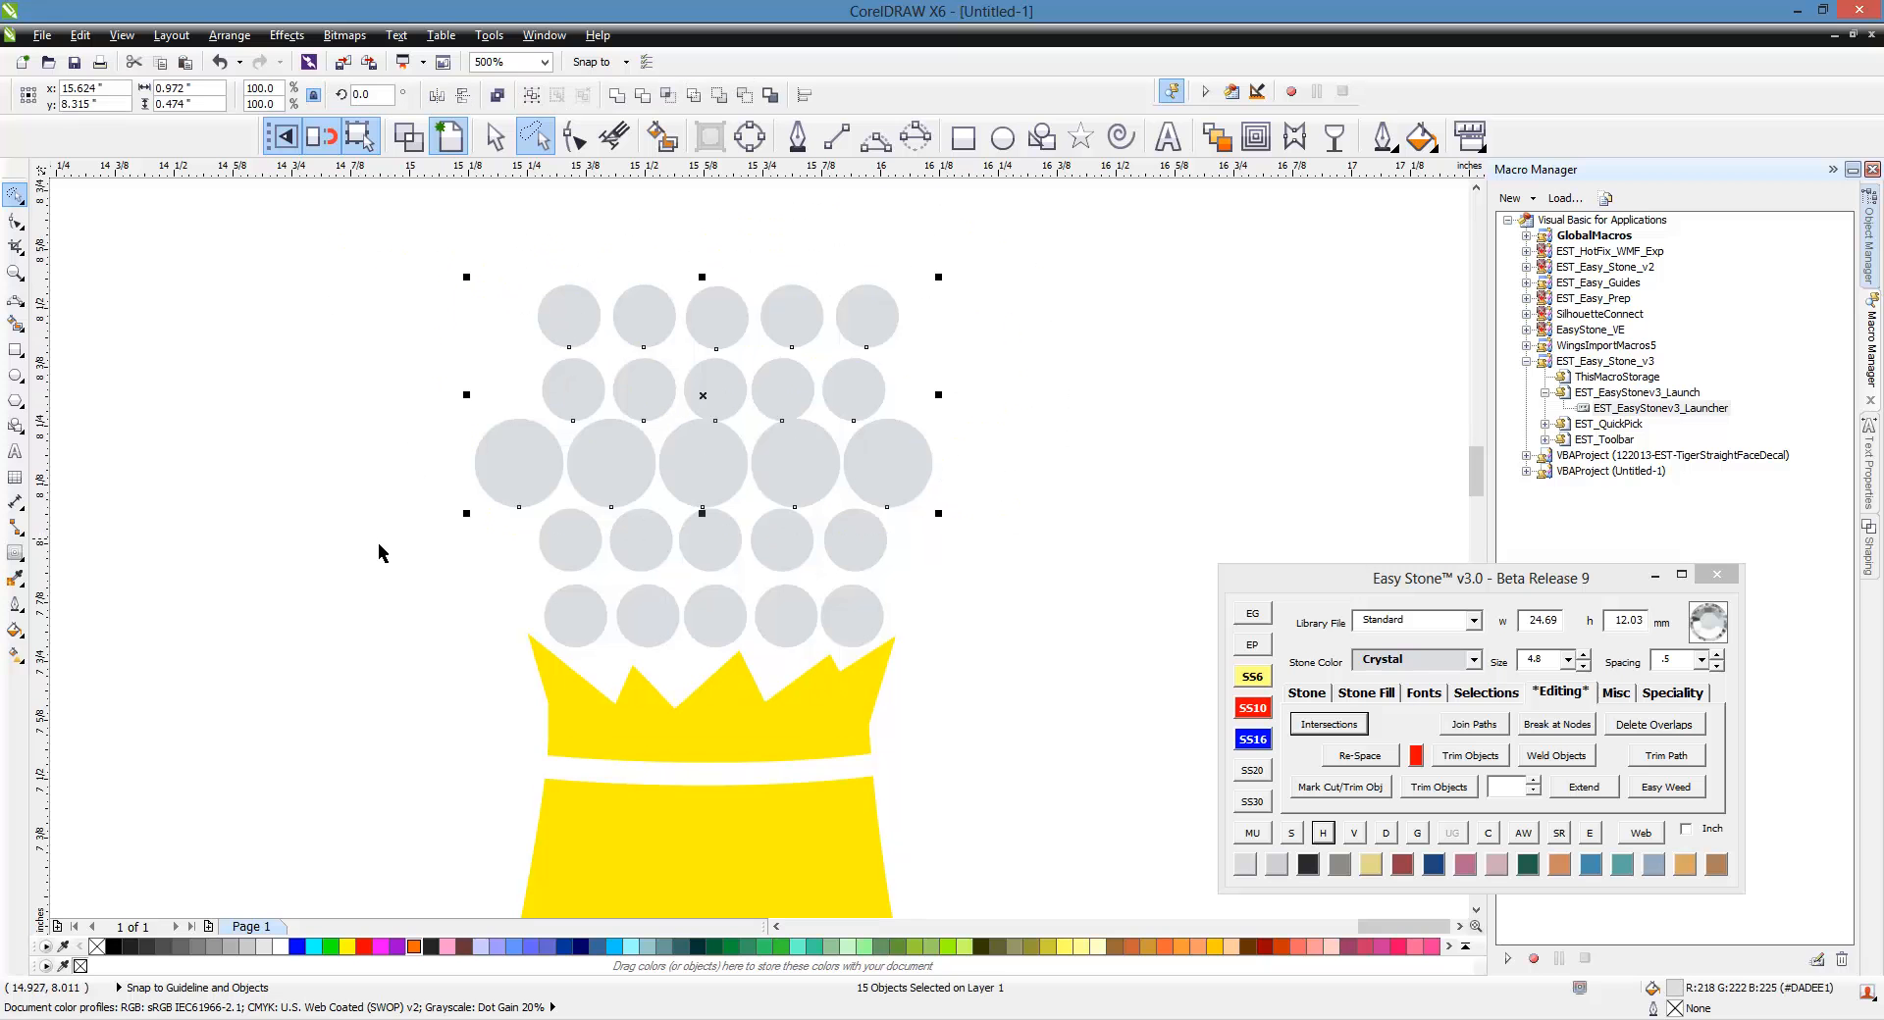
key(Right)
key(Right)
key(Up)
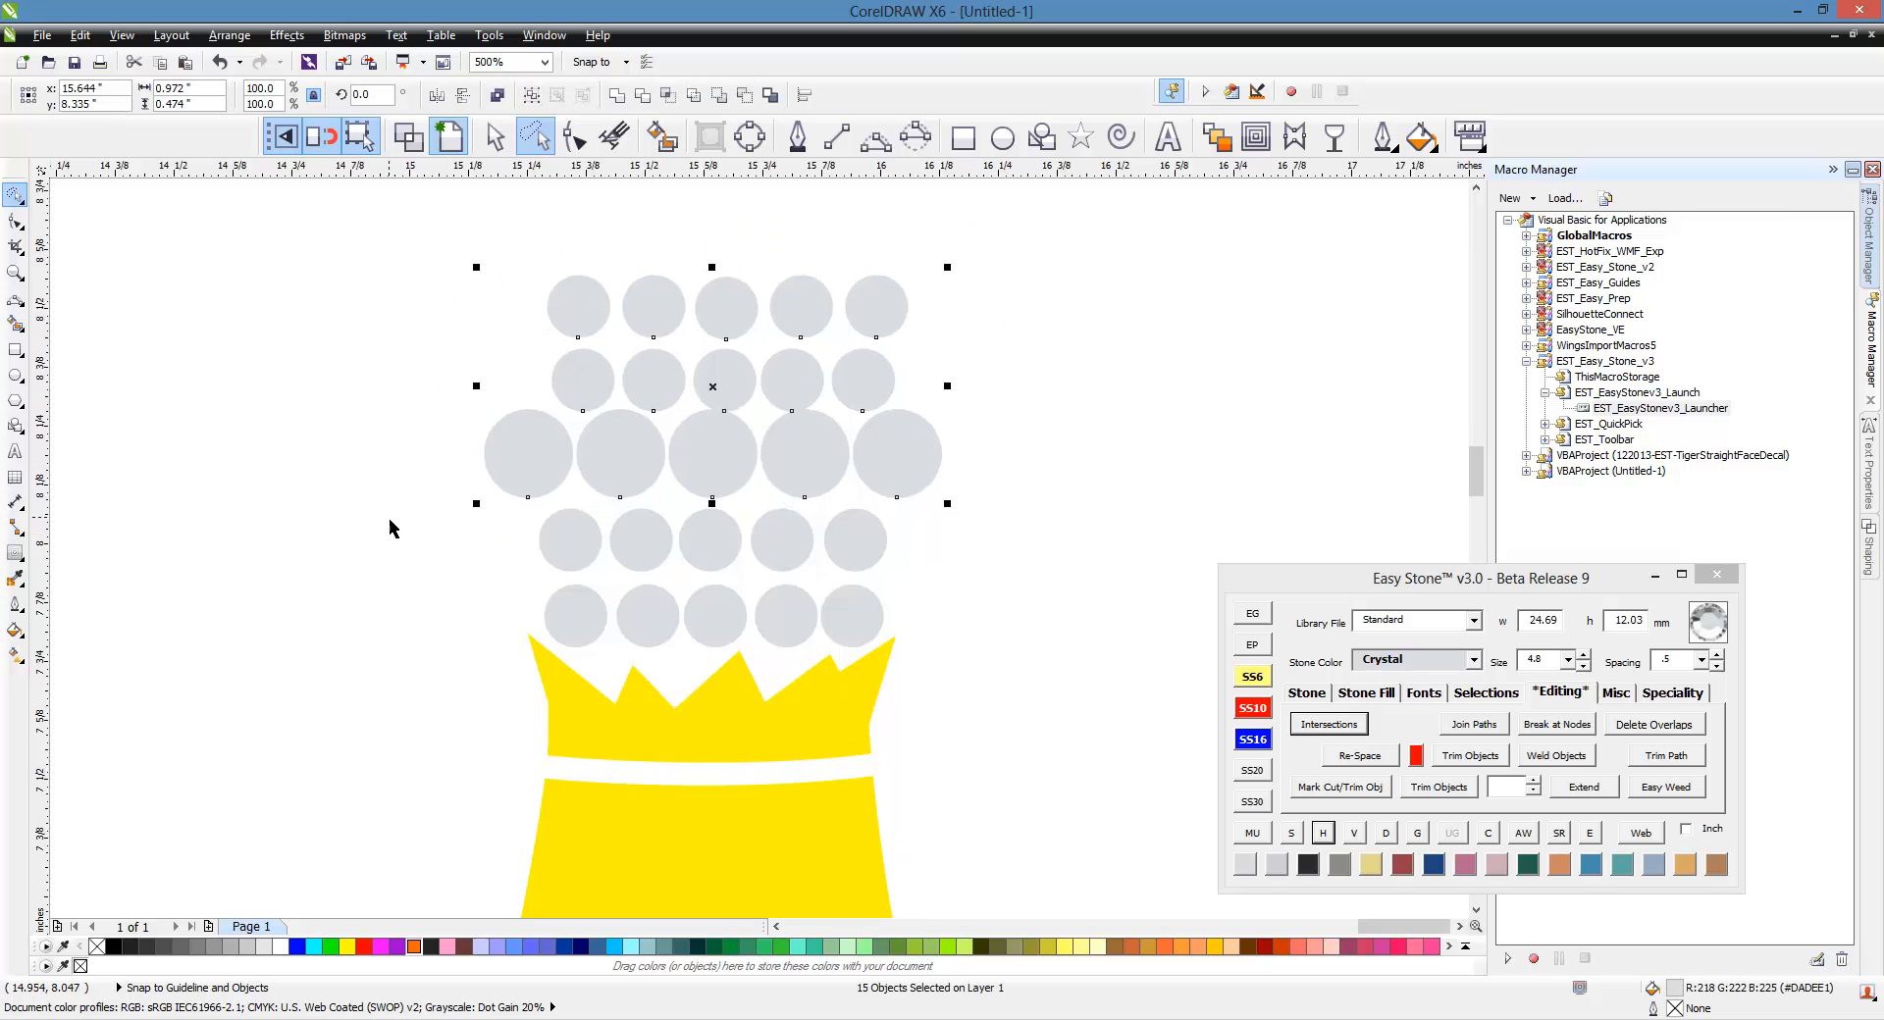
Step: Nudge the two rows above the SS16 row upward and back left to even the gaps and align with the lower rows
click(367, 565)
mouse_move(477, 242)
mouse_down()
mouse_move(743, 242)
mouse_move(1024, 274)
mouse_move(1009, 396)
mouse_move(903, 444)
mouse_move(571, 449)
mouse_move(439, 423)
mouse_up()
key(Up)
key(Up)
key(Up)
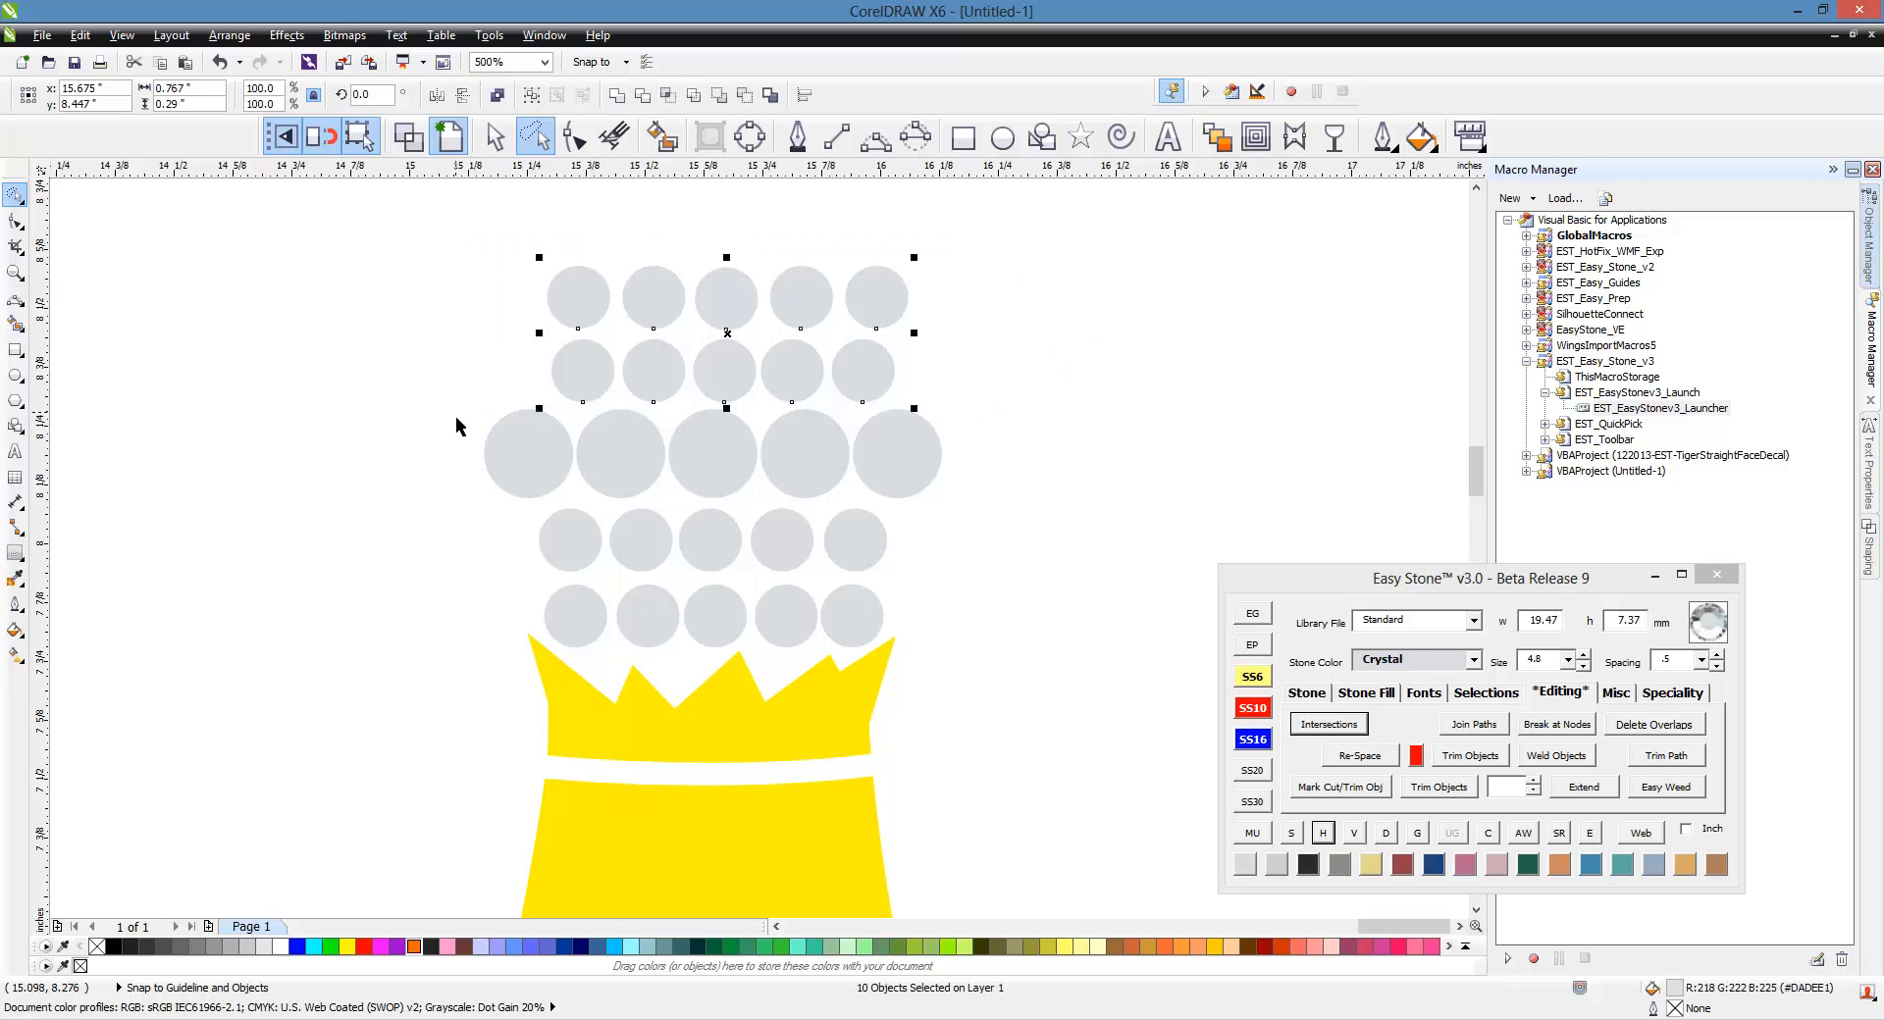
key(Left)
key(Left)
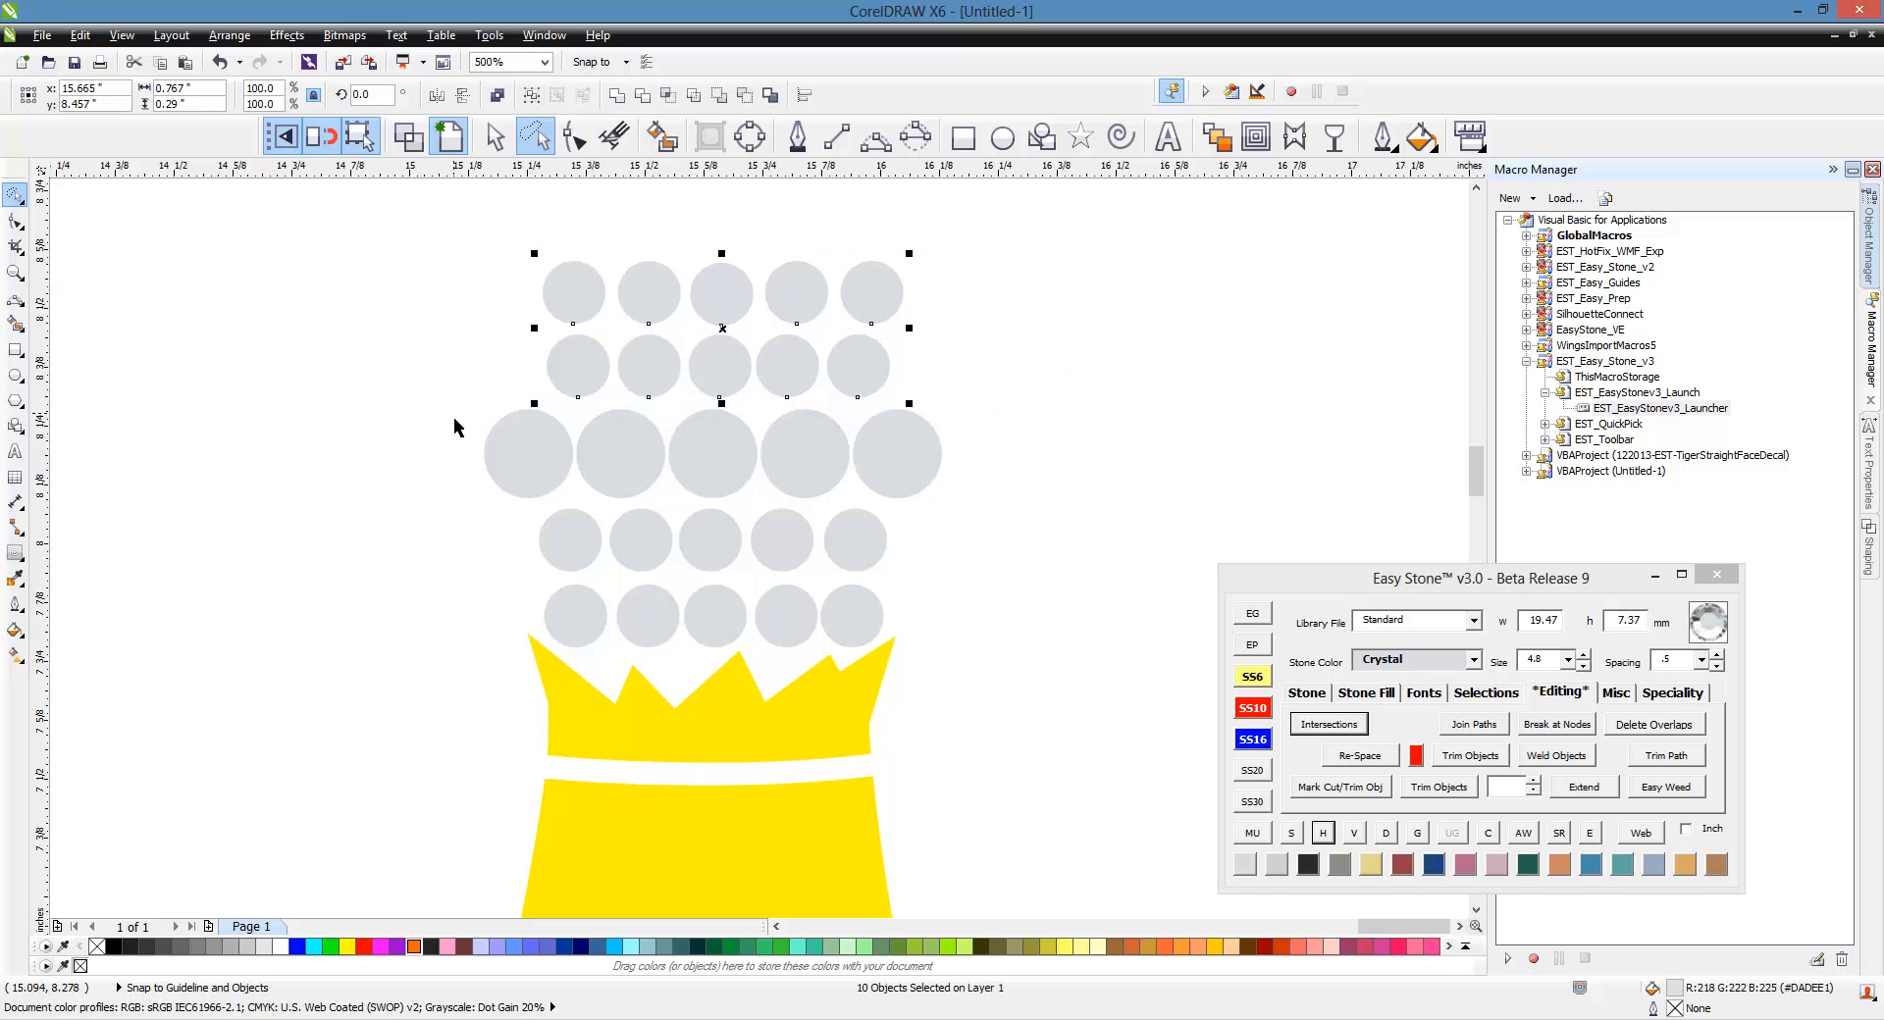
key(Escape)
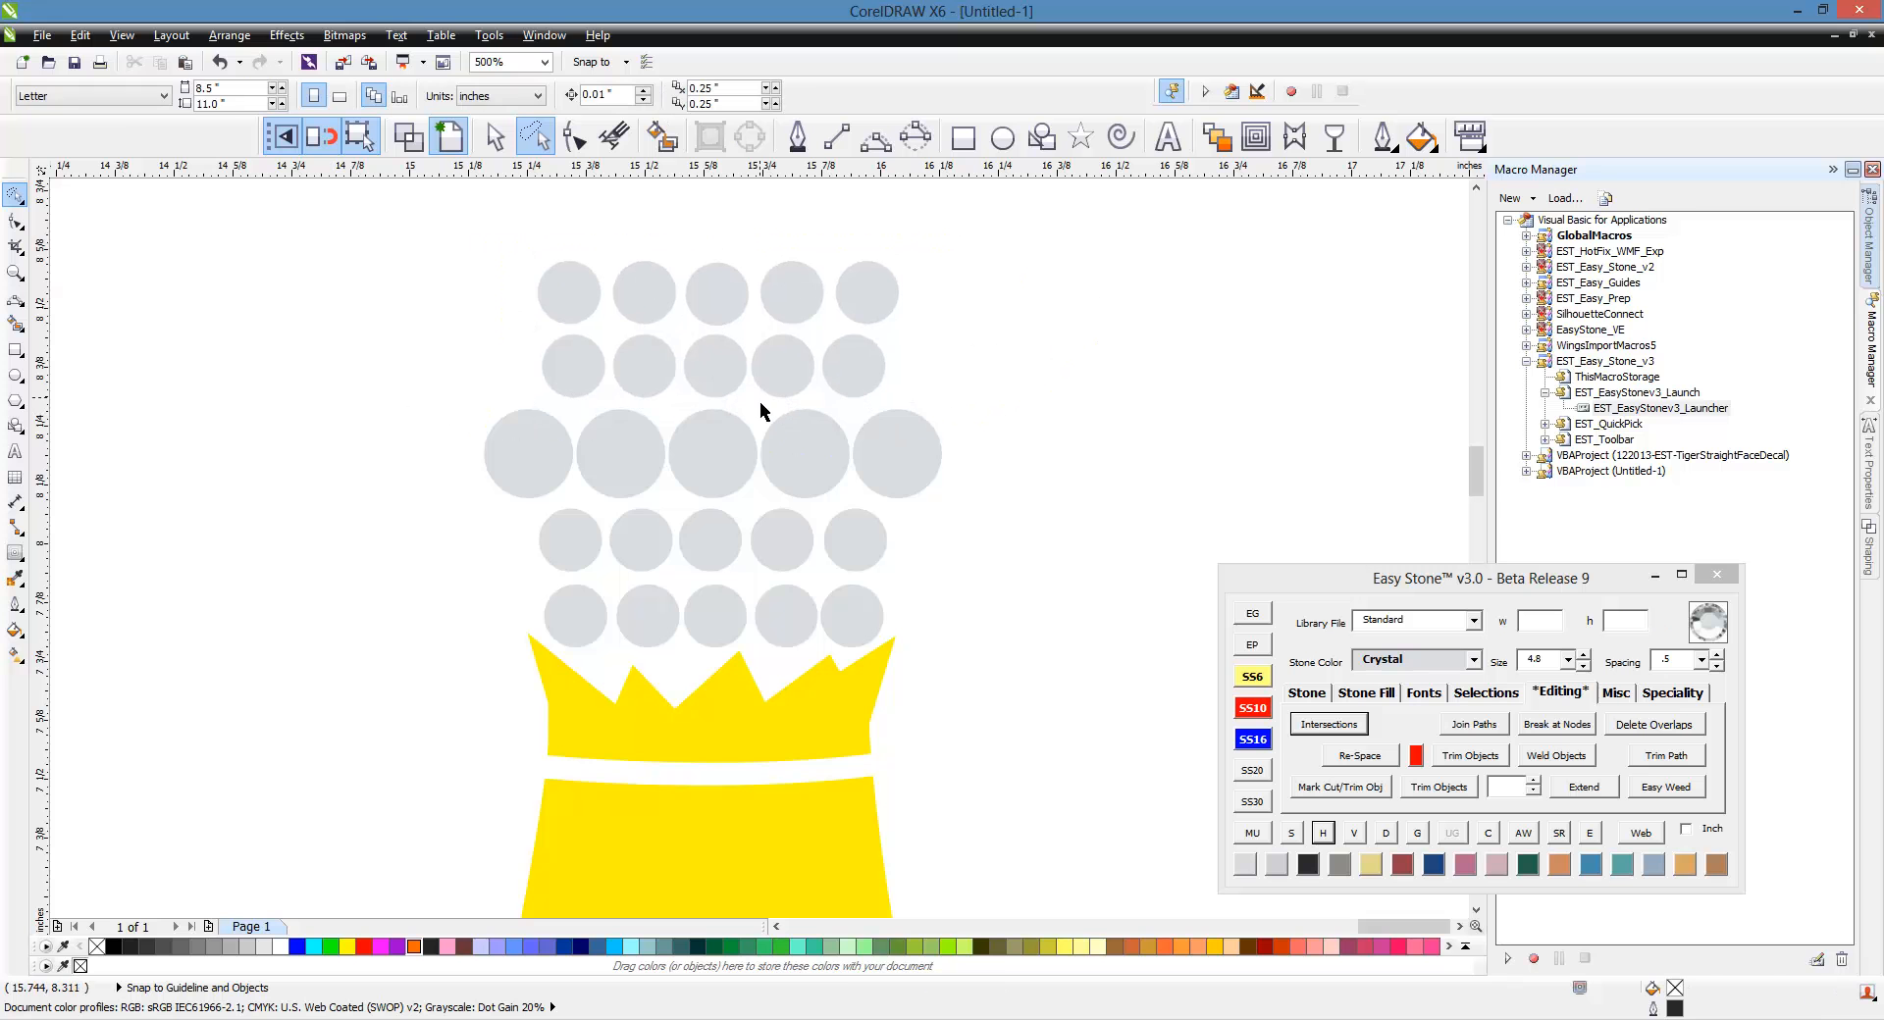
Step: Delete the right end stone of the SS16 row, move its neighbour outward and bring the left end stone slightly inward
scroll(916, 471, up, 1)
scroll(706, 467, down, 1)
scroll(685, 449, up, 1)
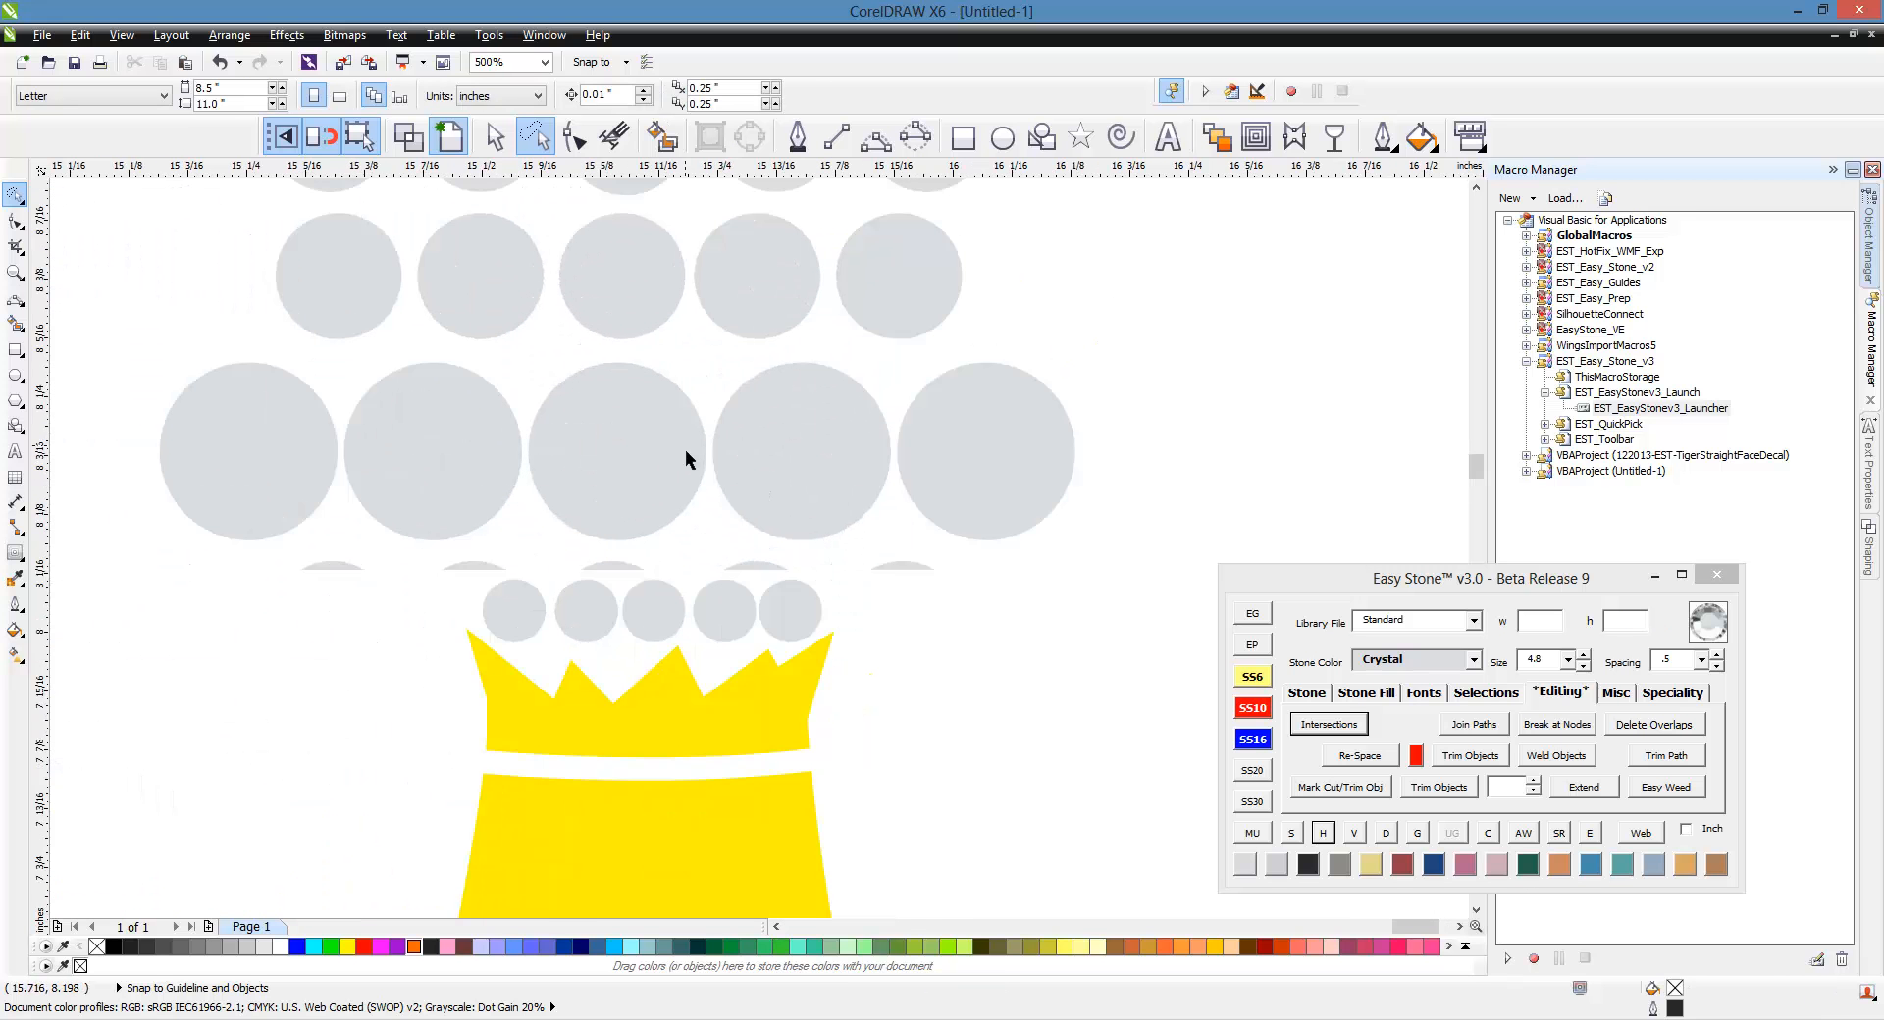
click(992, 472)
key(Delete)
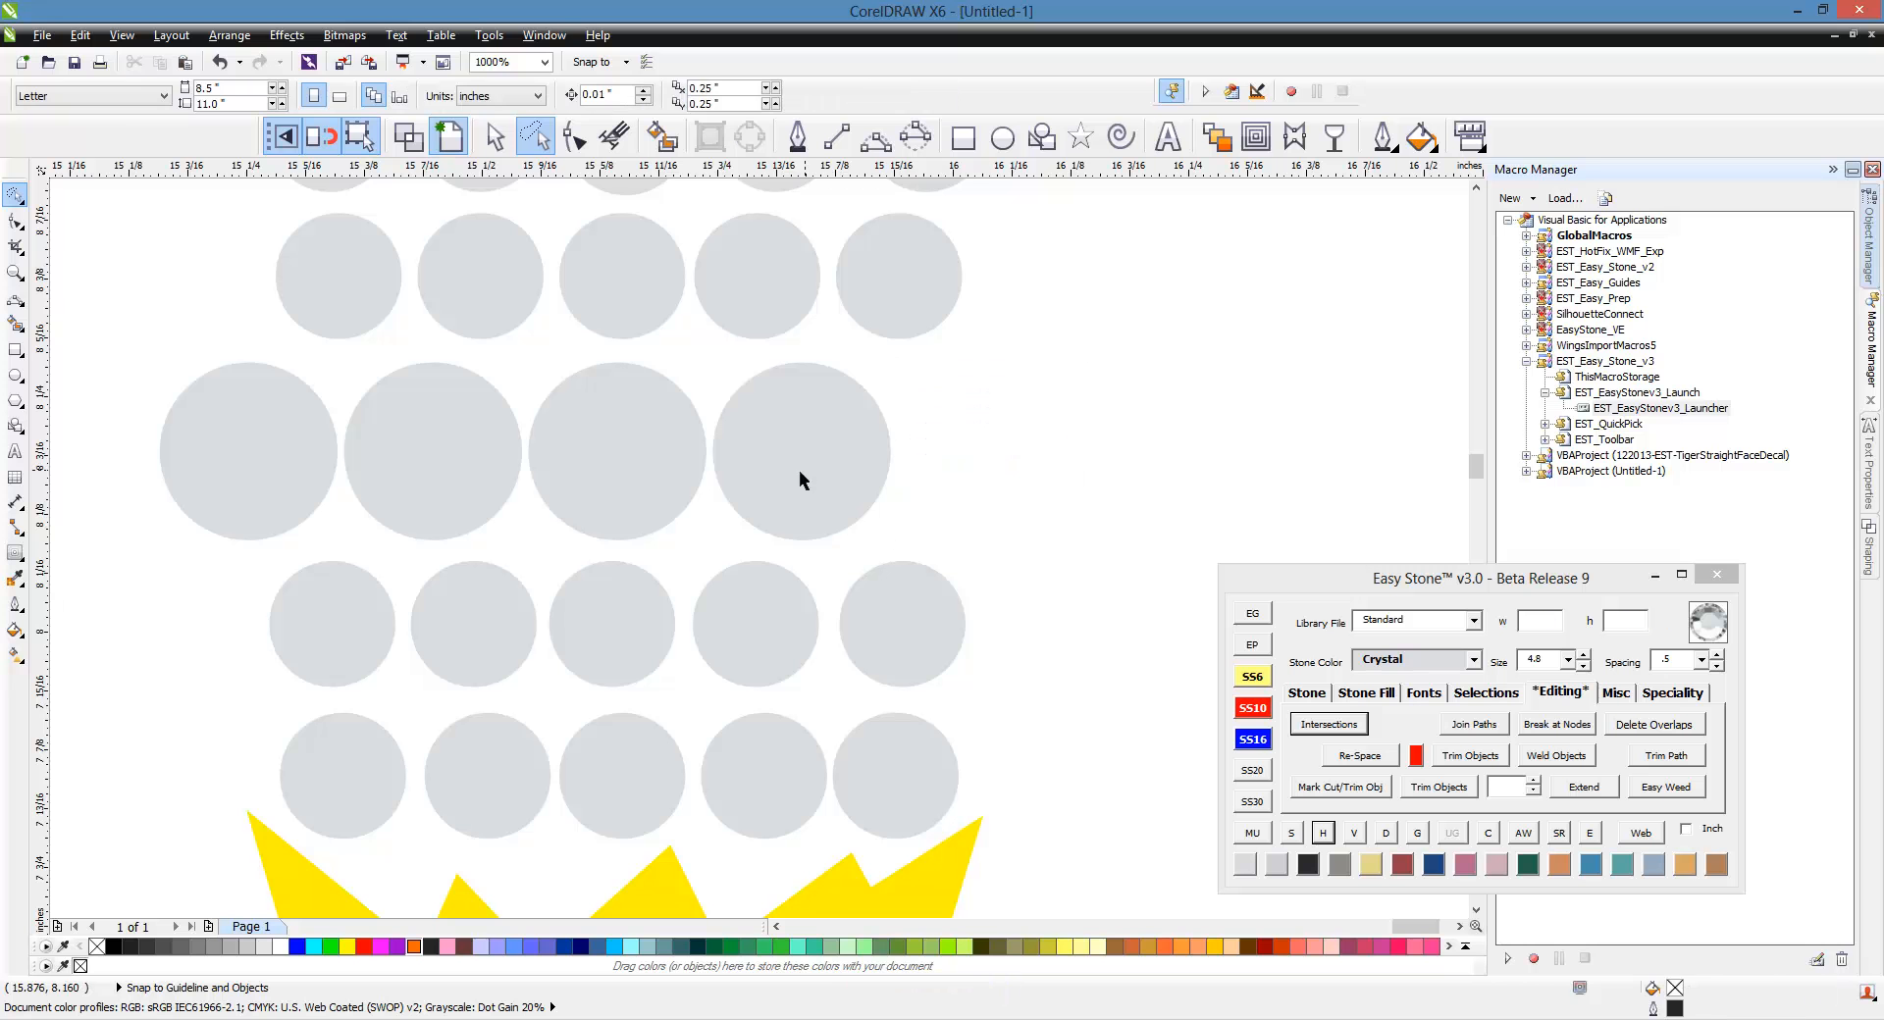
drag(798, 469, 929, 469)
mouse_move(296, 467)
mouse_down()
mouse_move(353, 471)
mouse_move(320, 467)
mouse_up()
scroll(510, 422, down, 1)
key(Escape)
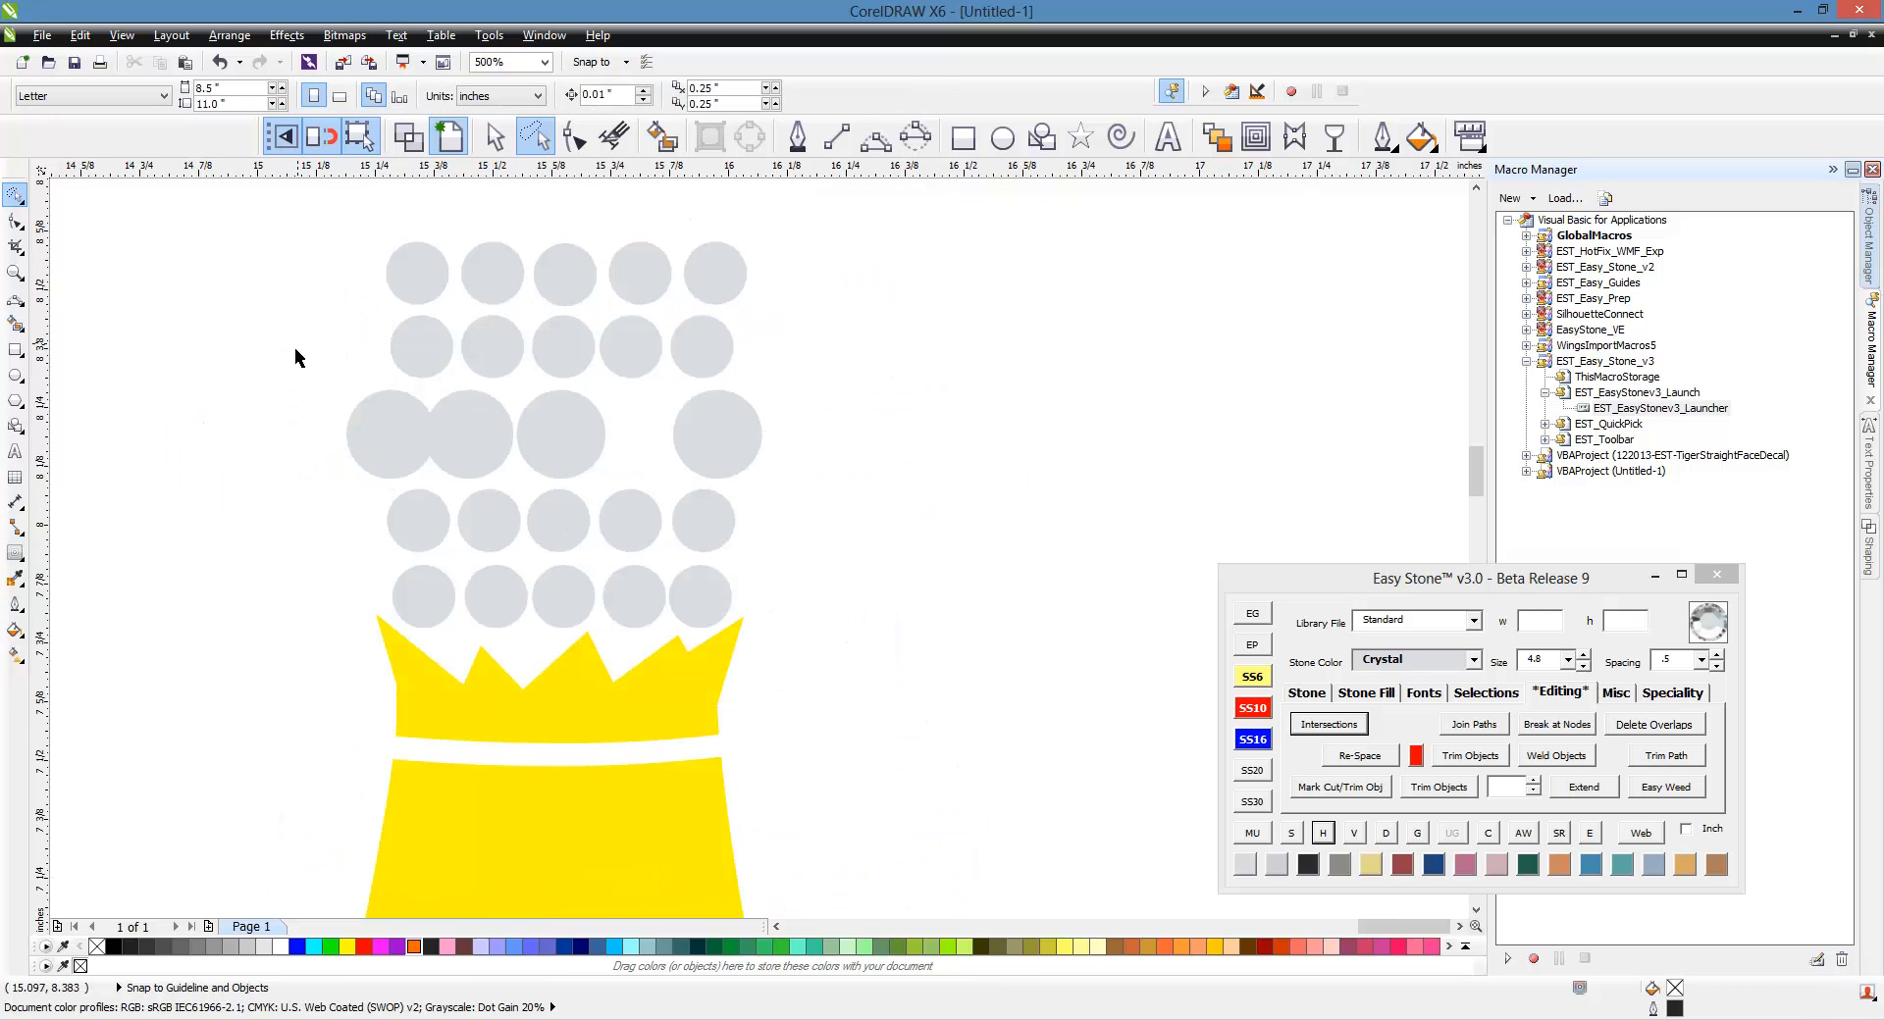
Step: Distribute the four remaining stones of the SS16 row evenly horizontally
mouse_move(294, 347)
mouse_down()
mouse_move(906, 420)
mouse_move(539, 520)
mouse_move(299, 412)
mouse_up()
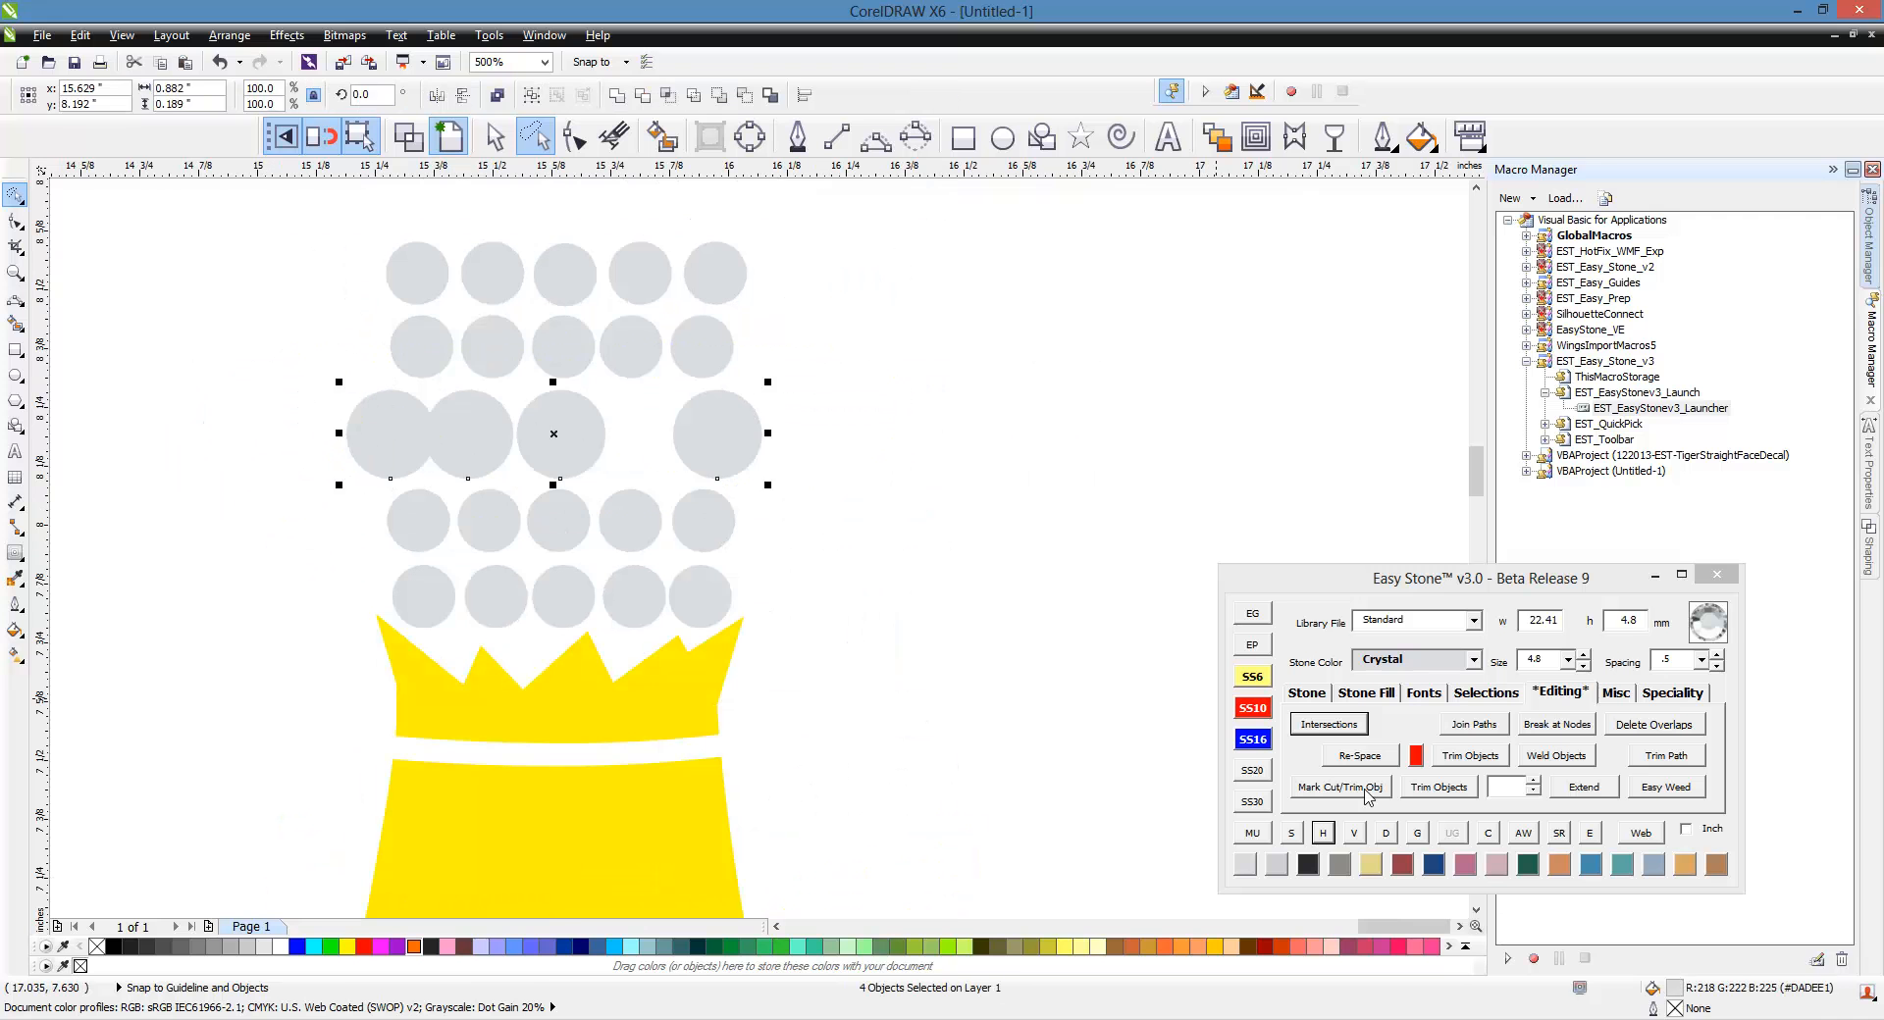
click(1320, 830)
click(1034, 586)
scroll(823, 432, down, 1)
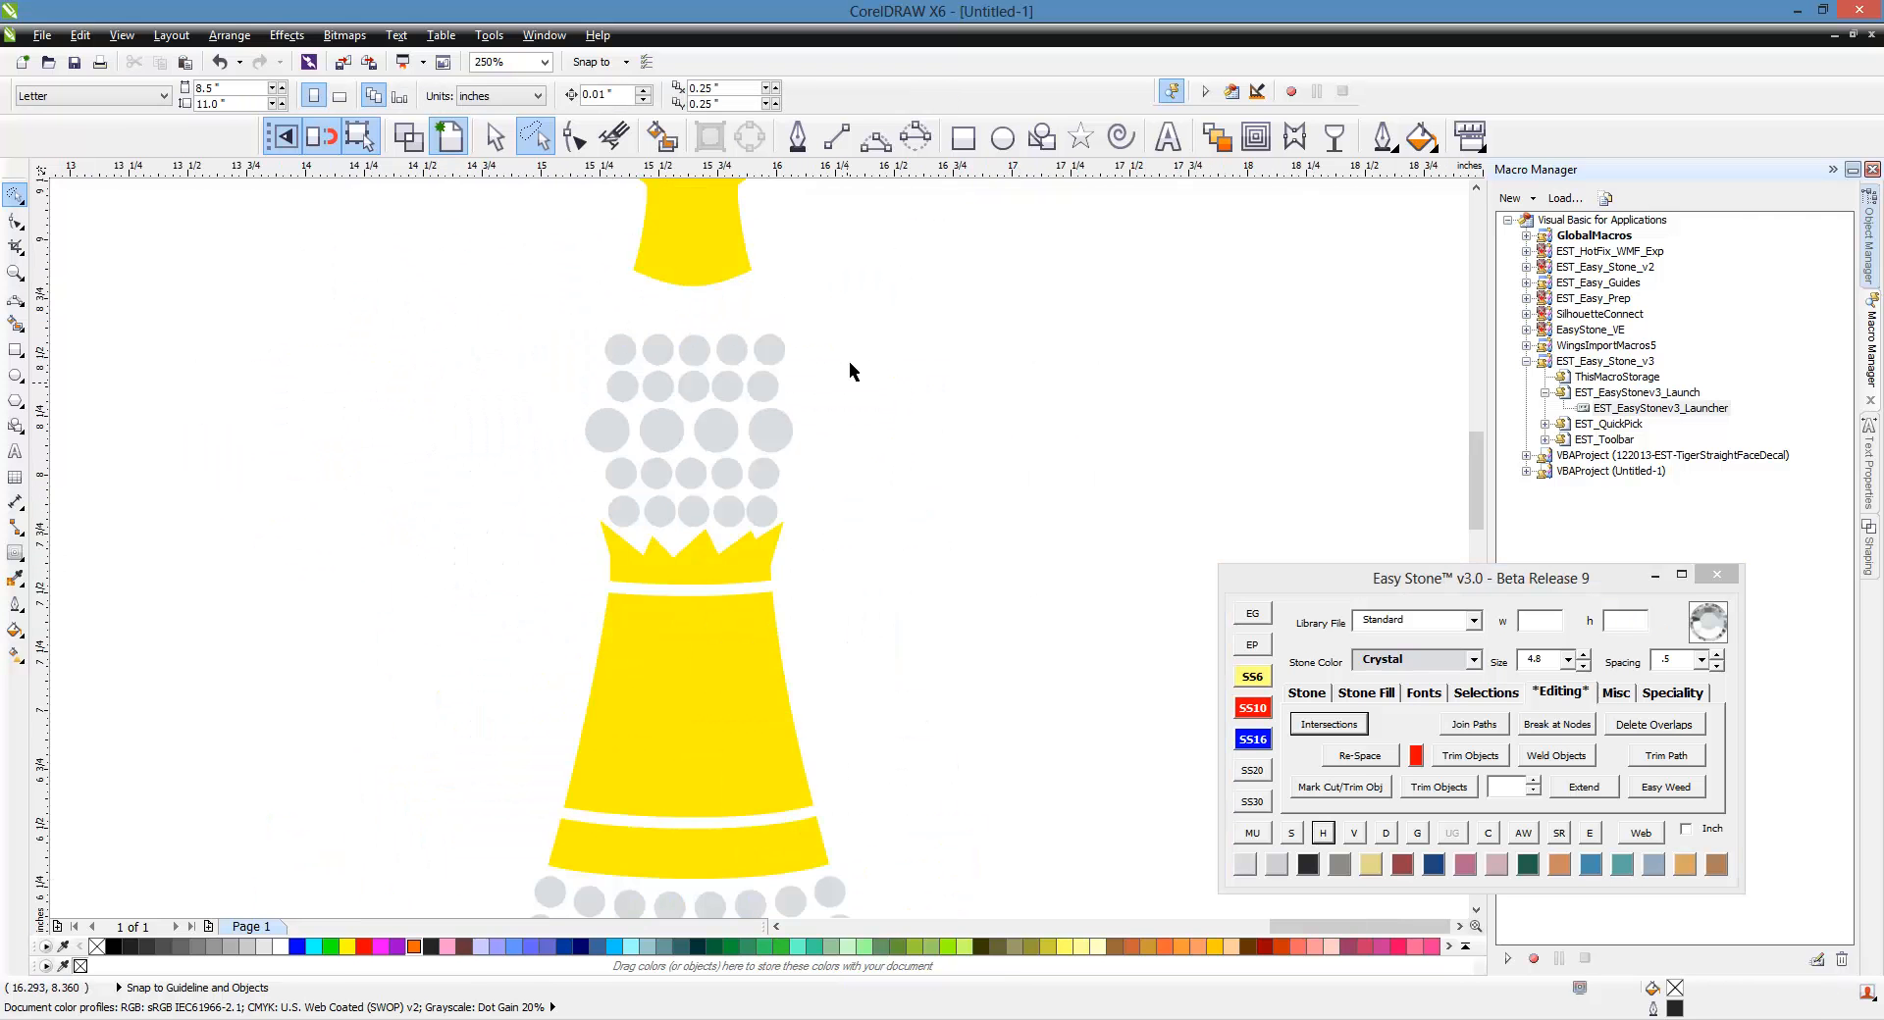
scroll(609, 399, down, 2)
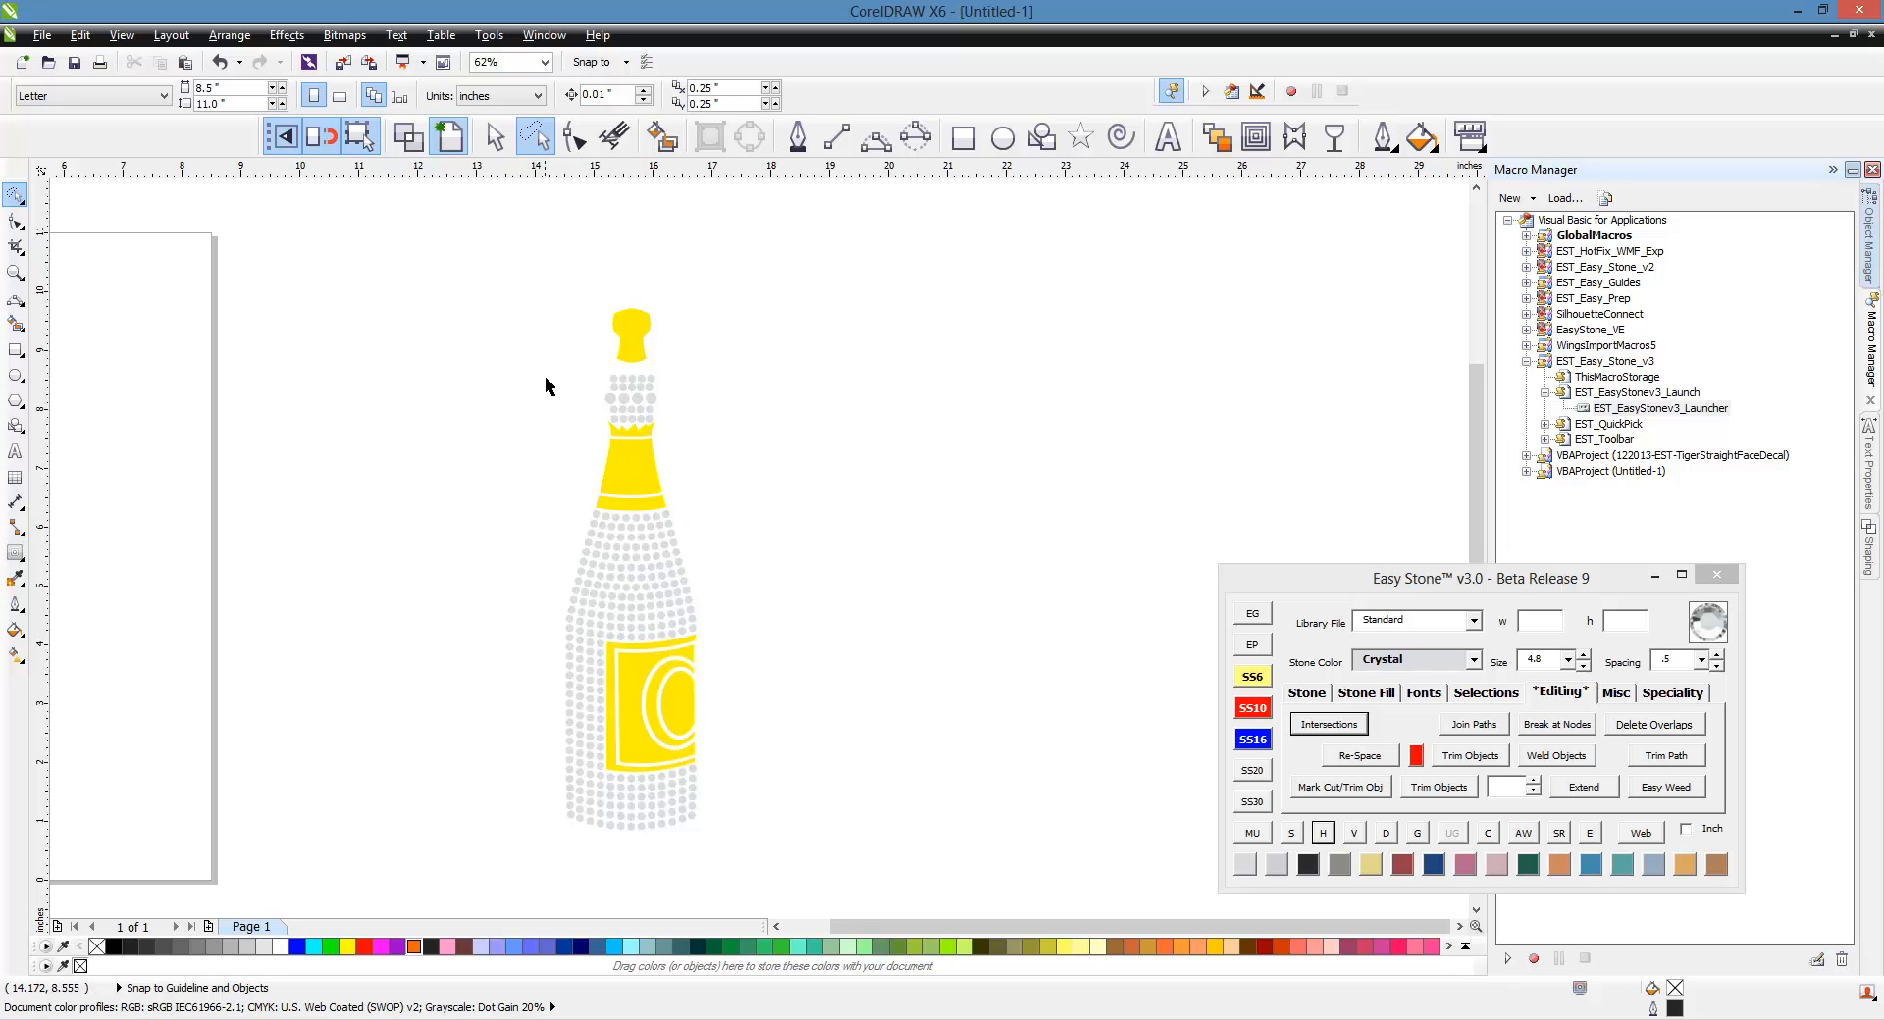
Step: Select the entire bottle design to examine its overall size, then clear the selection
click(494, 137)
drag(462, 263, 795, 871)
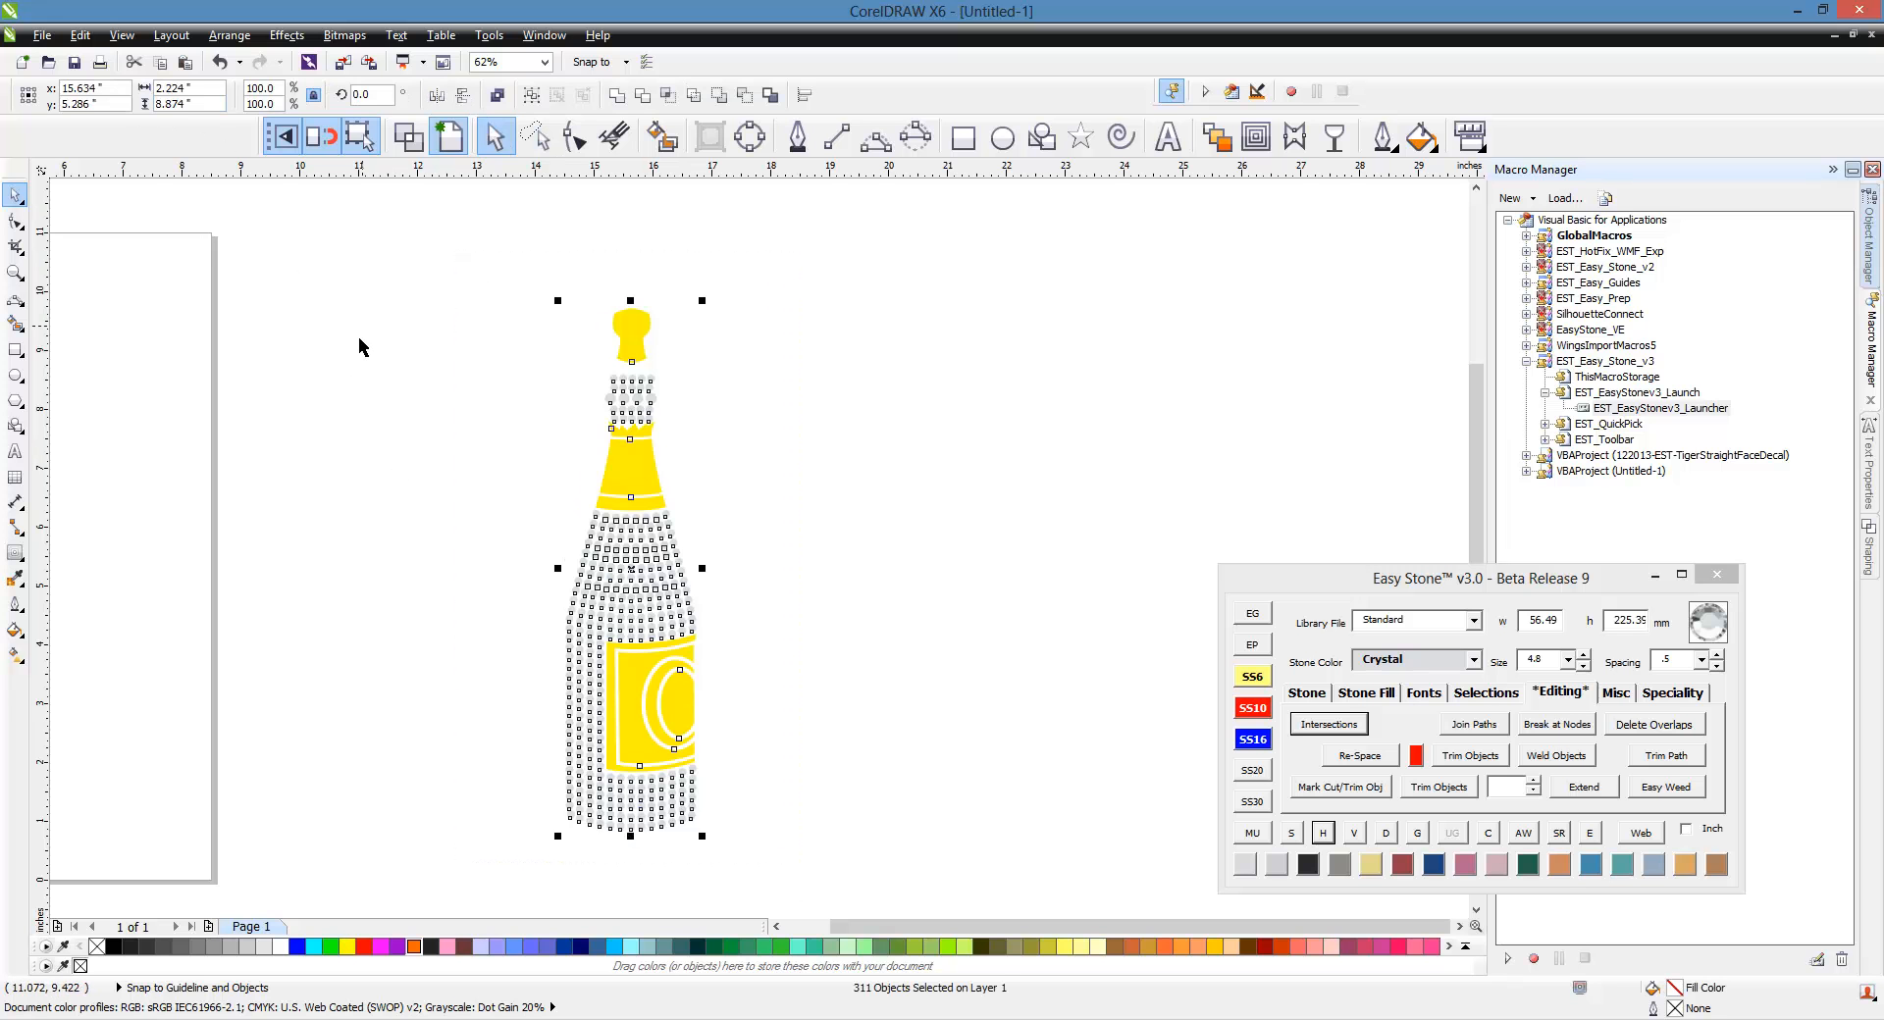
click(451, 481)
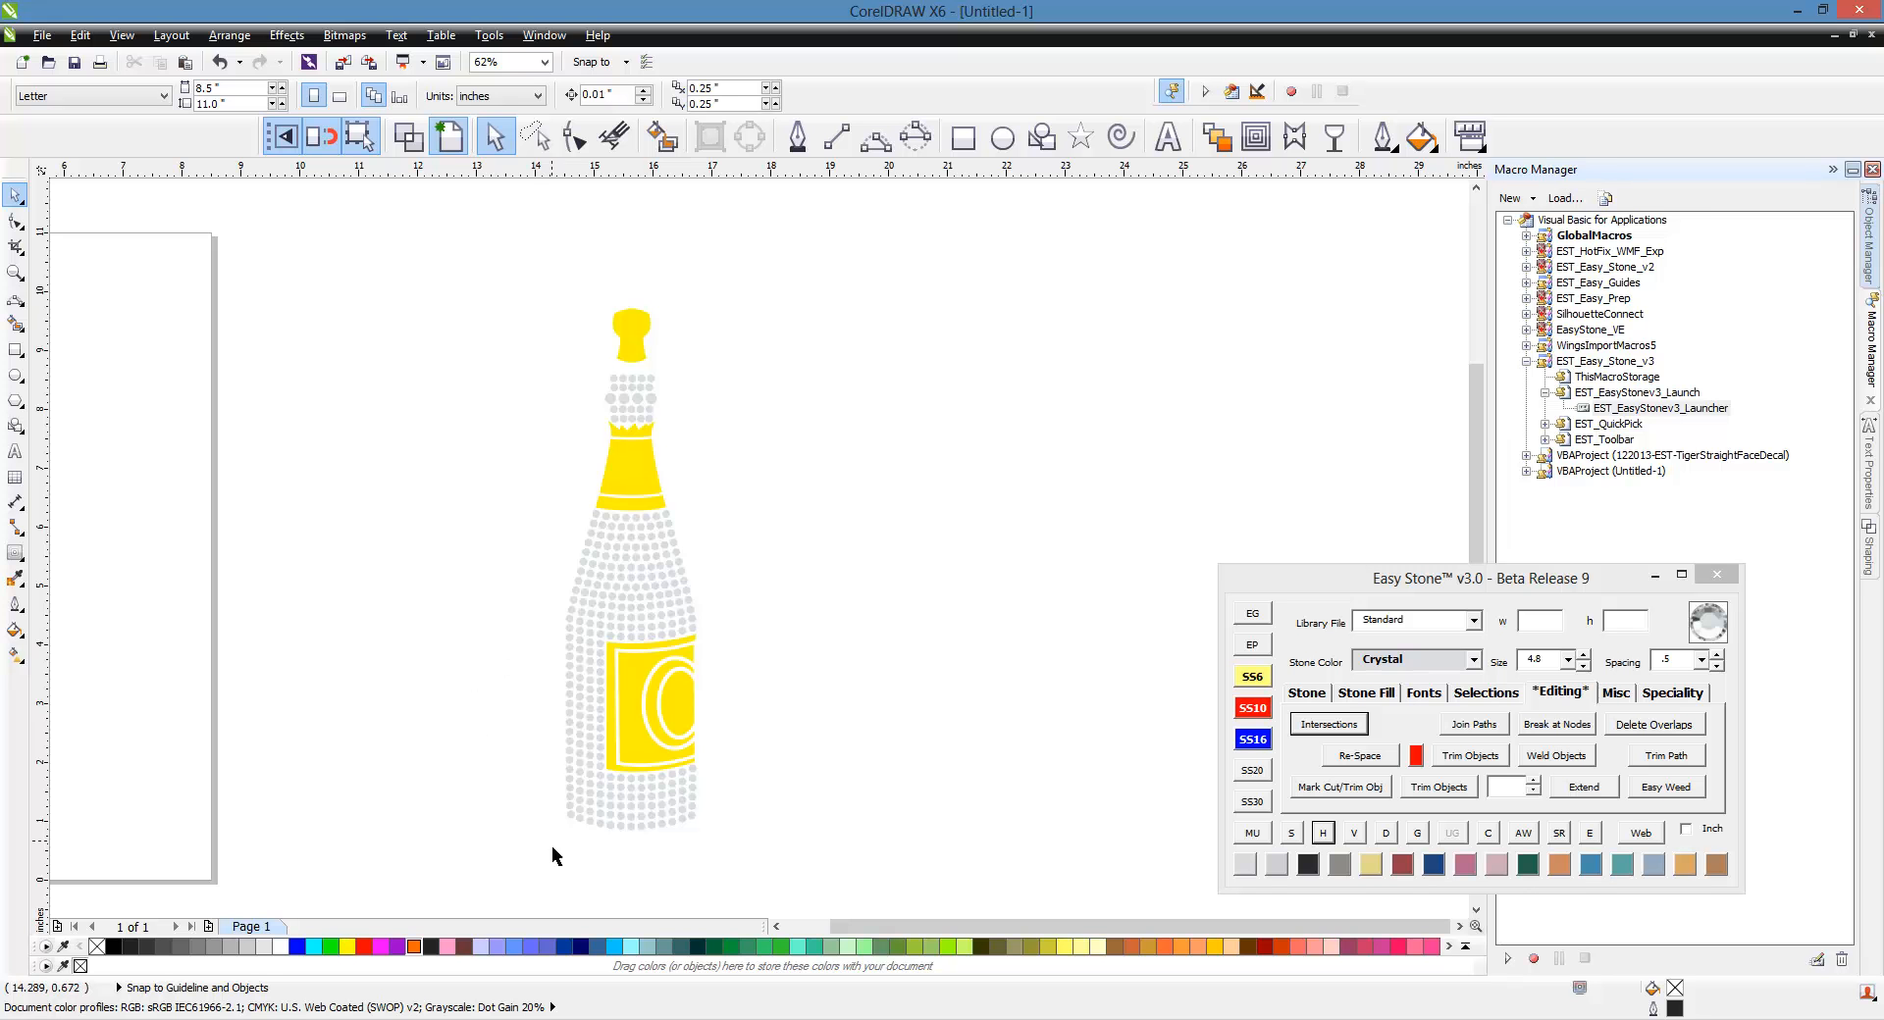
Step: Place horizontal guidelines at the label's upper and lower right corners and a vertical guideline along the body stones' left edge
scroll(552, 846, up, 2)
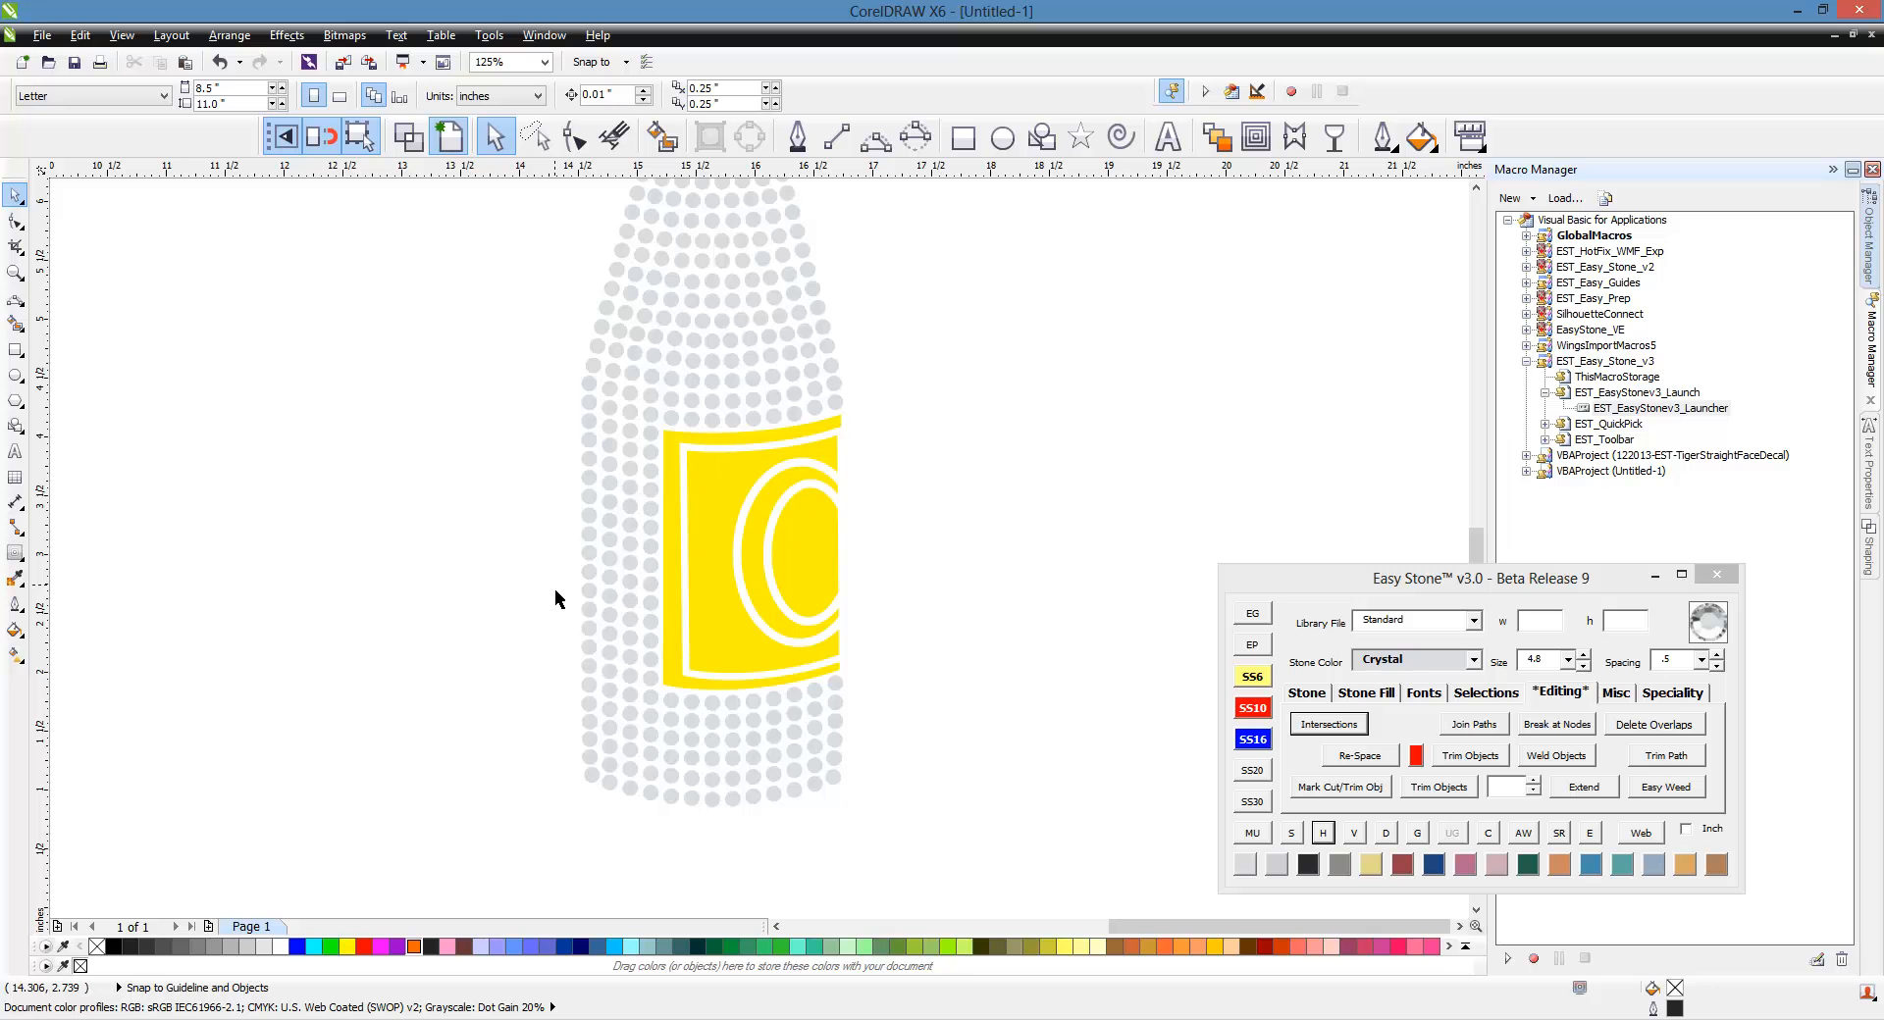
drag(843, 177, 844, 420)
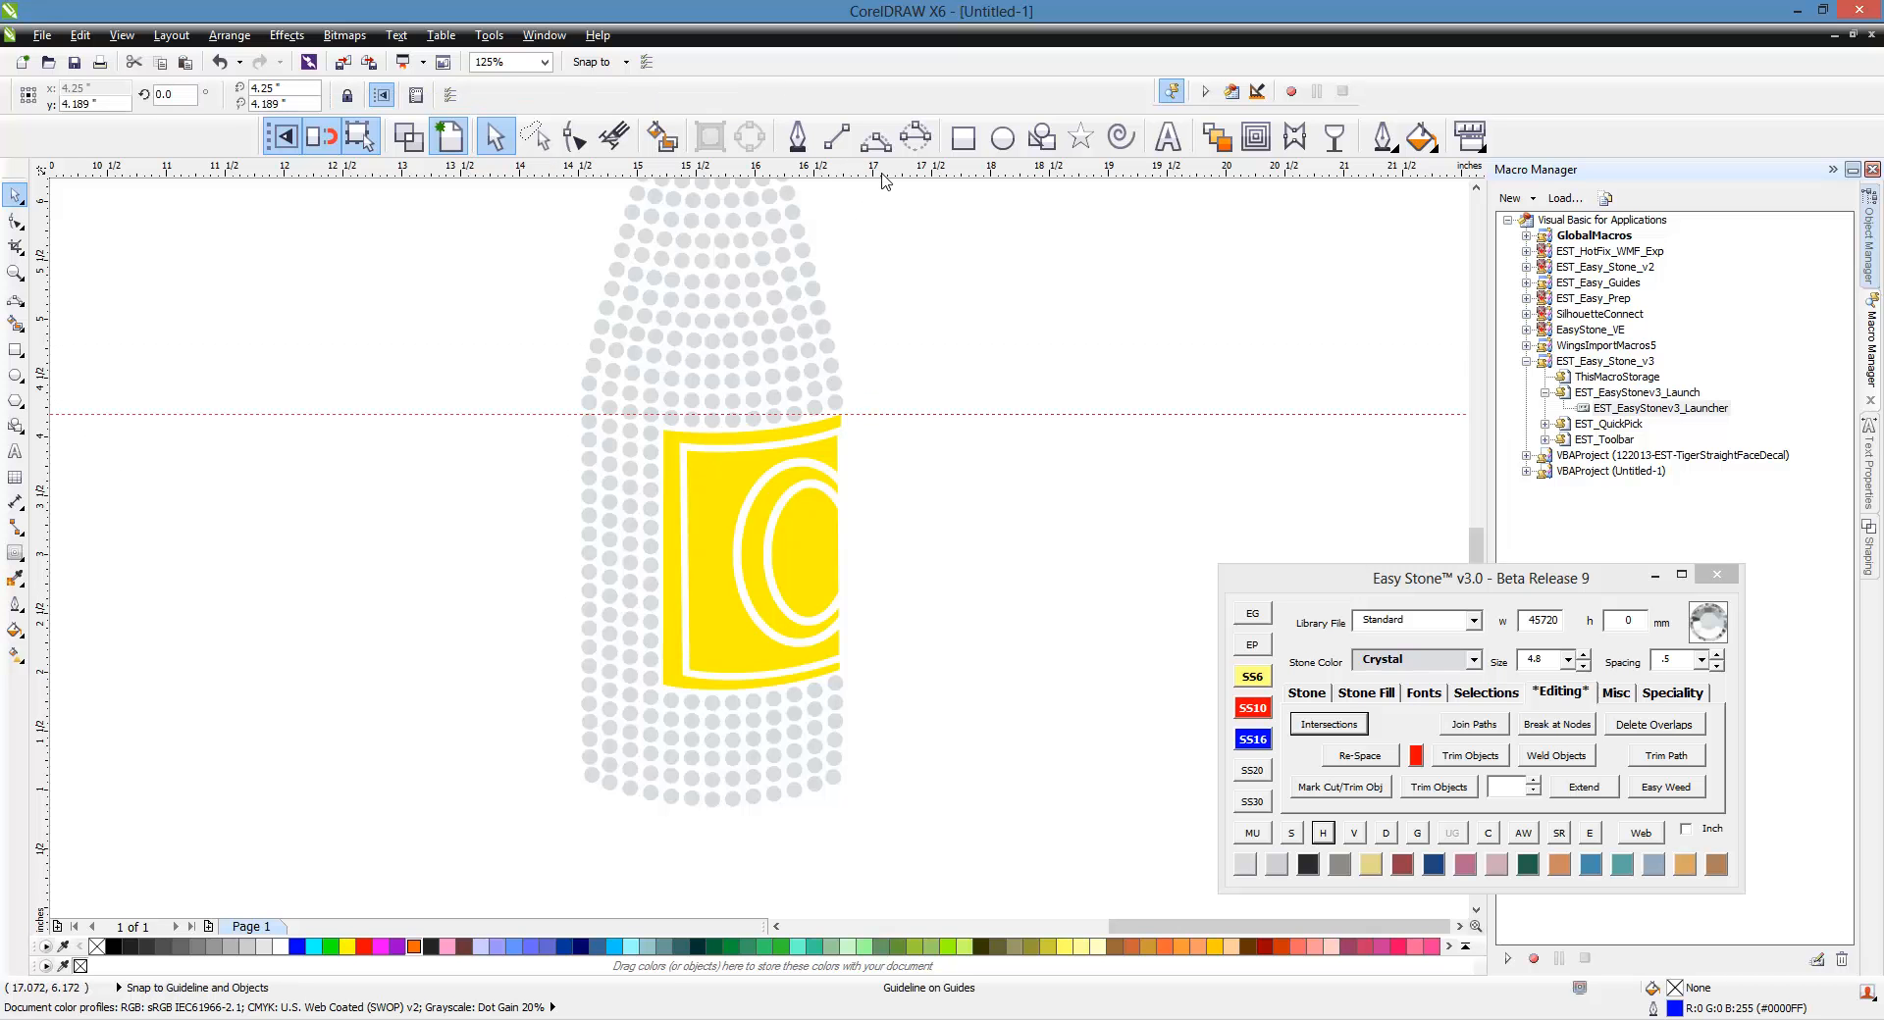
drag(885, 172, 841, 675)
scroll(544, 441, up, 1)
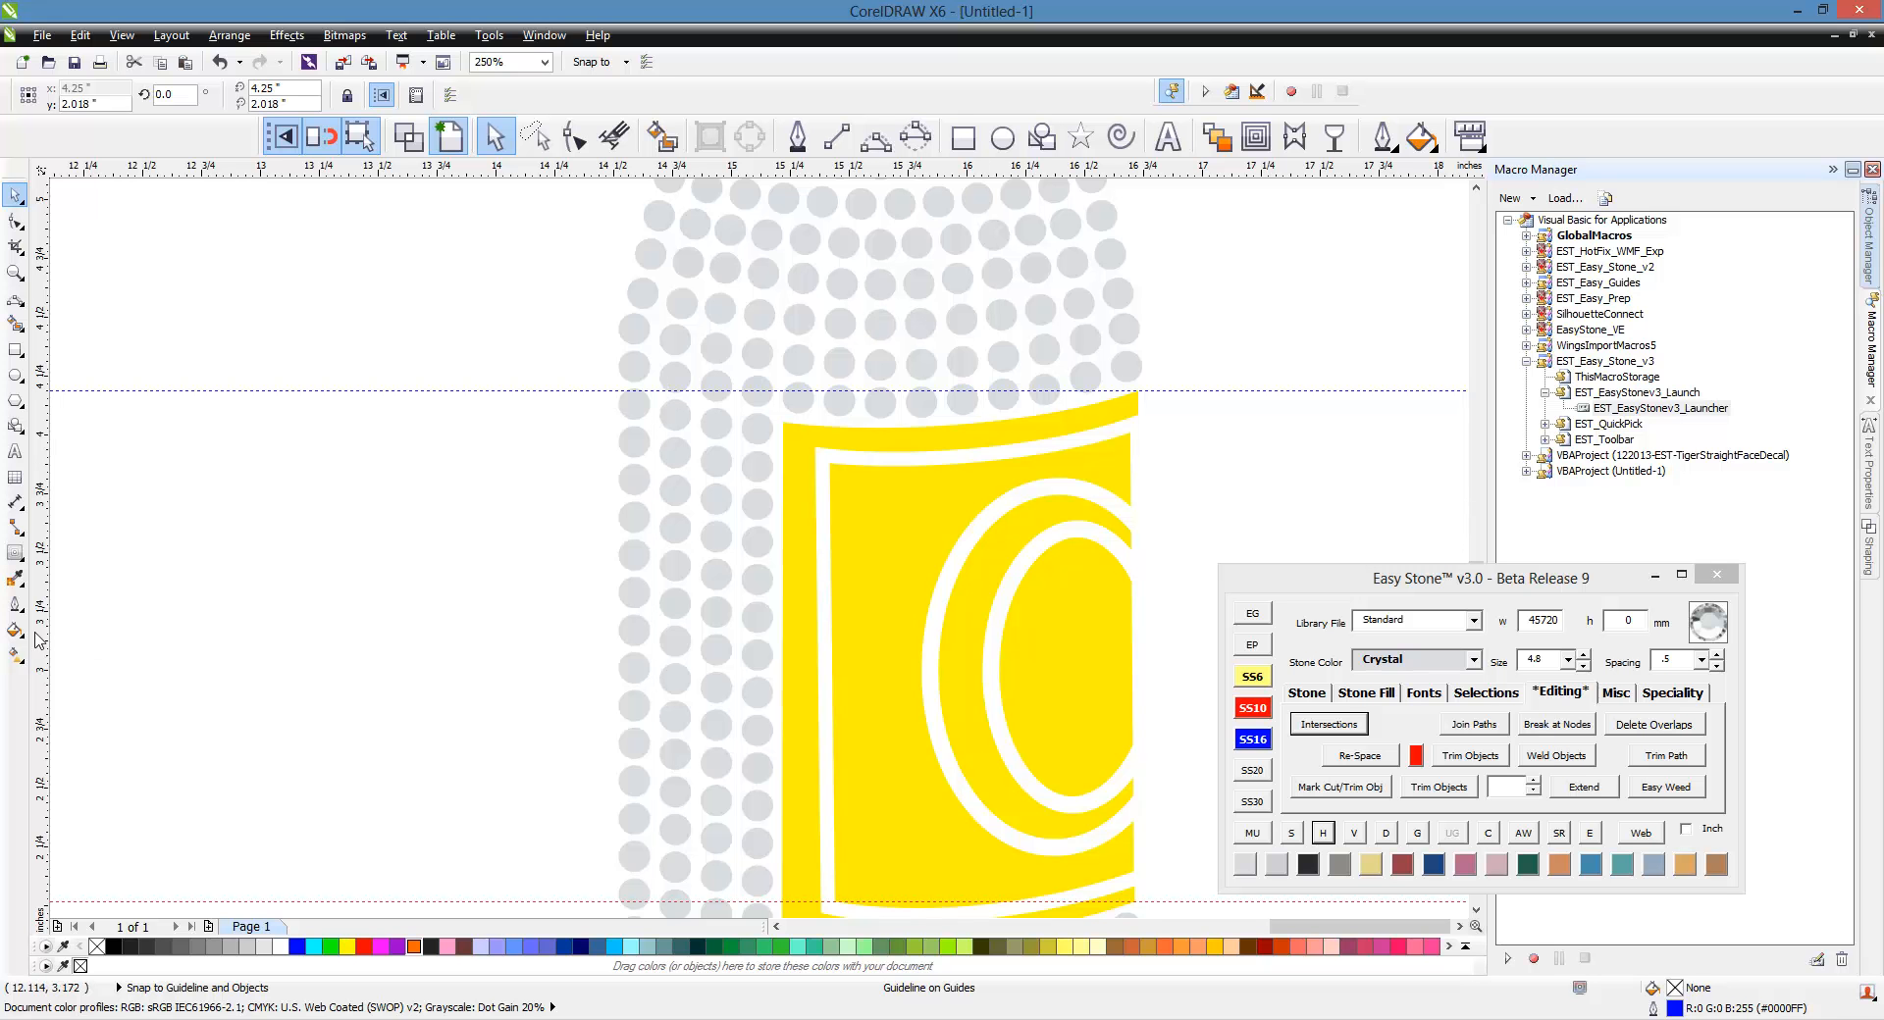
drag(171, 670, 622, 634)
scroll(491, 495, down, 2)
scroll(491, 495, up, 2)
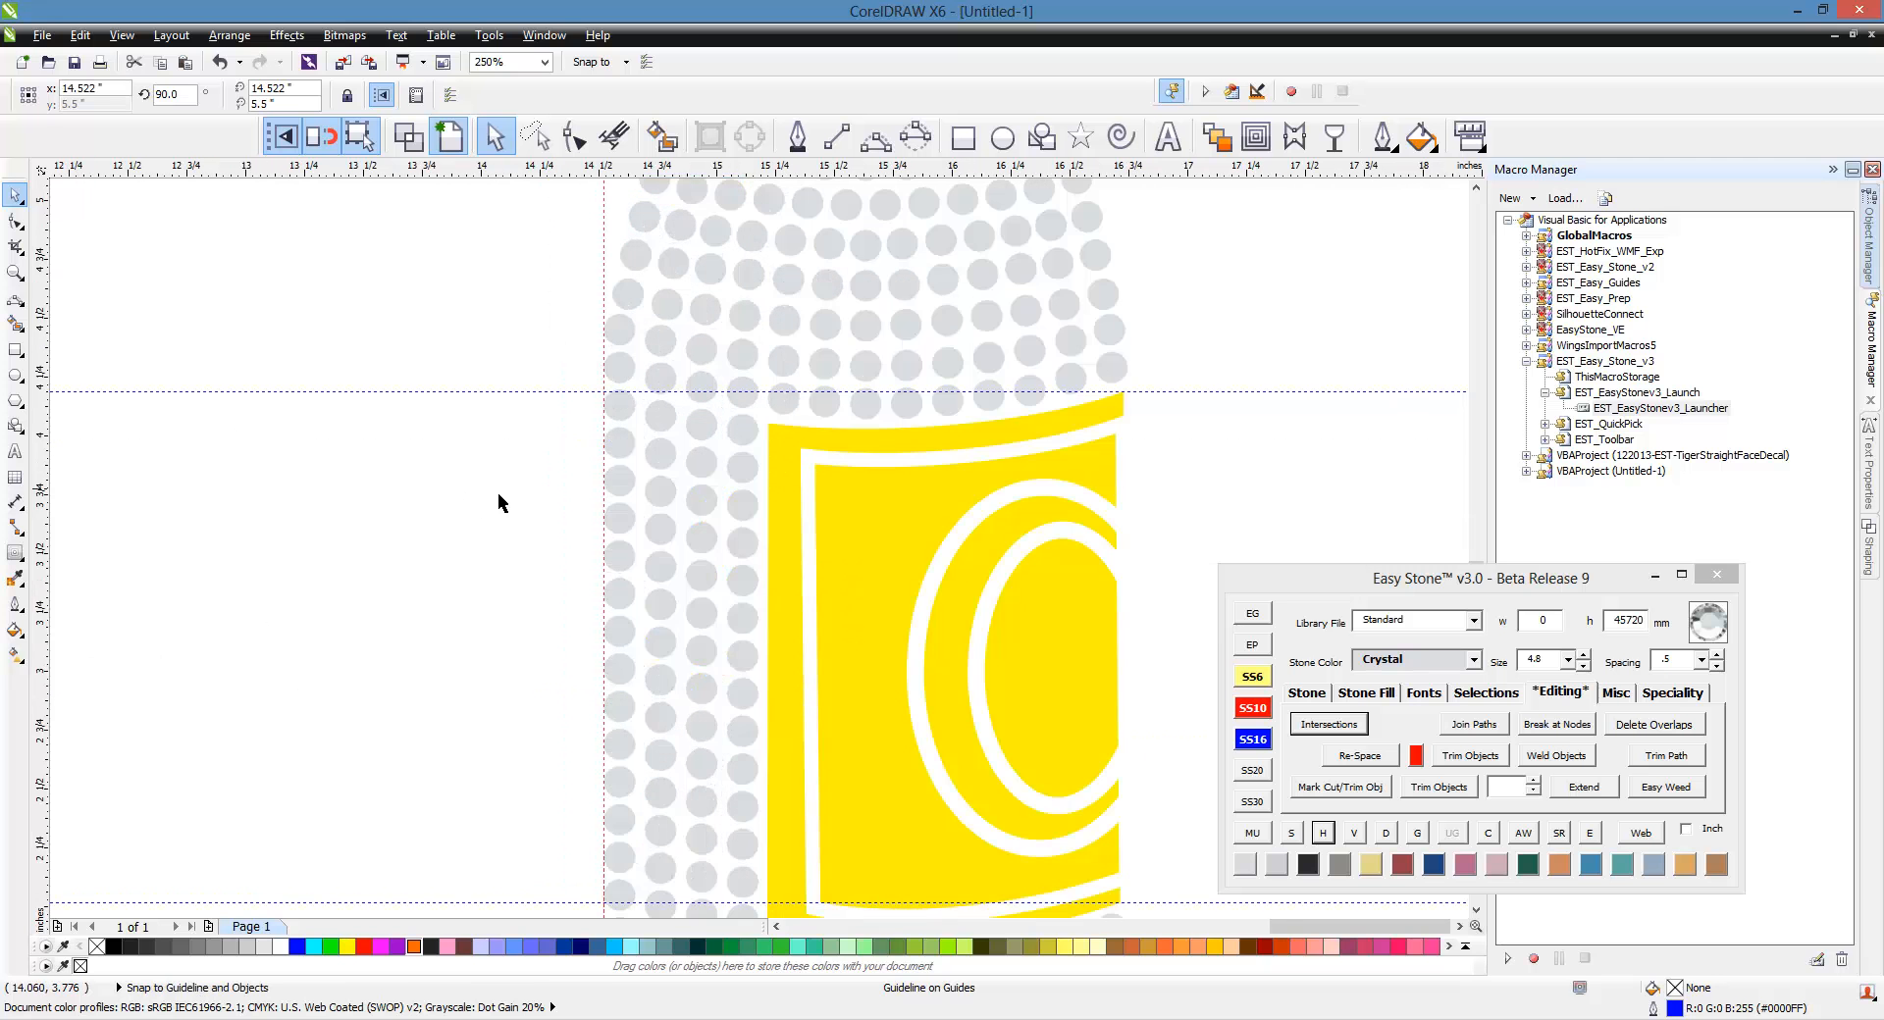
scroll(707, 390, down, 2)
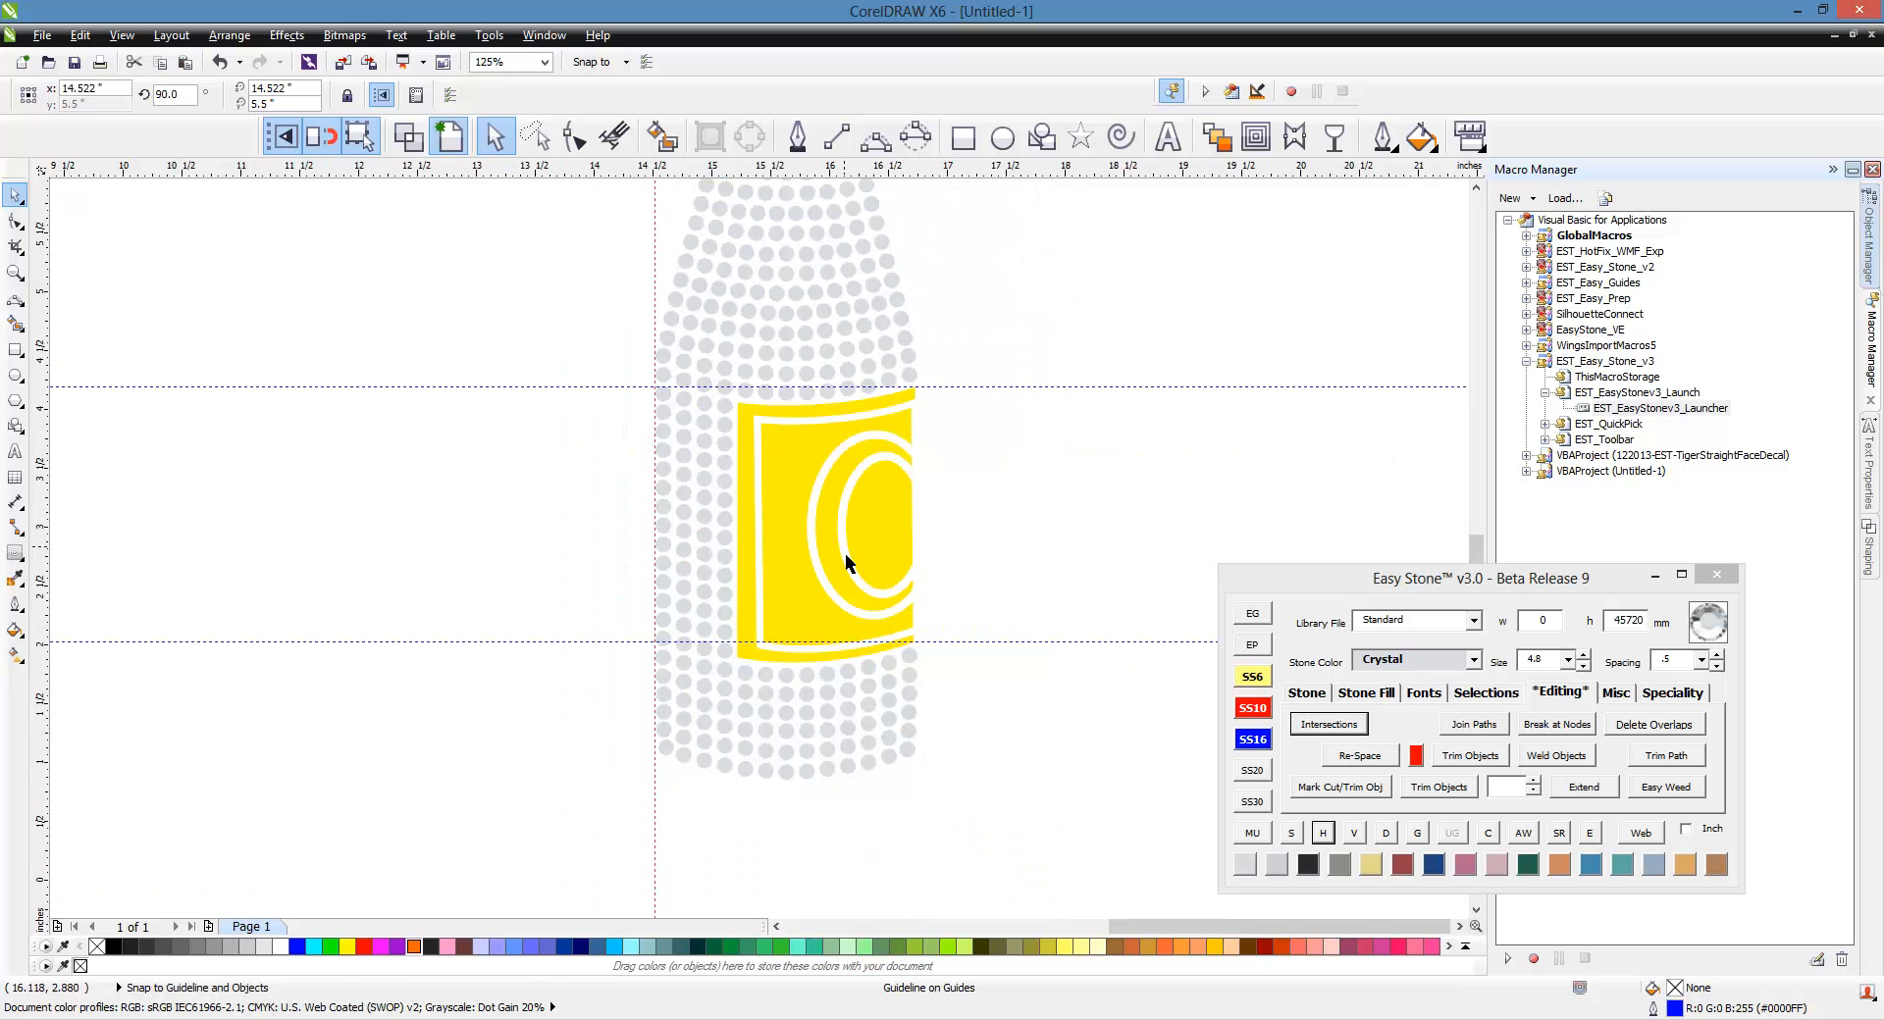
Step: Draw a 3-point curve about 2.19" wide along the label's bottom edge, from its right corner to the vertical guideline
click(876, 141)
scroll(860, 577, up, 2)
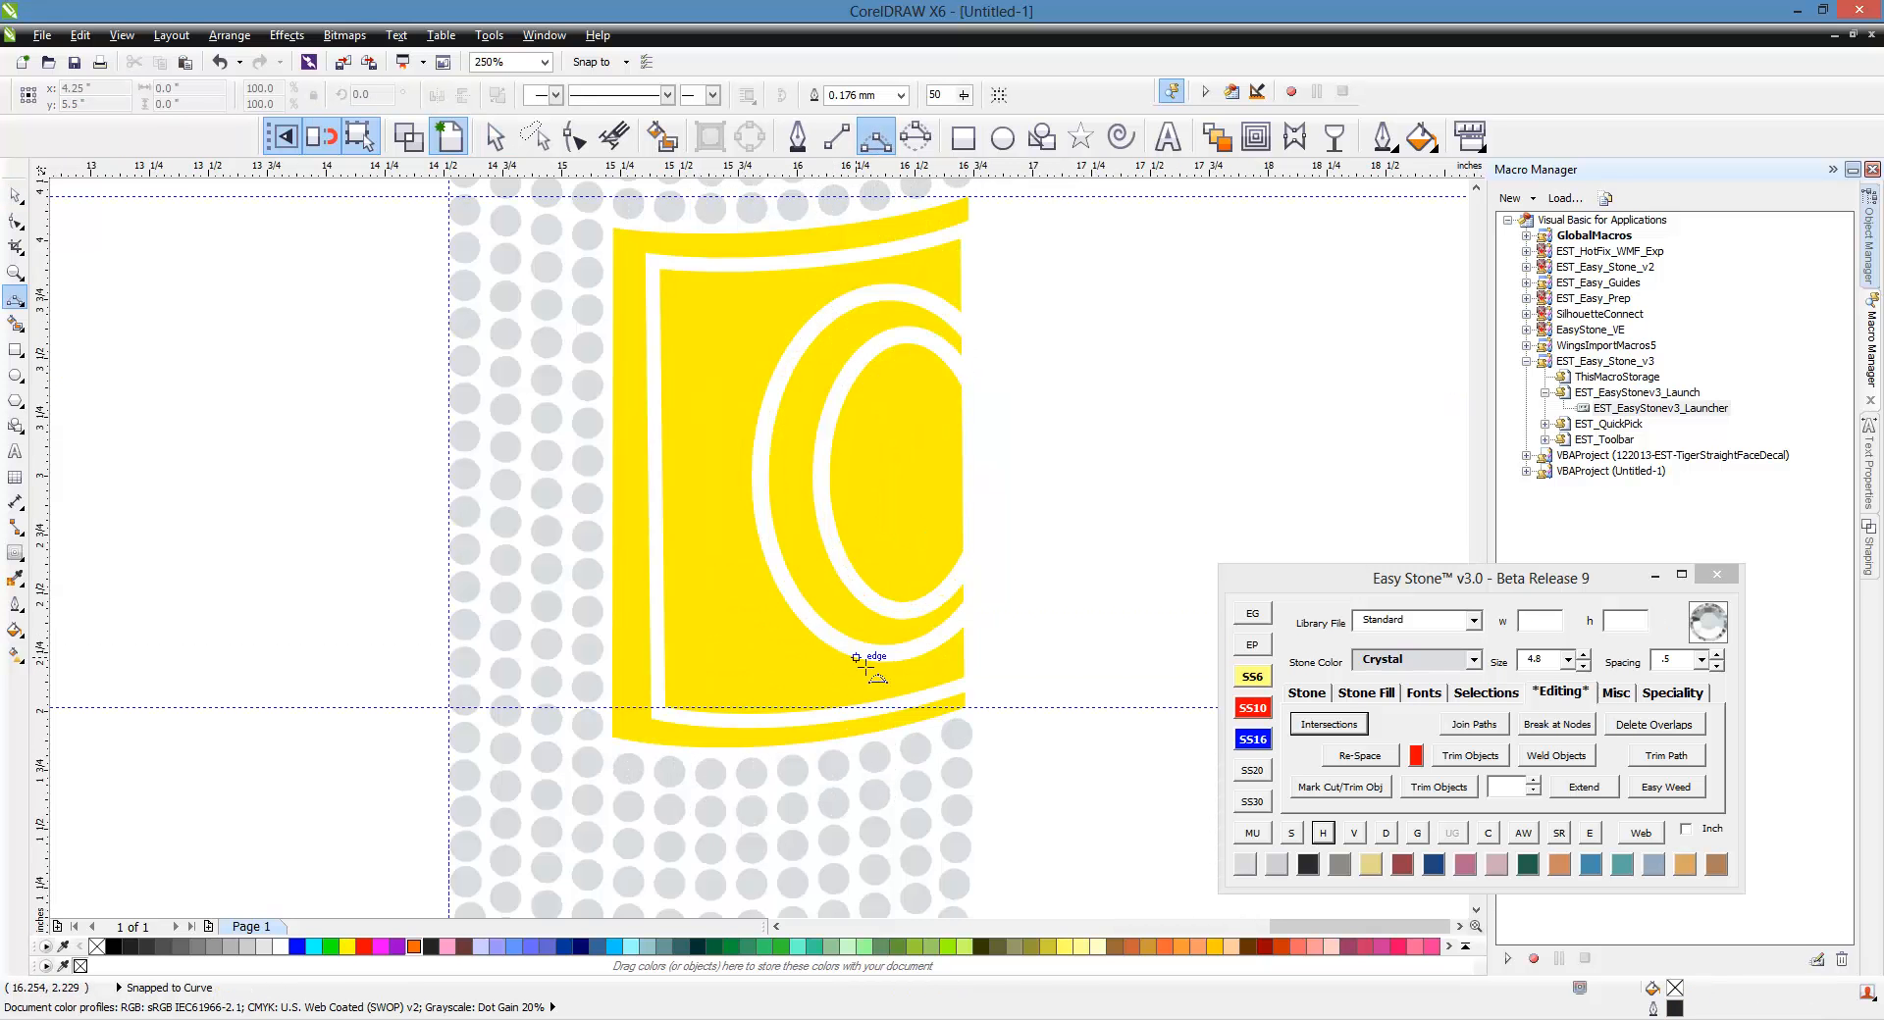
drag(971, 707, 453, 715)
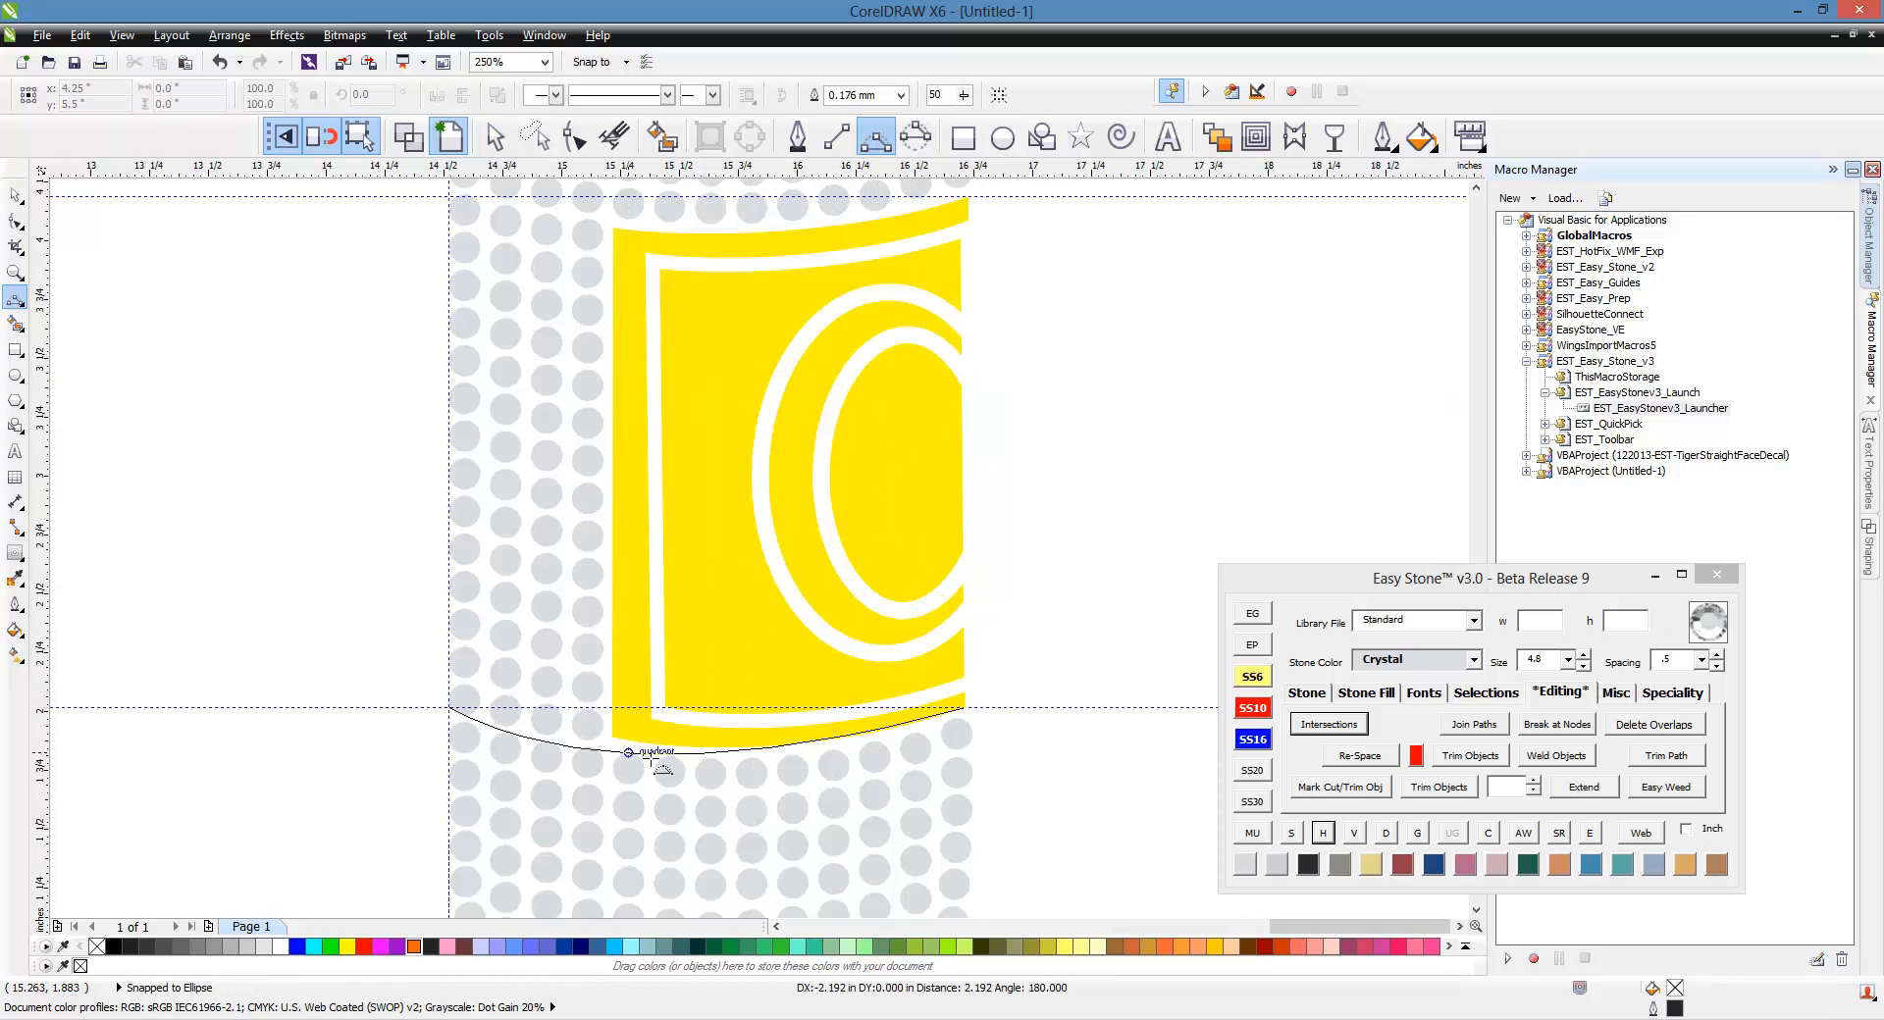
click(728, 761)
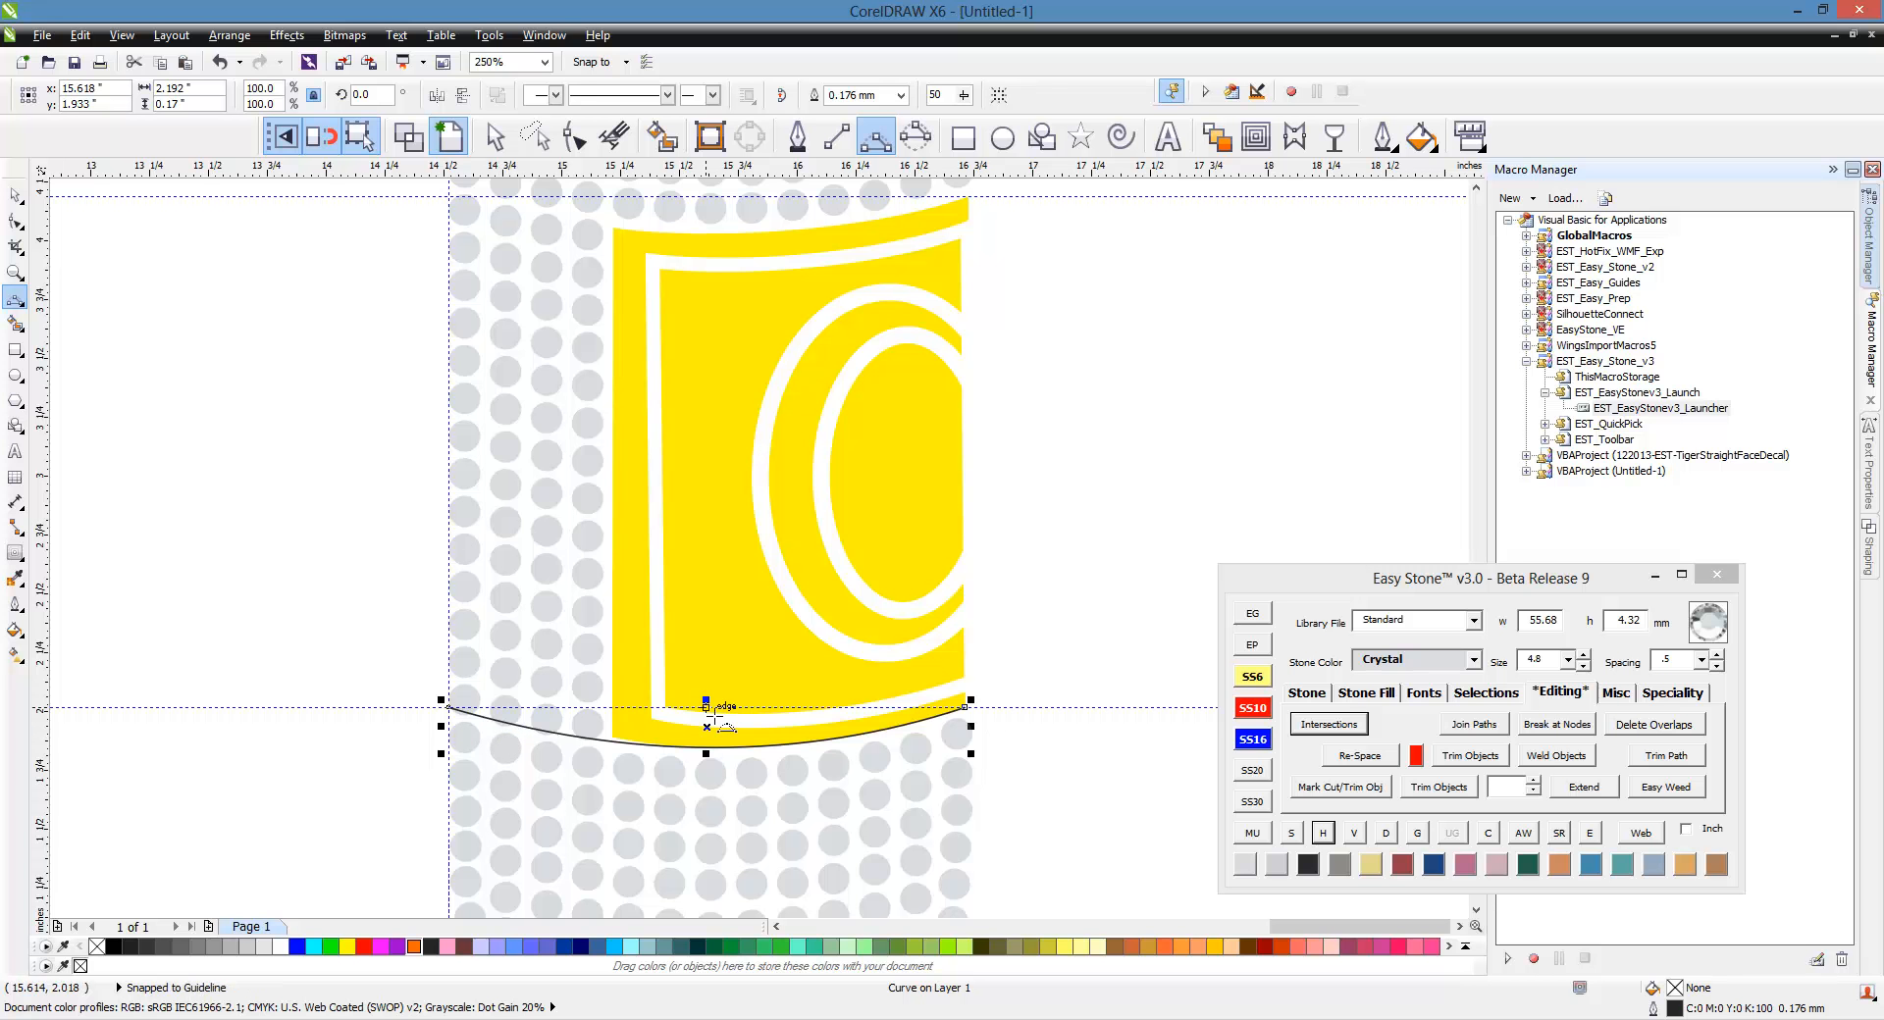
click(15, 194)
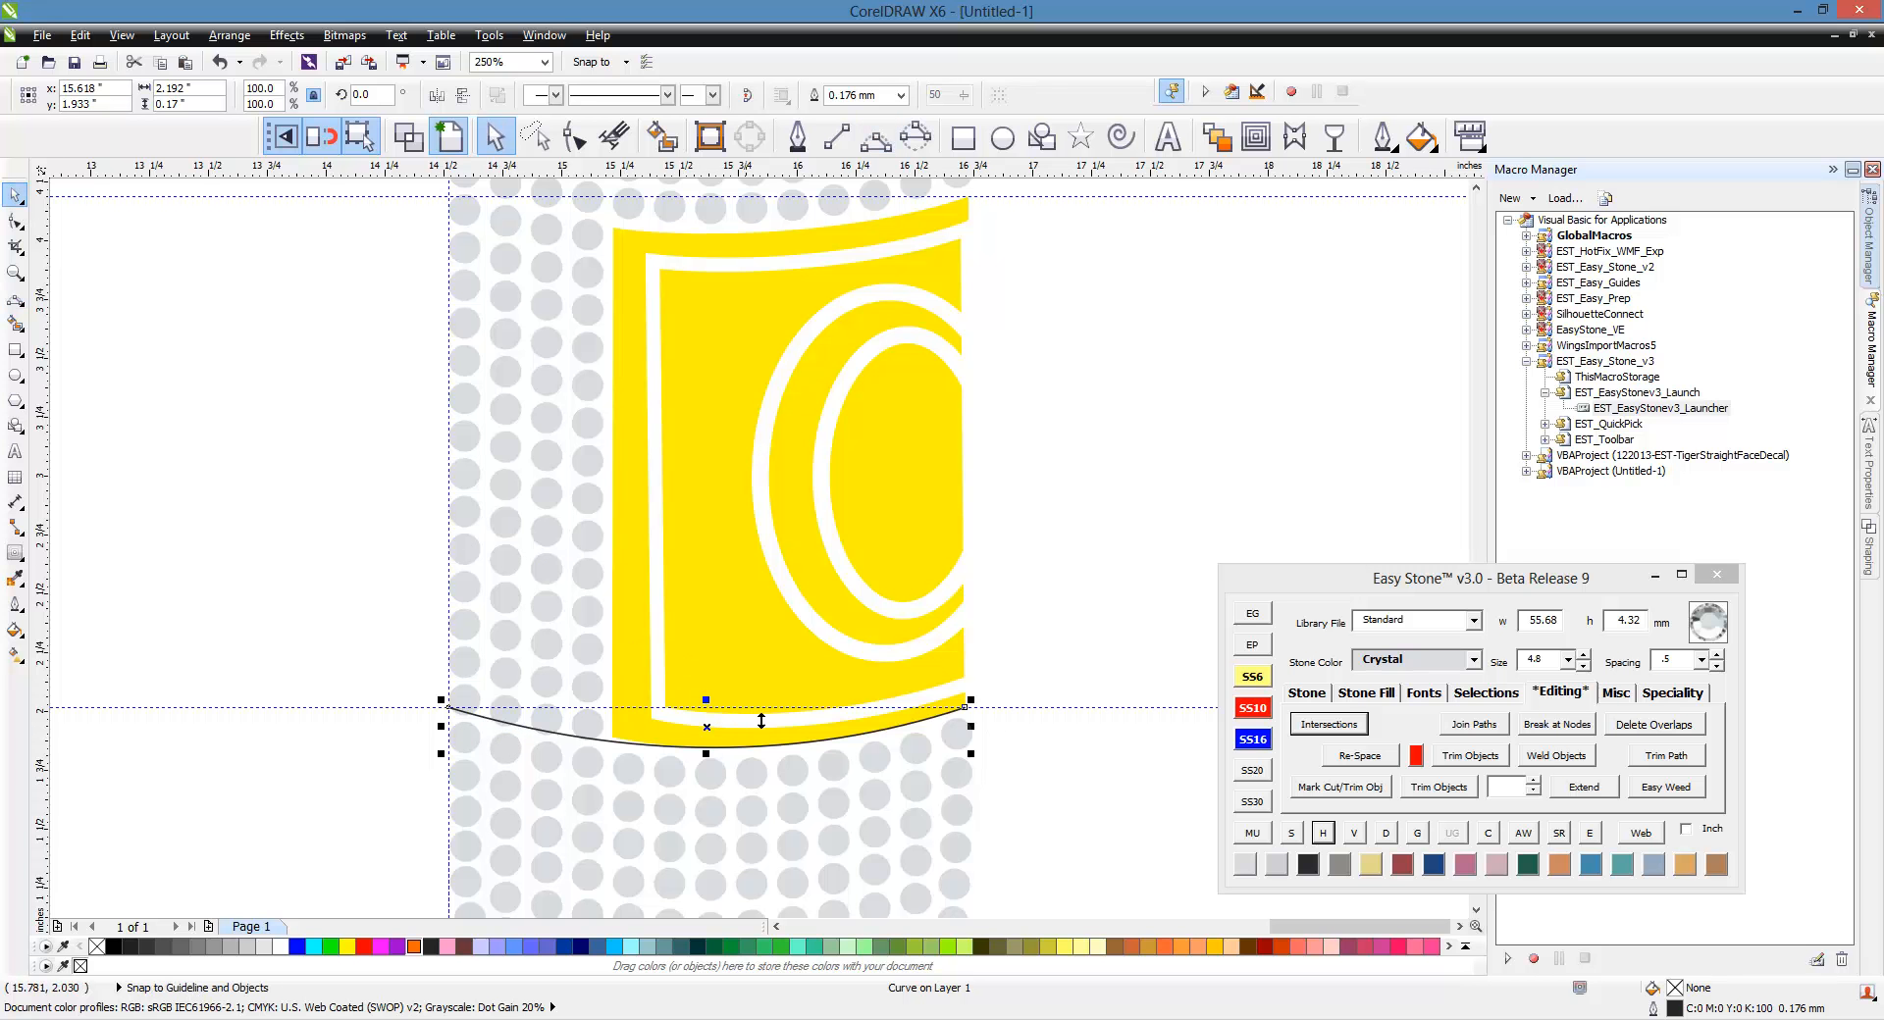
Step: Copy the bottom curve to the label's top edge and snap its right end to the upper right corner on the guideline
scroll(758, 731, down, 2)
scroll(758, 731, up, 2)
drag(775, 773, 751, 336)
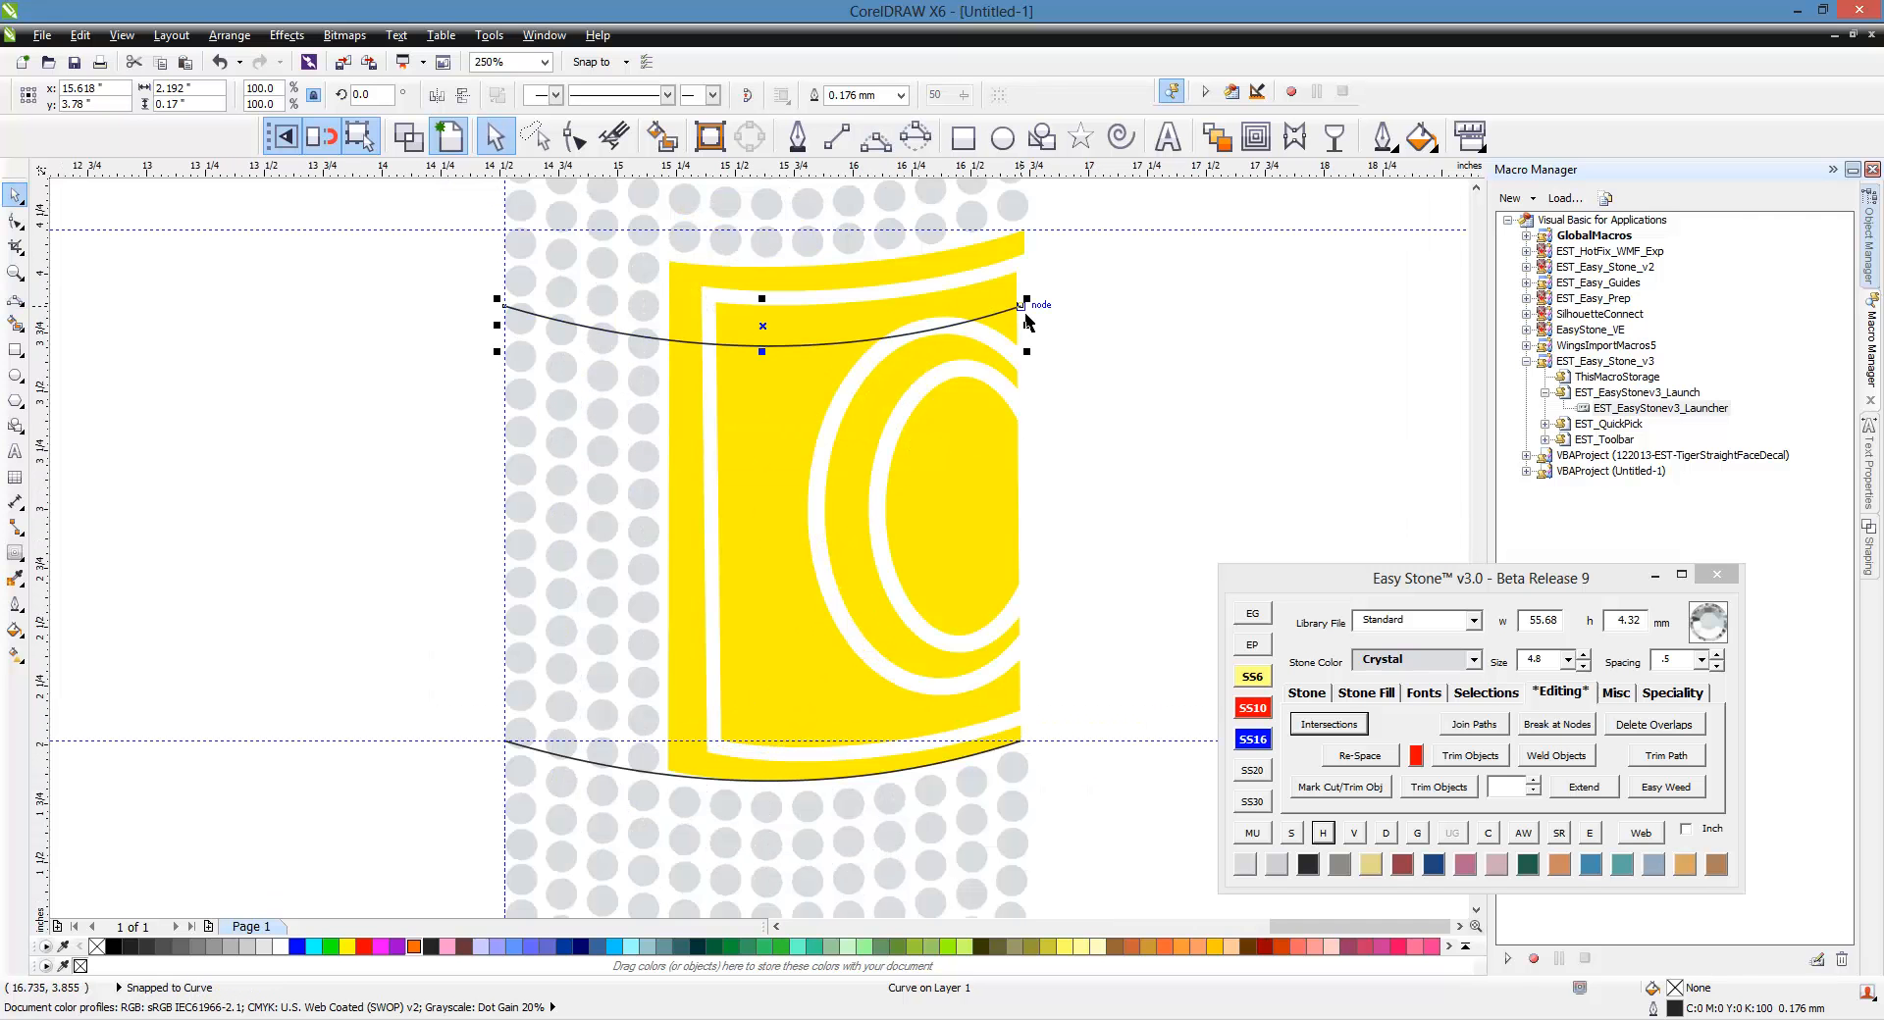
drag(1022, 311, 1040, 242)
scroll(663, 433, down, 1)
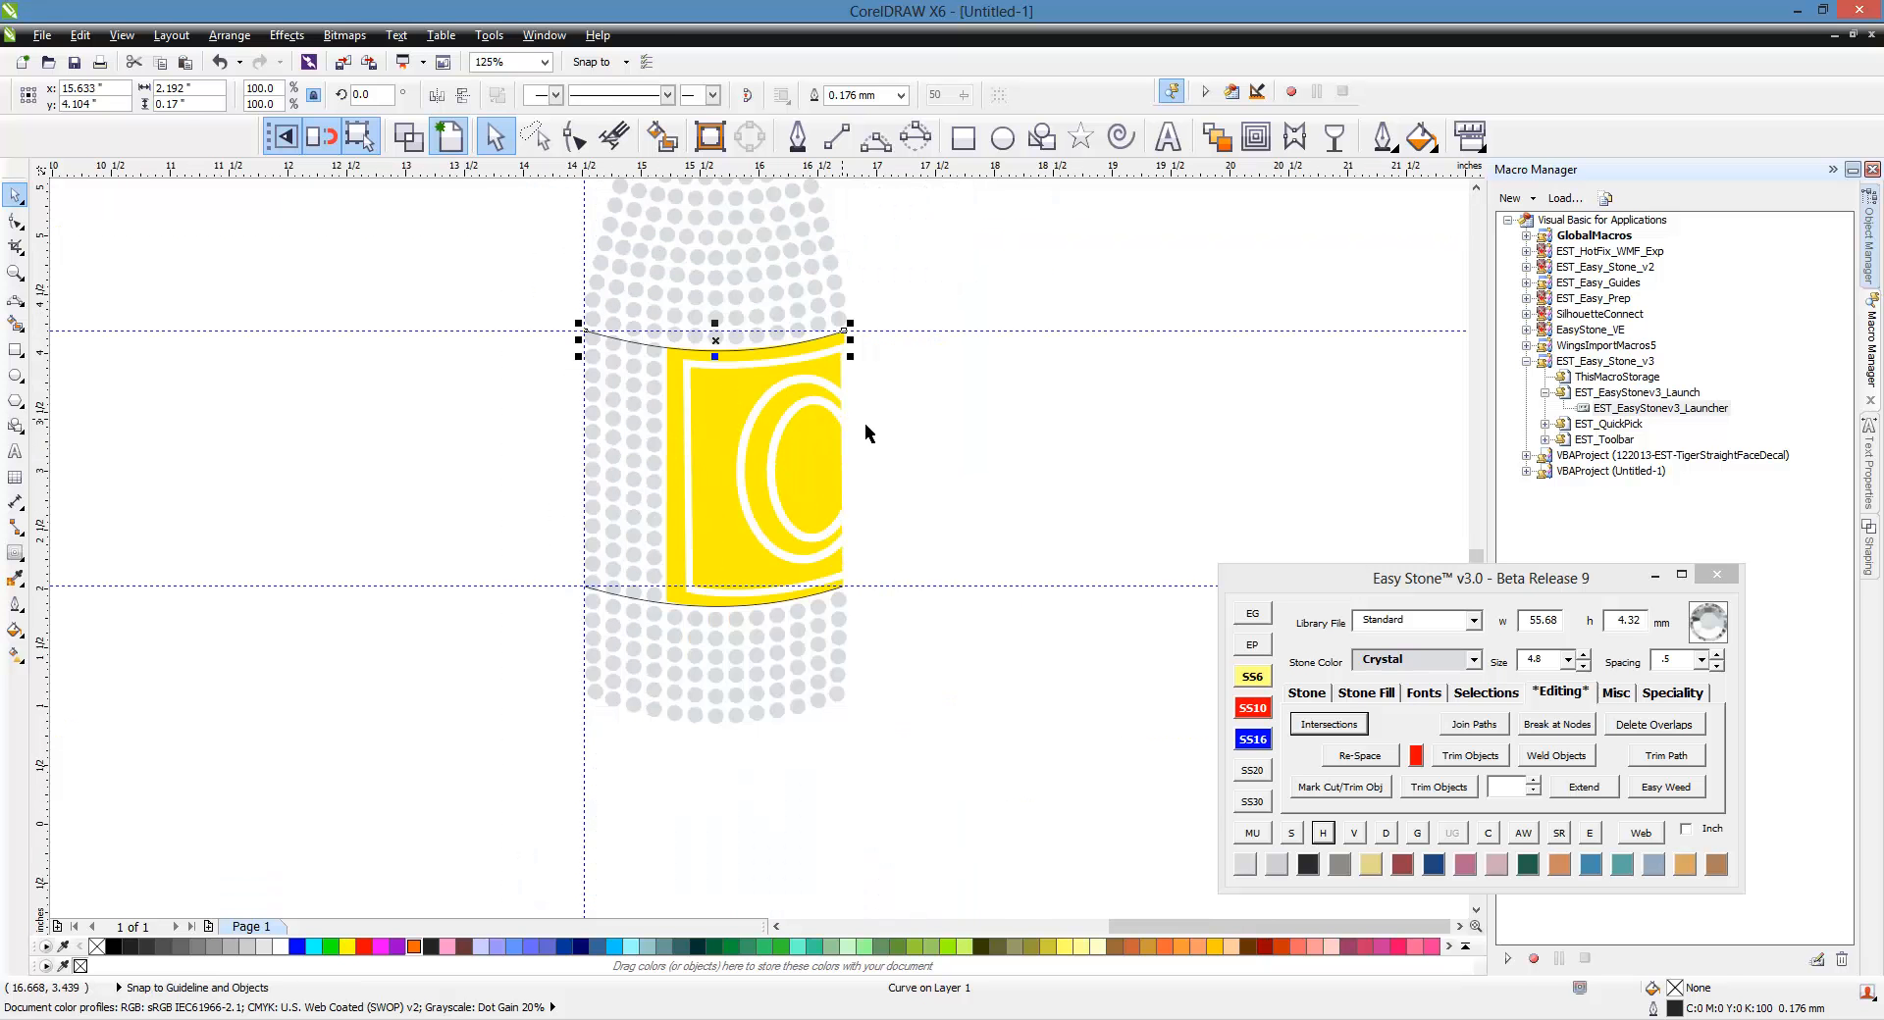
click(865, 422)
scroll(602, 362, up, 1)
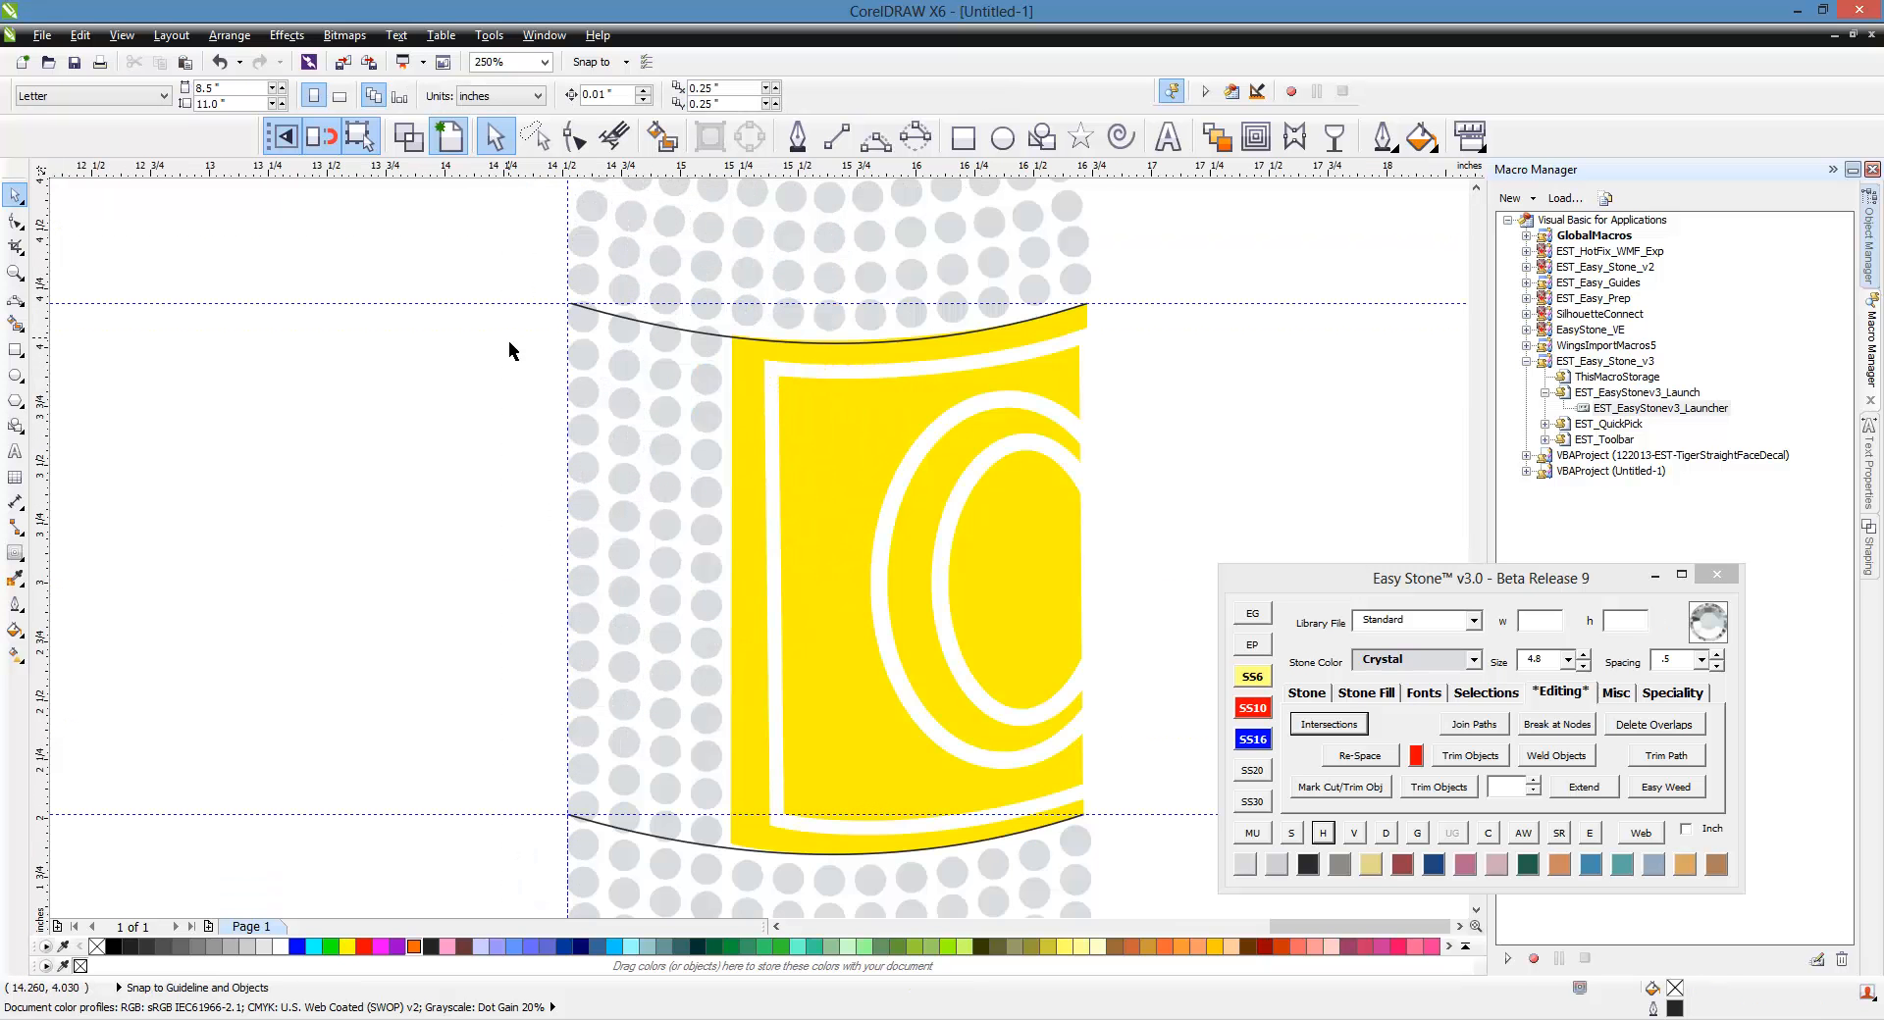
Step: Delete all the stones beside the label between the two curves
click(535, 137)
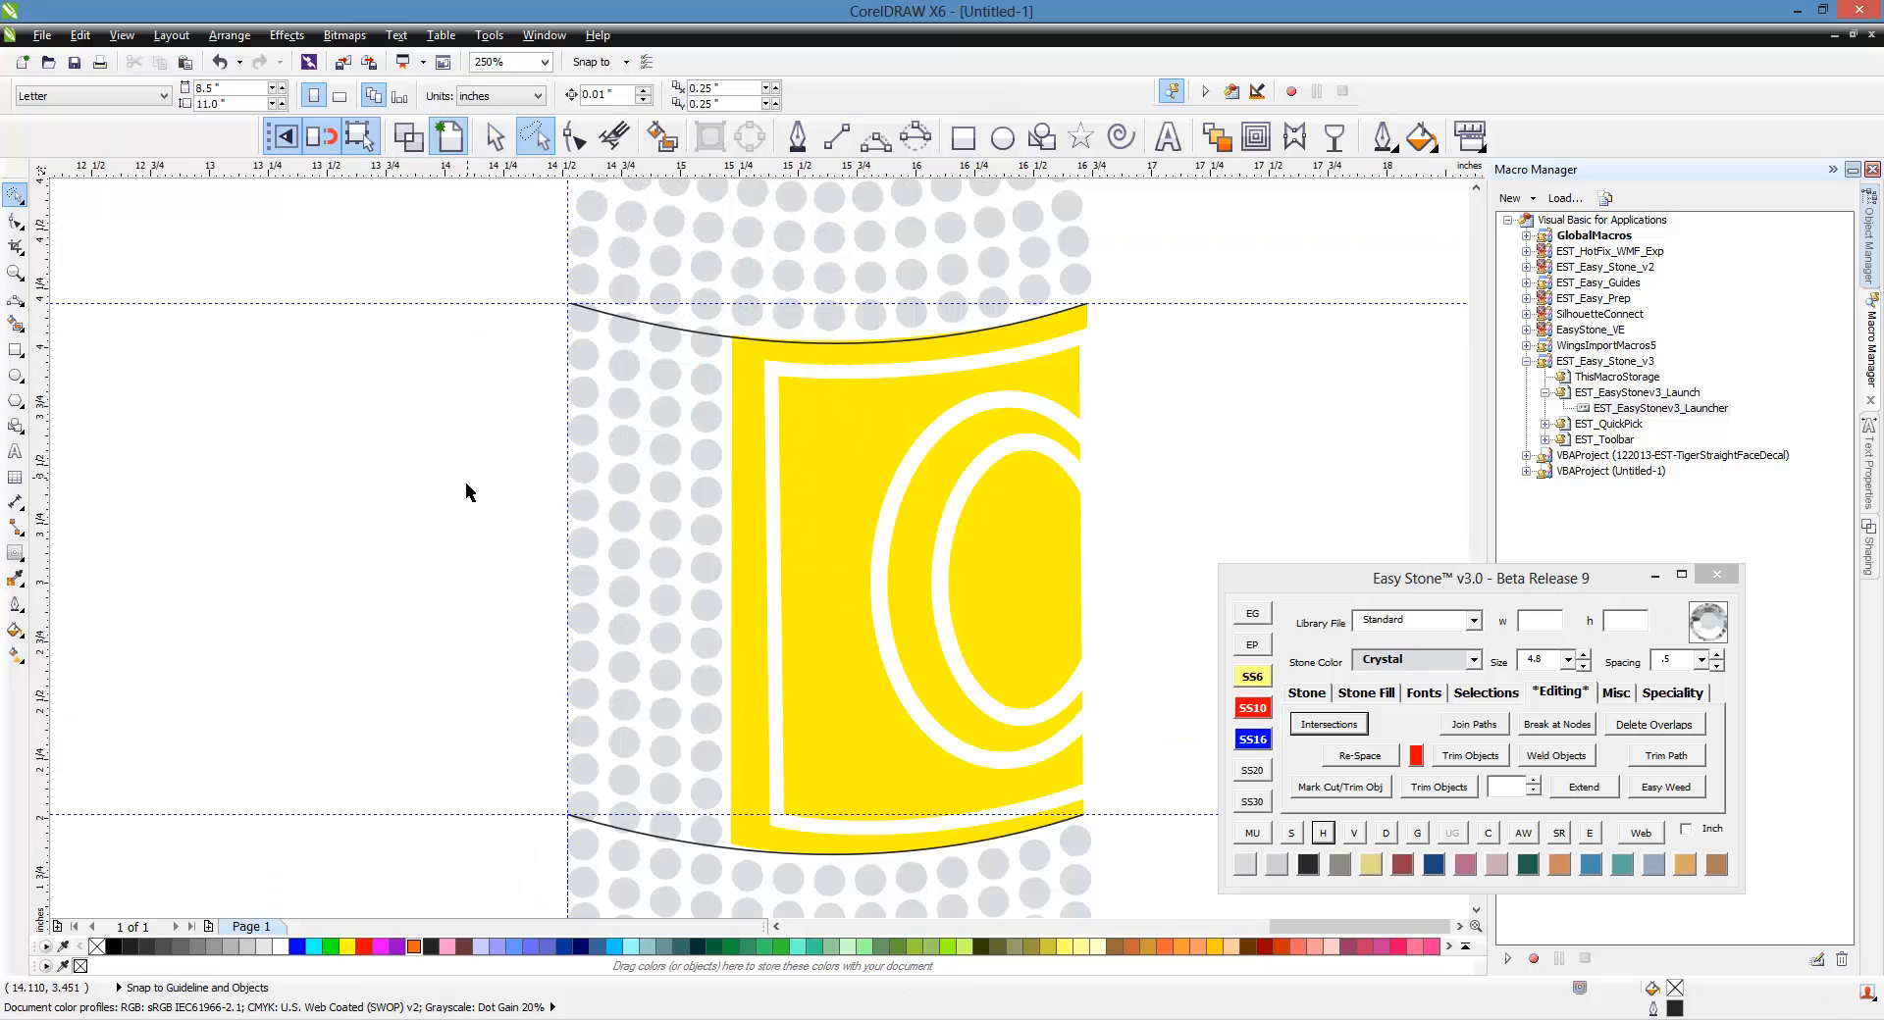
mouse_move(465, 478)
mouse_down()
mouse_move(546, 287)
mouse_move(600, 292)
mouse_move(755, 397)
mouse_move(721, 860)
mouse_move(610, 846)
mouse_move(439, 764)
mouse_up()
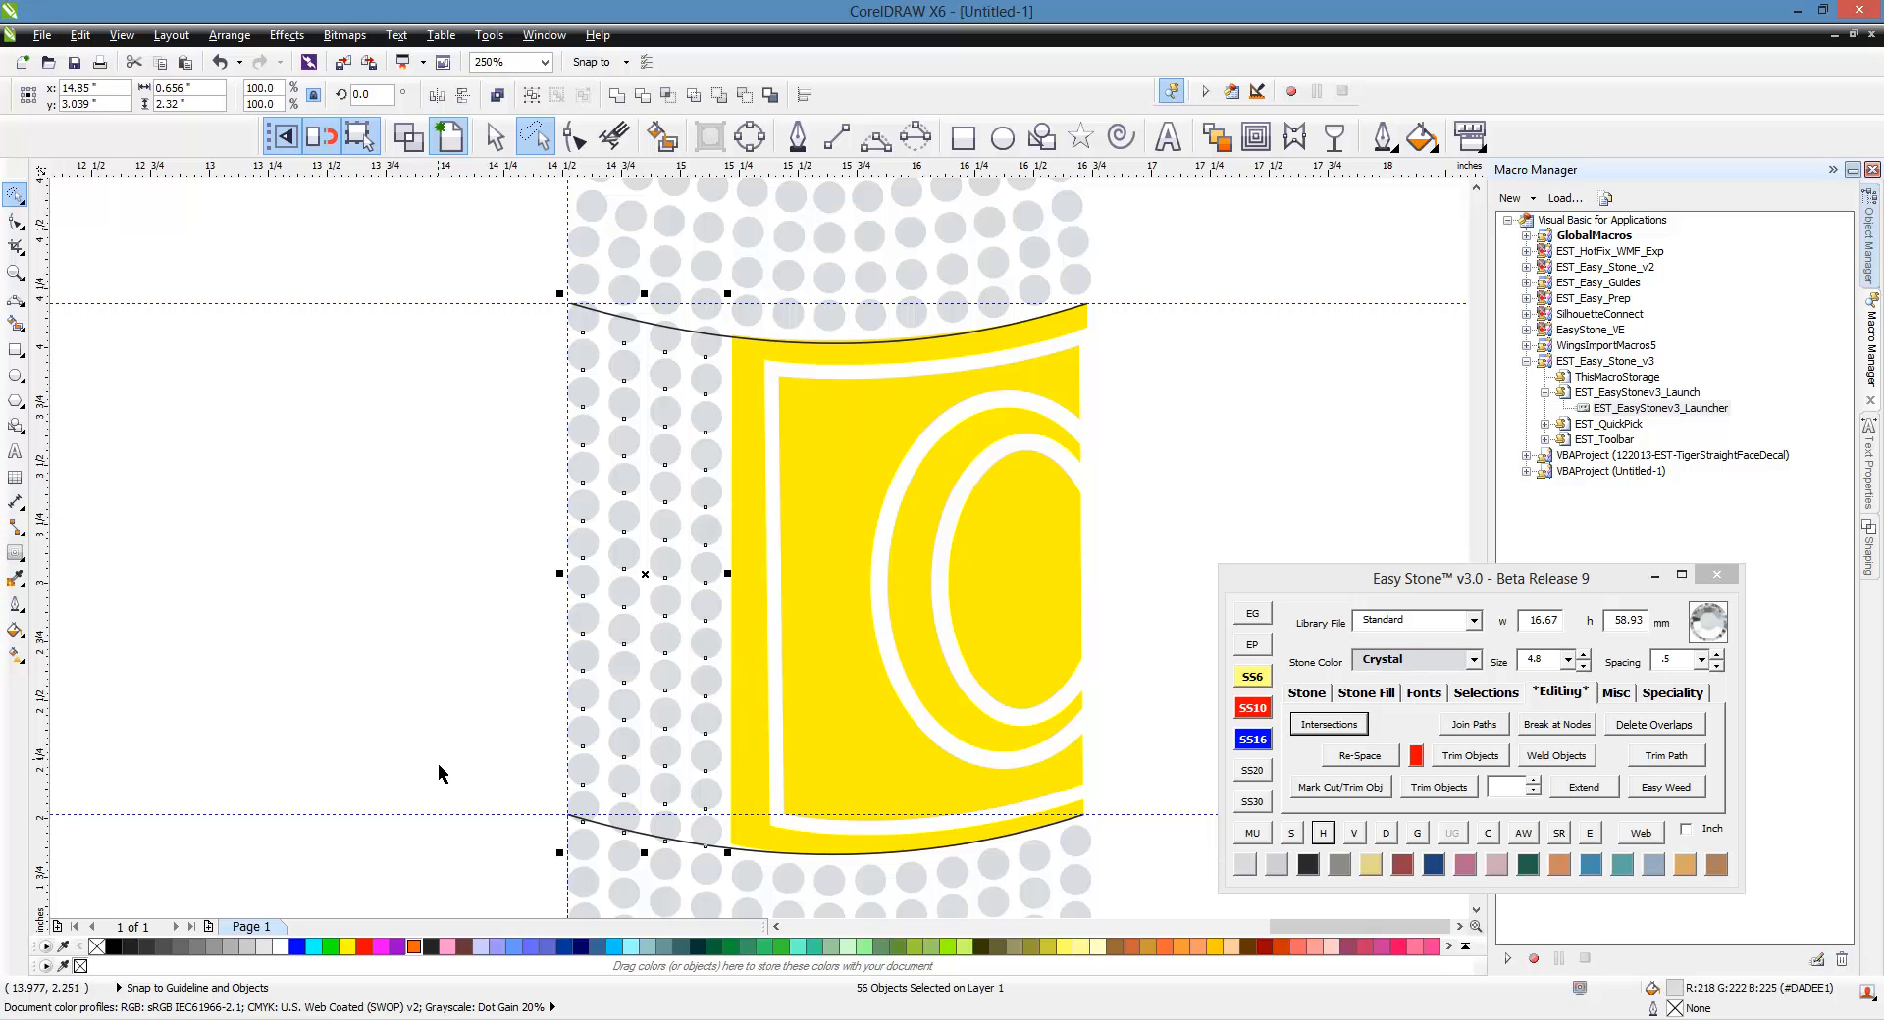
key(Delete)
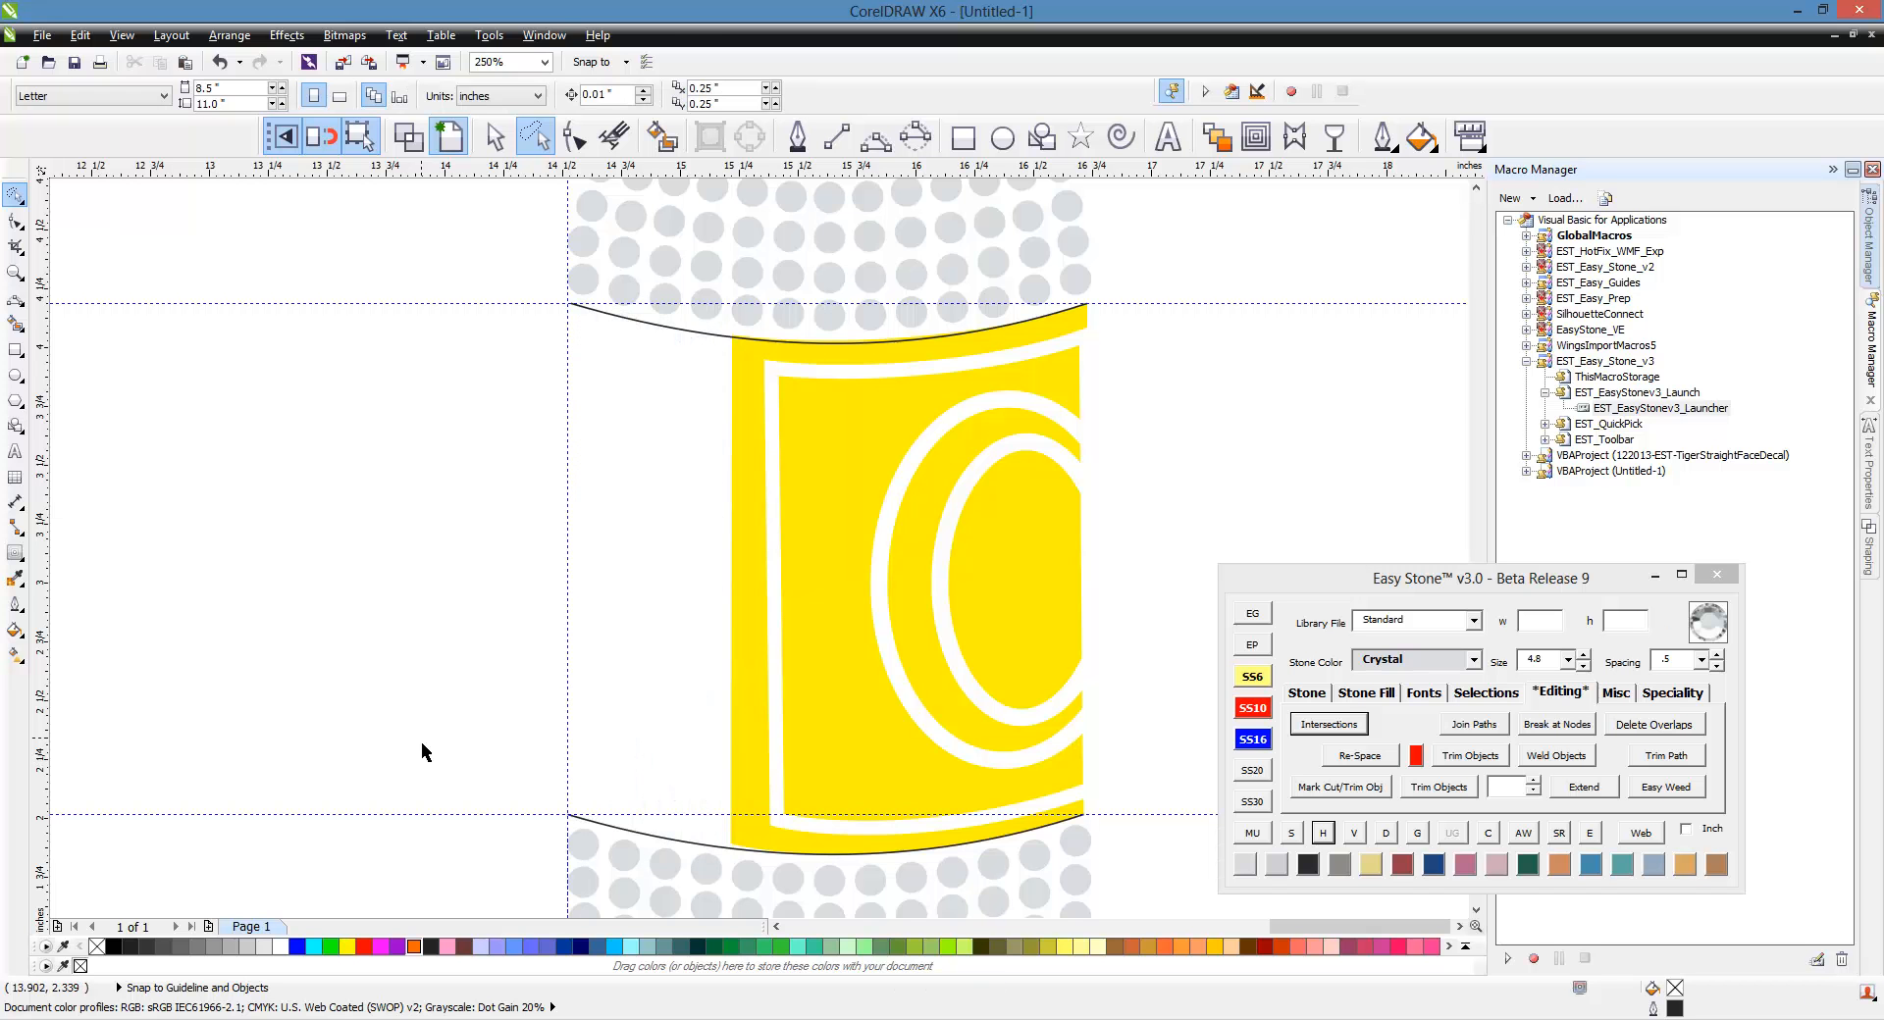
scroll(443, 516, down, 2)
scroll(491, 501, up, 2)
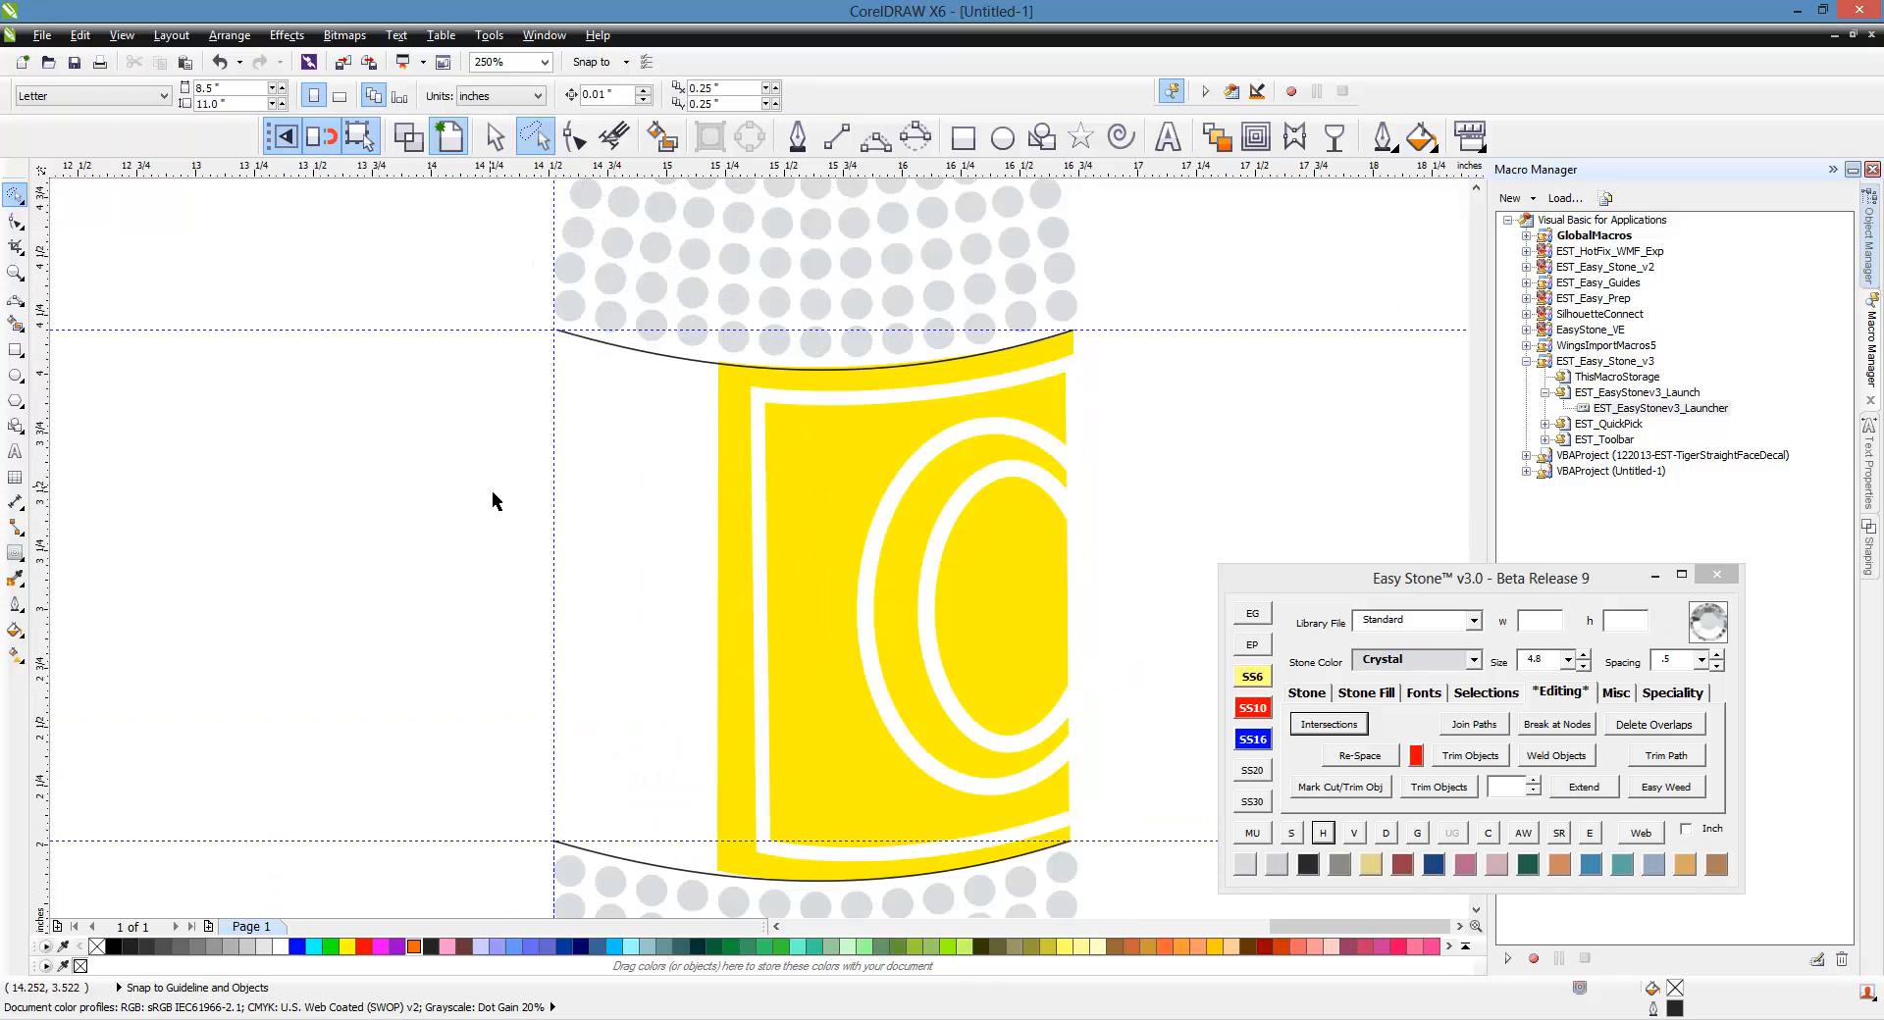
Step: Copy the curve at the label's top edge to about 0.18" directly below the original
click(695, 371)
drag(696, 375, 691, 412)
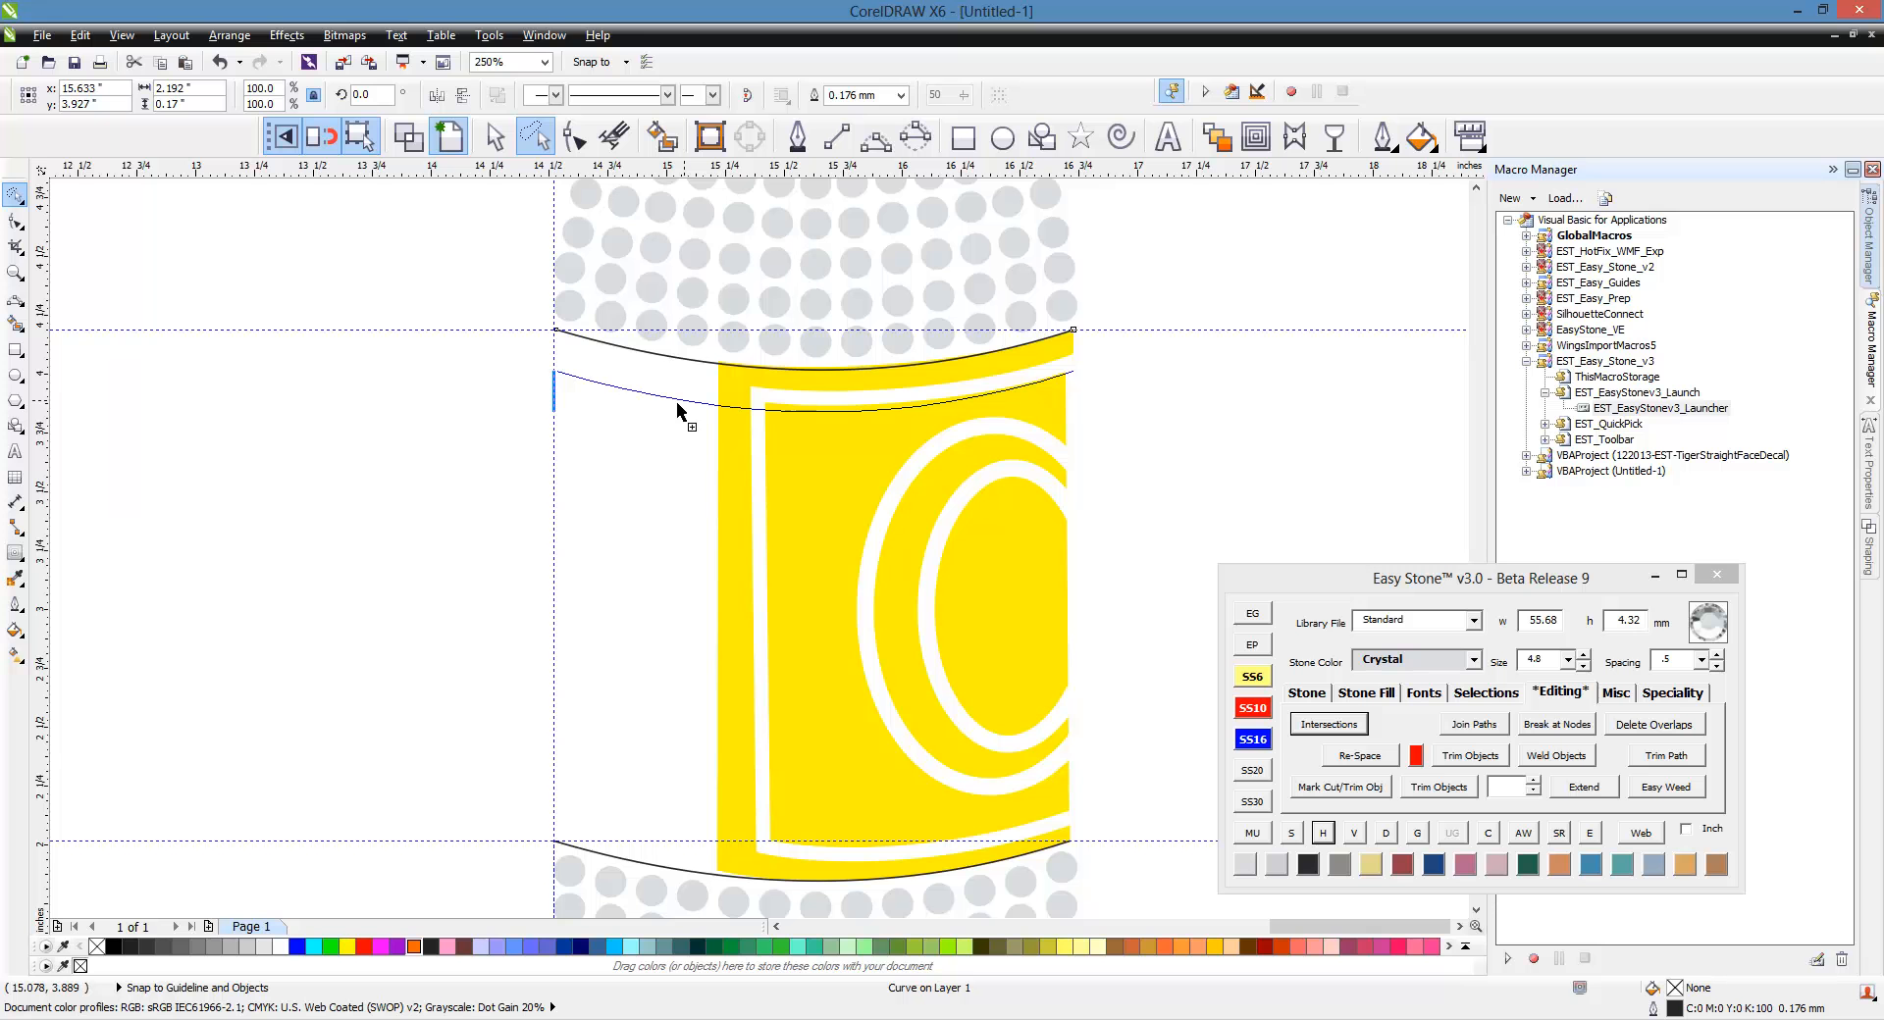
click(675, 402)
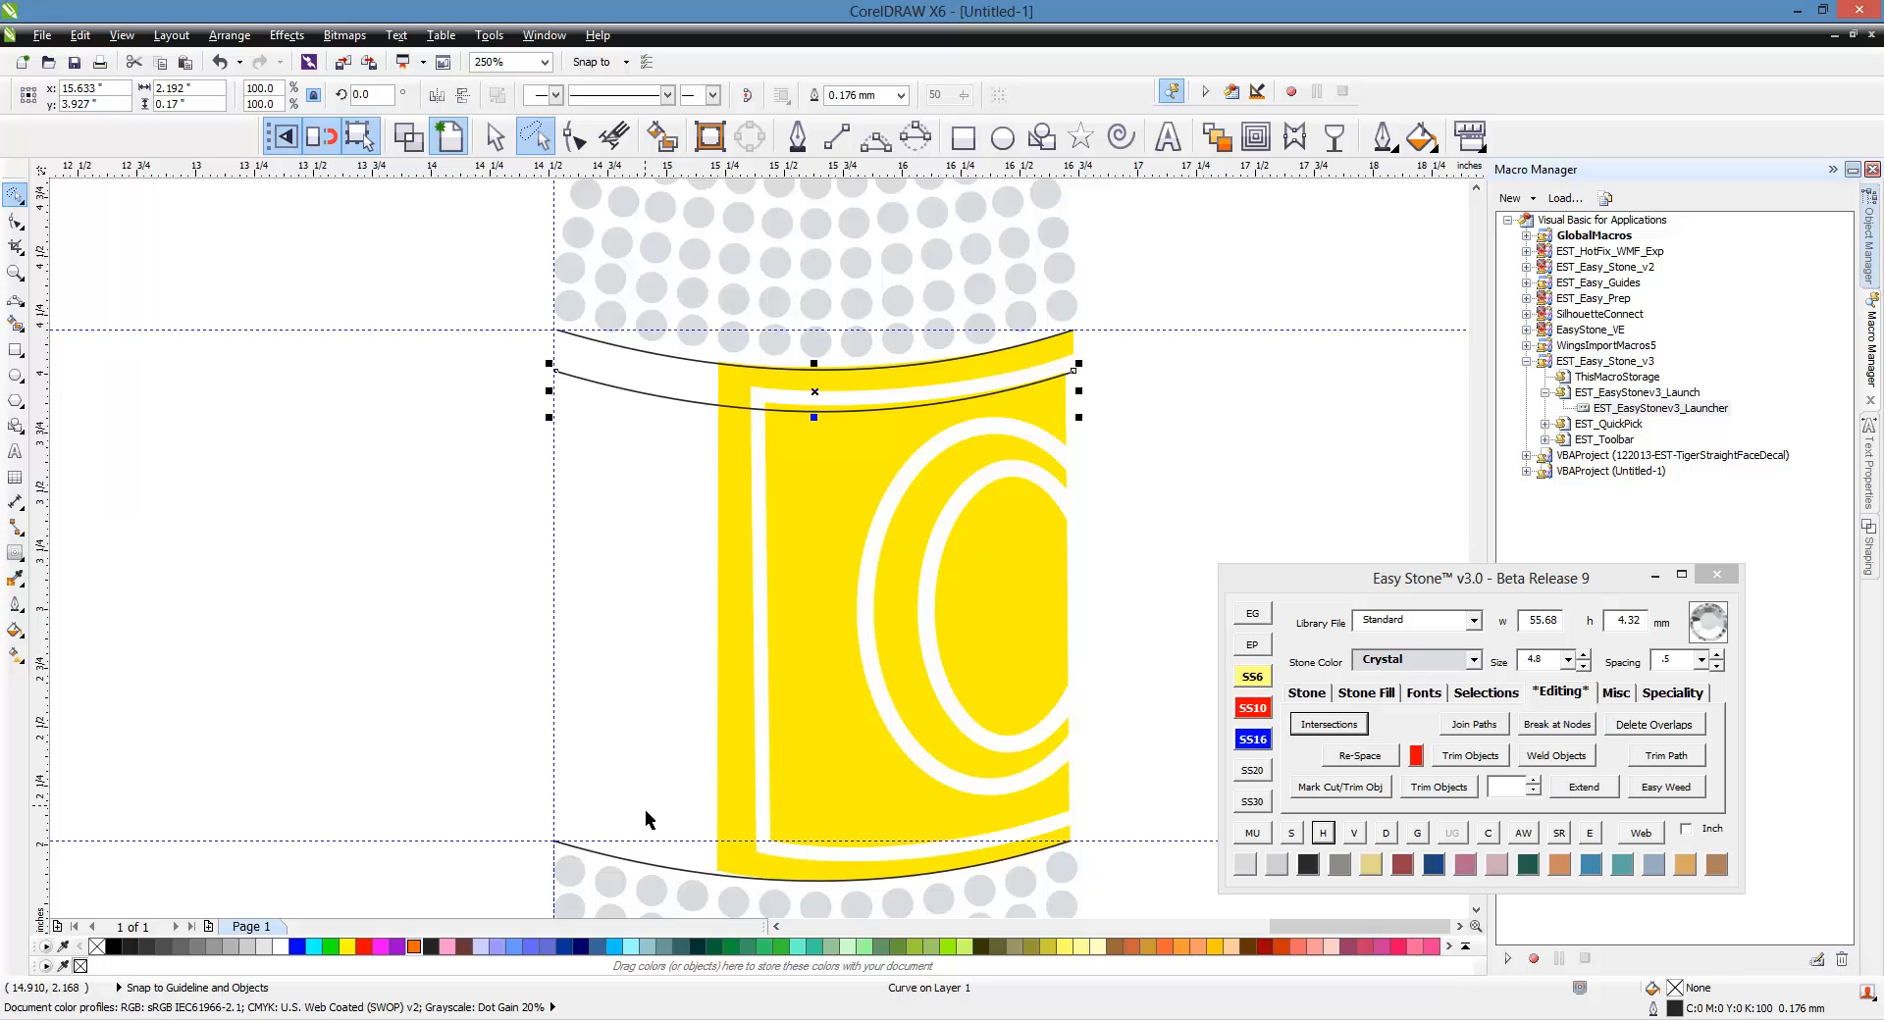
shift+click(682, 363)
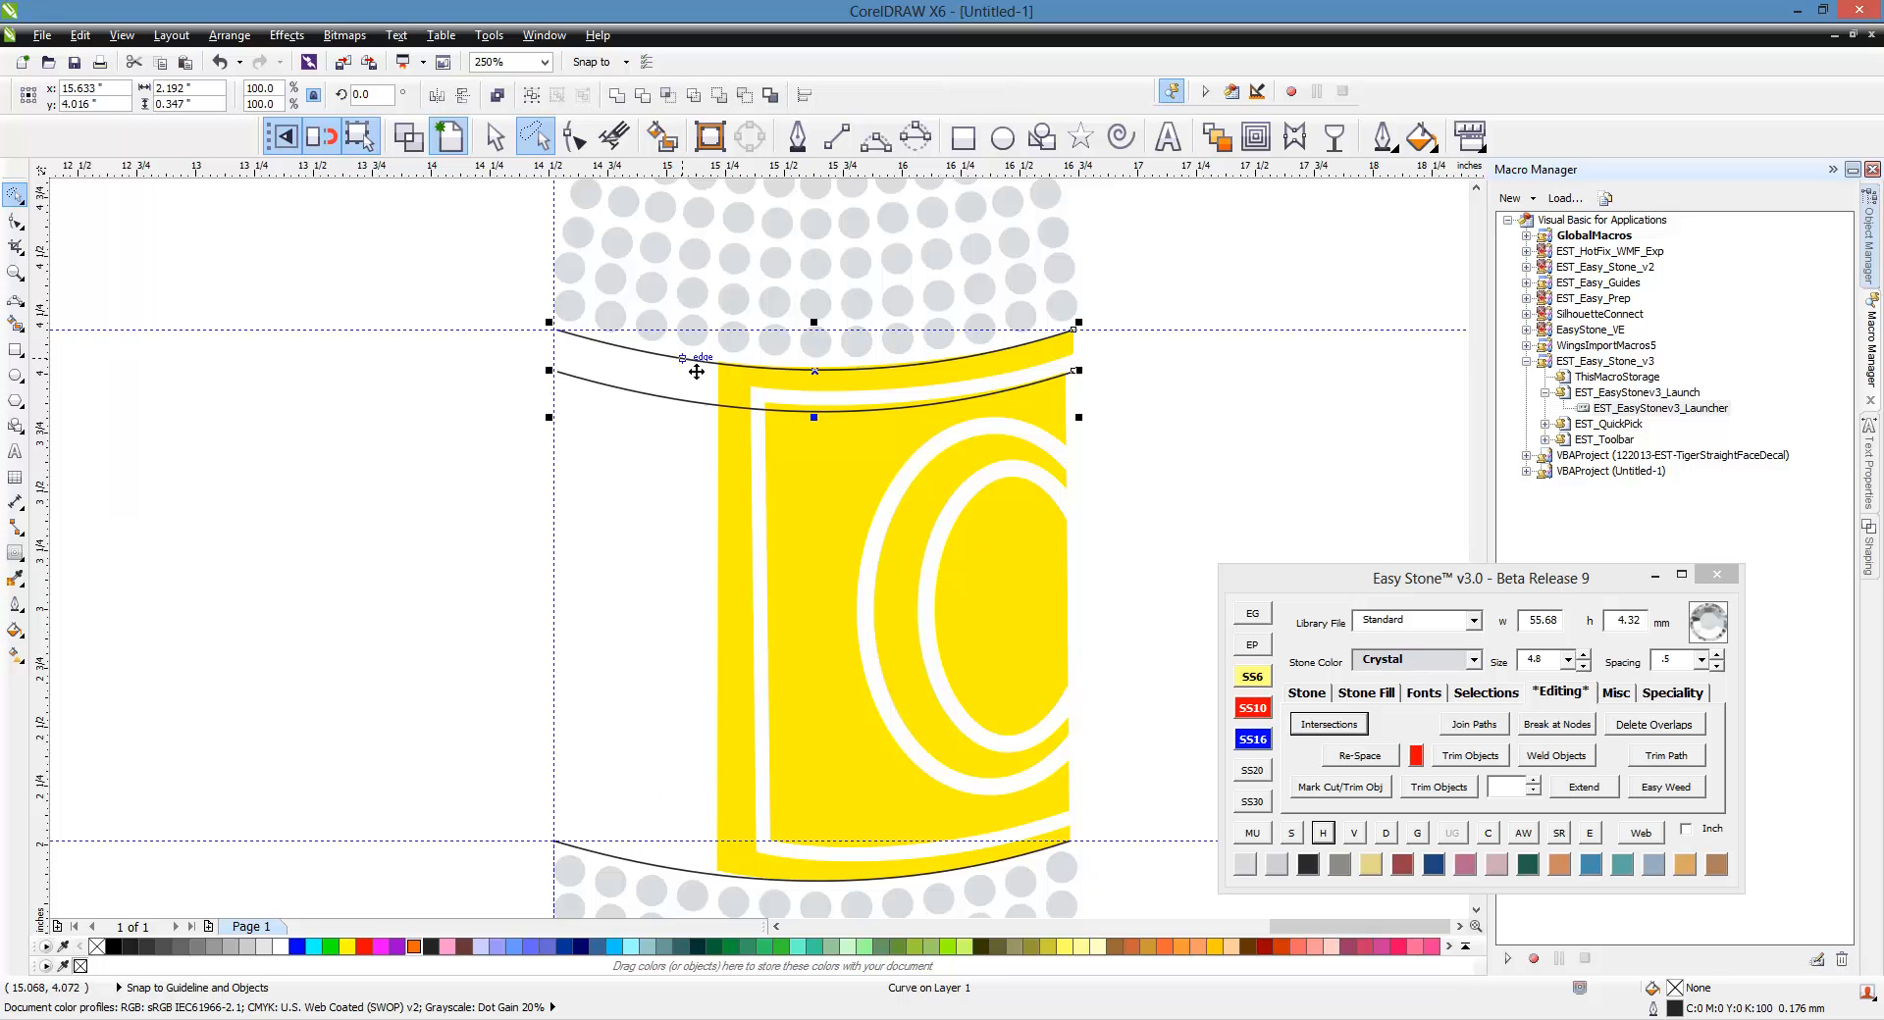
click(356, 402)
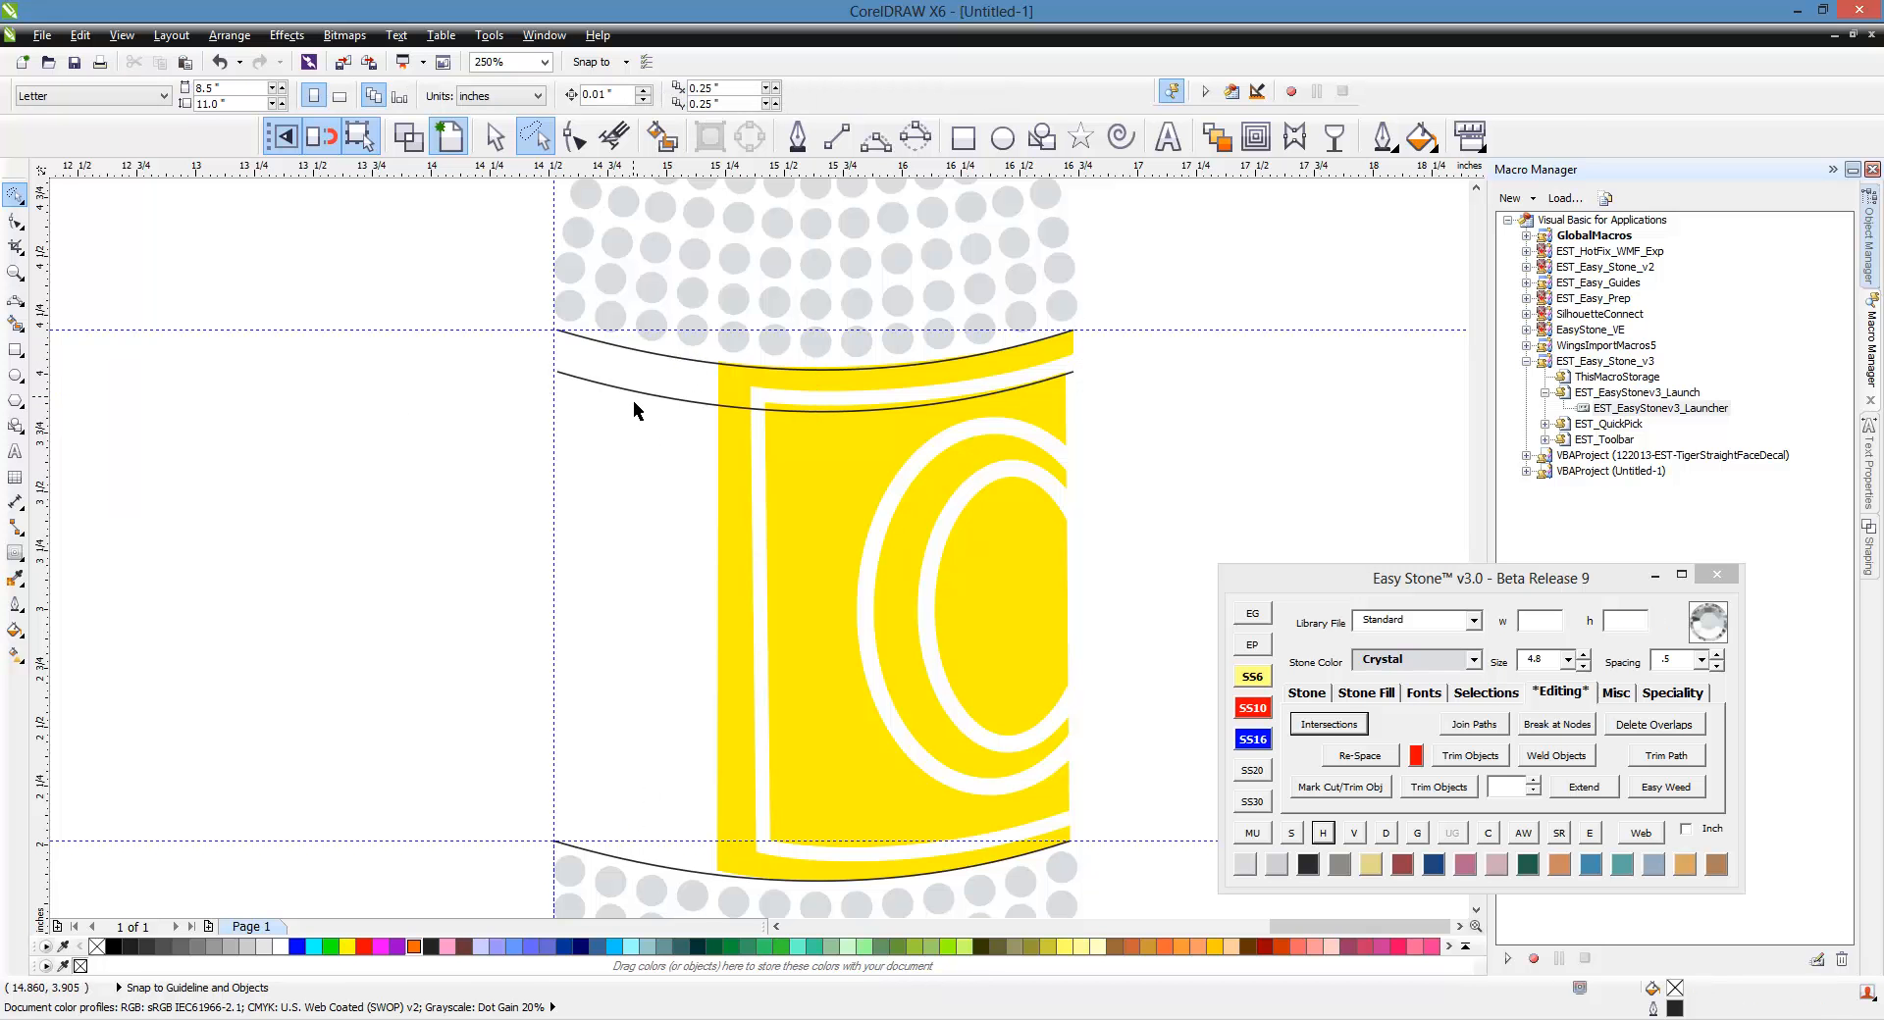
Step: Copy both upper curves down so the lower one of the pair lines up with the curve at the label's bottom edge
click(639, 396)
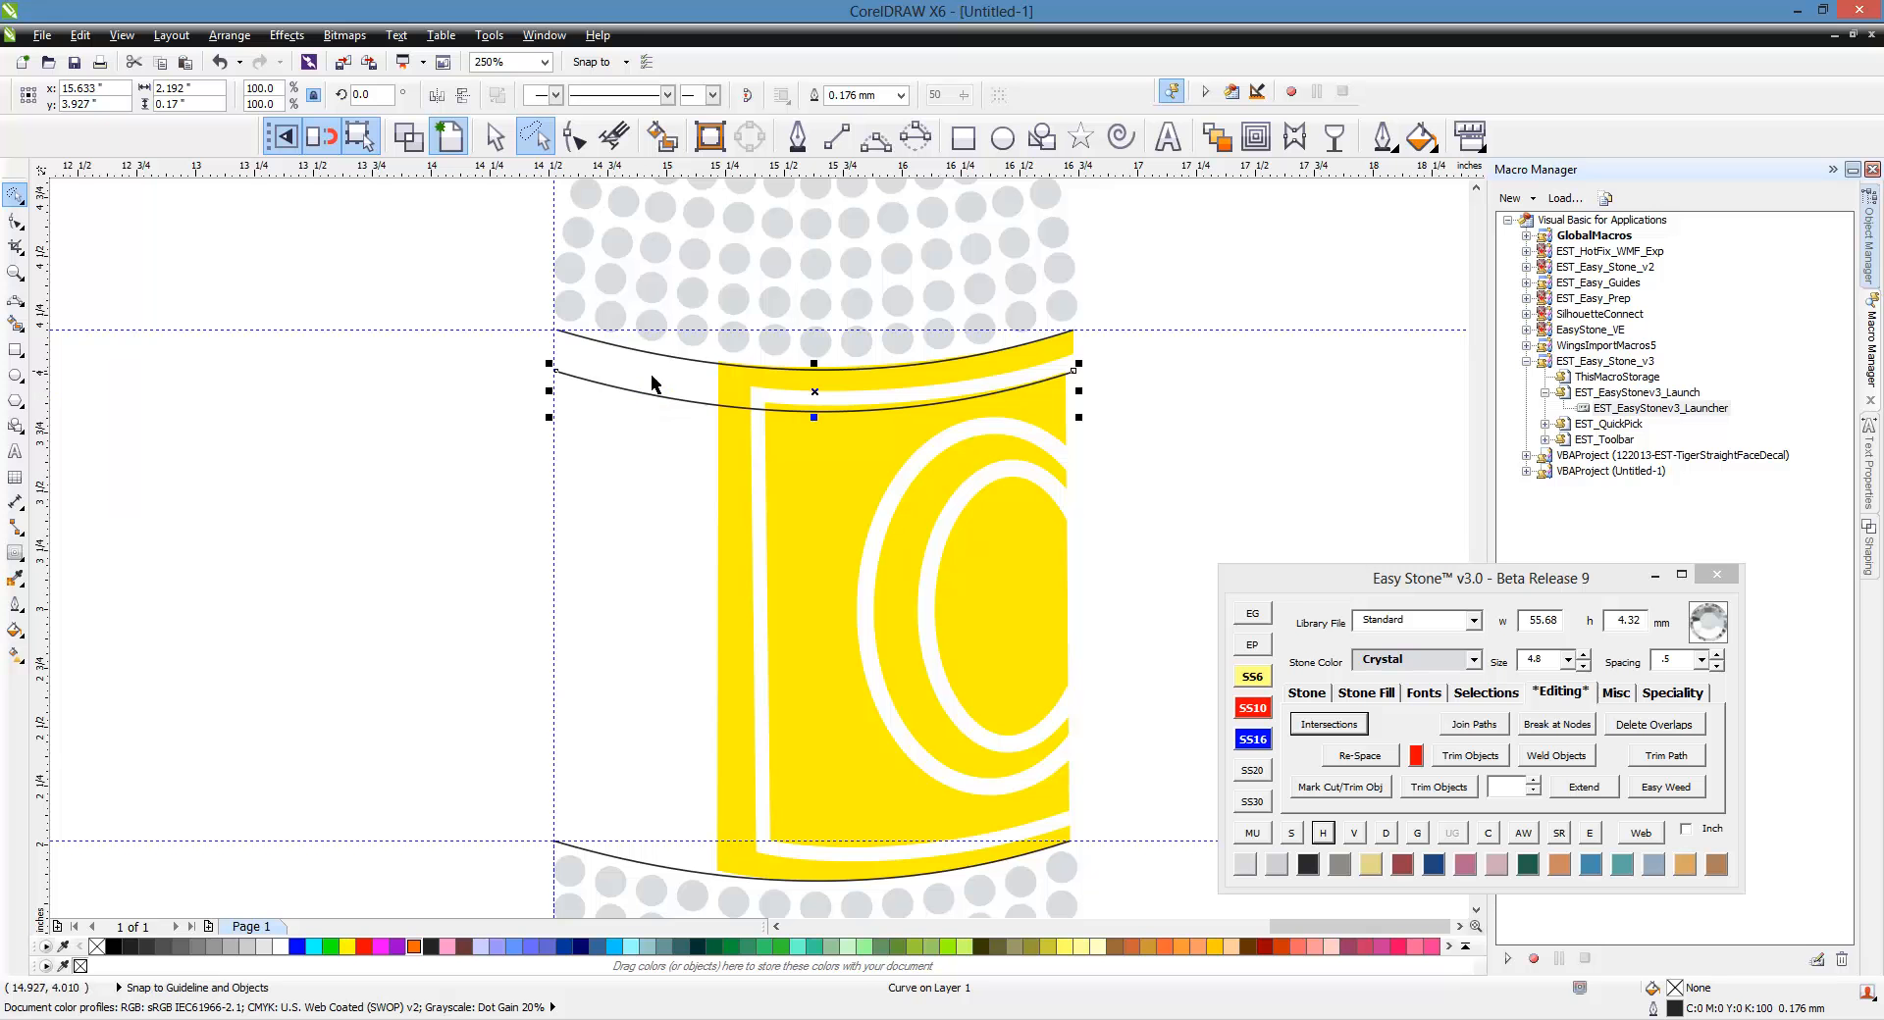
shift+click(671, 361)
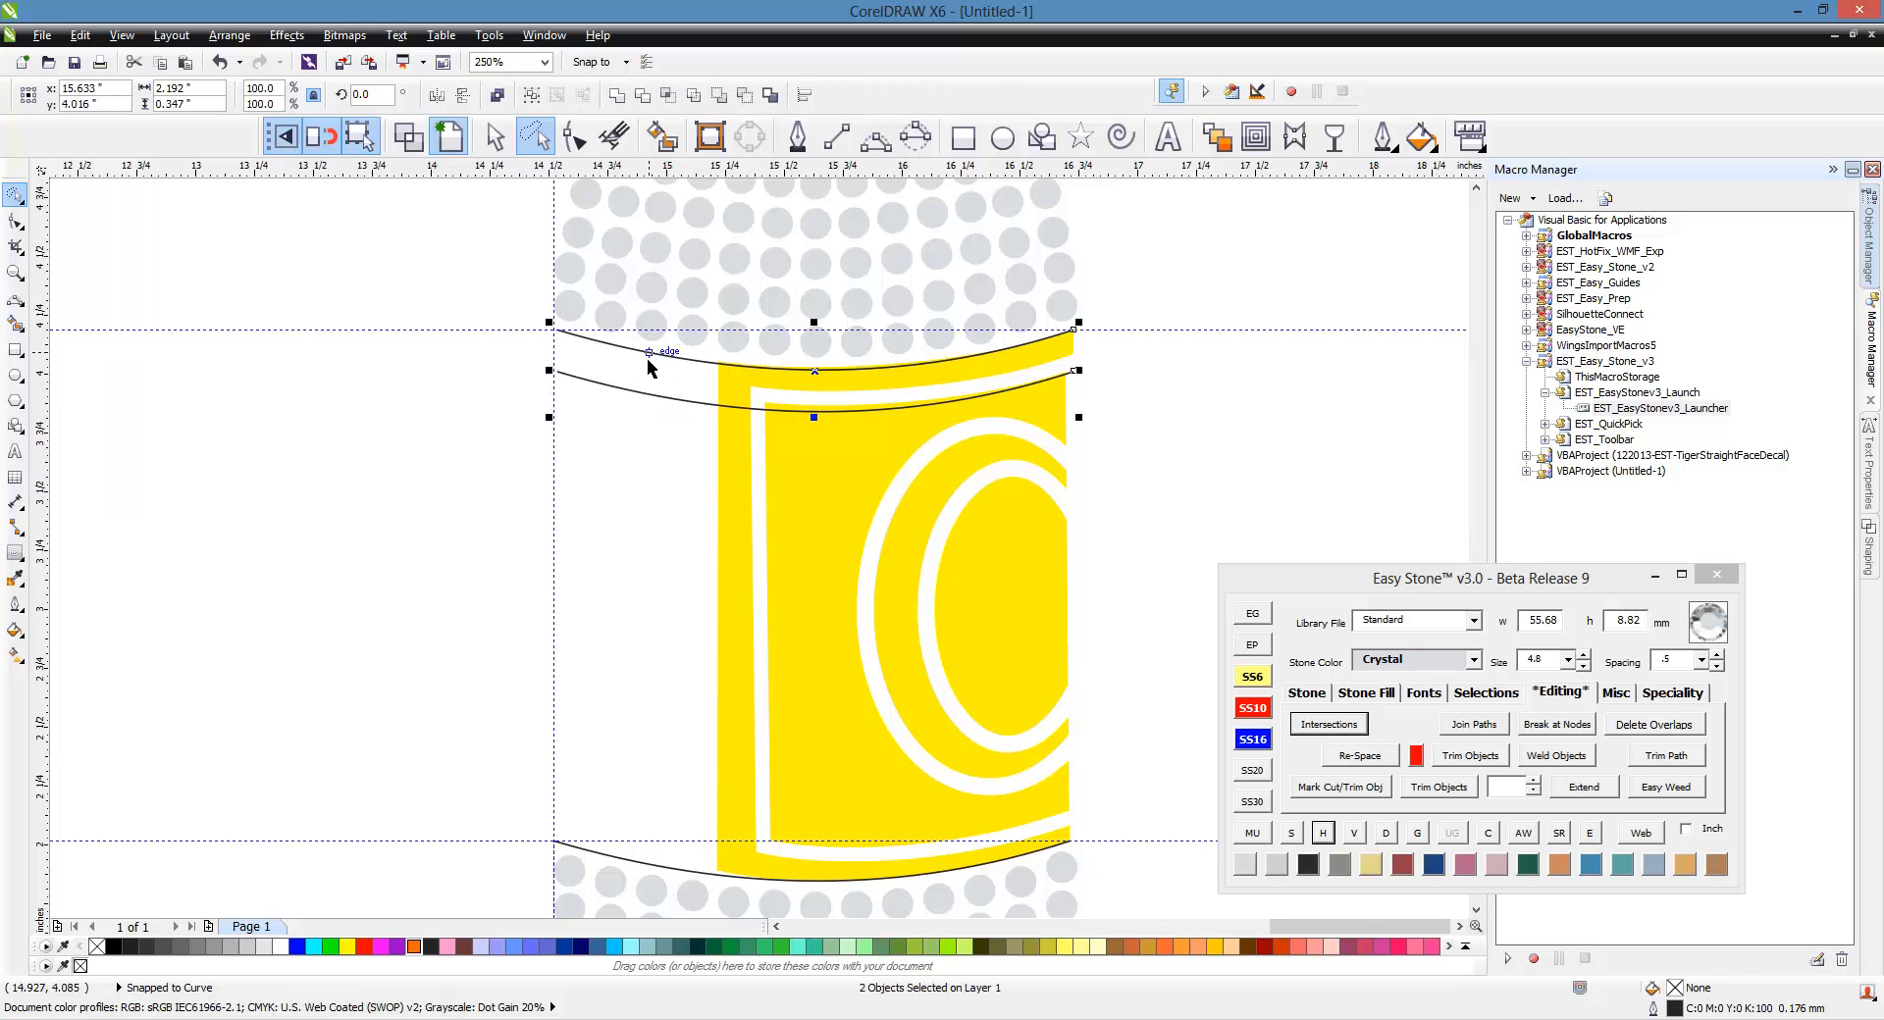
drag(641, 366, 565, 856)
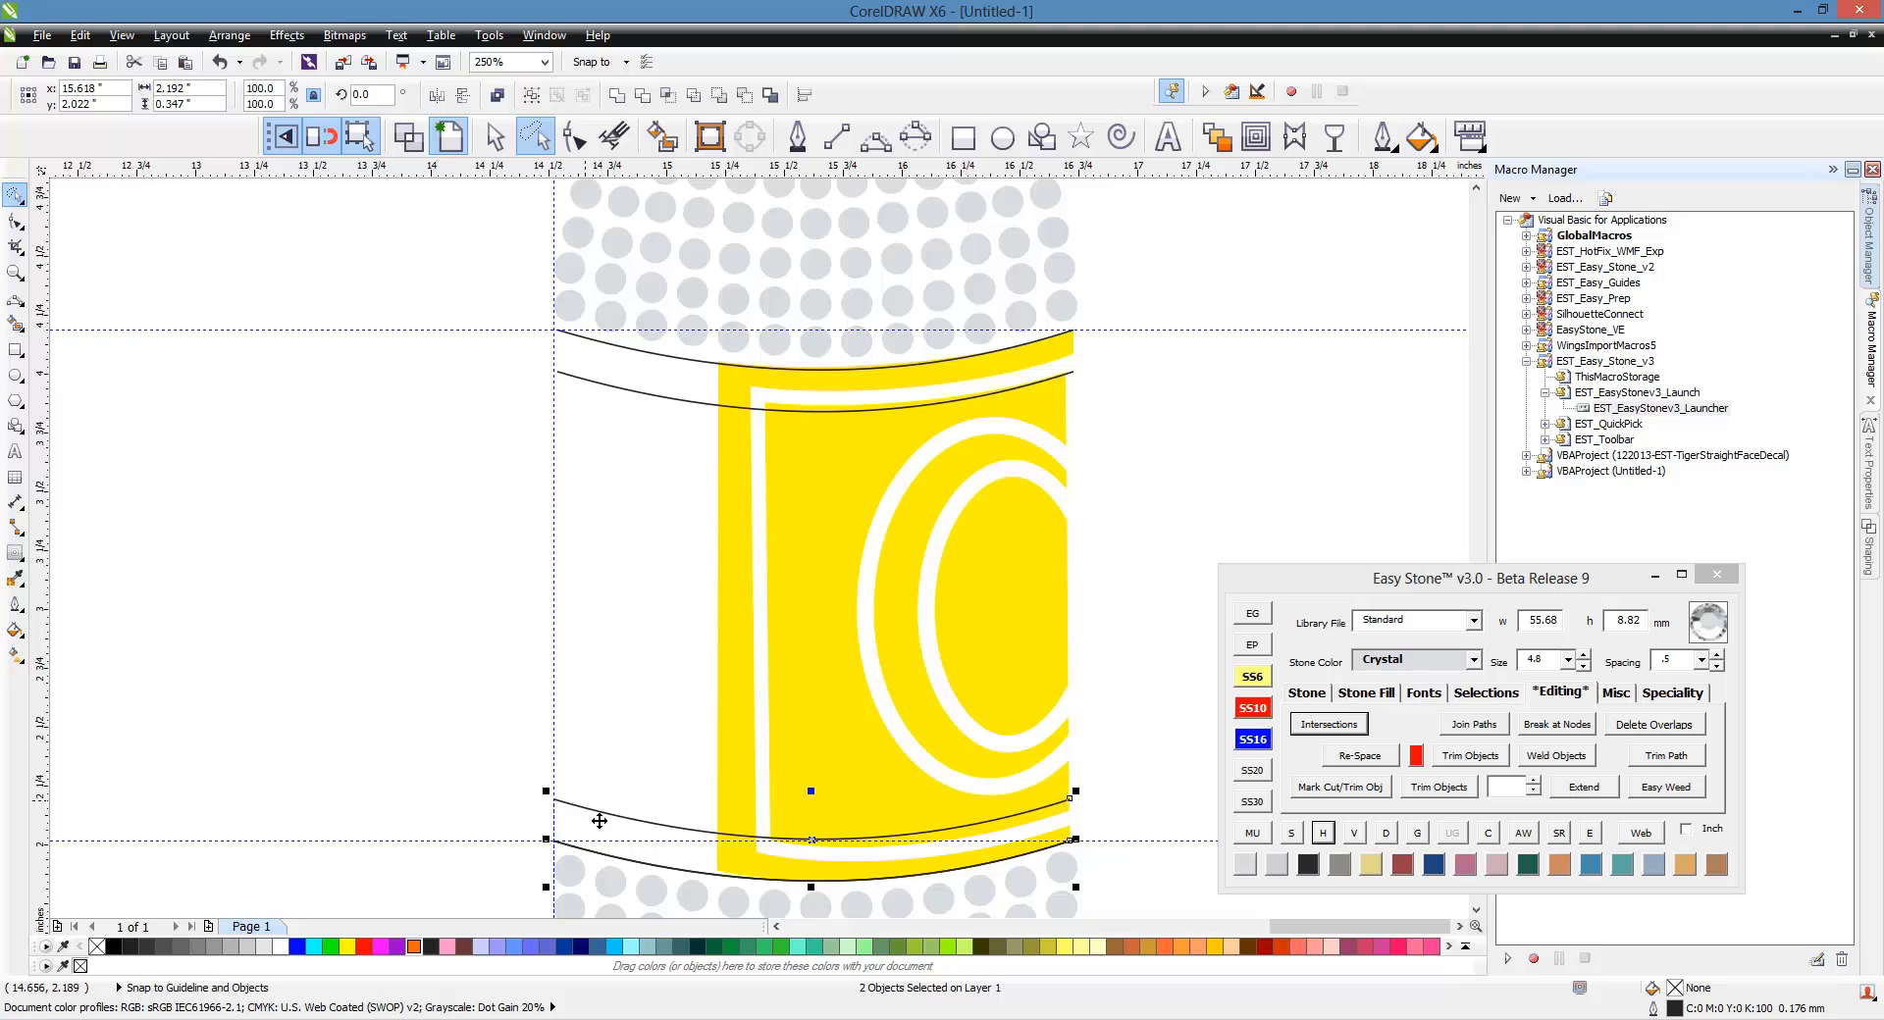
click(563, 851)
scroll(599, 892, up, 1)
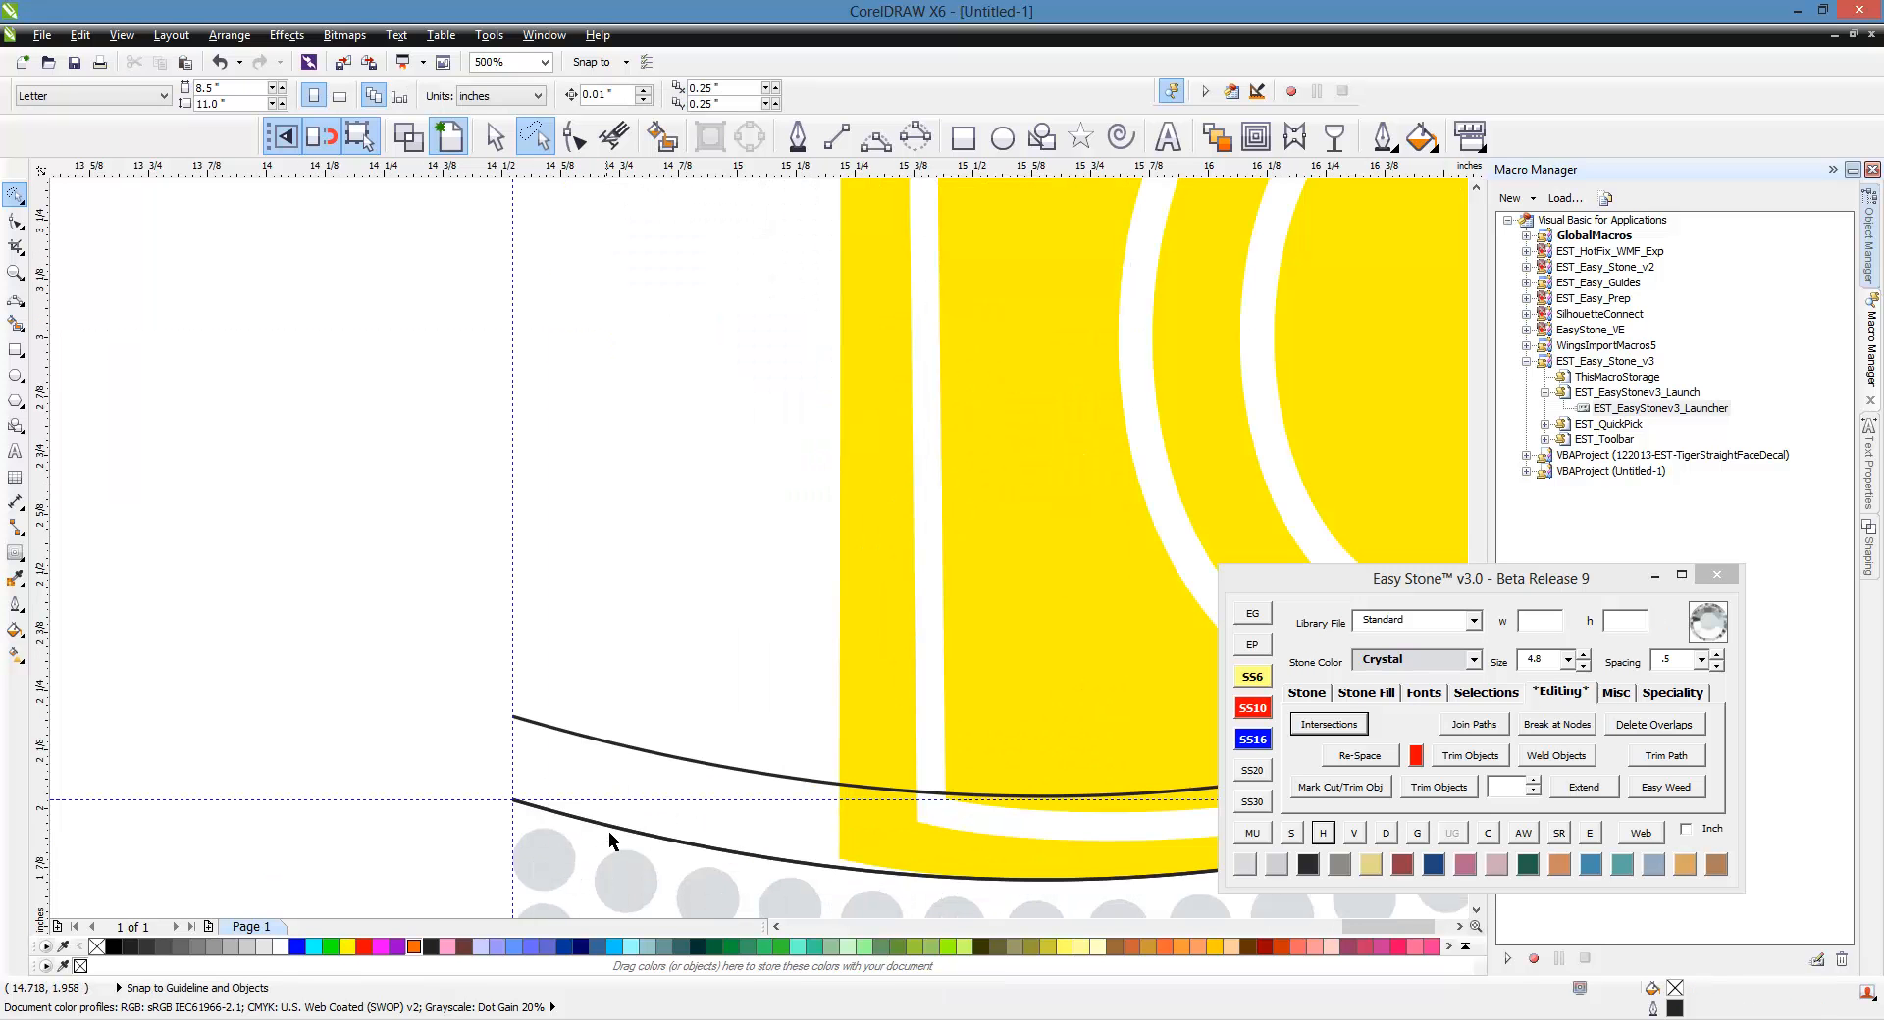
click(618, 836)
click(569, 750)
scroll(485, 702, down, 2)
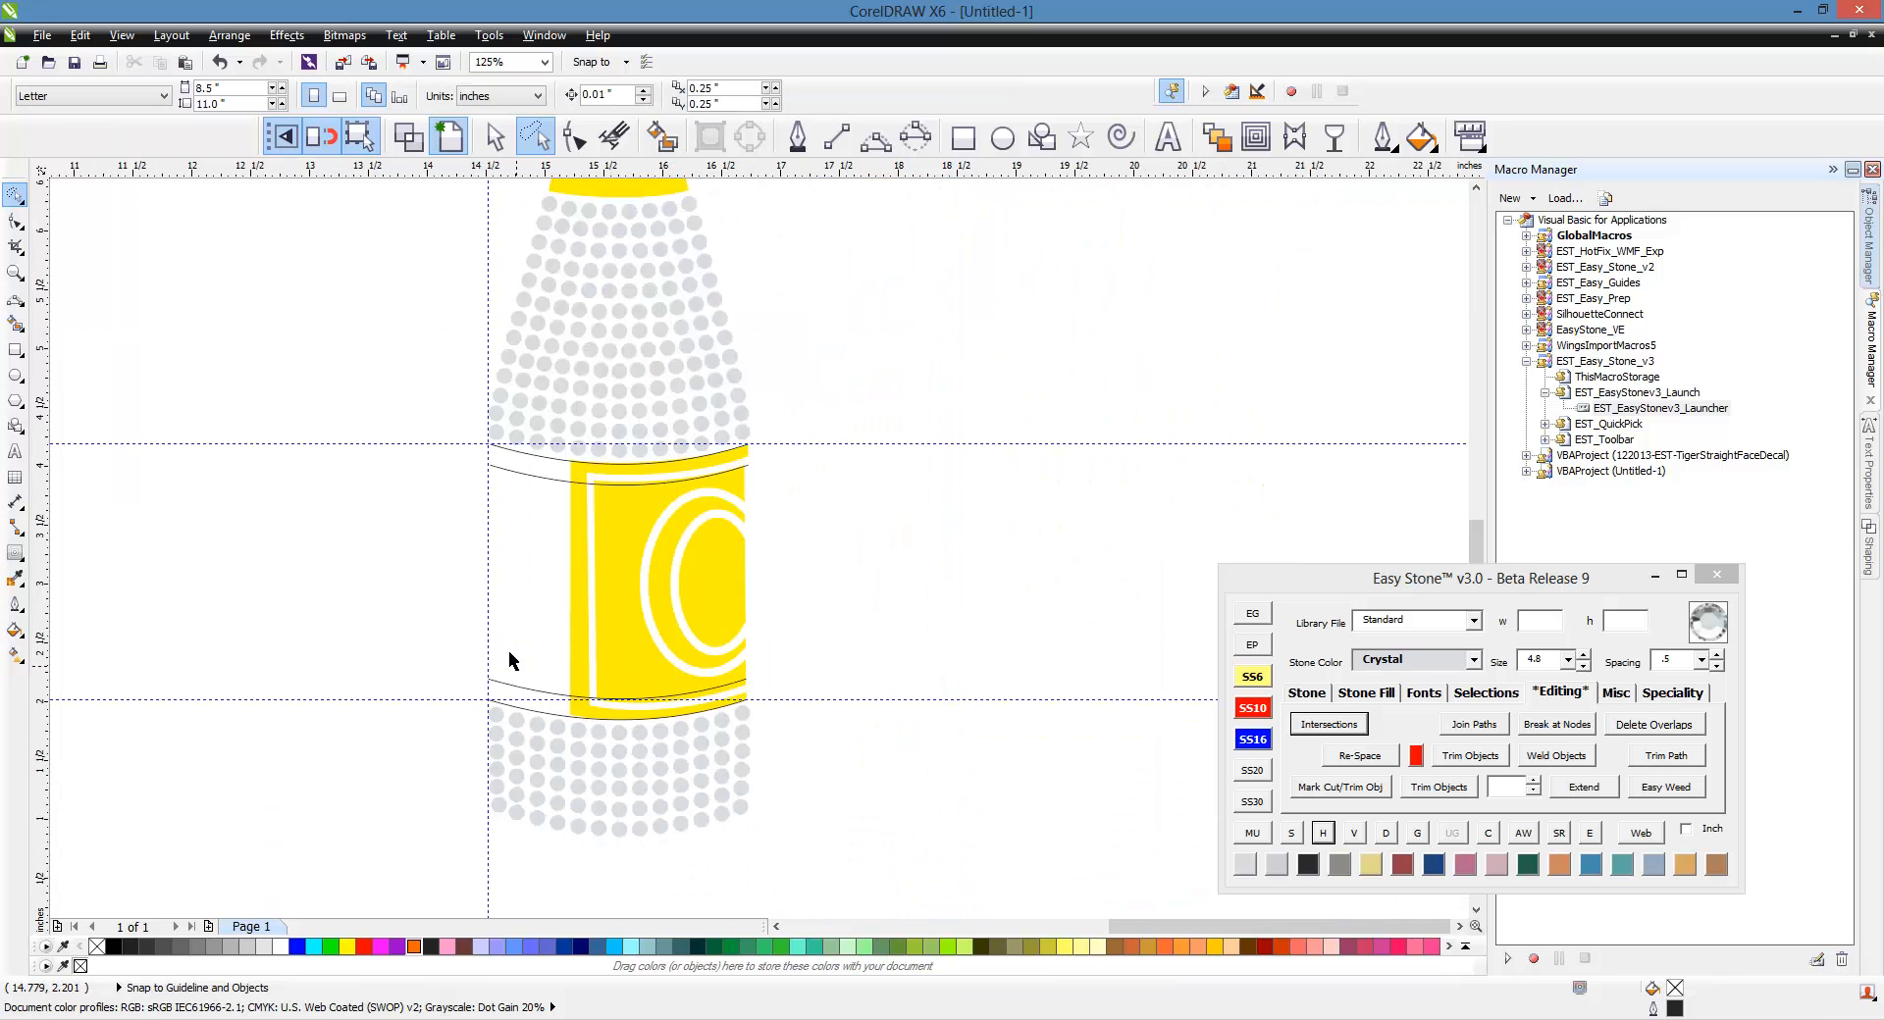
Step: Delete all the yellow label artwork between the upper and lower curves, including the oval pieces and the border
click(702, 606)
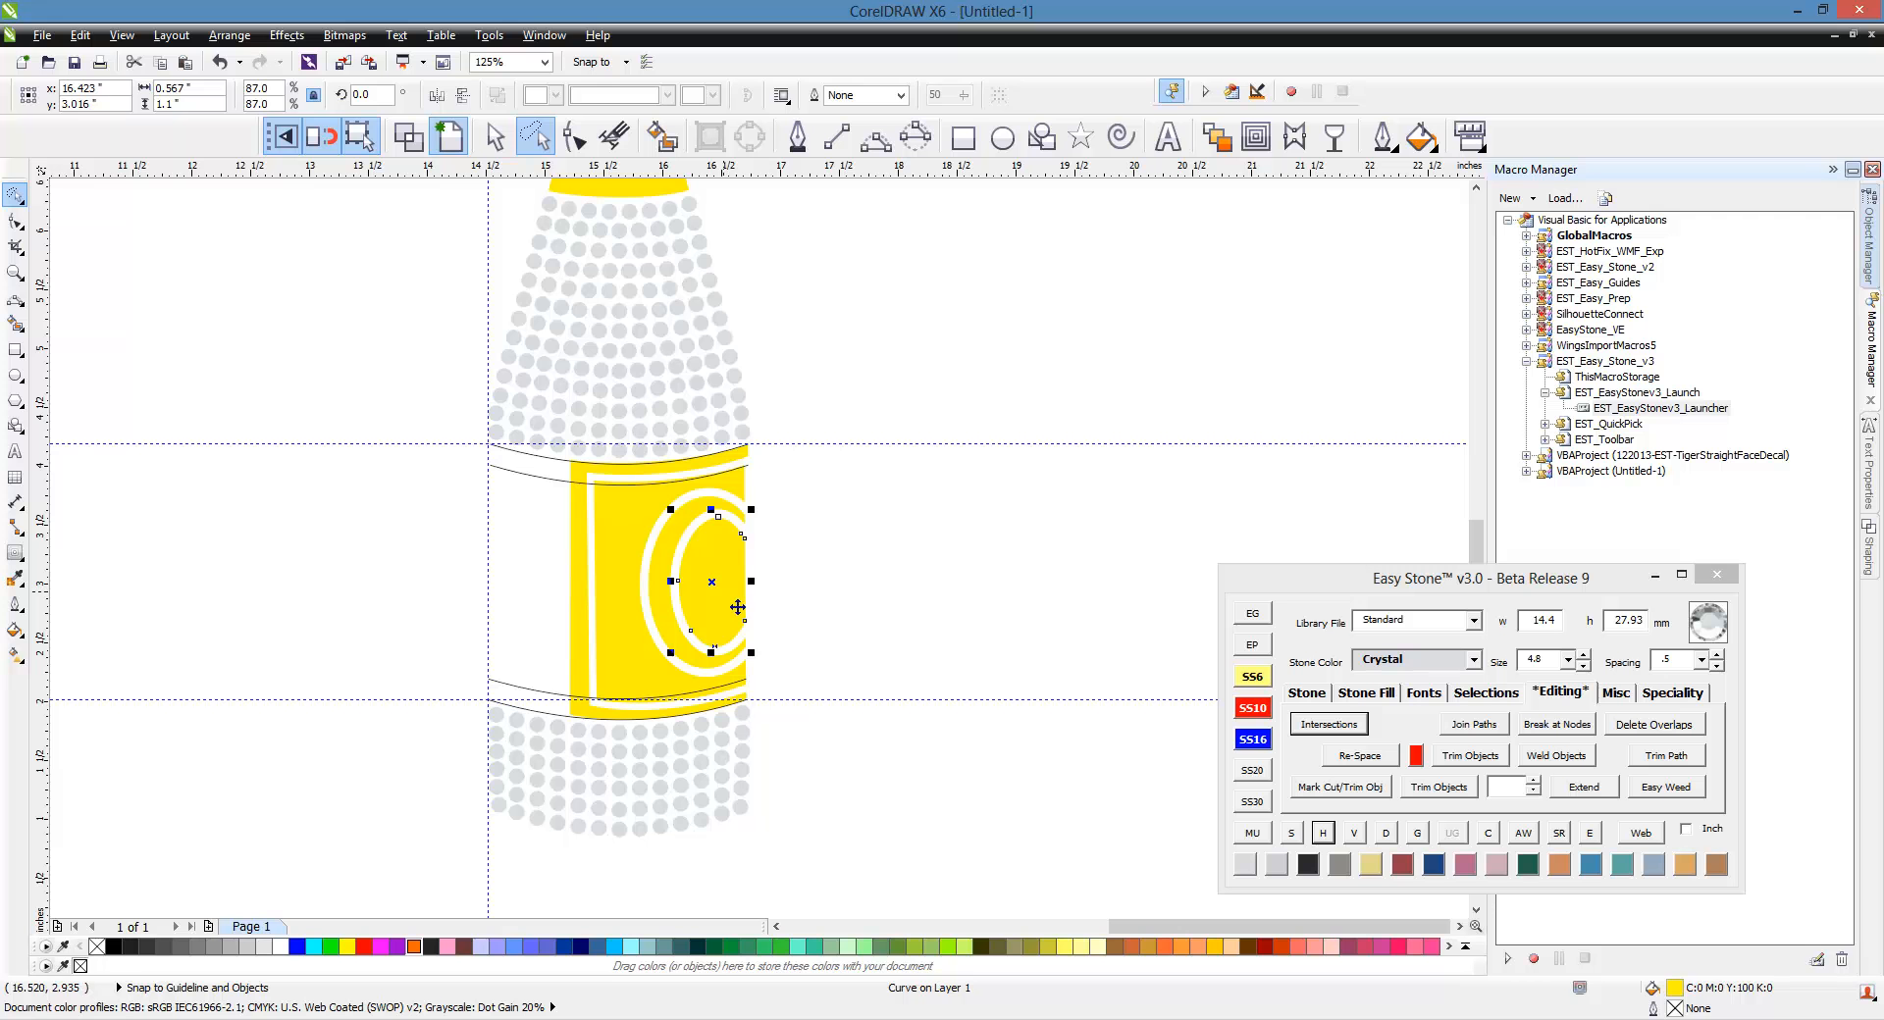
key(Delete)
click(652, 596)
key(Delete)
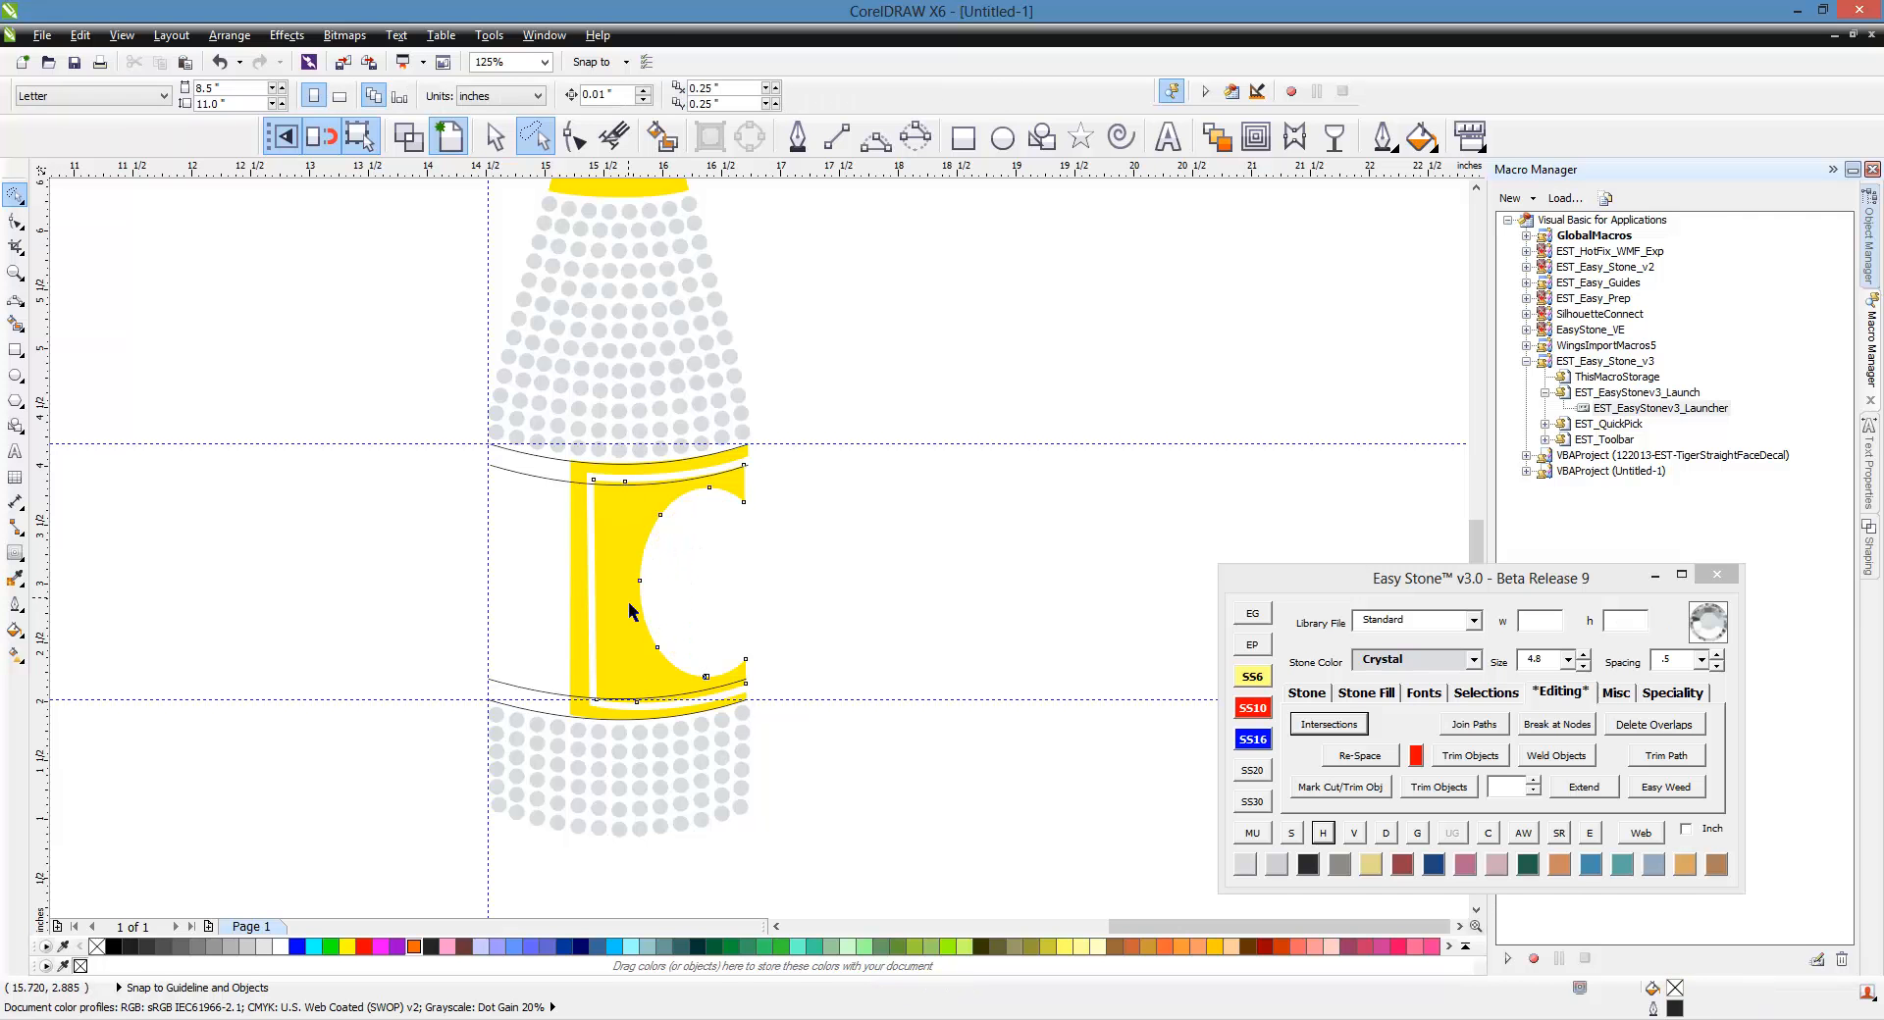
click(628, 602)
key(Delete)
click(577, 600)
key(Delete)
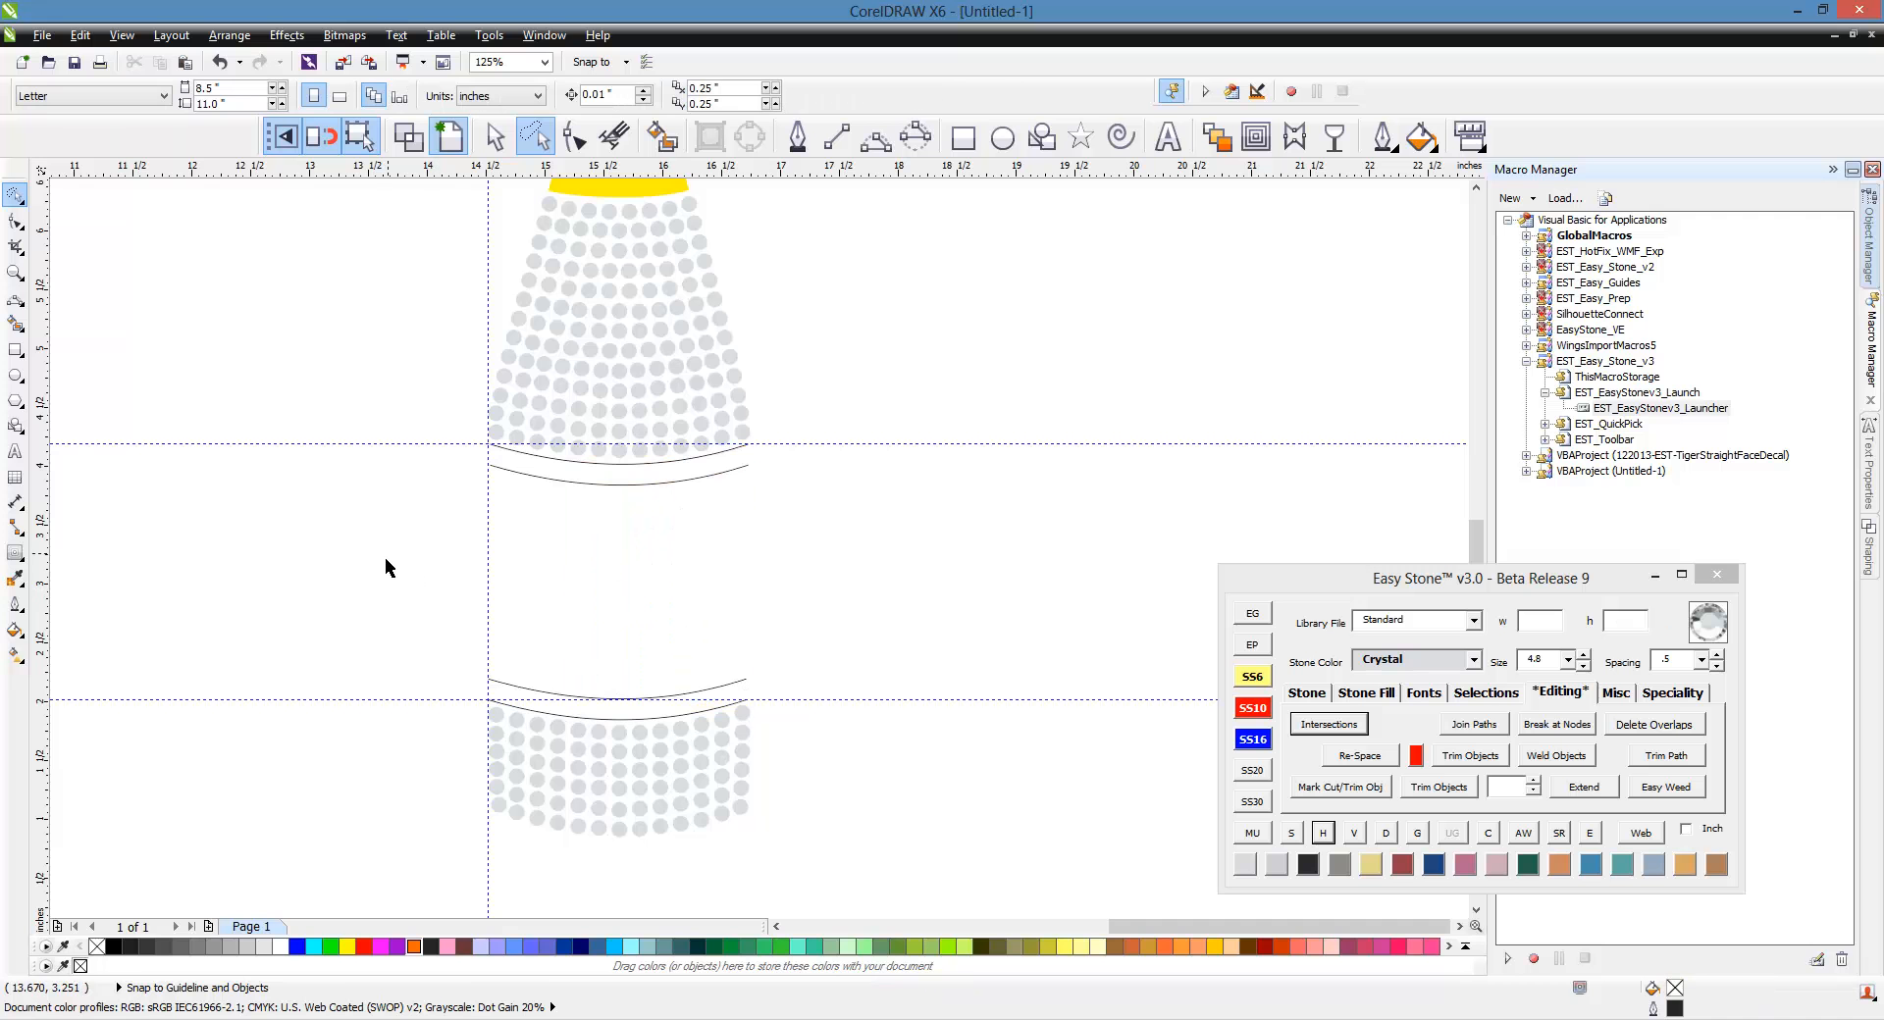
Step: Draw a line about 2.17" tall joining the right ends of the outermost upper and lower curves
click(835, 136)
scroll(687, 554, up, 1)
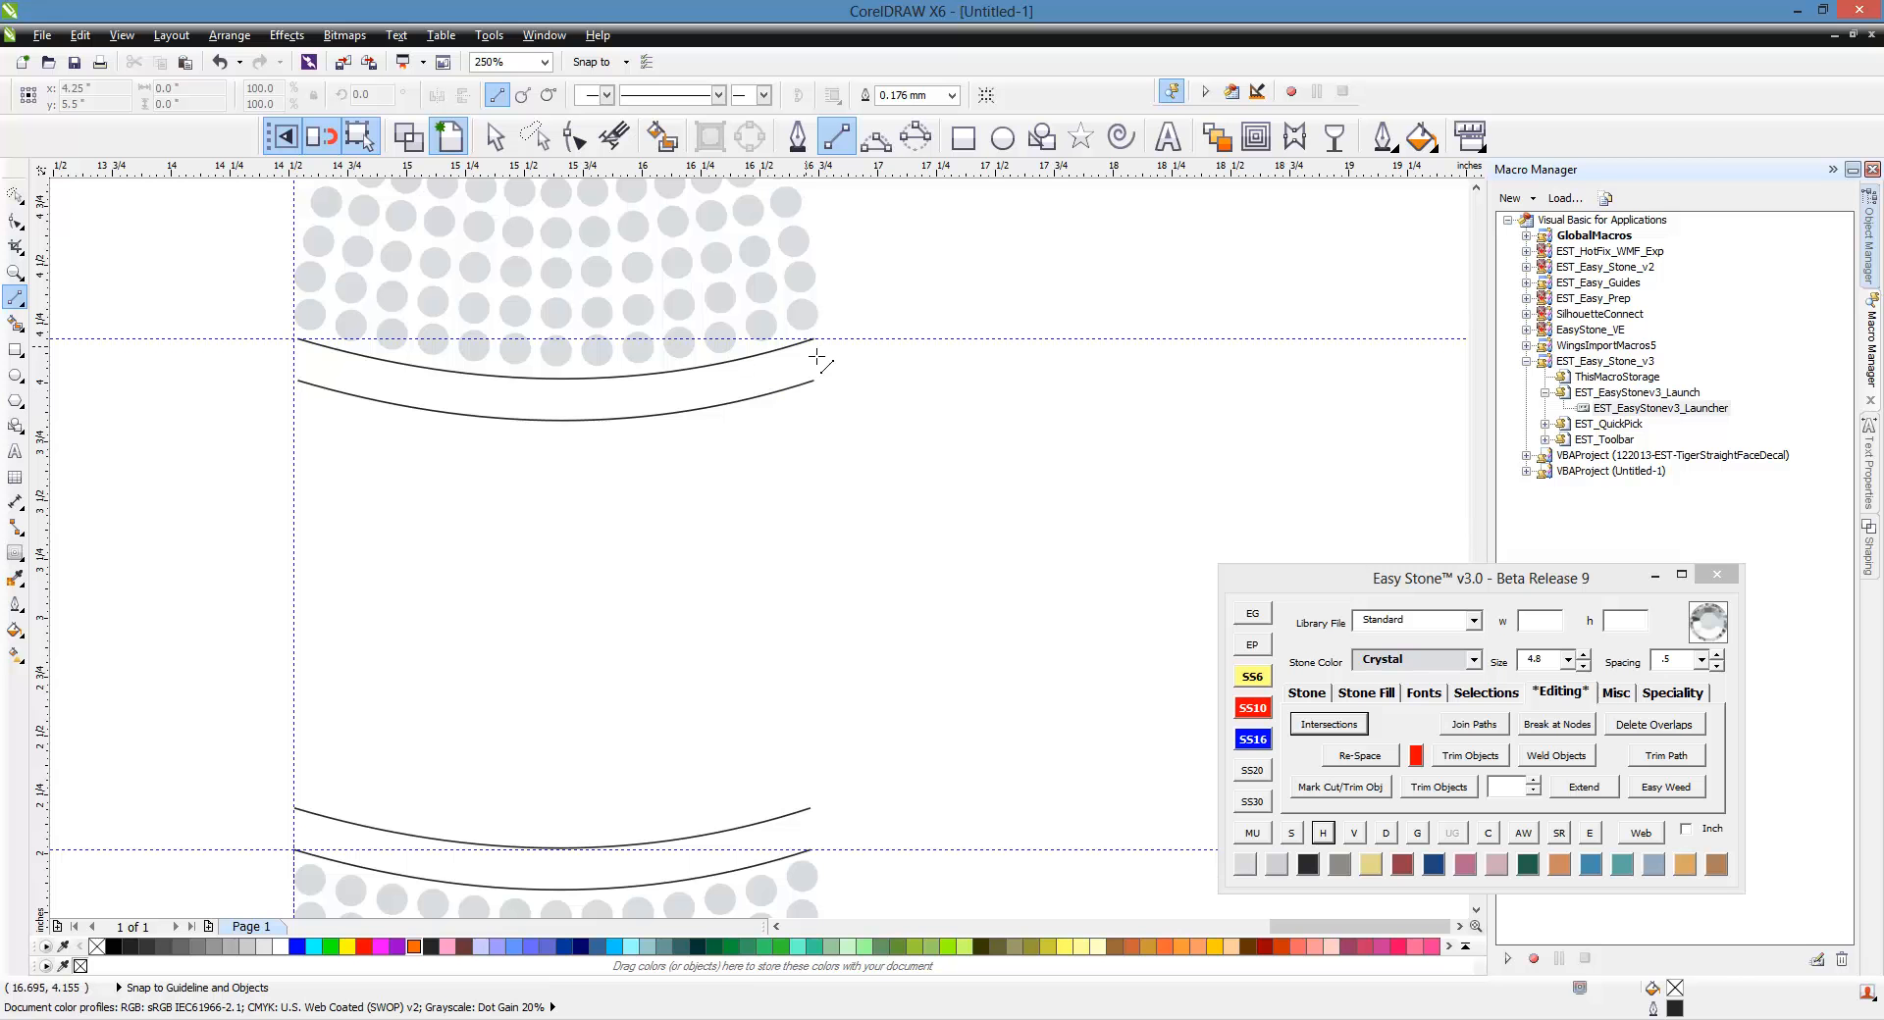
drag(813, 339, 809, 850)
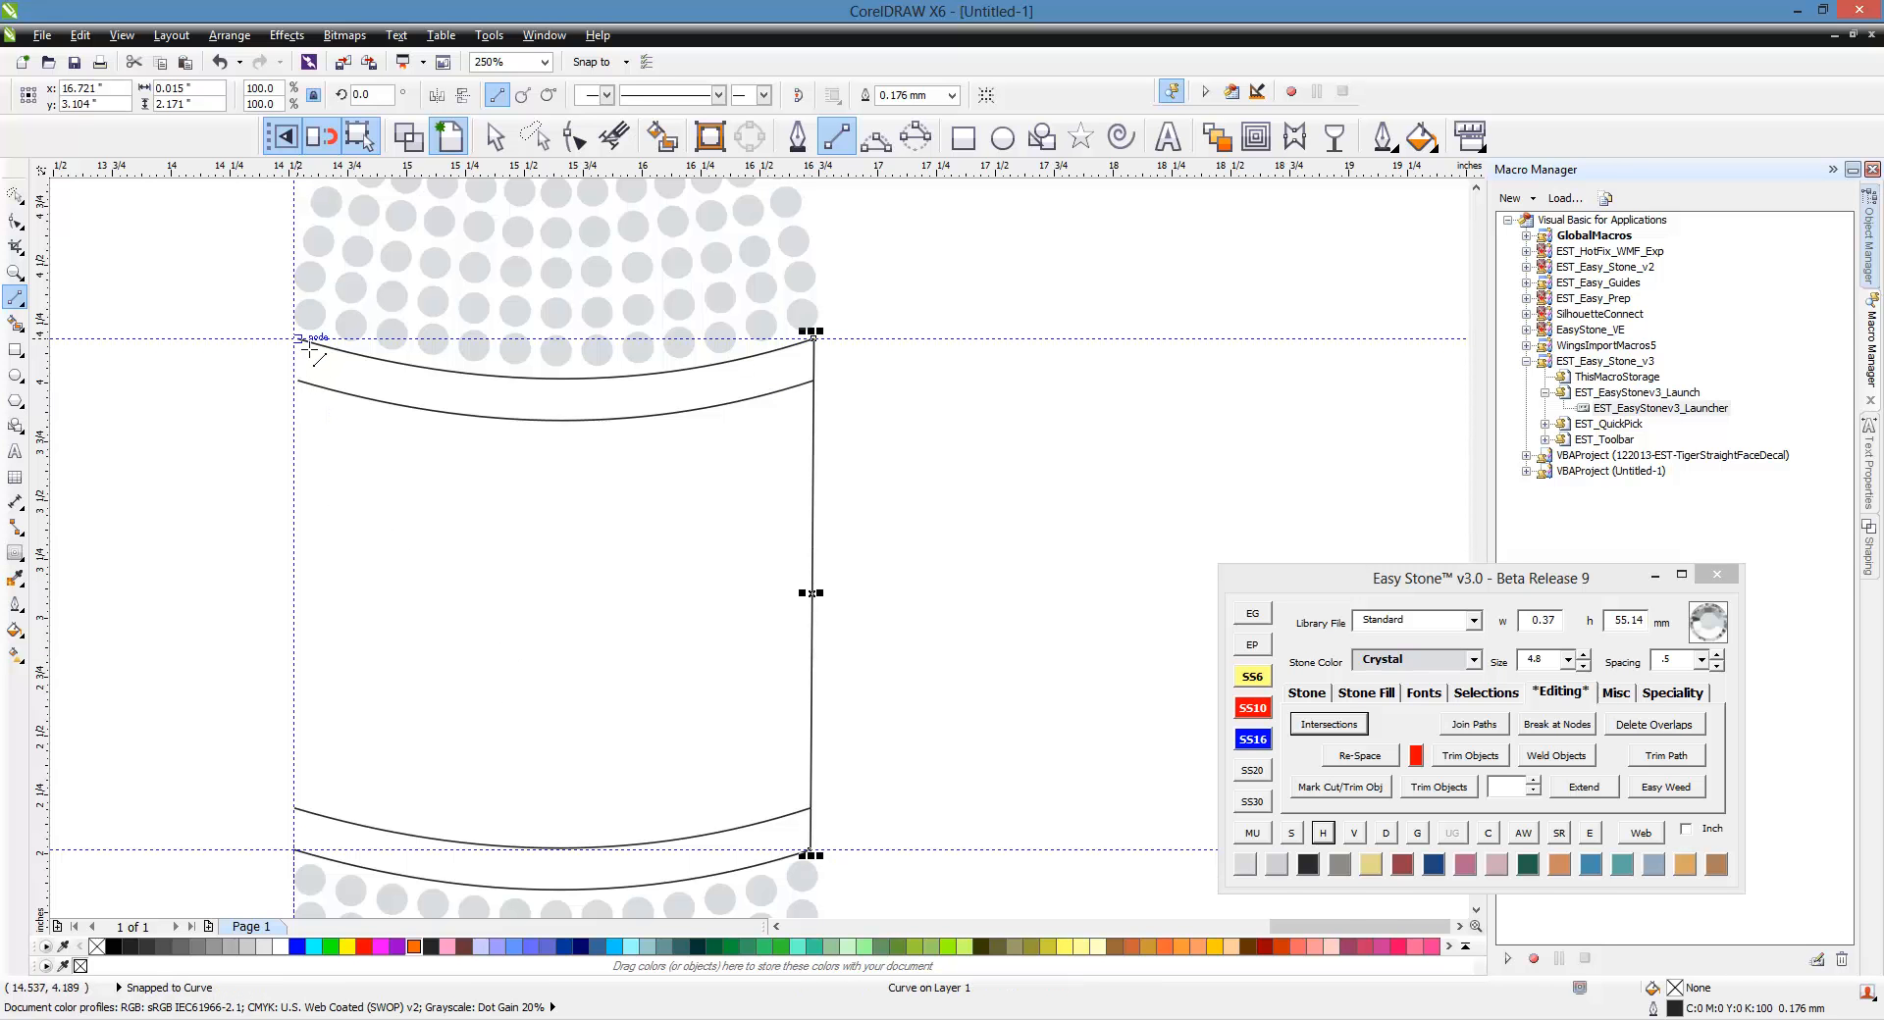
Step: Try to join the left ends of the outermost upper and lower curves with a line, and undo it
scroll(334, 398, up, 2)
scroll(559, 550, down, 1)
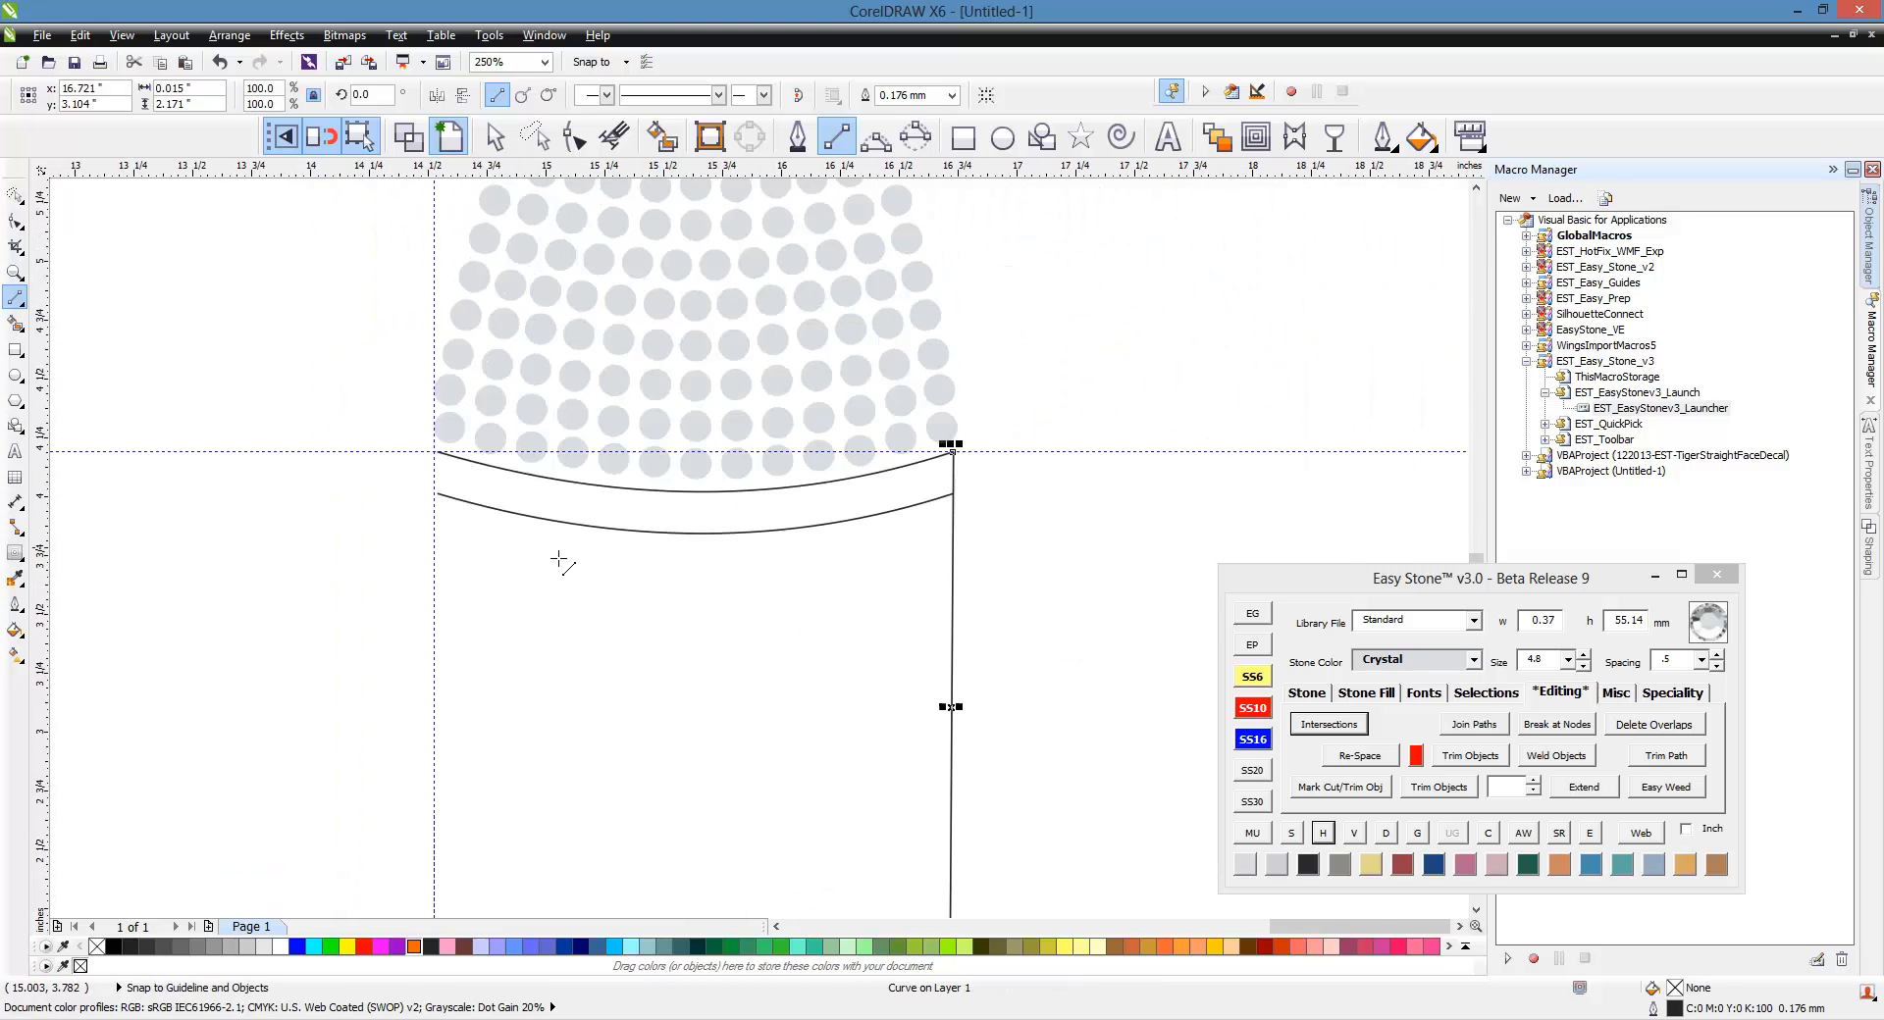
scroll(625, 543, up, 1)
scroll(1013, 486, up, 1)
scroll(853, 484, down, 2)
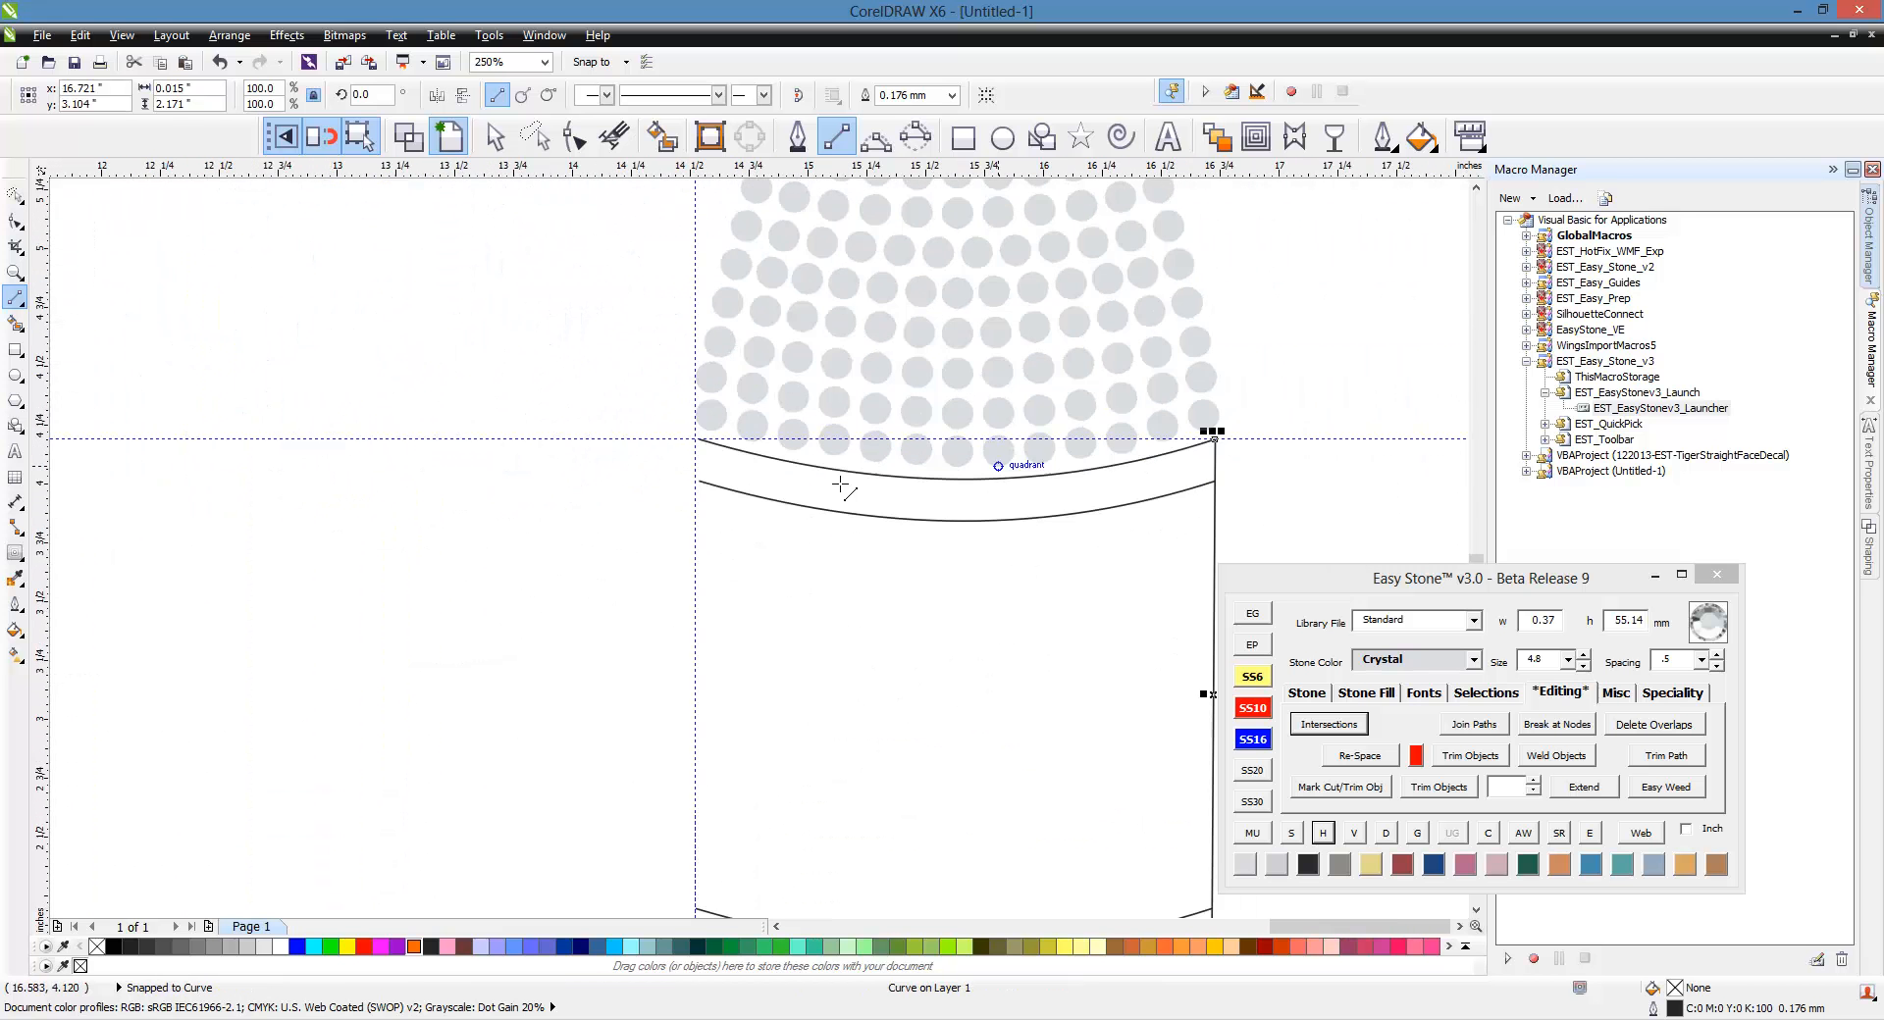
scroll(761, 451, up, 2)
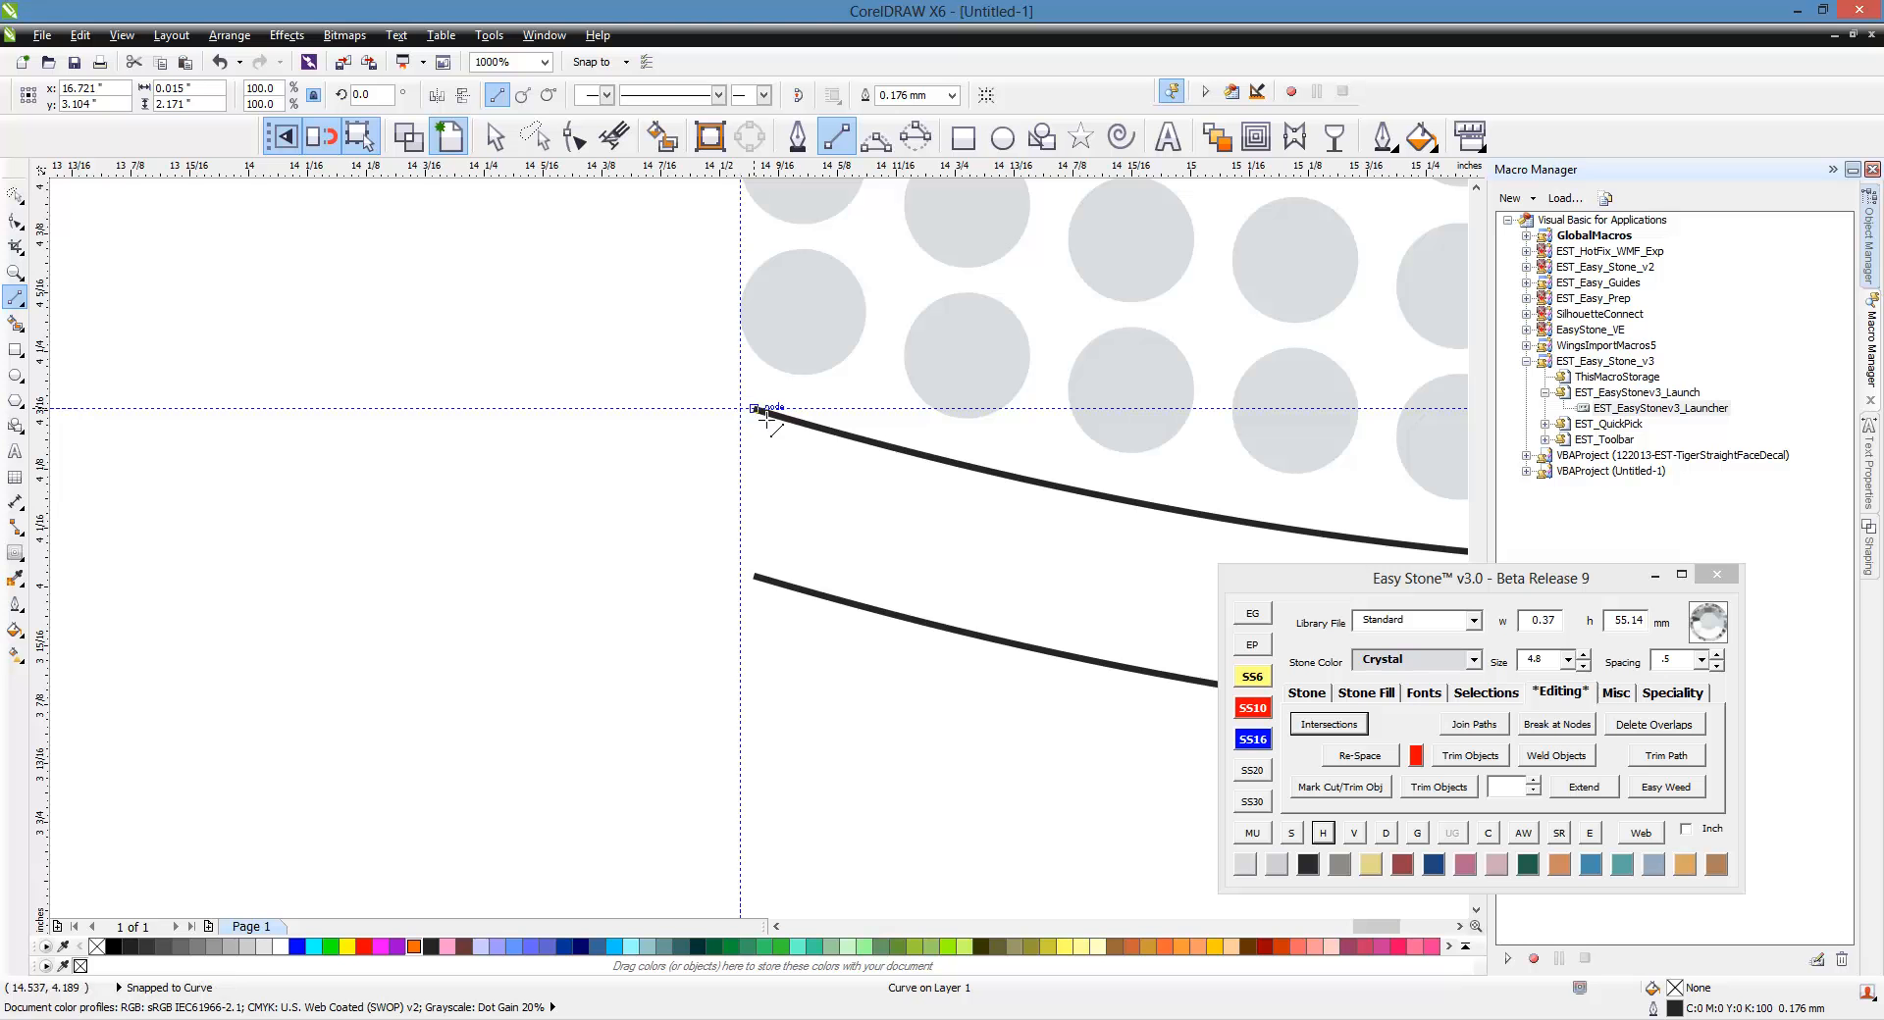
scroll(771, 361, down, 1)
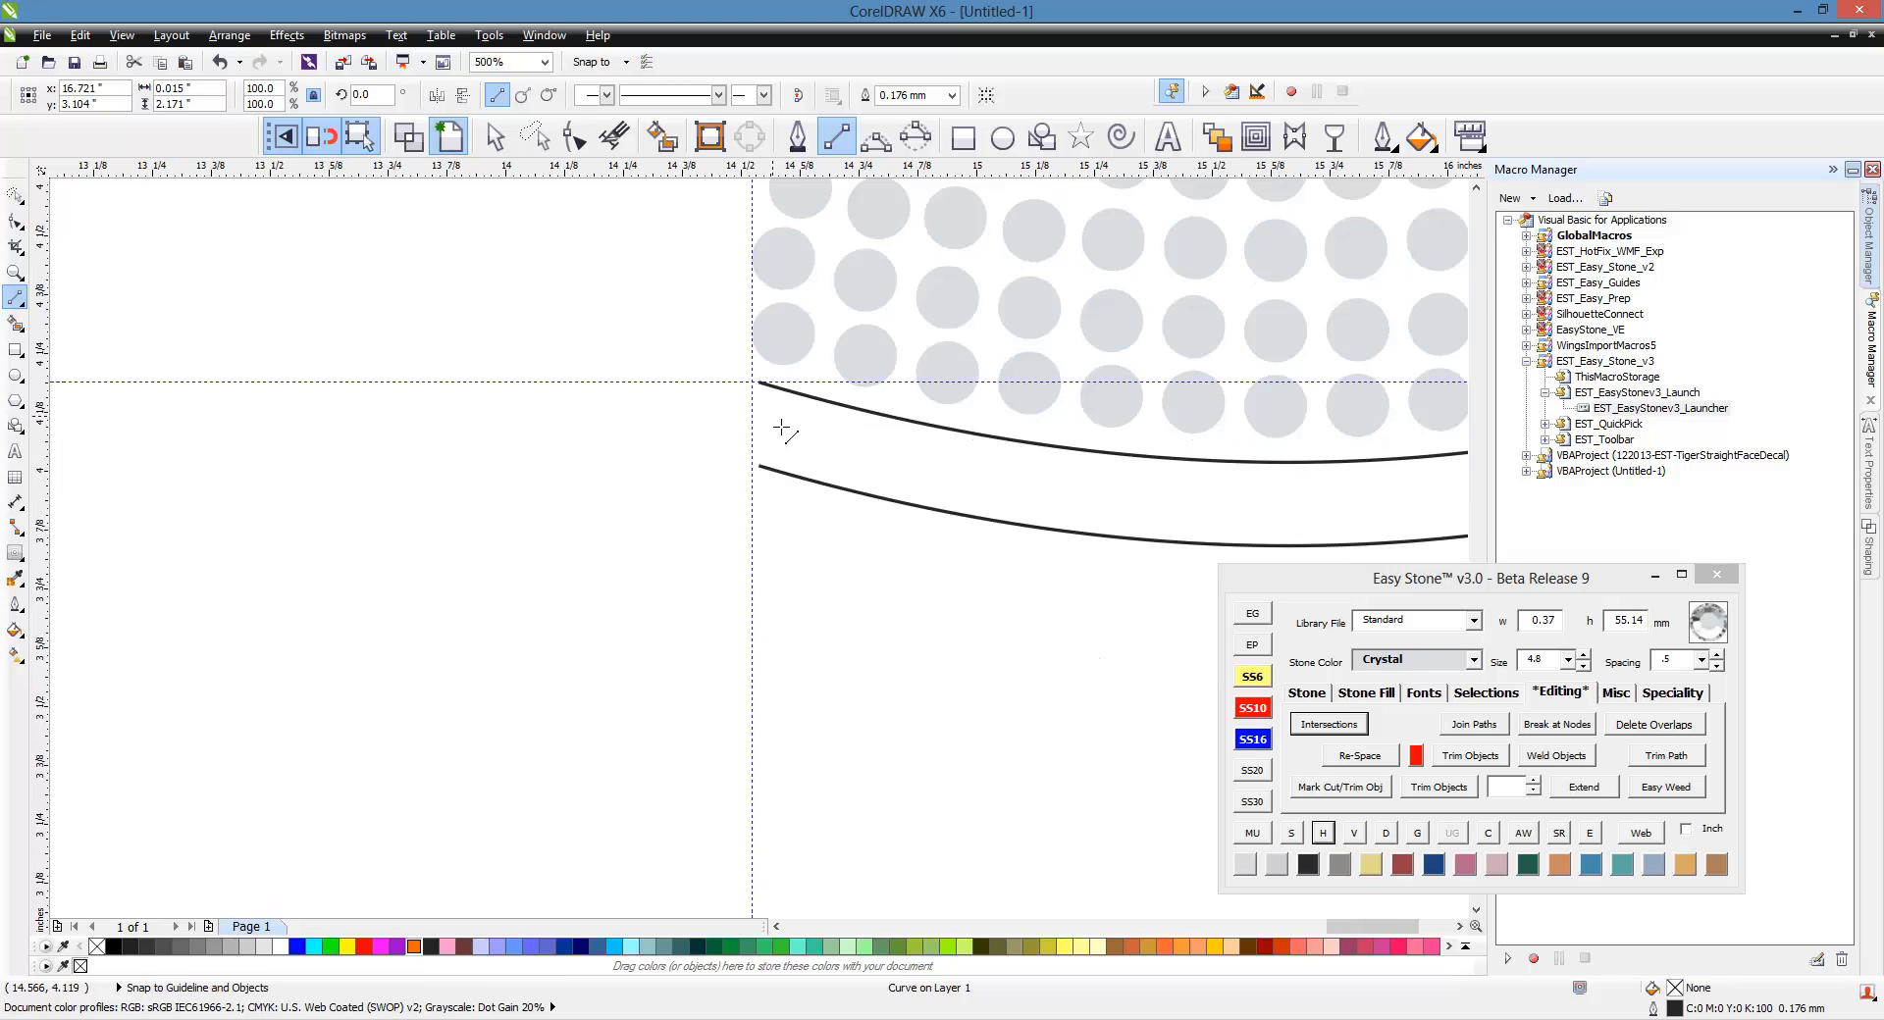
scroll(771, 491, down, 2)
scroll(782, 672, up, 3)
scroll(785, 658, up, 1)
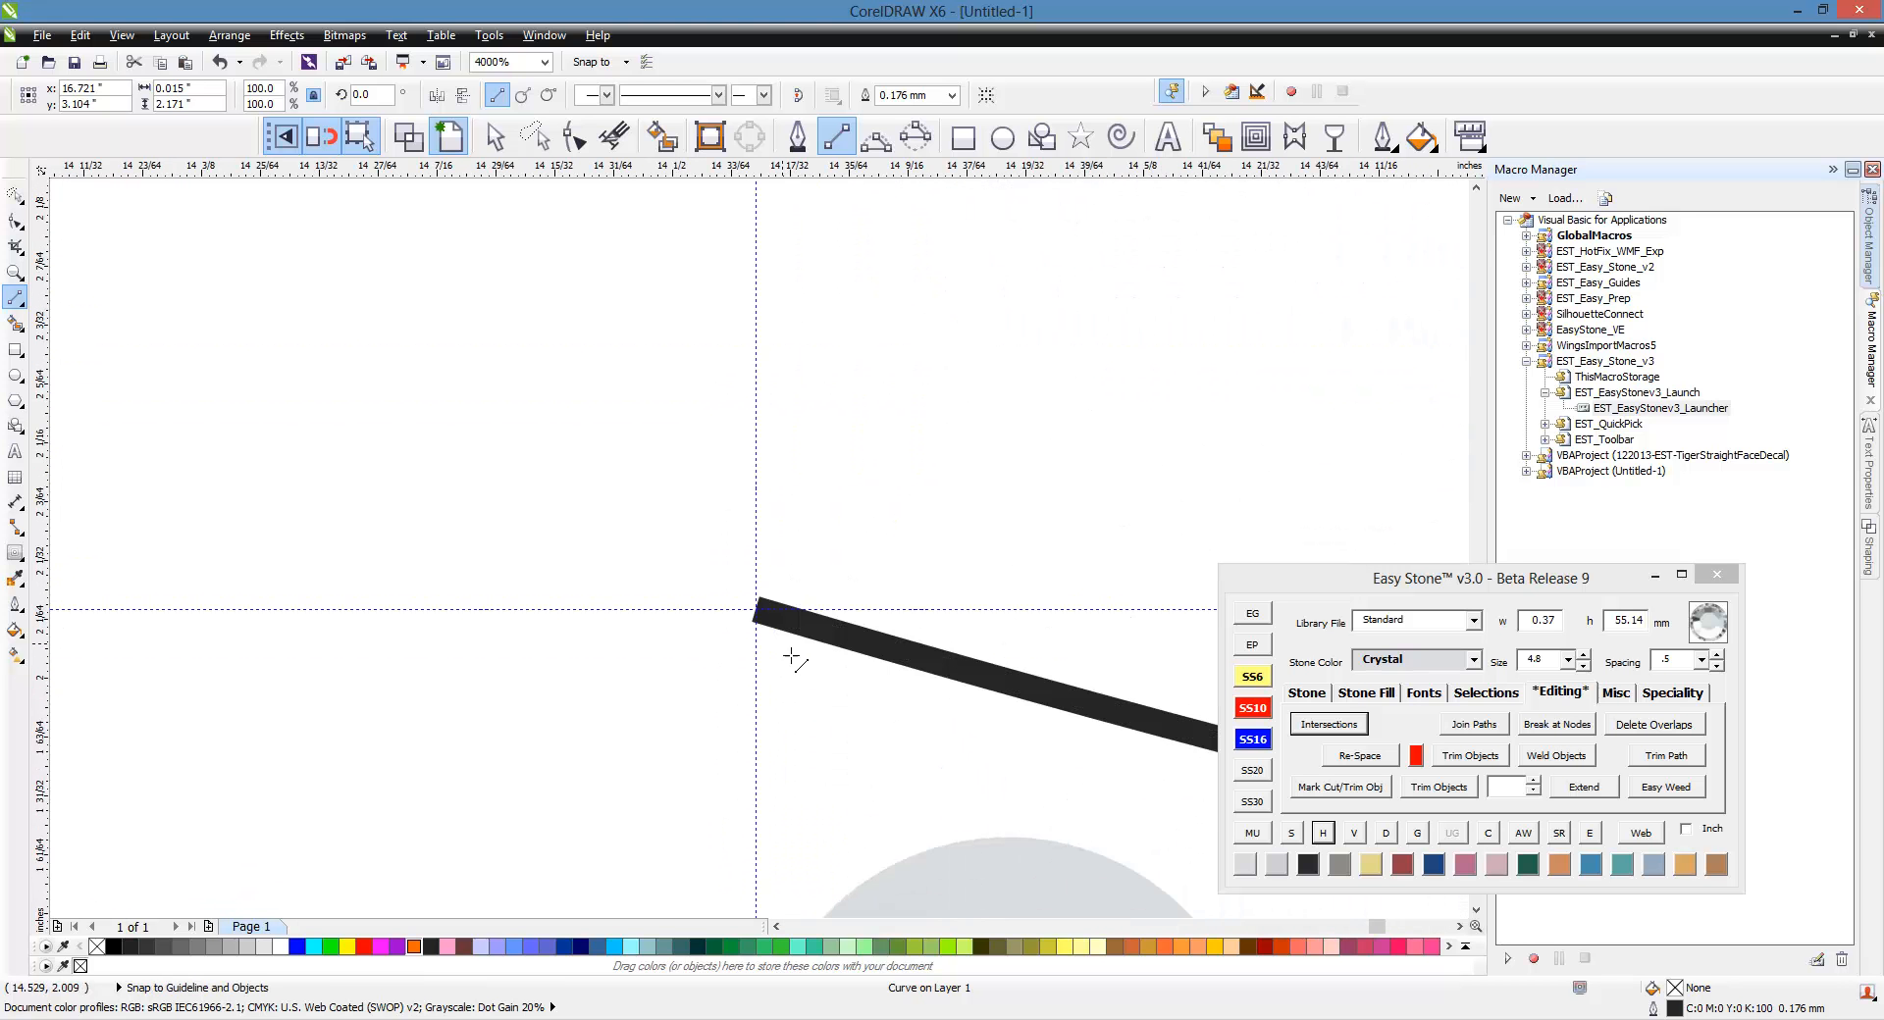
scroll(775, 647, down, 4)
scroll(740, 556, up, 1)
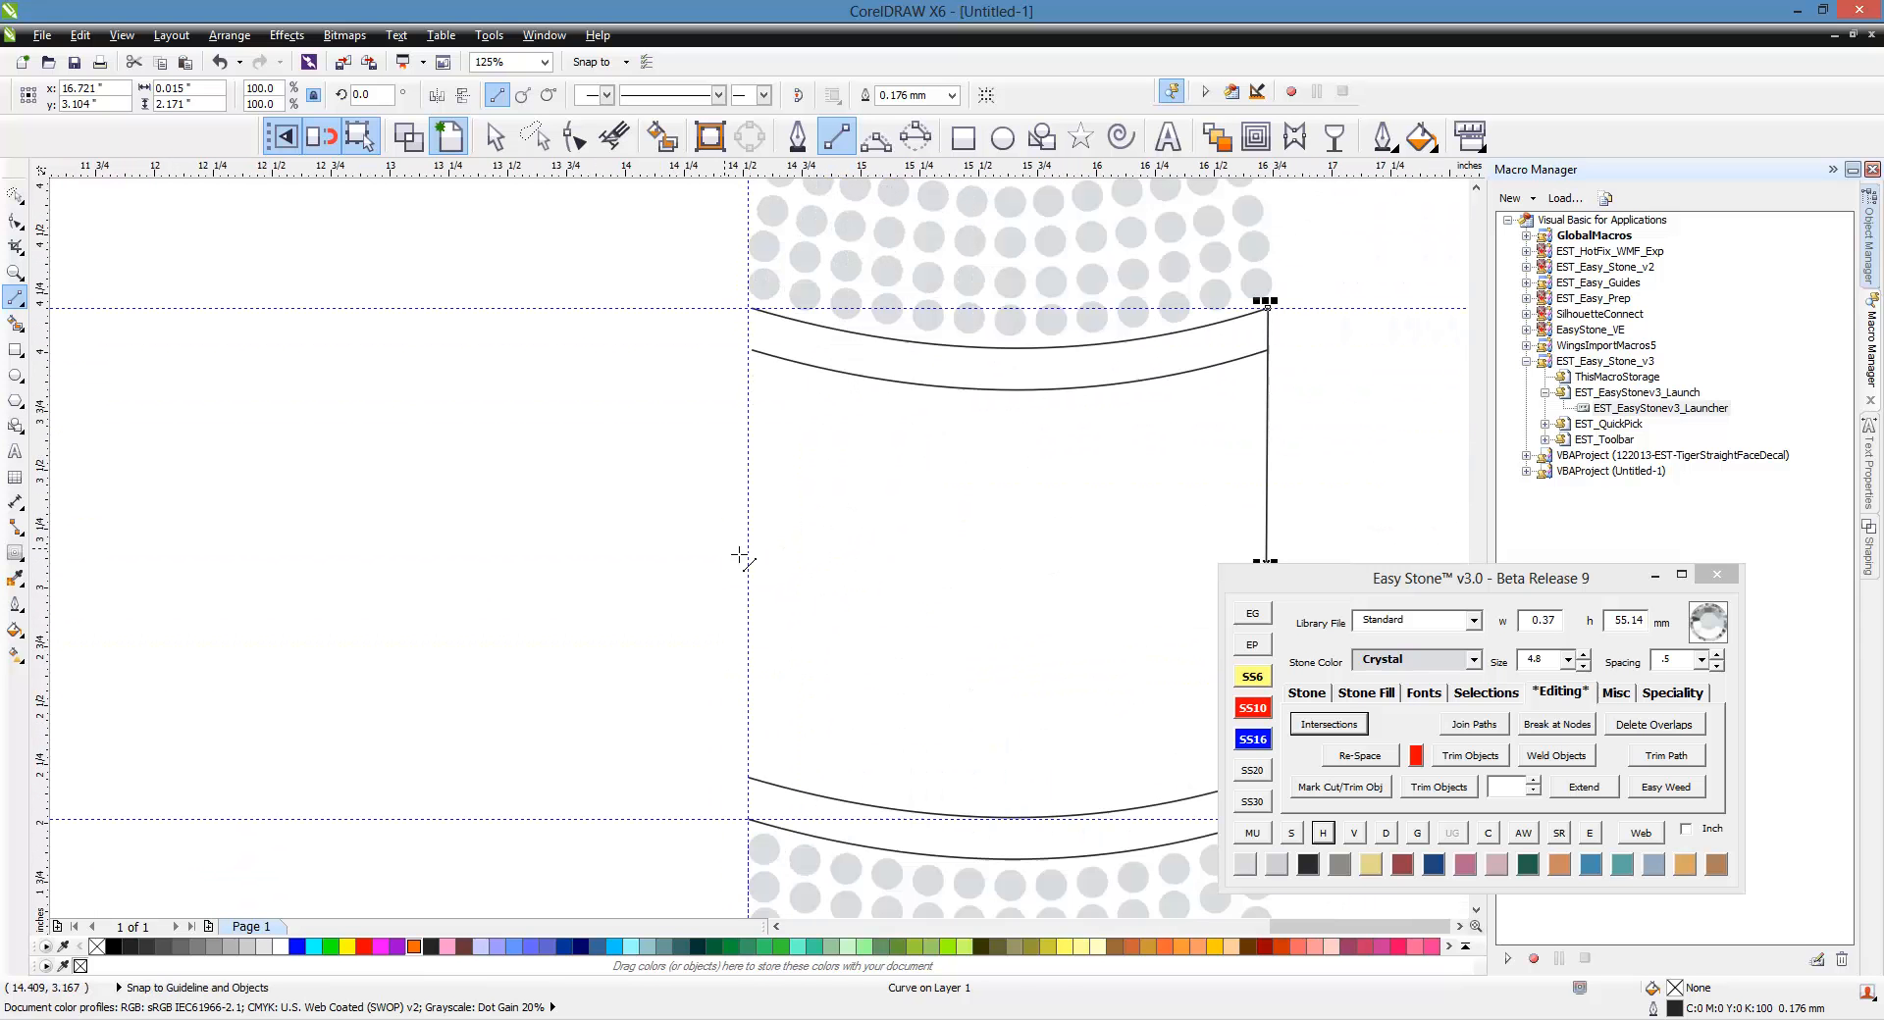
drag(753, 311, 754, 831)
scroll(572, 508, up, 1)
scroll(874, 617, up, 1)
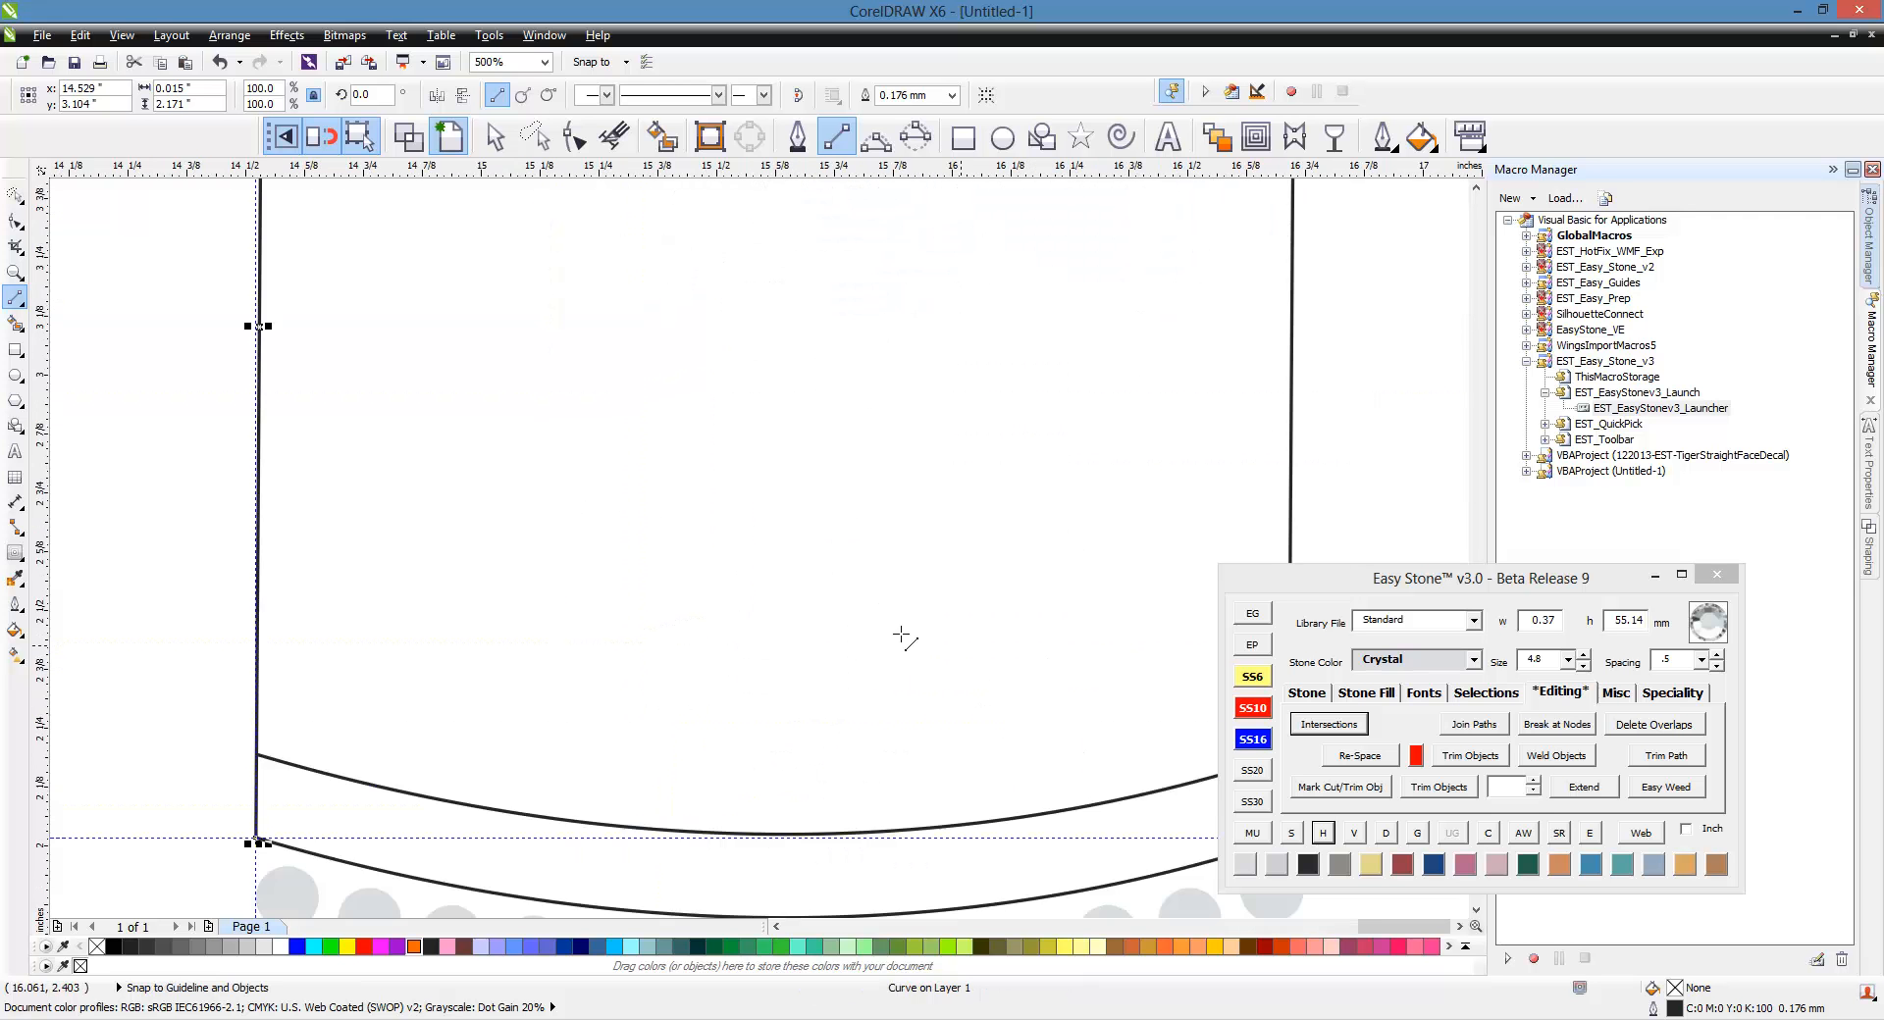
scroll(902, 638, down, 2)
scroll(1021, 721, up, 2)
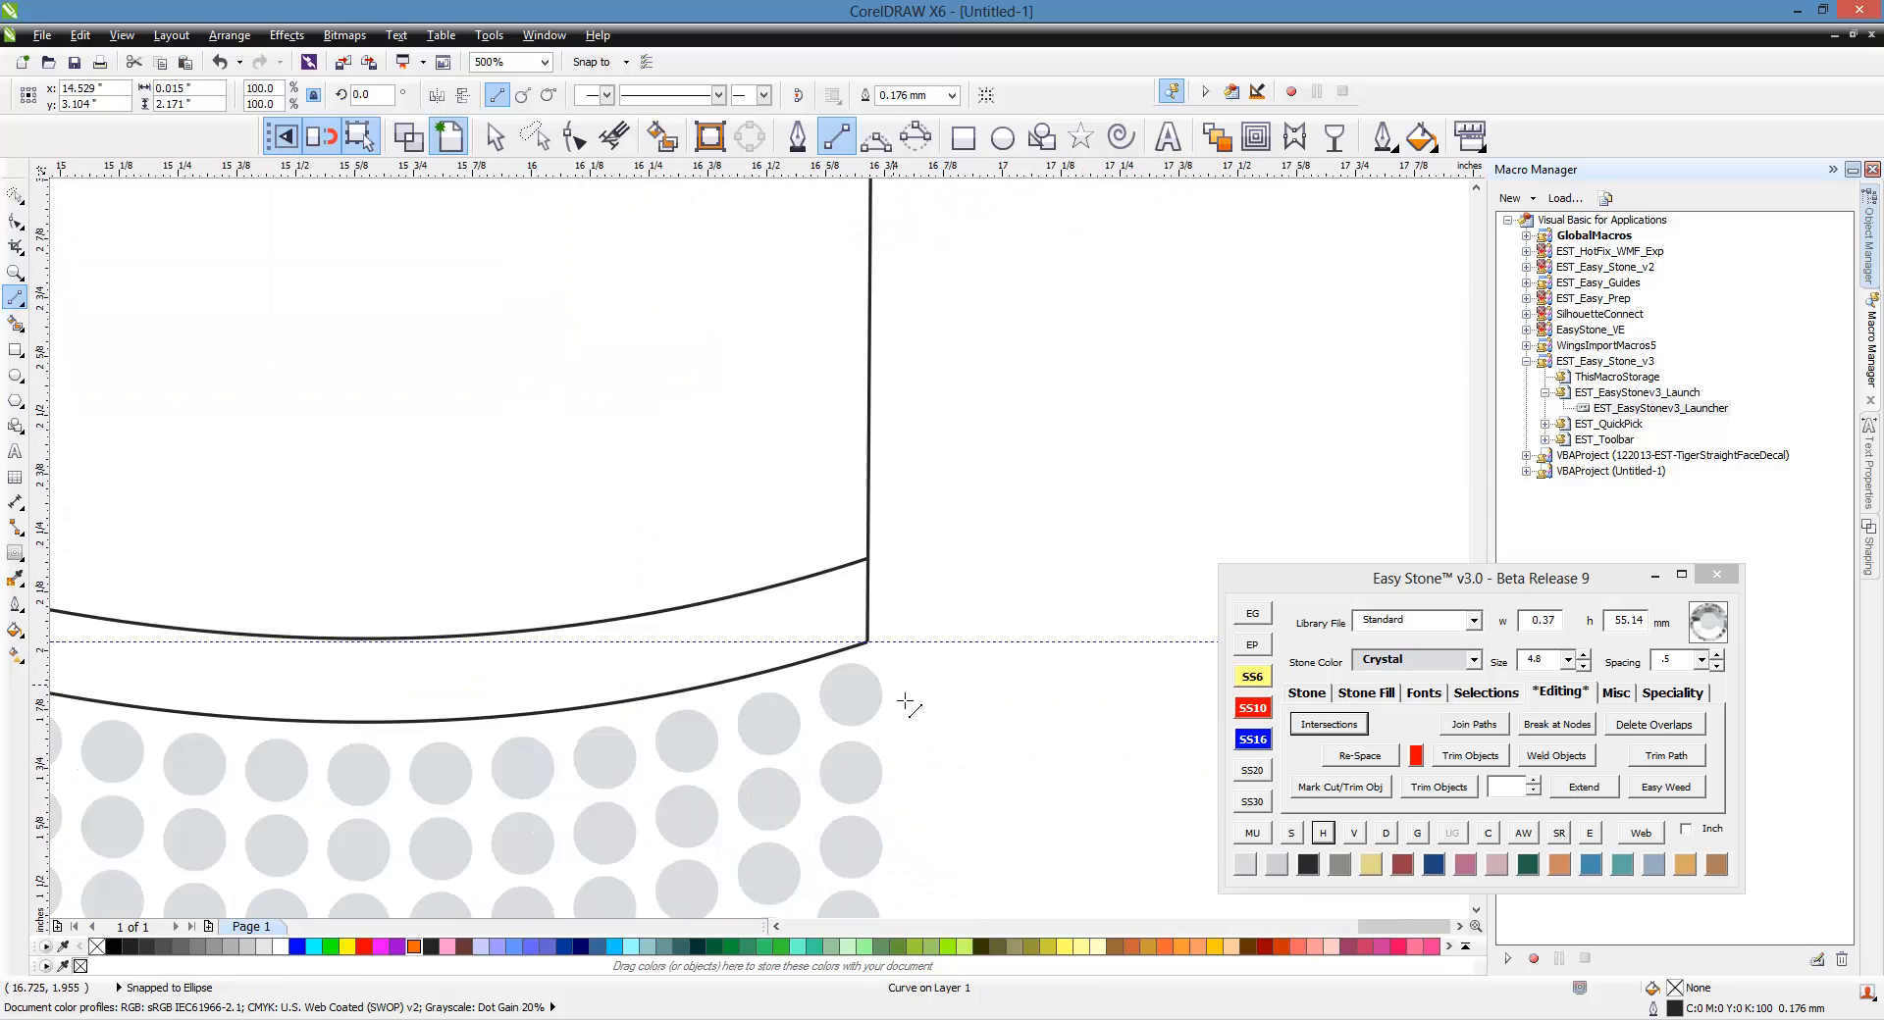
scroll(907, 705, down, 2)
key(ctrl+z)
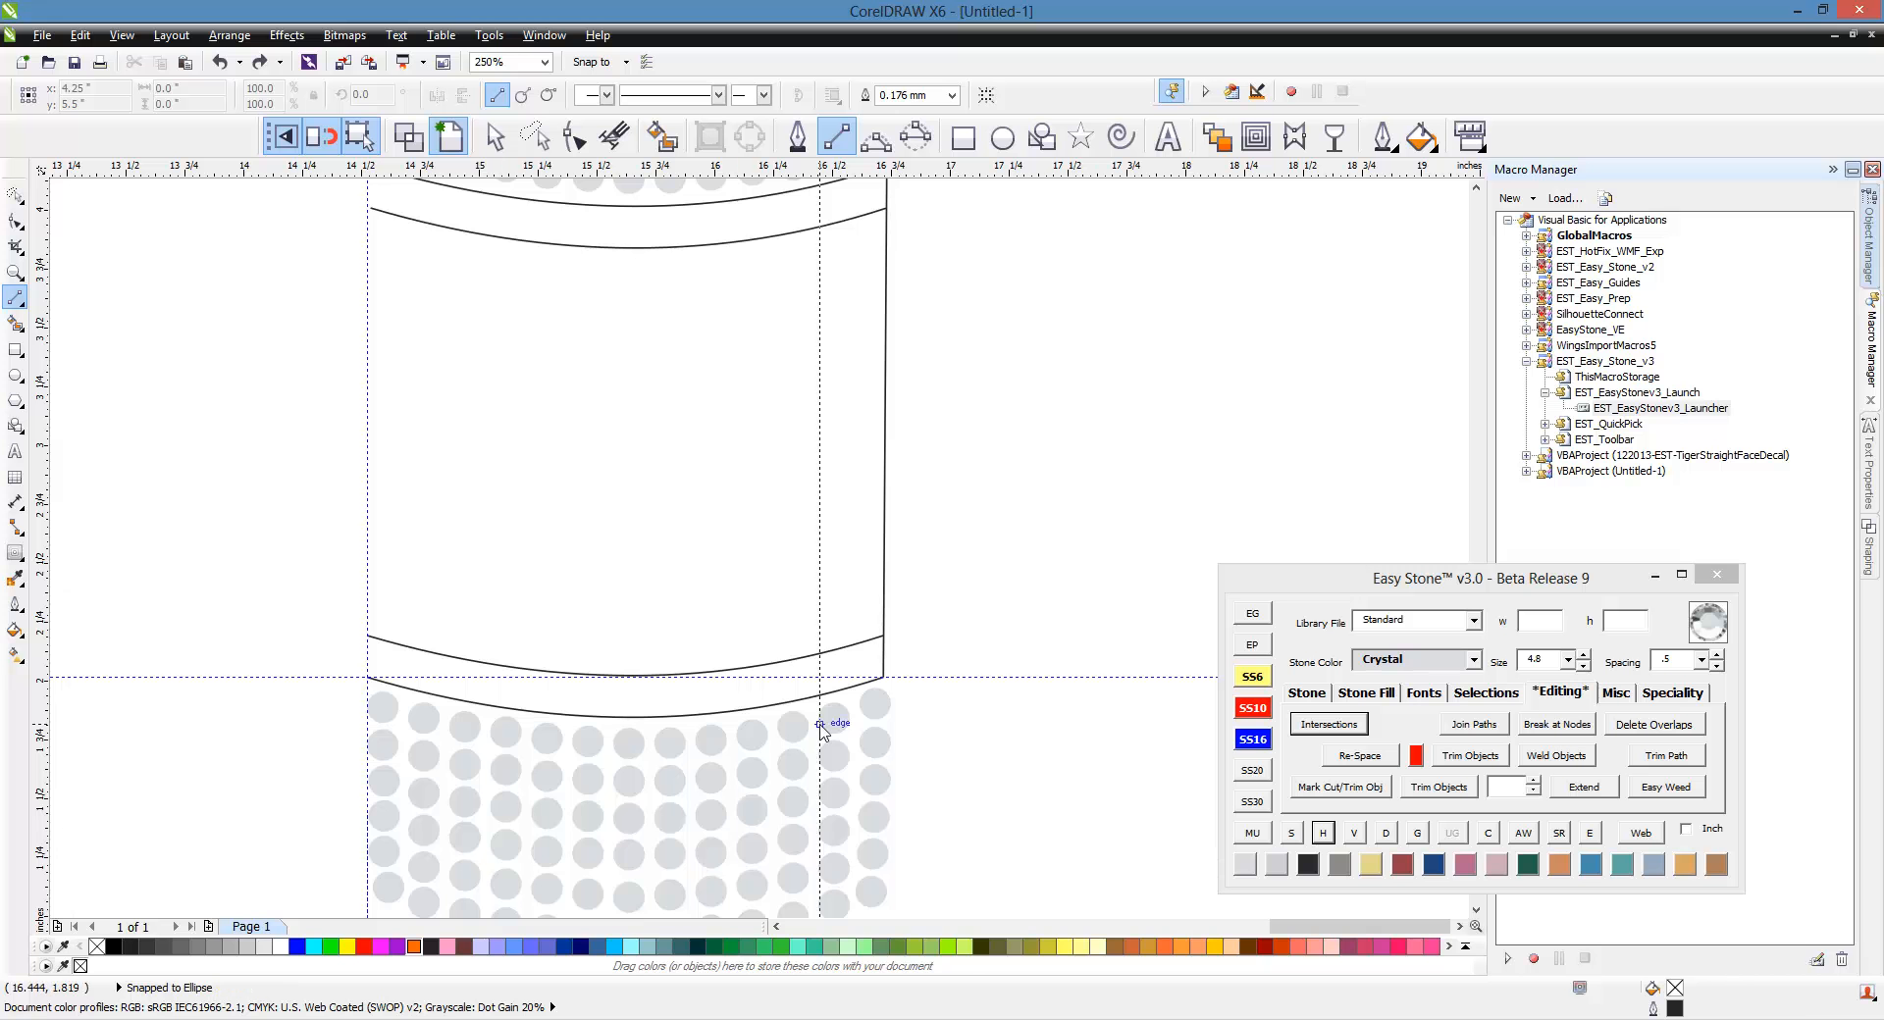
Step: Place a vertical guideline at x 16.714" through the right ends of the lower curves
drag(887, 679, 889, 681)
scroll(894, 694, down, 2)
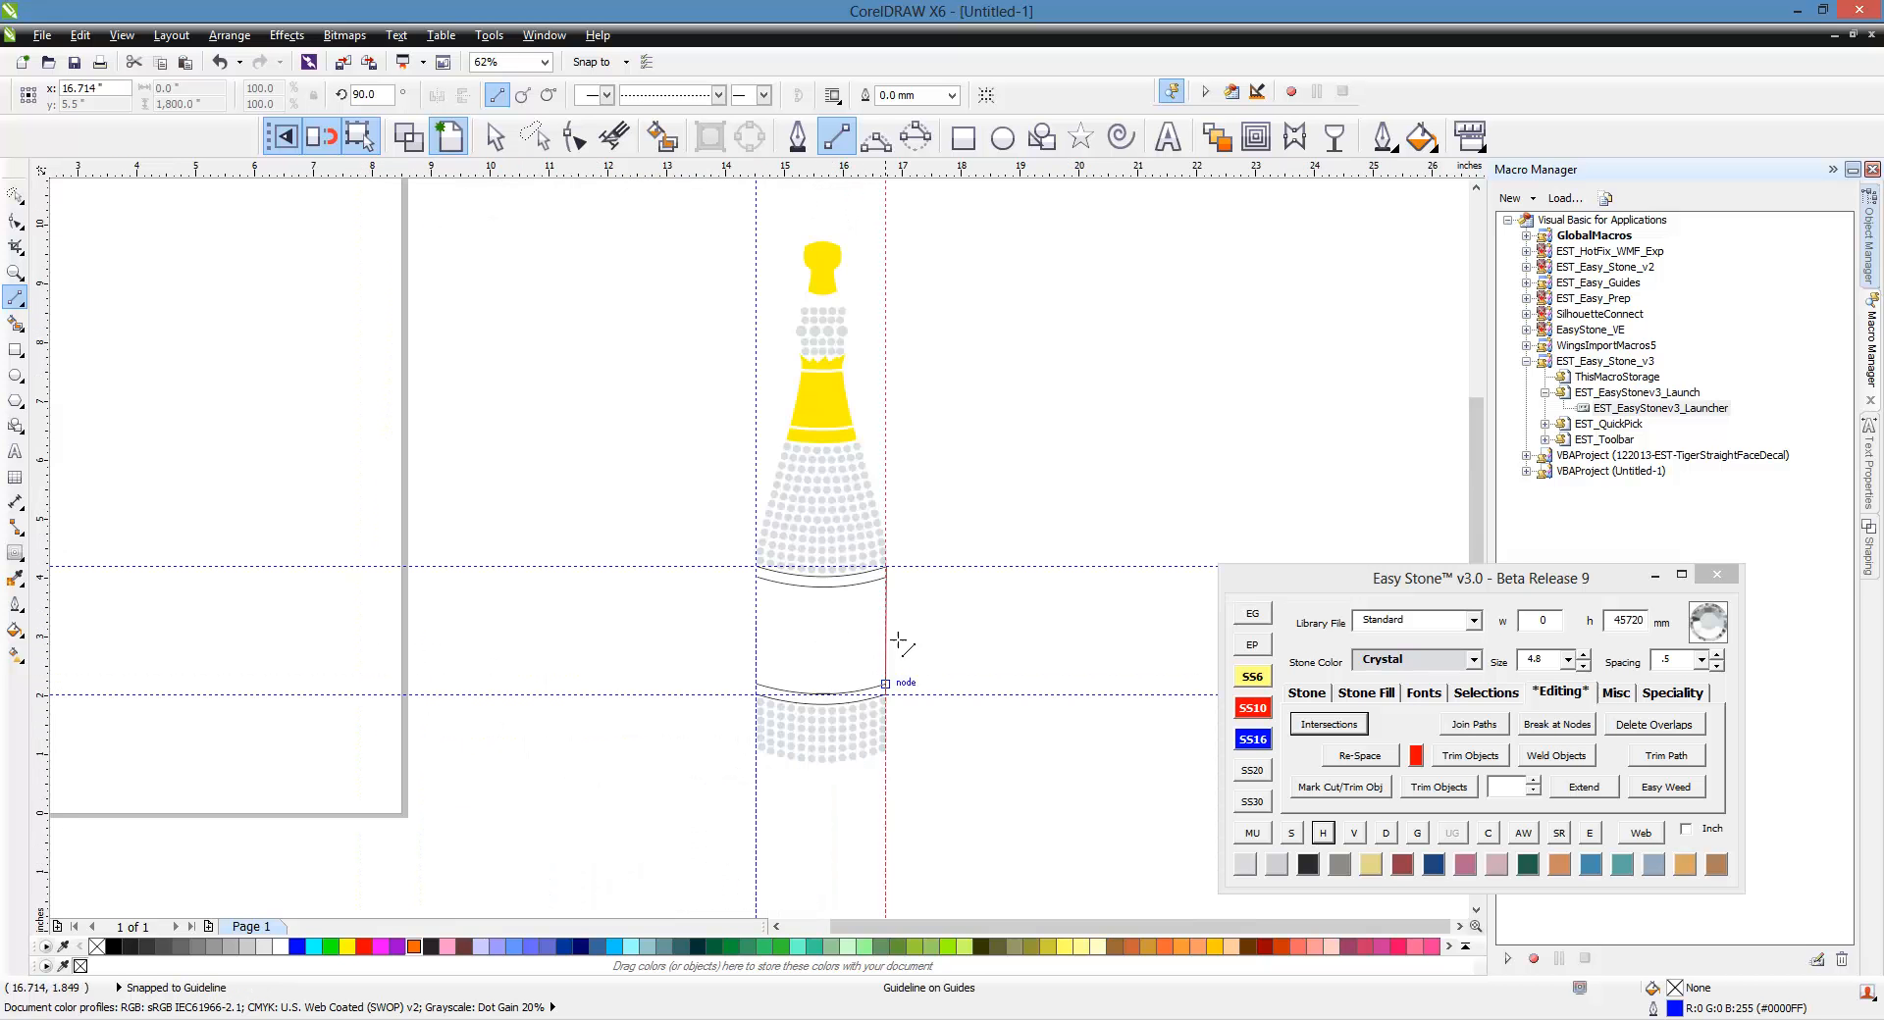
scroll(885, 577, up, 2)
scroll(894, 651, up, 2)
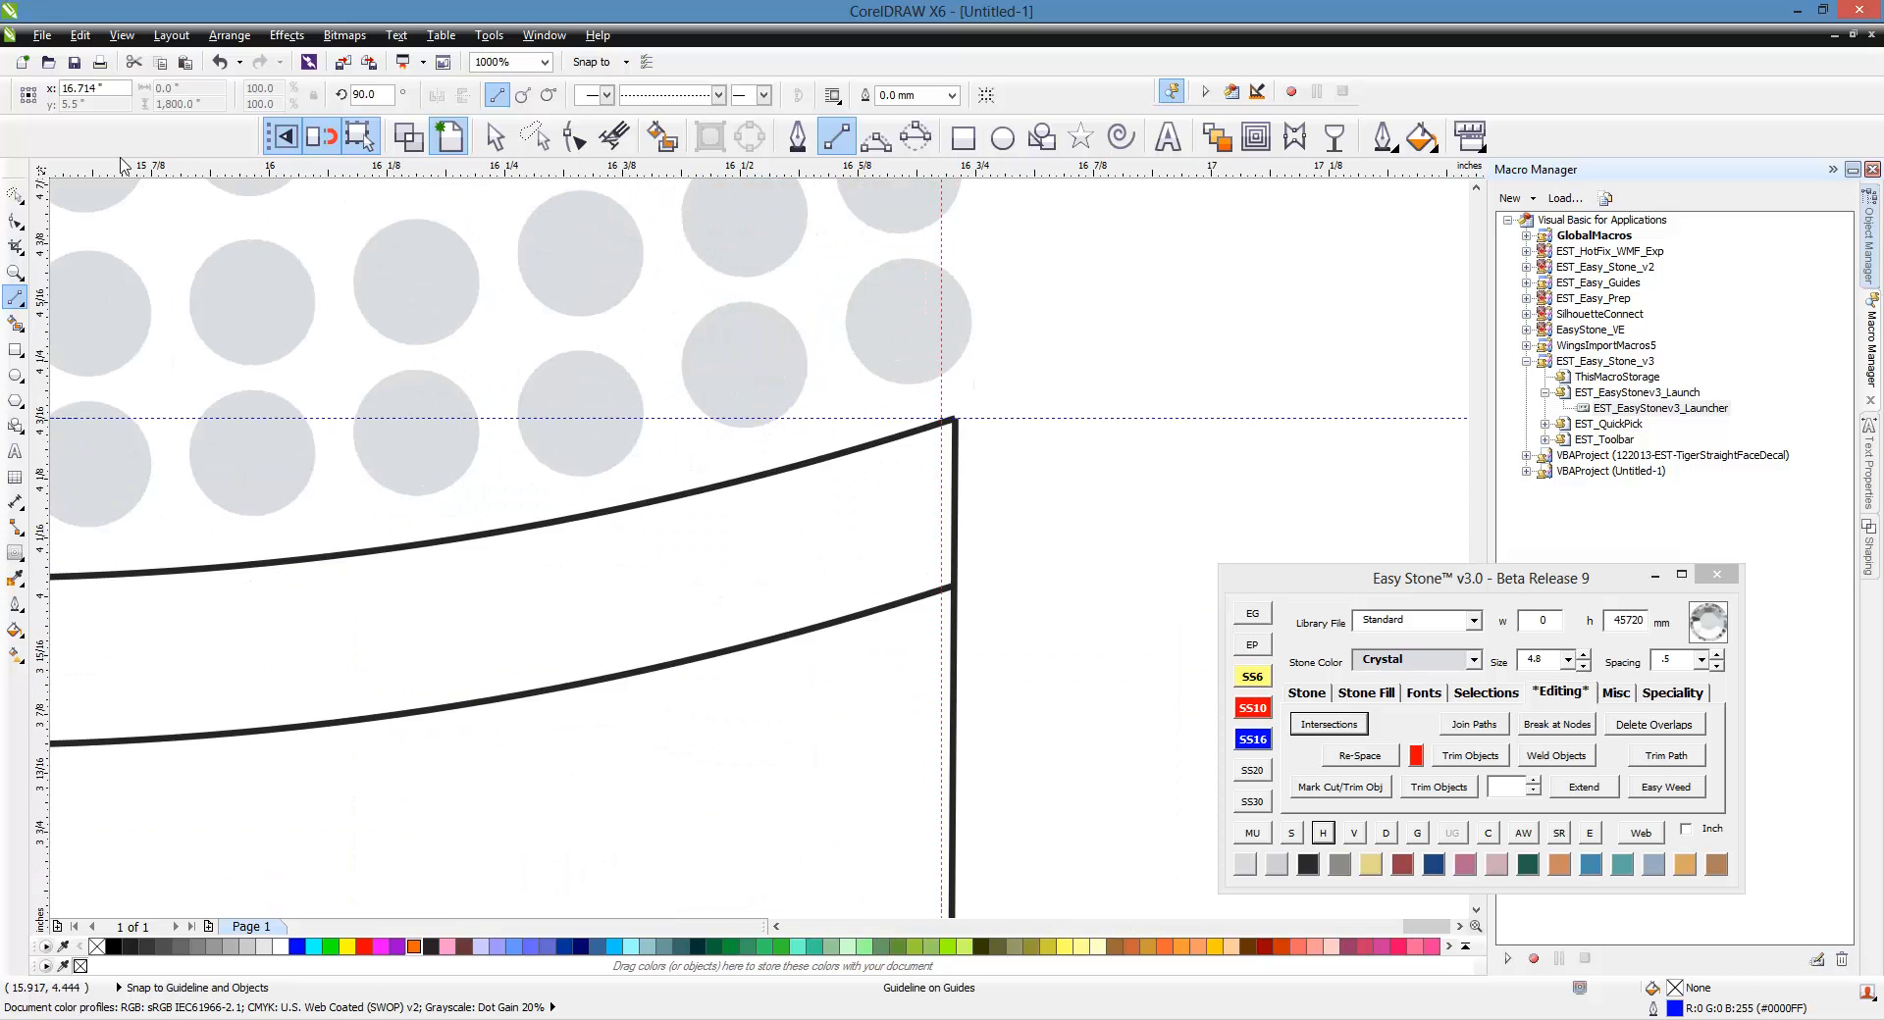
Step: Move both upper curves together so their right ends snap to the new vertical guideline
click(498, 139)
click(710, 492)
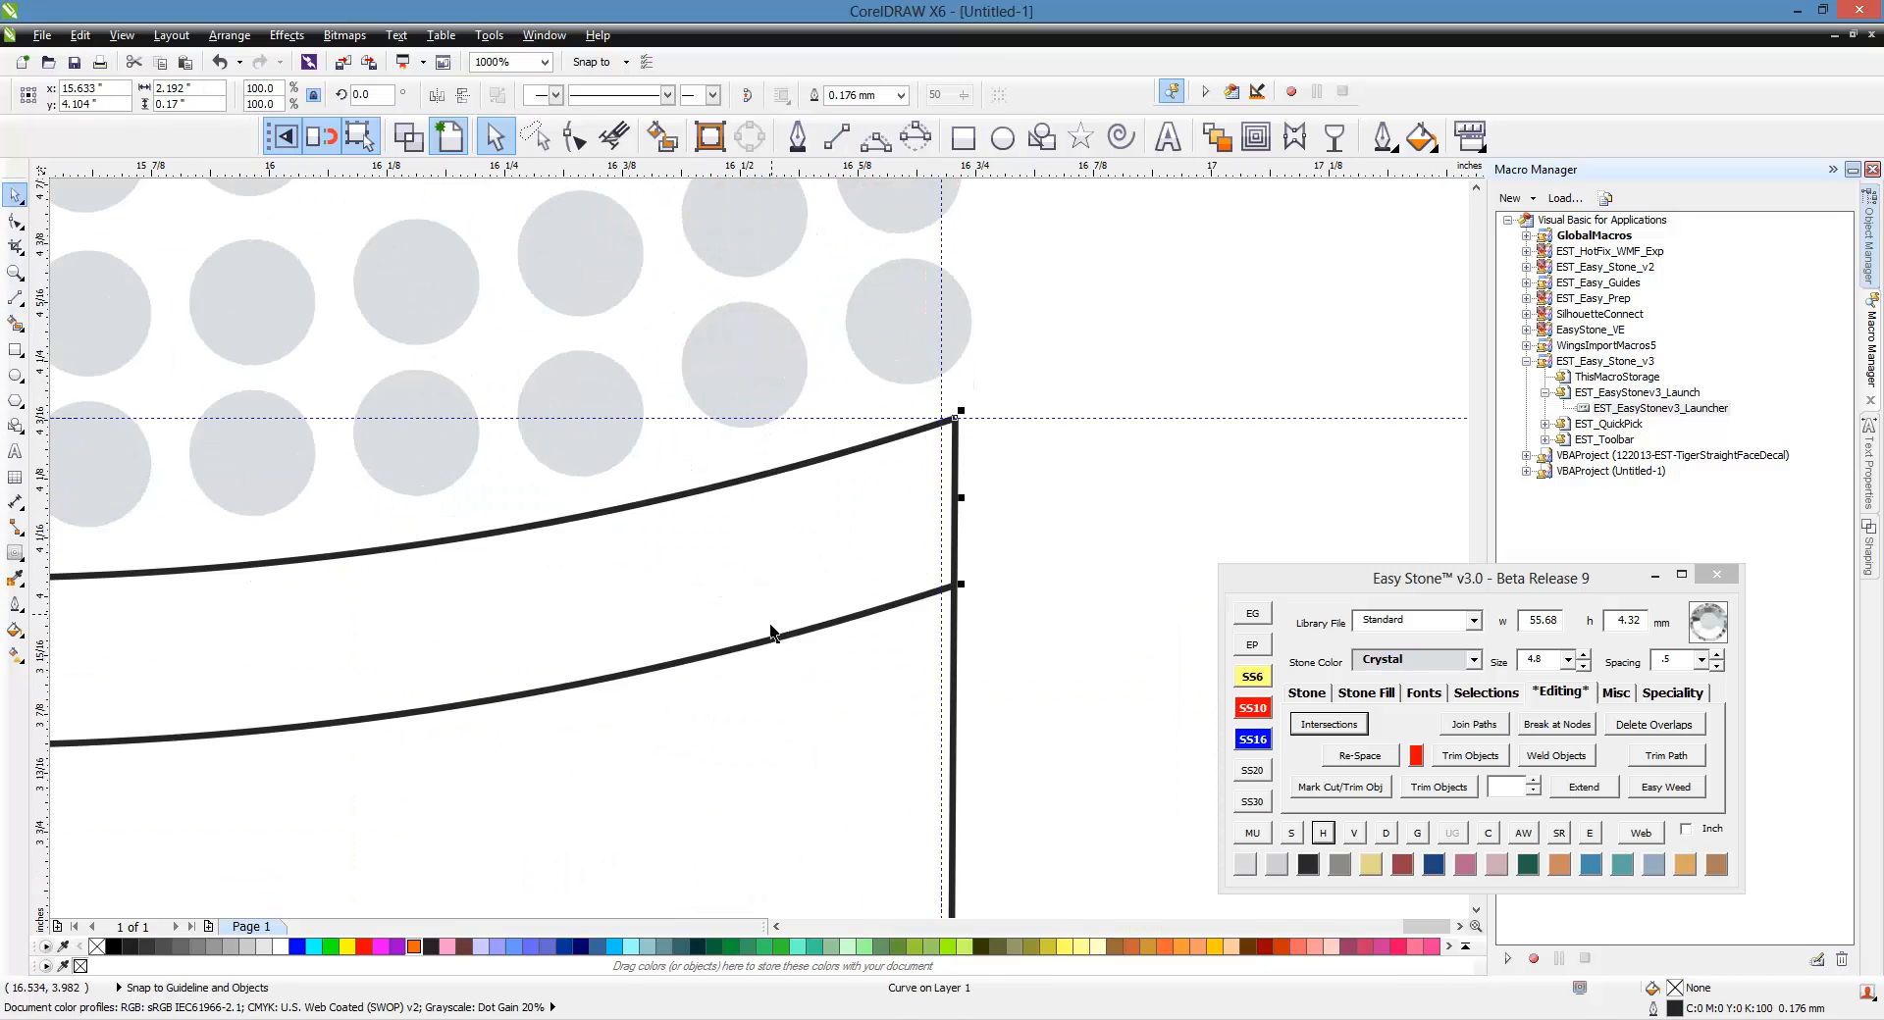
shift+click(962, 422)
click(953, 429)
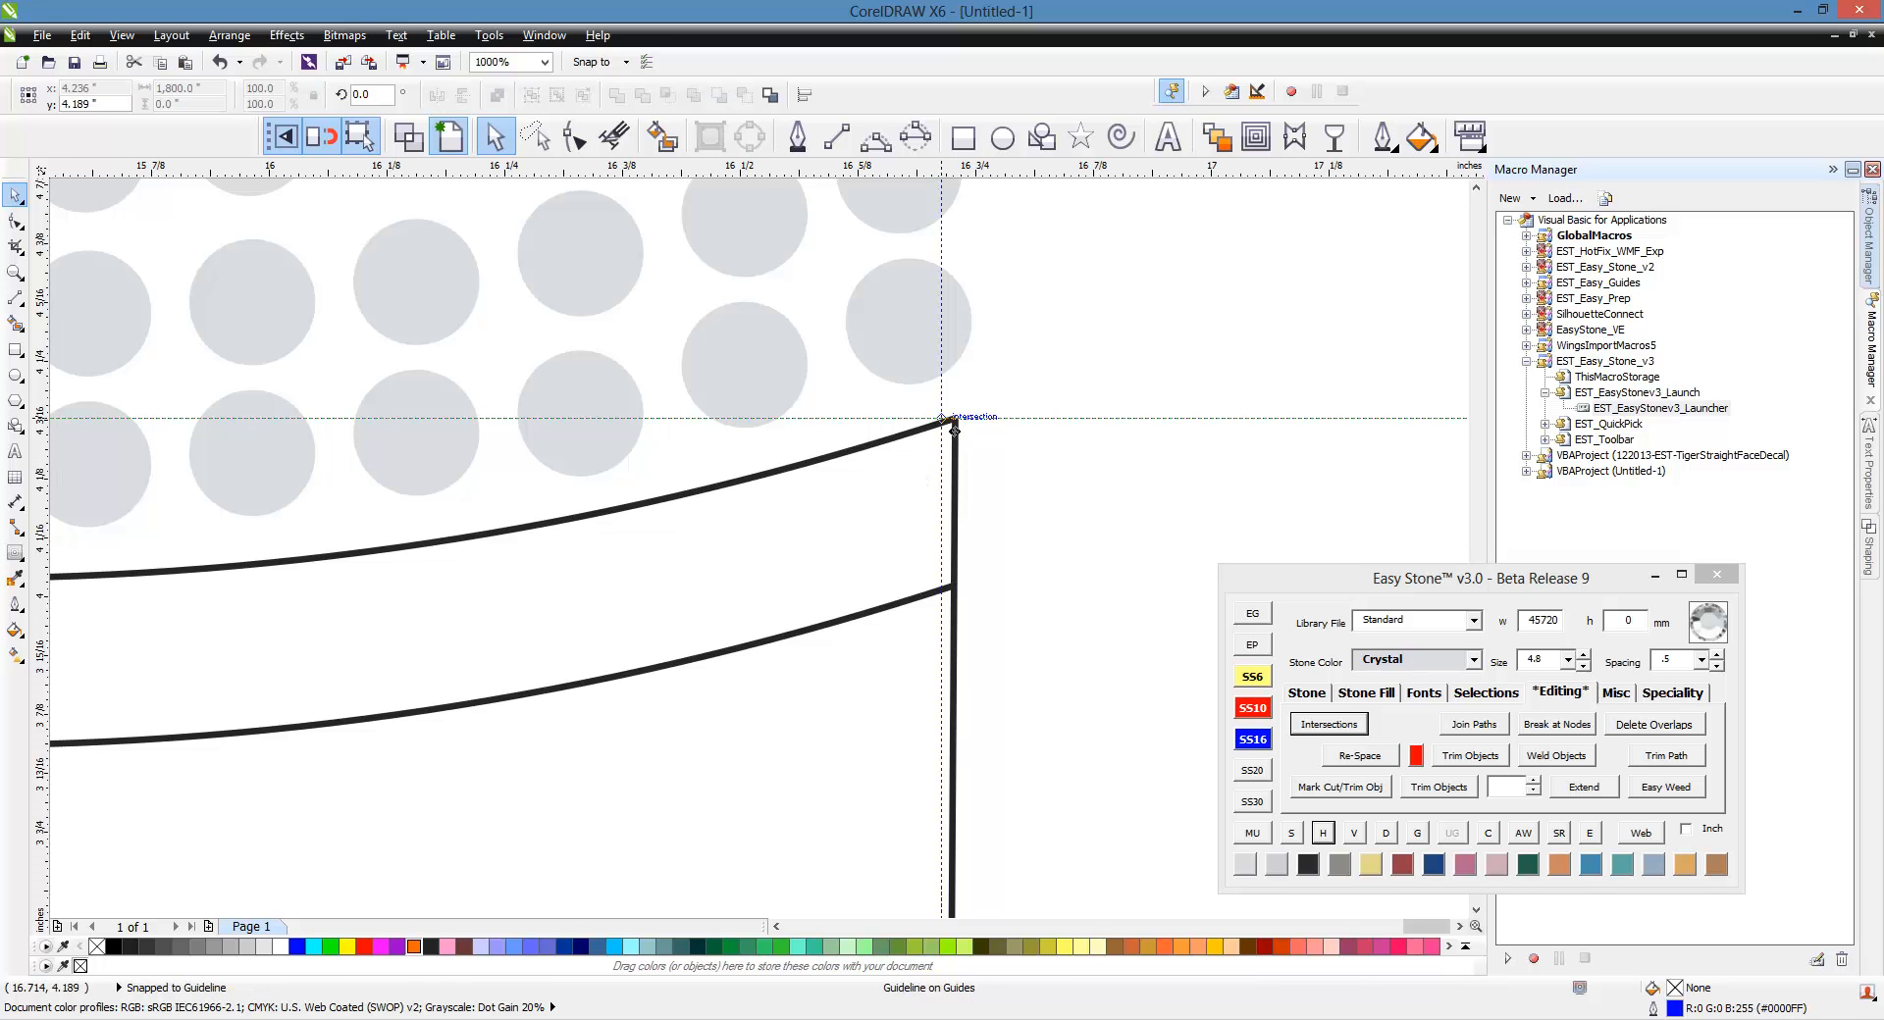
click(757, 702)
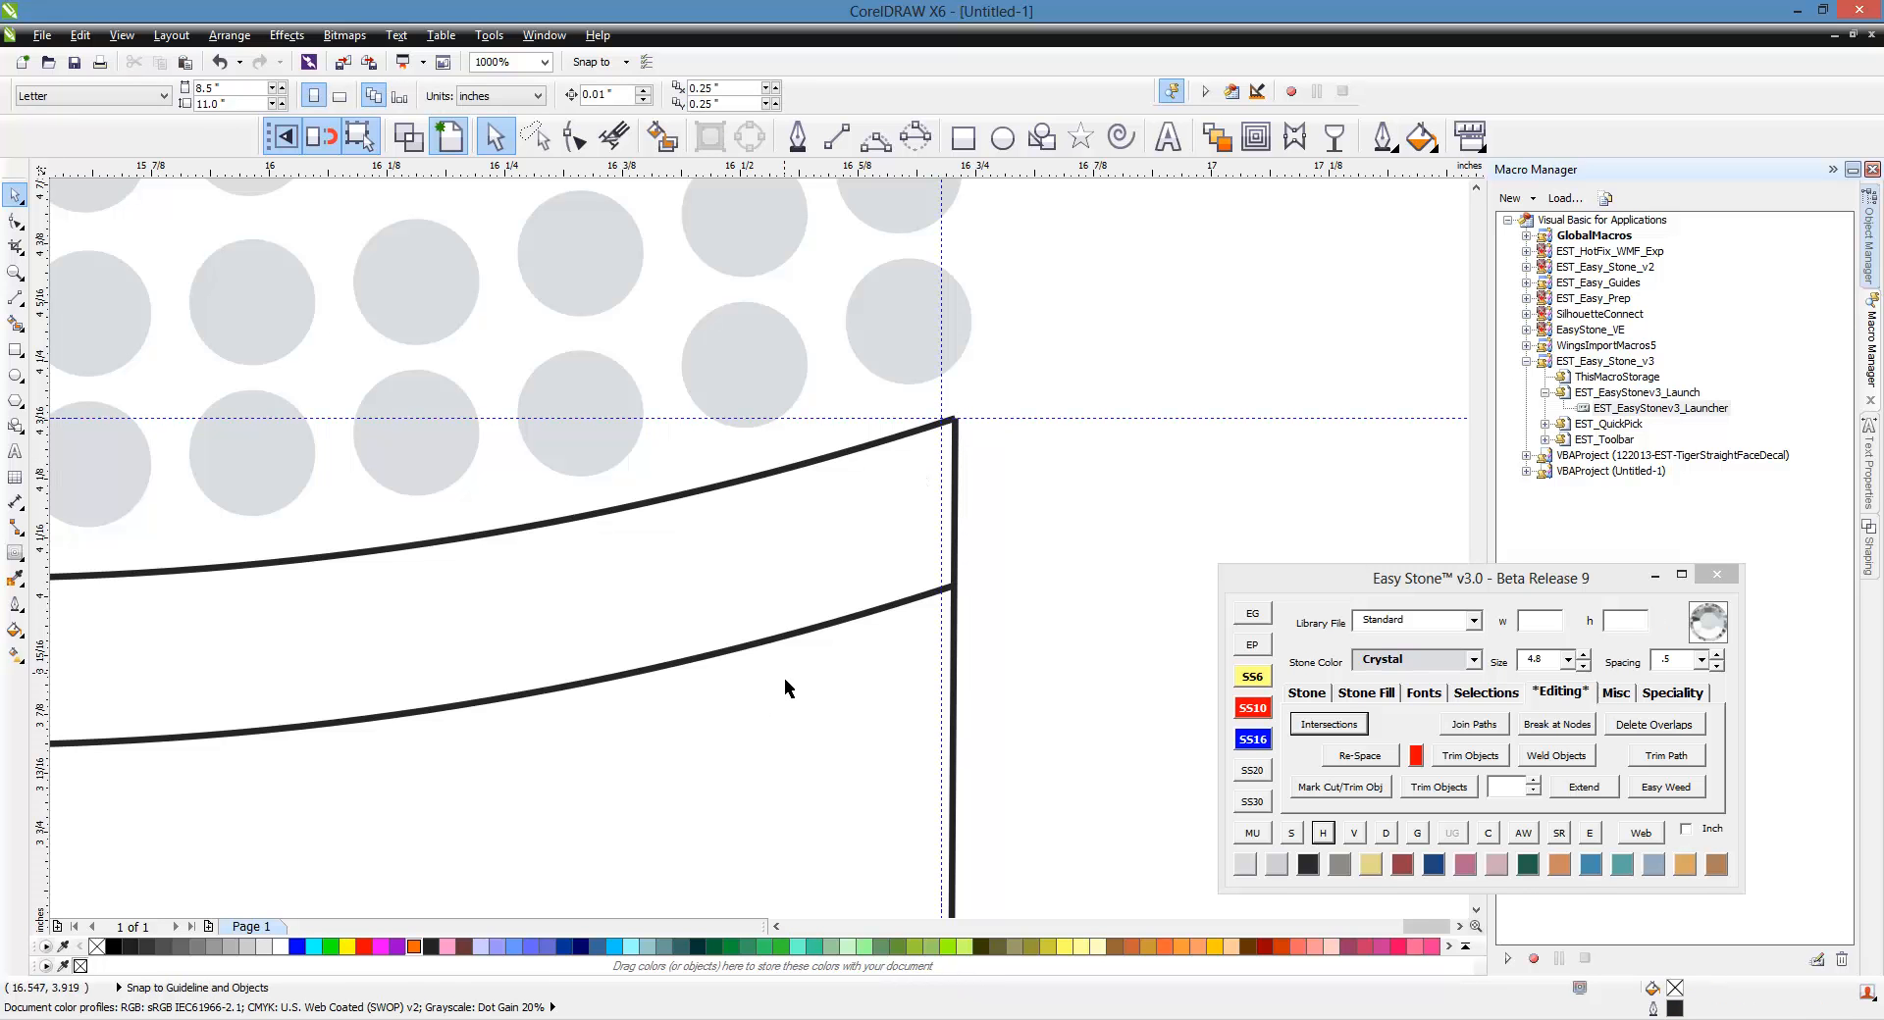
key(ctrl+z)
drag(789, 674, 601, 608)
drag(675, 548, 955, 429)
click(990, 485)
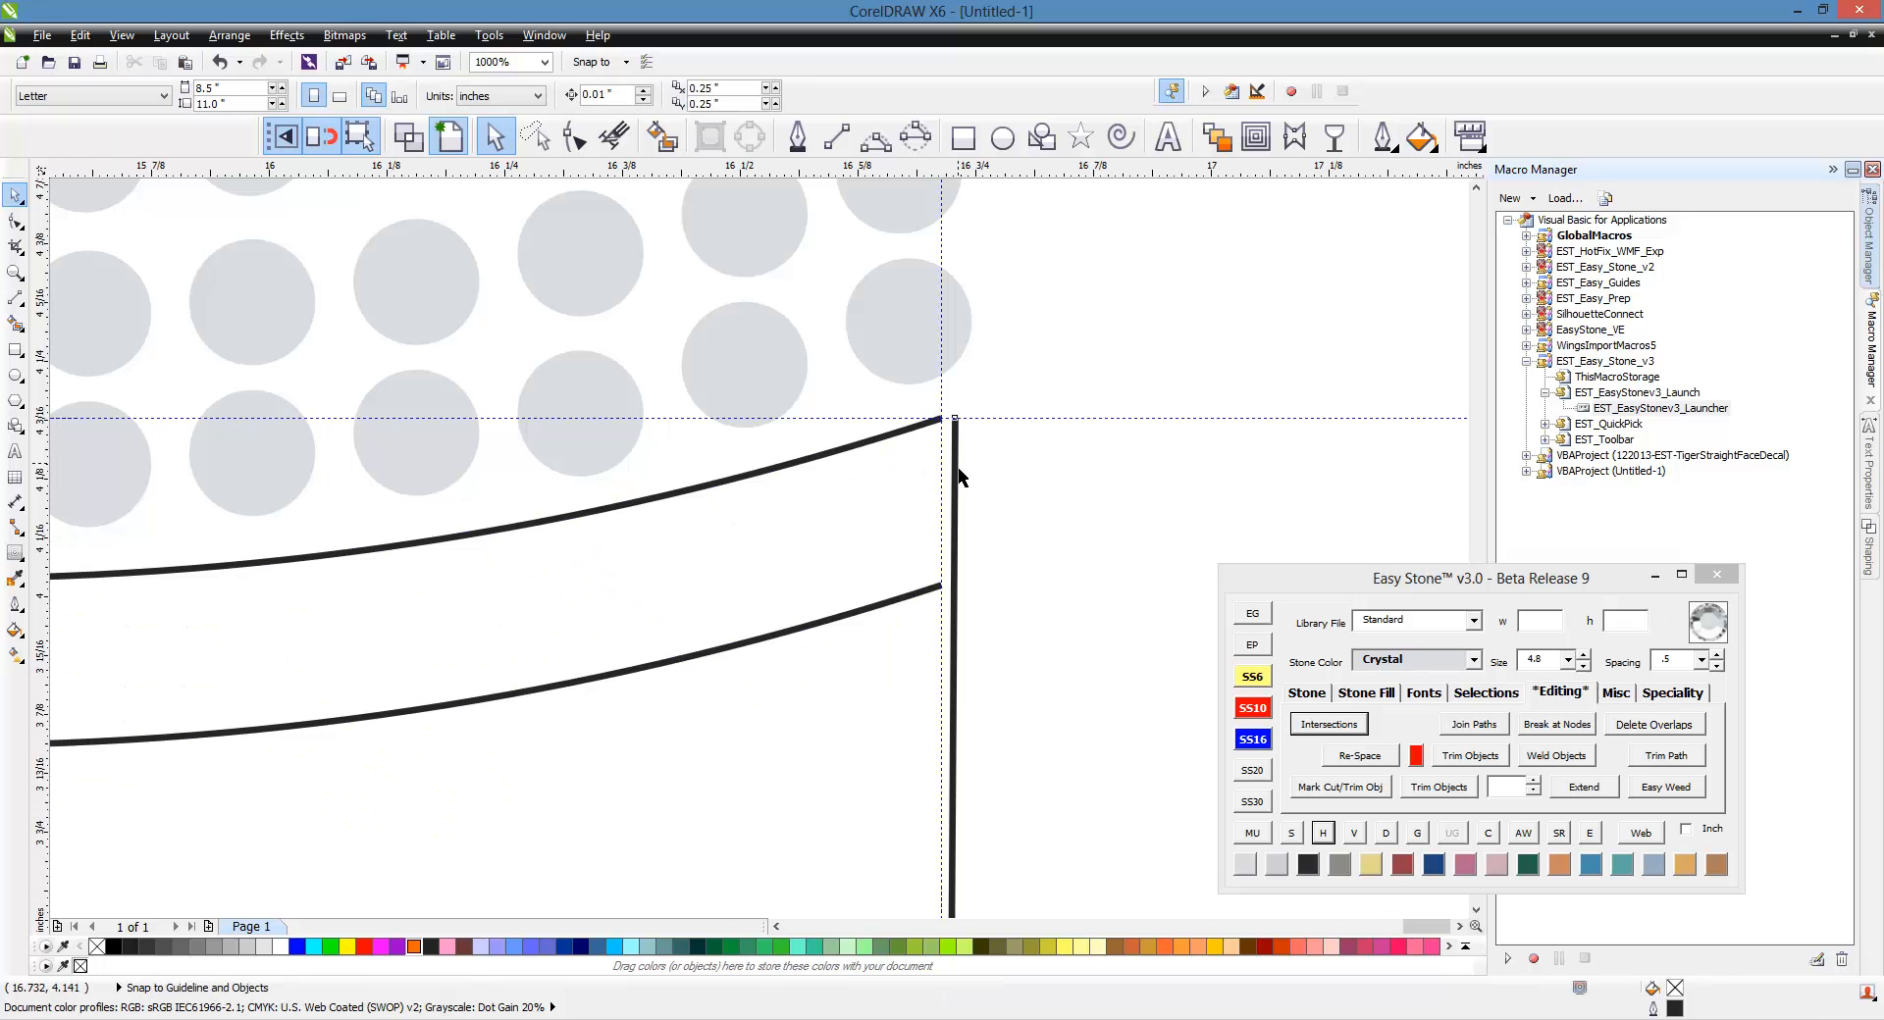
Step: Delete the slanted line drawn between the right ends of the upper and lower curves
click(958, 471)
key(Delete)
scroll(1028, 496, down, 5)
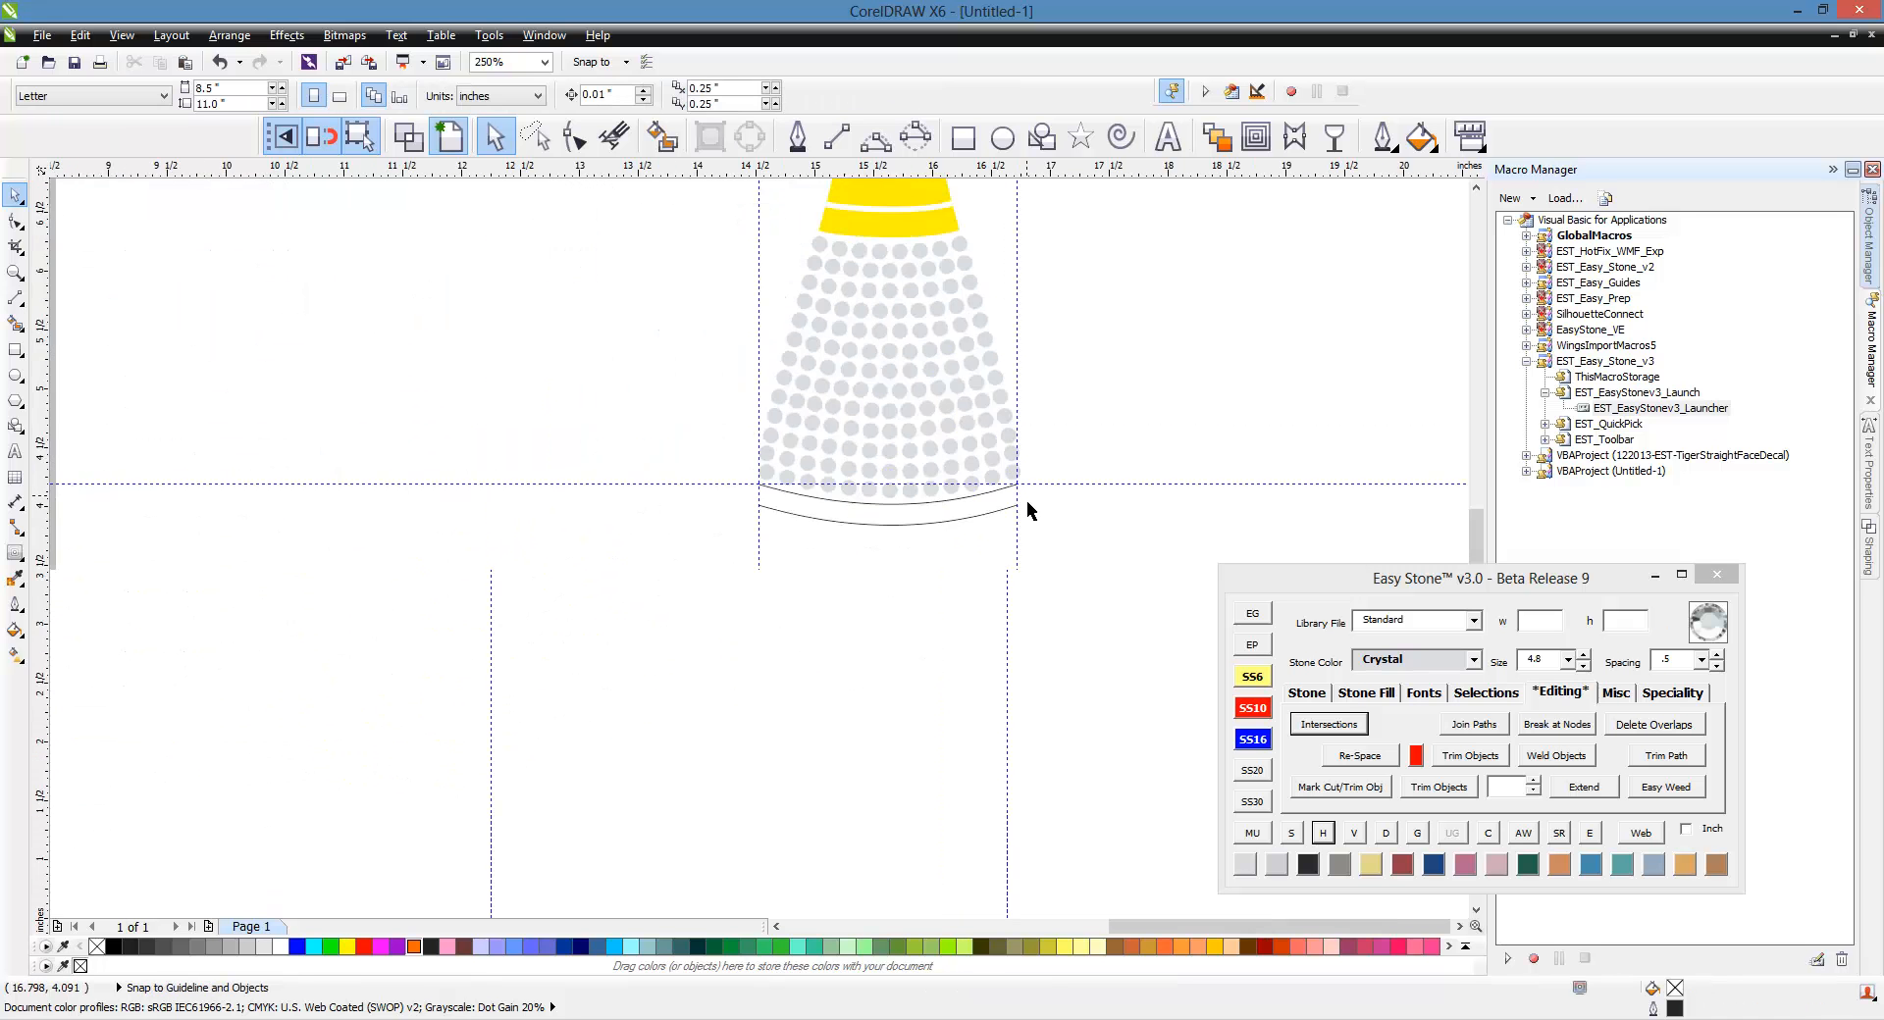
scroll(976, 525, up, 3)
scroll(853, 437, up, 3)
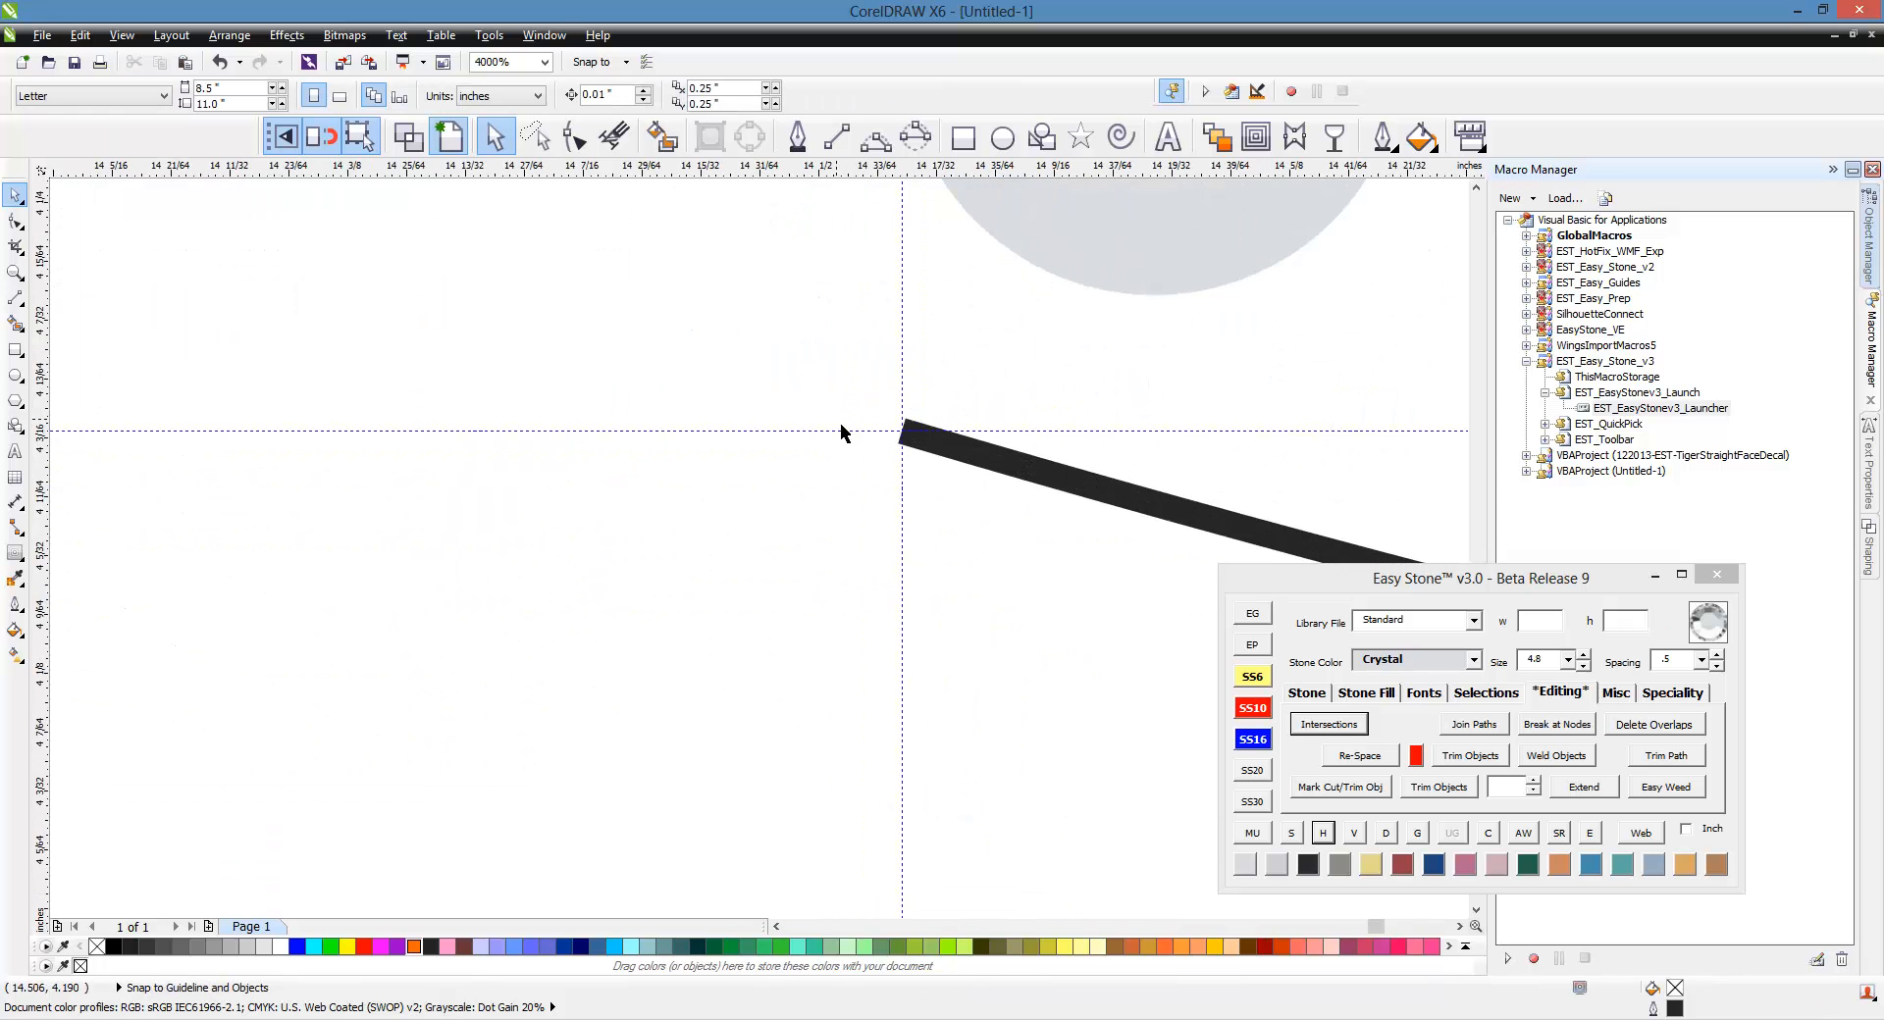
scroll(619, 397, down, 6)
scroll(863, 507, up, 2)
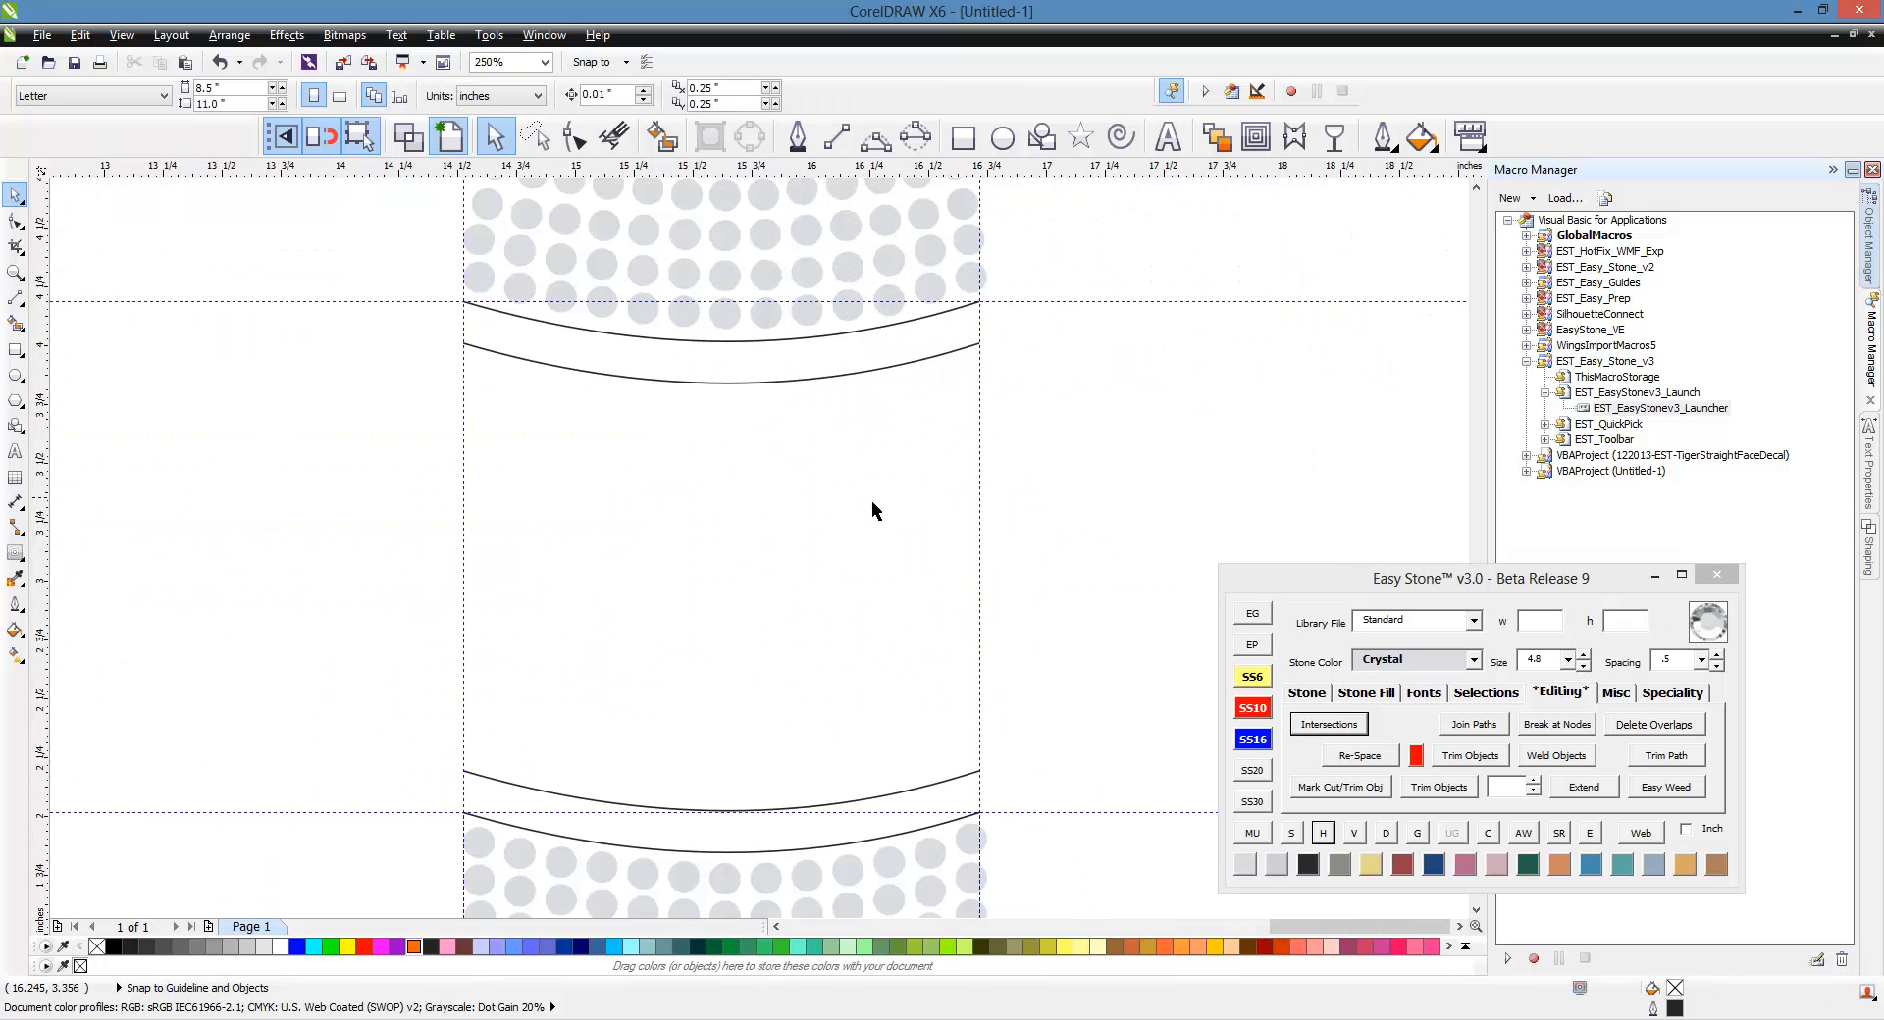
Step: Draw a vertical line about 2.17" tall along each vertical guideline, joining the ends of the outermost upper and lower curves
click(837, 137)
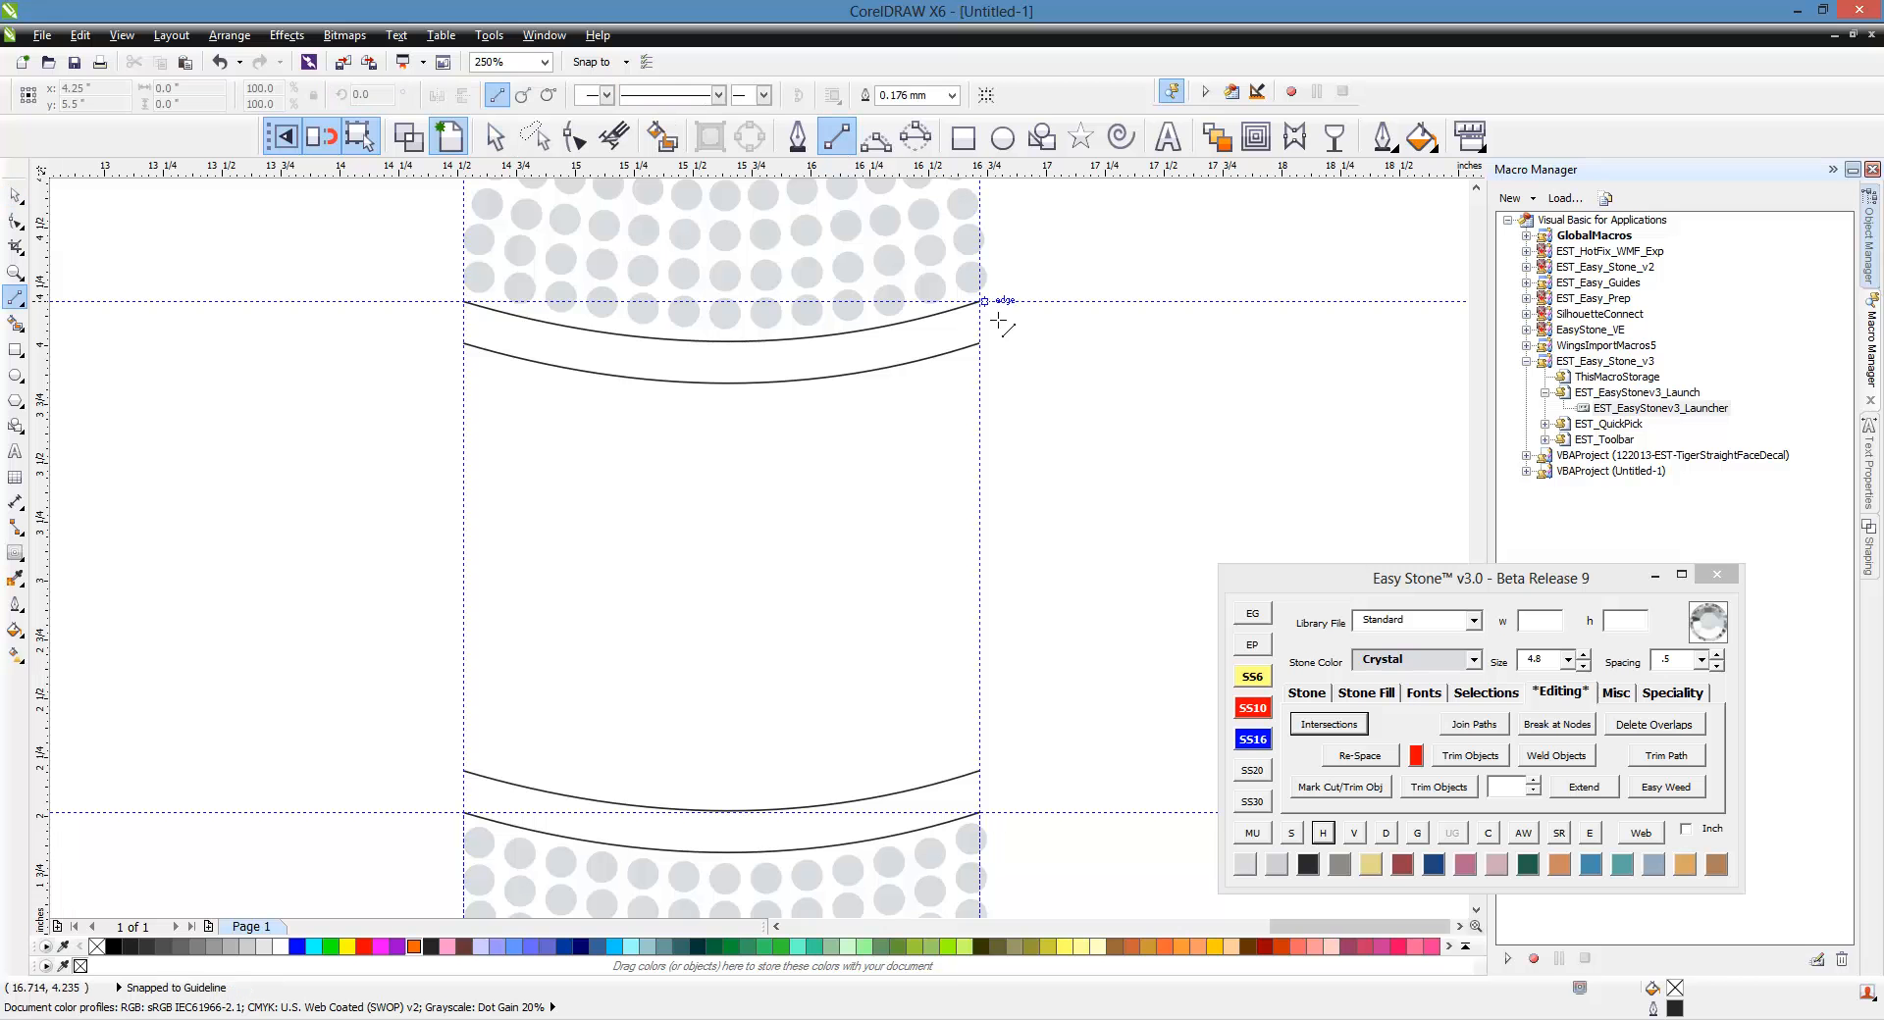
drag(981, 302, 980, 812)
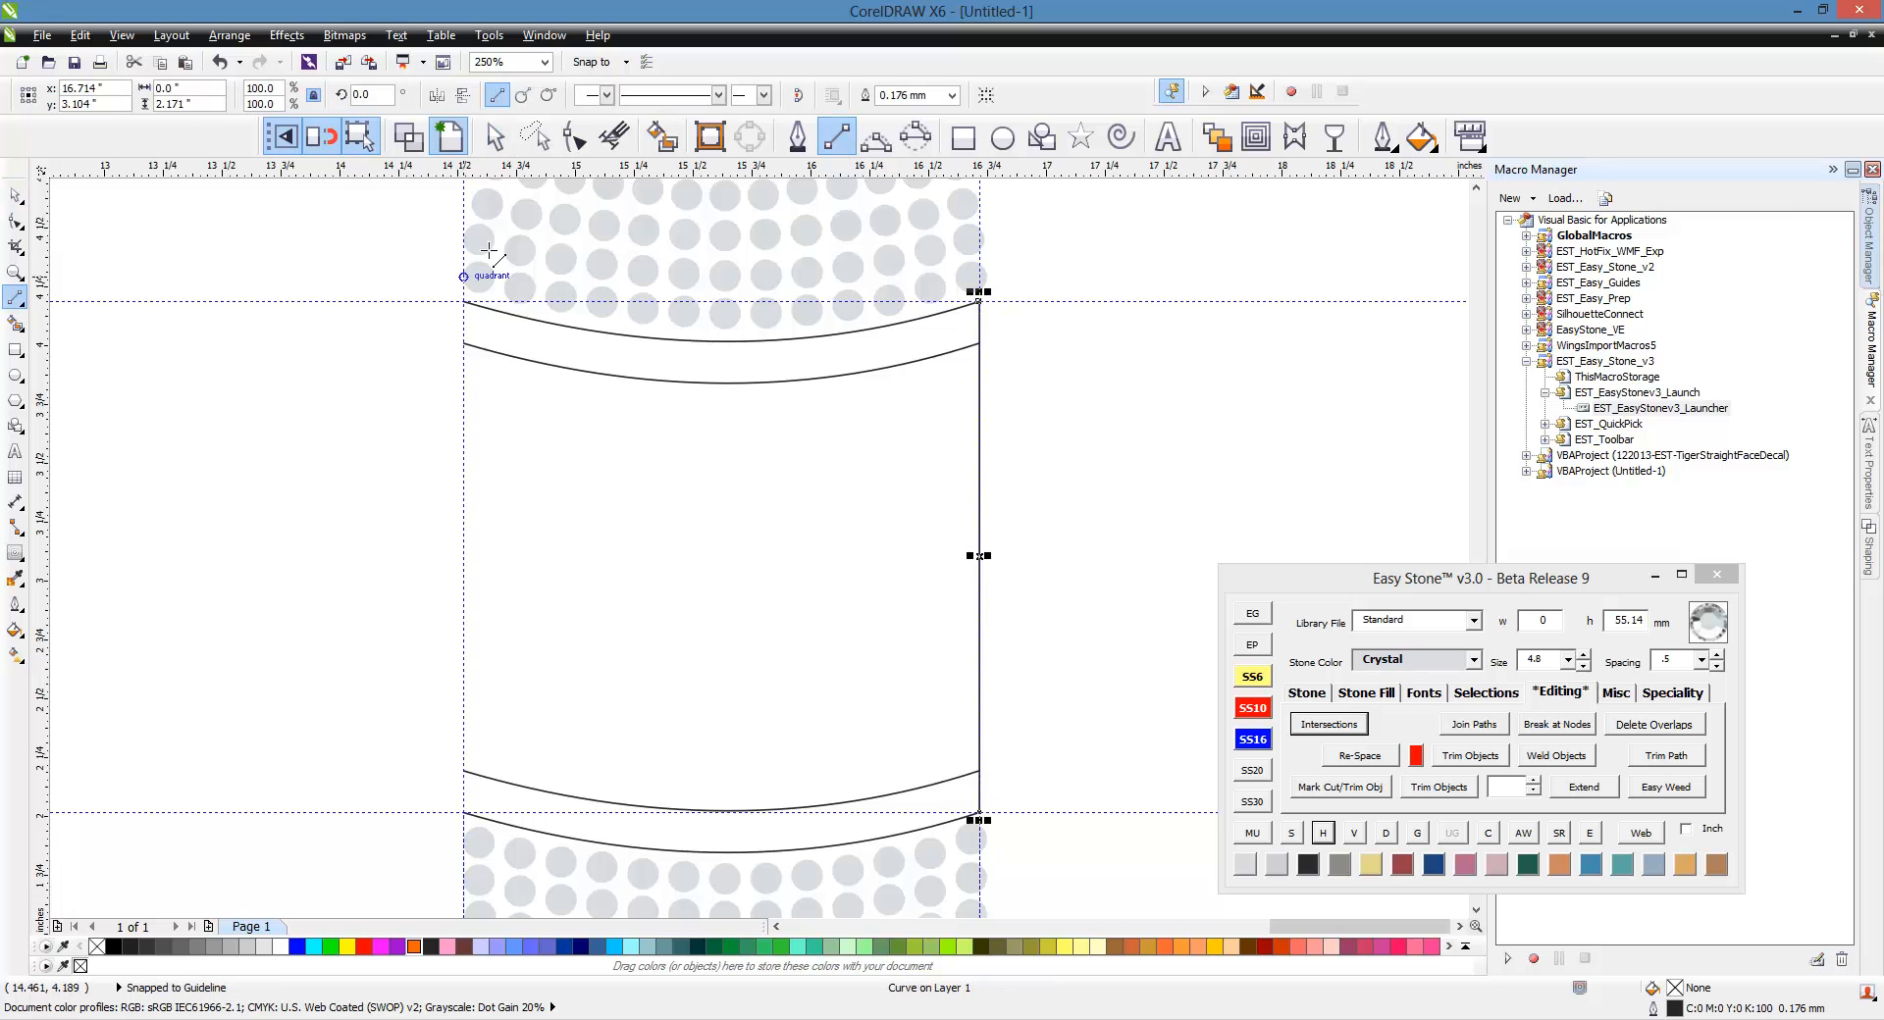
drag(468, 311, 467, 813)
click(15, 195)
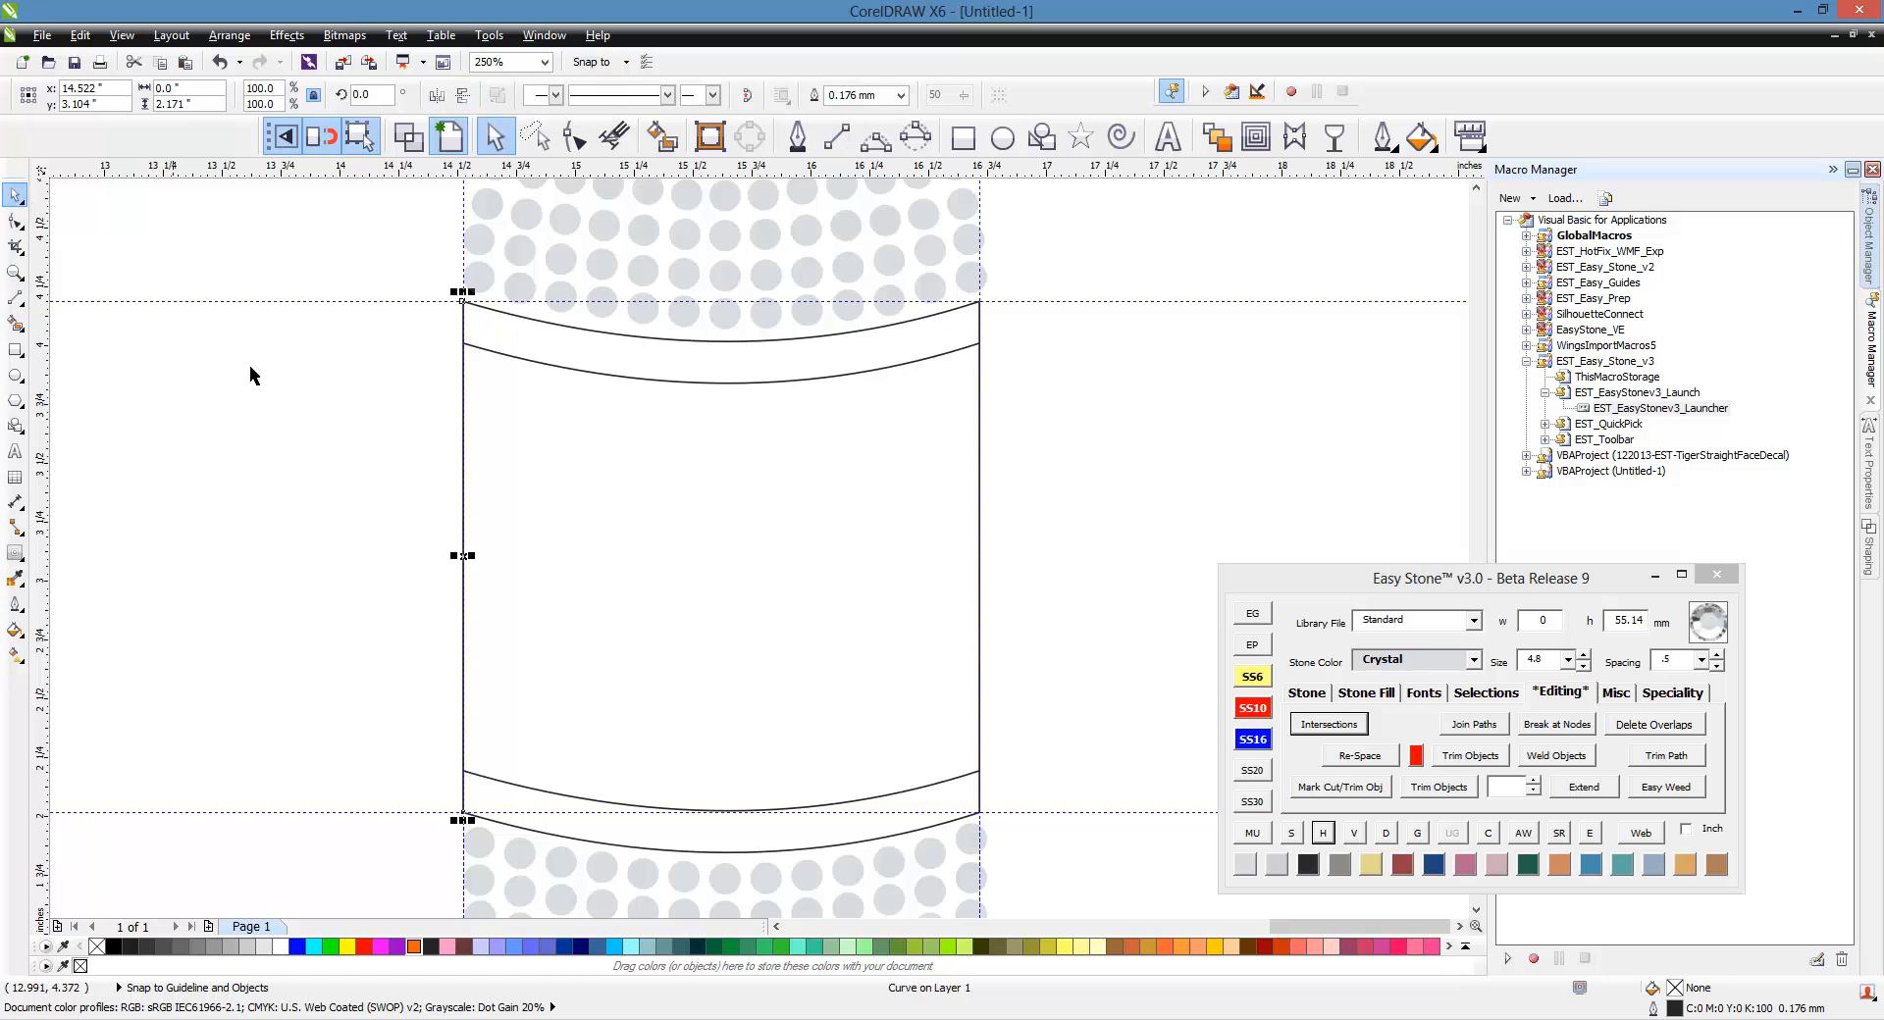
Step: Fill the upper strip, middle area and lower strip enclosed by the label curves and side lines with teal using Smart Fill
click(249, 365)
scroll(585, 449, down, 2)
scroll(565, 455, up, 2)
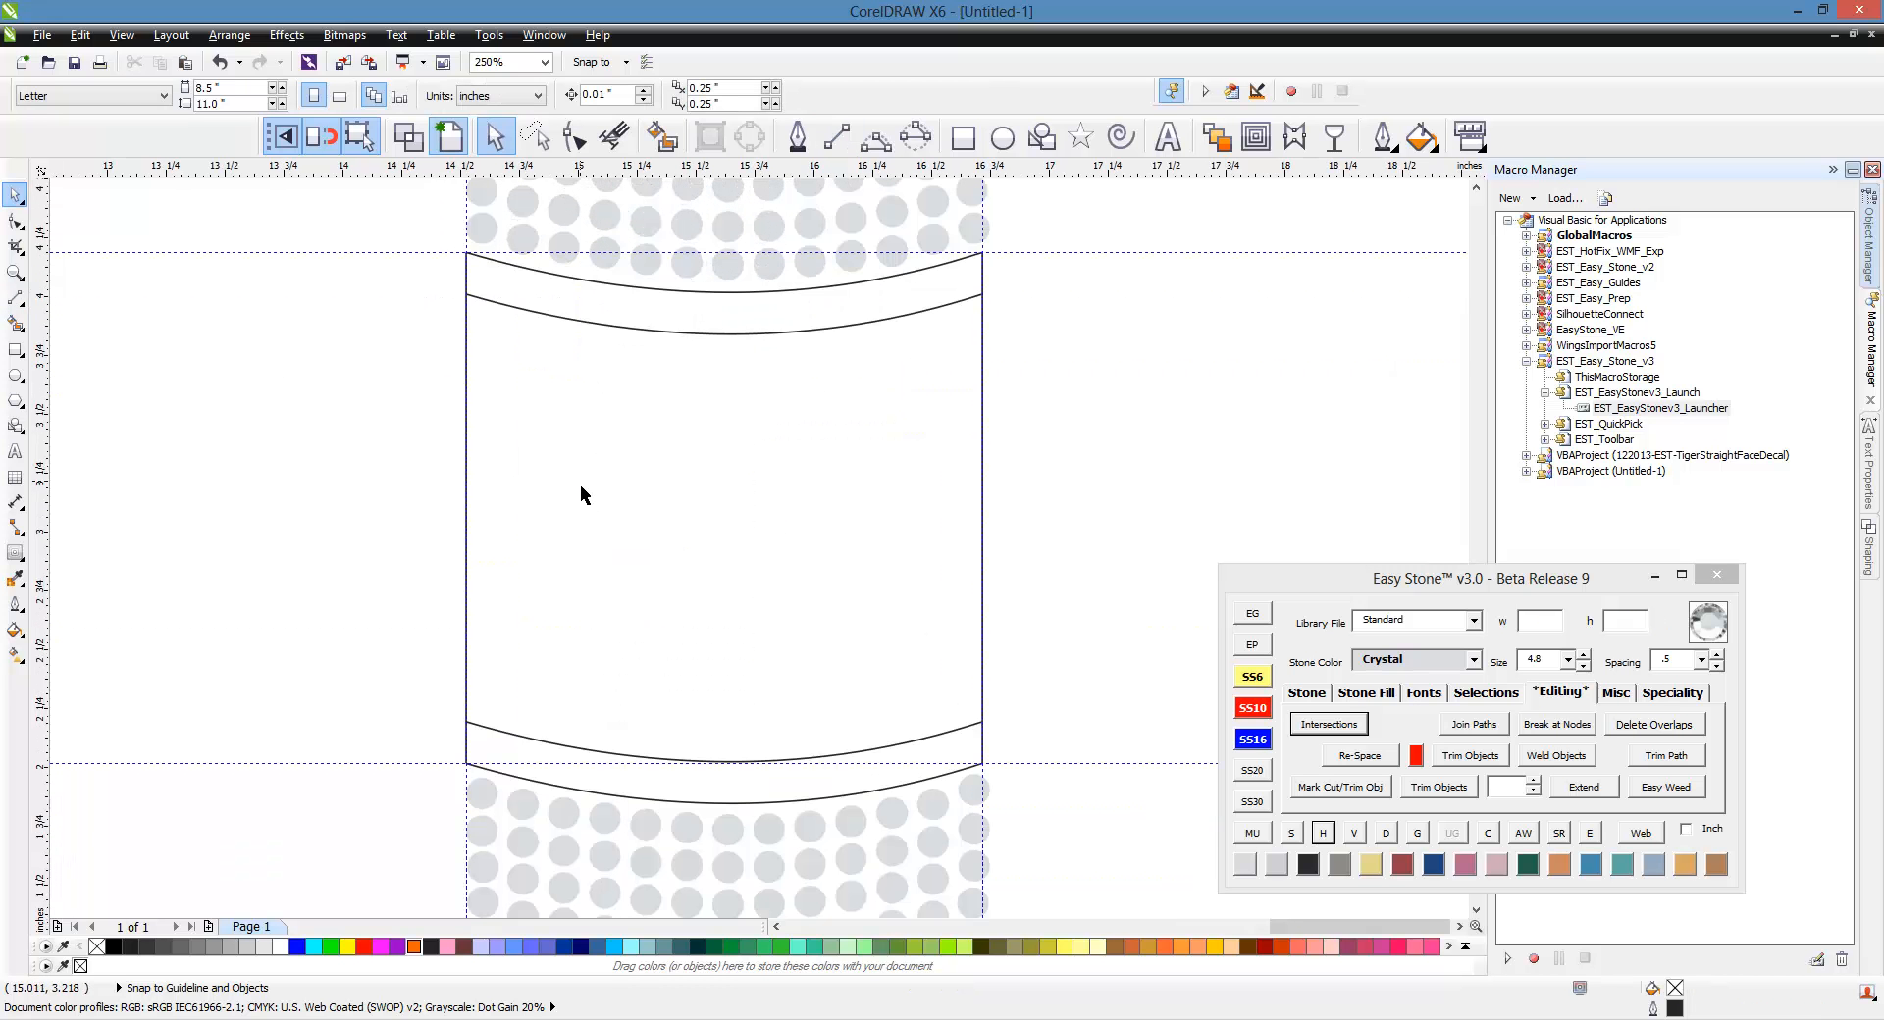
click(662, 139)
click(690, 322)
click(716, 486)
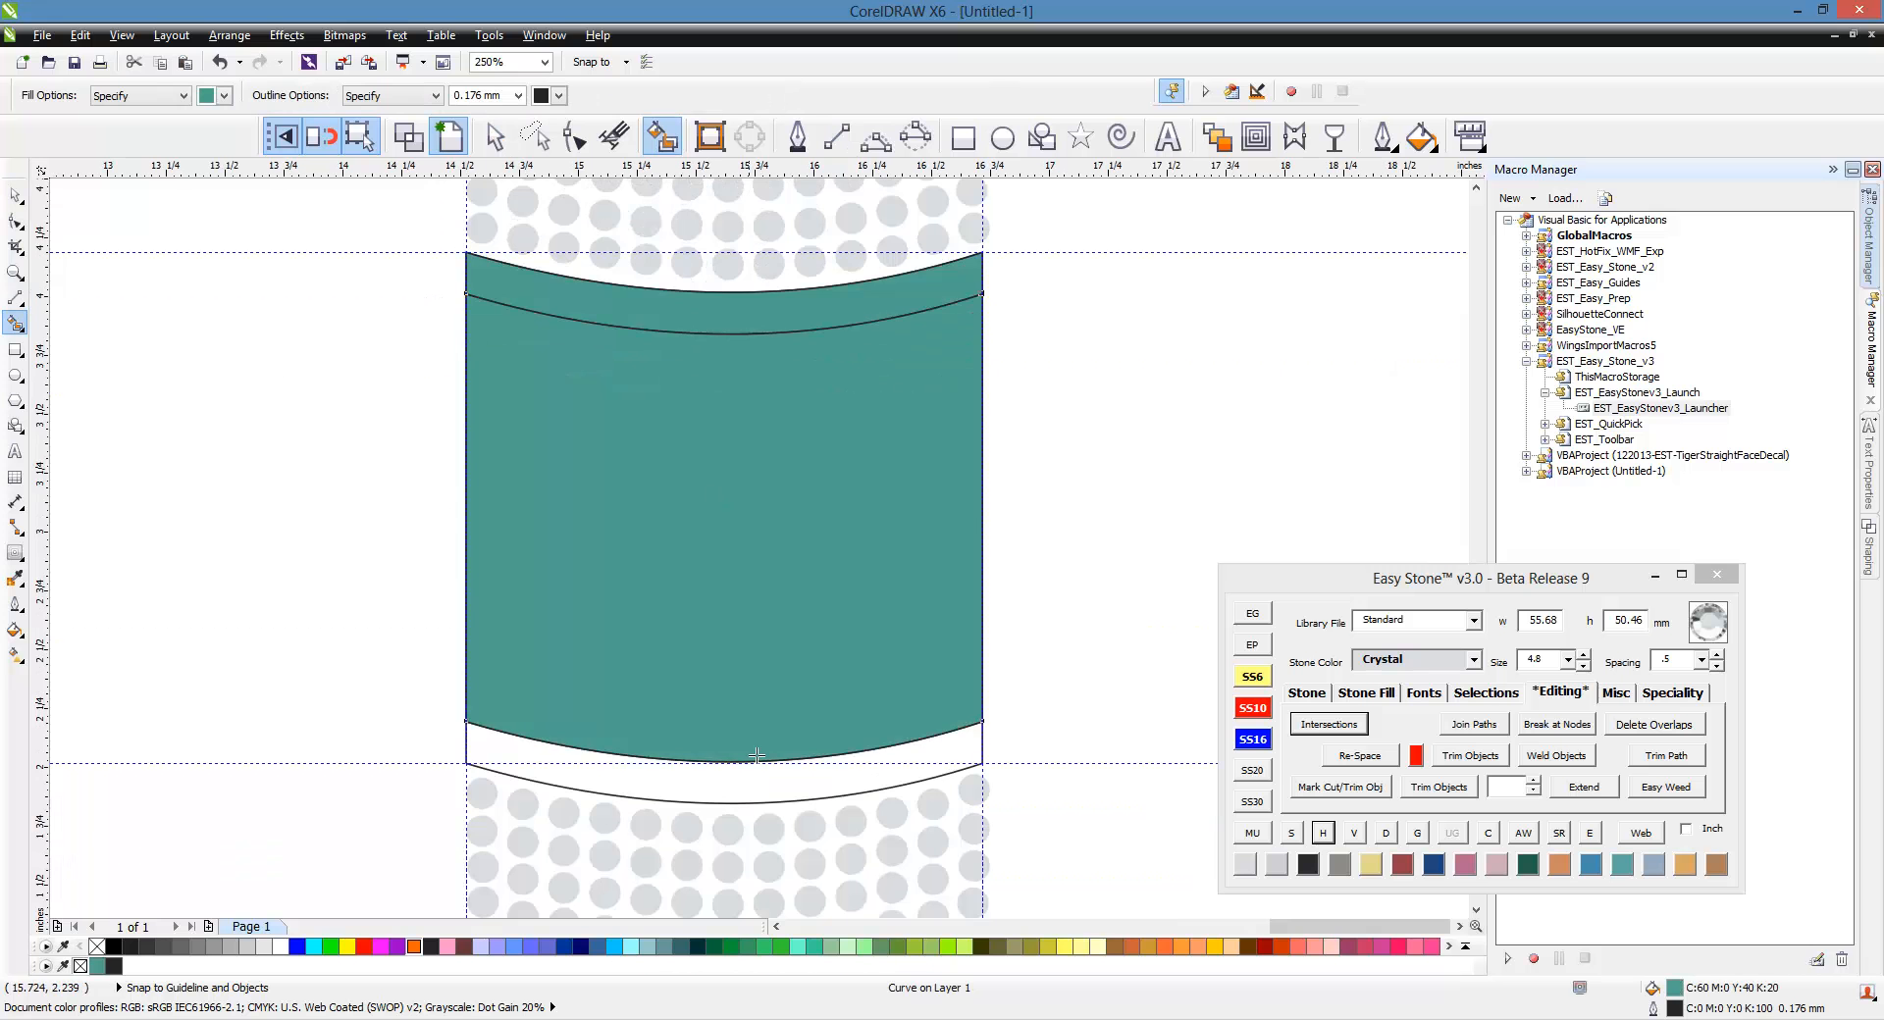
click(752, 790)
click(16, 196)
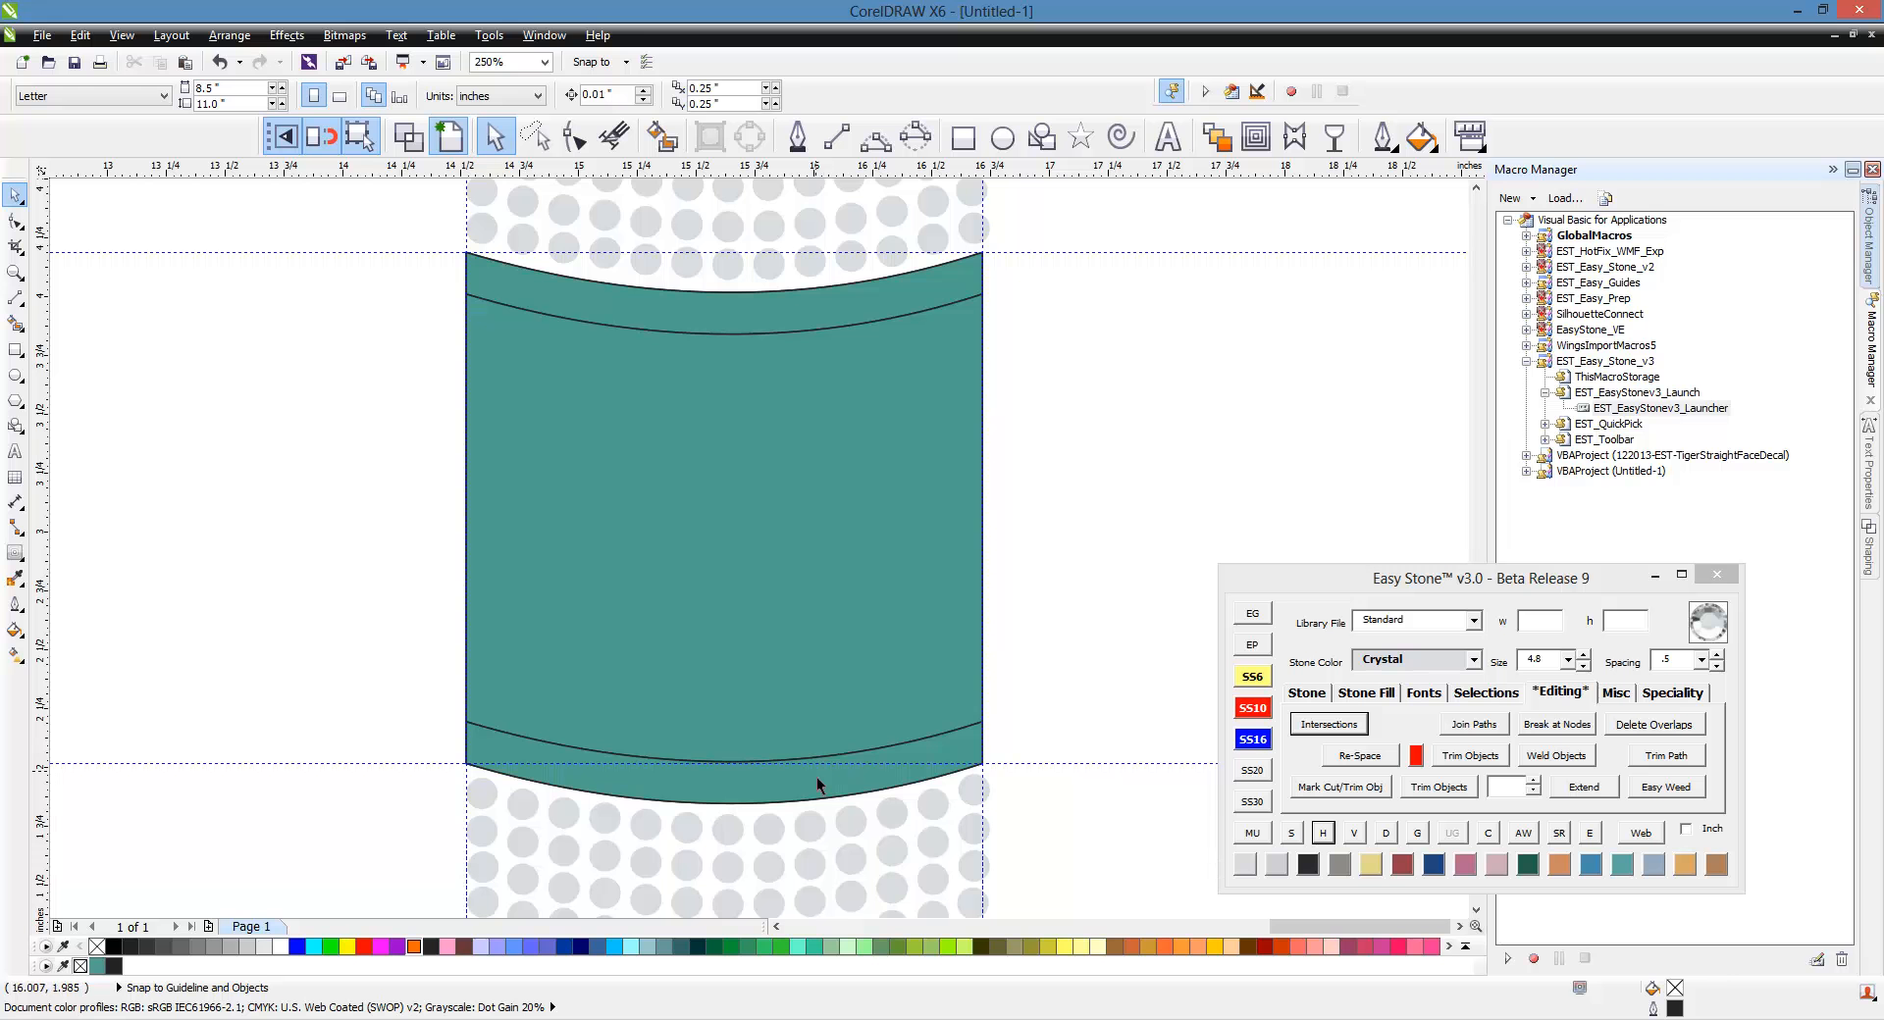
Step: Weld the three teal sections into a single label shape and send it behind the inner curves
click(706, 802)
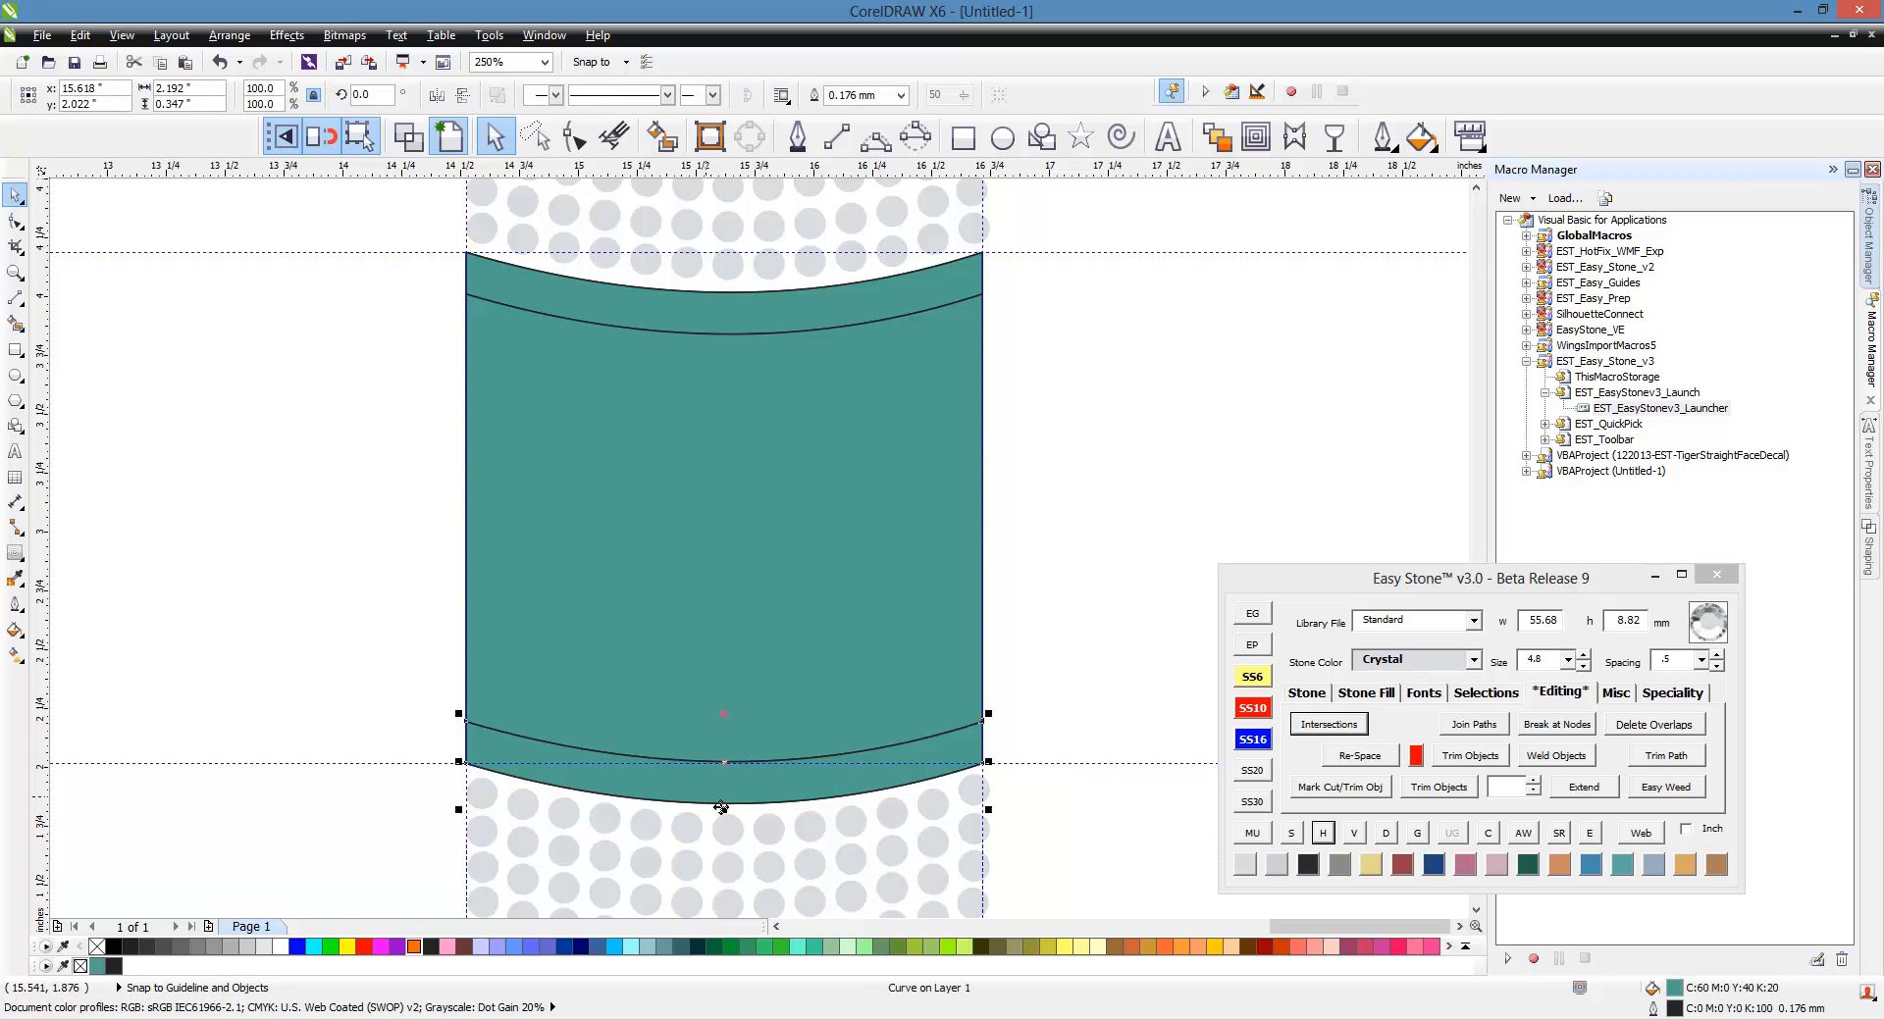
shift+click(663, 331)
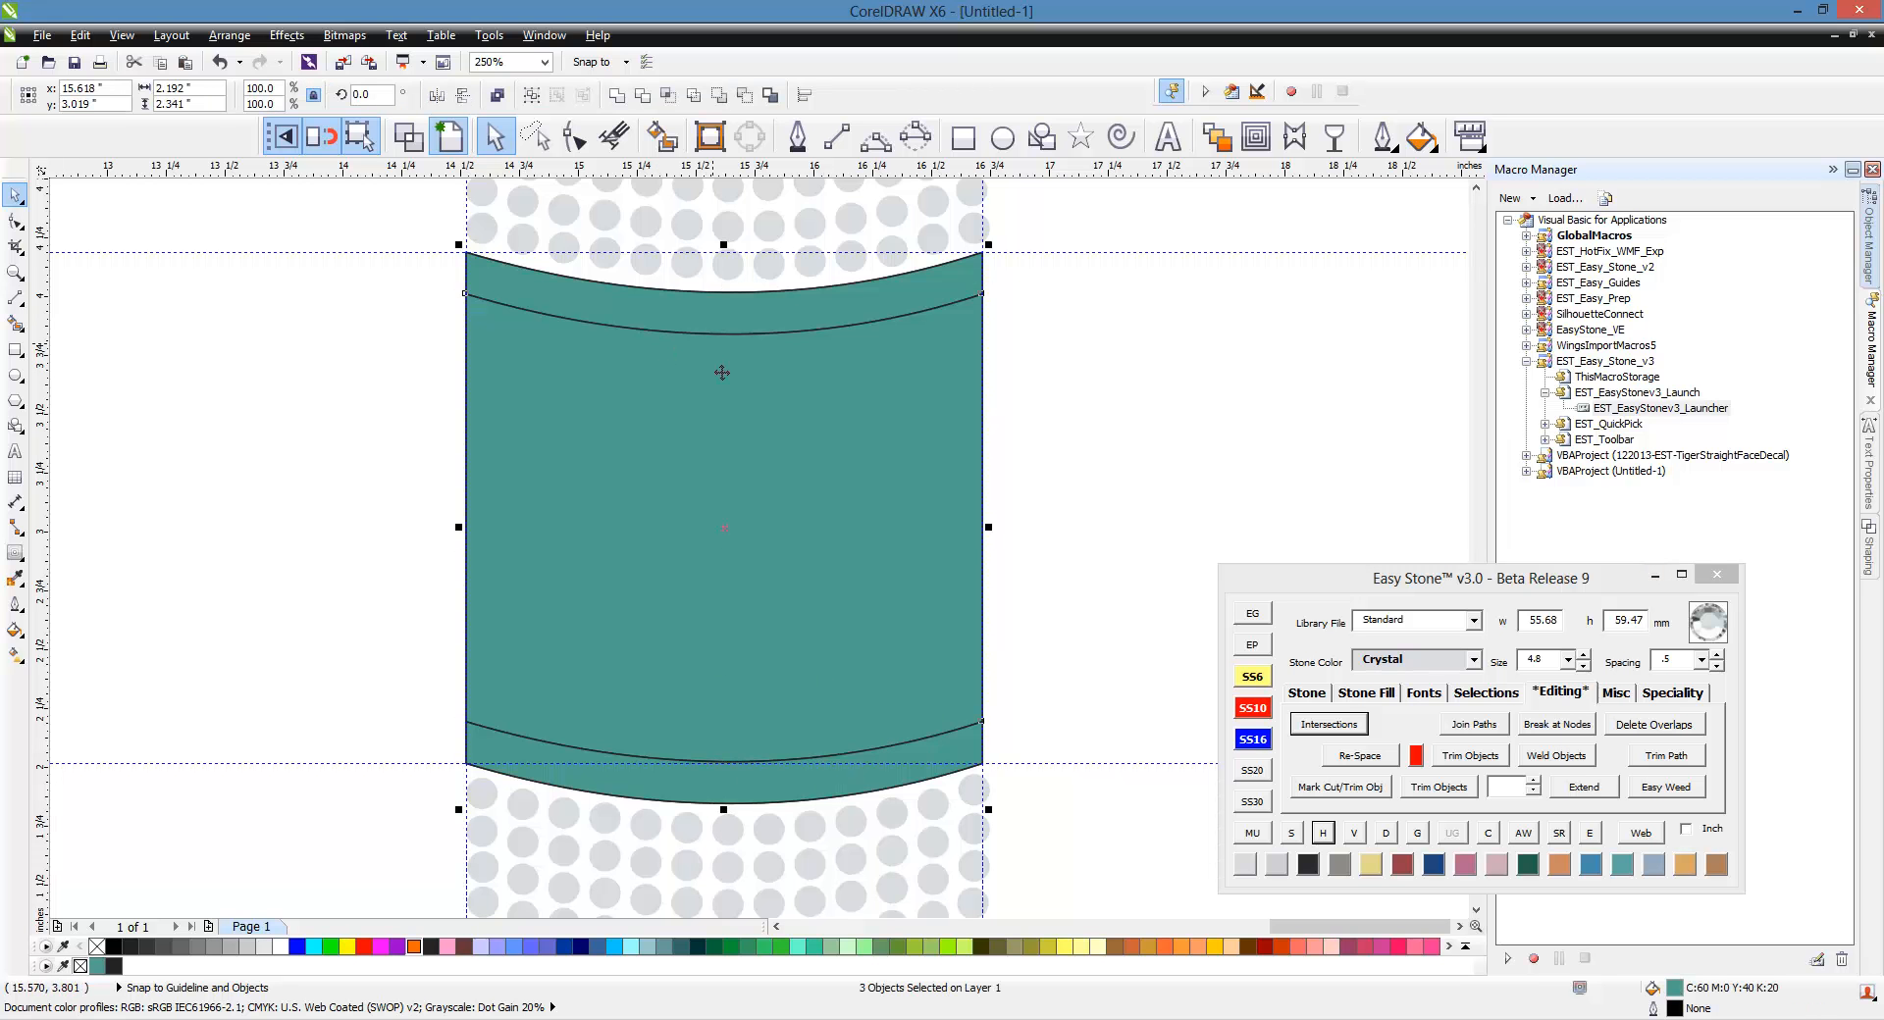
click(618, 96)
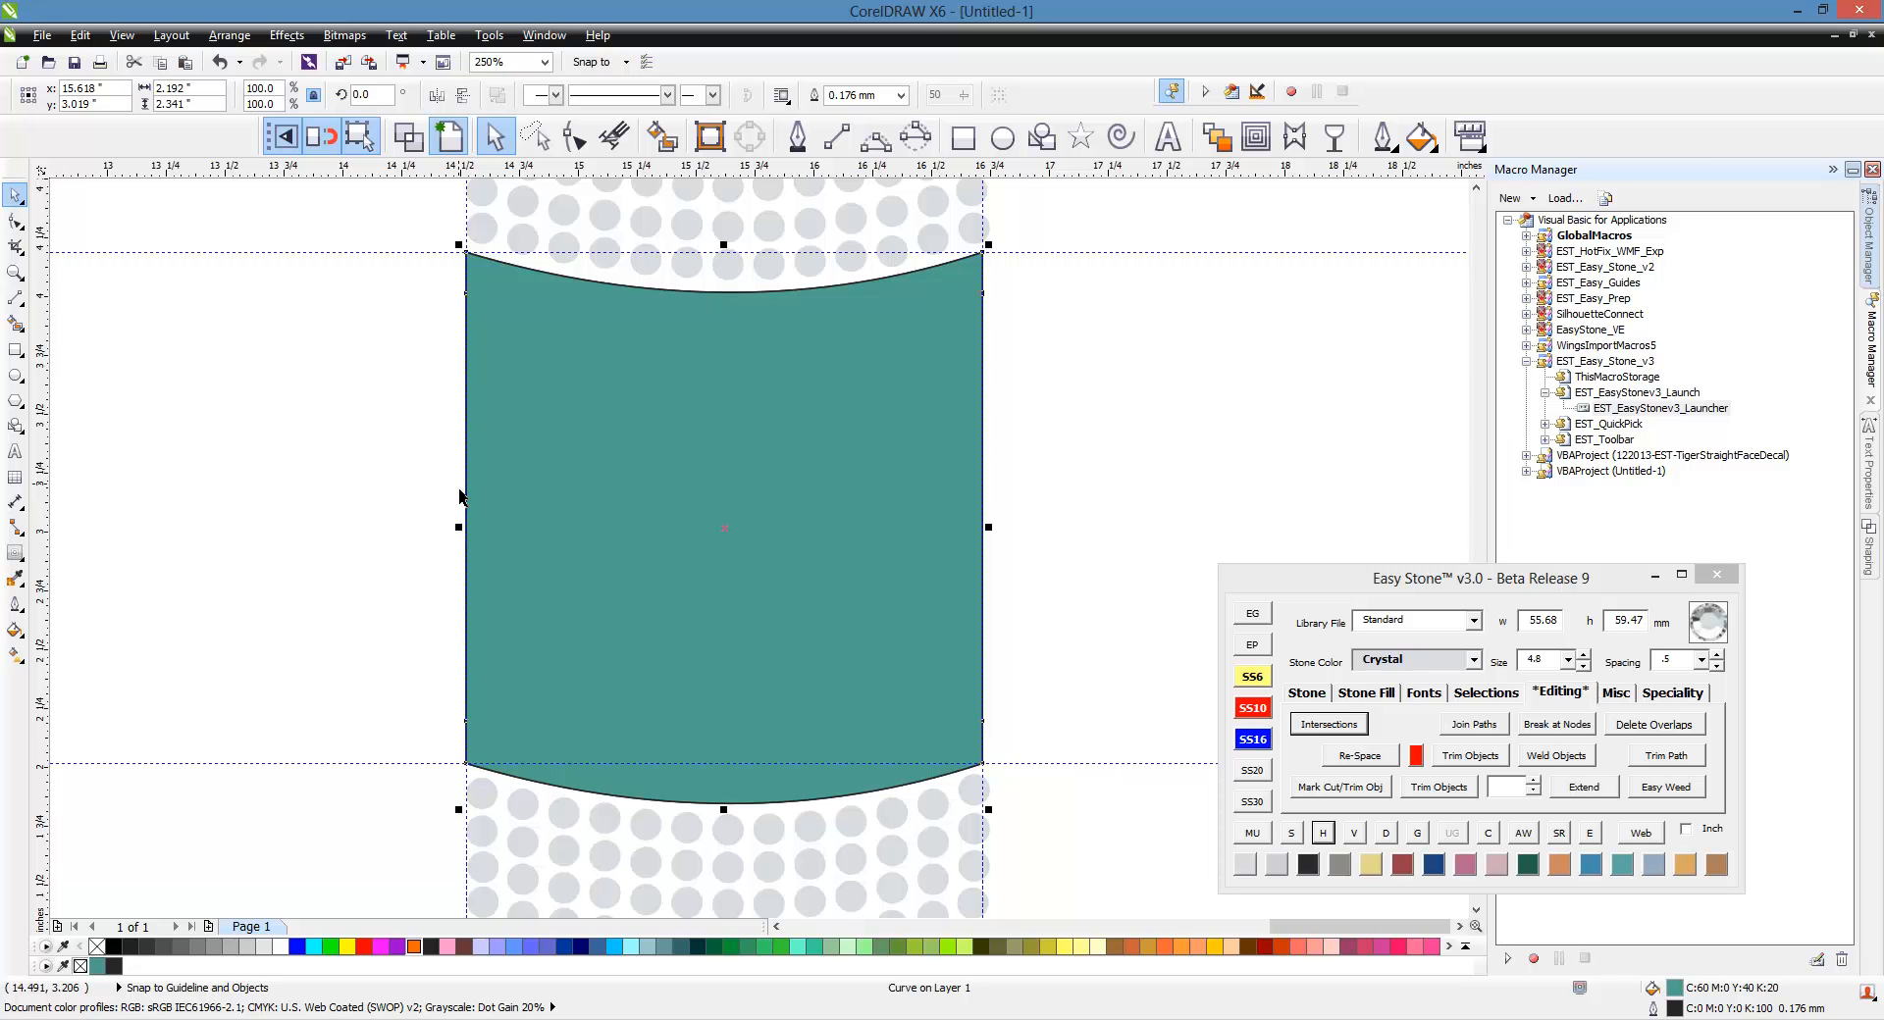
key(ctrl+z)
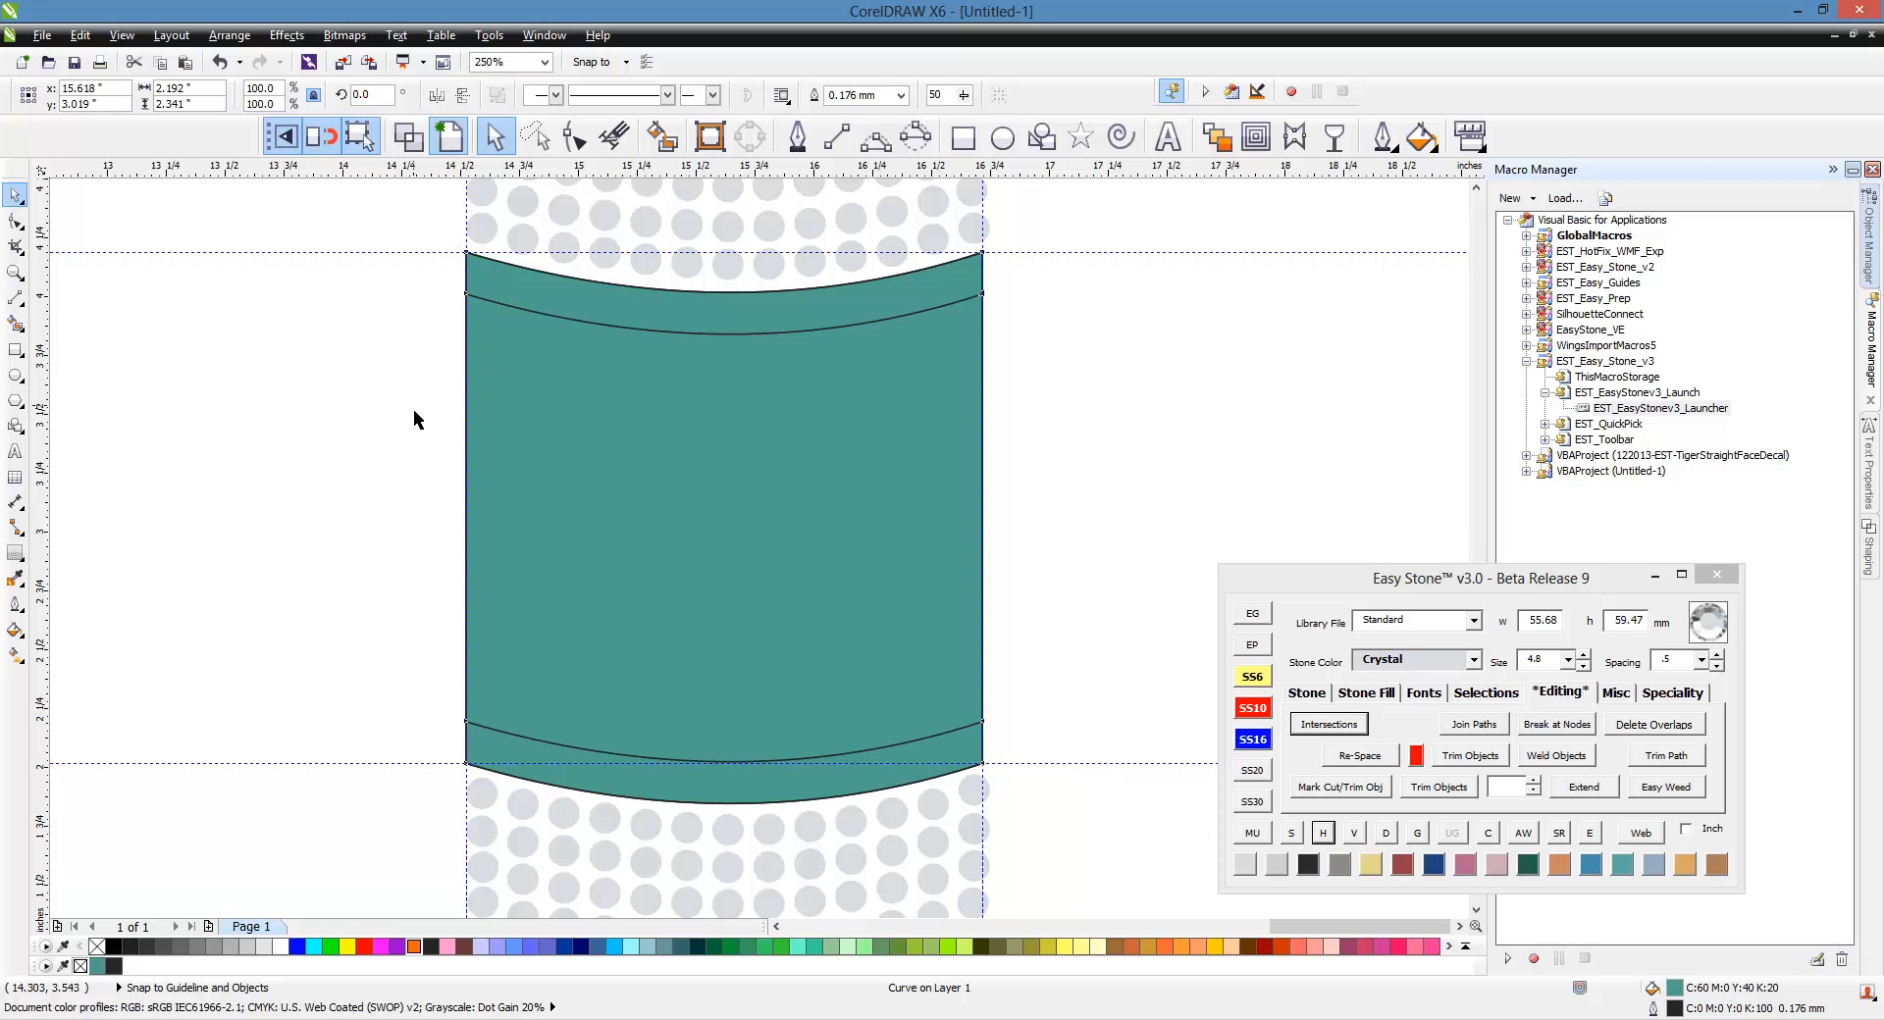
Step: Set the outline width of the label's upper inner curve to 1.5 mm
click(575, 330)
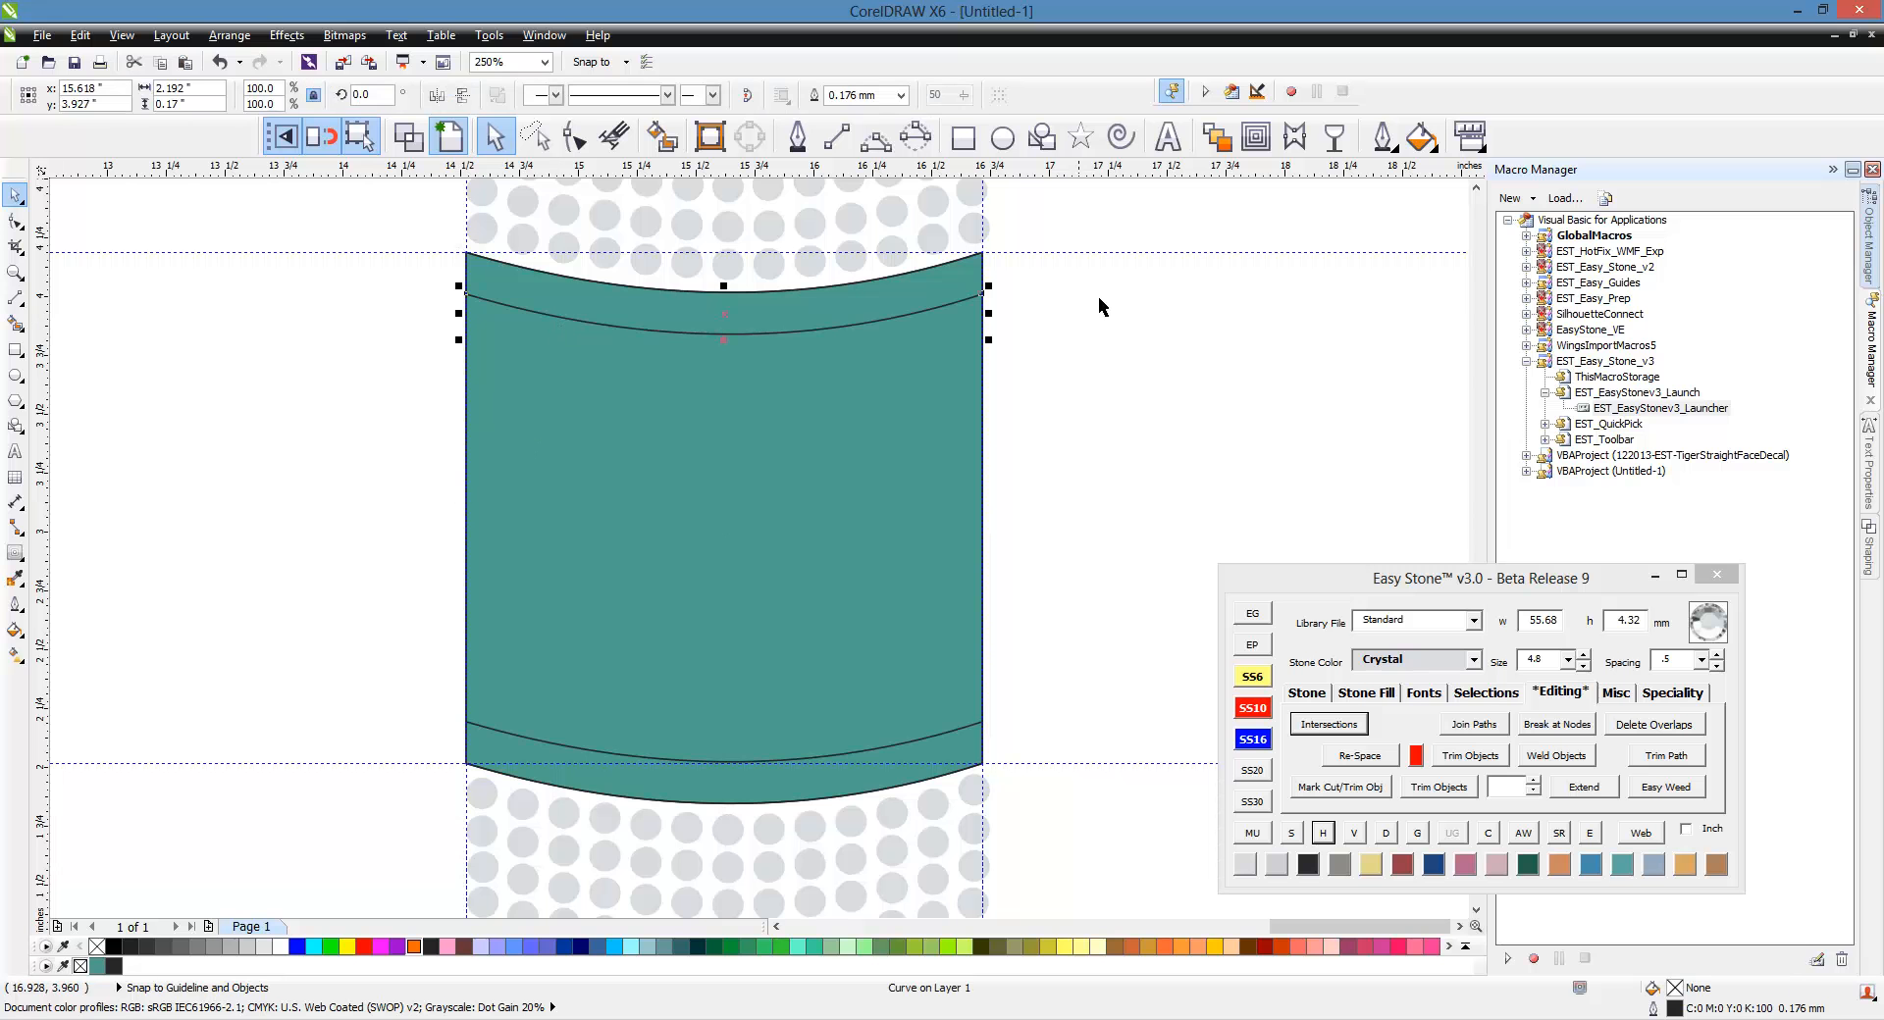
click(1384, 137)
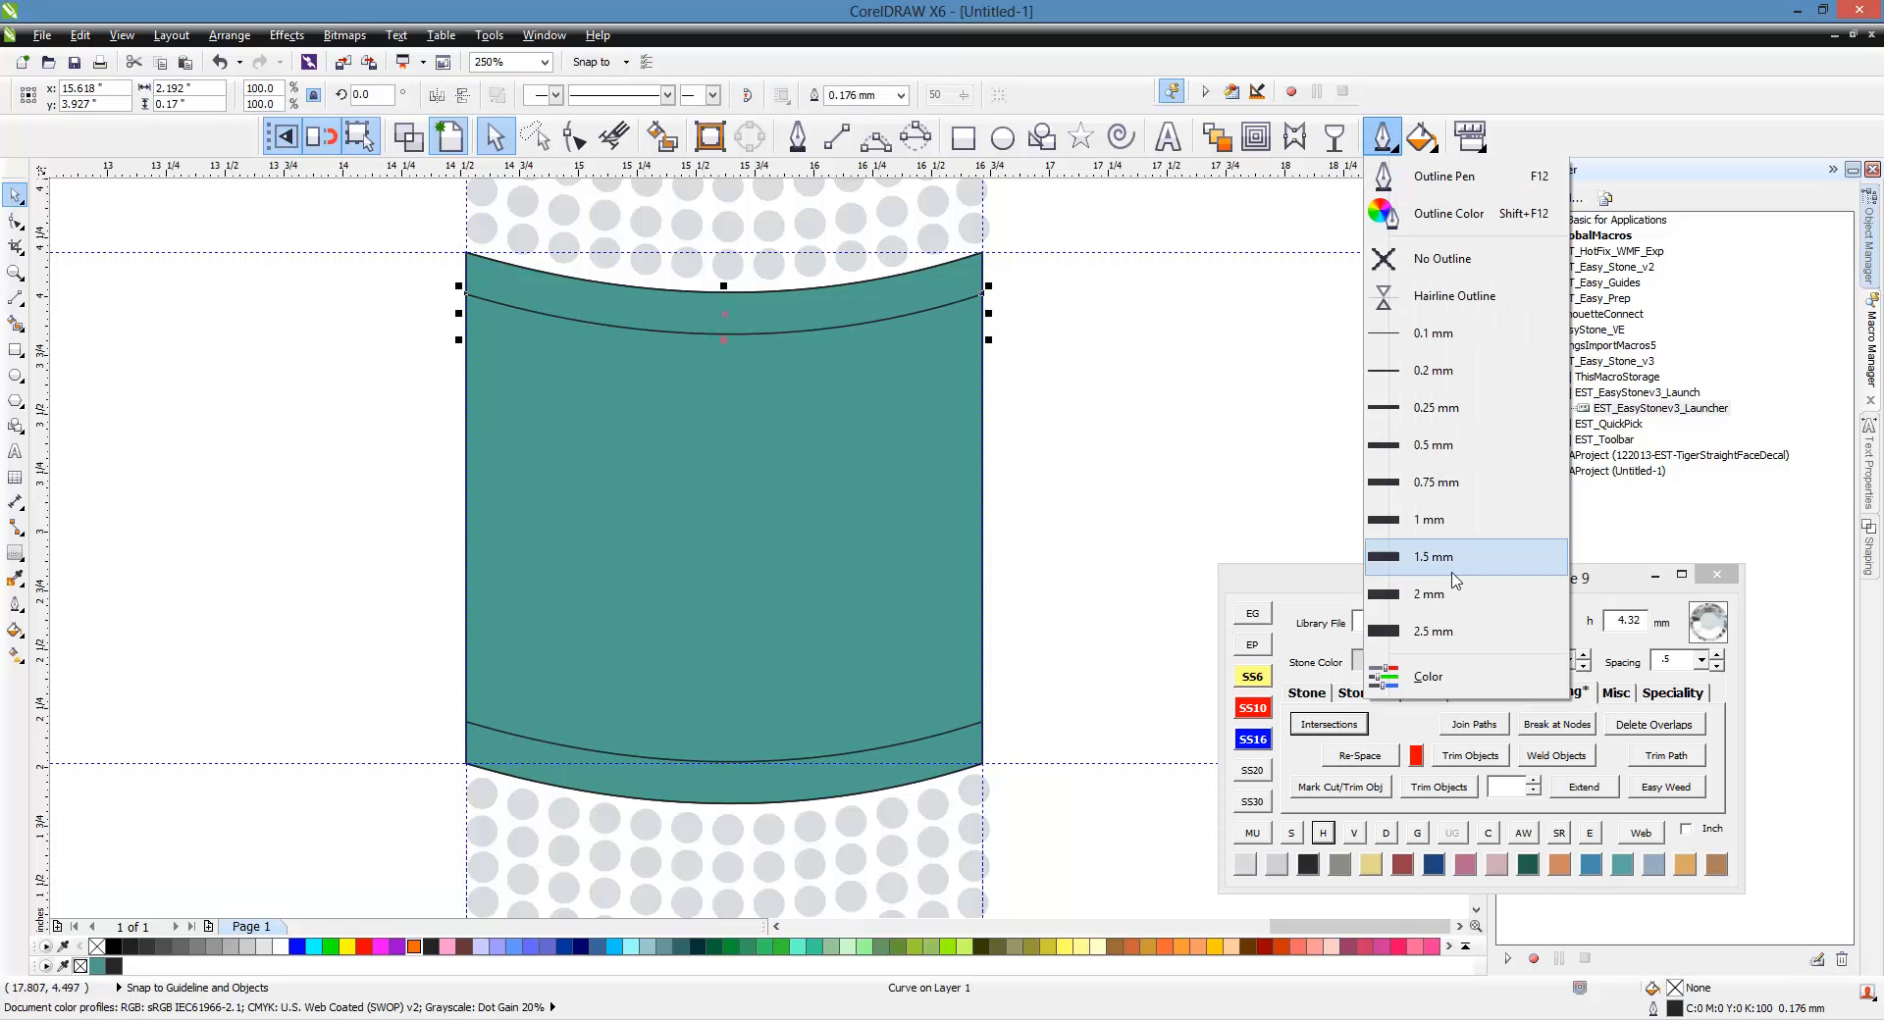
click(1415, 631)
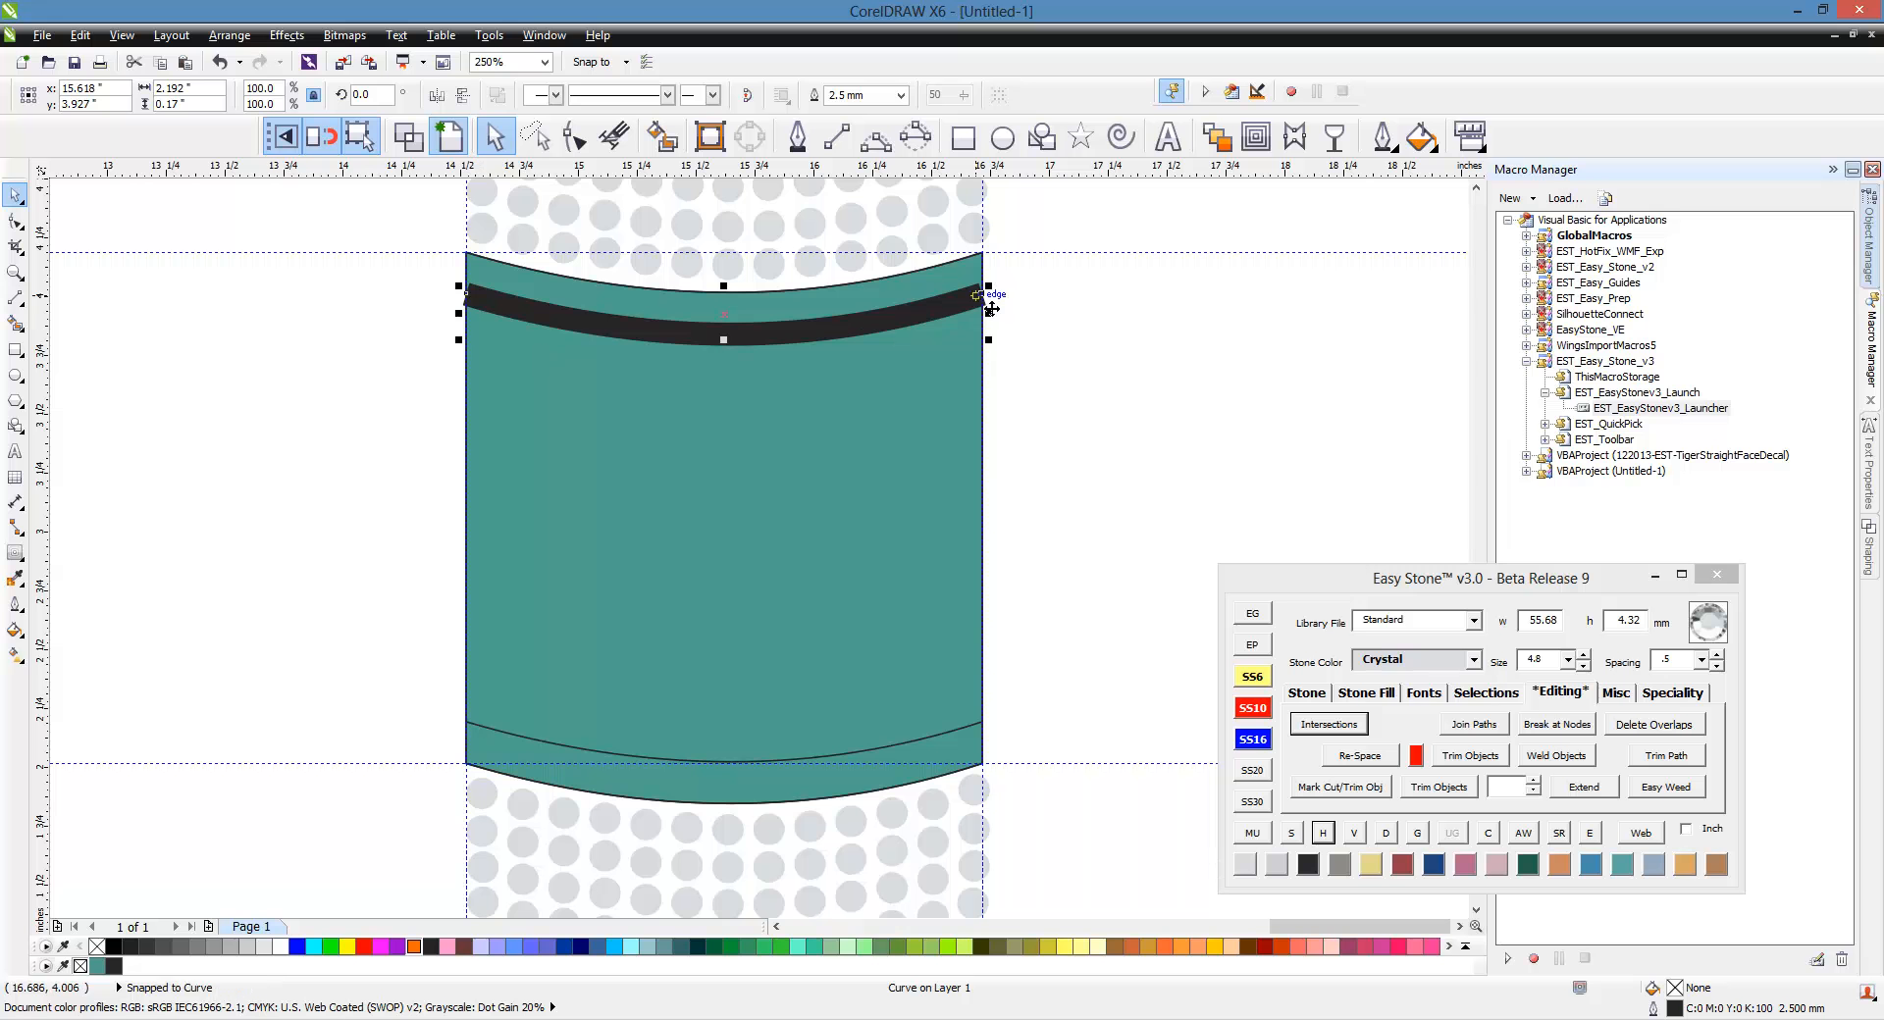
click(1392, 147)
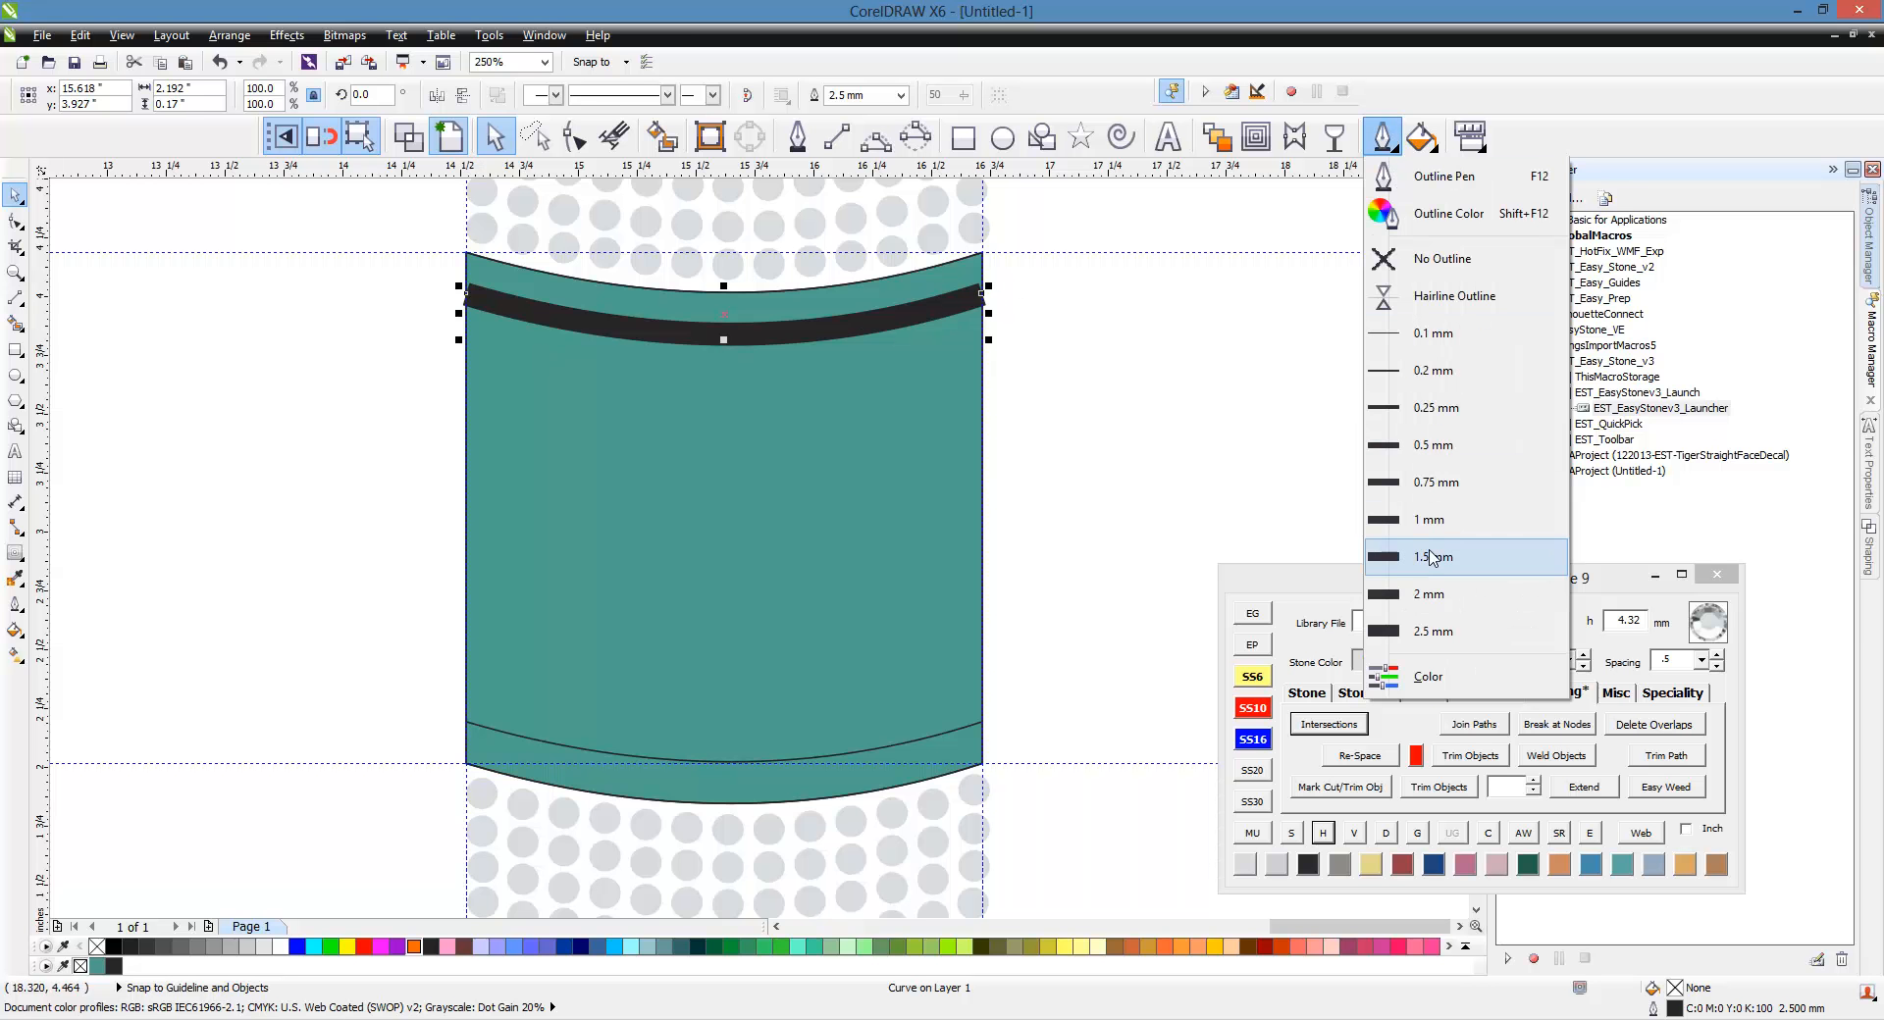
click(1433, 557)
click(1175, 402)
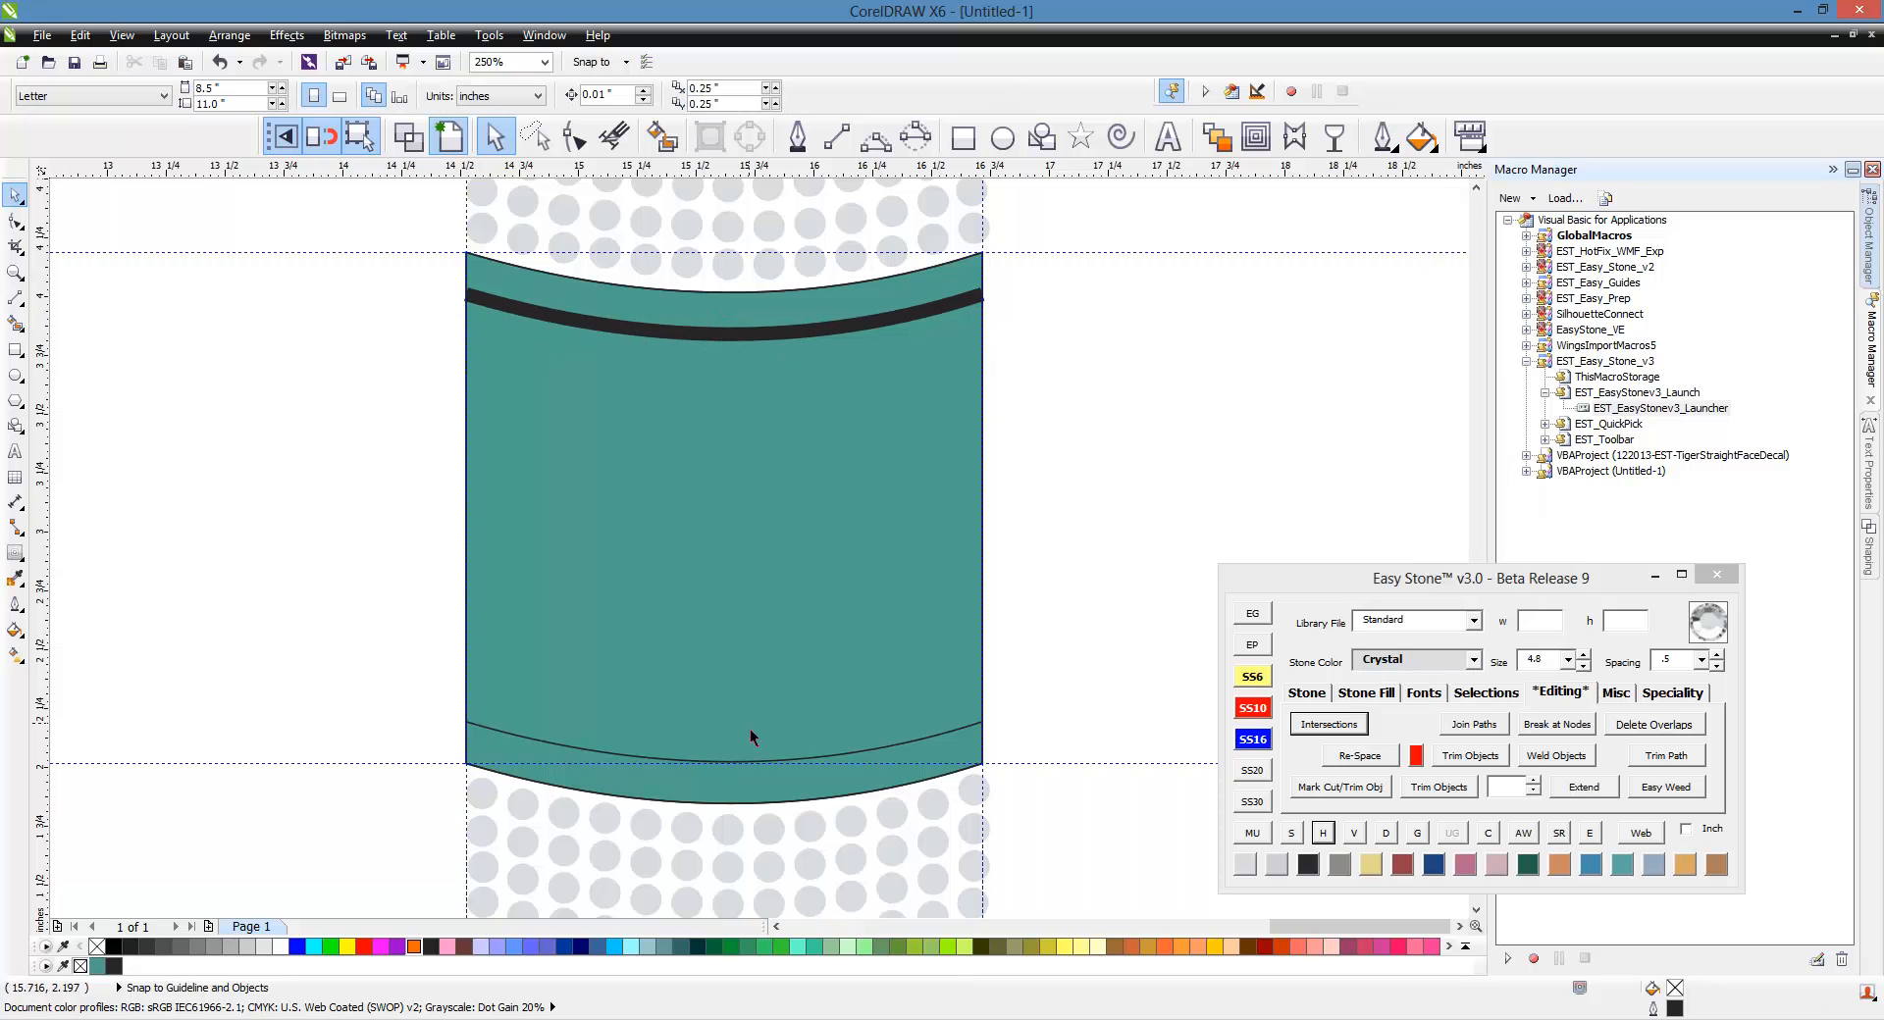
Step: Give the label's lower inner curve a 1.5 mm outline as well
click(950, 736)
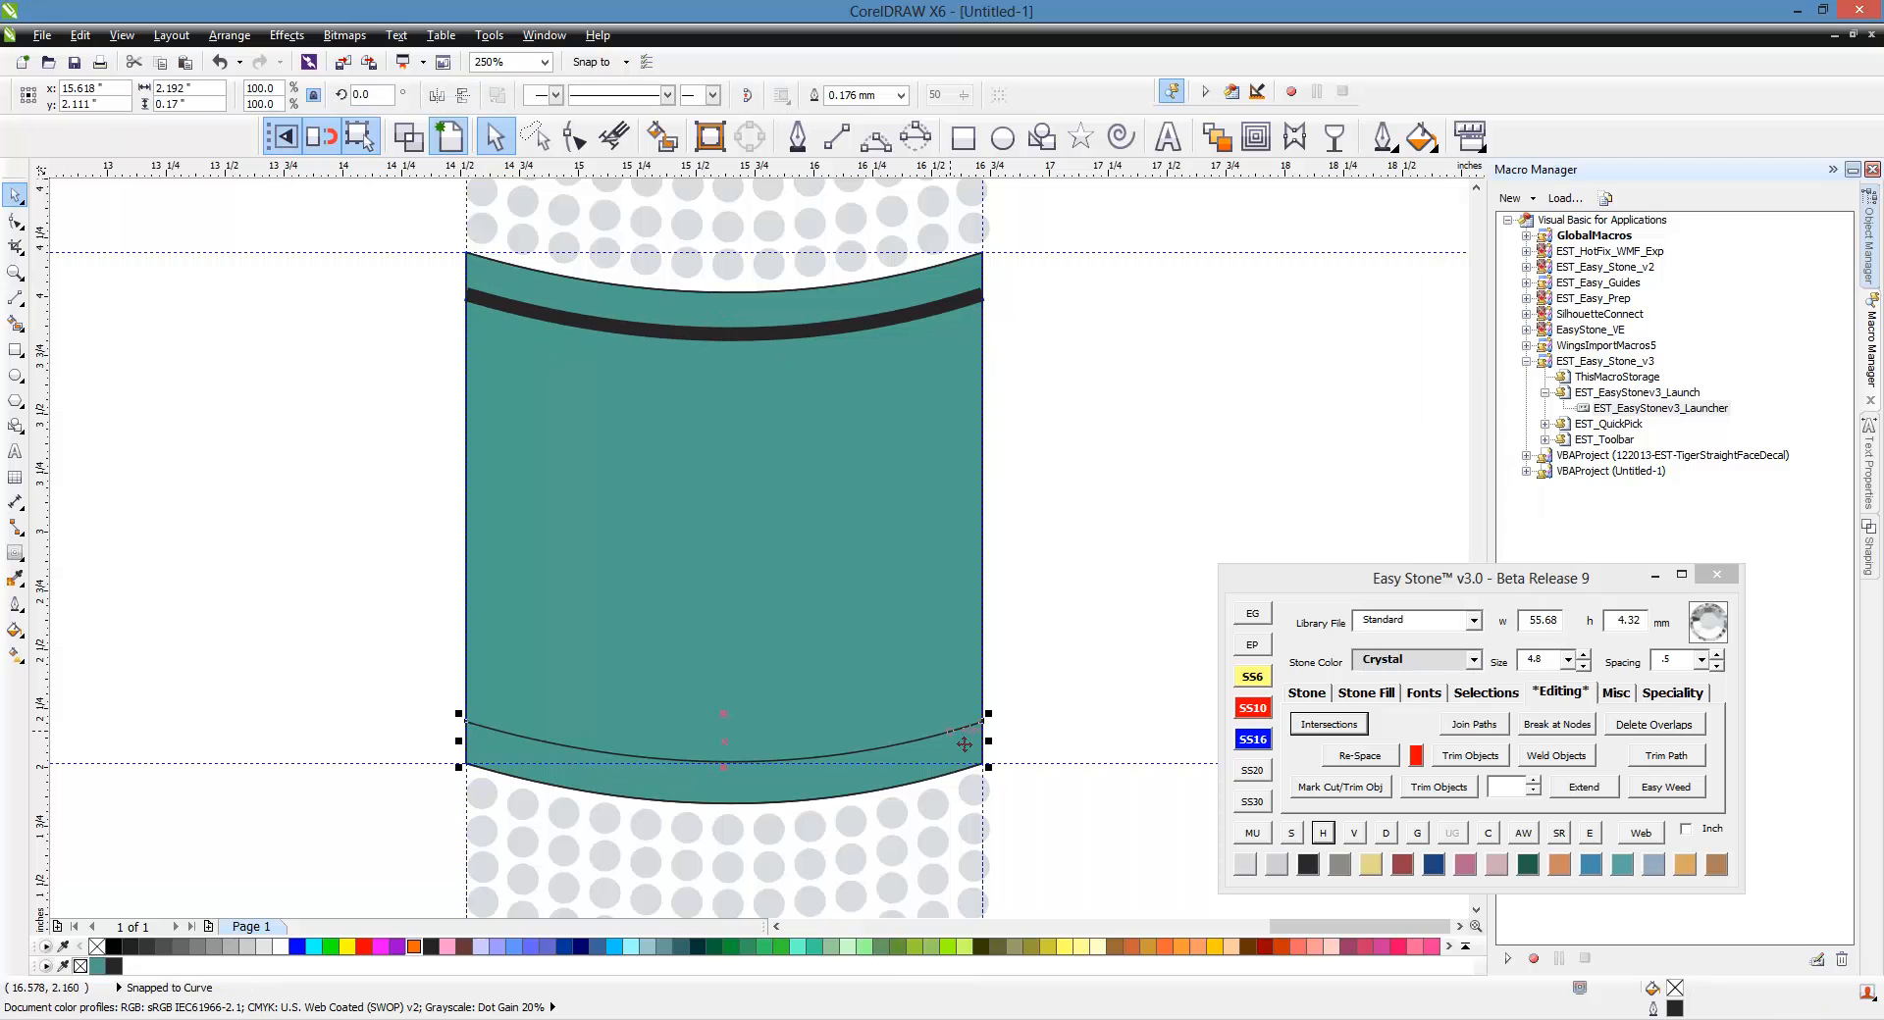
click(1386, 139)
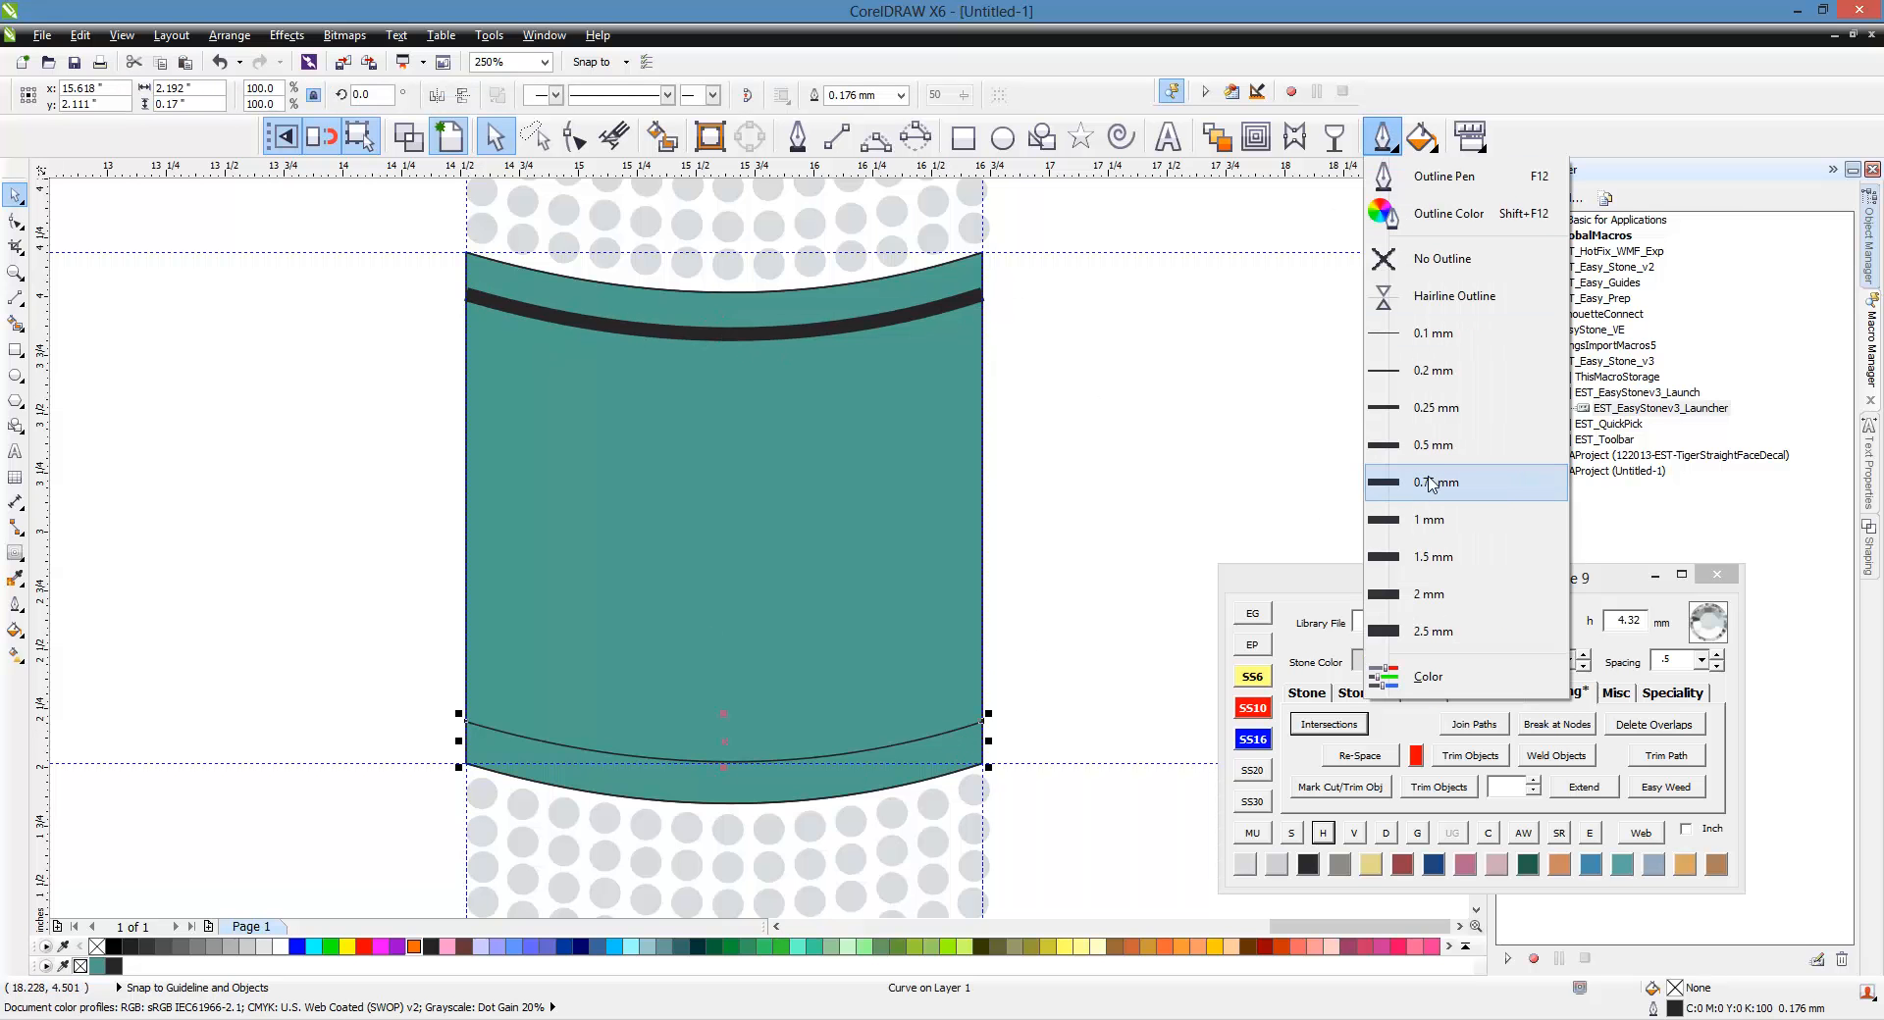
click(1432, 556)
key(Escape)
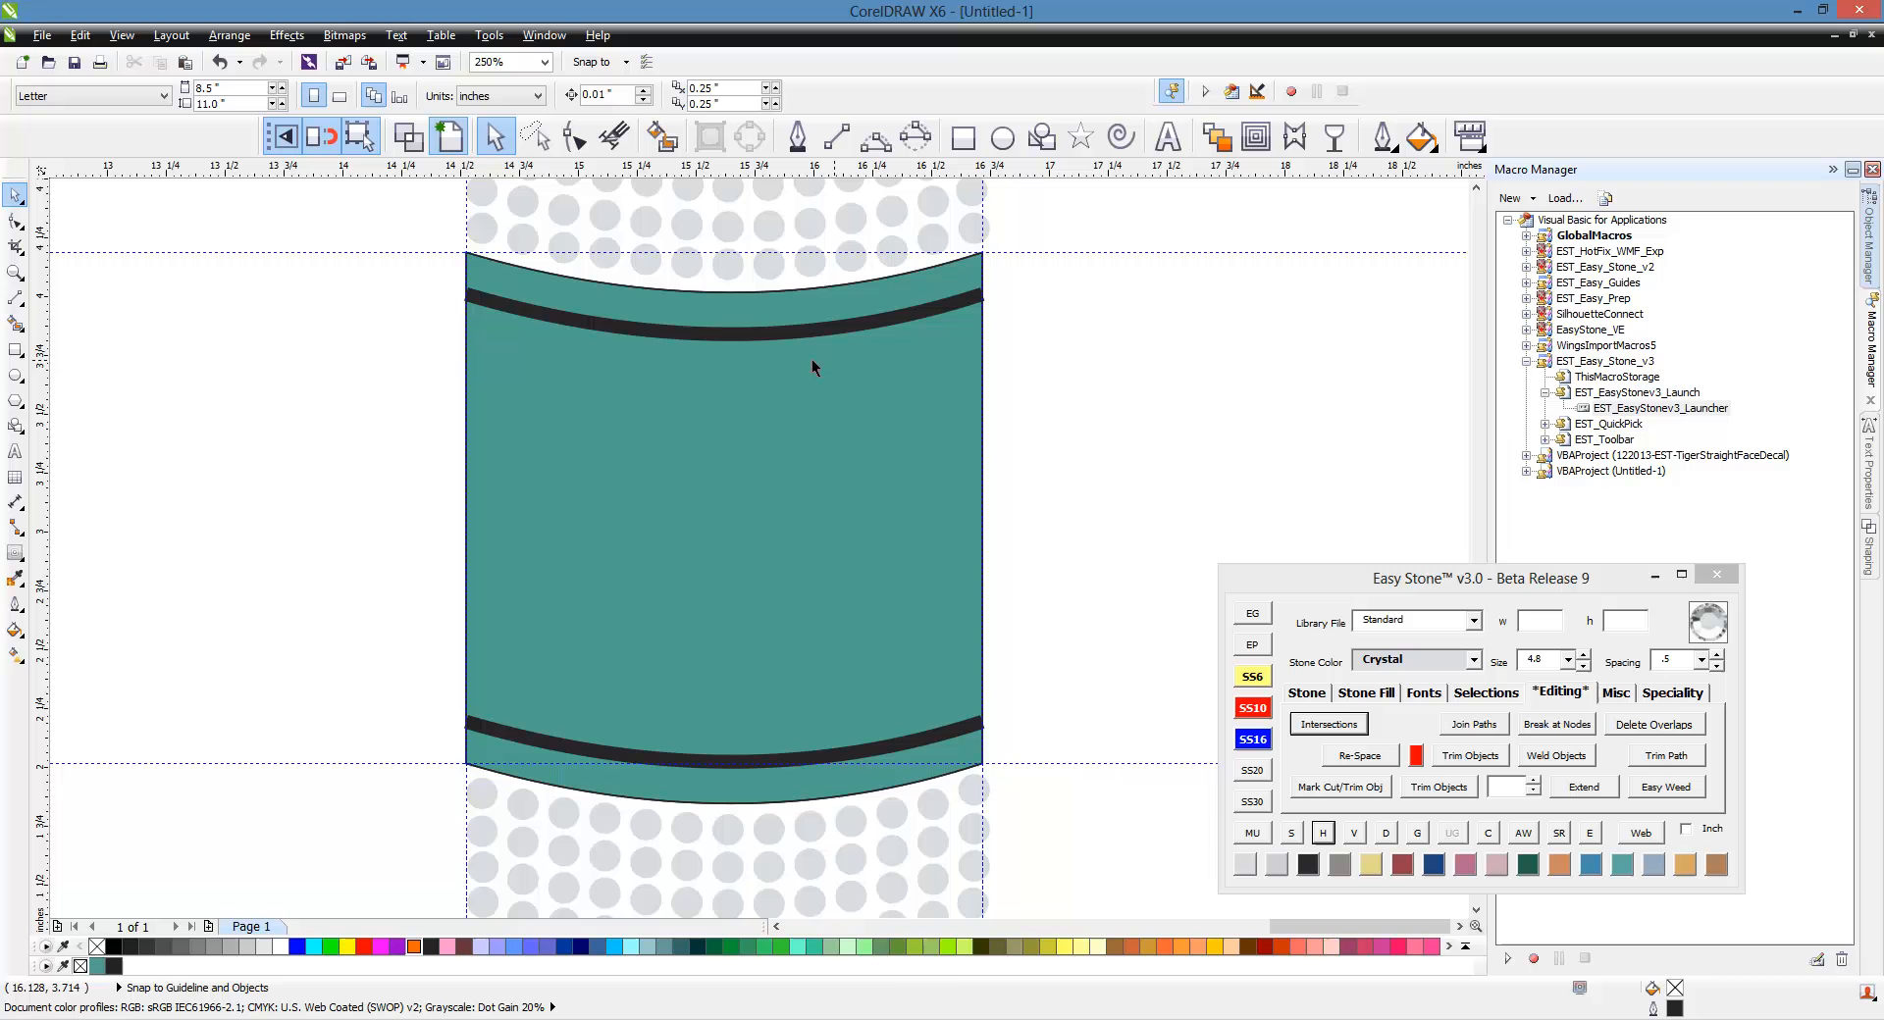
Step: Switch the display to wireframe and convert the upper inner curve's outline to an object
click(762, 344)
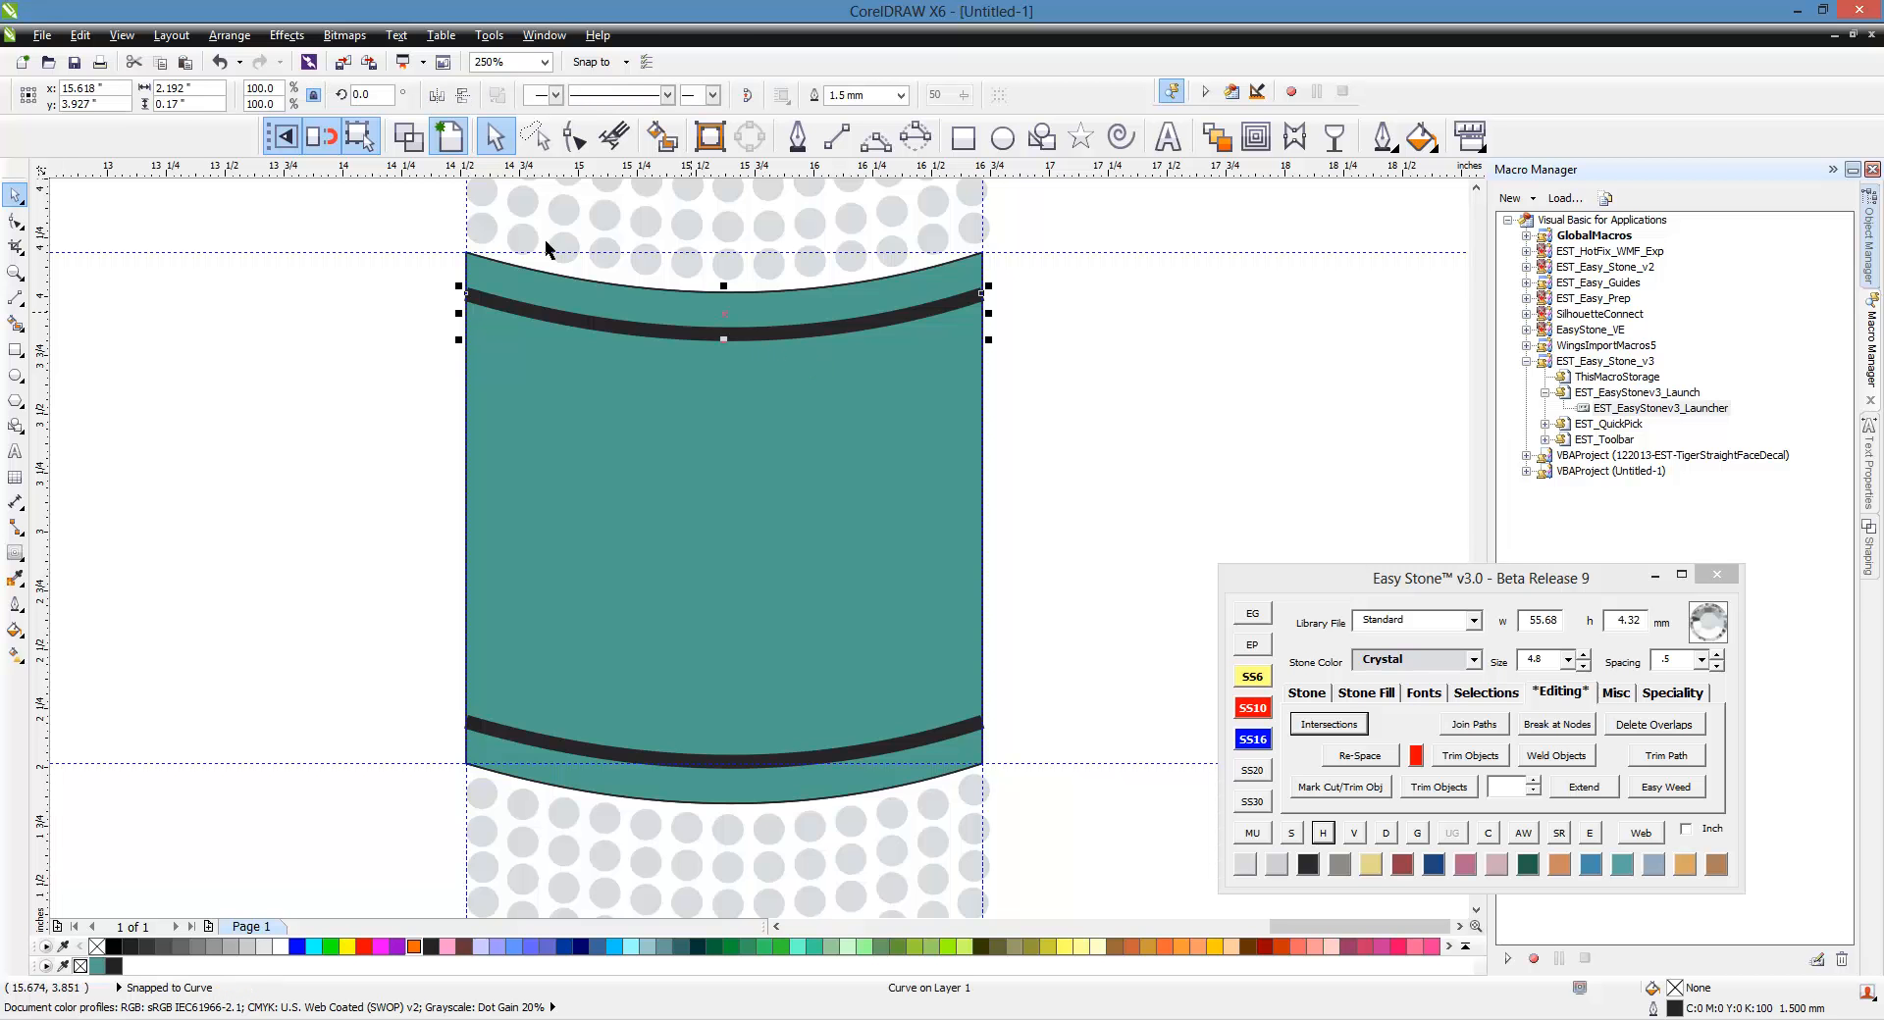
click(408, 138)
click(367, 328)
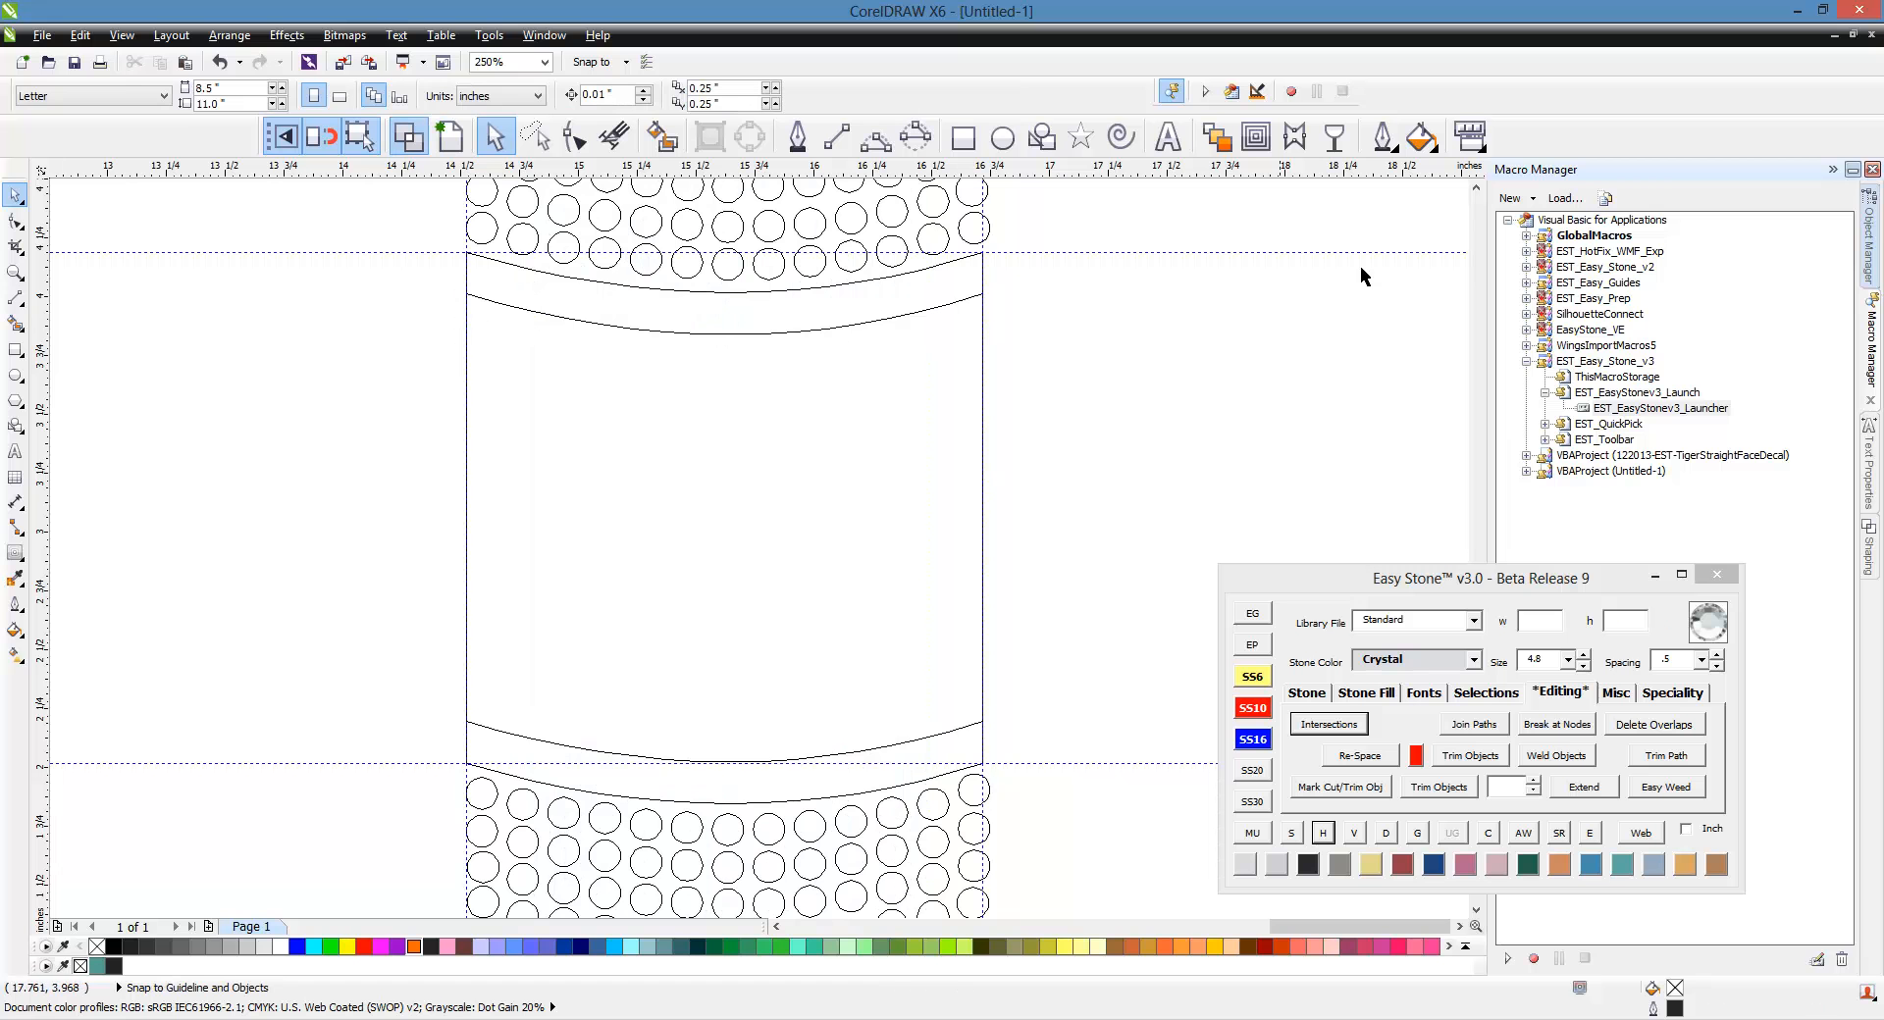
click(848, 333)
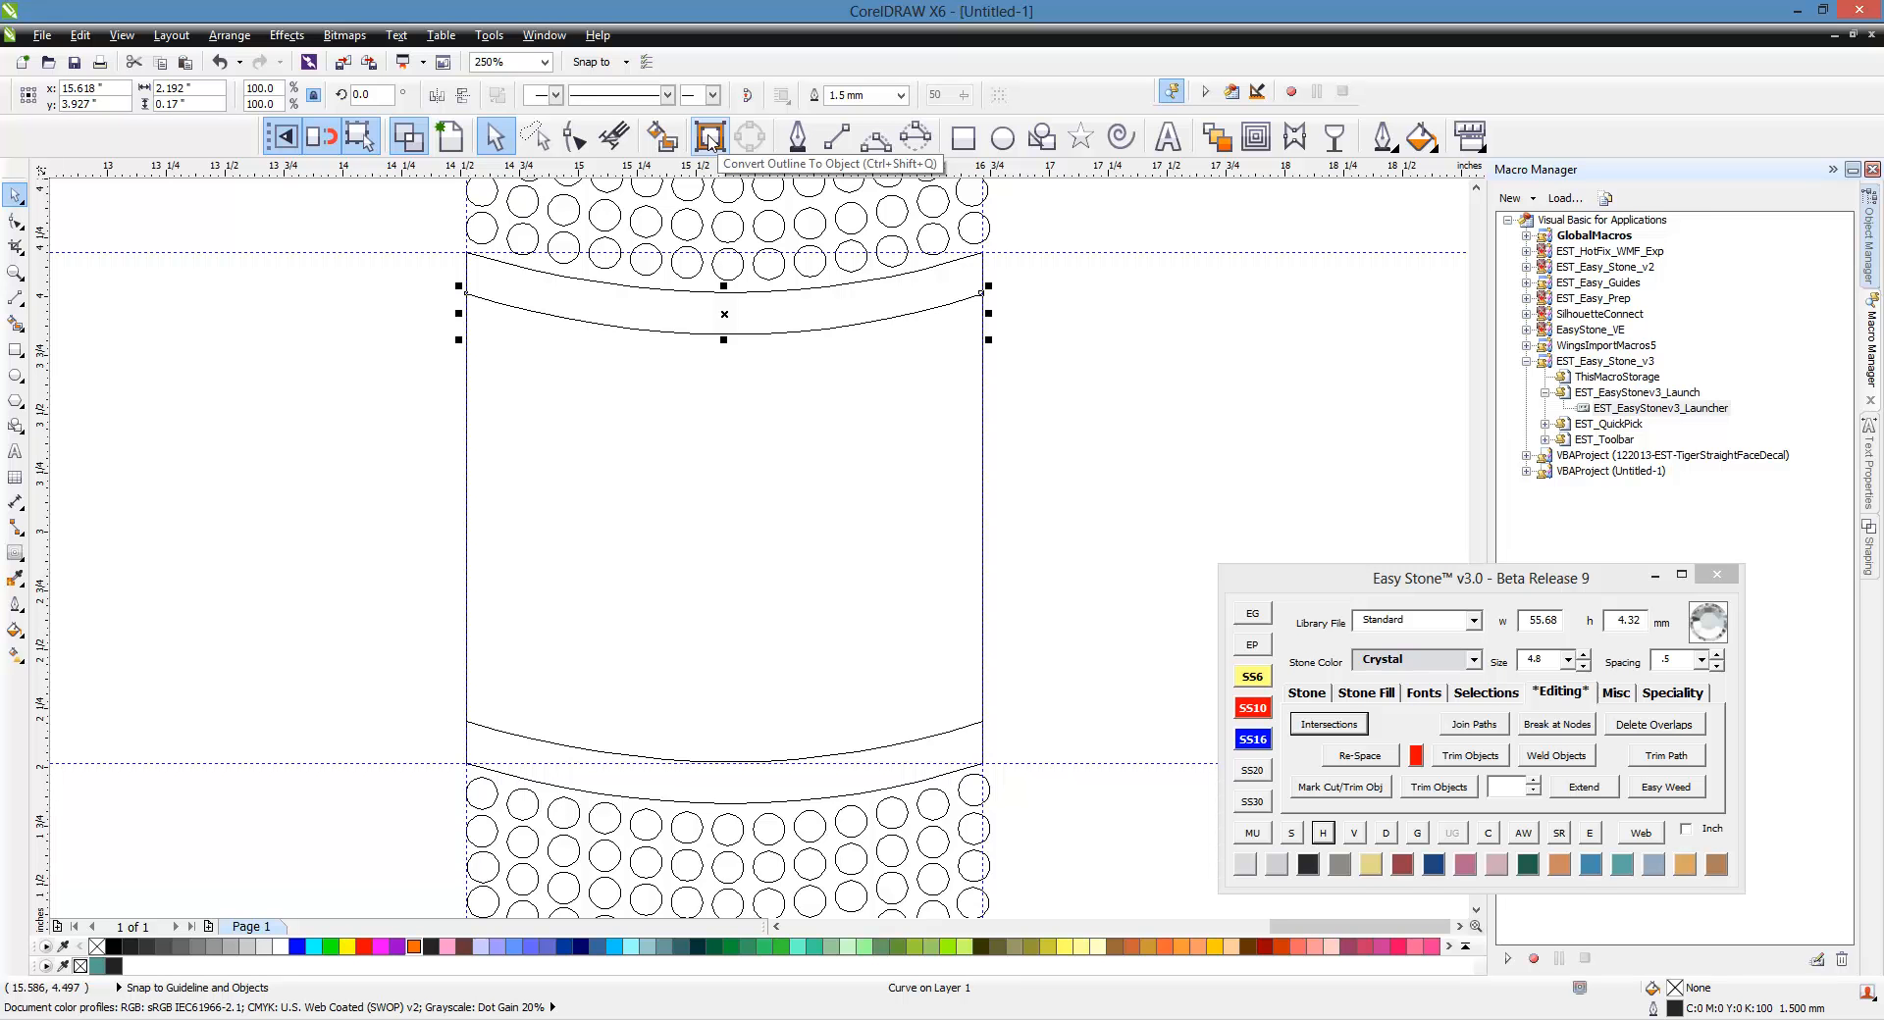
click(229, 35)
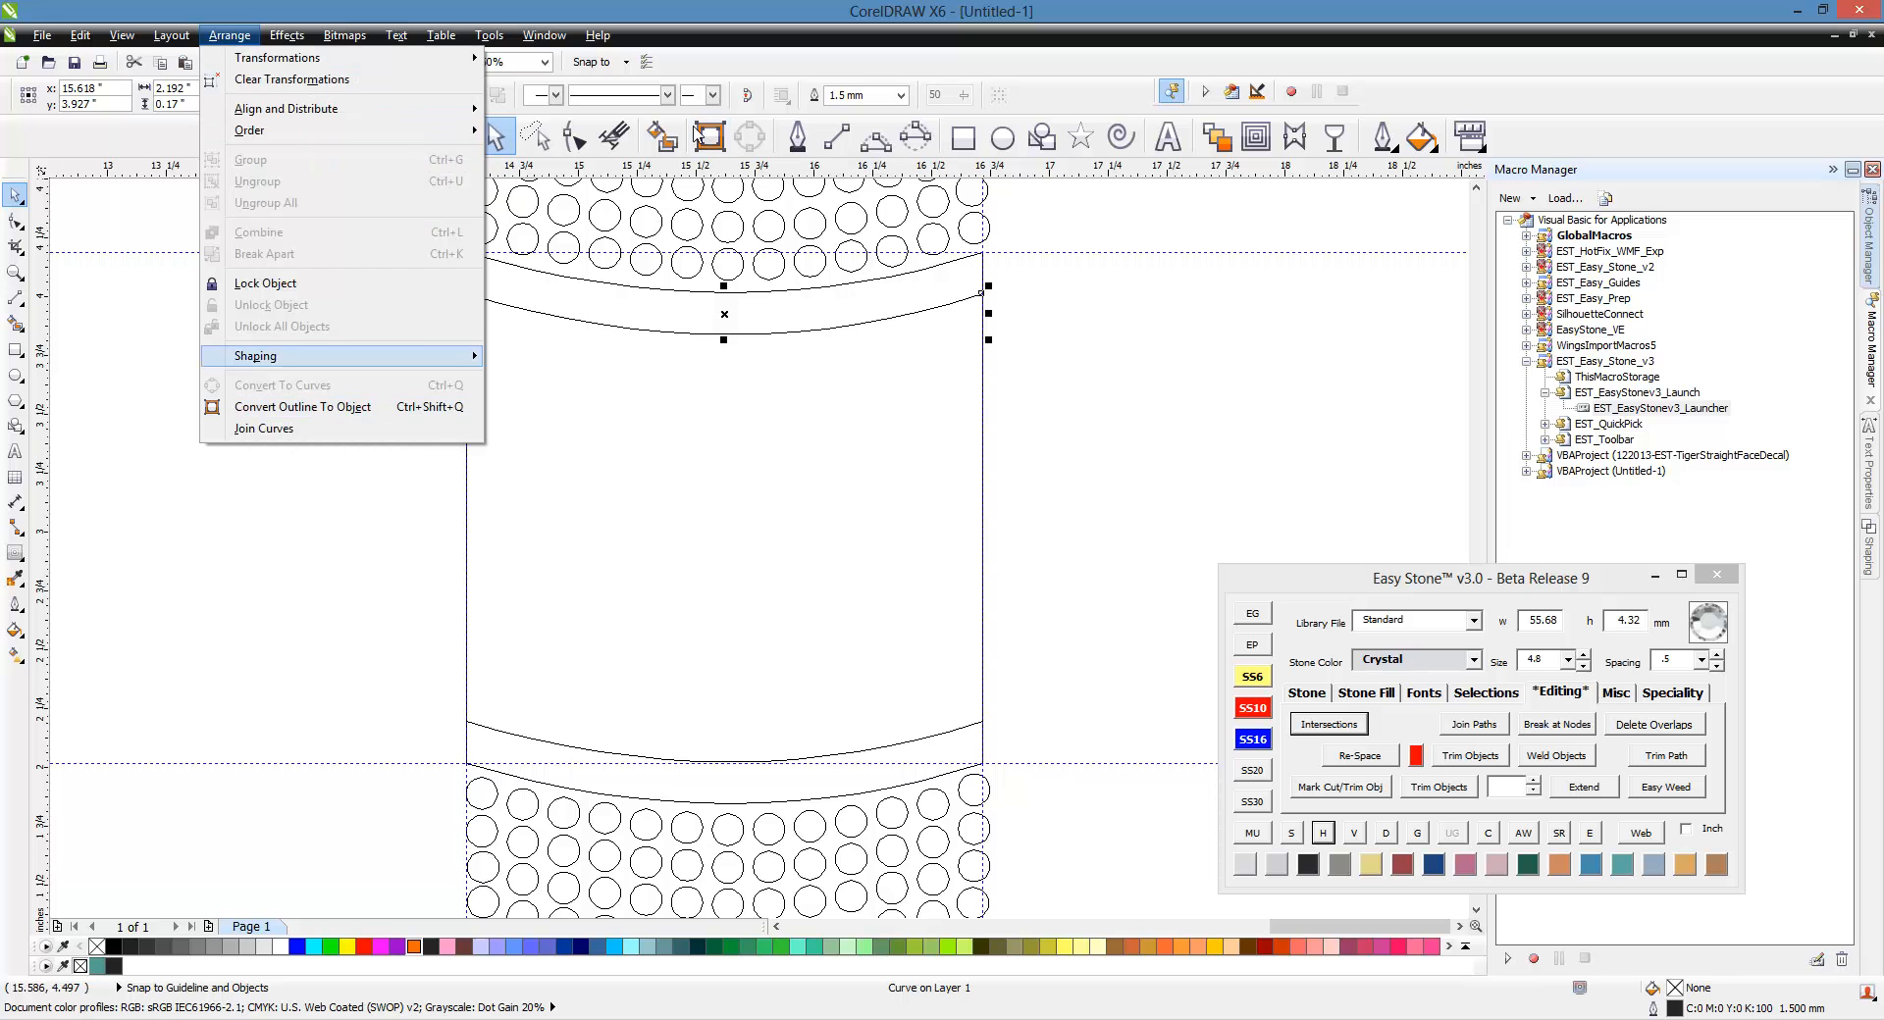
click(899, 5)
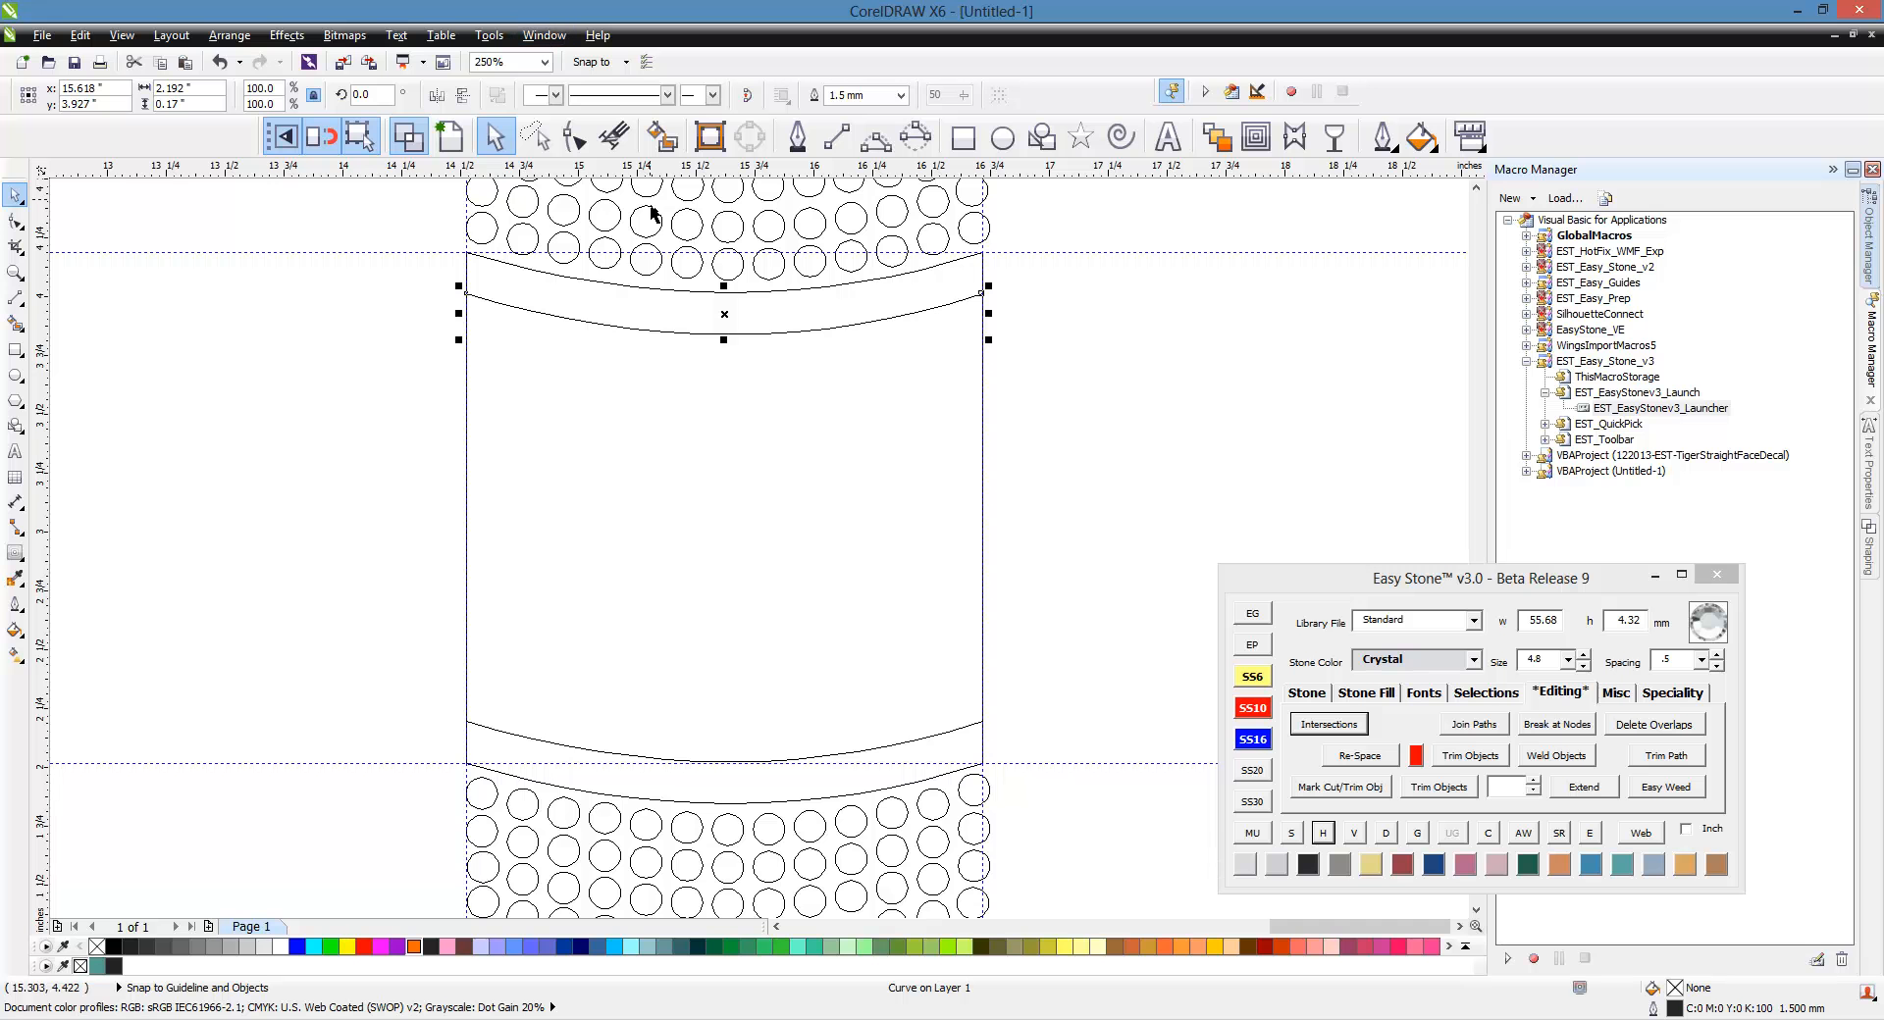
click(712, 140)
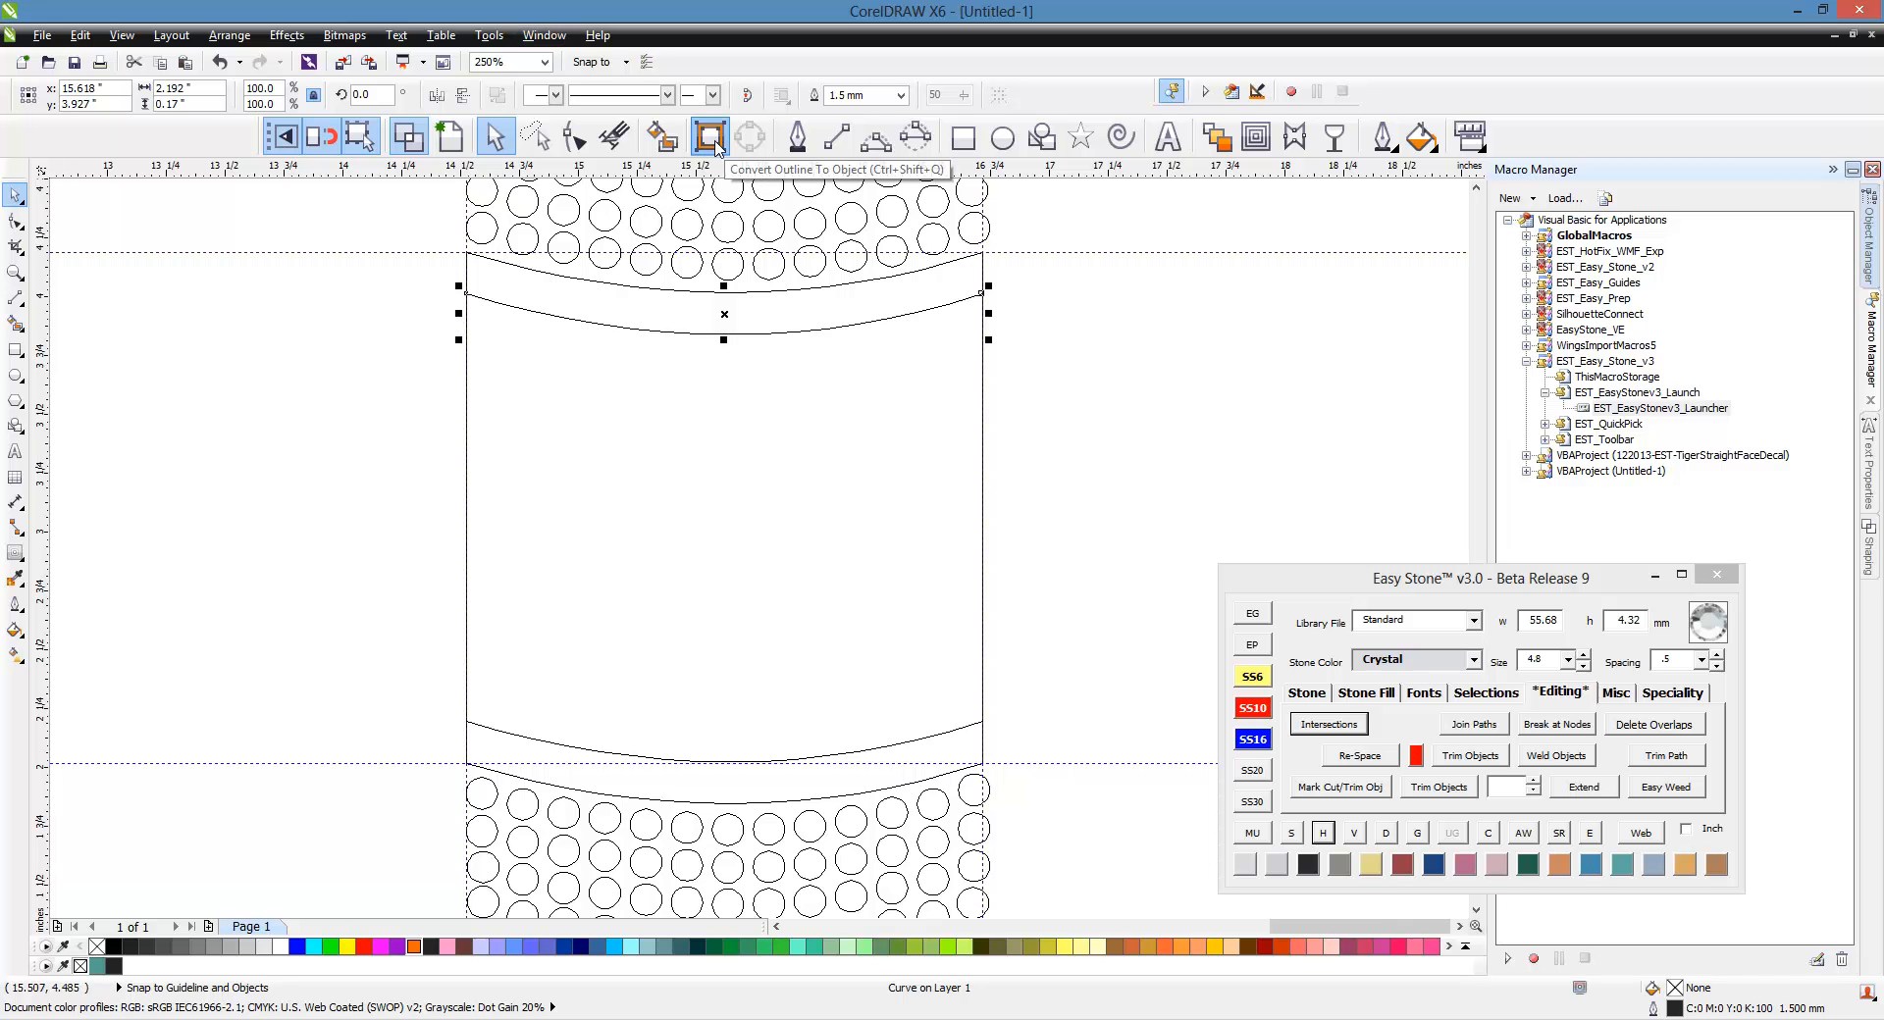
click(1036, 438)
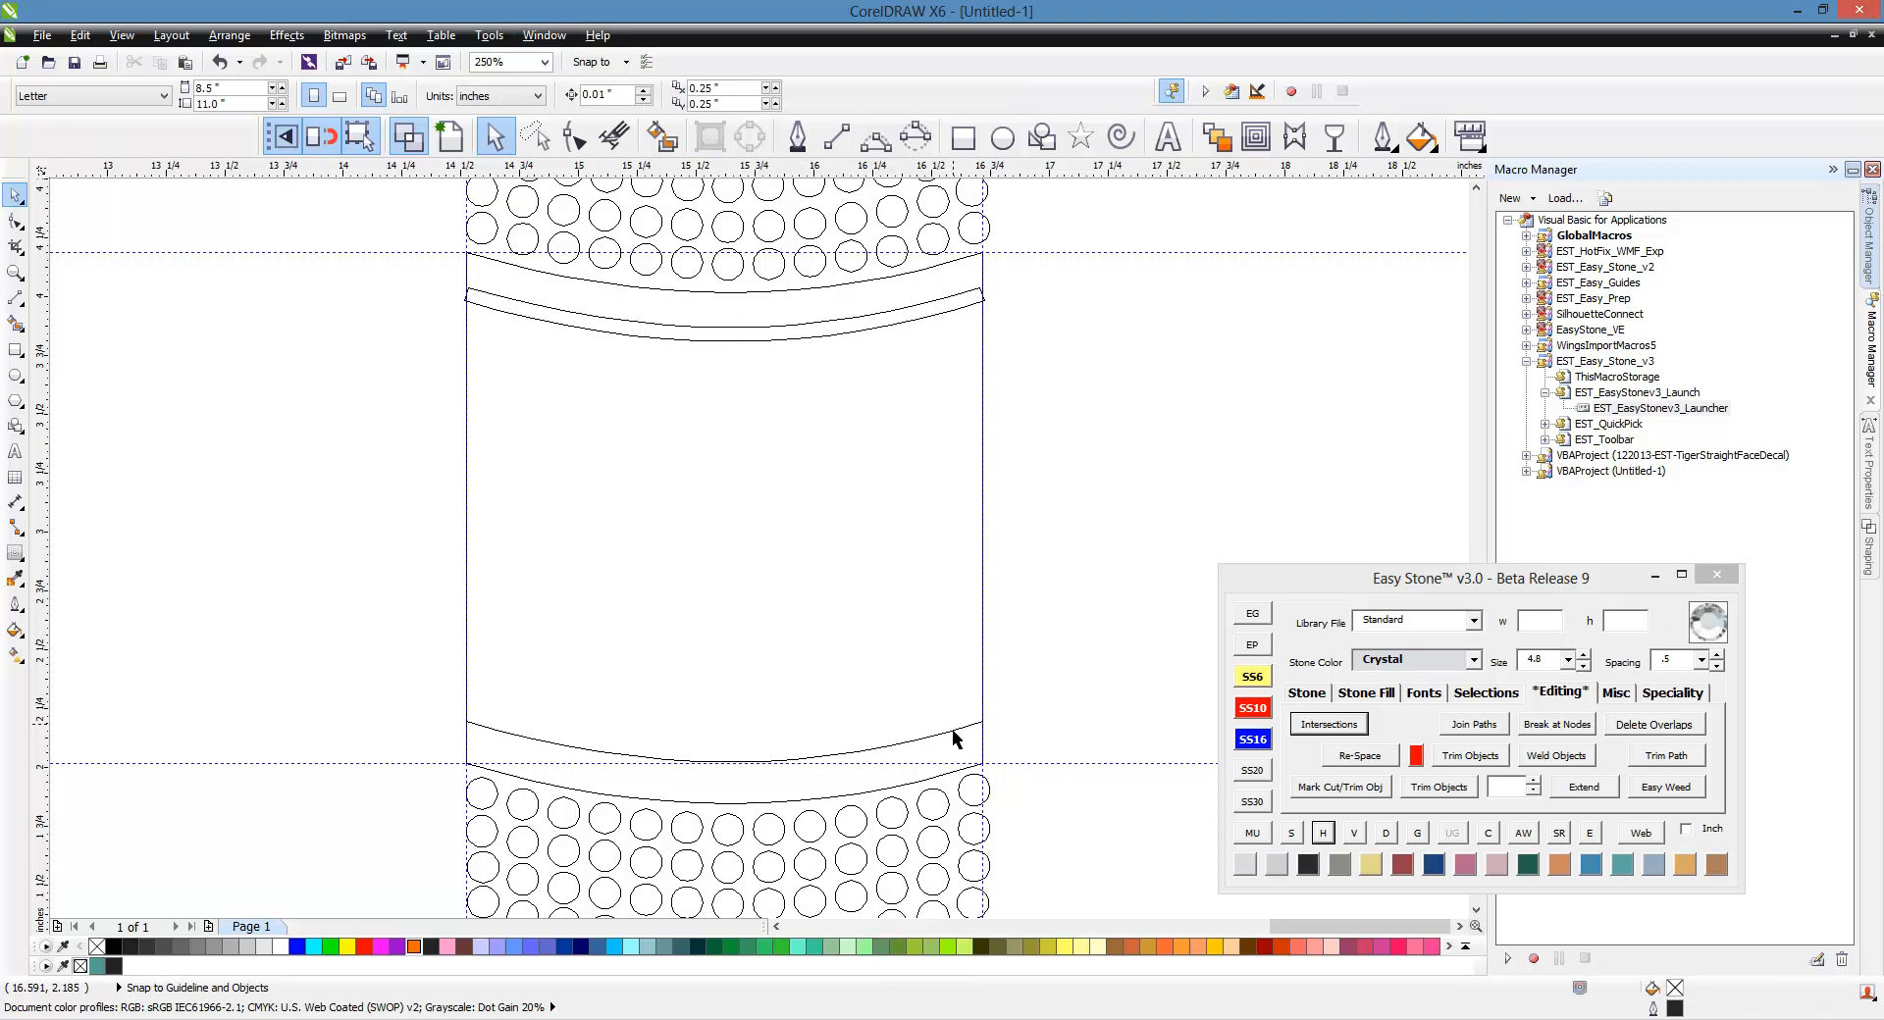
Step: Convert the lower inner curve's outline to an object
click(949, 745)
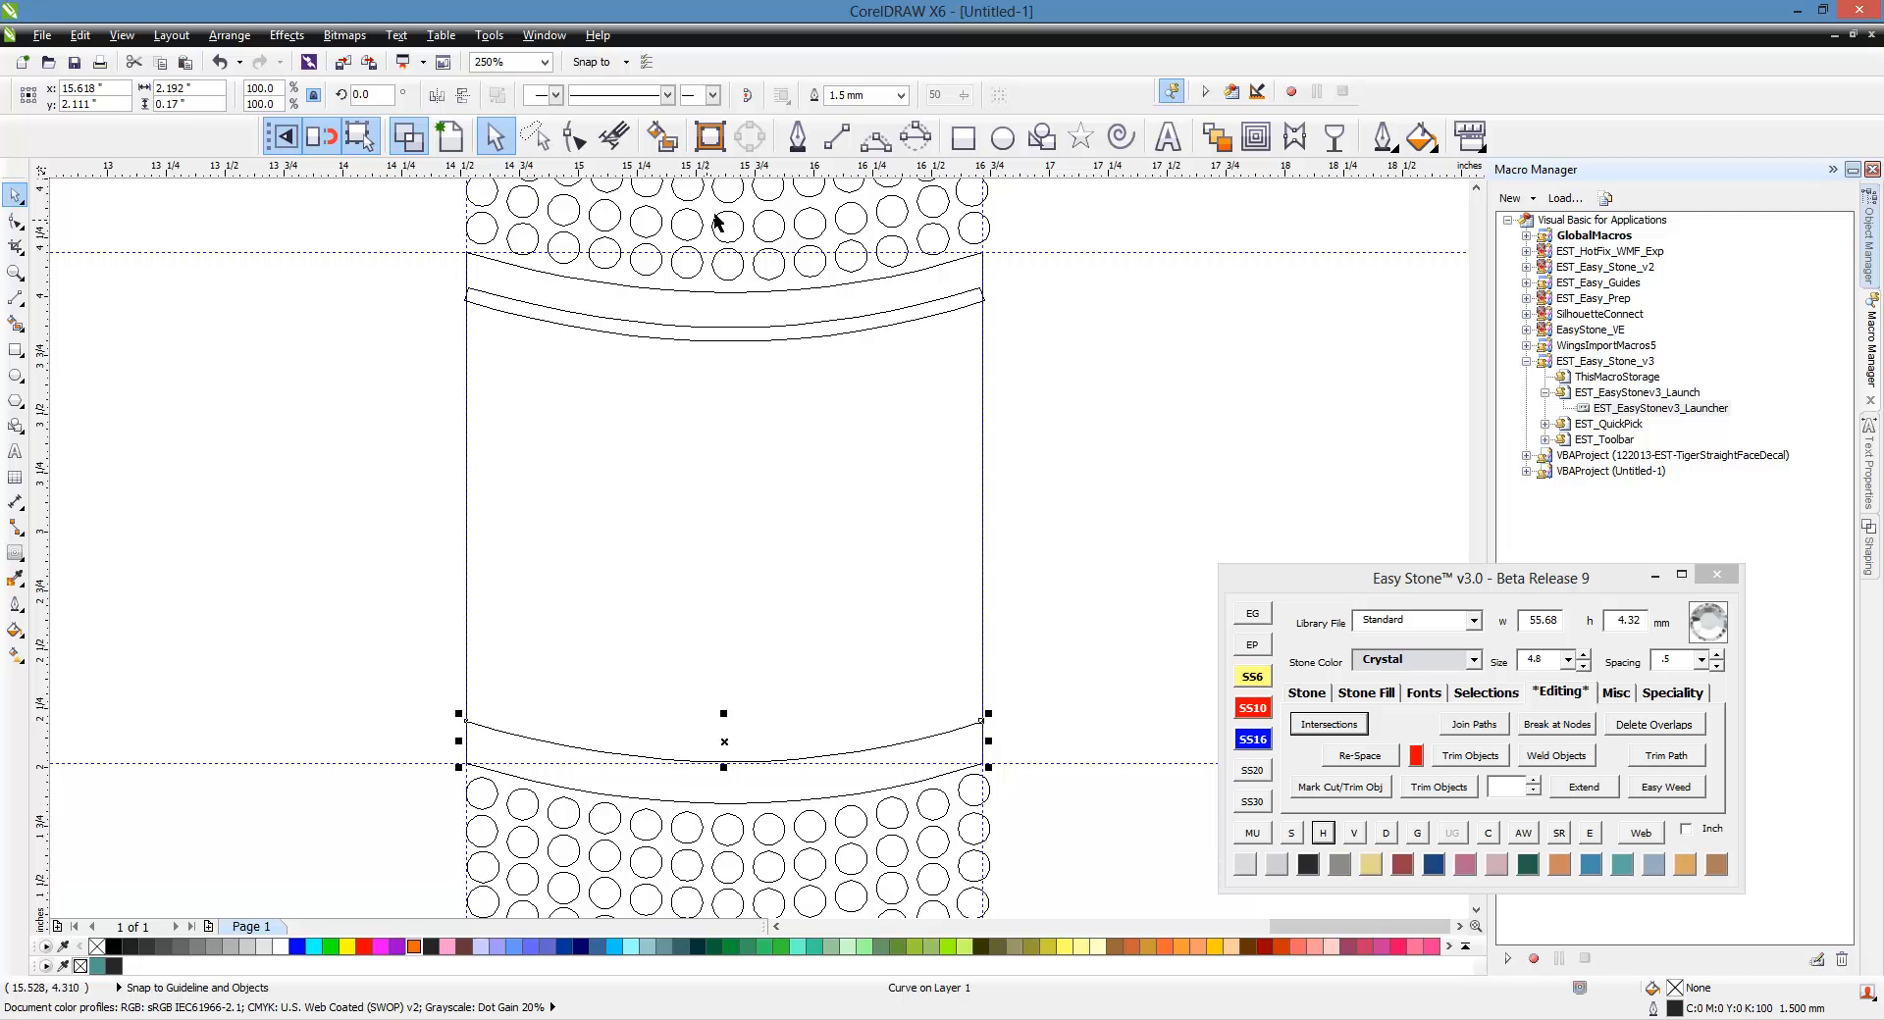
click(710, 137)
click(1026, 474)
Step: Stretch both curved bands together from their centre to about 2.249" wide so their ends extend past the label's side lines
scroll(944, 262, up, 3)
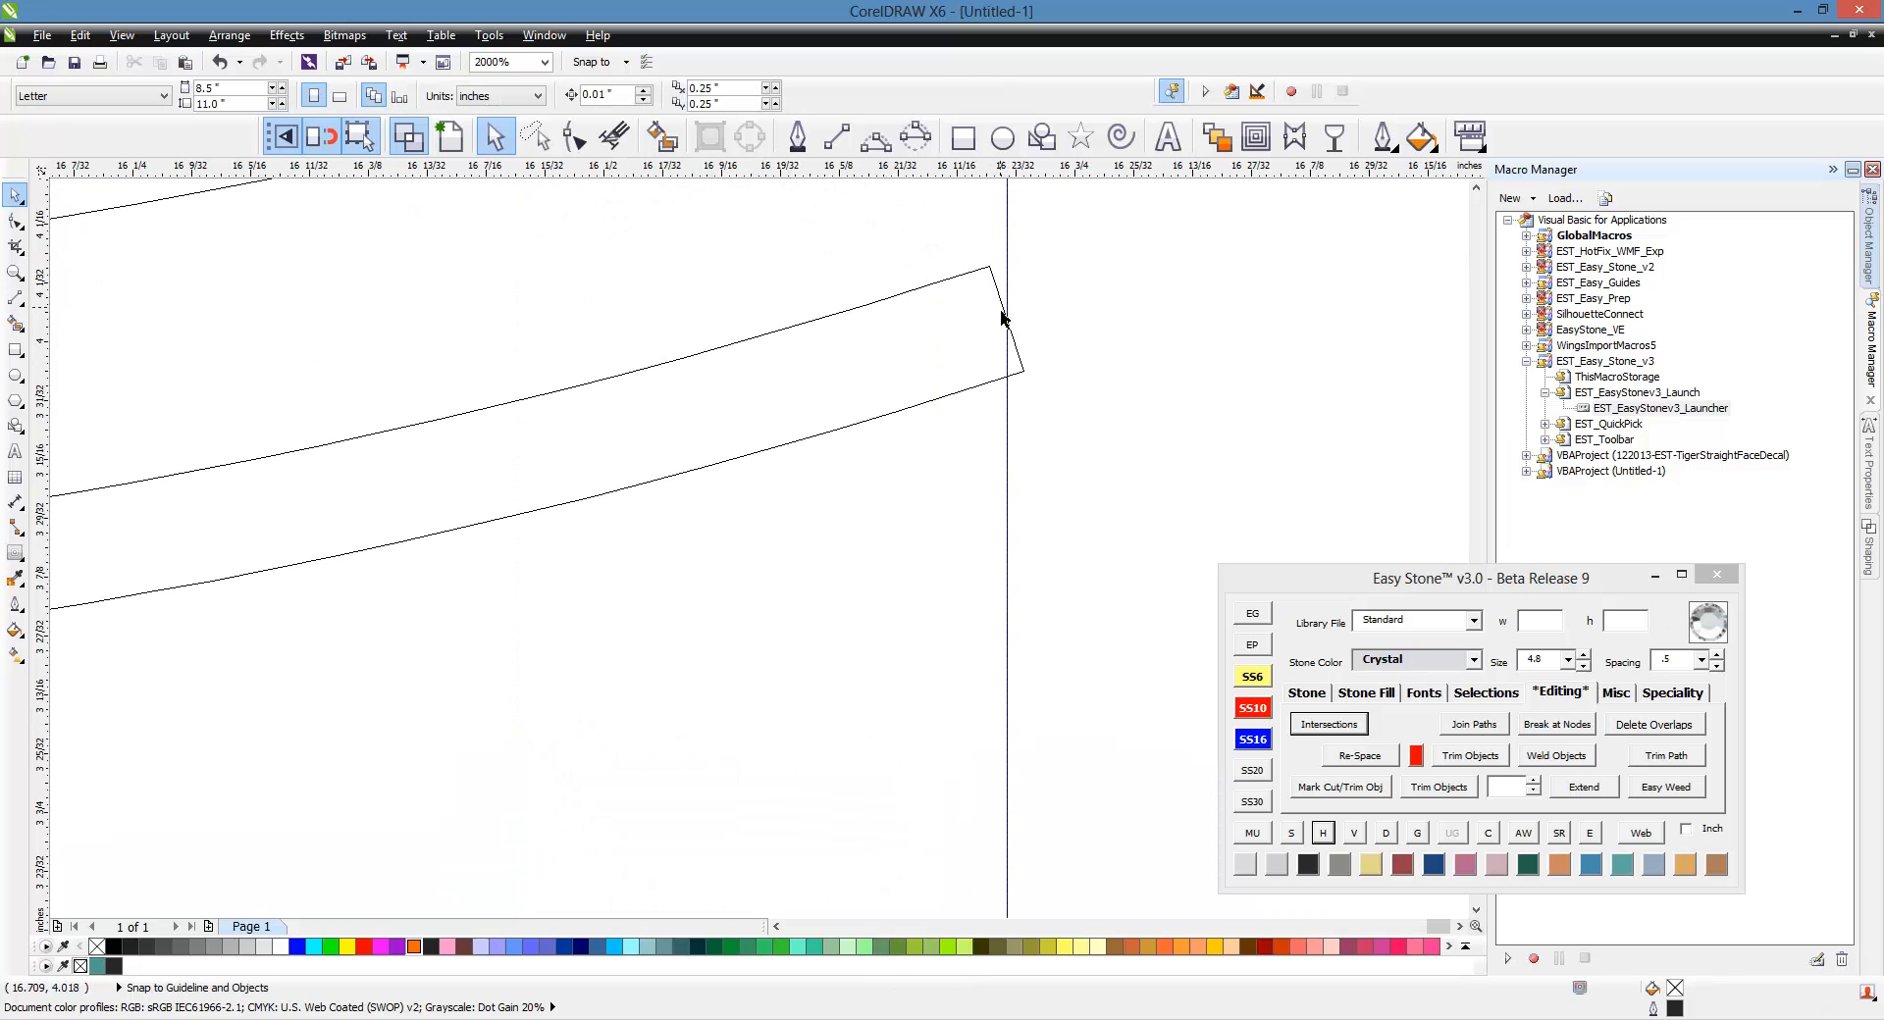
scroll(1001, 304, down, 2)
click(907, 333)
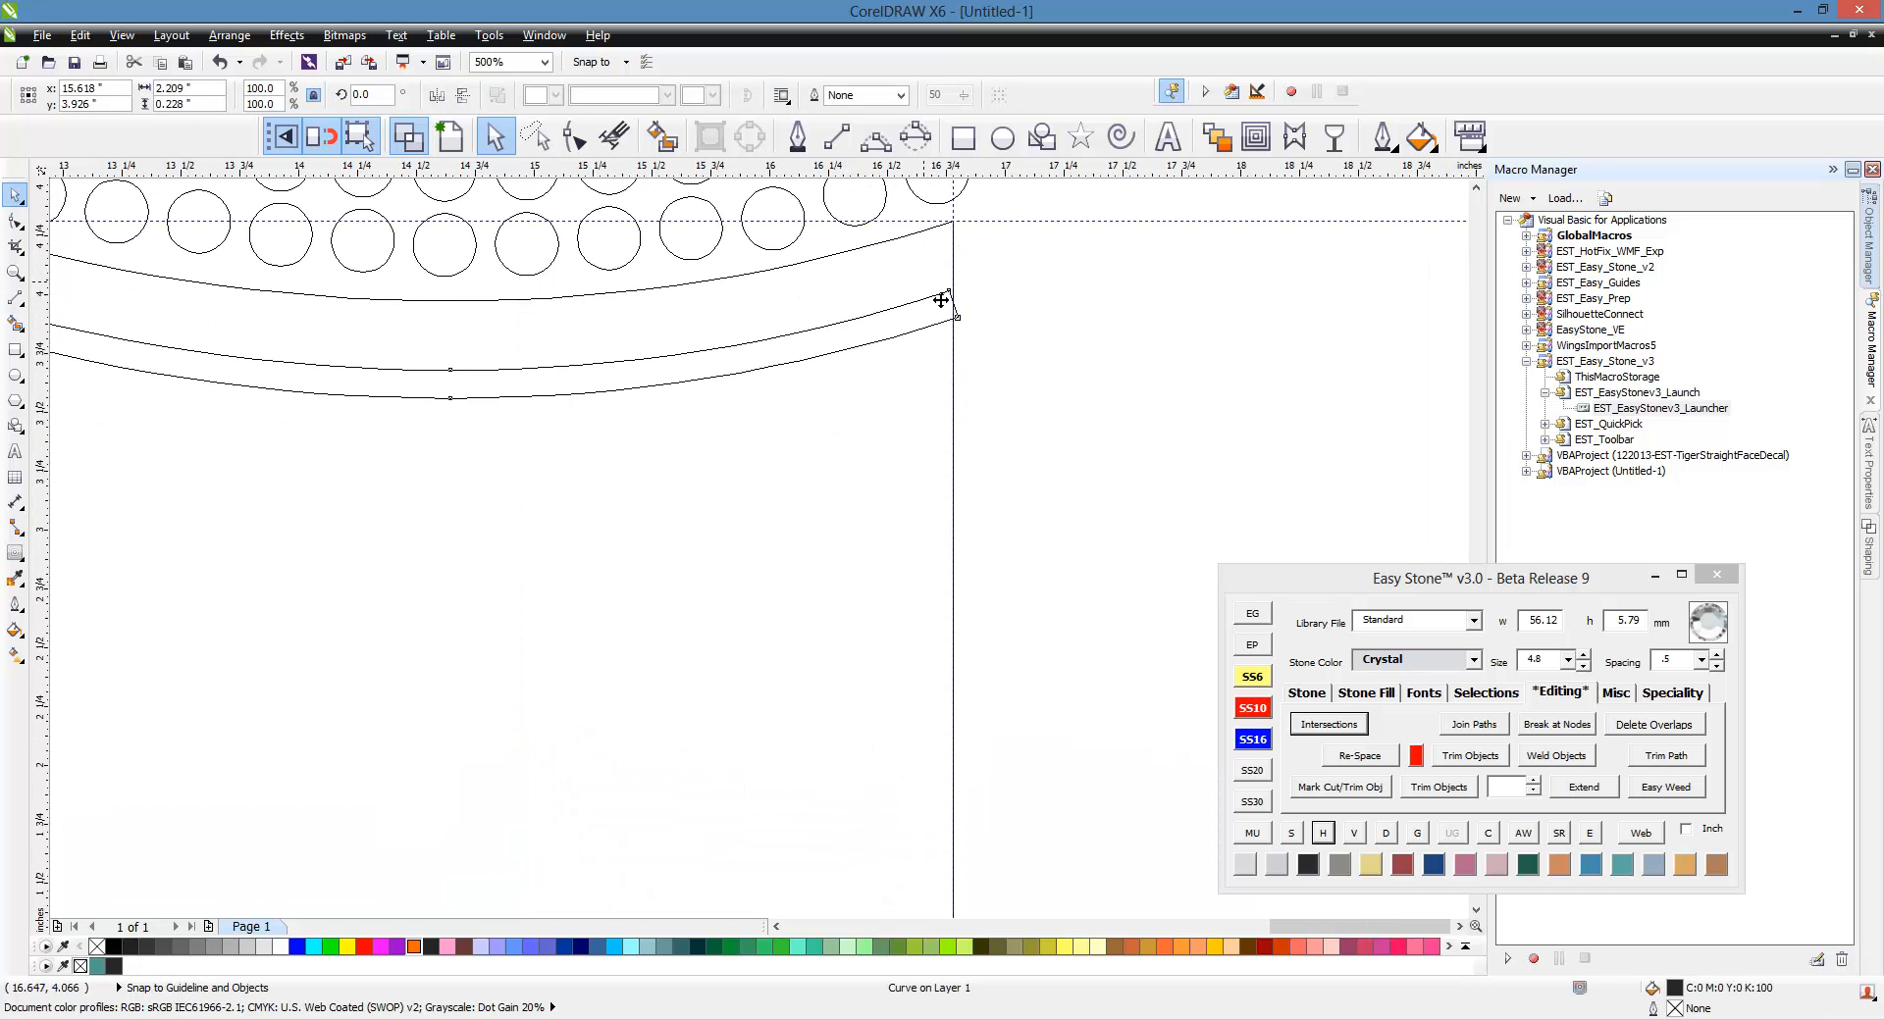
scroll(907, 335, down, 1)
shift+click(915, 727)
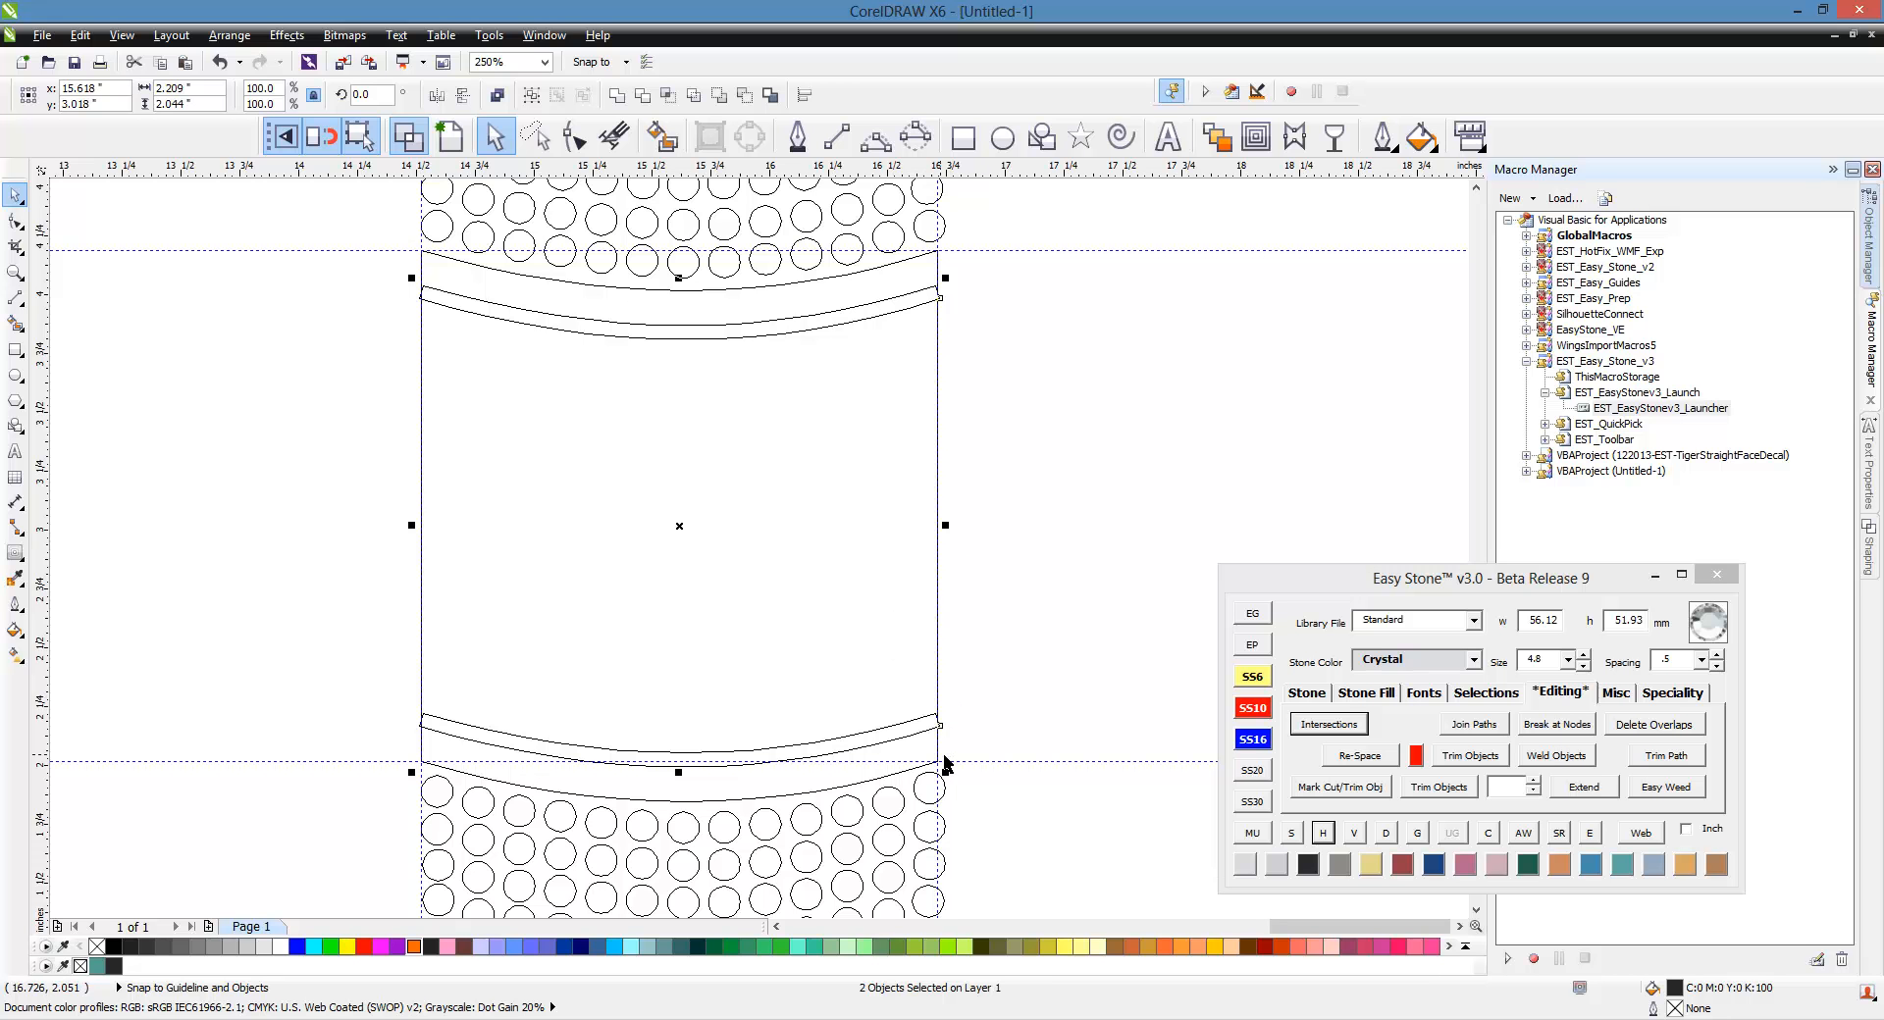
drag(962, 545, 968, 366)
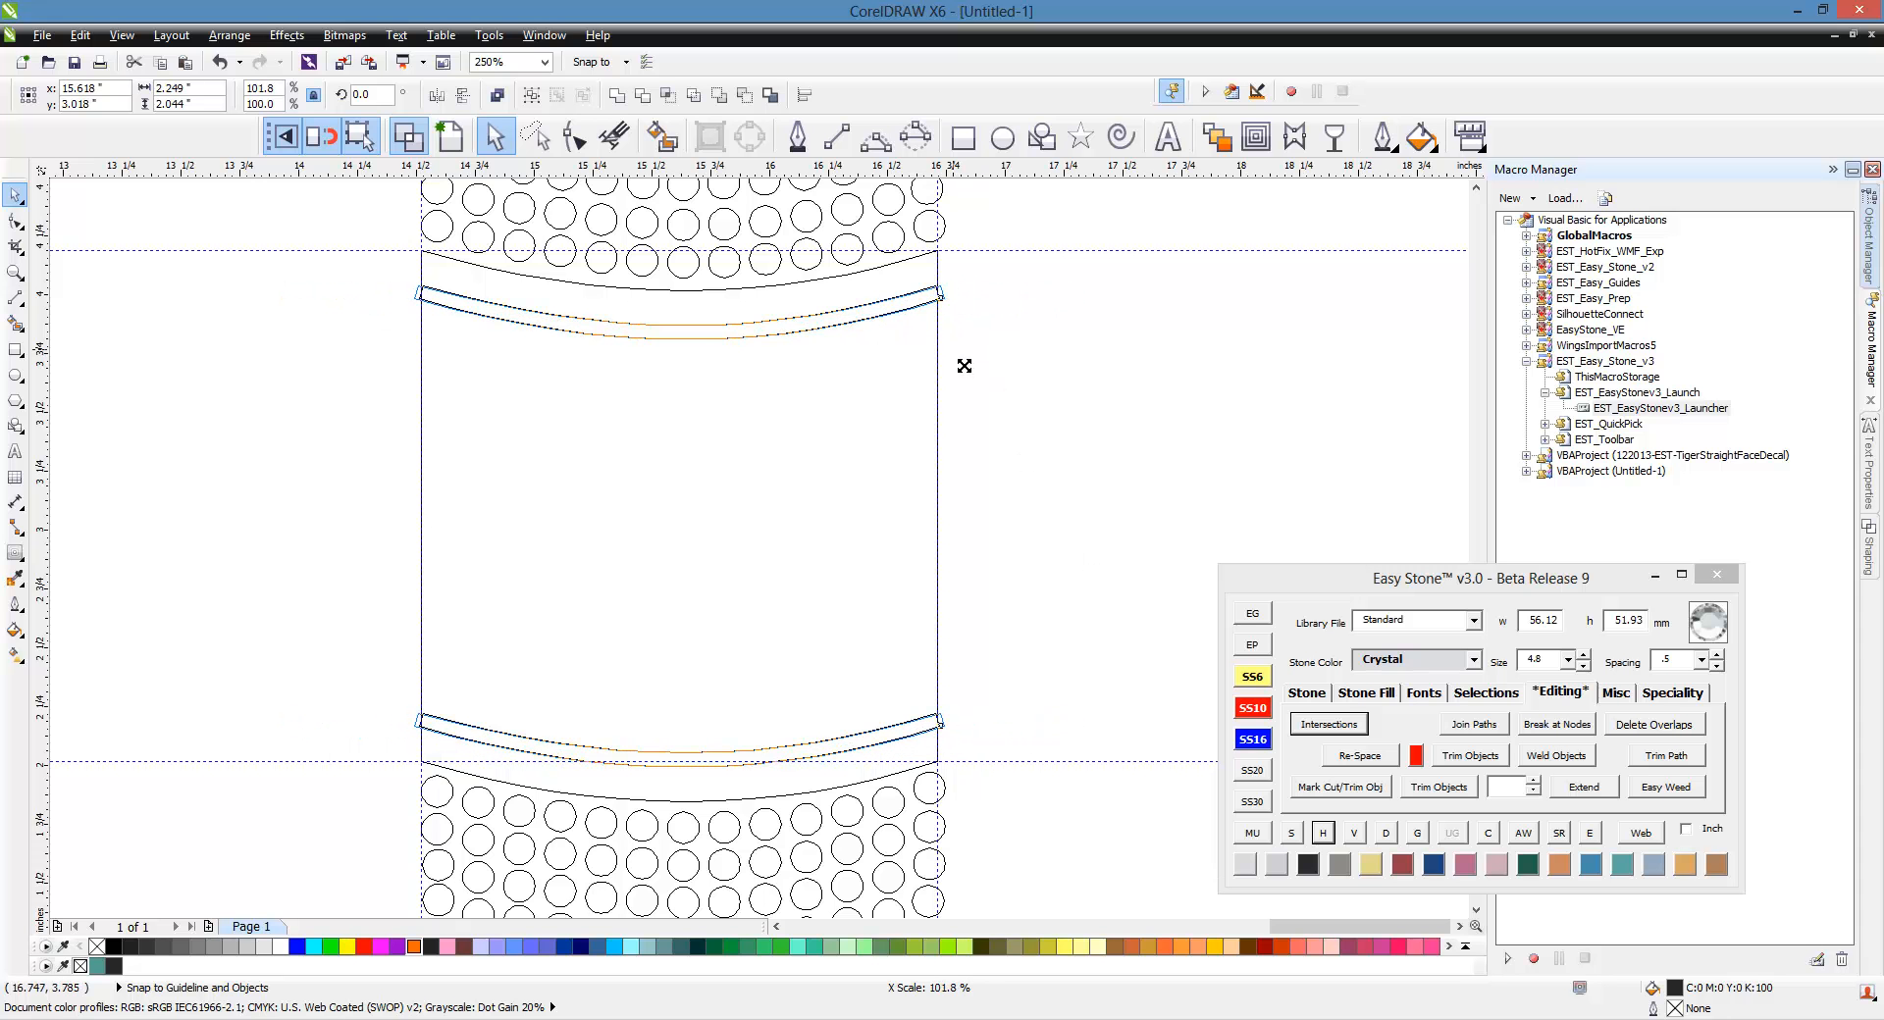
drag(964, 366, 965, 366)
scroll(917, 287, up, 2)
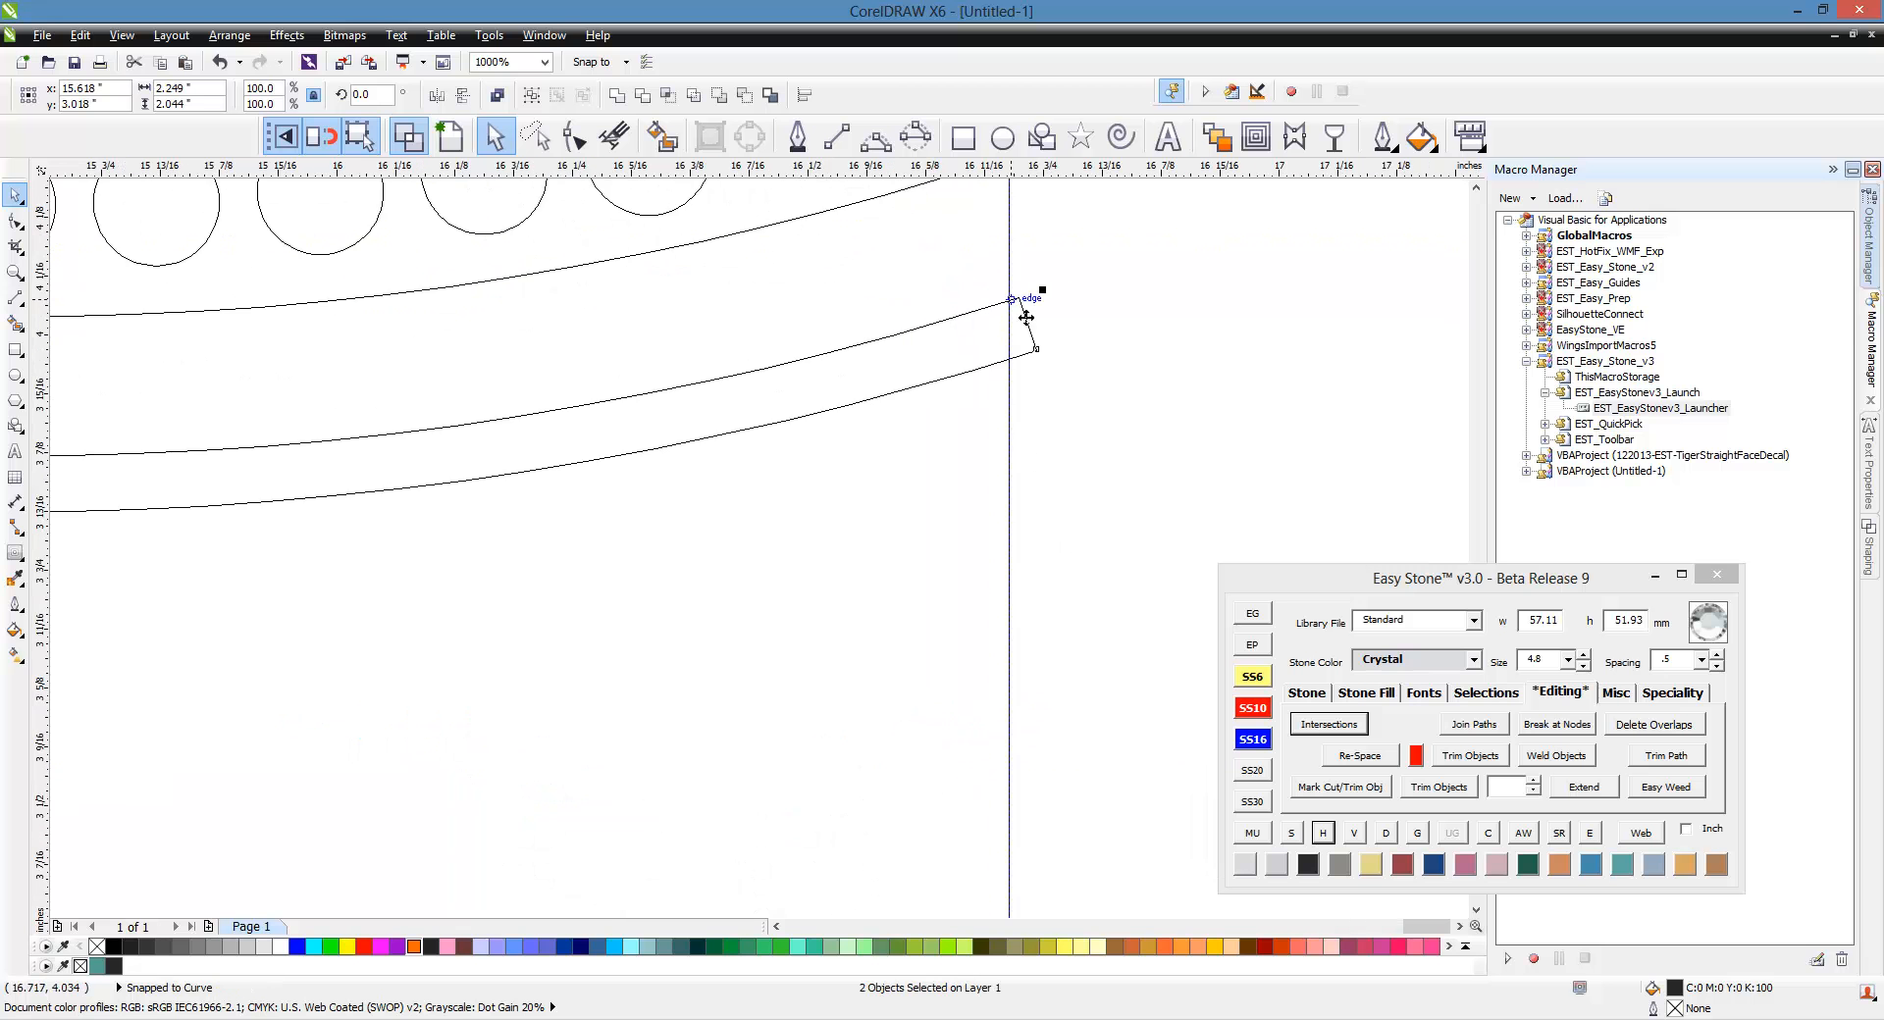
scroll(1043, 294, down, 3)
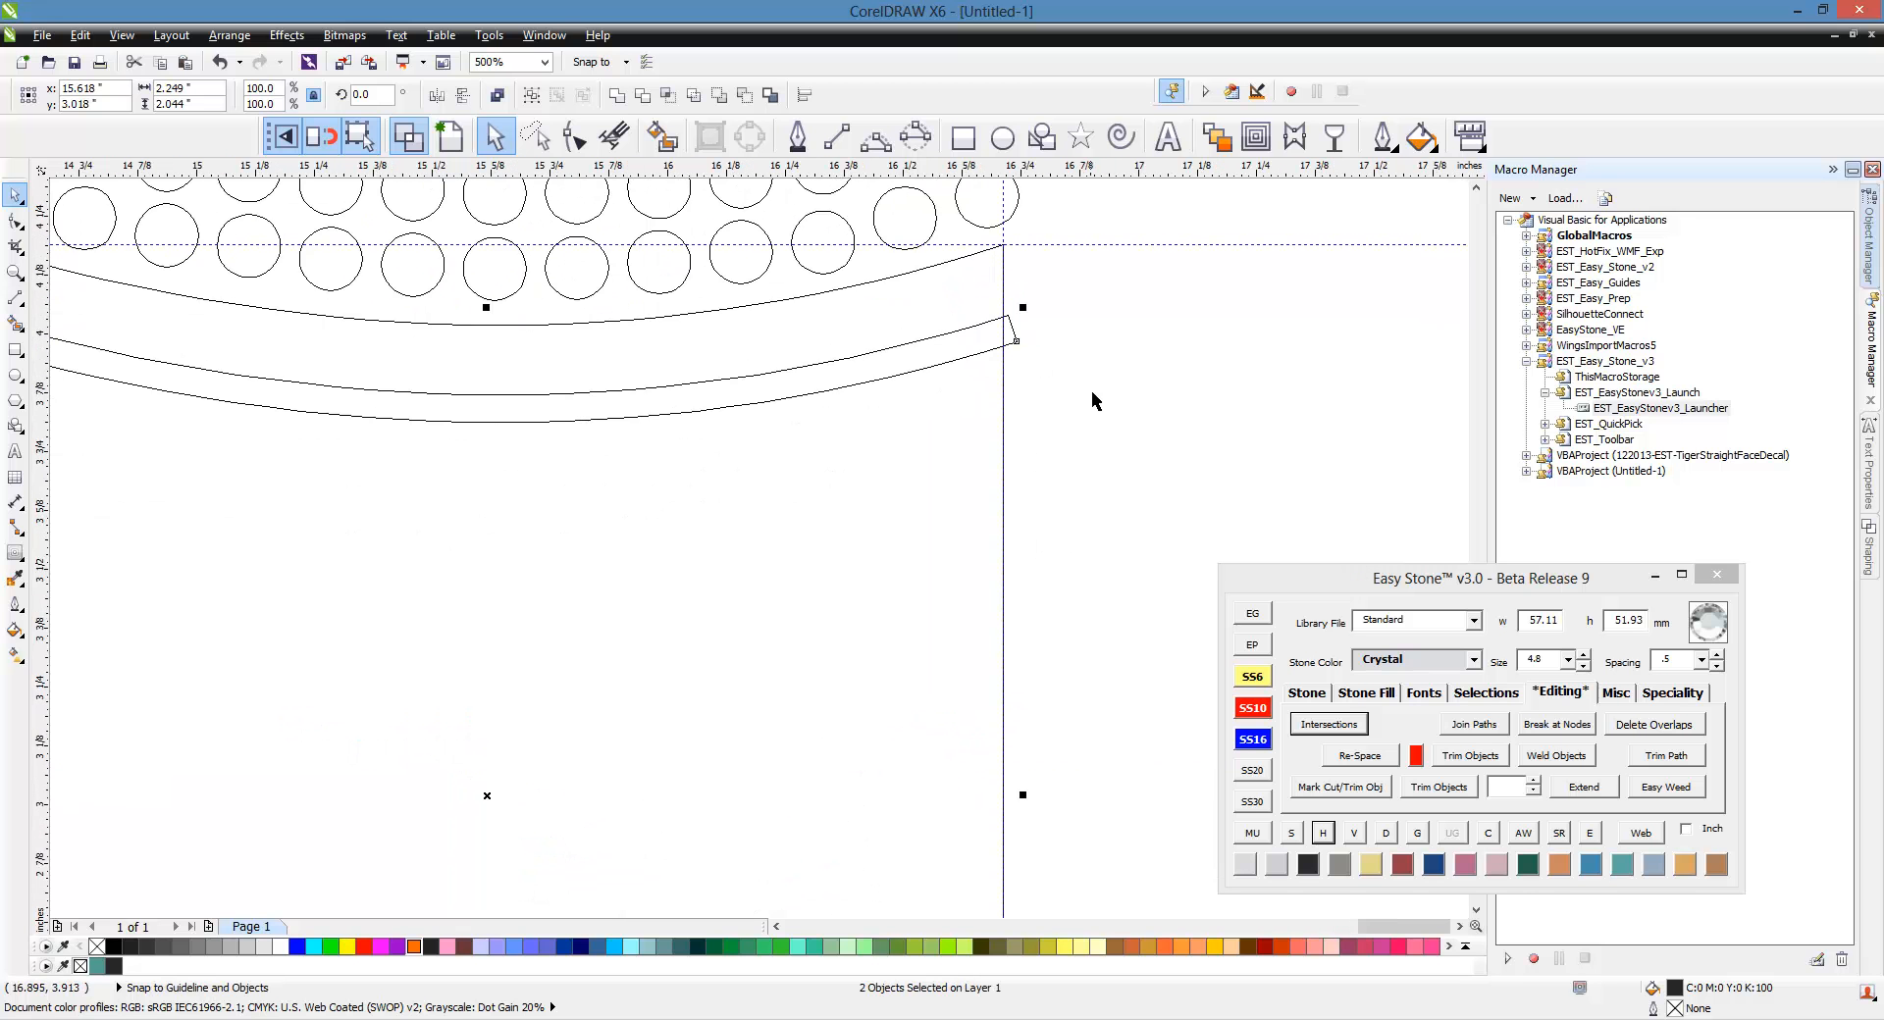
Step: Return to the full-color view and trim the teal label shape with the two curved bands
click(449, 136)
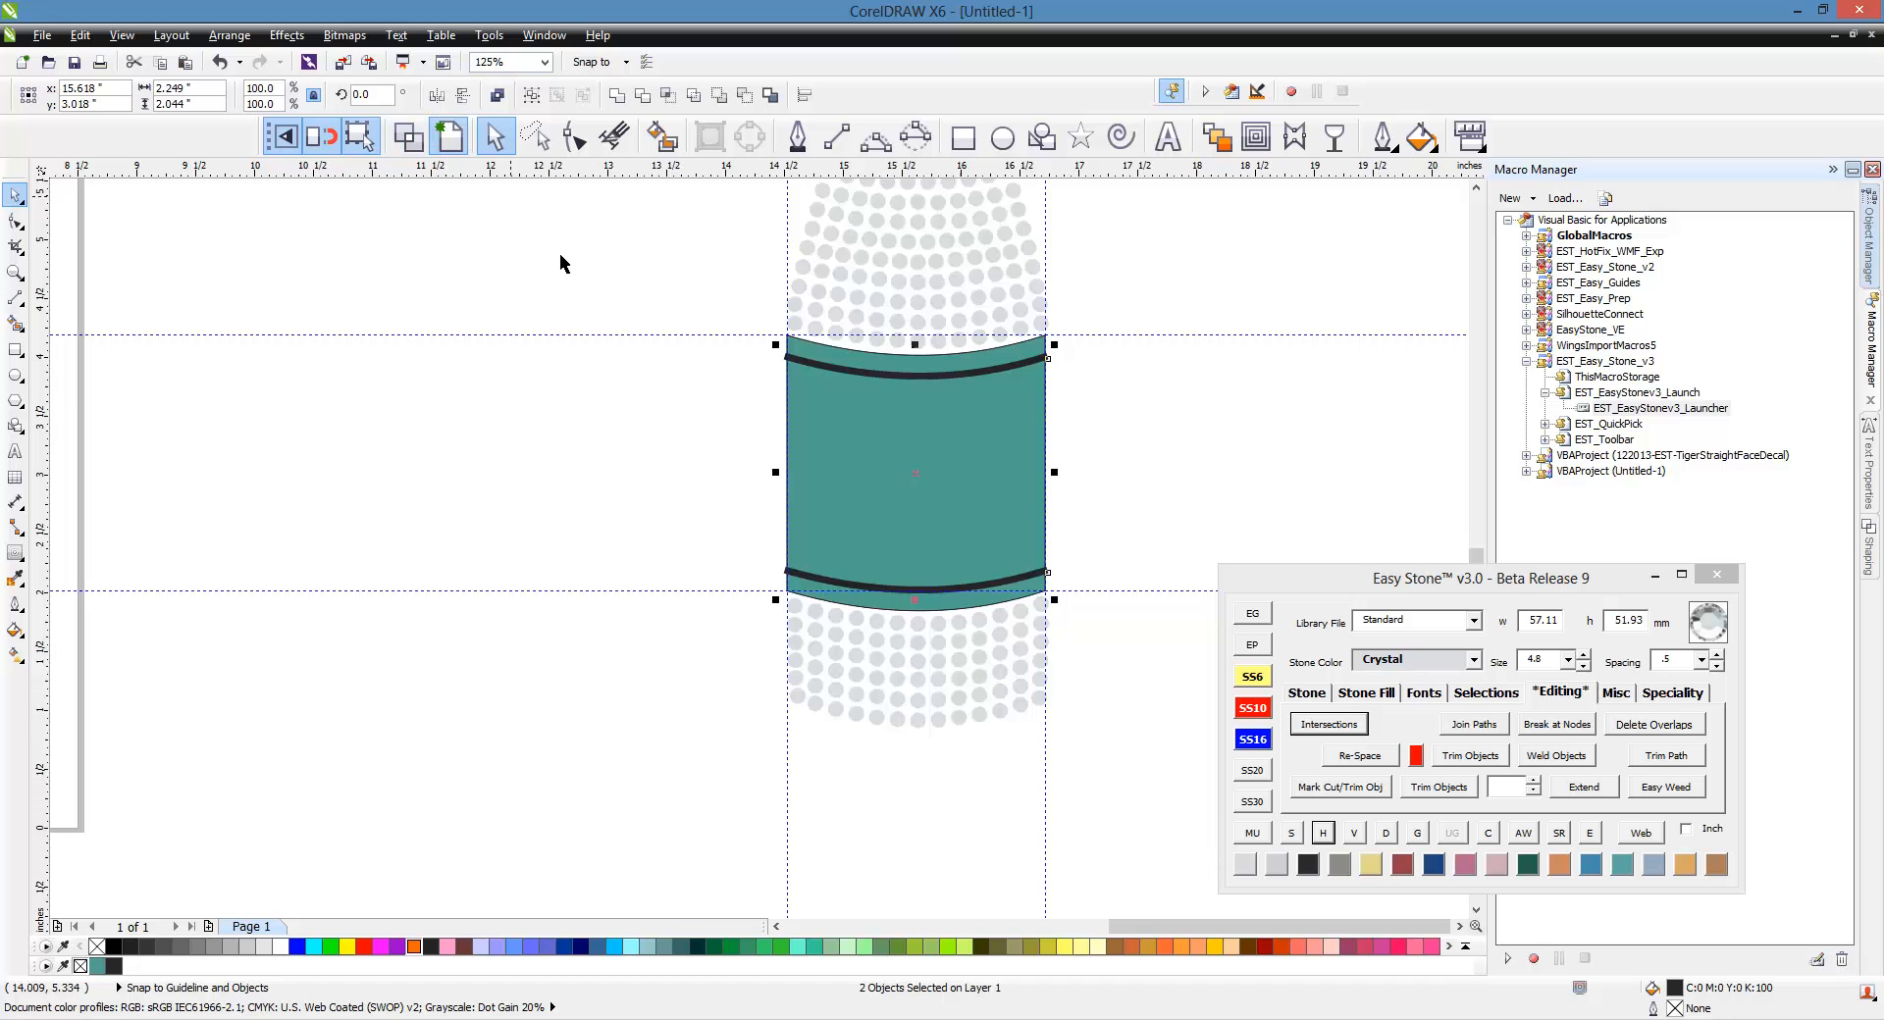
scroll(525, 453, down, 1)
scroll(681, 420, up, 1)
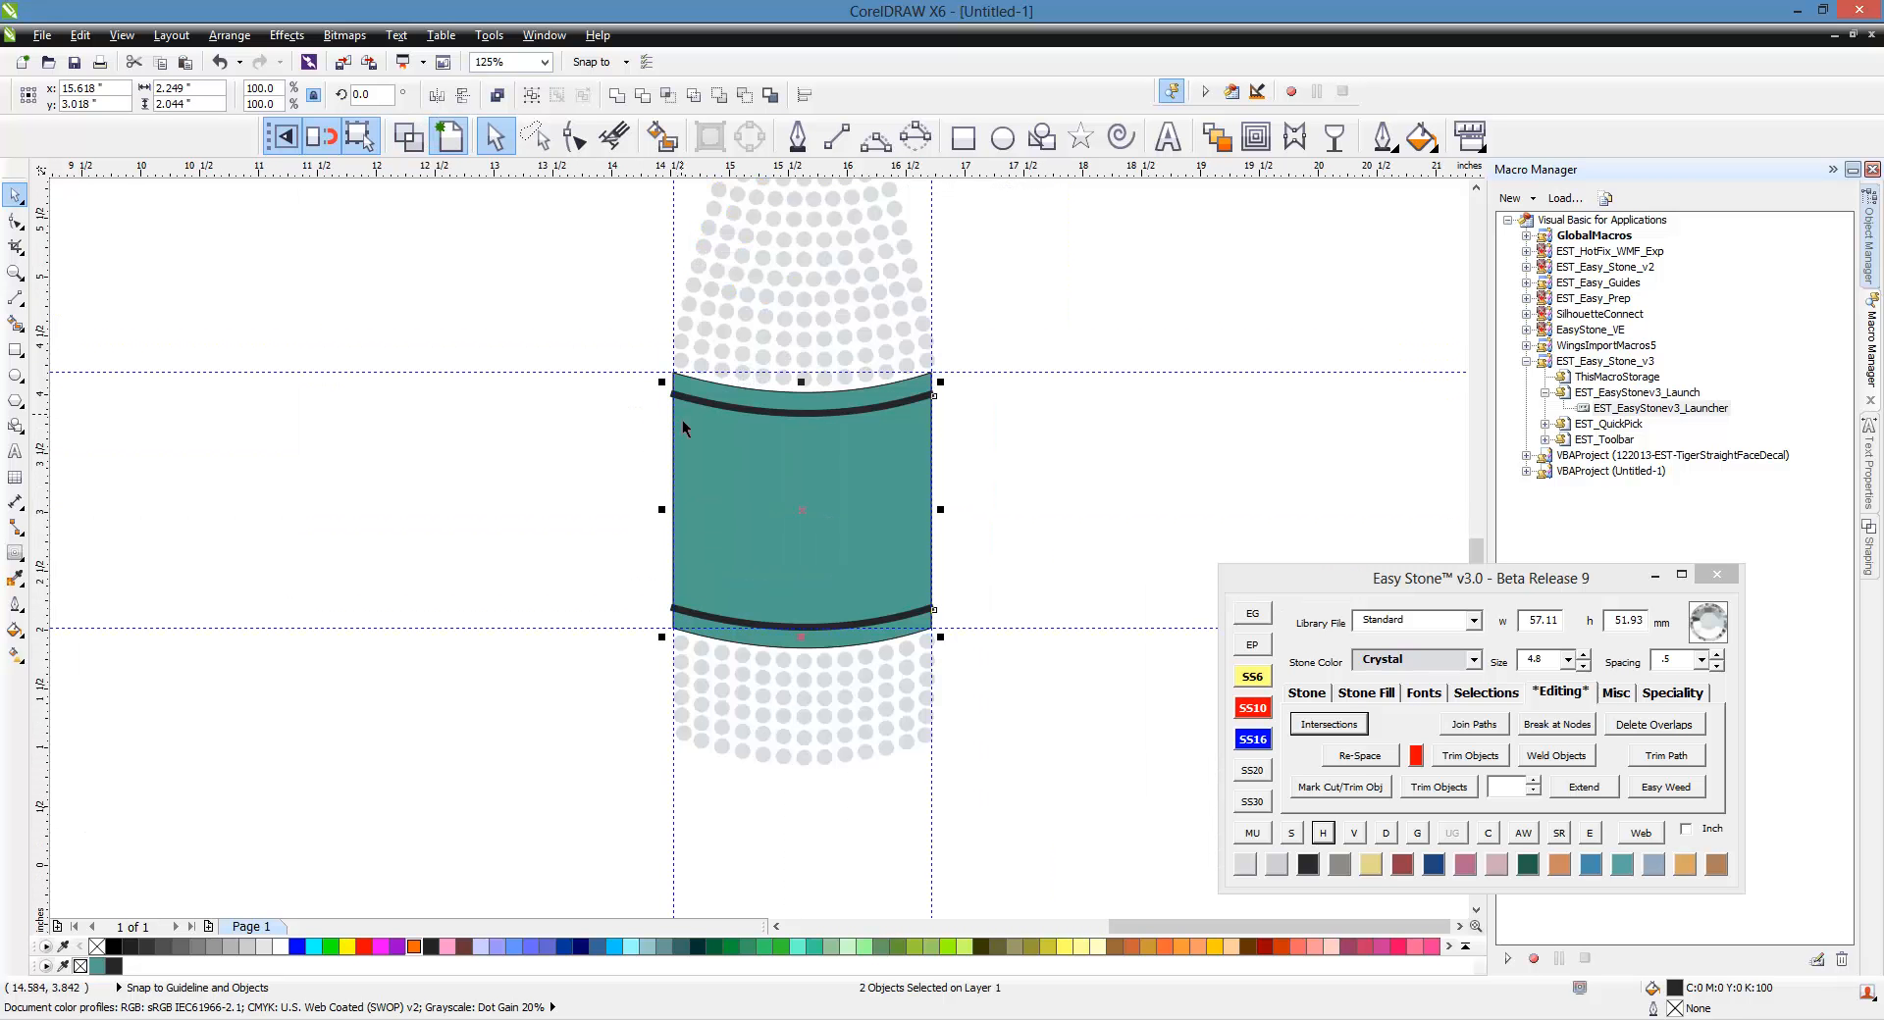
shift+click(904, 545)
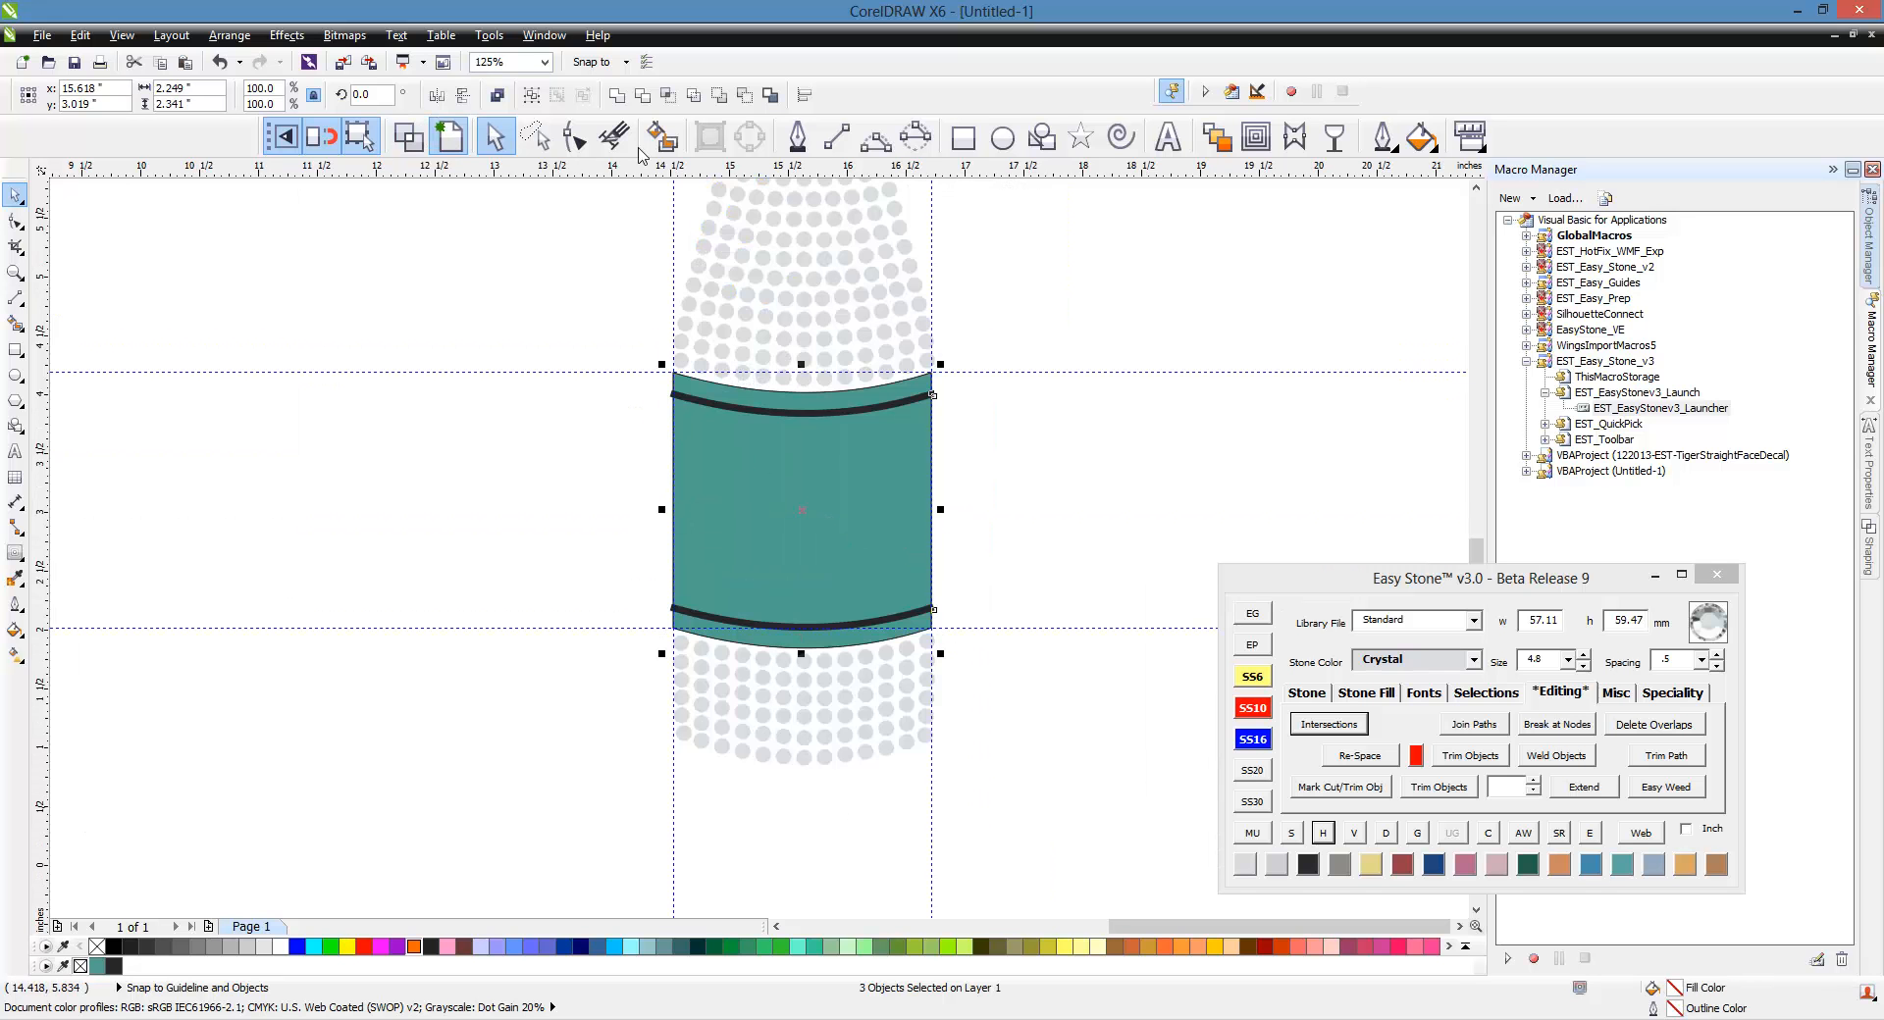
click(643, 95)
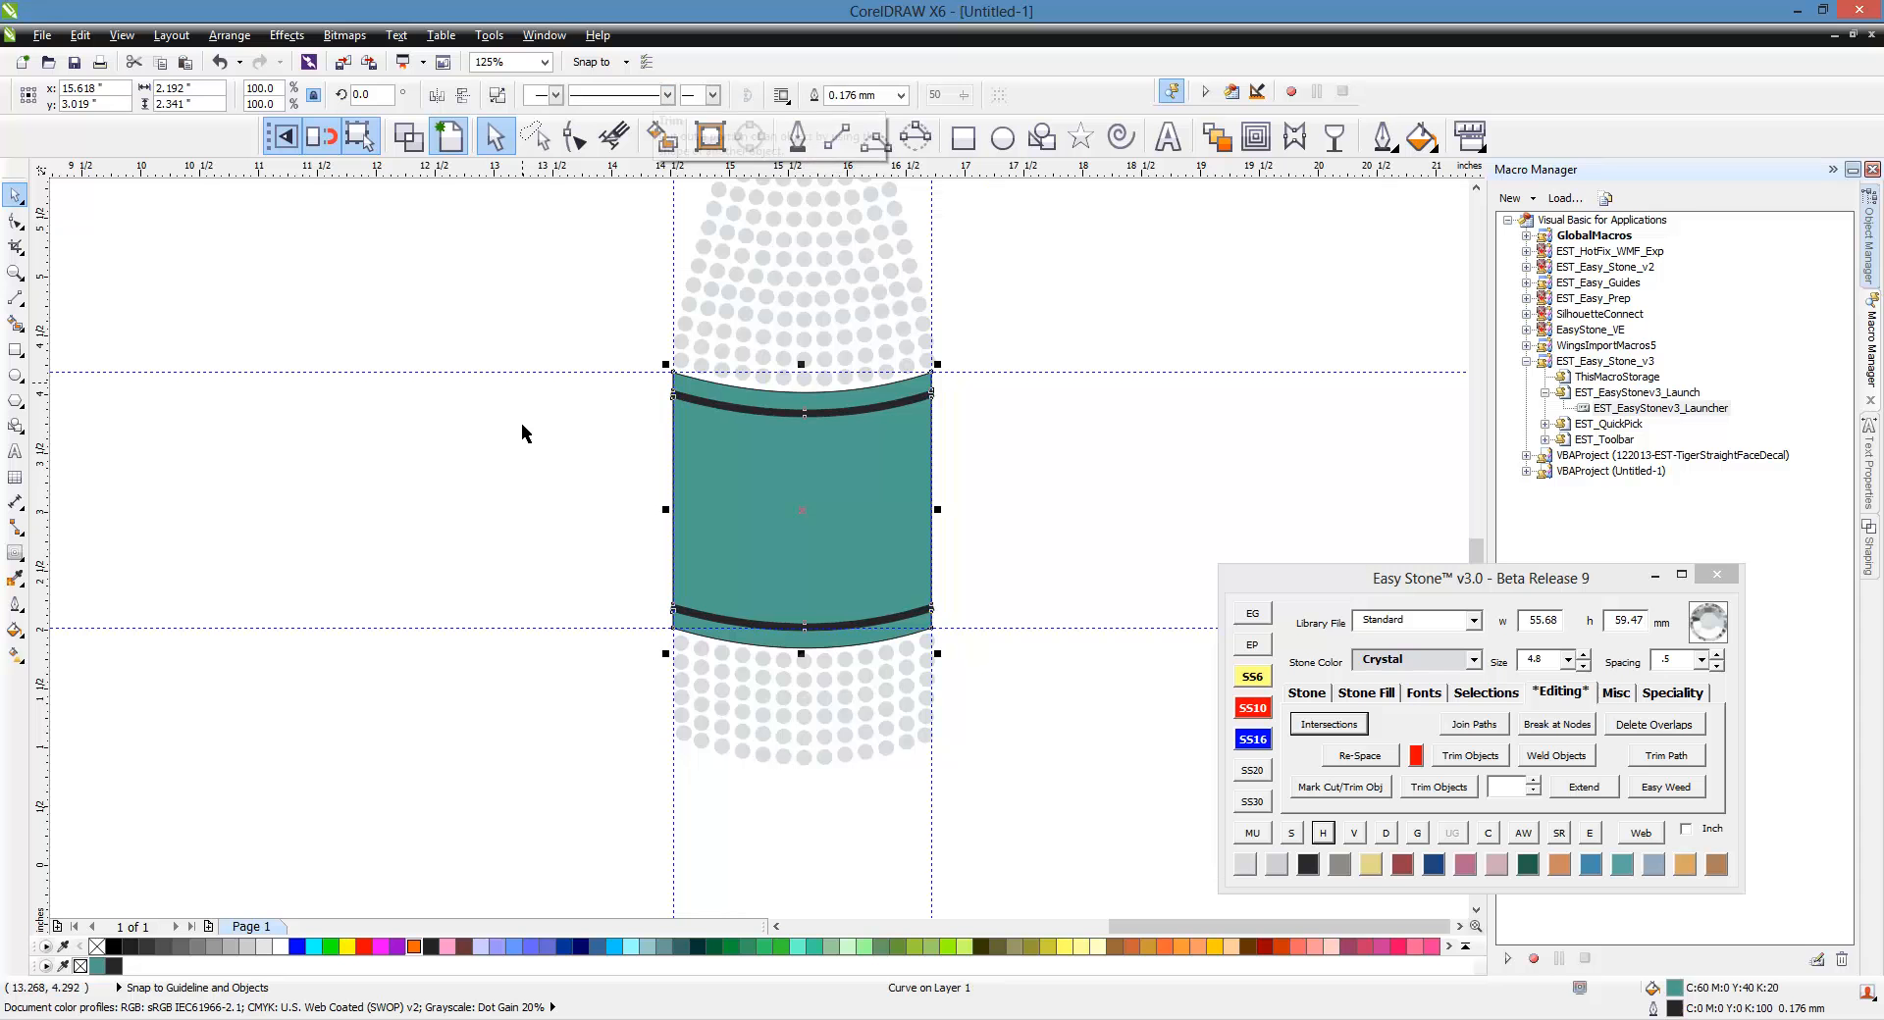
Step: Delete the upper and lower black bands, leaving the cut gaps in the teal label
click(701, 411)
key(Escape)
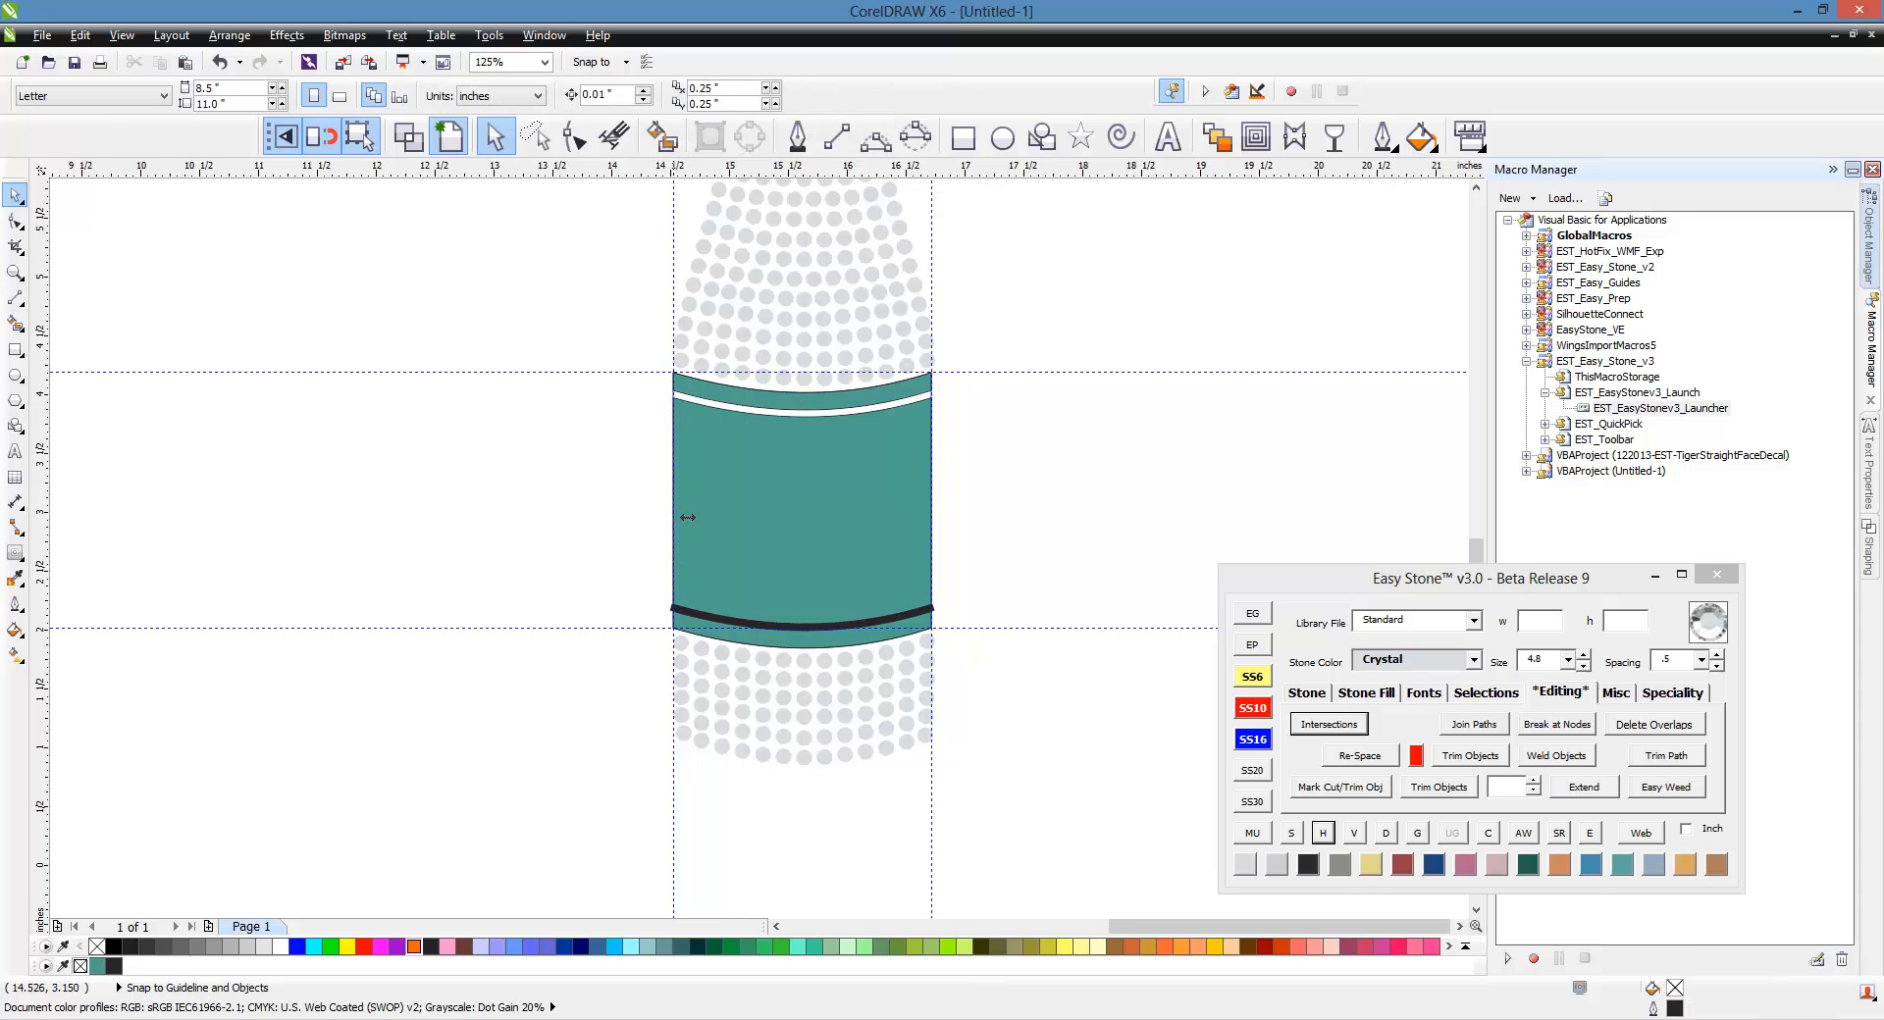
scroll(677, 622, up, 6)
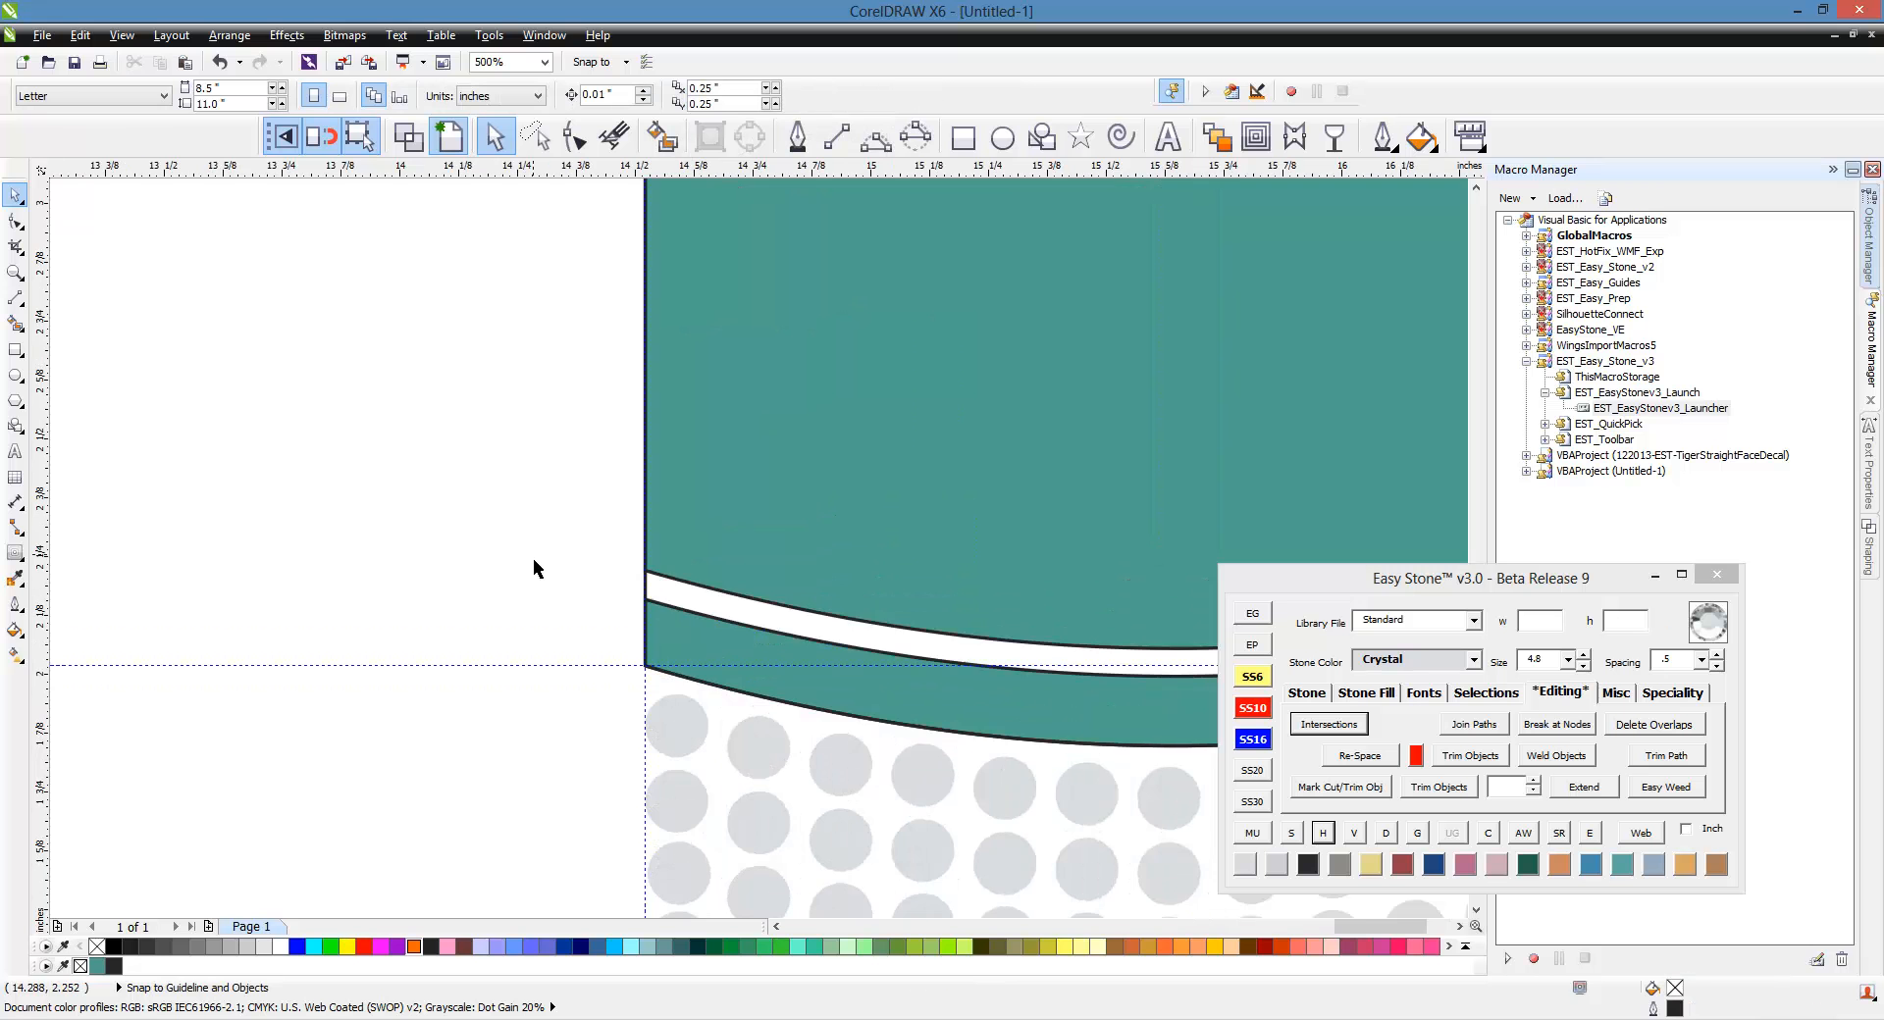
Step: Remove the outline from the teal label shape
scroll(533, 561, down, 6)
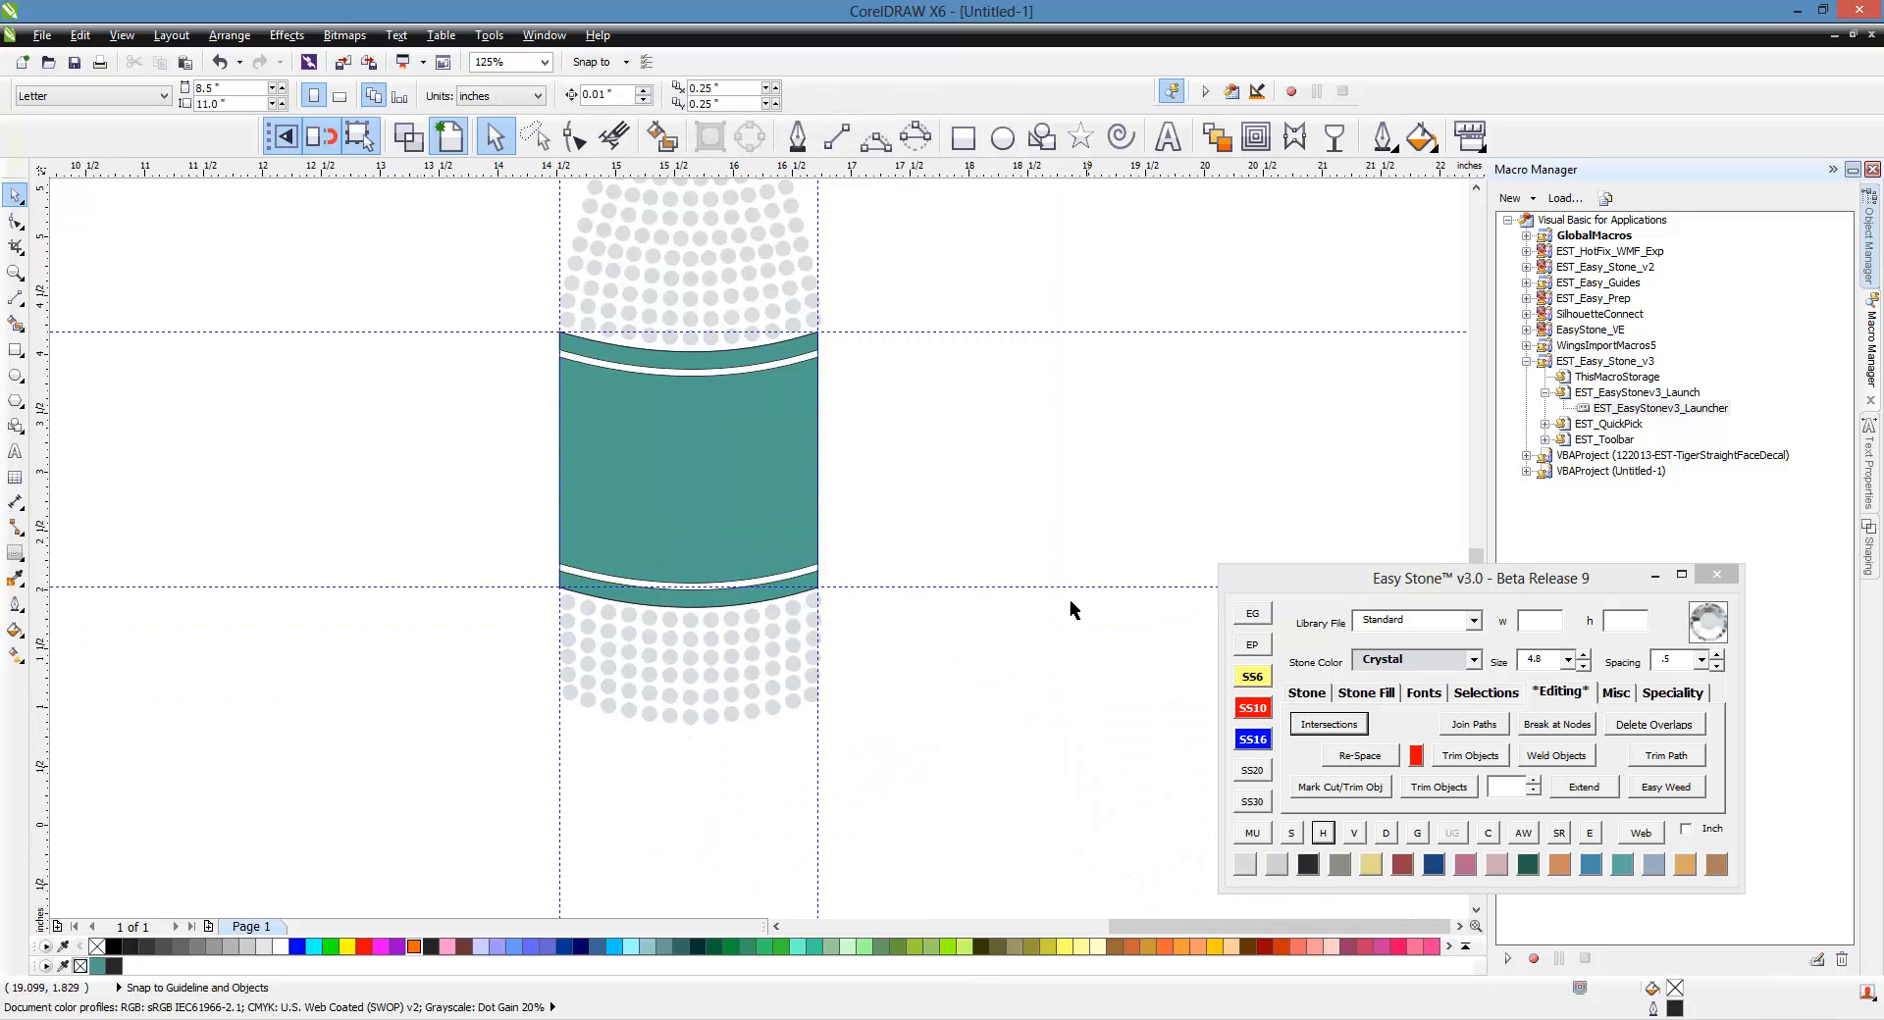
scroll(912, 550, down, 6)
scroll(395, 466, up, 3)
scroll(350, 453, up, 2)
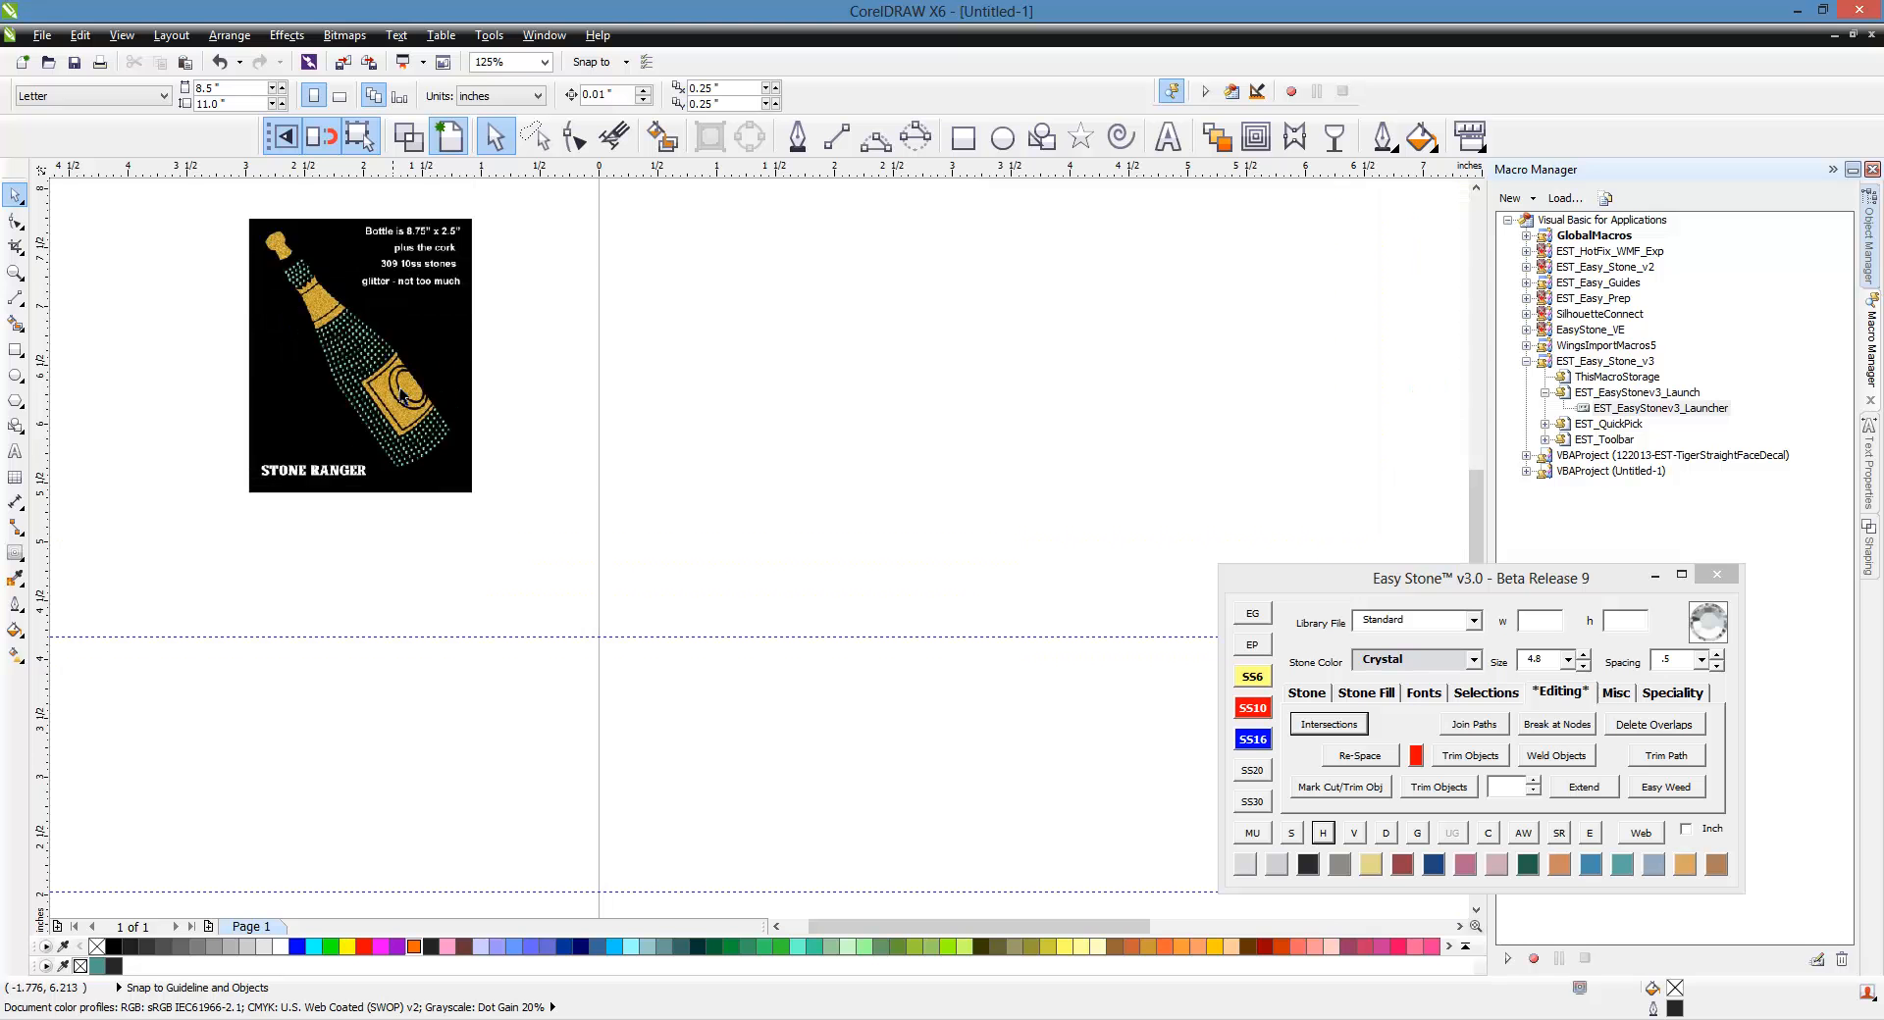
scroll(386, 398, down, 5)
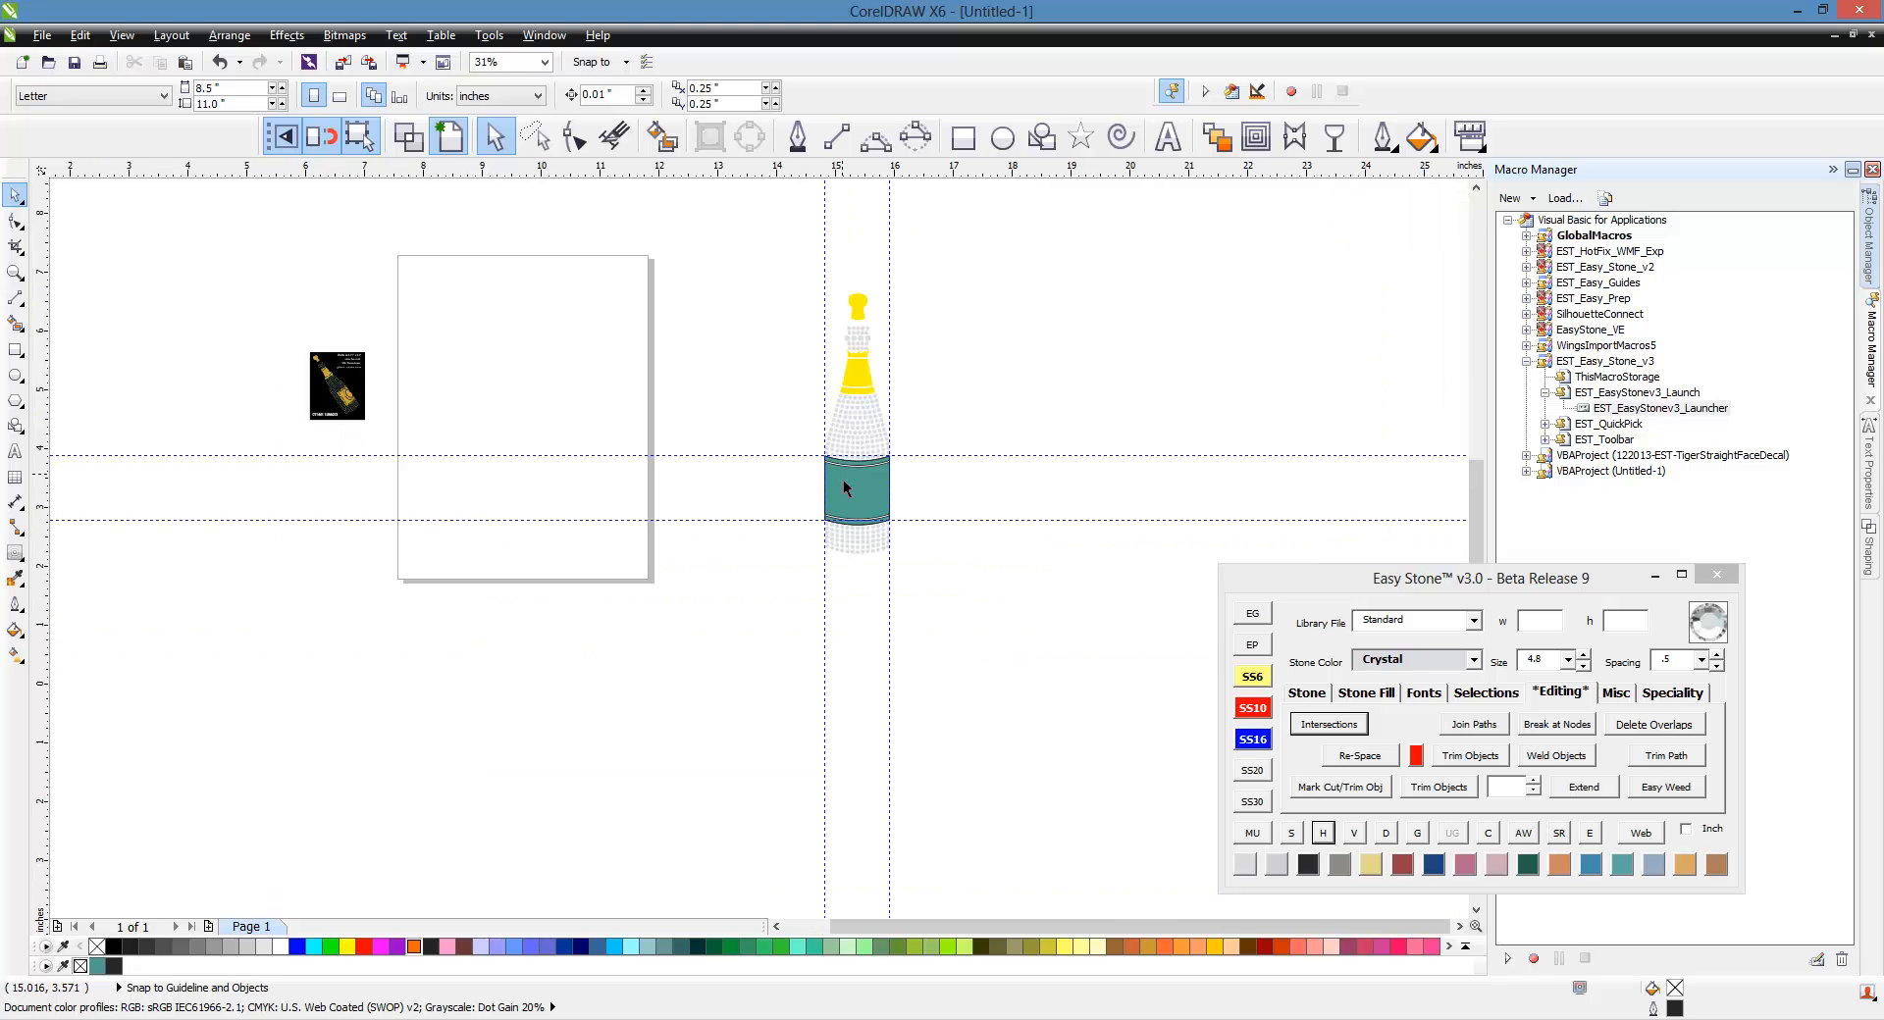
scroll(939, 487, up, 5)
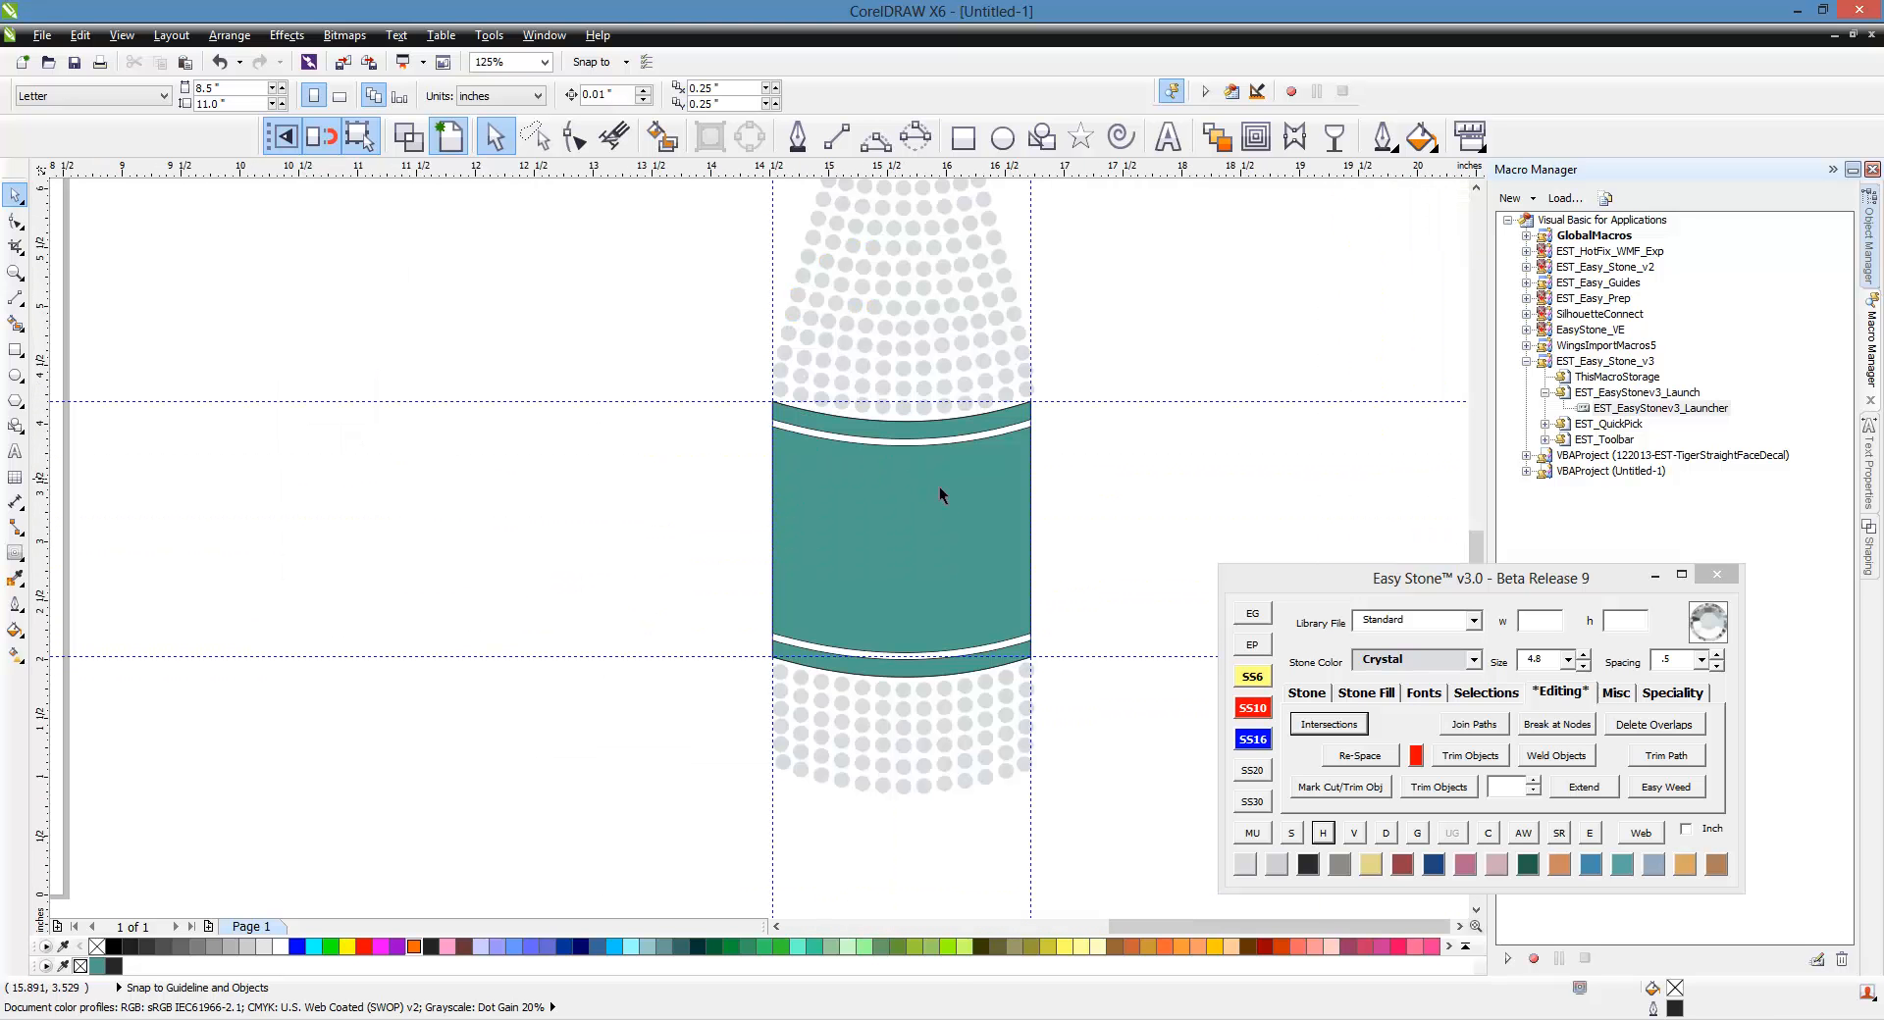
click(930, 575)
drag(937, 575, 582, 578)
key(ctrl+z)
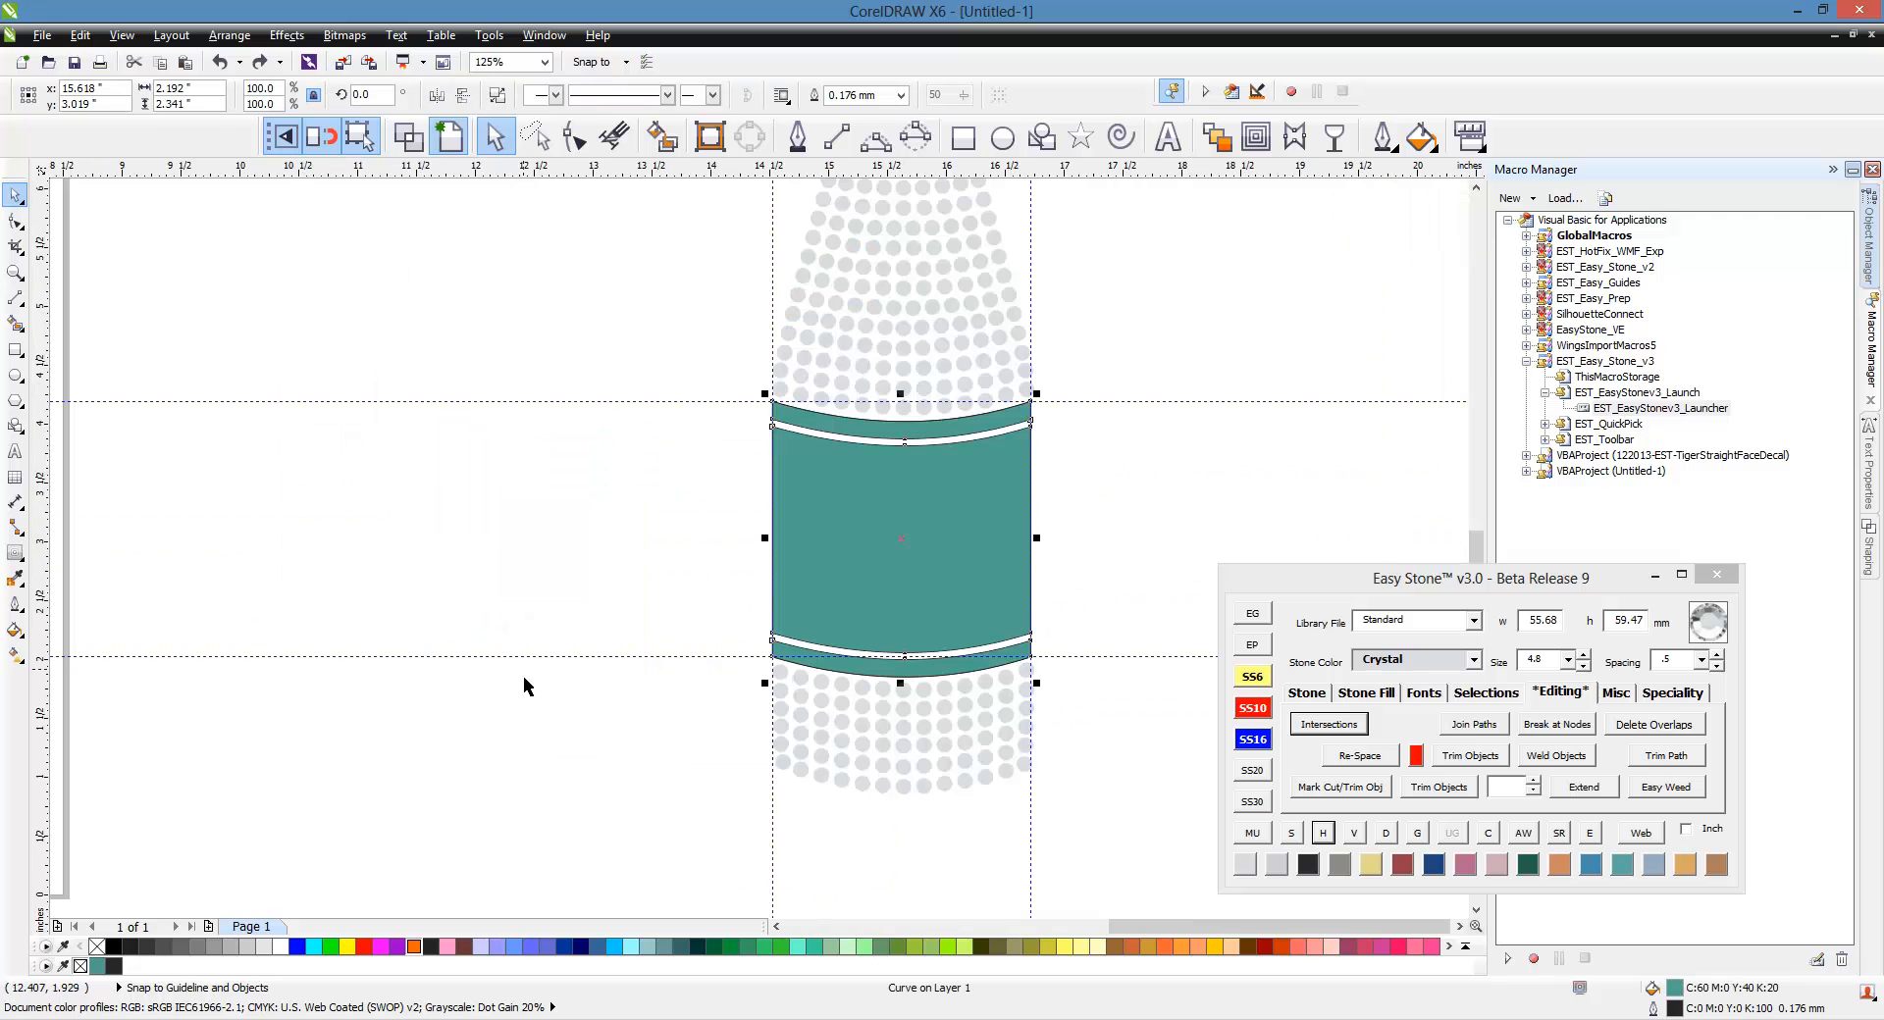
right_click(97, 946)
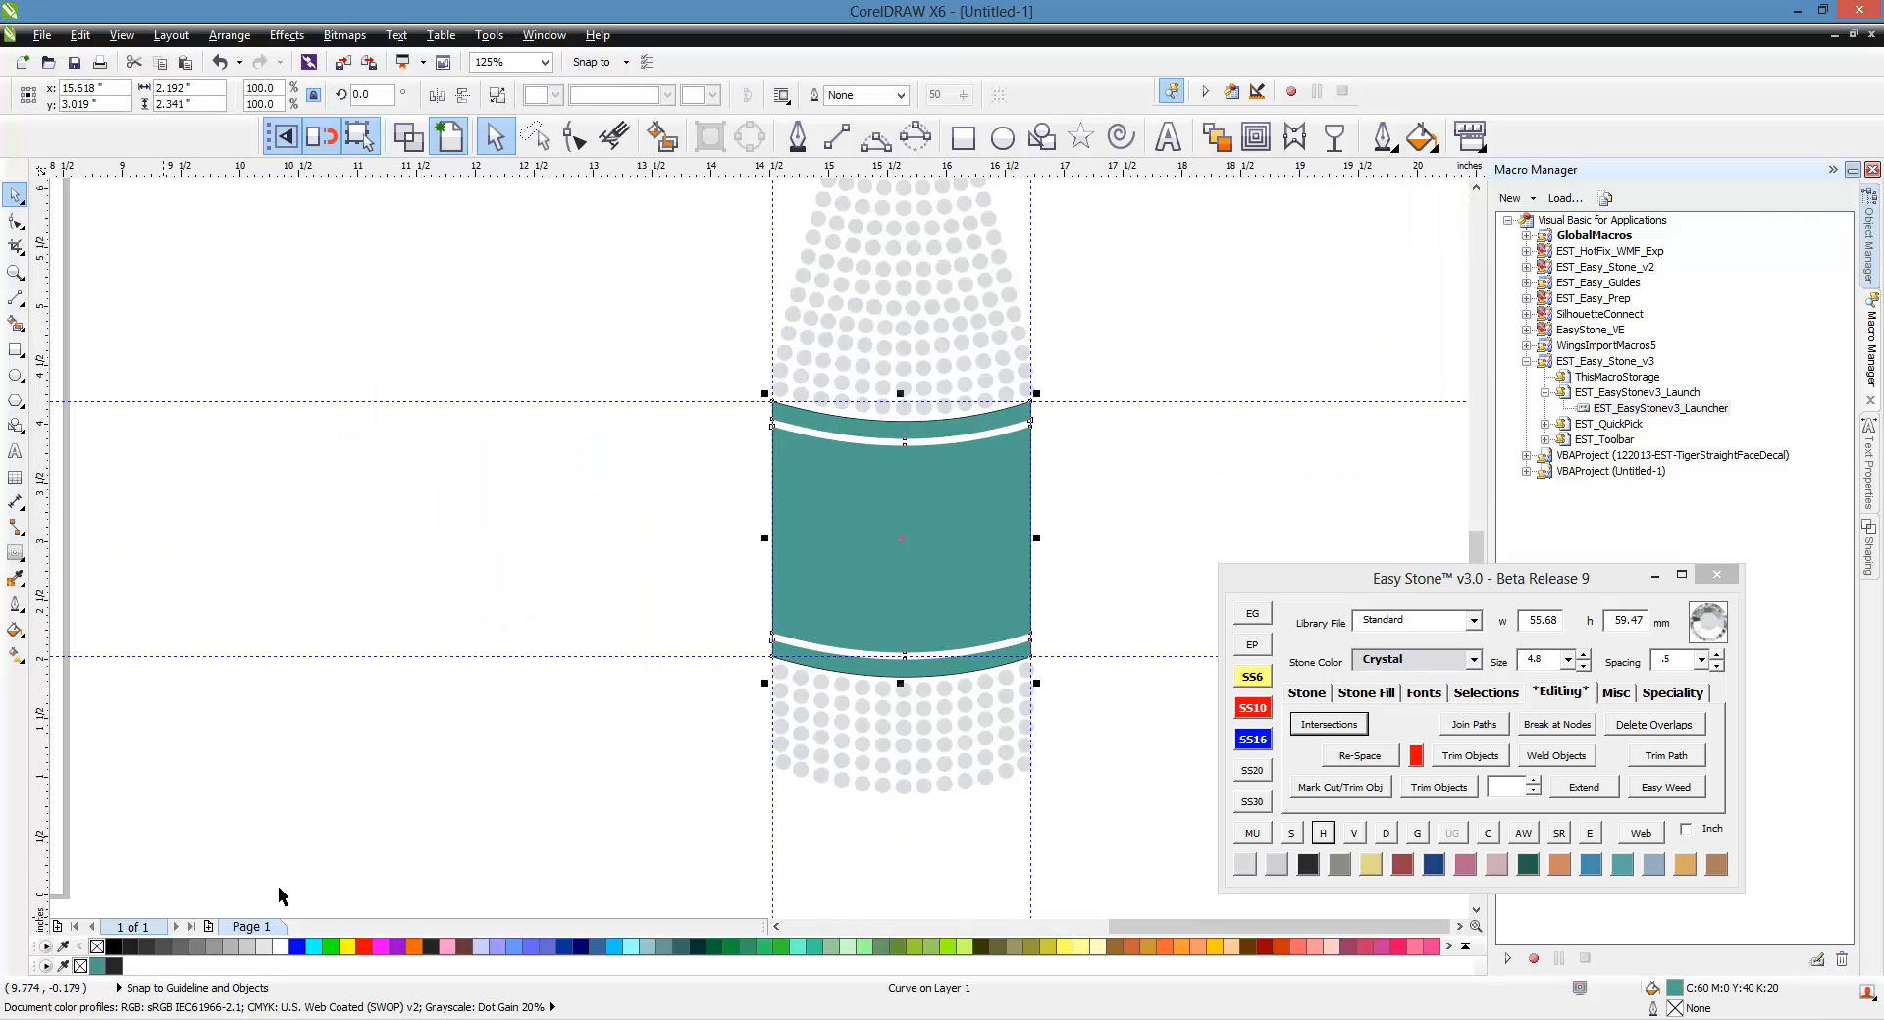
click(496, 679)
Step: Copy the yellow fill of the neck label onto the large teal label
scroll(592, 581, down, 3)
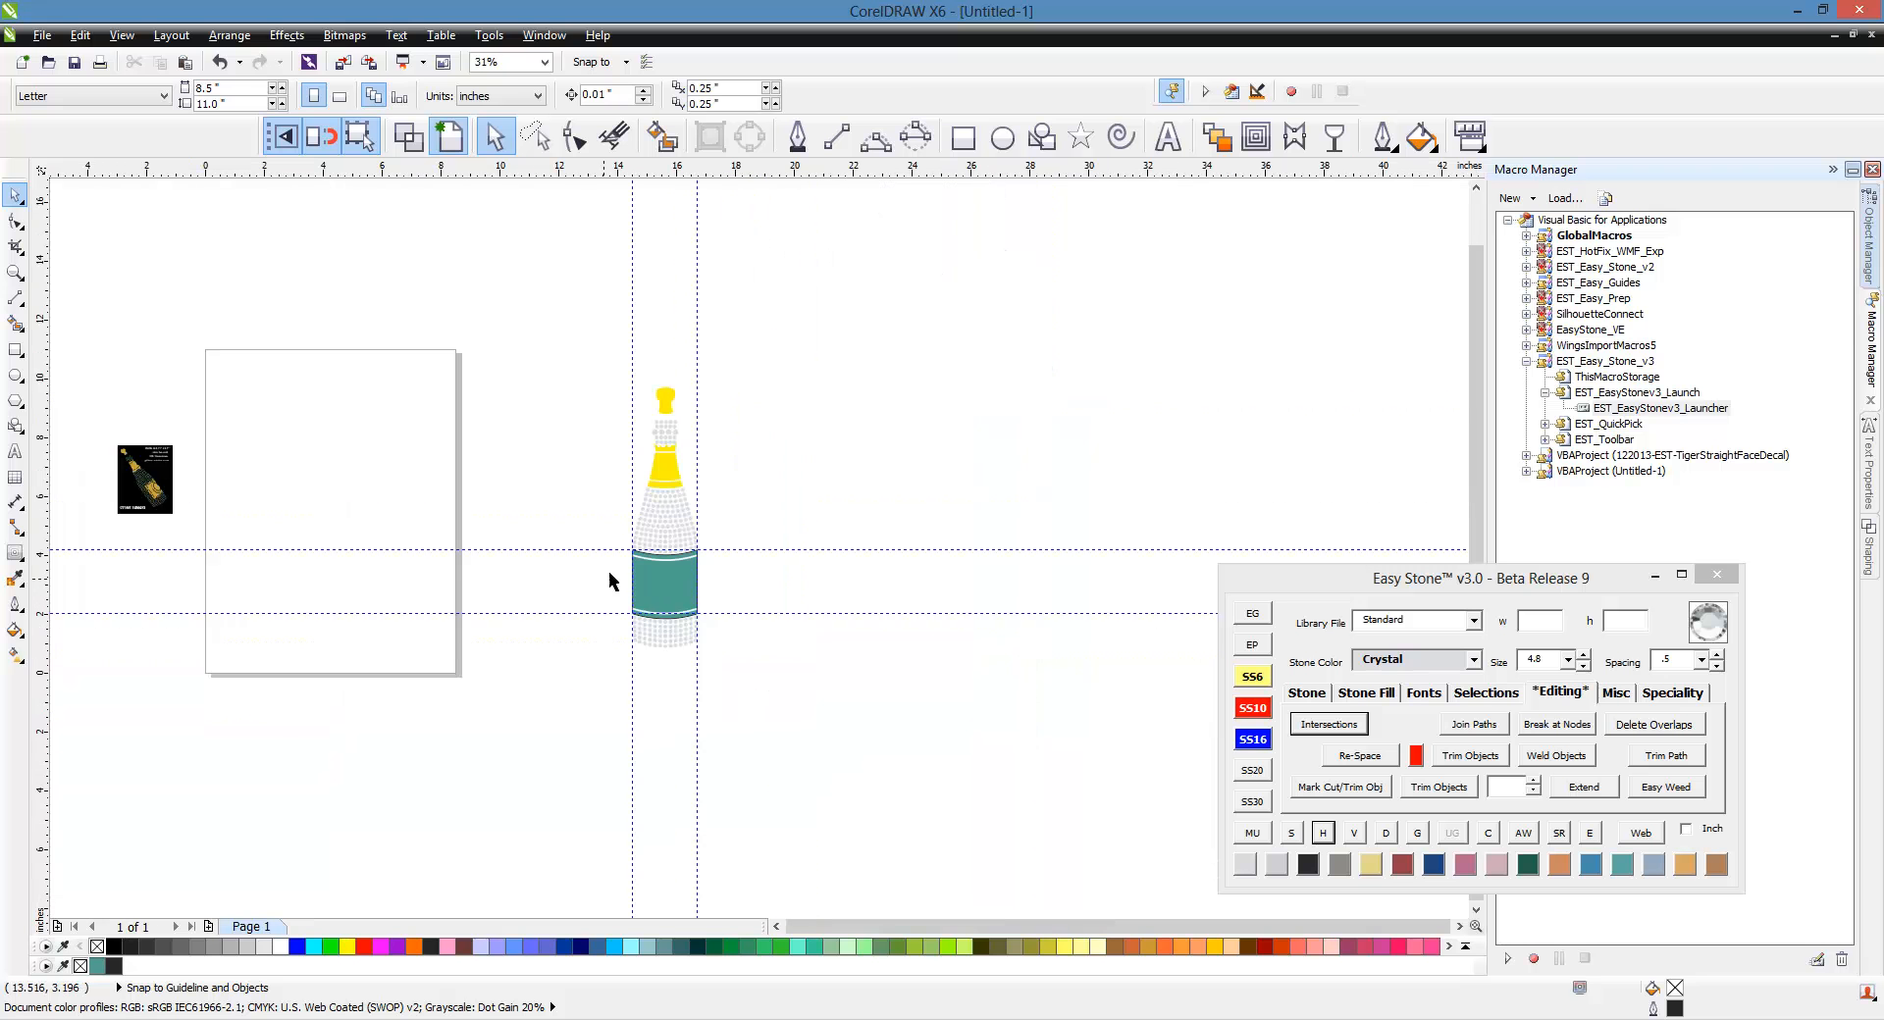
scroll(608, 571, up, 1)
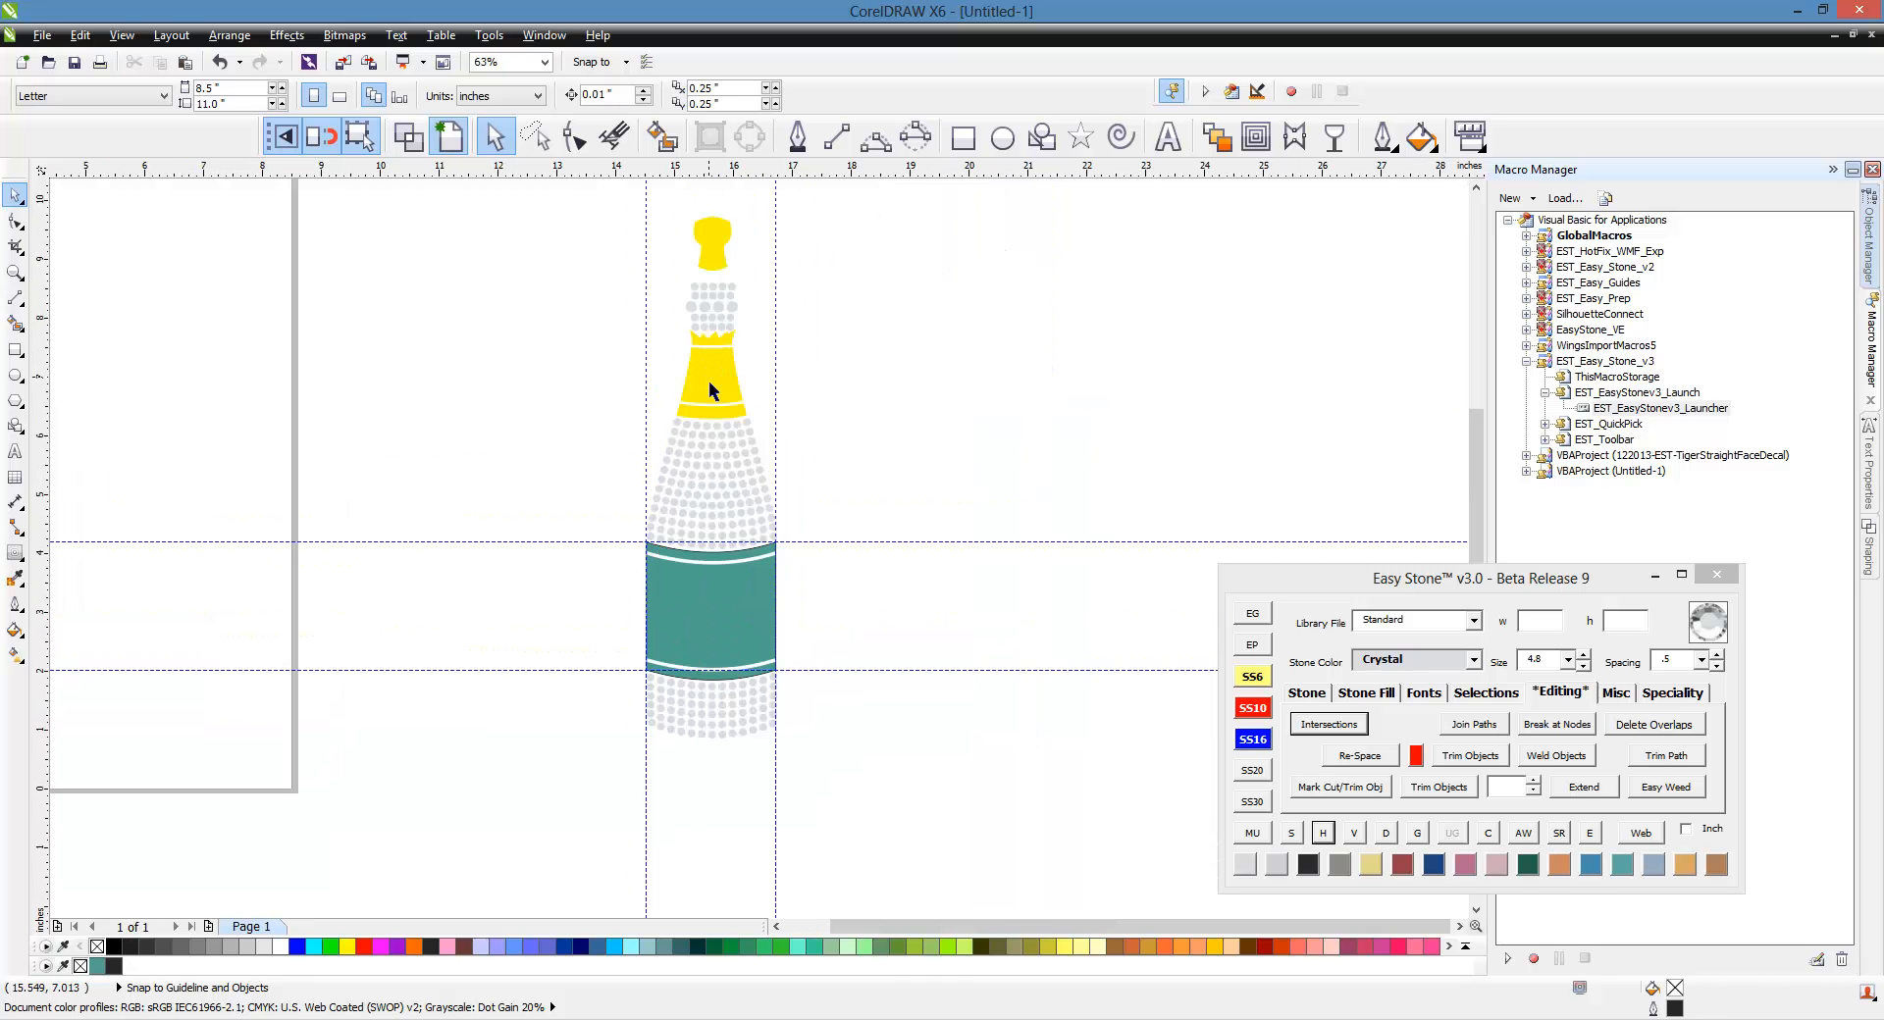
drag(710, 385, 728, 619)
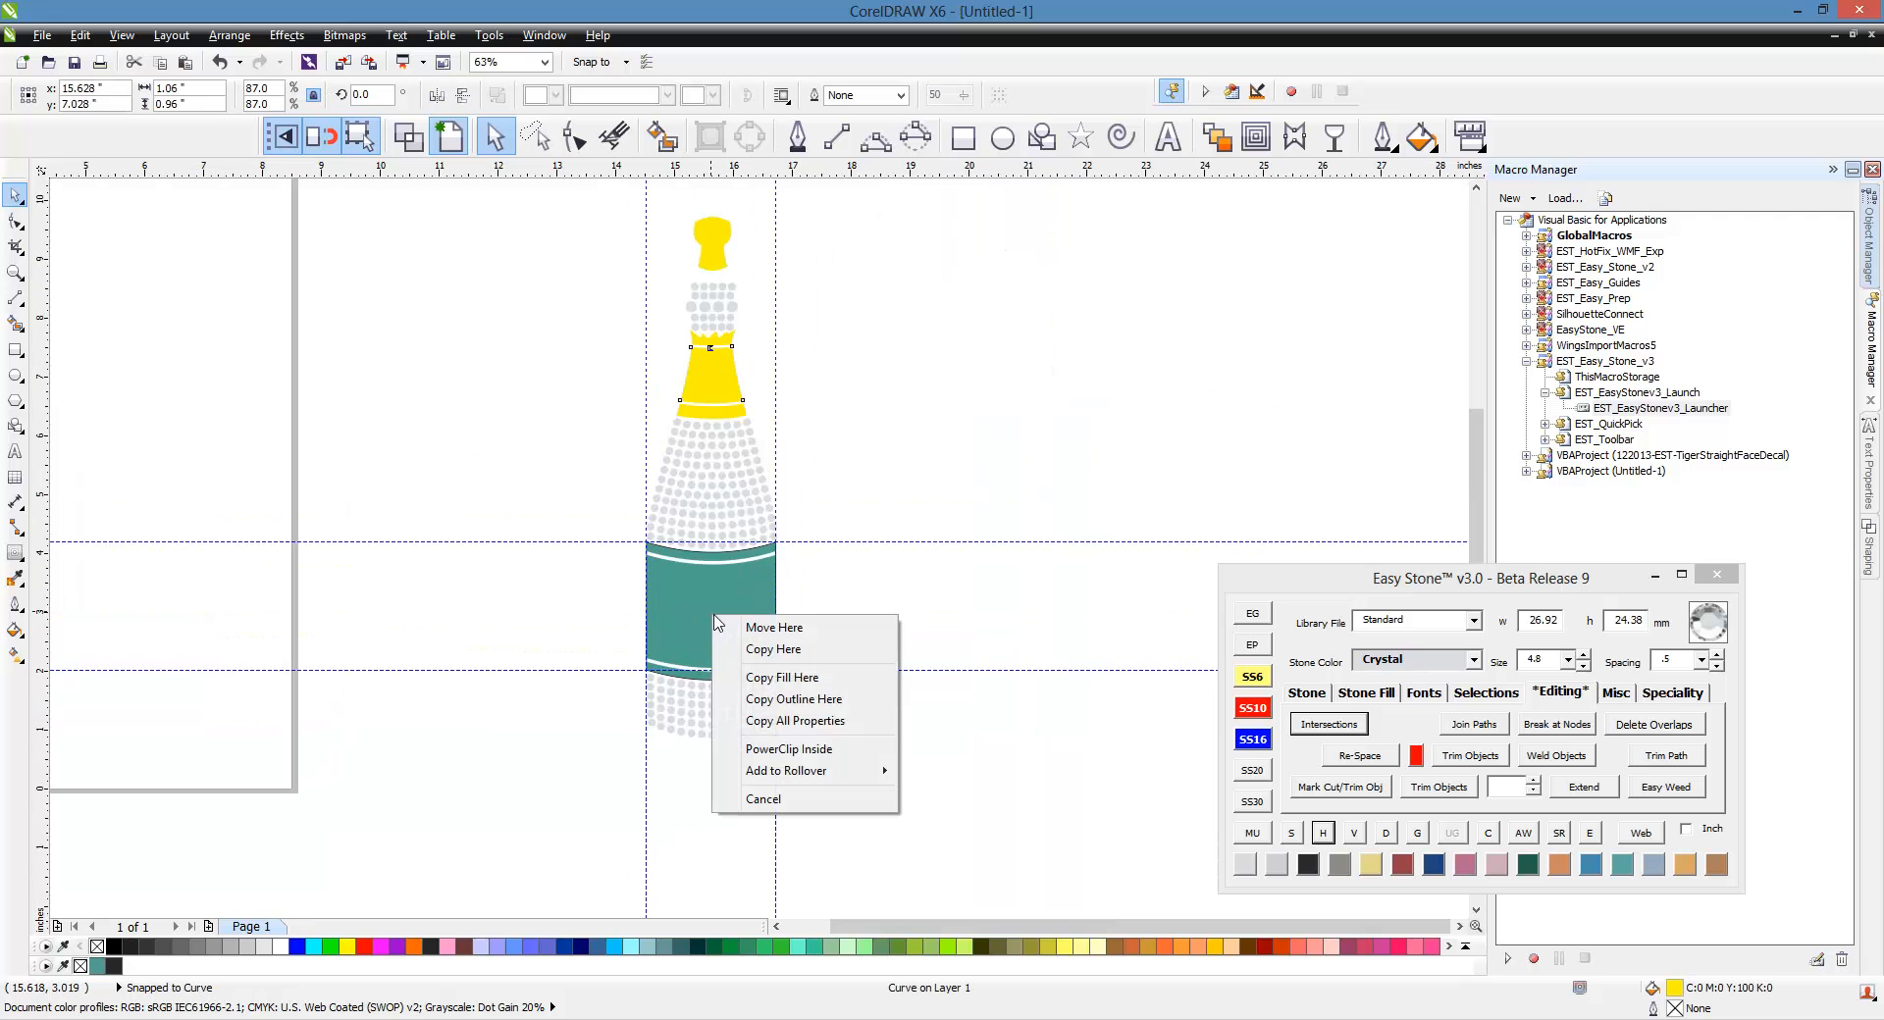
click(805, 686)
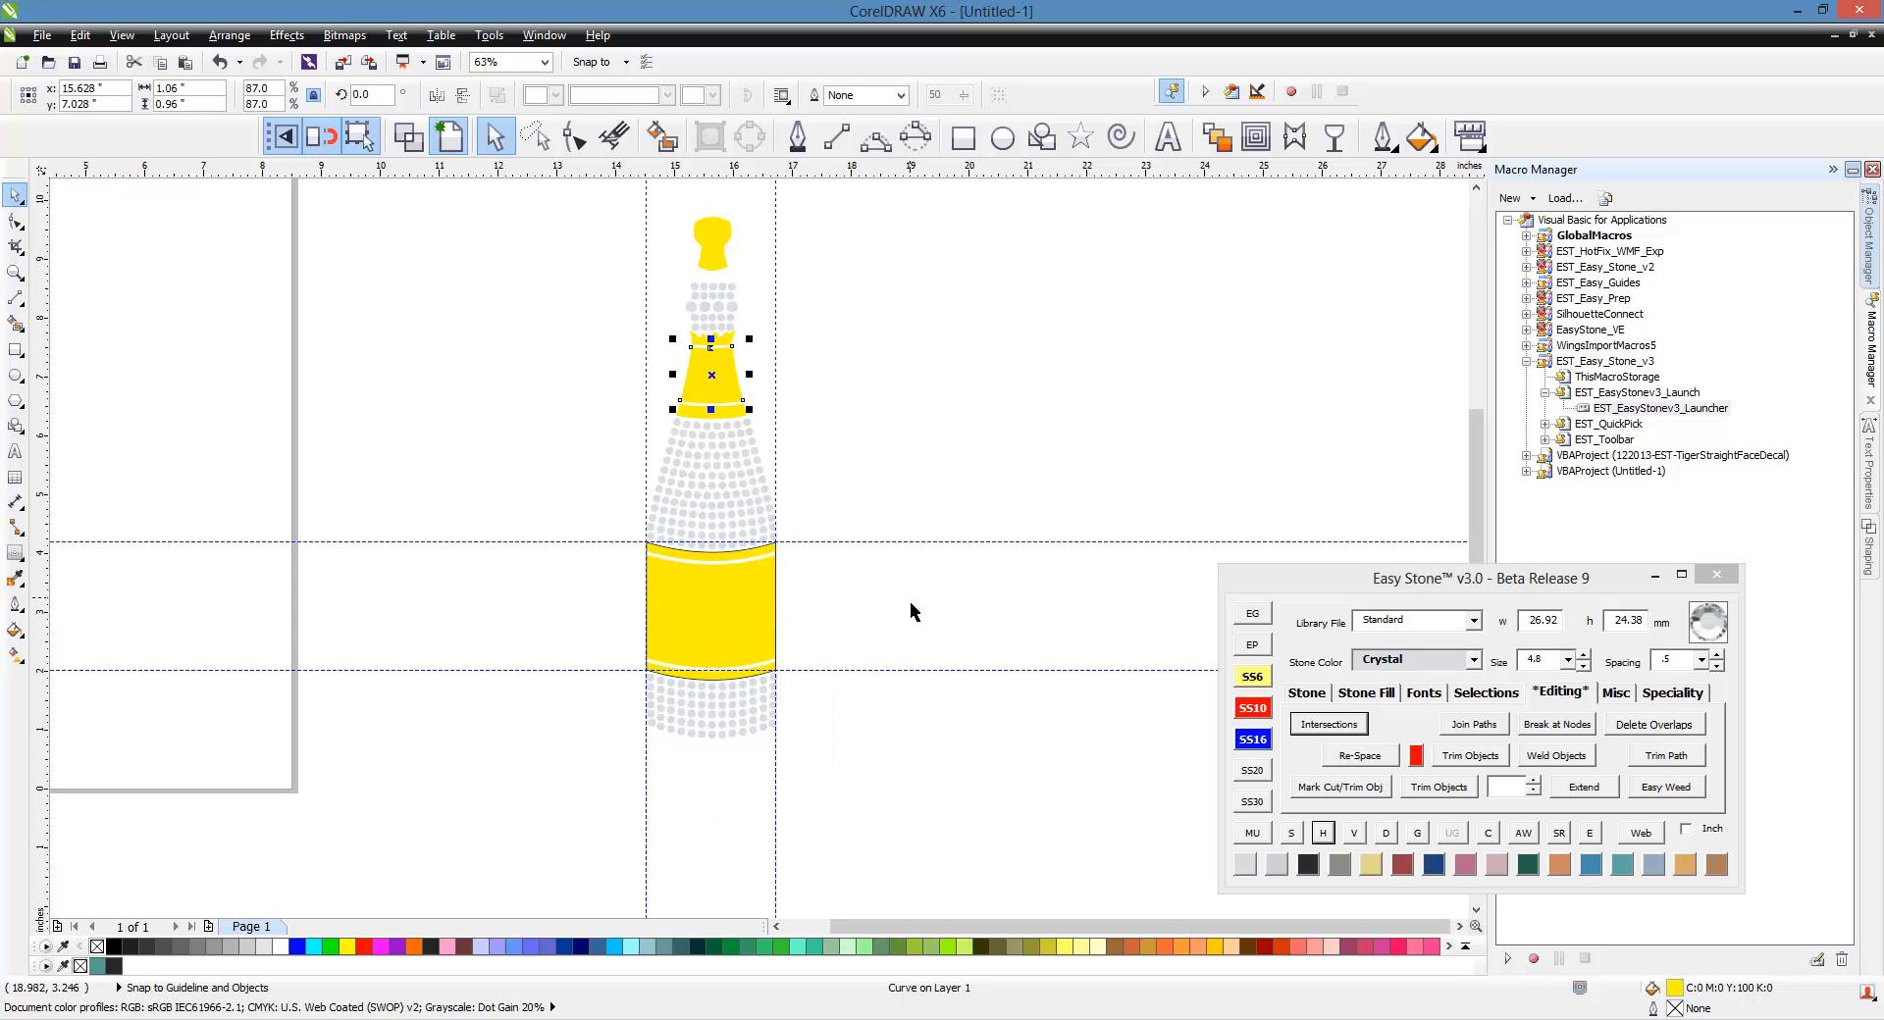
click(909, 602)
Step: Clear all guidelines from around the bottle
click(746, 642)
click(633, 608)
scroll(633, 608, up, 3)
scroll(672, 569, down, 2)
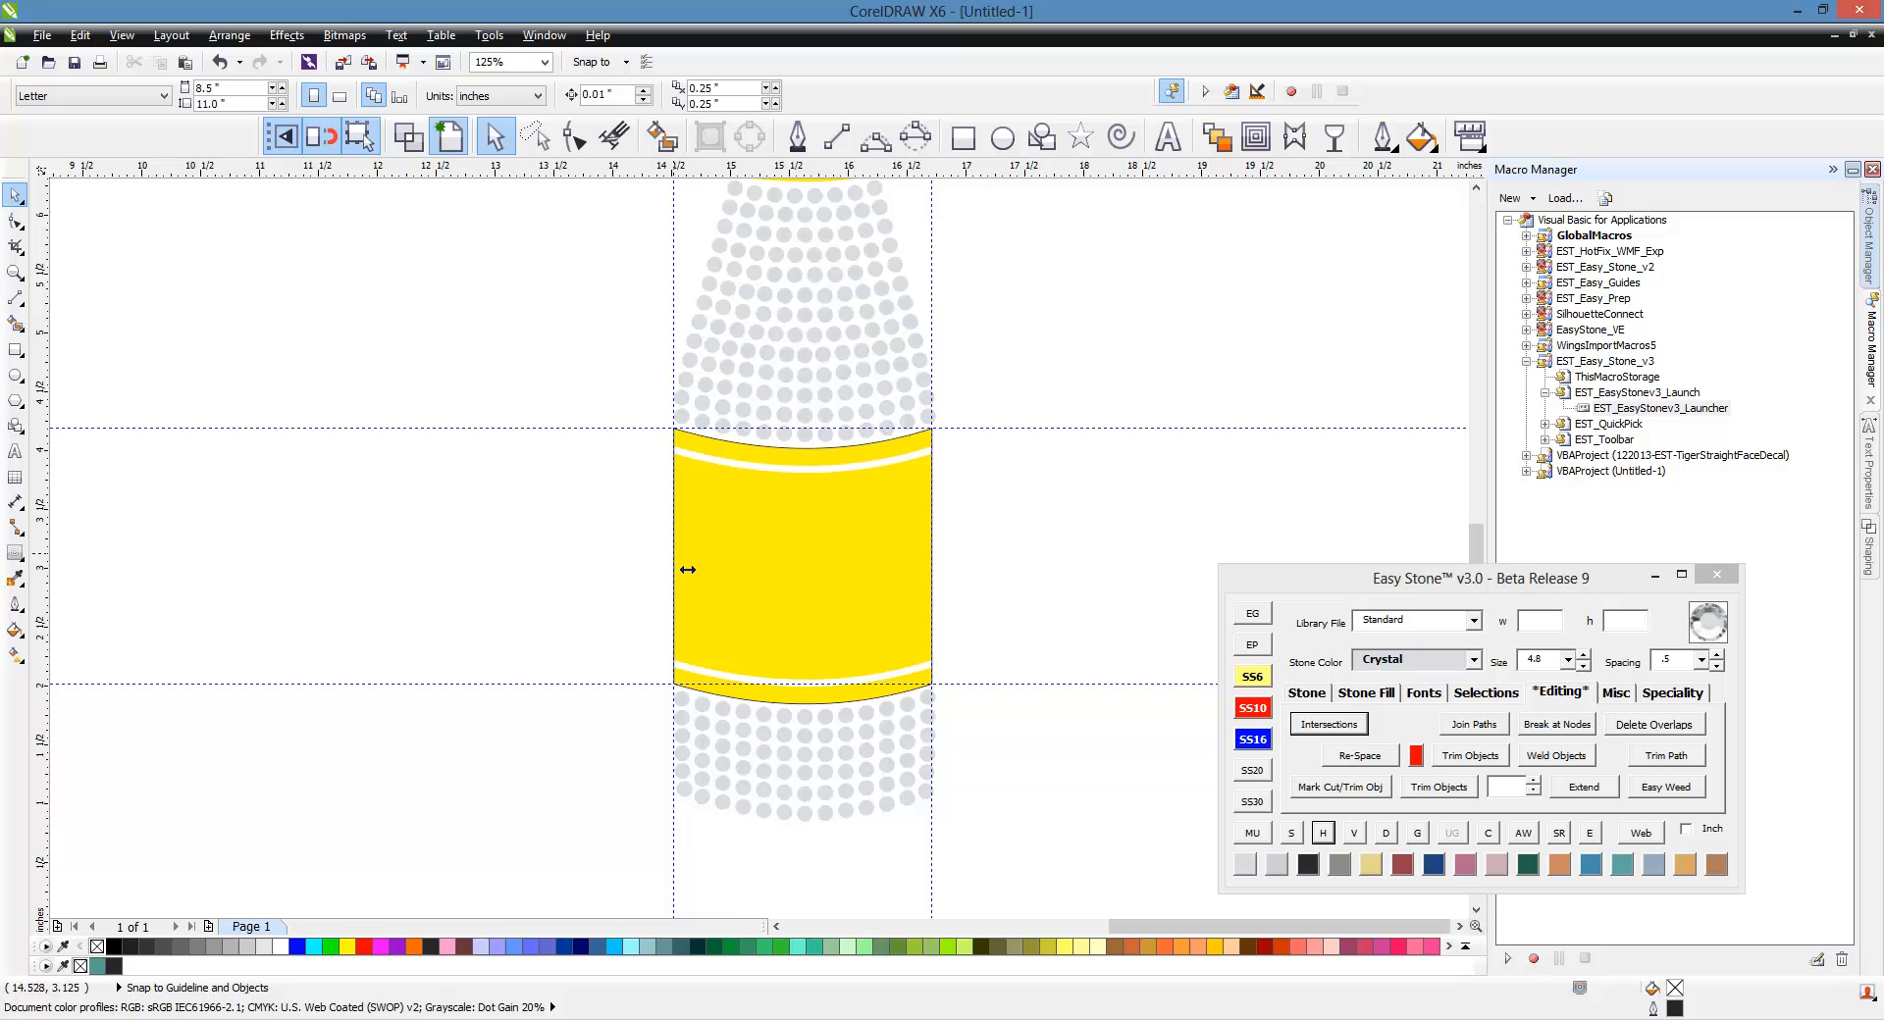
click(1259, 618)
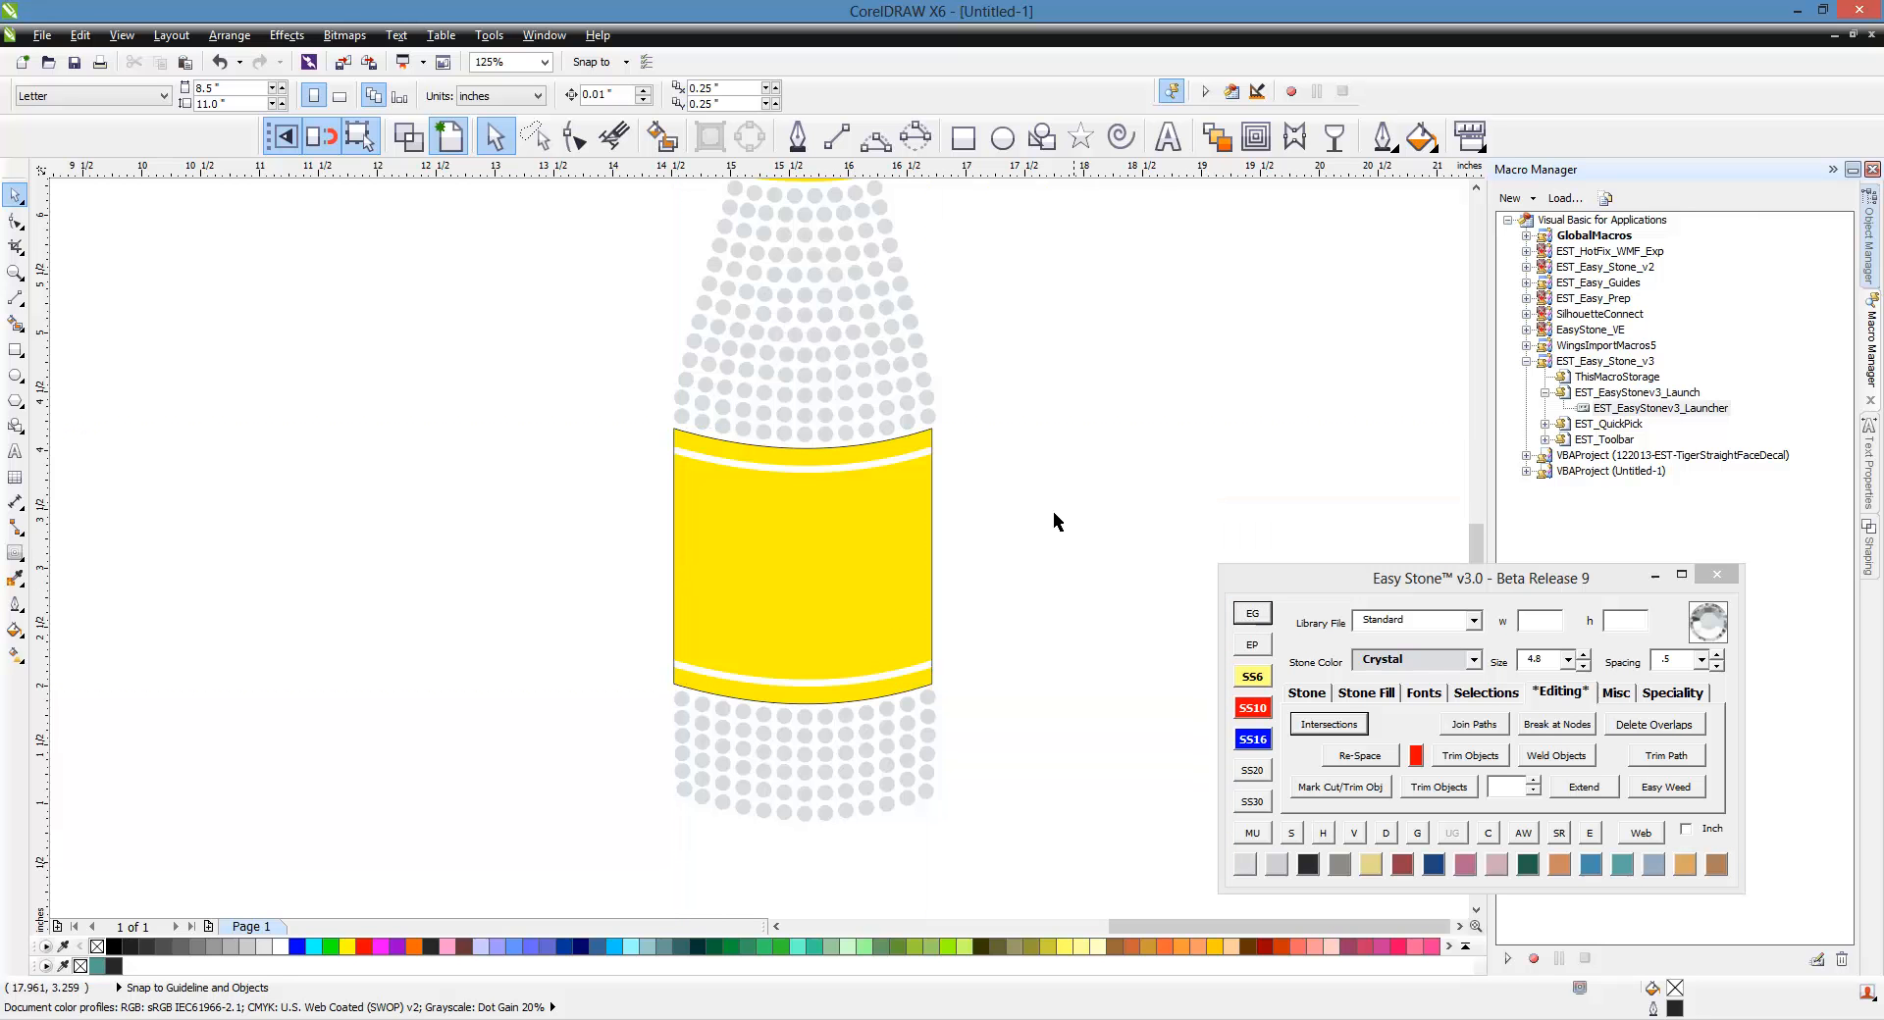
Step: Delete the leftover thin black lines along the yellow label's sides and its upper and lower curved edges
click(933, 543)
click(944, 540)
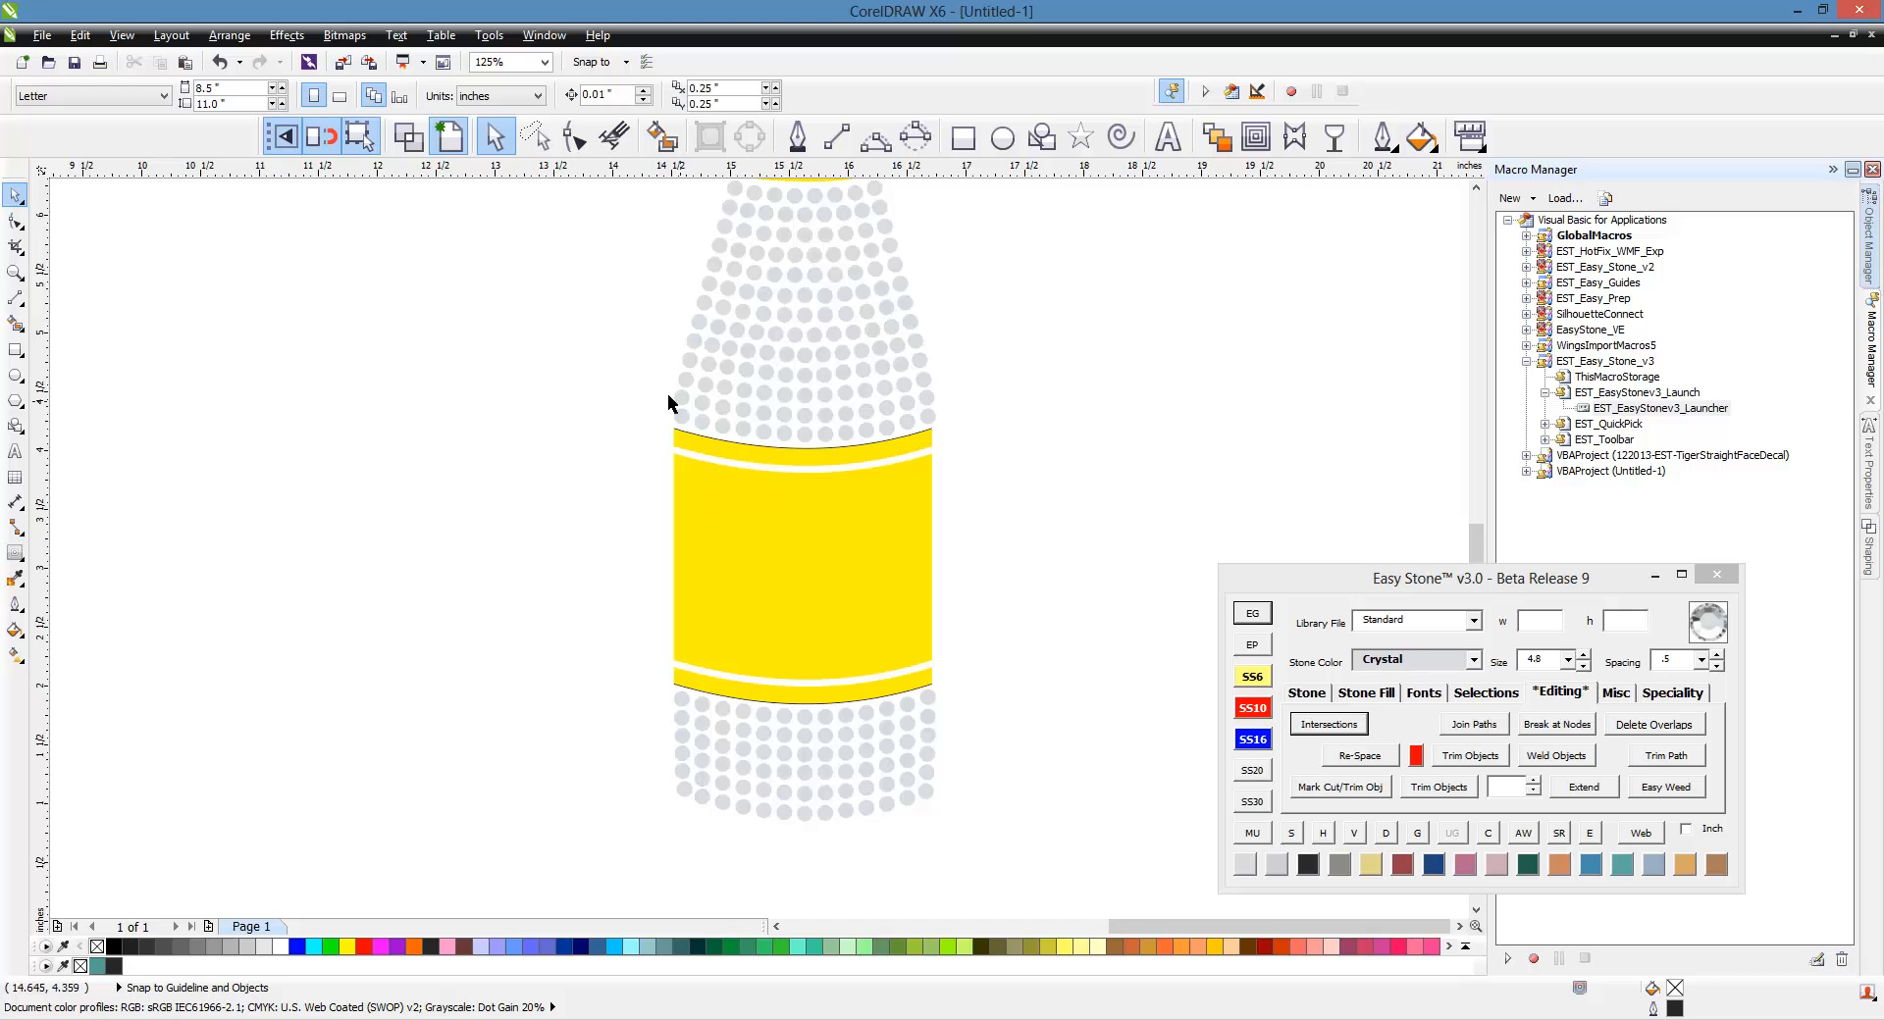
scroll(667, 392, up, 1)
scroll(536, 415, down, 1)
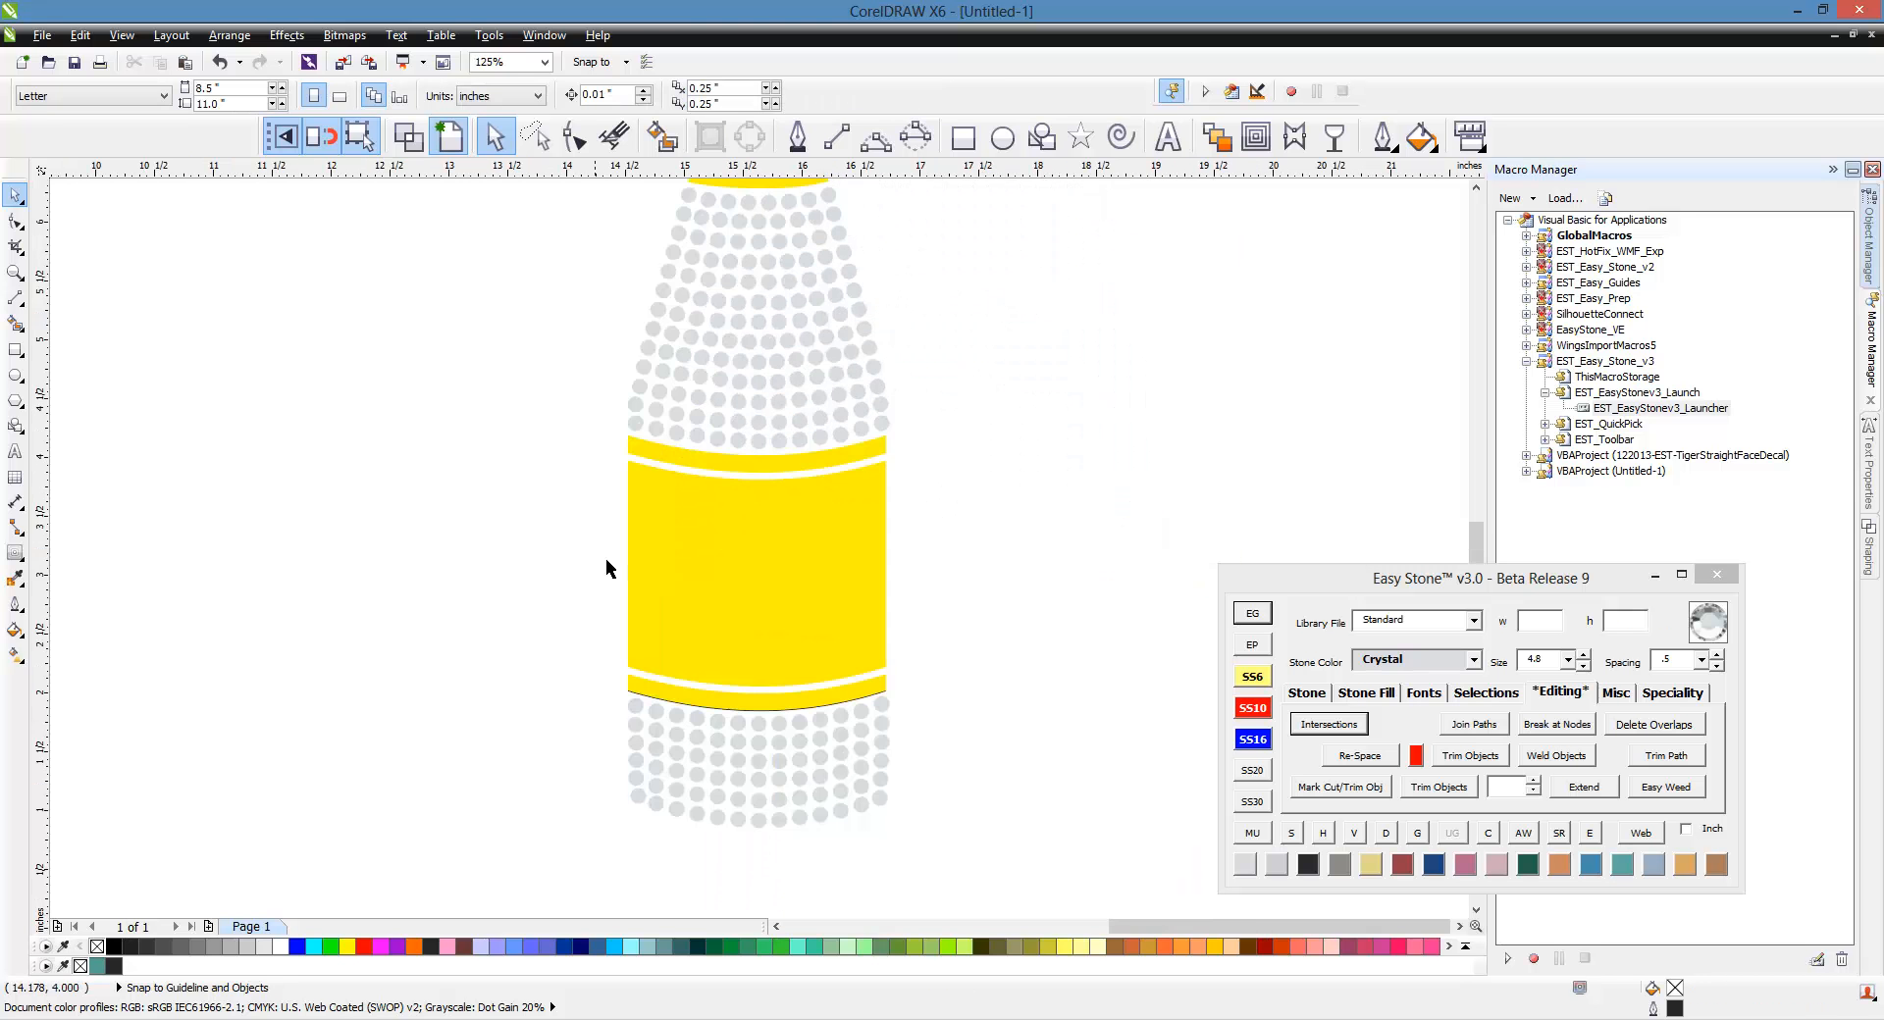
scroll(630, 661, up, 1)
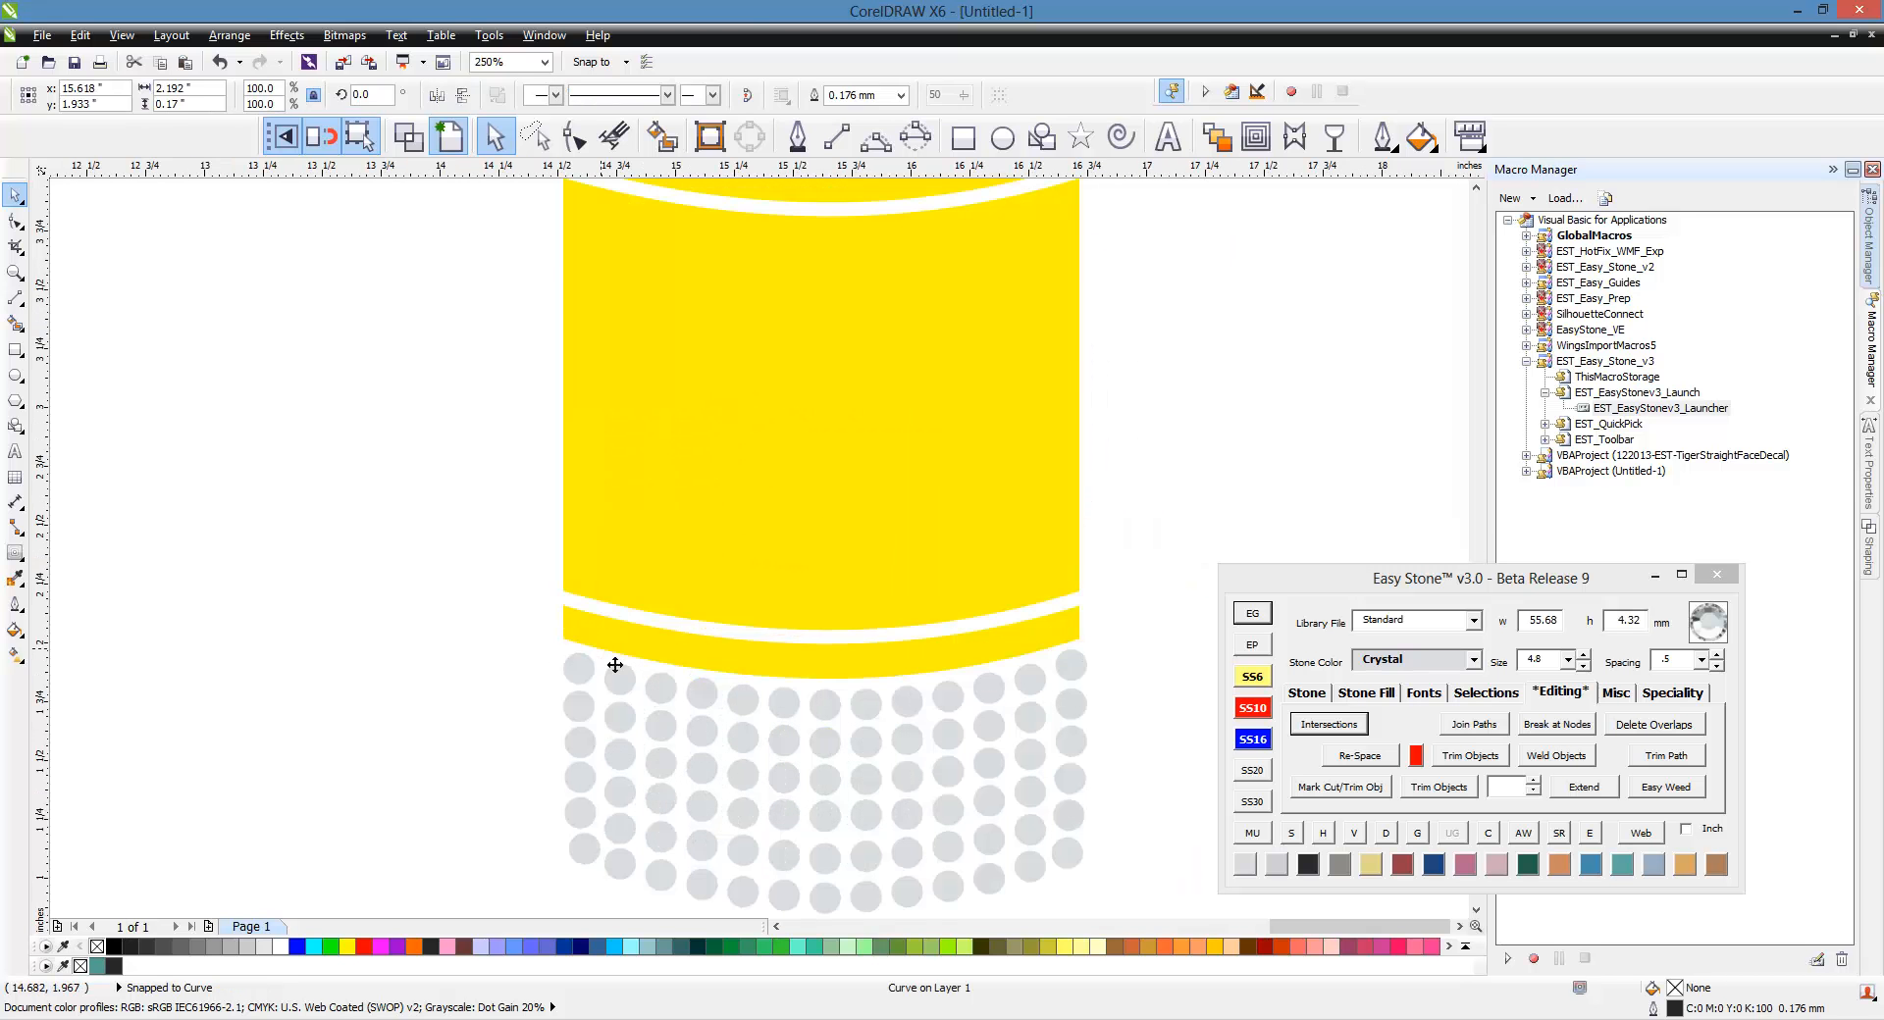
Step: Examine the whole bottle, checking the yellow label against the neck label and the surrounding stone rows
scroll(608, 657, down, 2)
scroll(726, 771, up, 1)
scroll(640, 677, down, 2)
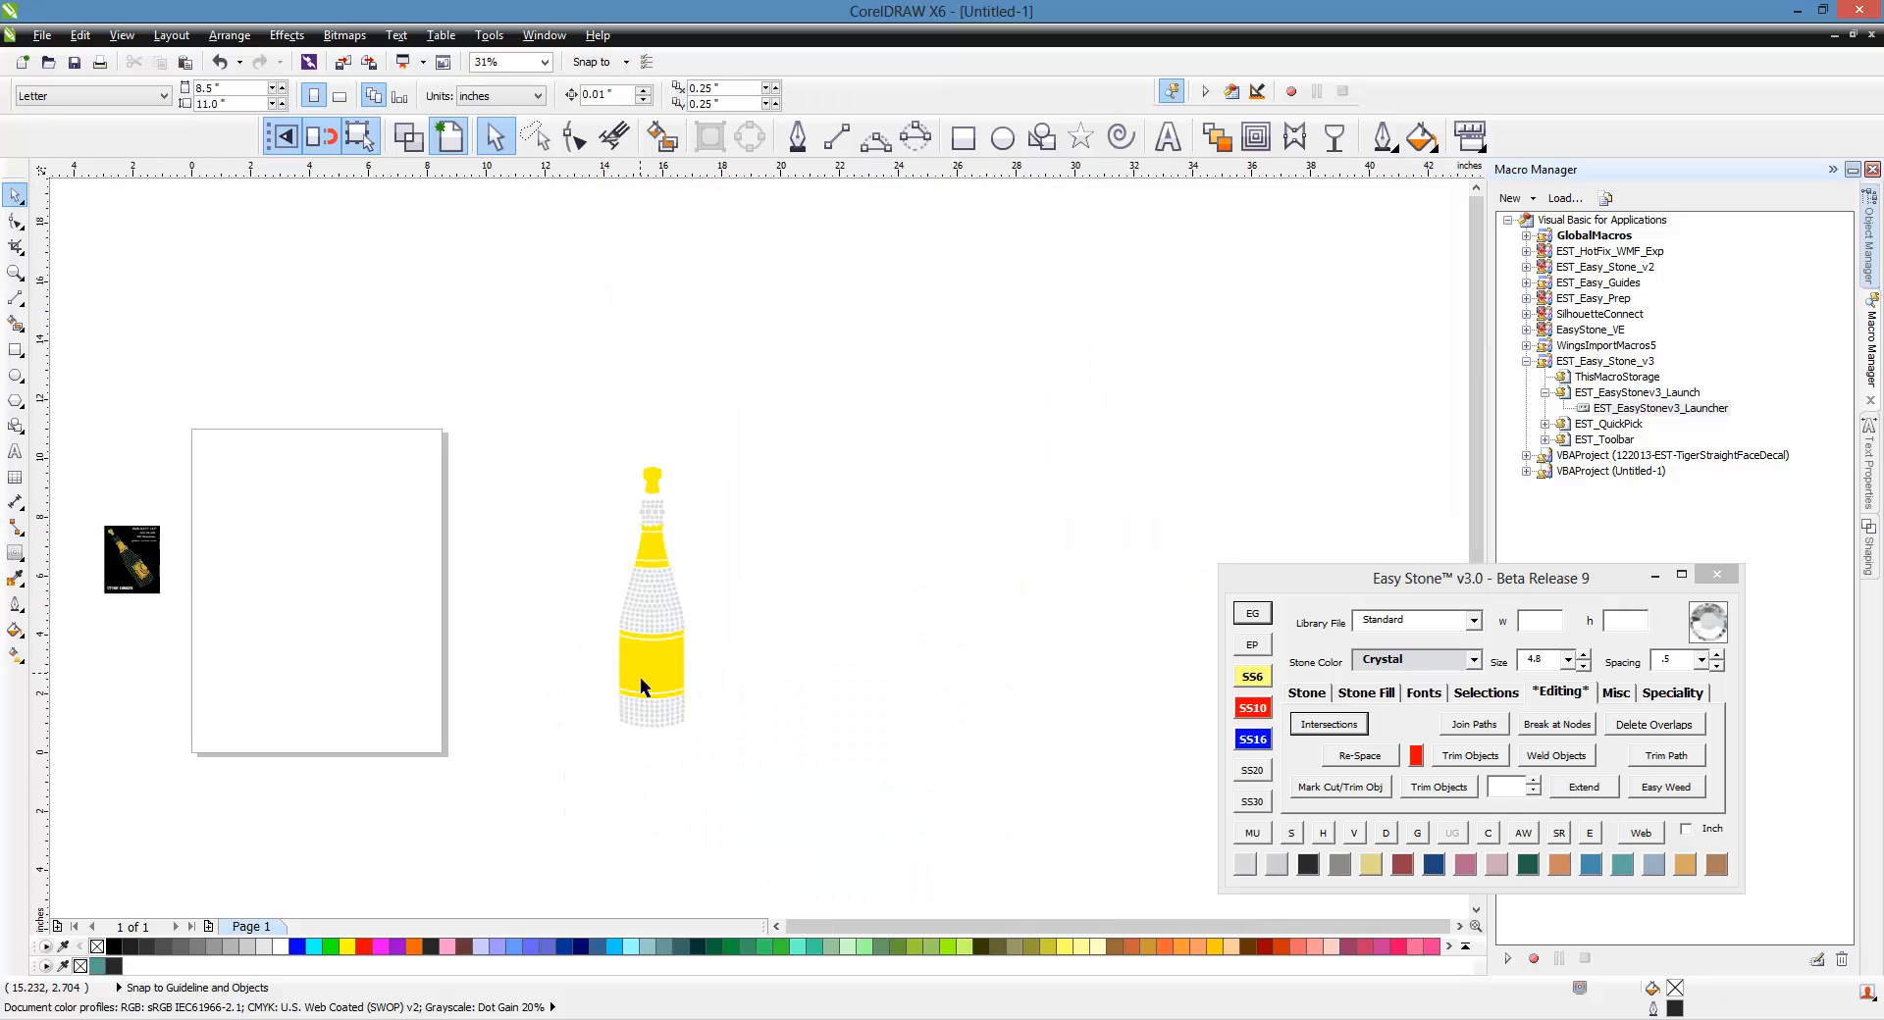
scroll(640, 675, up, 1)
scroll(643, 691, up, 1)
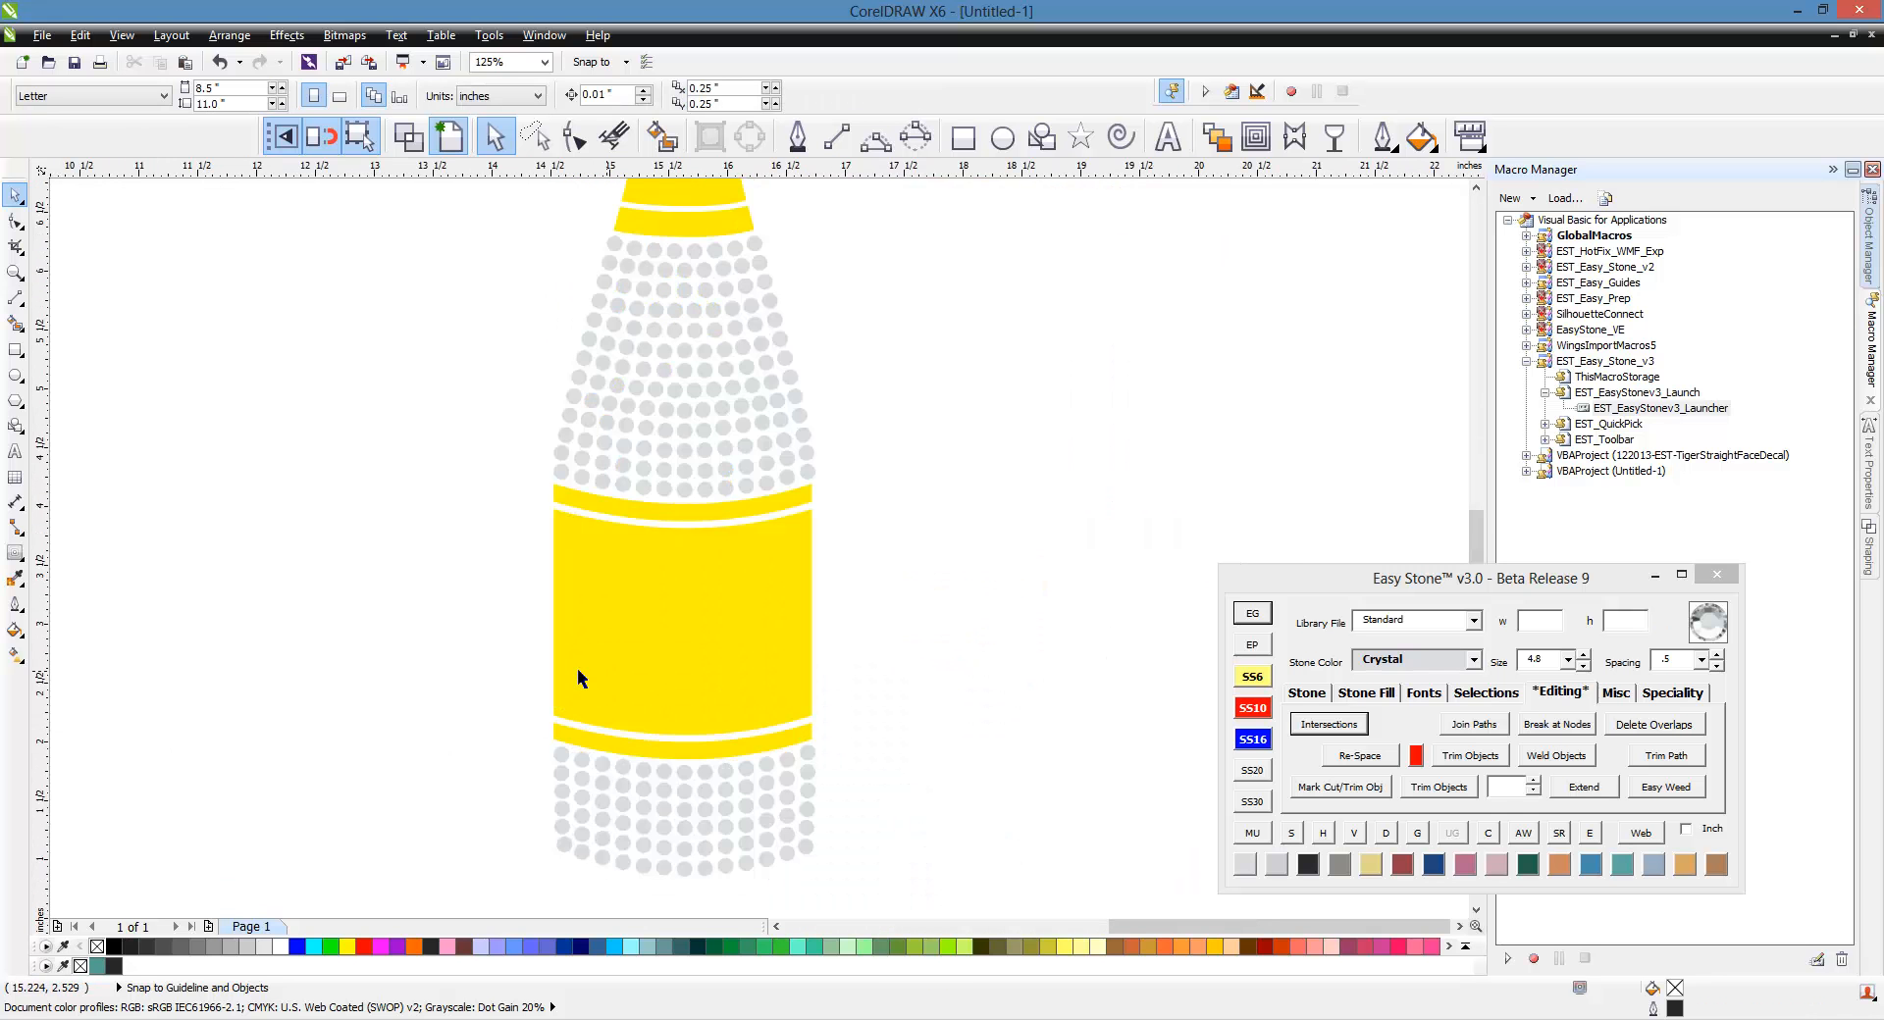
scroll(481, 545, down, 1)
scroll(496, 520, up, 1)
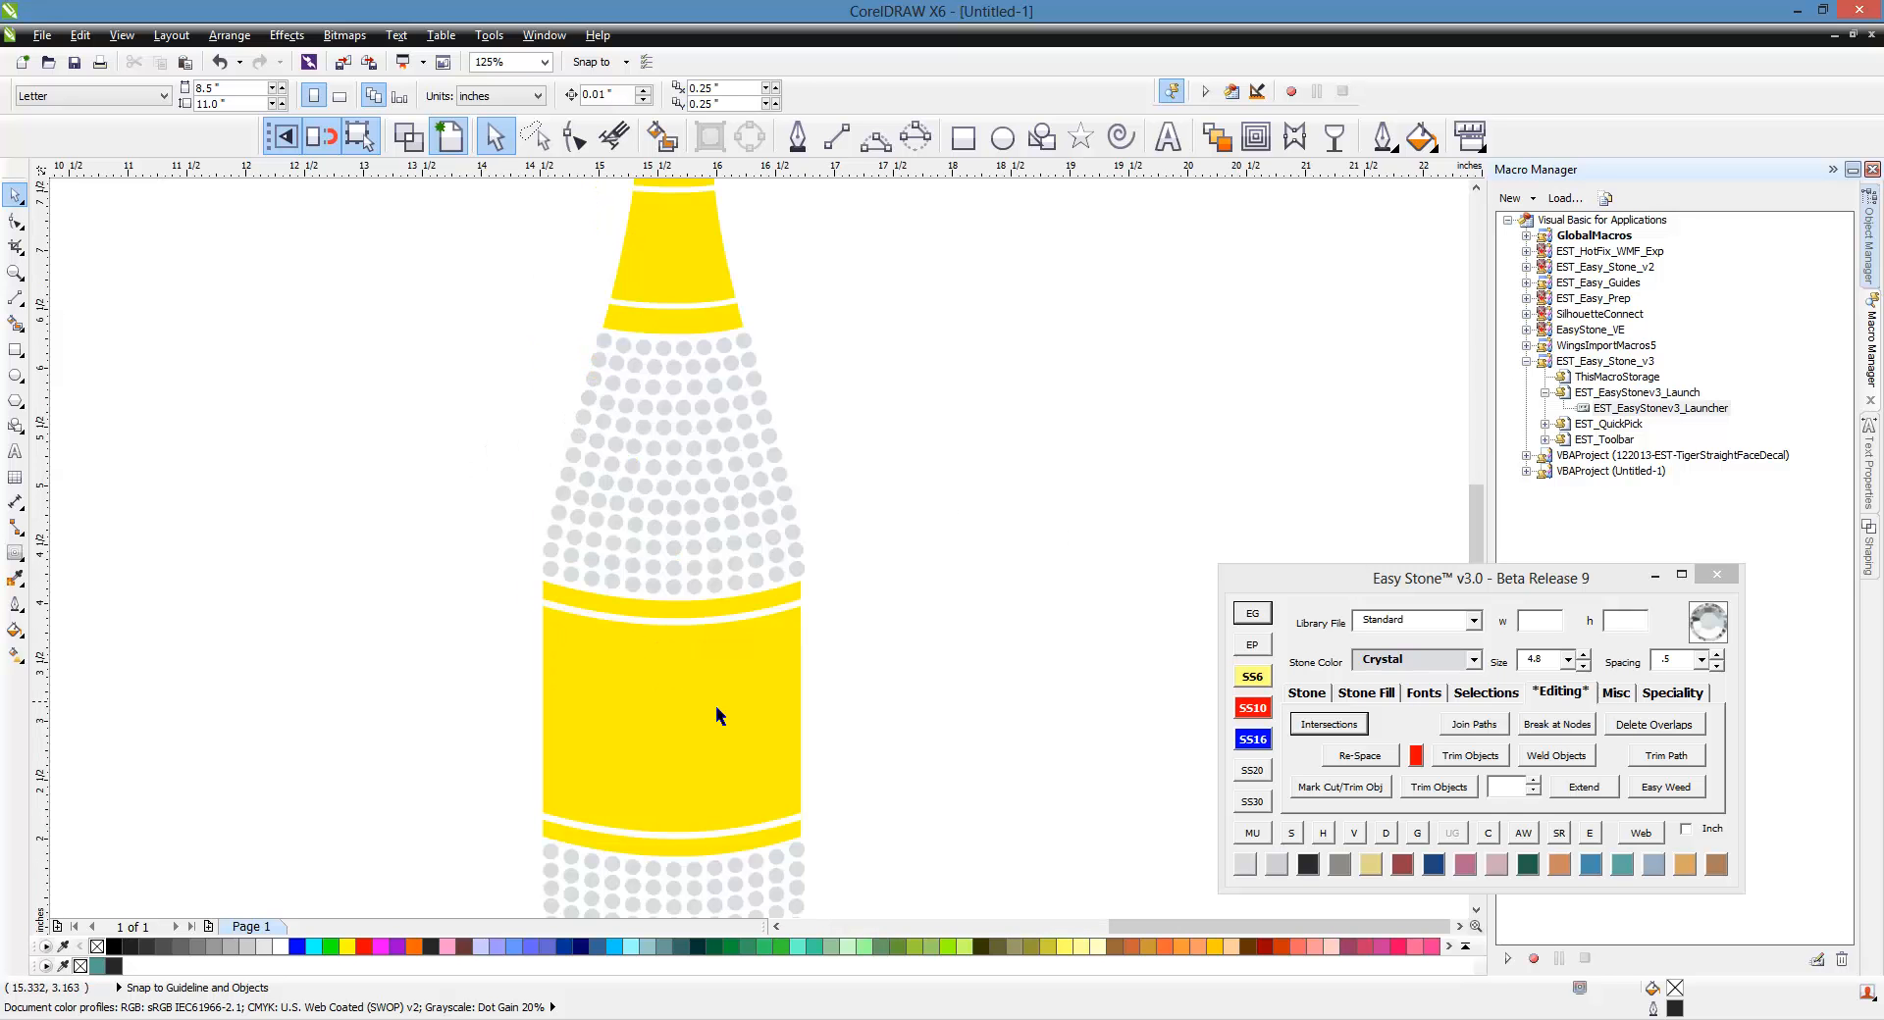
scroll(685, 390, down, 1)
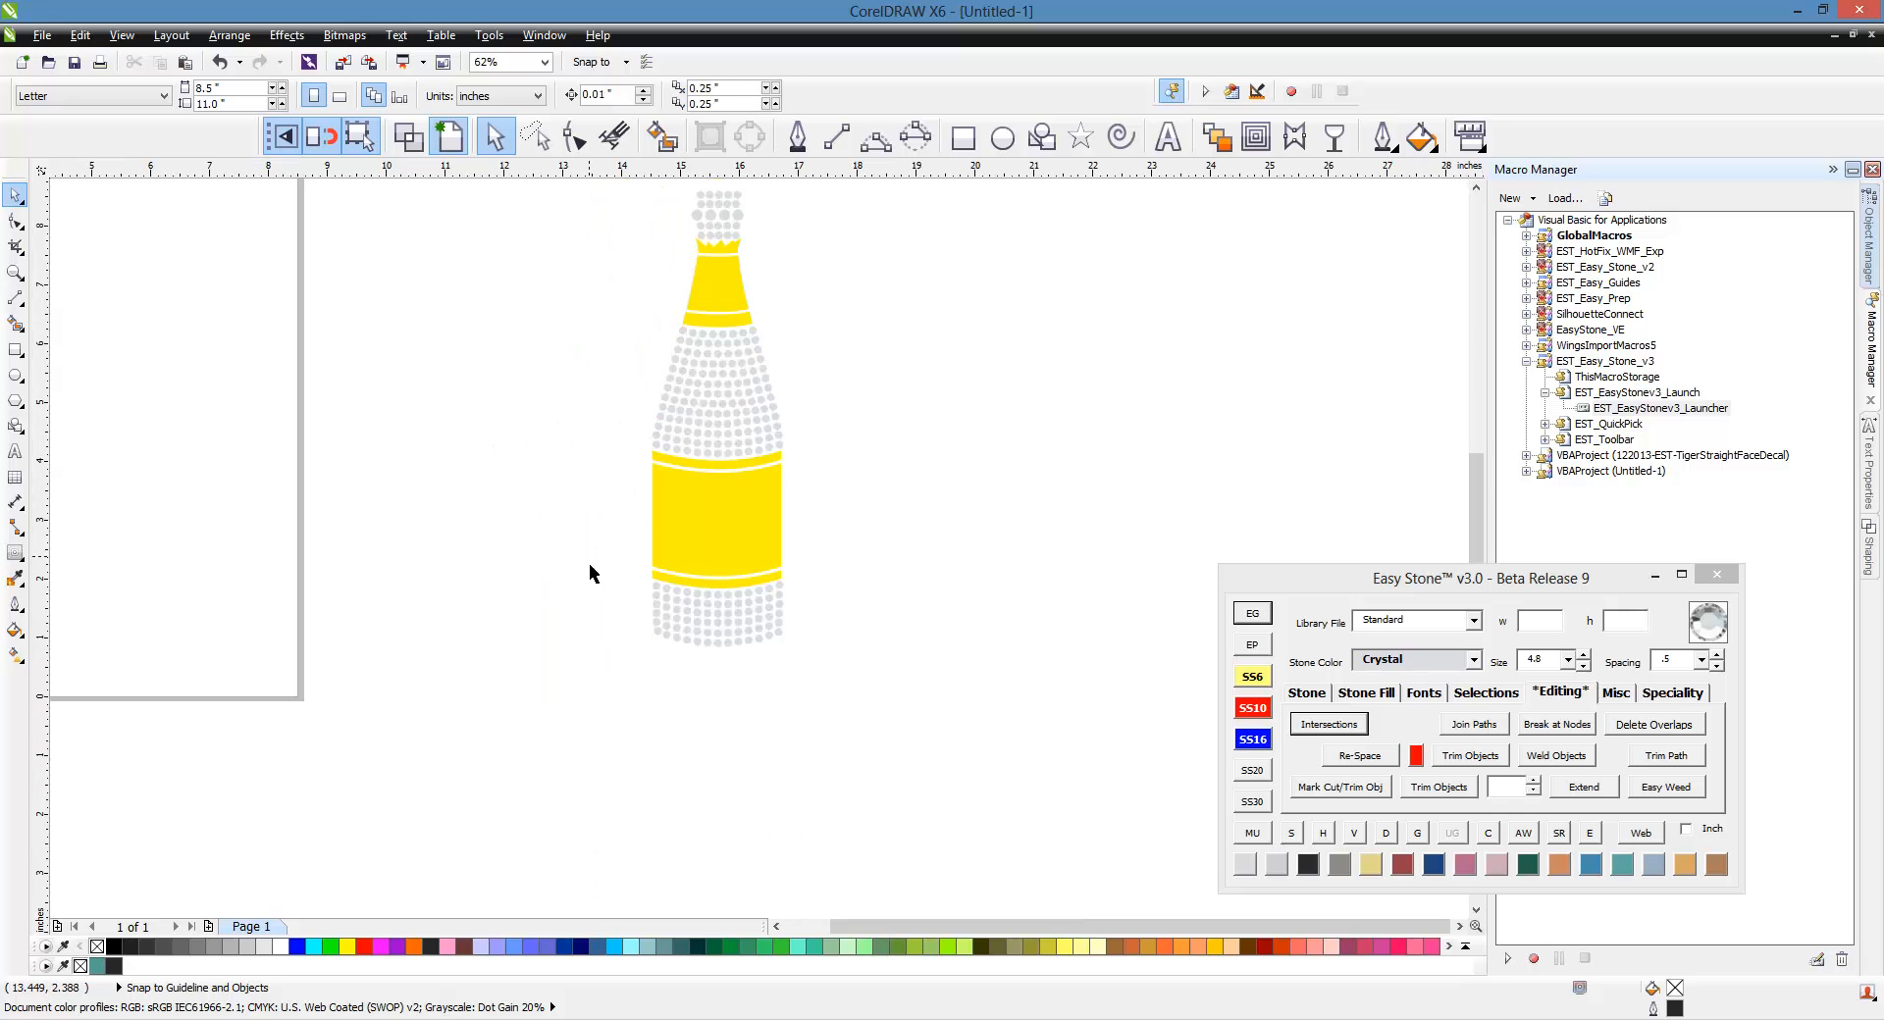
scroll(707, 423, down, 1)
scroll(714, 379, up, 1)
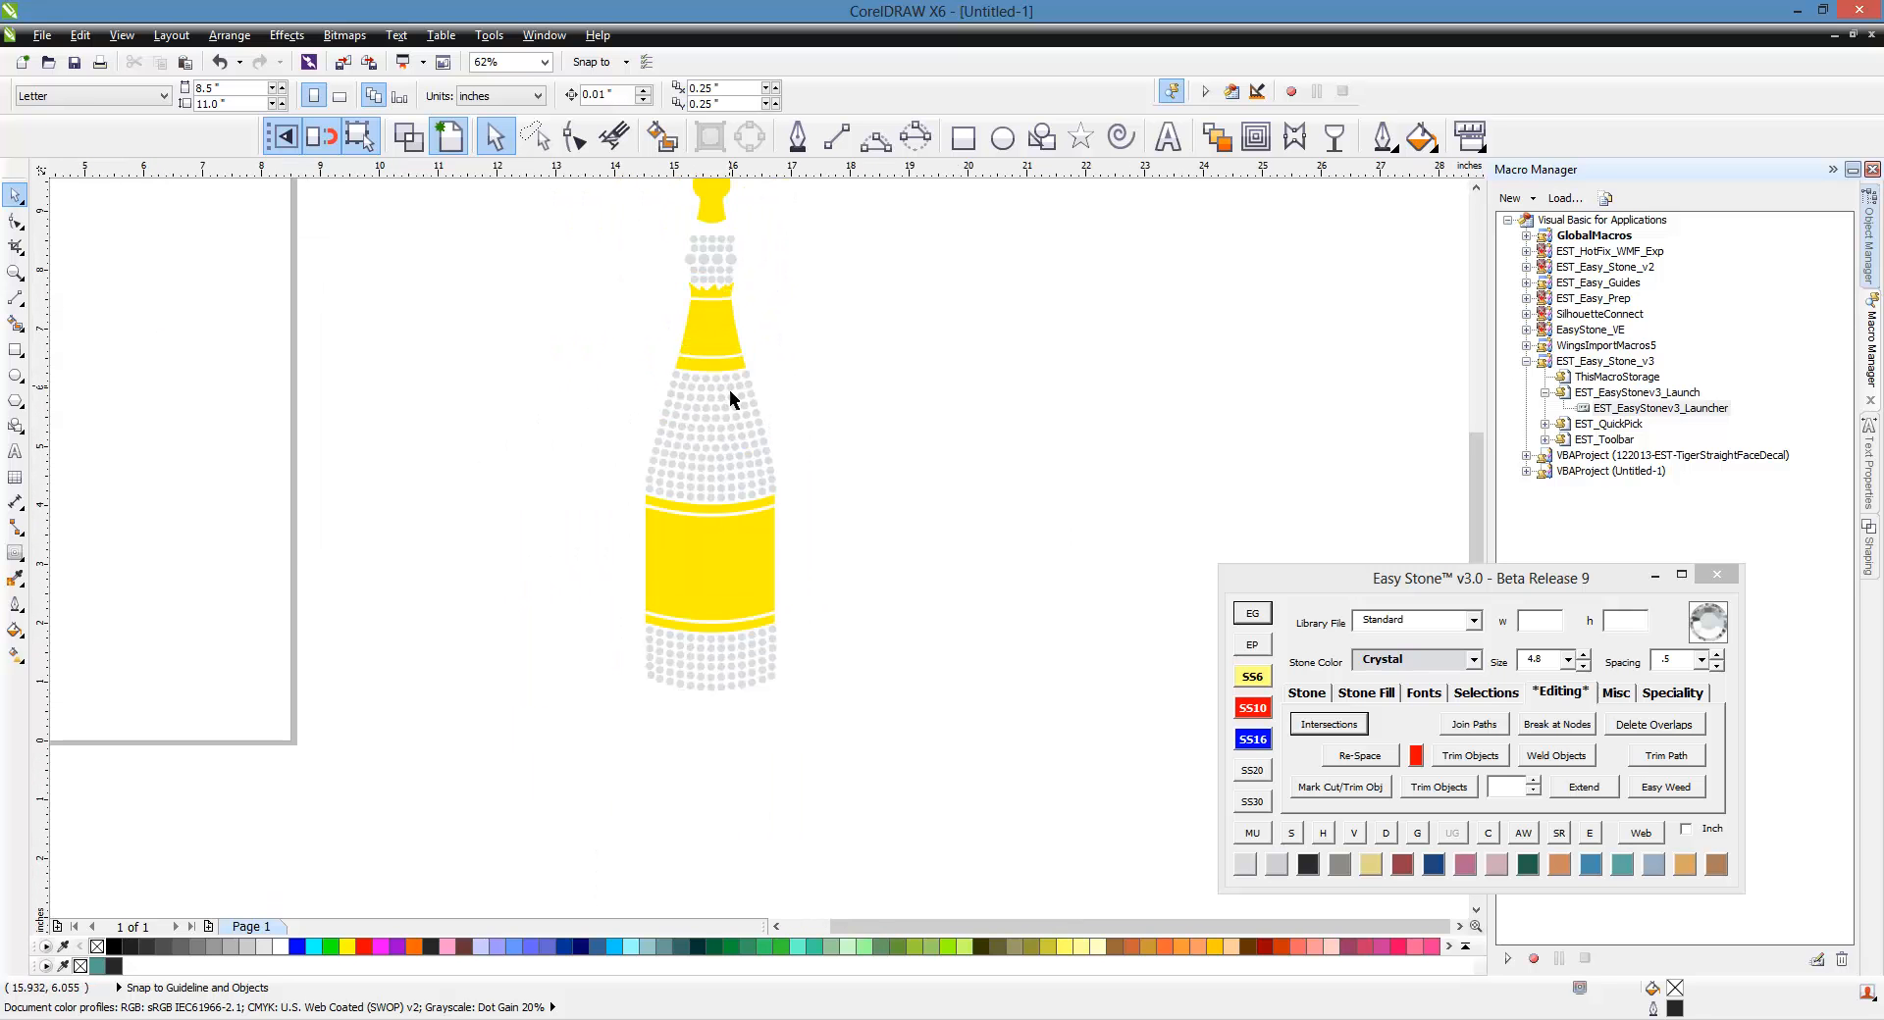
Step: Add the artistic text "KJT" in 24 pt Arial on the empty area beside the bottle
click(1168, 137)
click(993, 469)
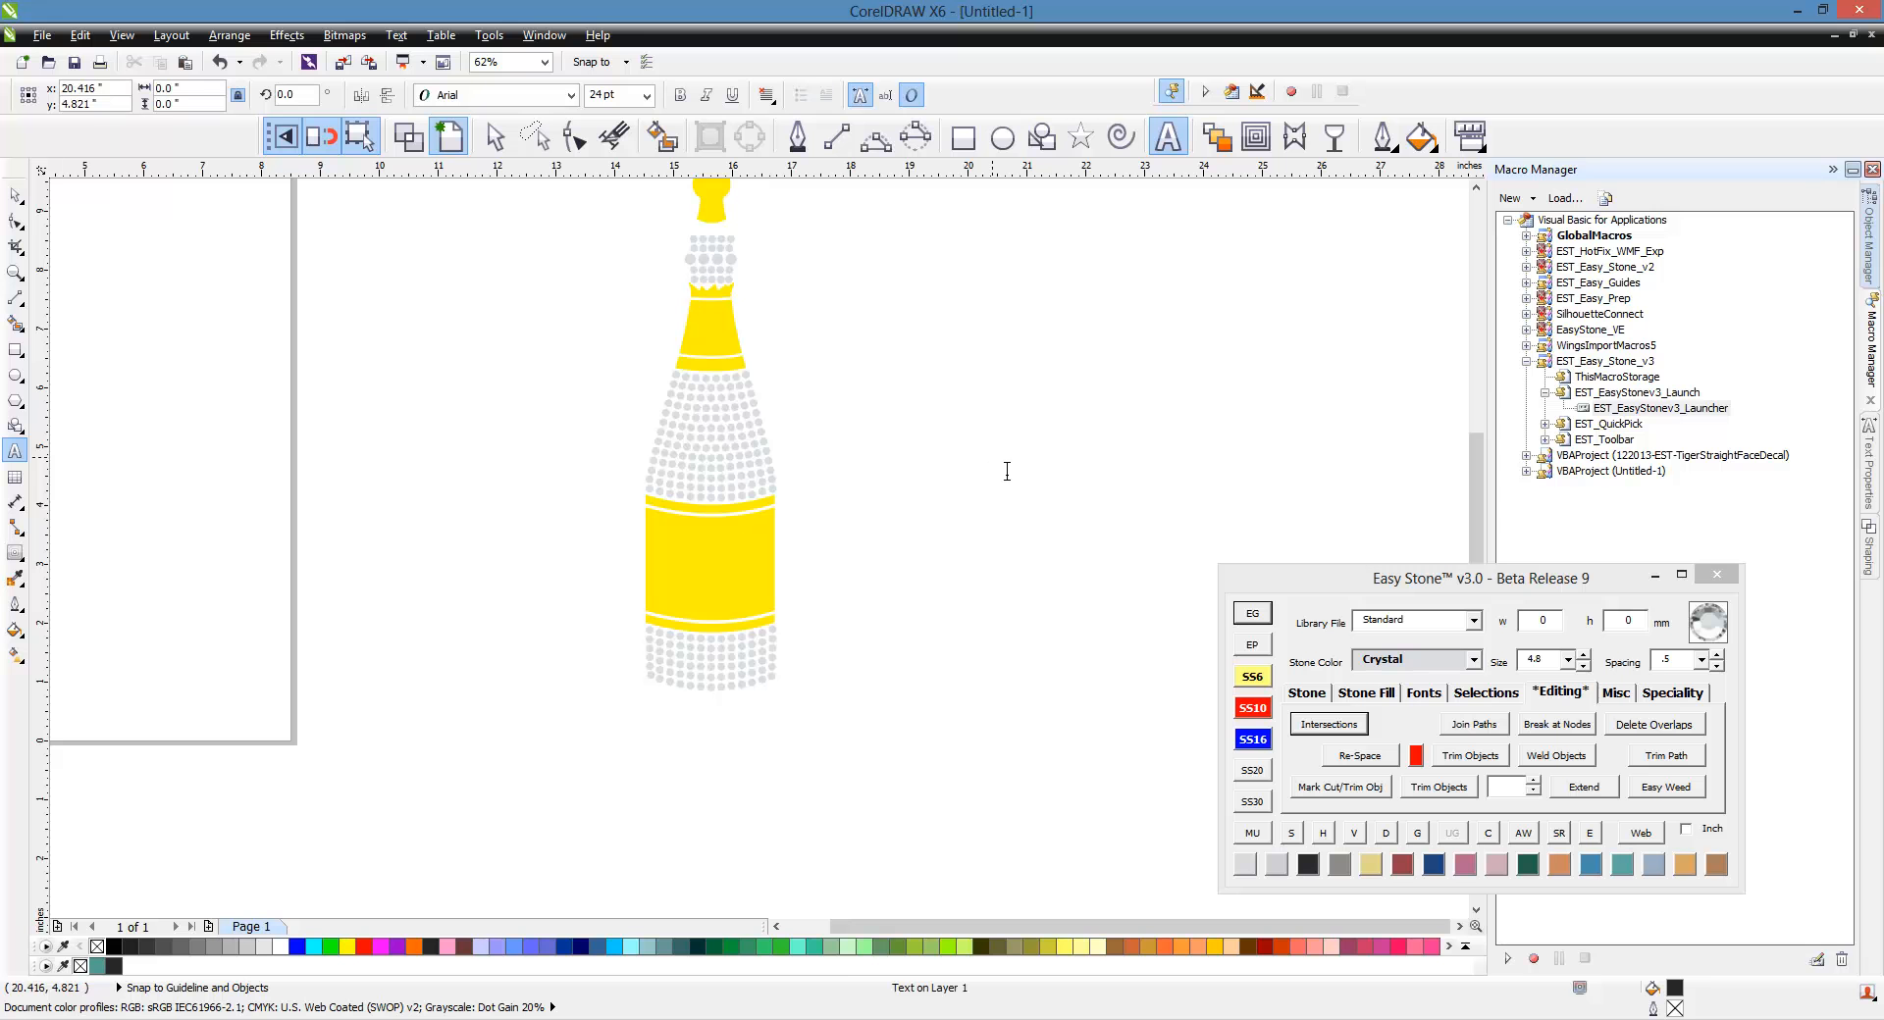
text(KJT)
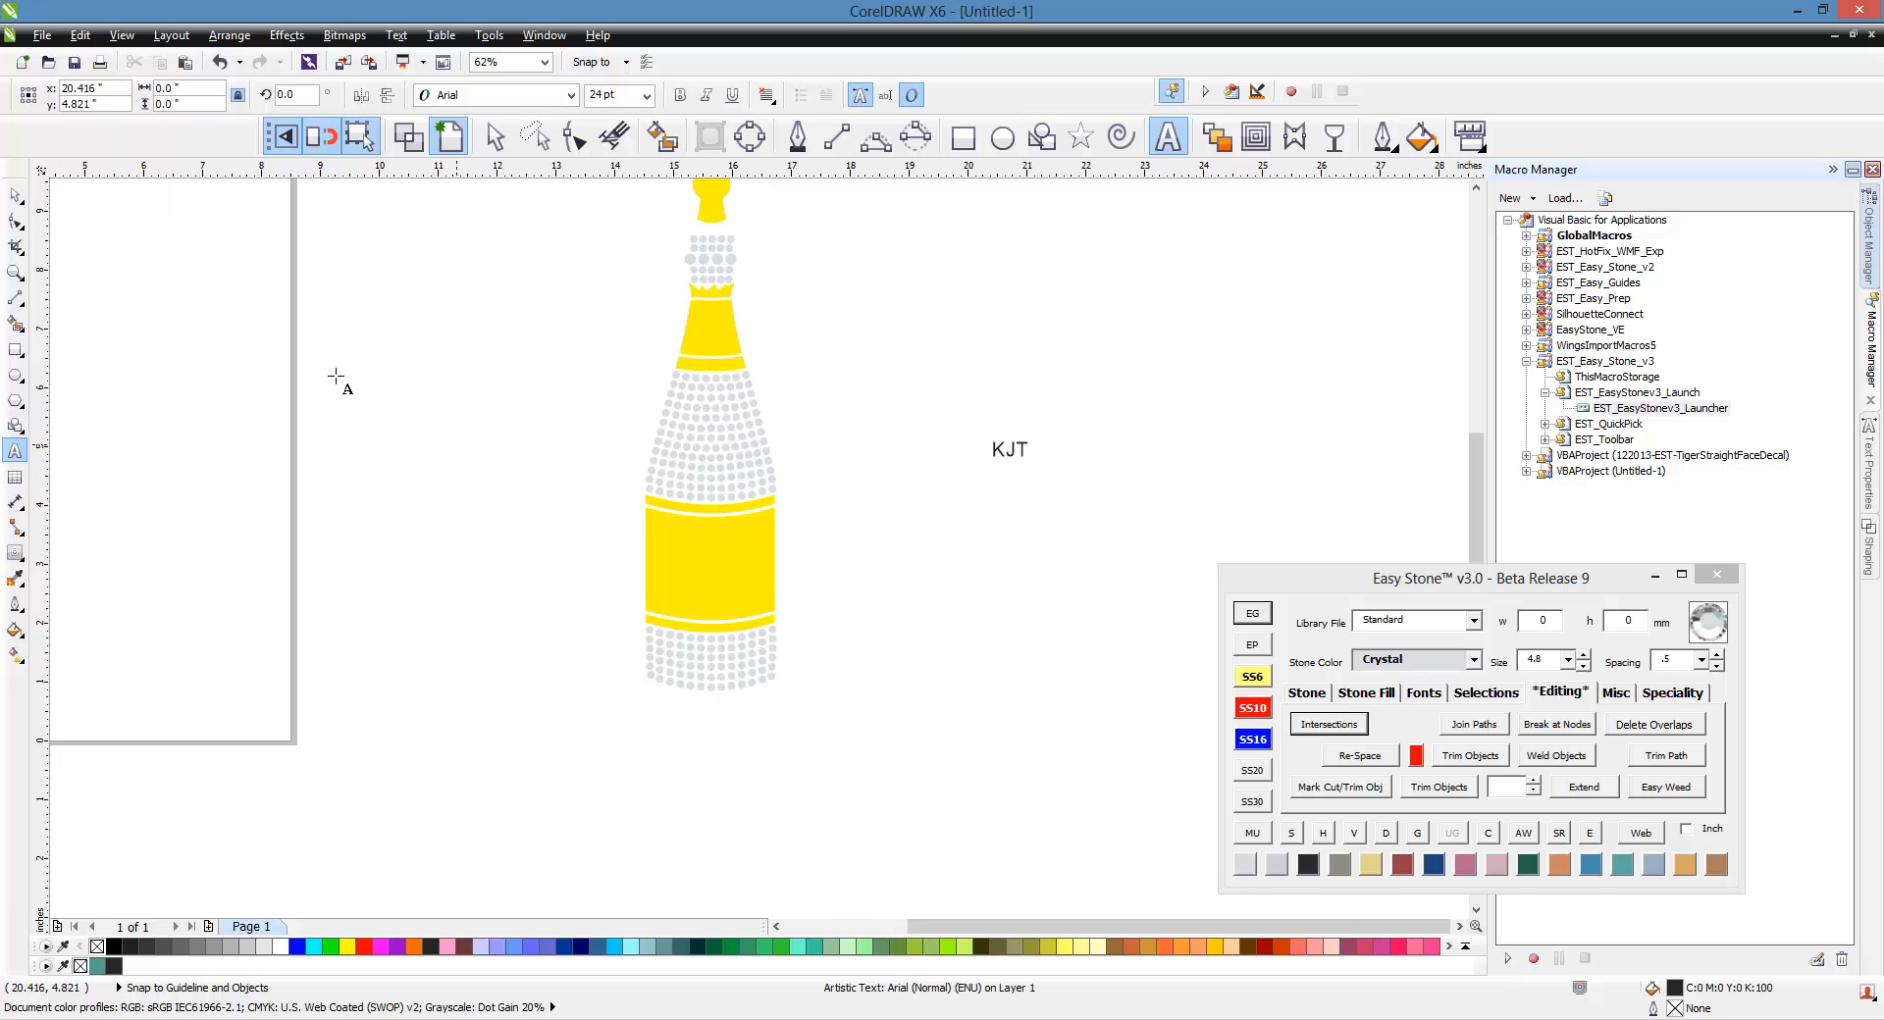
key(ctrl+space)
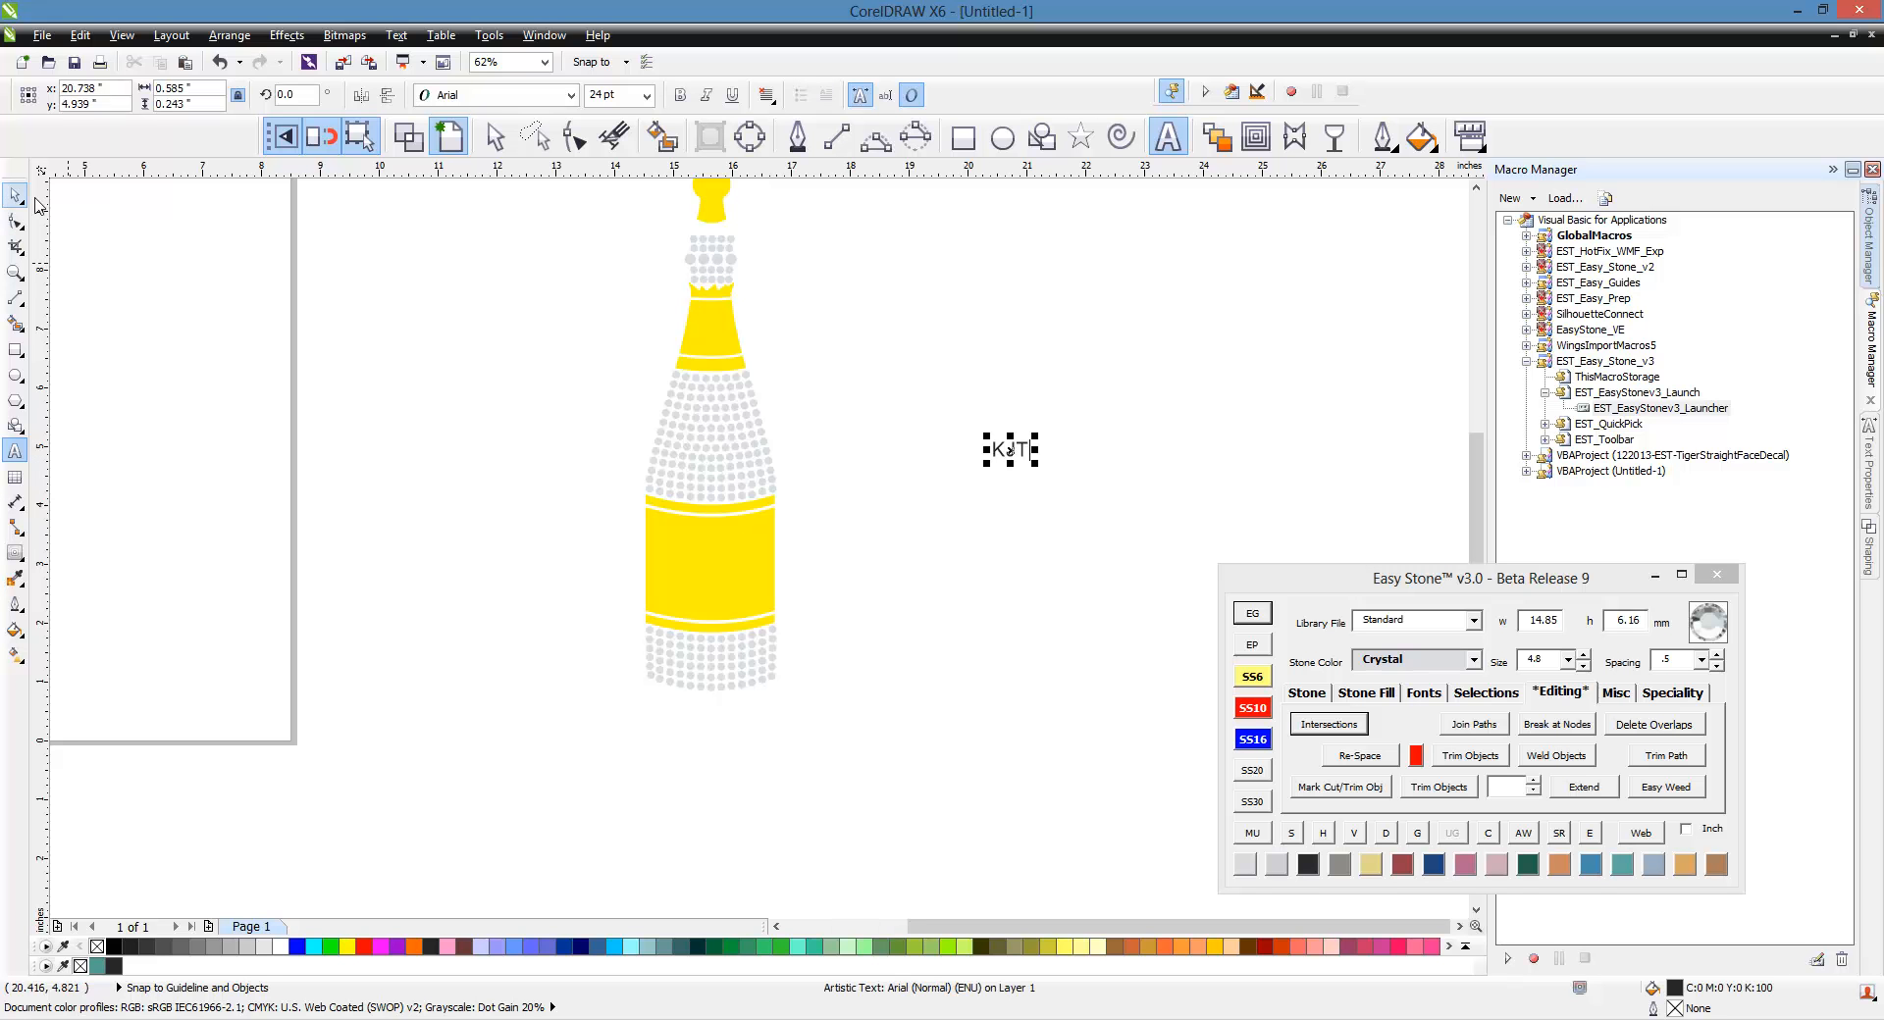
Step: Place two copies of the KJT text below the original in a vertical column
scroll(1027, 457, up, 2)
drag(998, 454, 988, 706)
click(1111, 475)
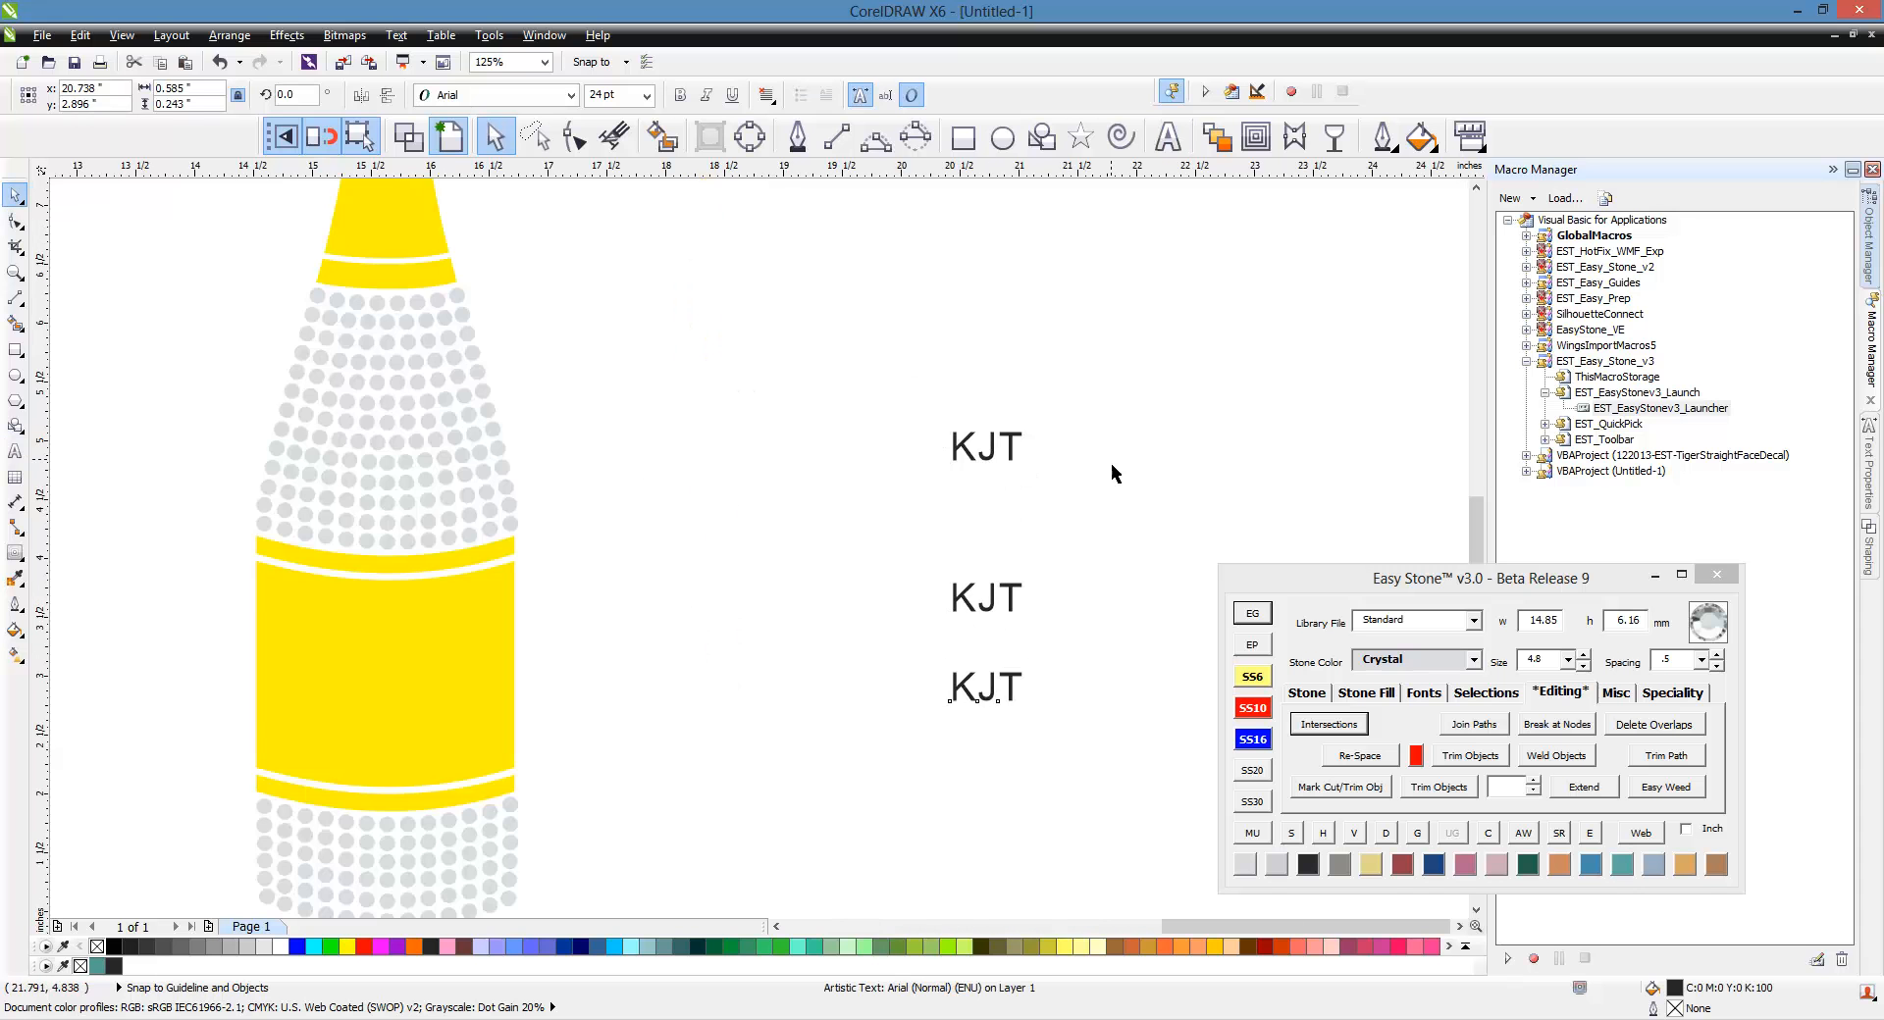
scroll(1003, 469, up, 2)
scroll(1002, 469, down, 2)
Step: Find "Mono" fonts in the Easy Stone Font Manager and apply Monogram kk sc to all three KJT texts
drag(736, 353, 1015, 737)
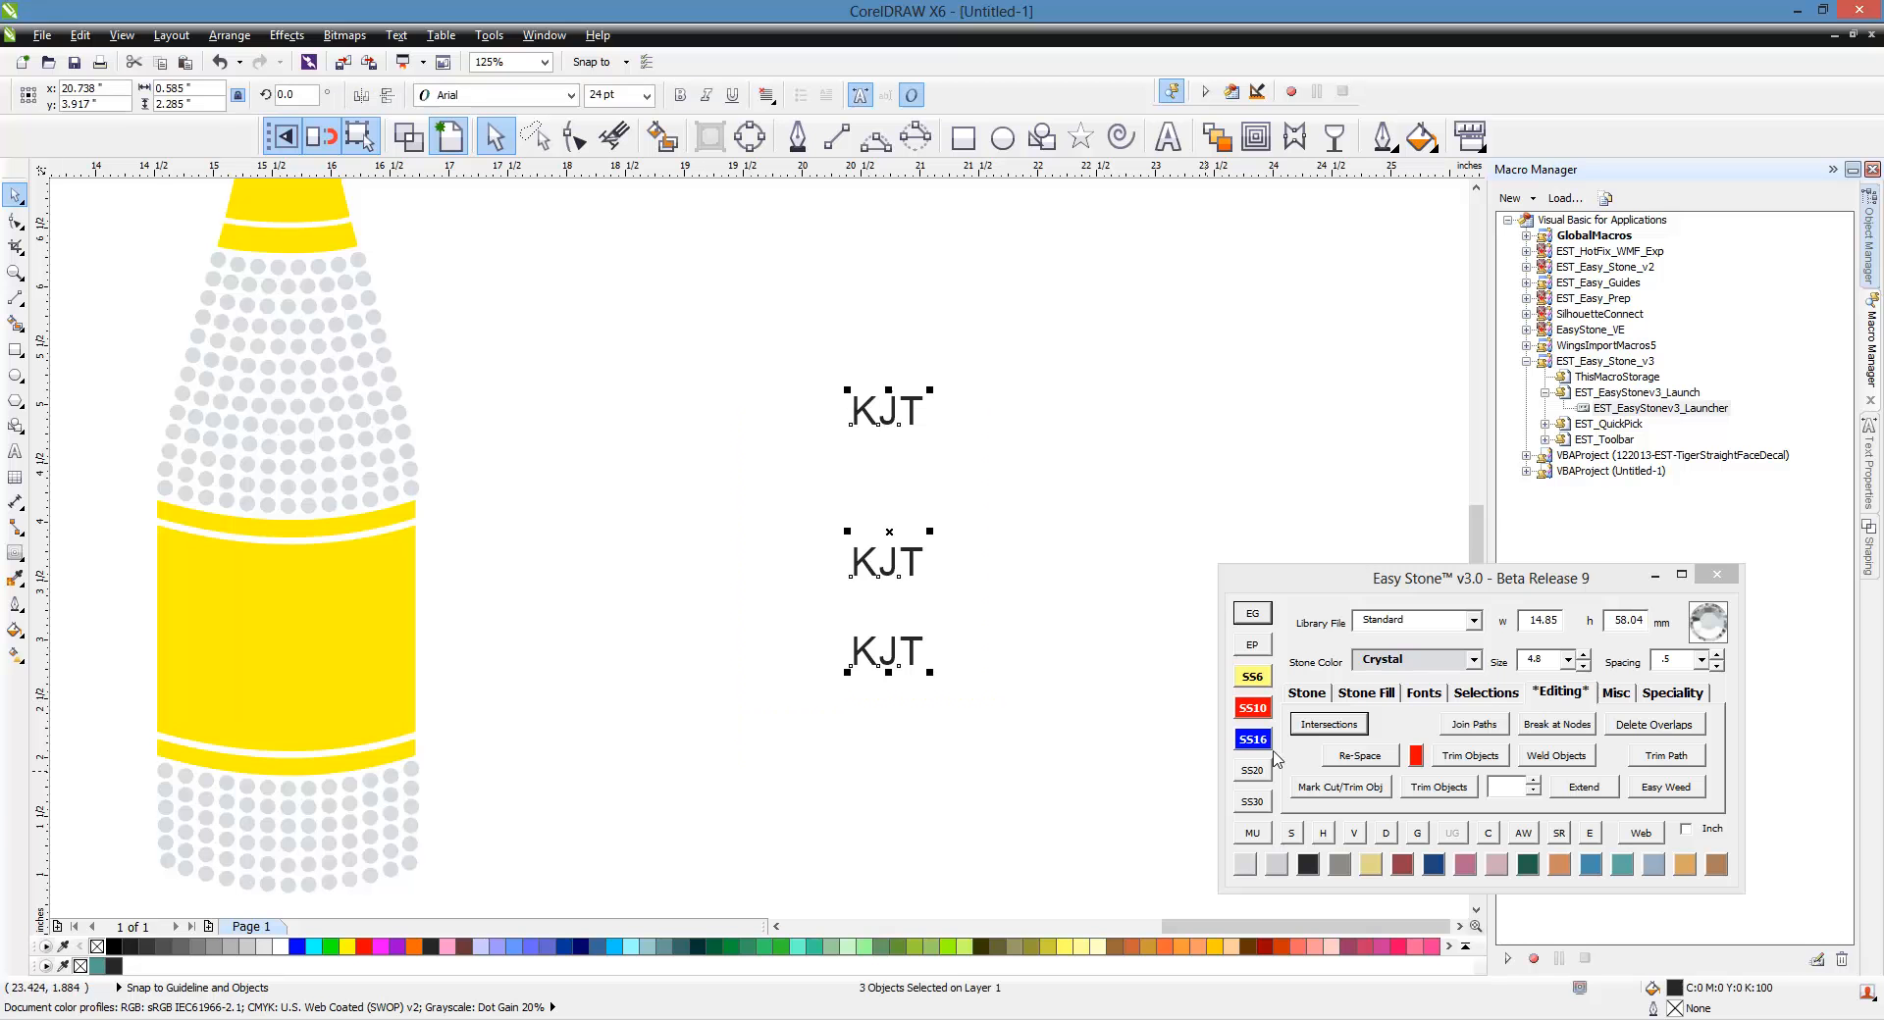
click(1425, 693)
click(1418, 725)
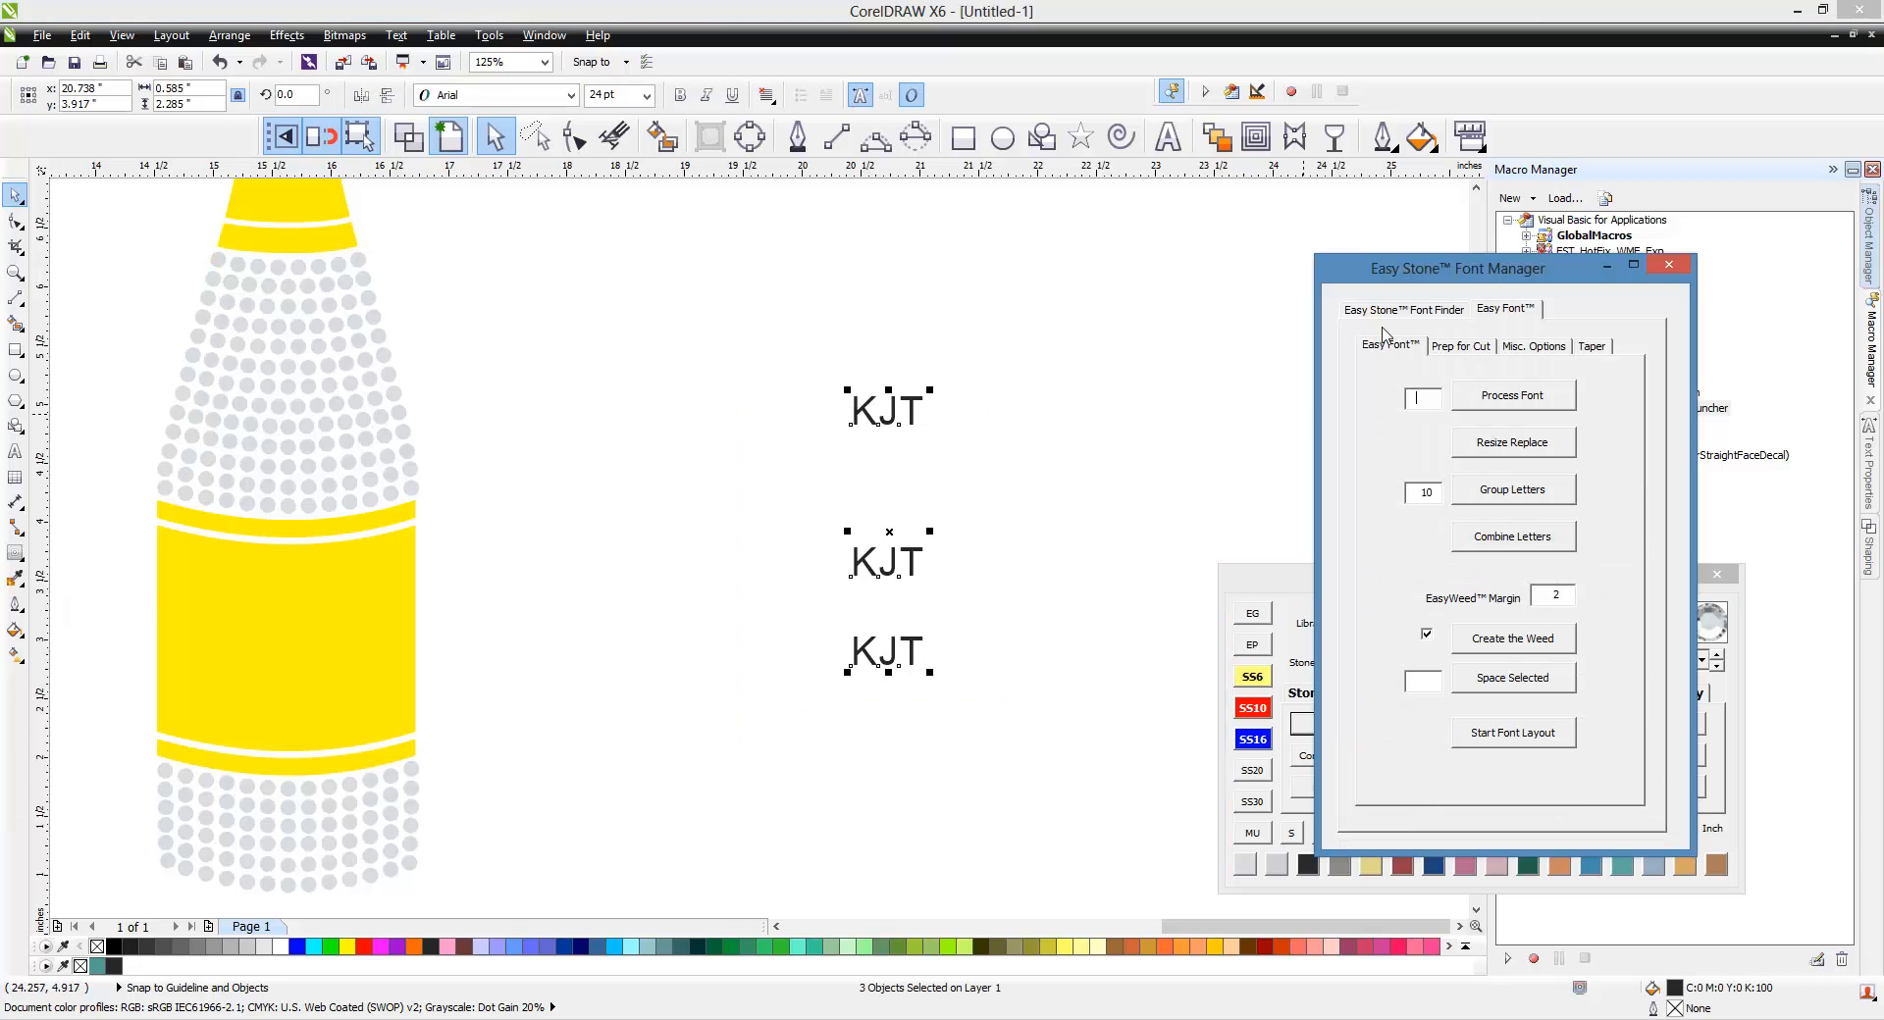
click(1536, 353)
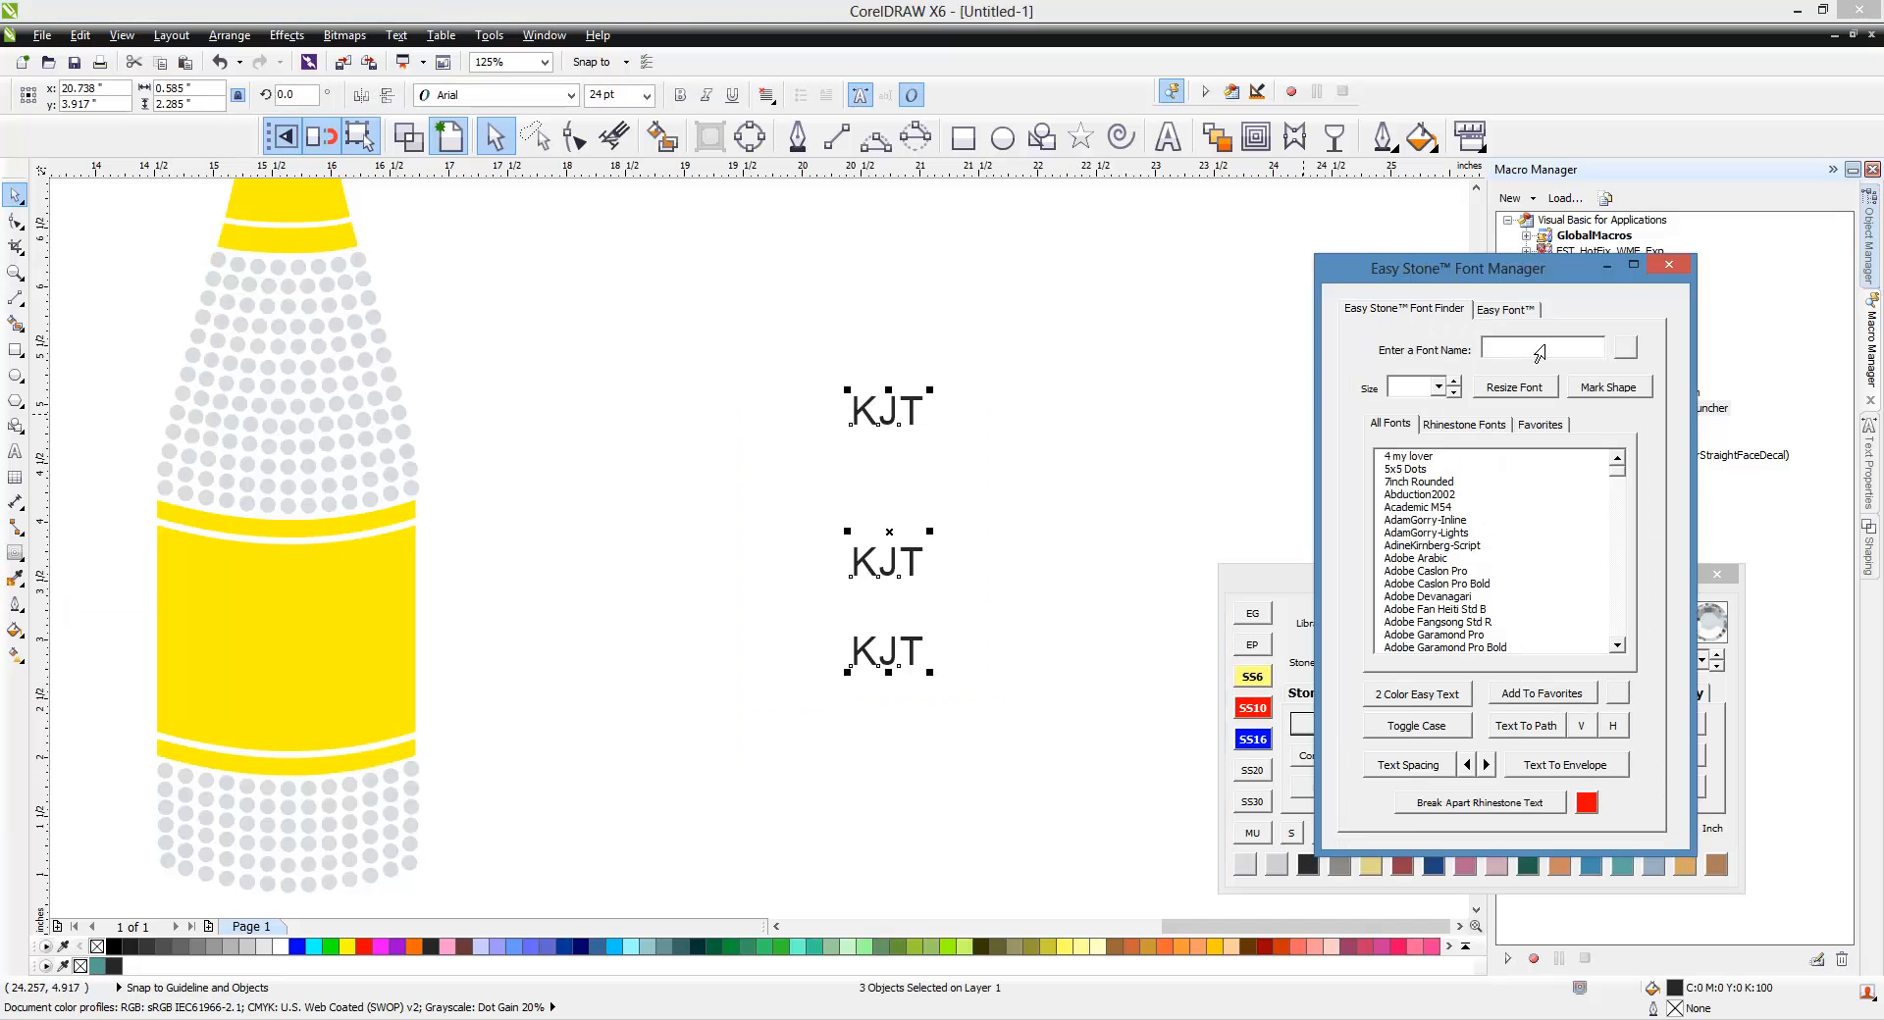
text(Mono)
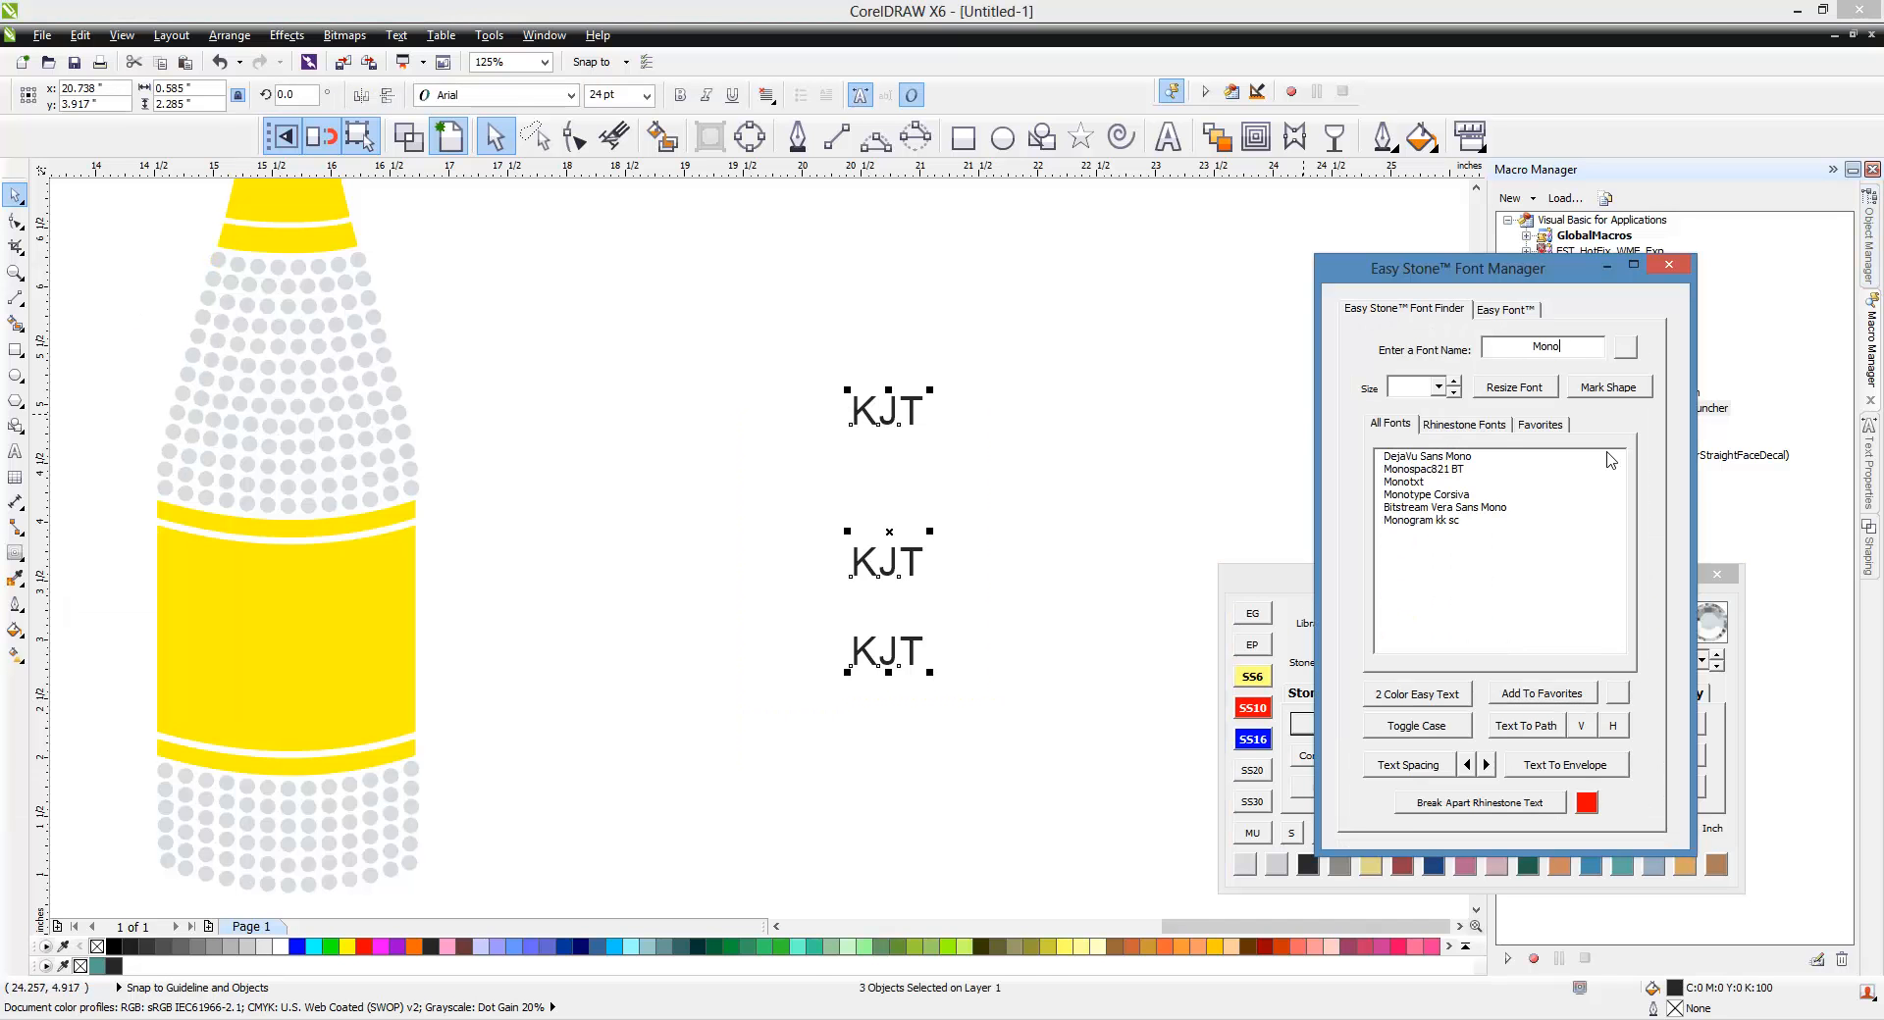
click(1448, 521)
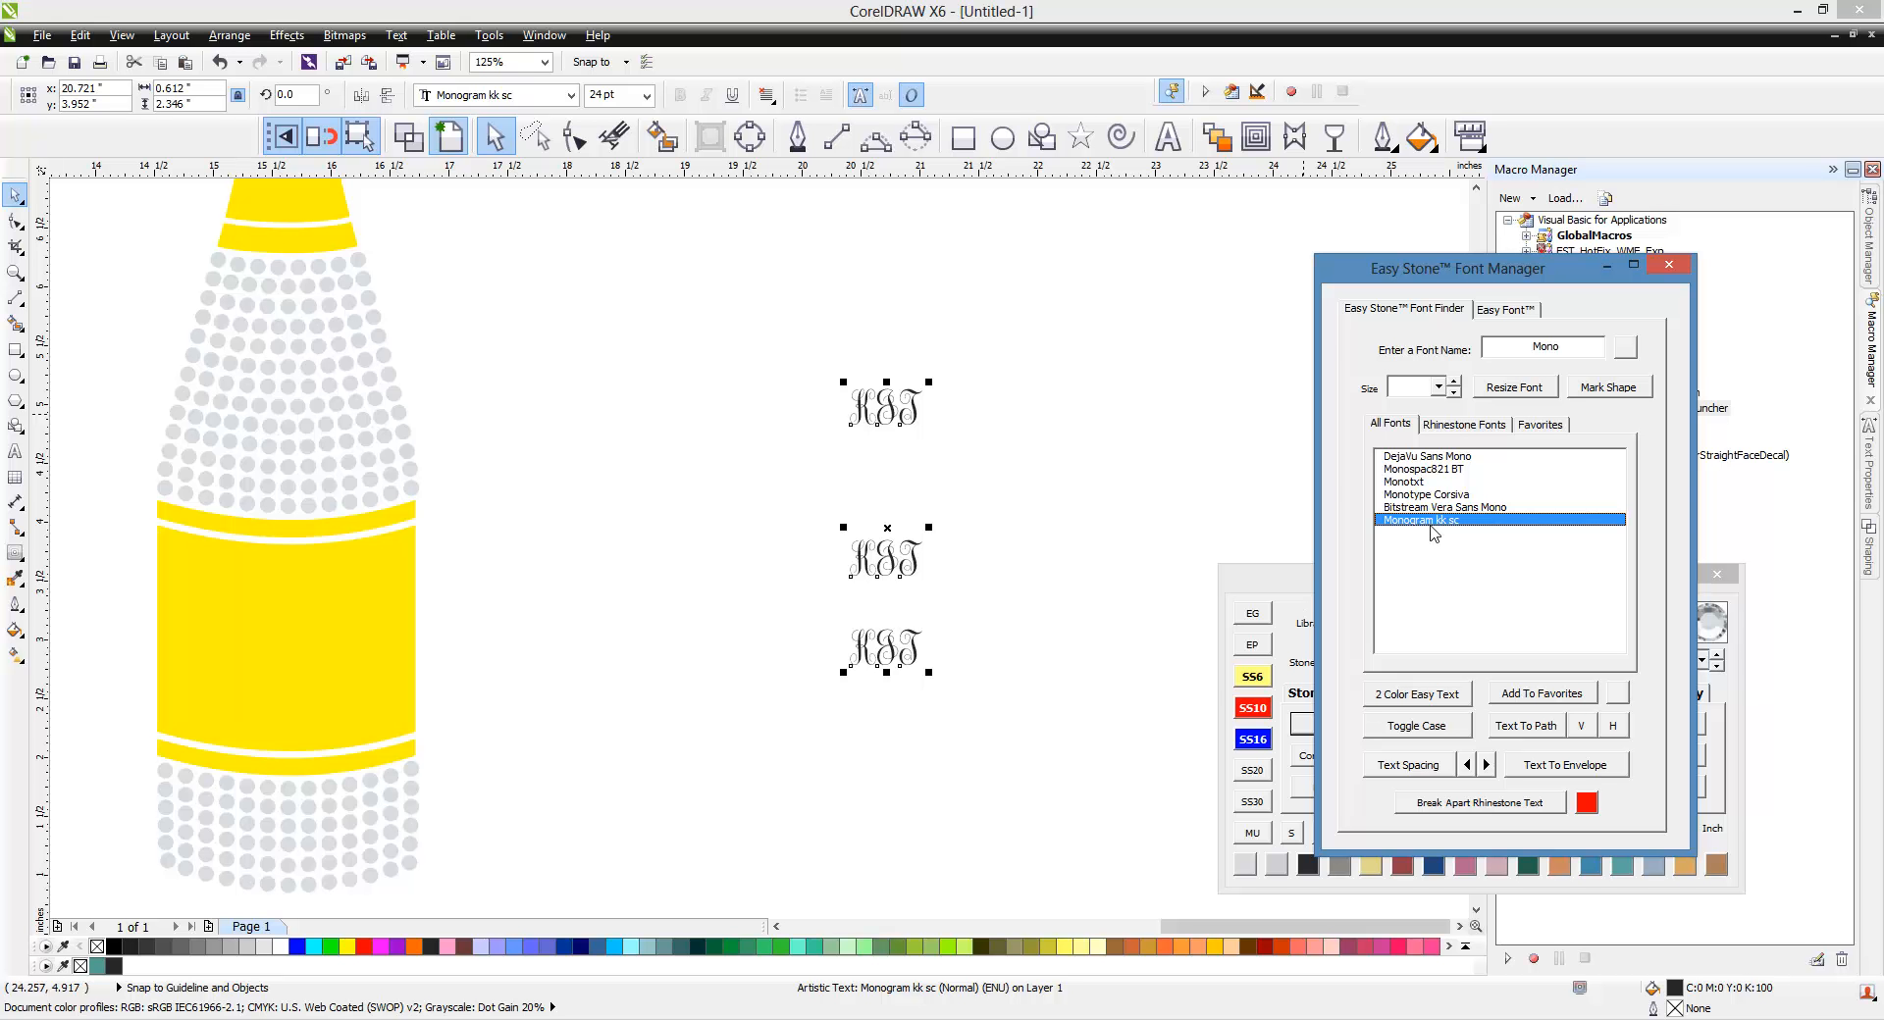
Step: Replace the uppermost KJT text with the single letter "J"
click(892, 483)
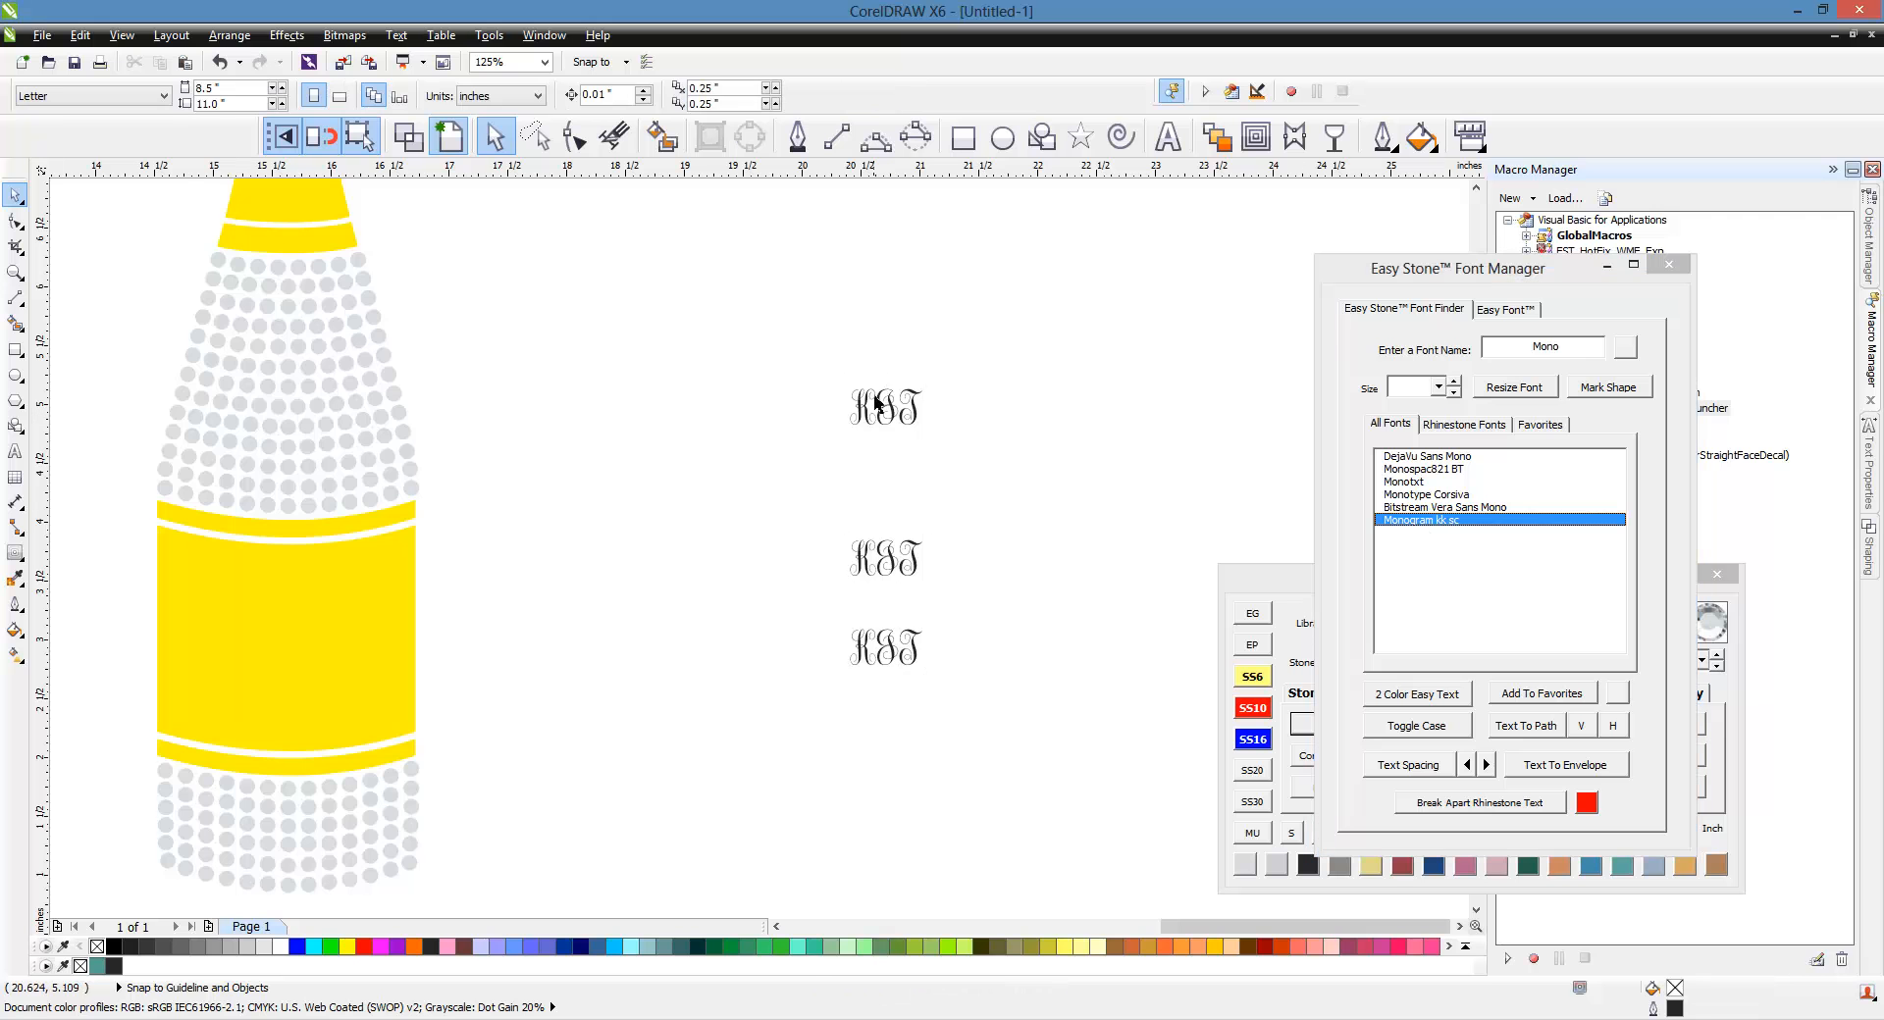
scroll(862, 398, up, 1)
double_click(931, 435)
key(ctrl+a)
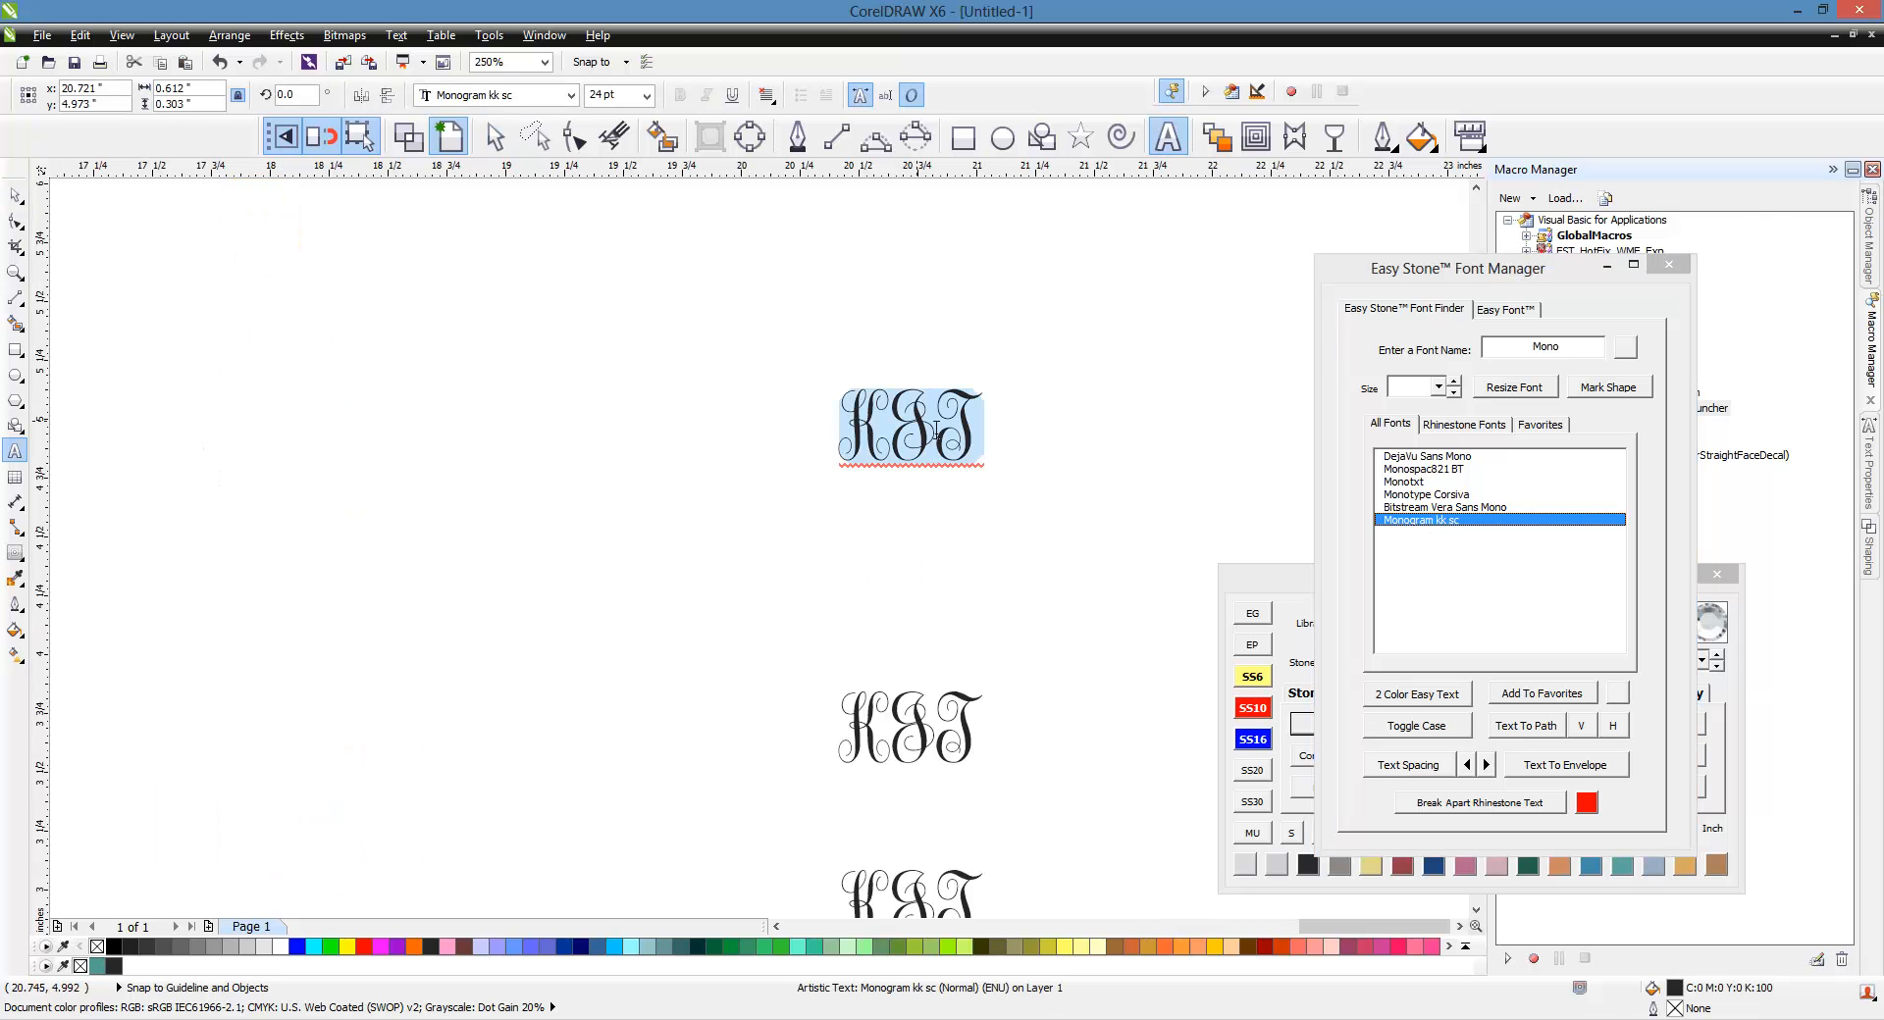
text(J)
key(ctrl+space)
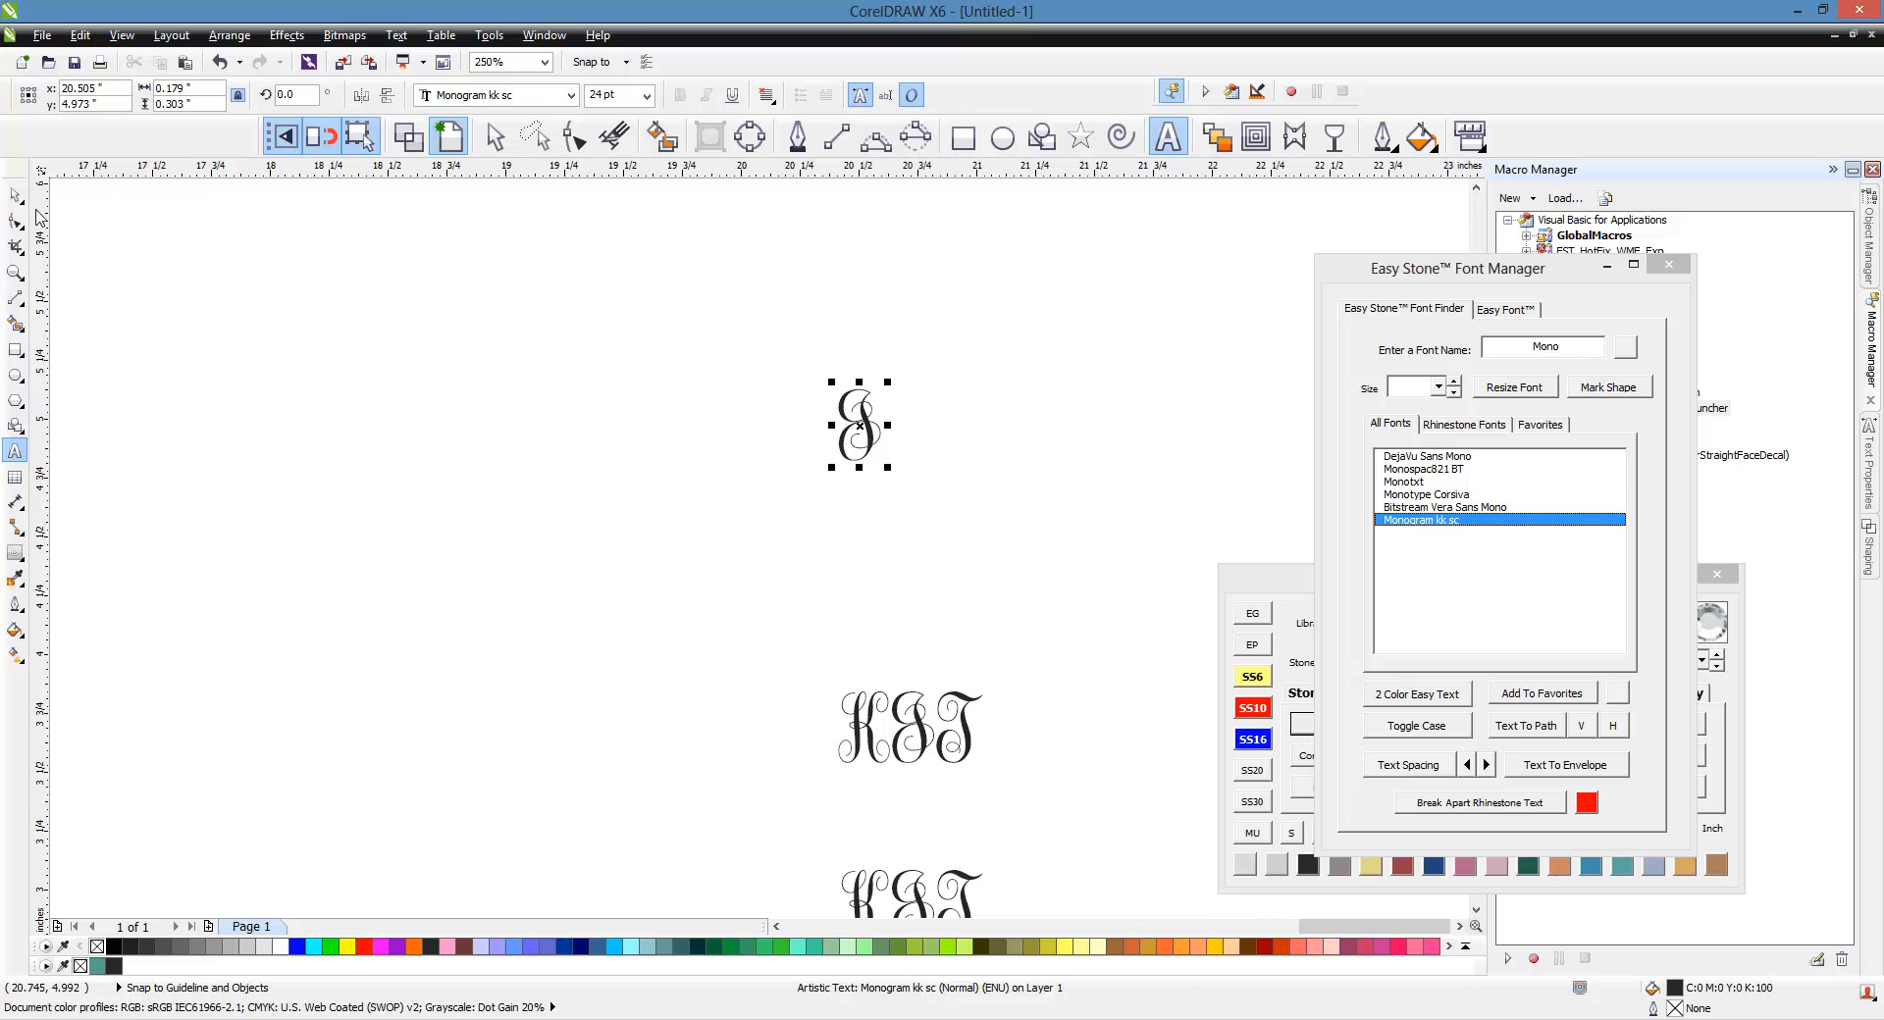
Step: Remove the J and T from the middle text, leaving only the letter "K"
double_click(891, 741)
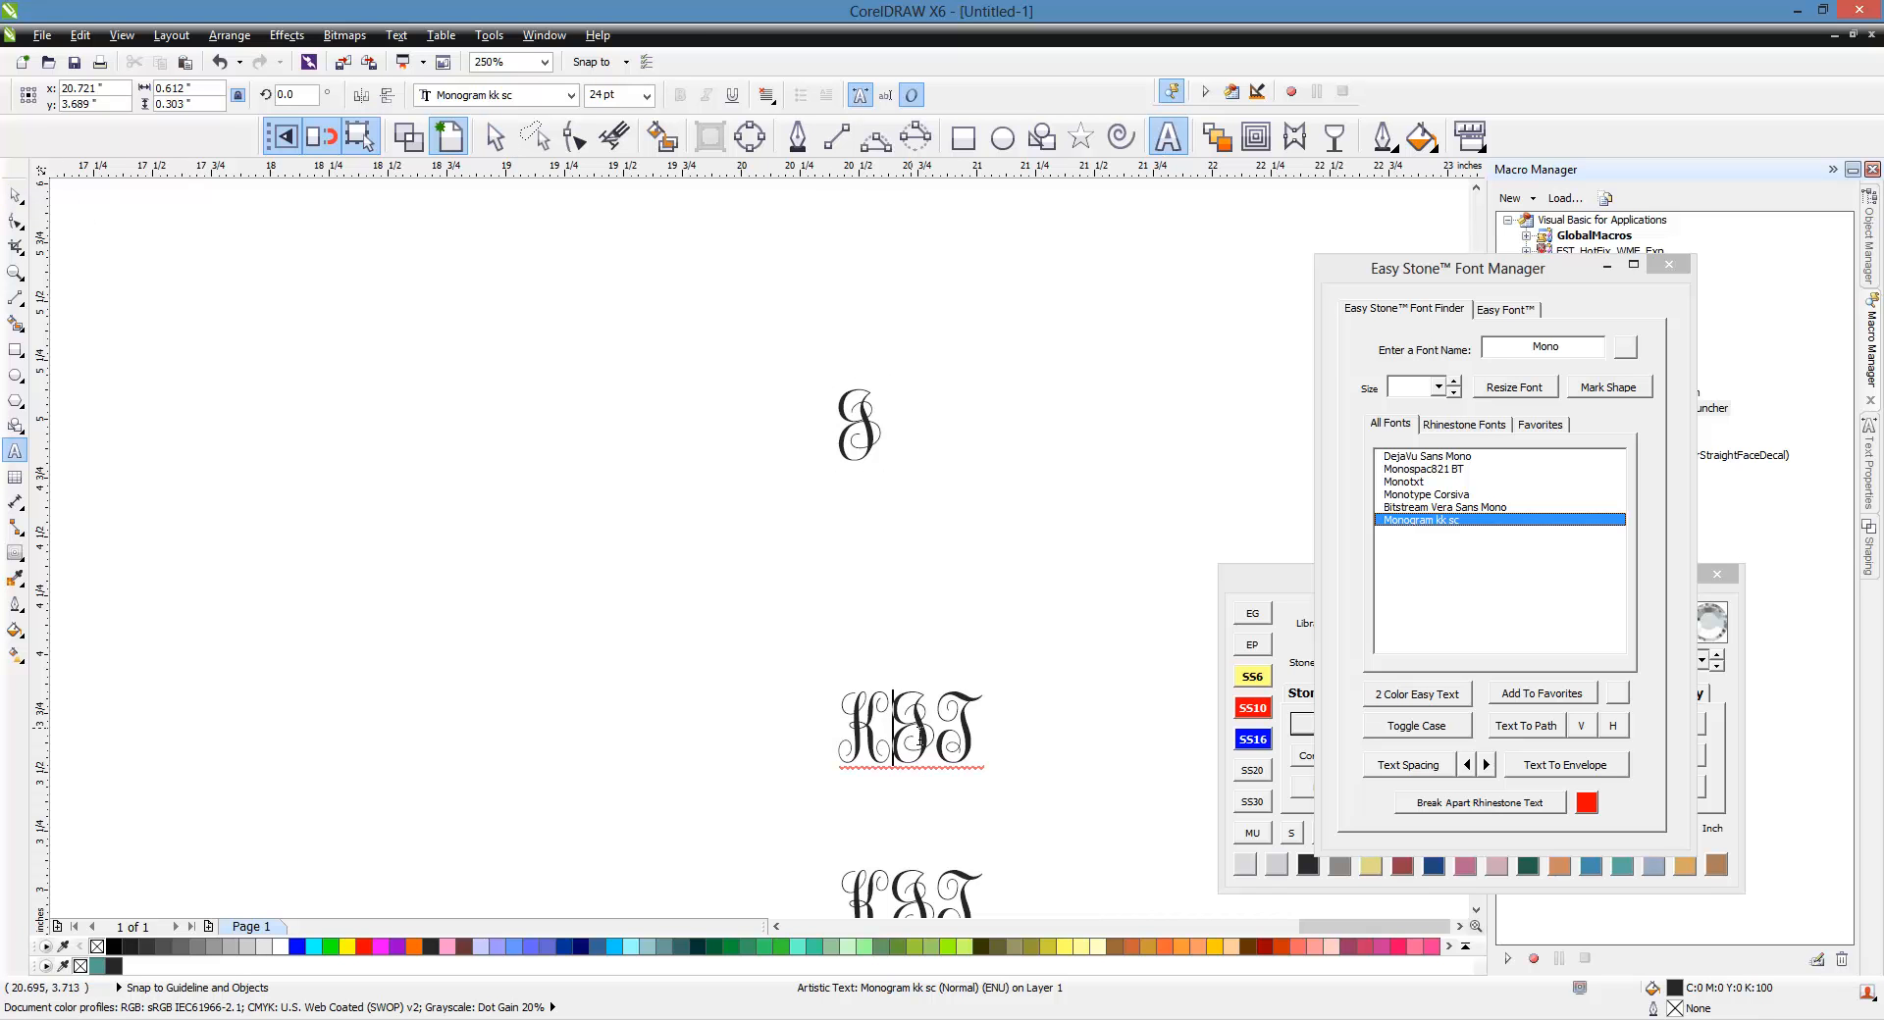
key(Delete)
key(Delete)
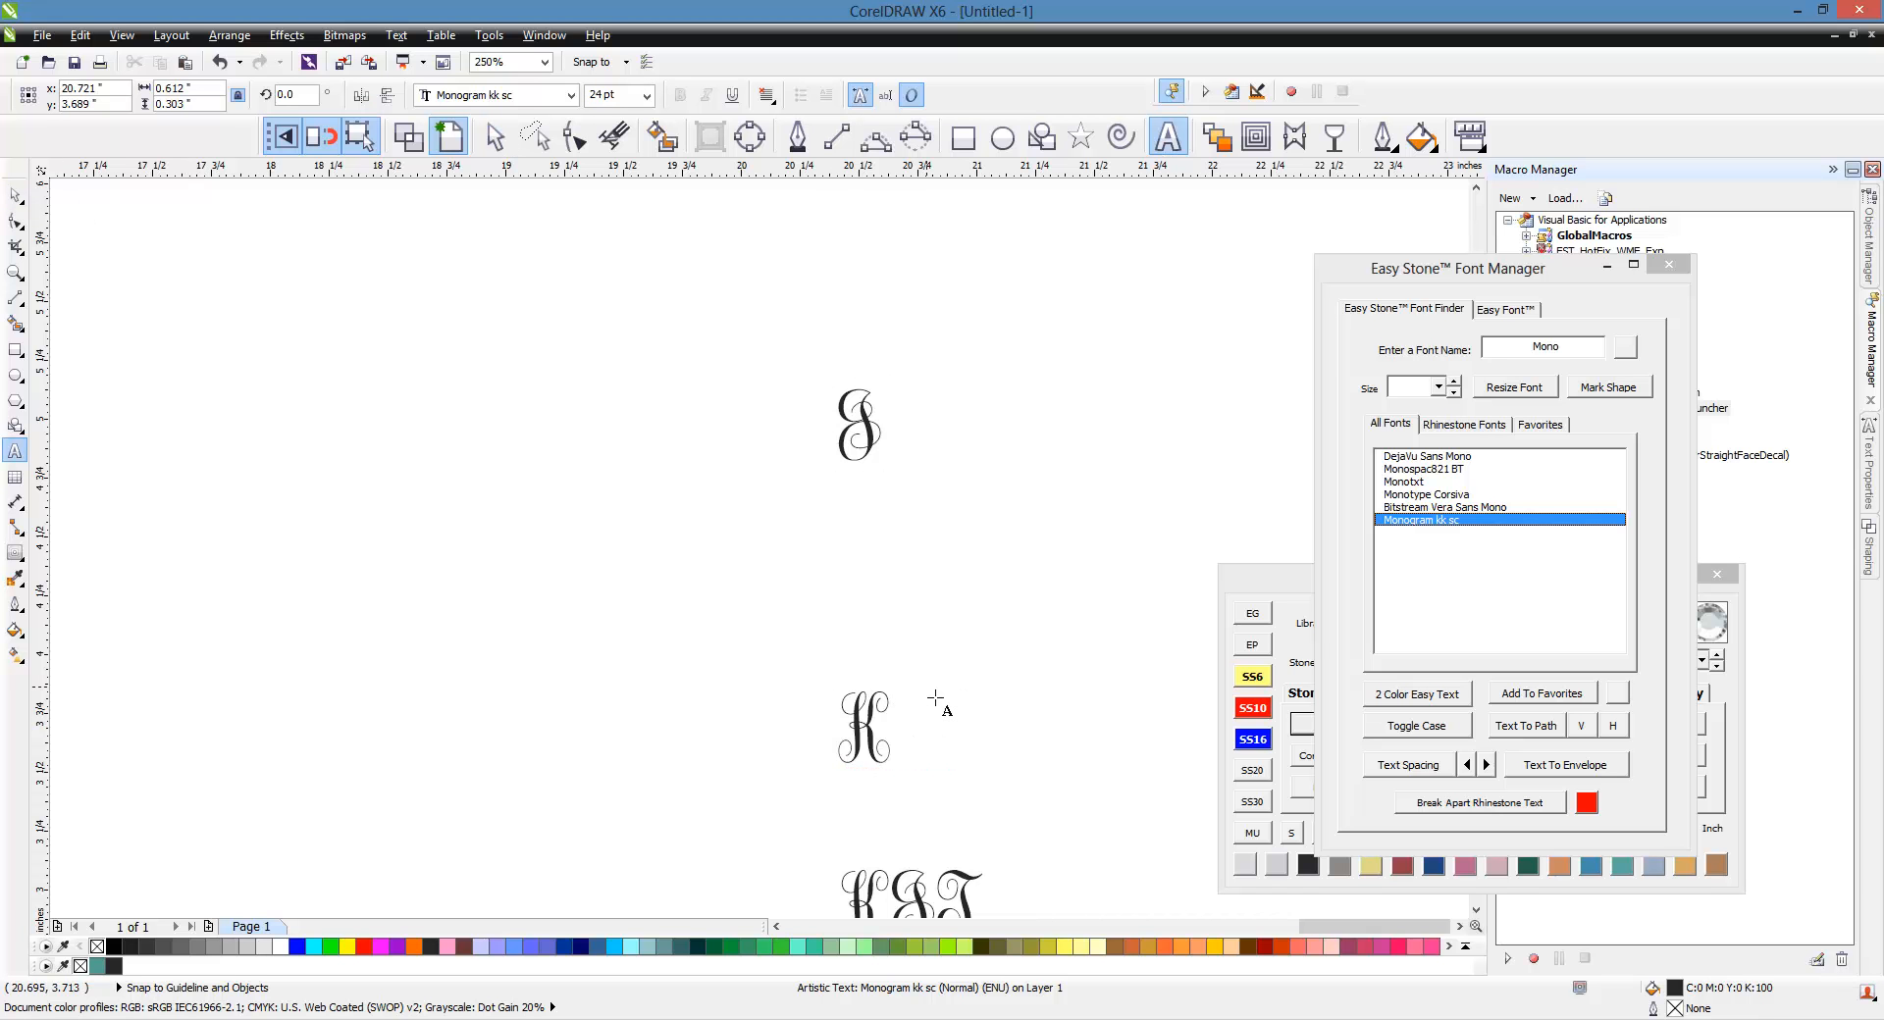
Step: Remove the K and J from the lowest text, leaving only the letter "T"
click(930, 894)
scroll(938, 900, down, 1)
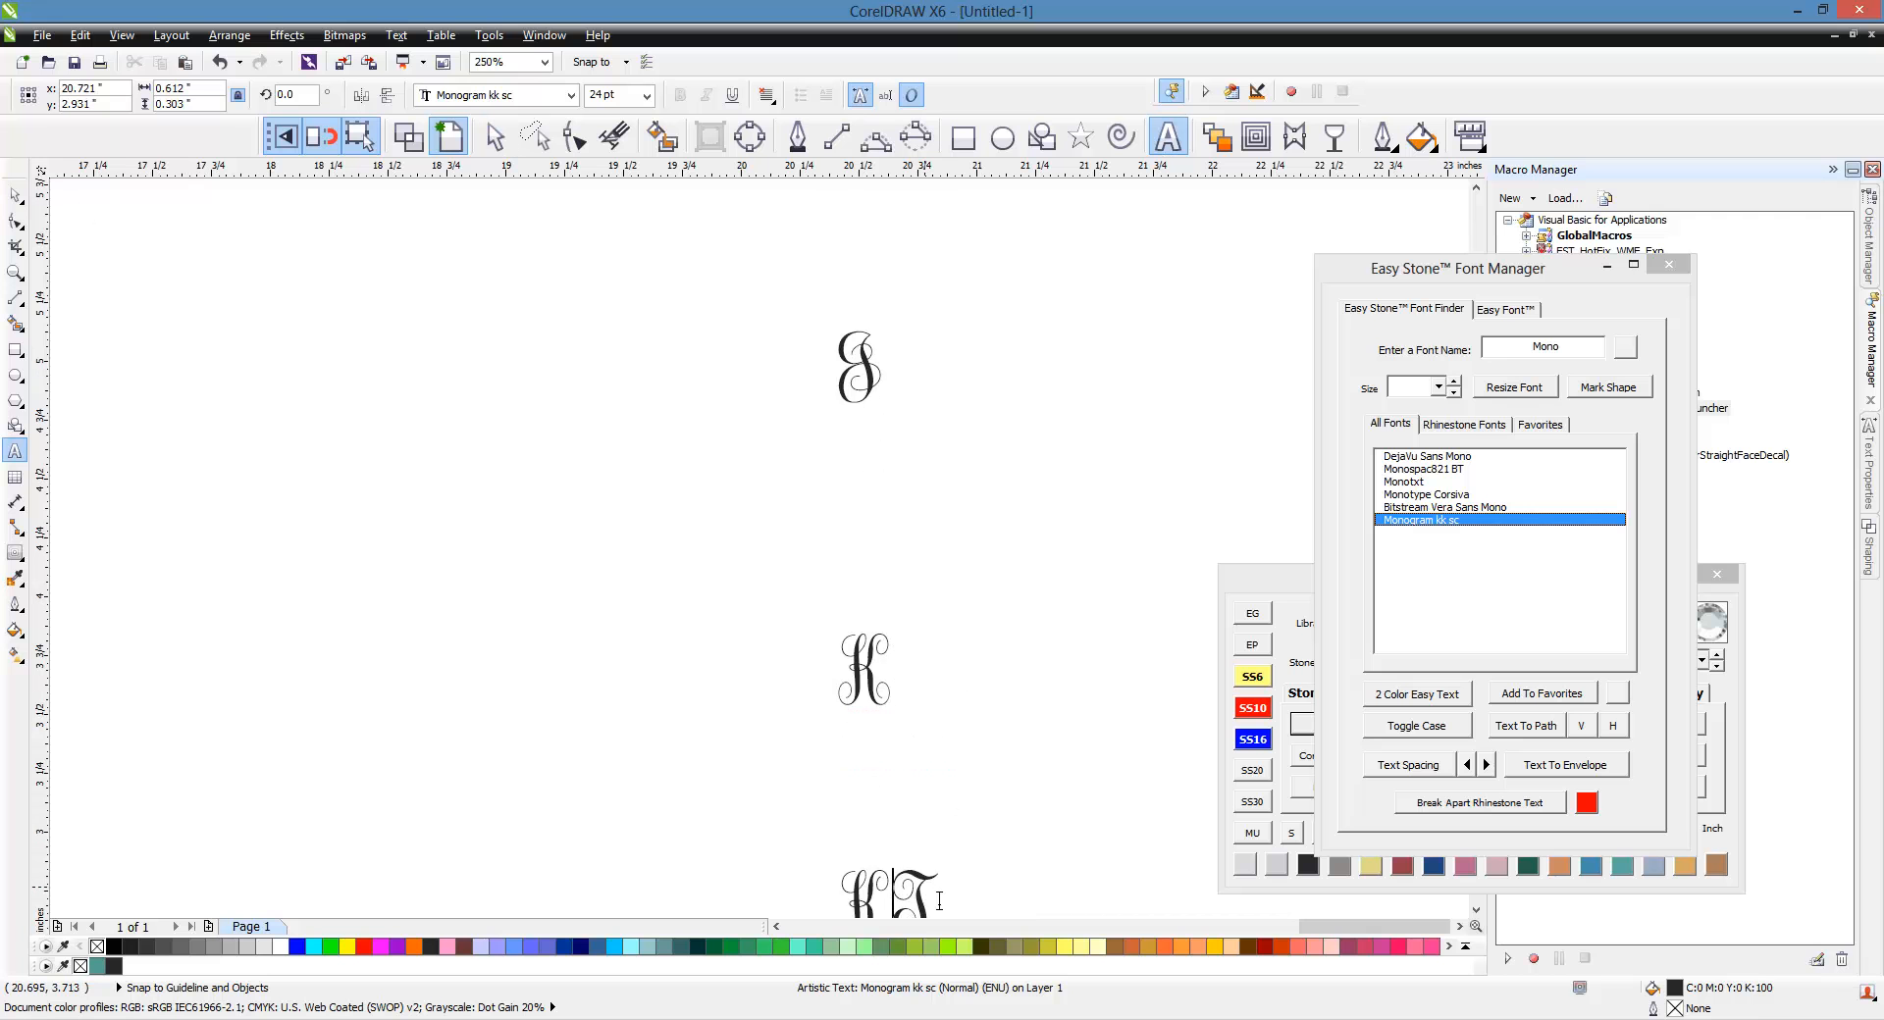
key(BackSpace)
key(BackSpace)
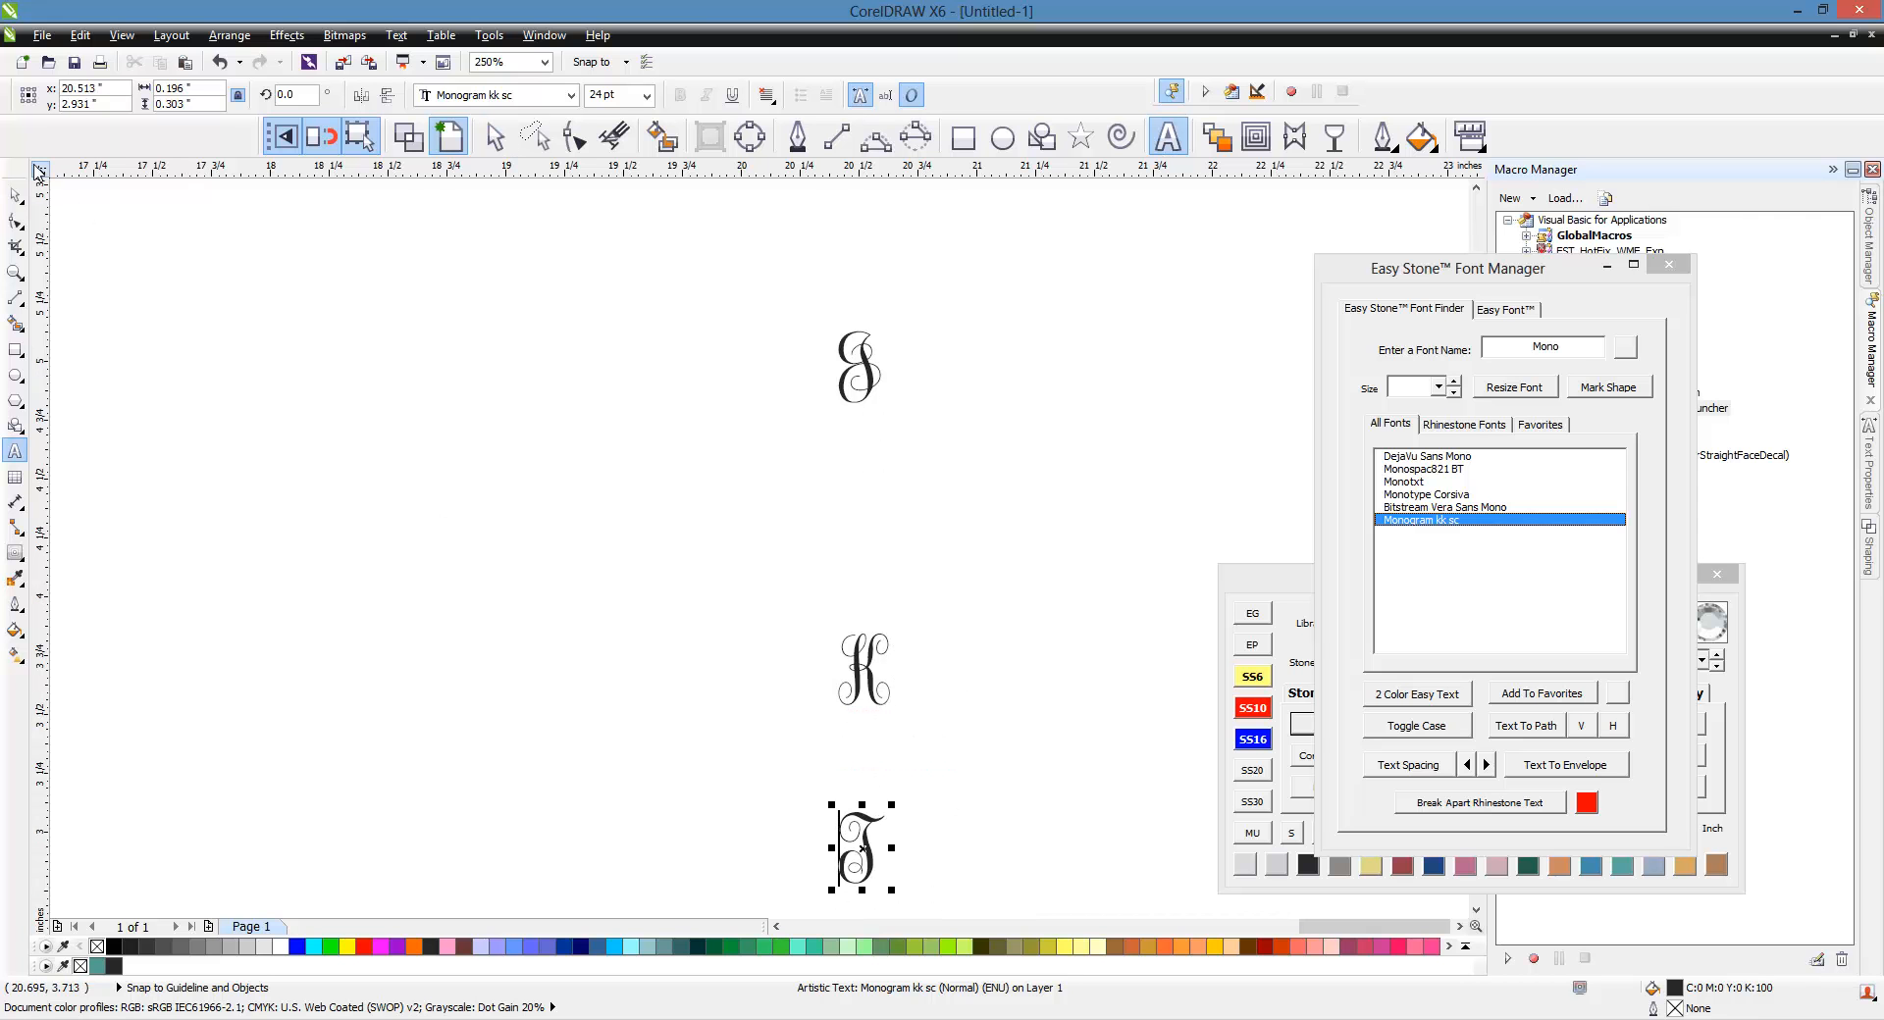
Step: Enlarge the J proportionally to about 0.65 inch high
click(14, 195)
click(588, 345)
click(846, 403)
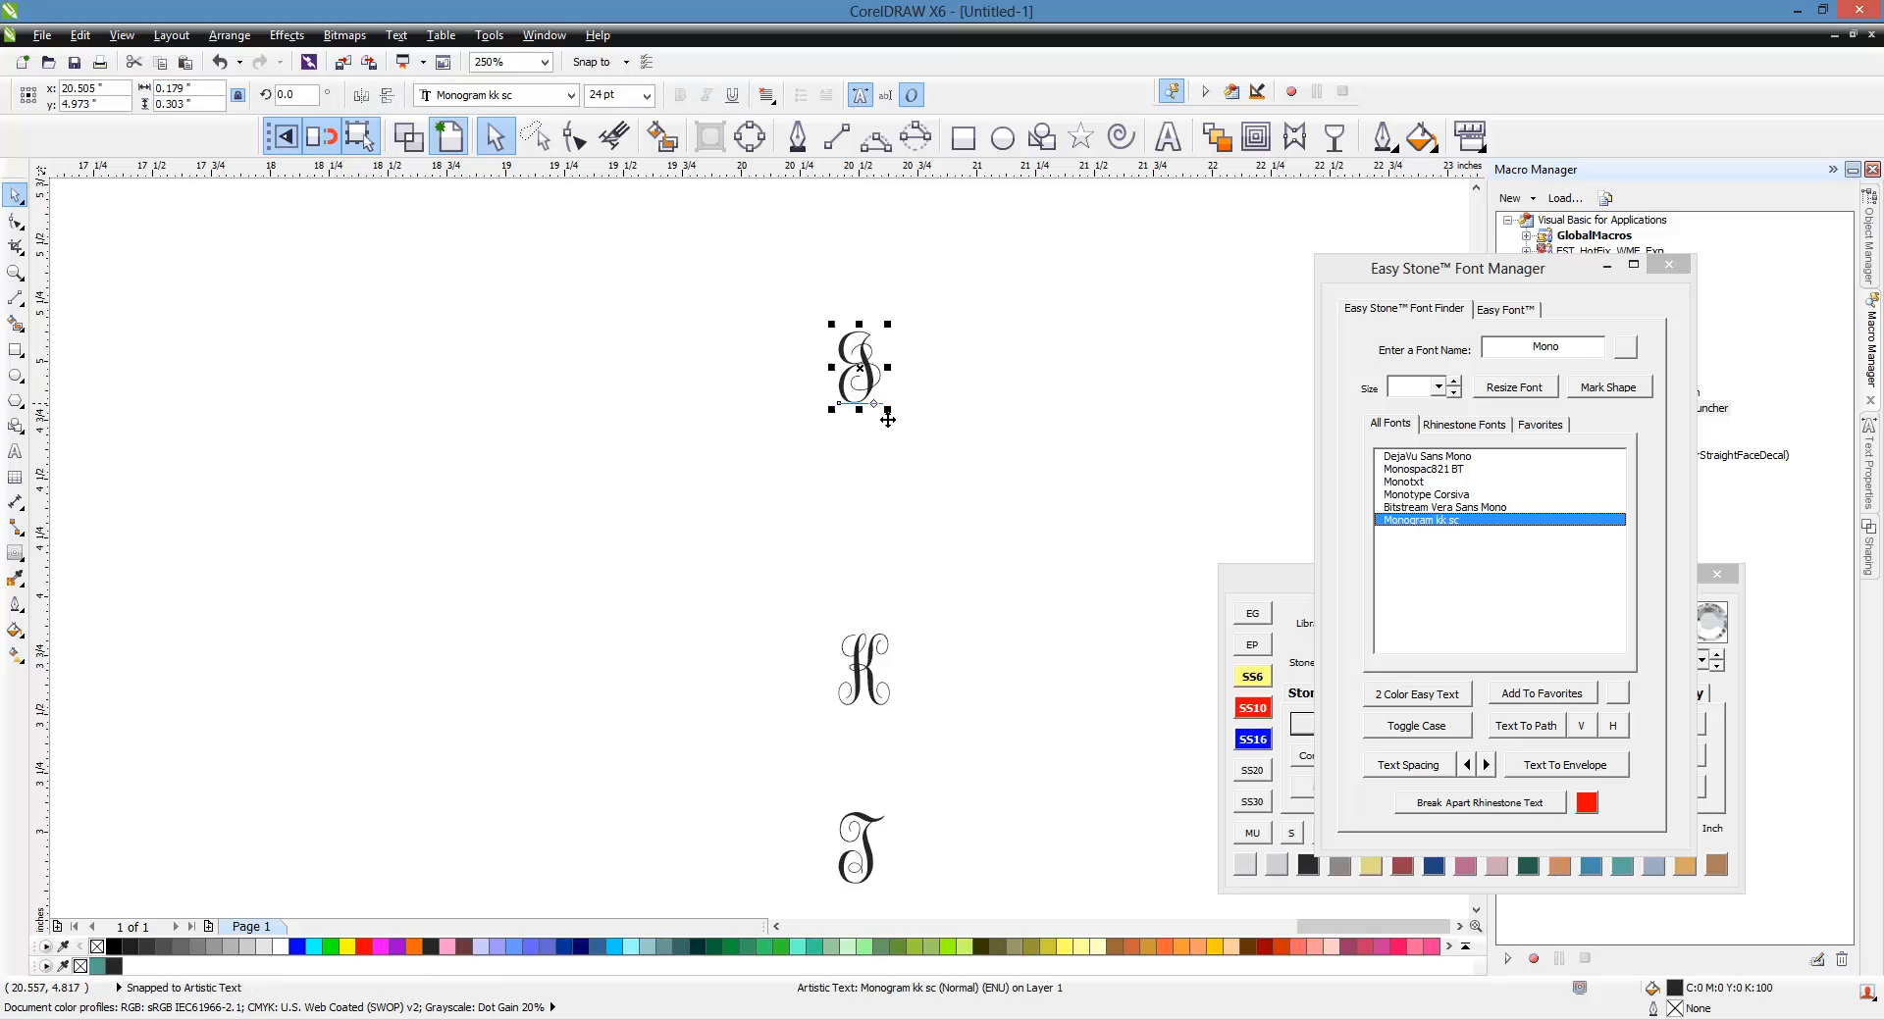
drag(888, 413, 944, 520)
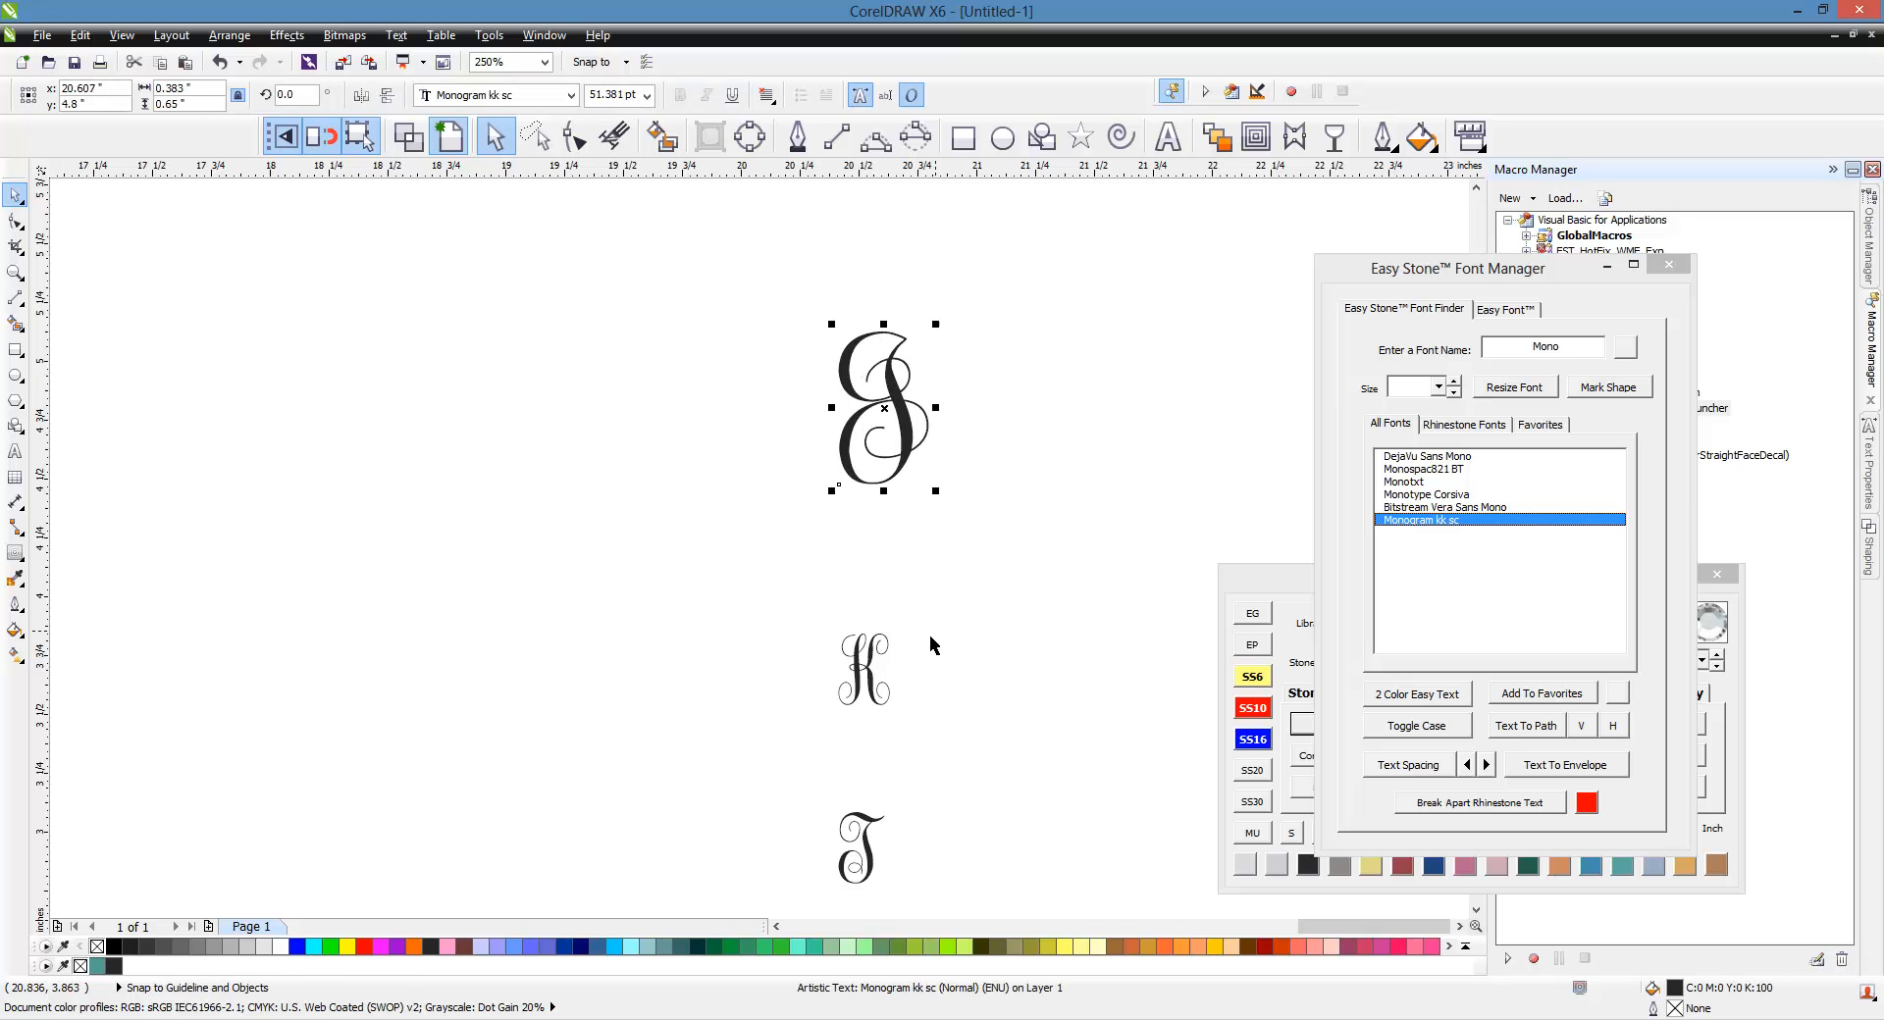
Step: Move the K and T together so the K sits against the left side of the J
click(860, 671)
drag(988, 584, 793, 889)
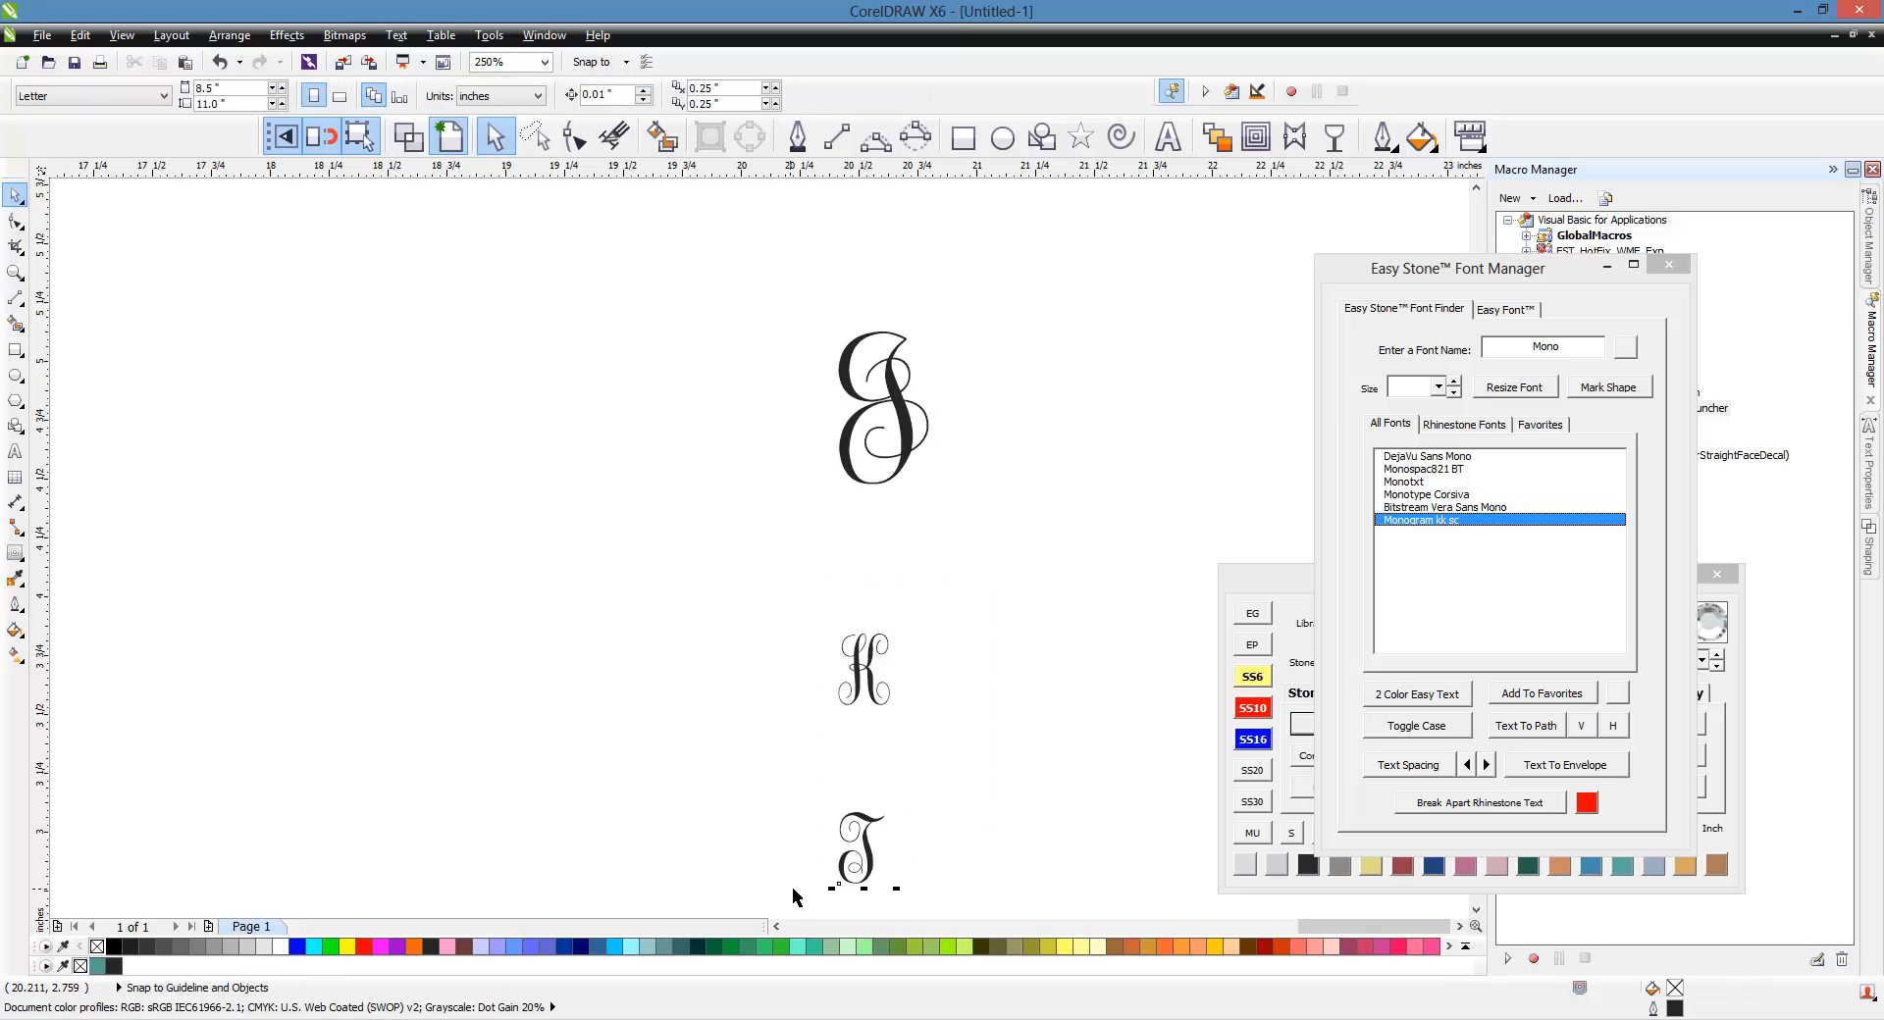
drag(863, 631, 809, 373)
click(949, 788)
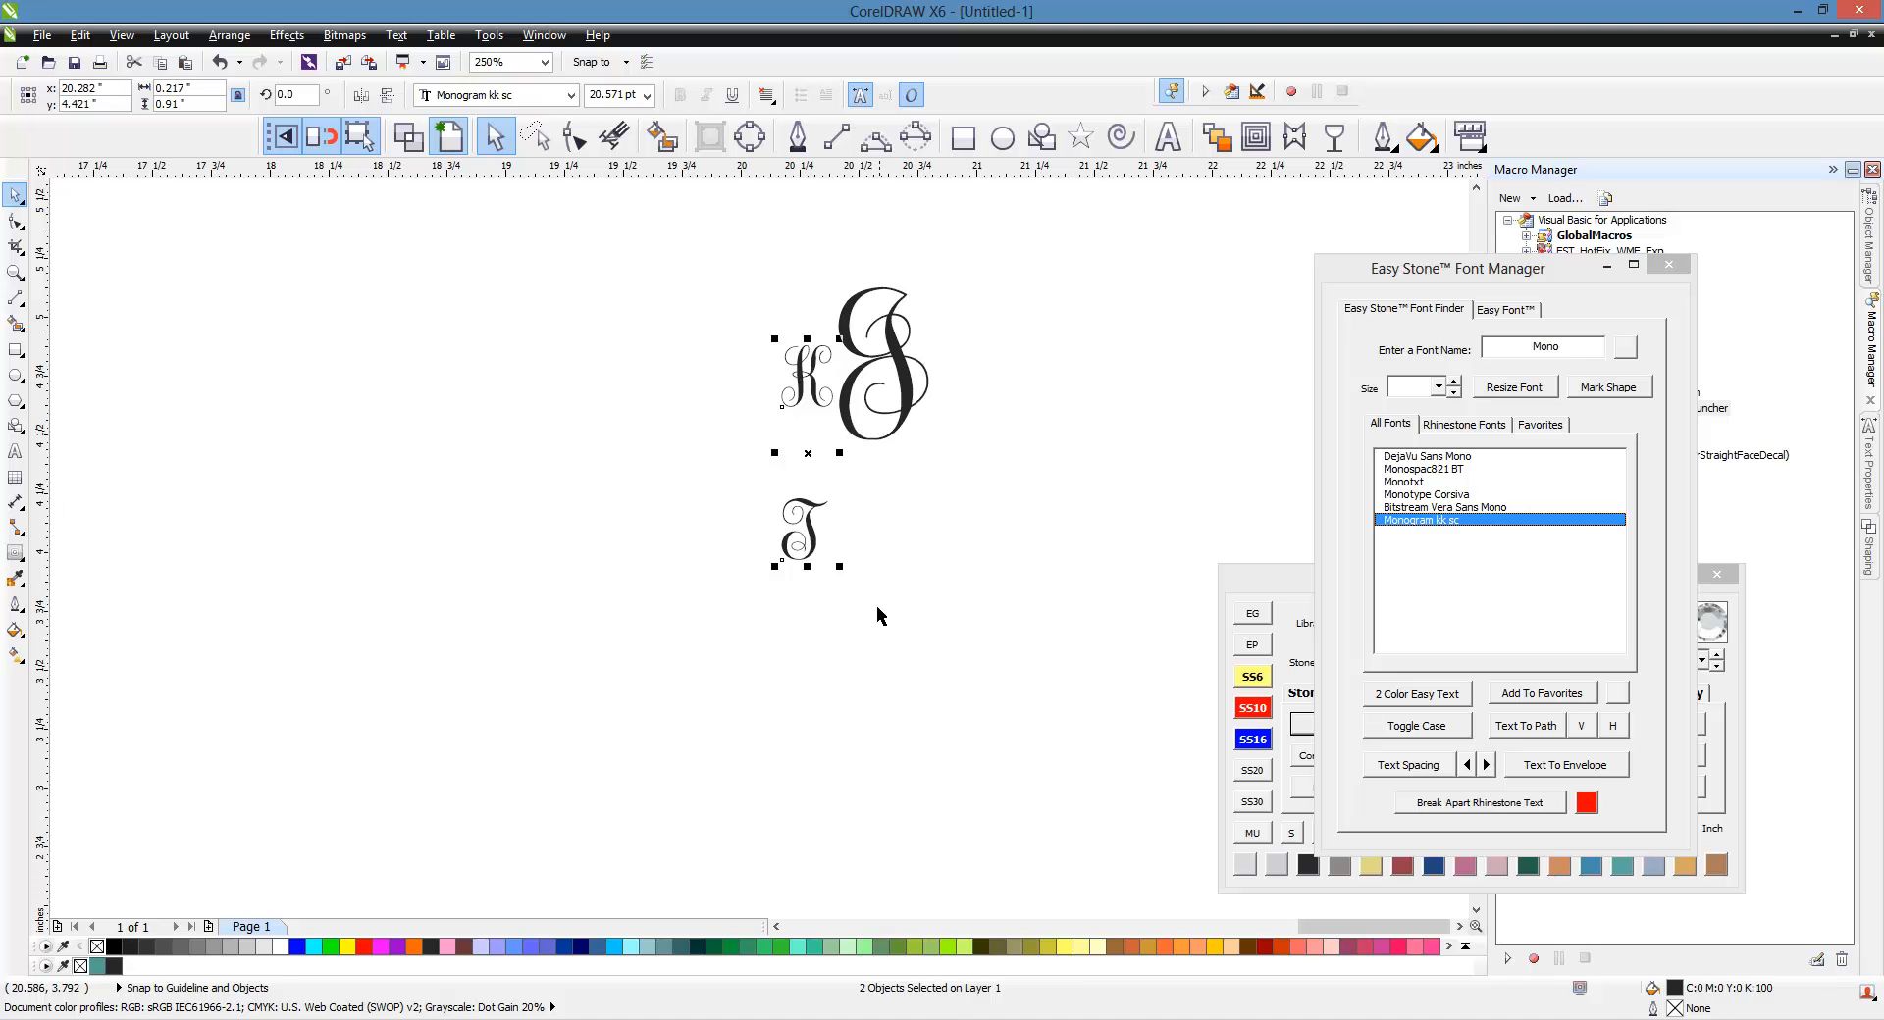
Step: Enlarge the K and T together to about 40 pt and shift them so the K's curls just overlap the J's left edge
drag(840, 566, 908, 718)
scroll(839, 385, up, 1)
scroll(695, 424, down, 1)
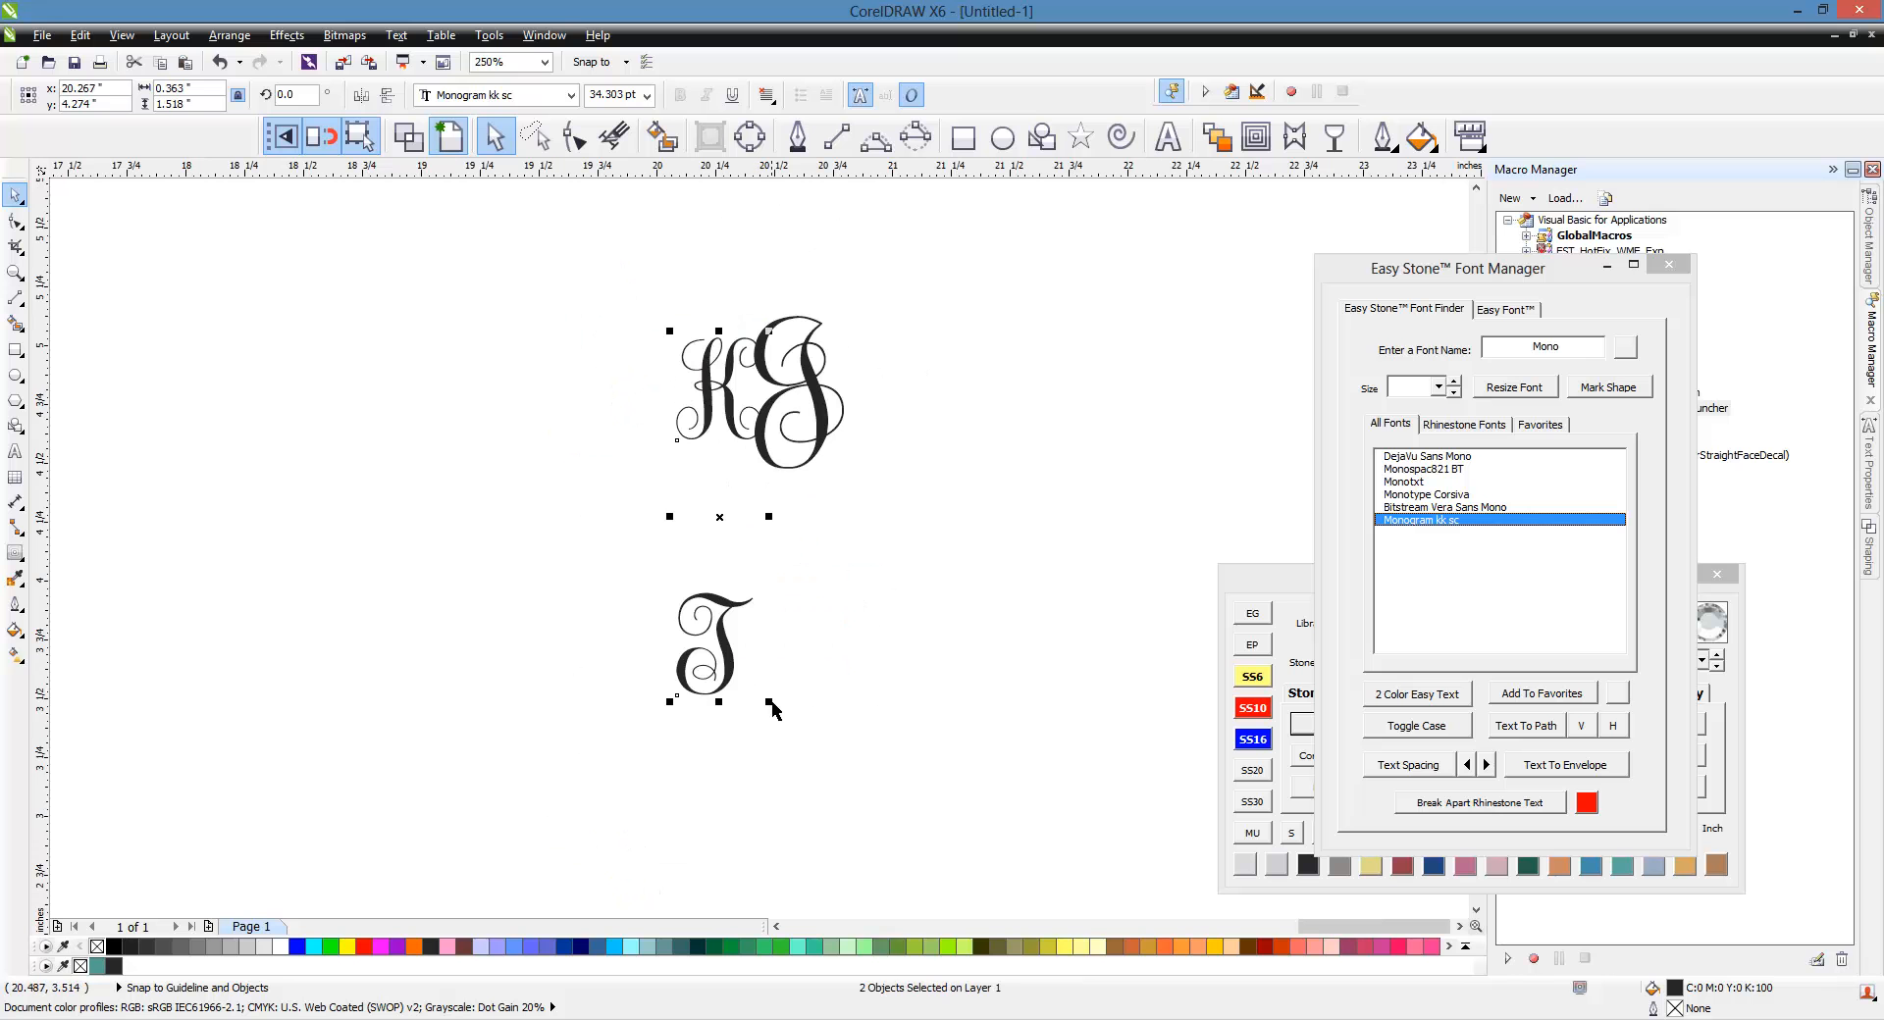
drag(770, 704, 824, 770)
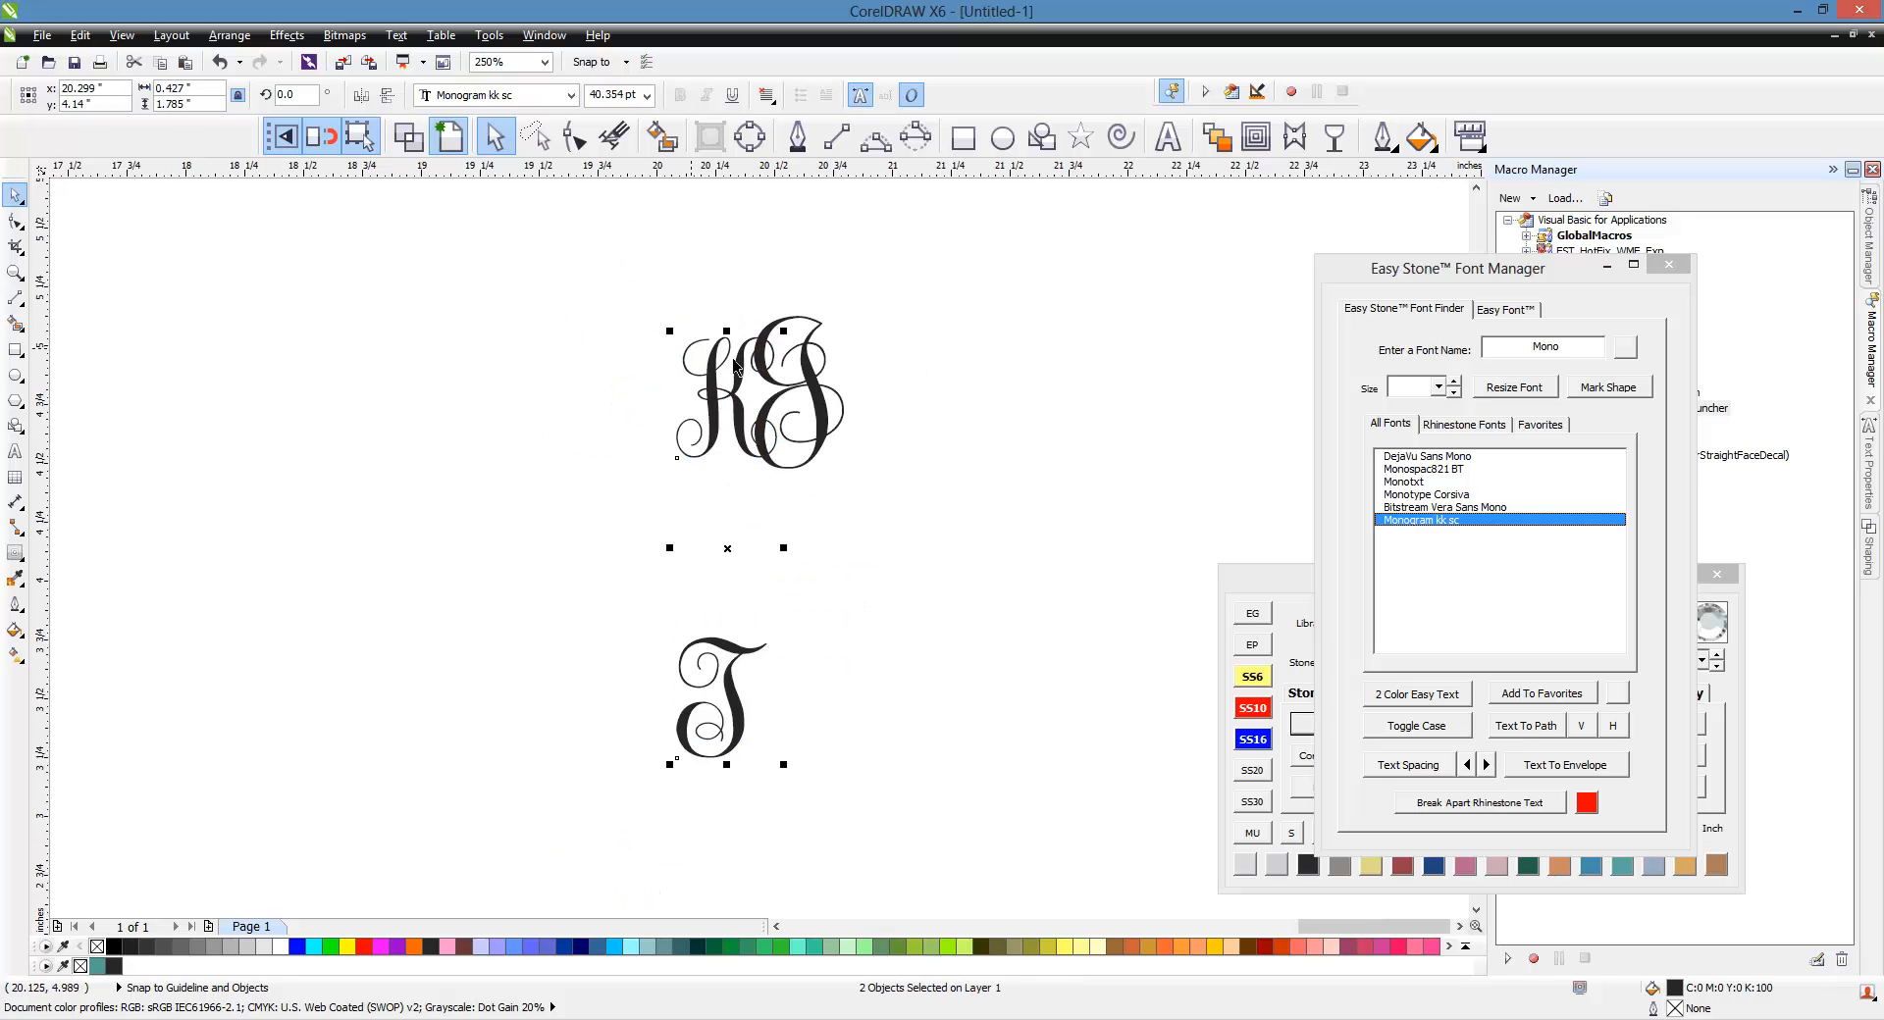
scroll(735, 365, up, 2)
drag(757, 424, 708, 414)
scroll(729, 385, down, 1)
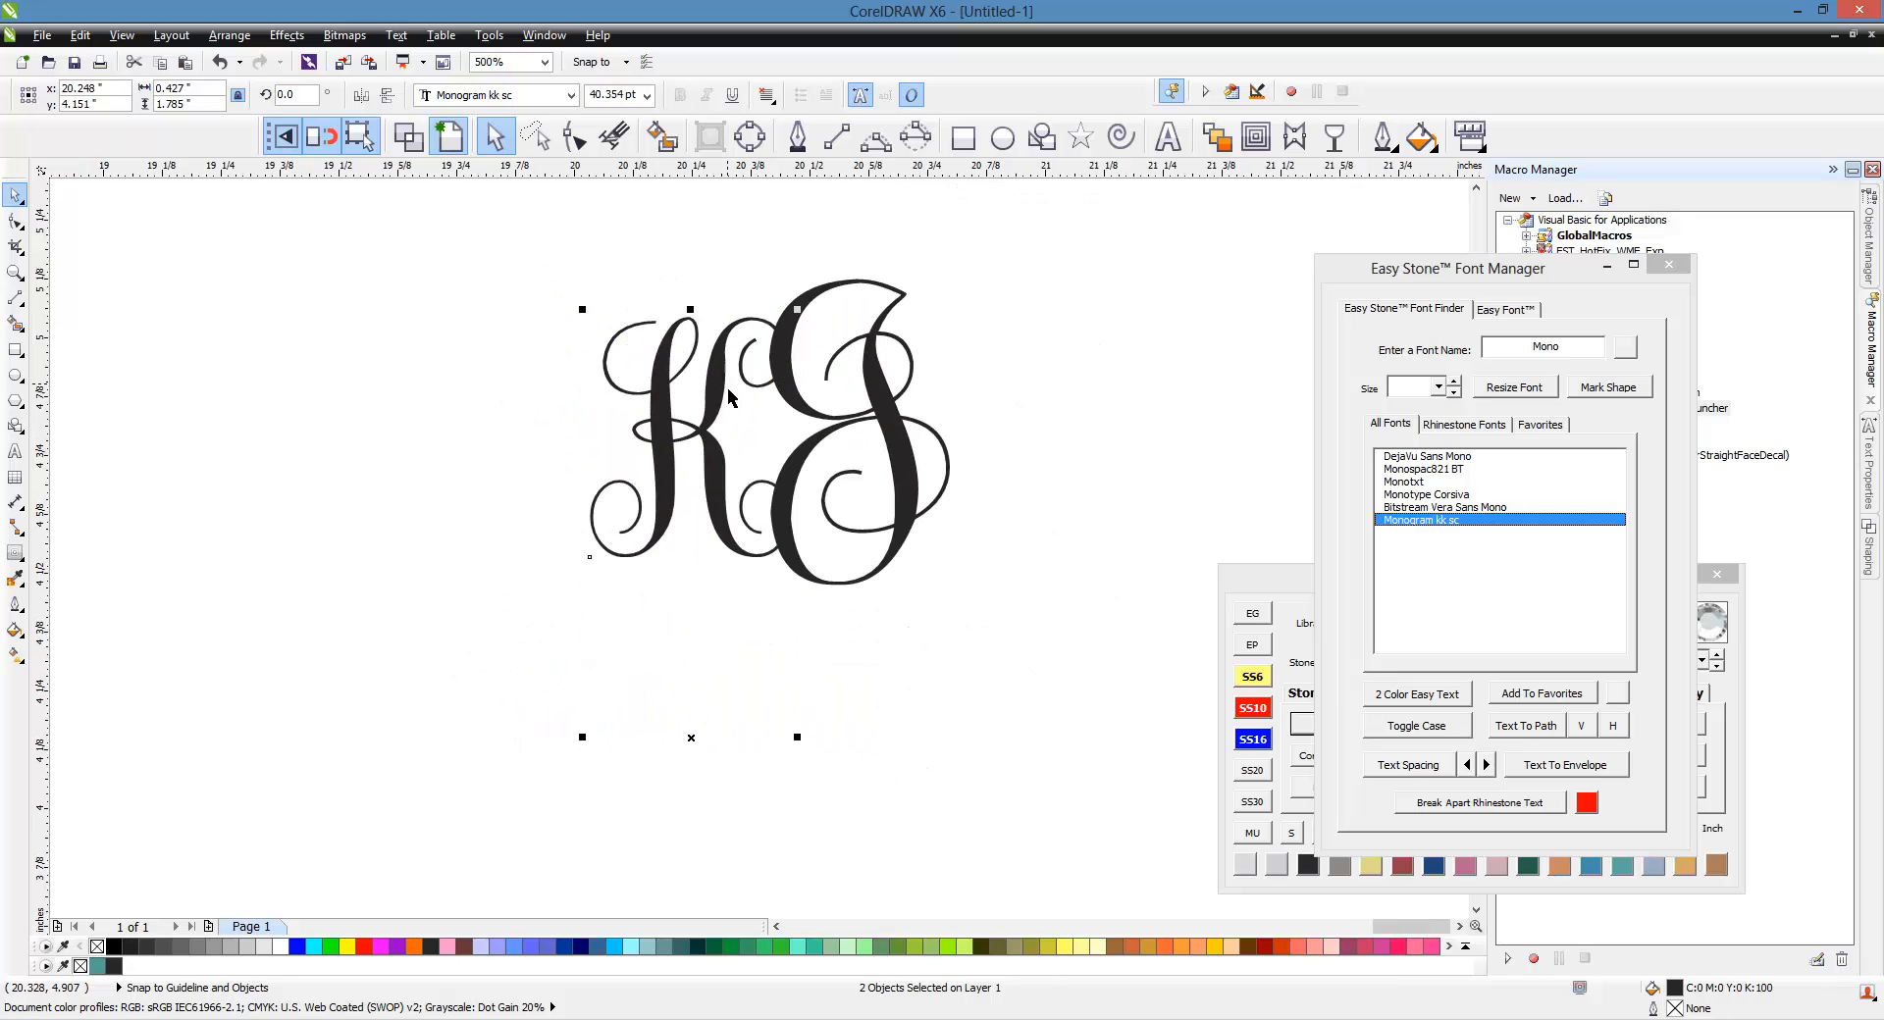
Step: Move the T to the right side of the J and align its bottom edge with the K
scroll(730, 396, down, 1)
drag(593, 638, 832, 826)
drag(729, 731, 916, 428)
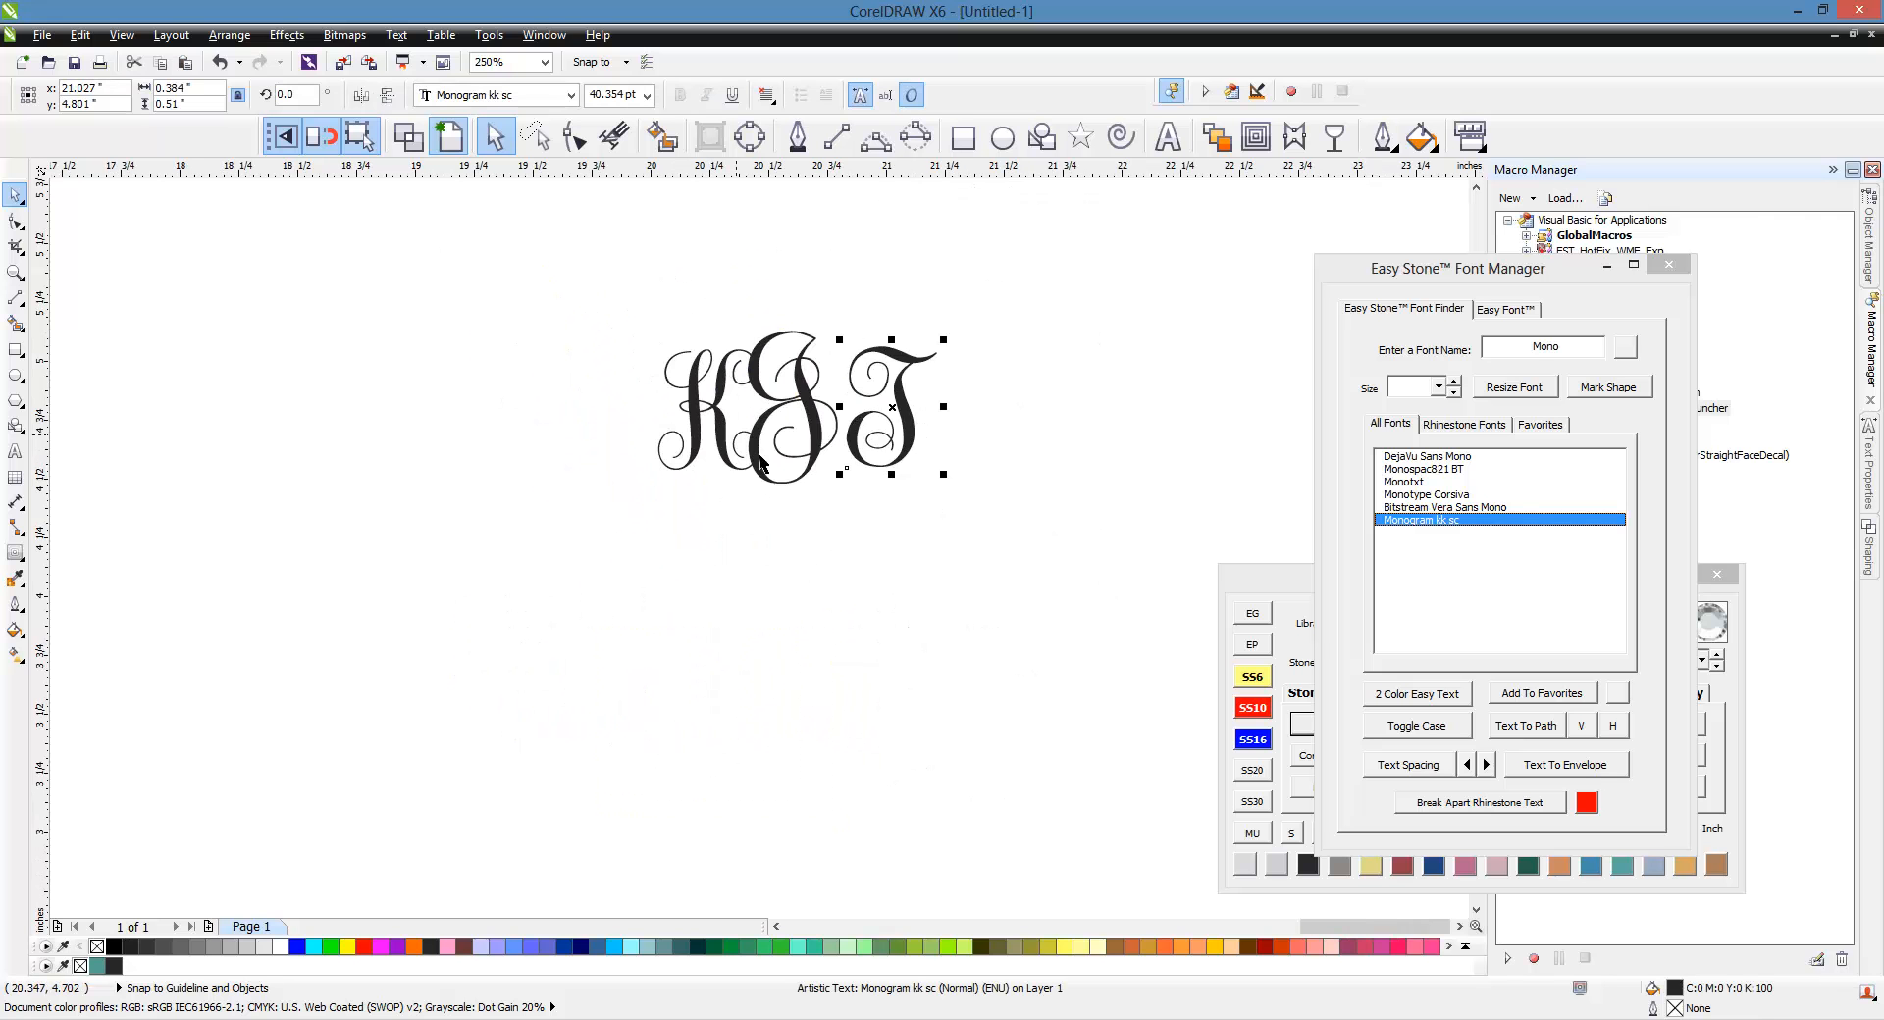
click(840, 545)
scroll(865, 380, up, 1)
key(ctrl+a)
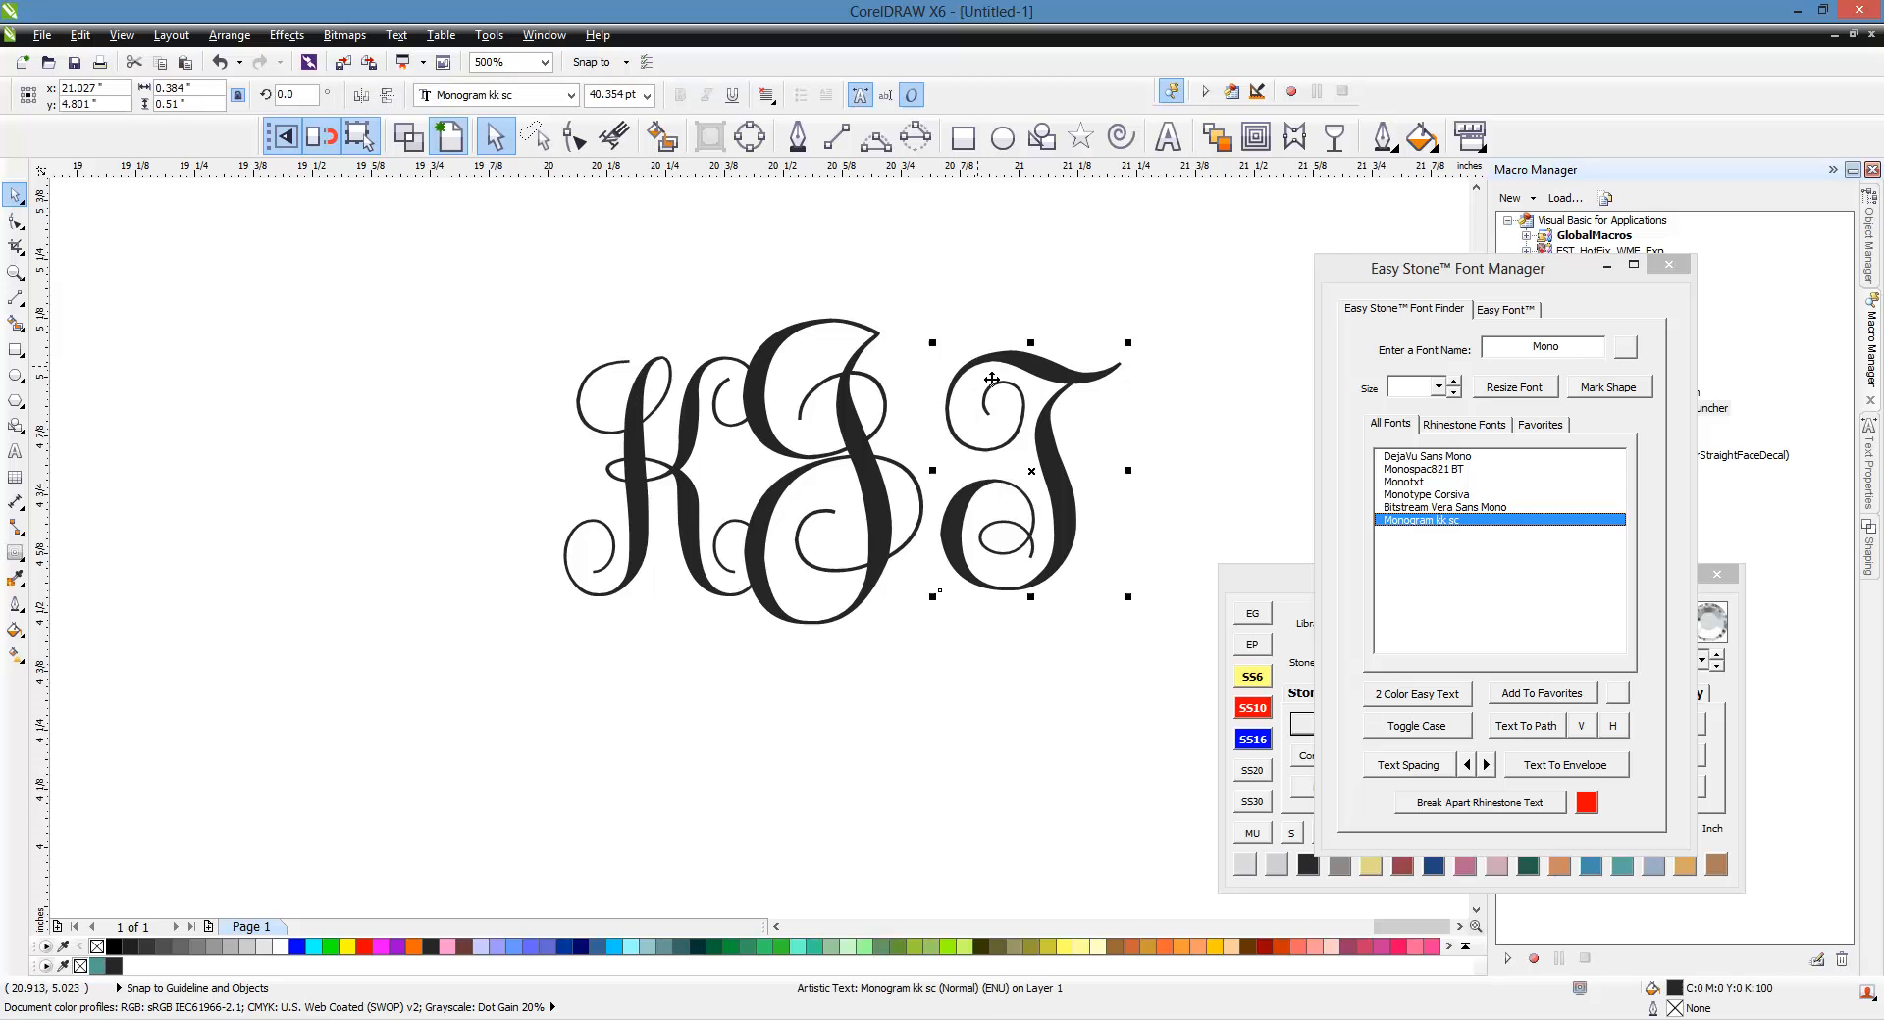
key(b)
click(868, 579)
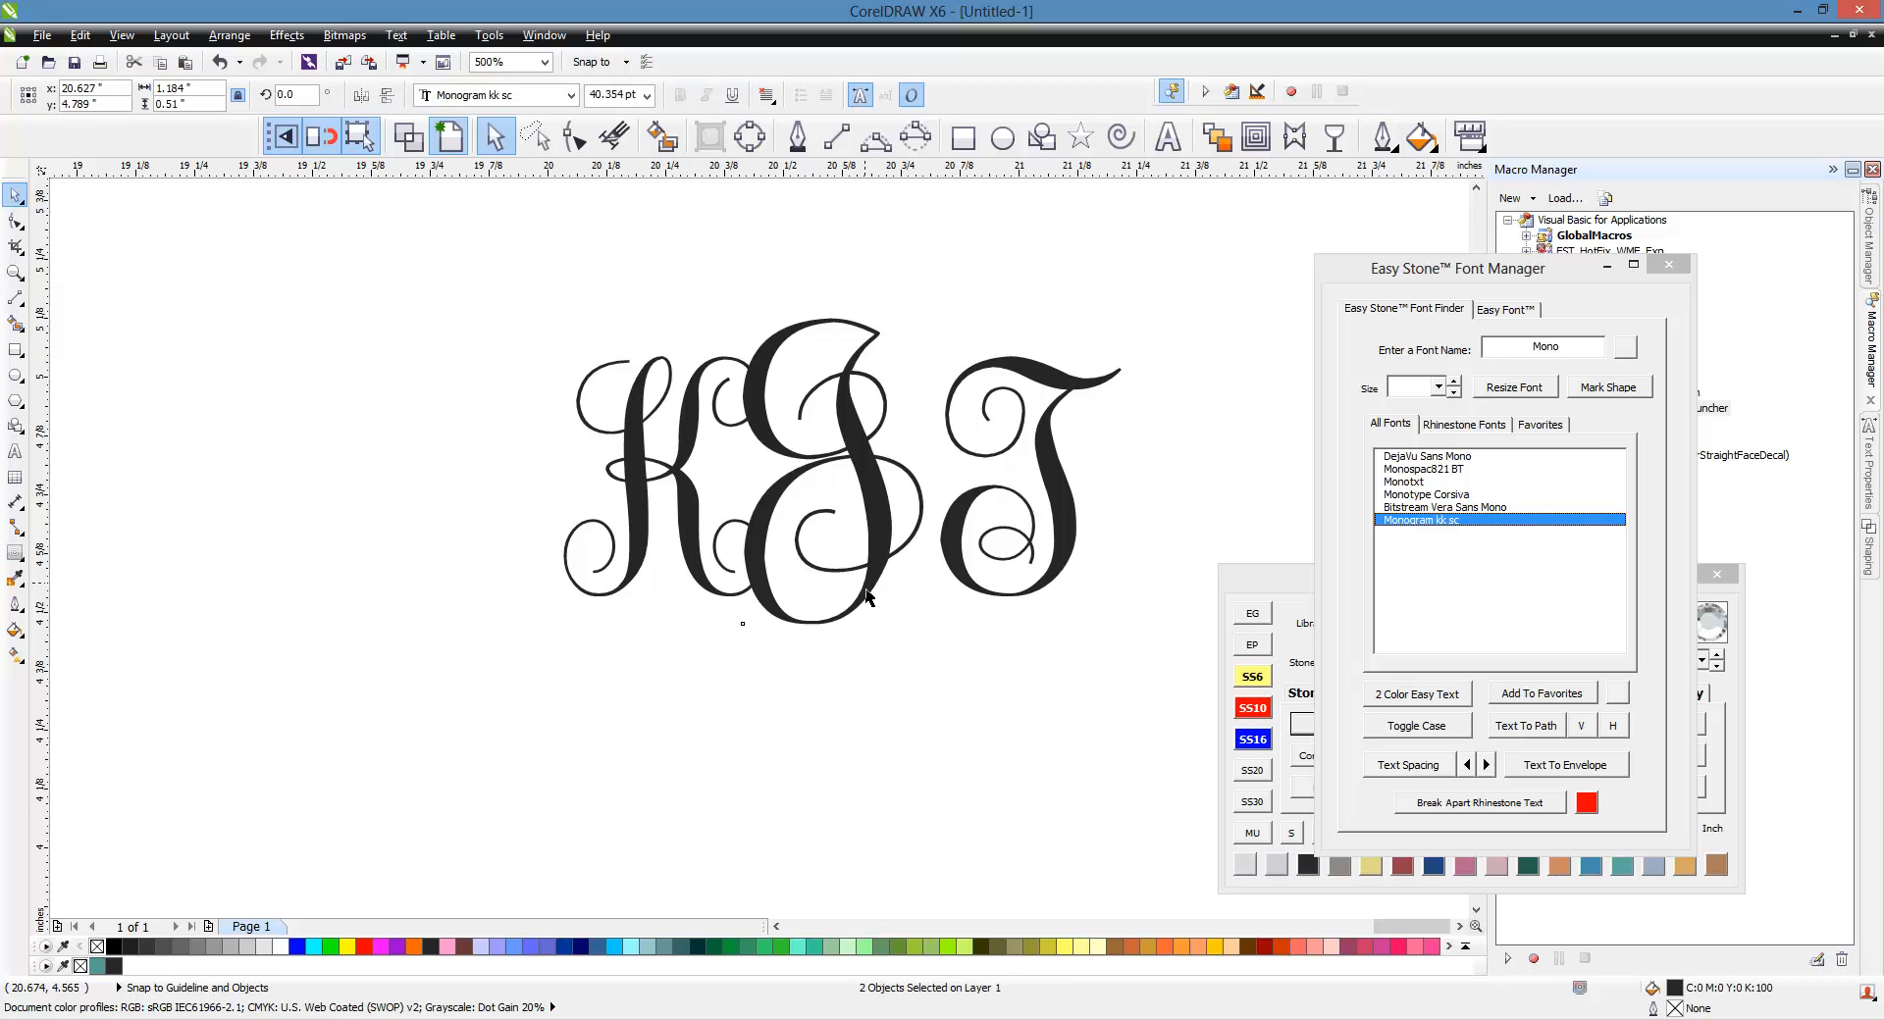
Step: Shift the T slightly left so its lower curl overlaps the J
click(1133, 486)
click(1058, 490)
drag(1058, 491, 1030, 494)
click(1156, 455)
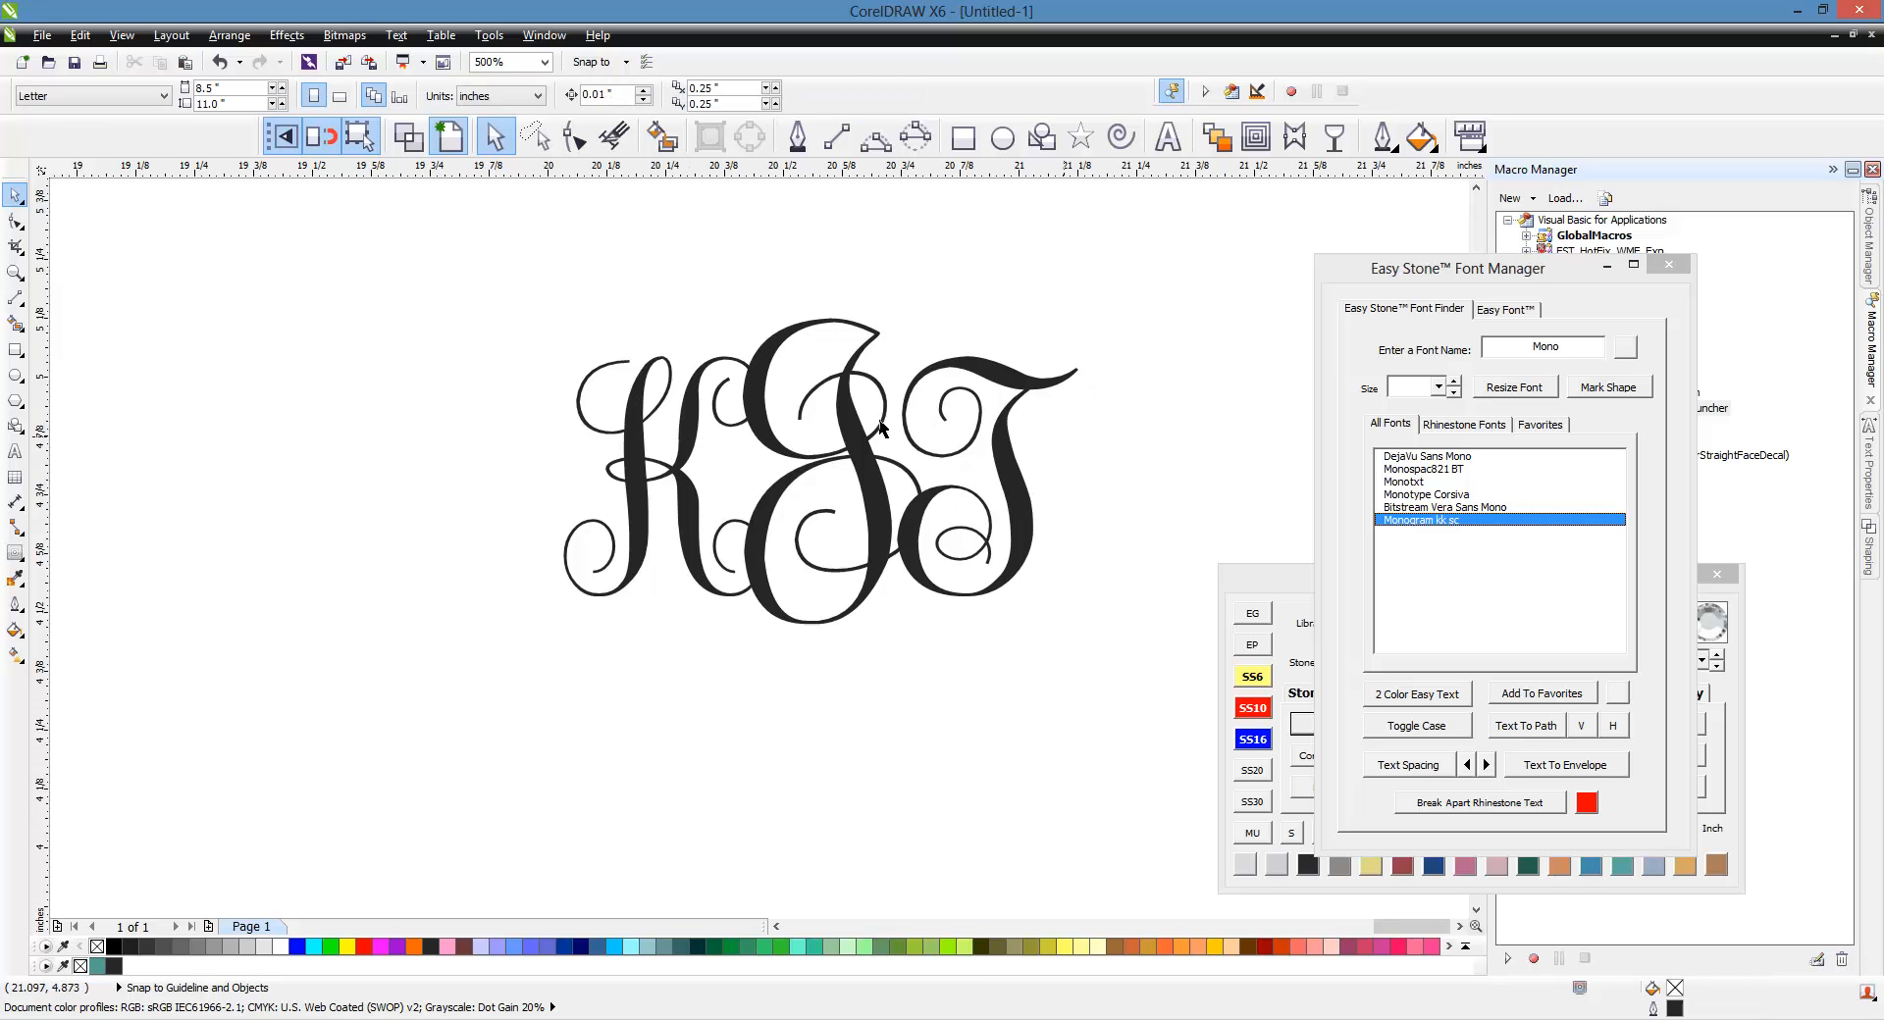
Step: Select the three letters, switch to the wireframe view and examine where their outlines overlap
scroll(584, 428, down, 2)
drag(511, 315, 952, 589)
click(408, 136)
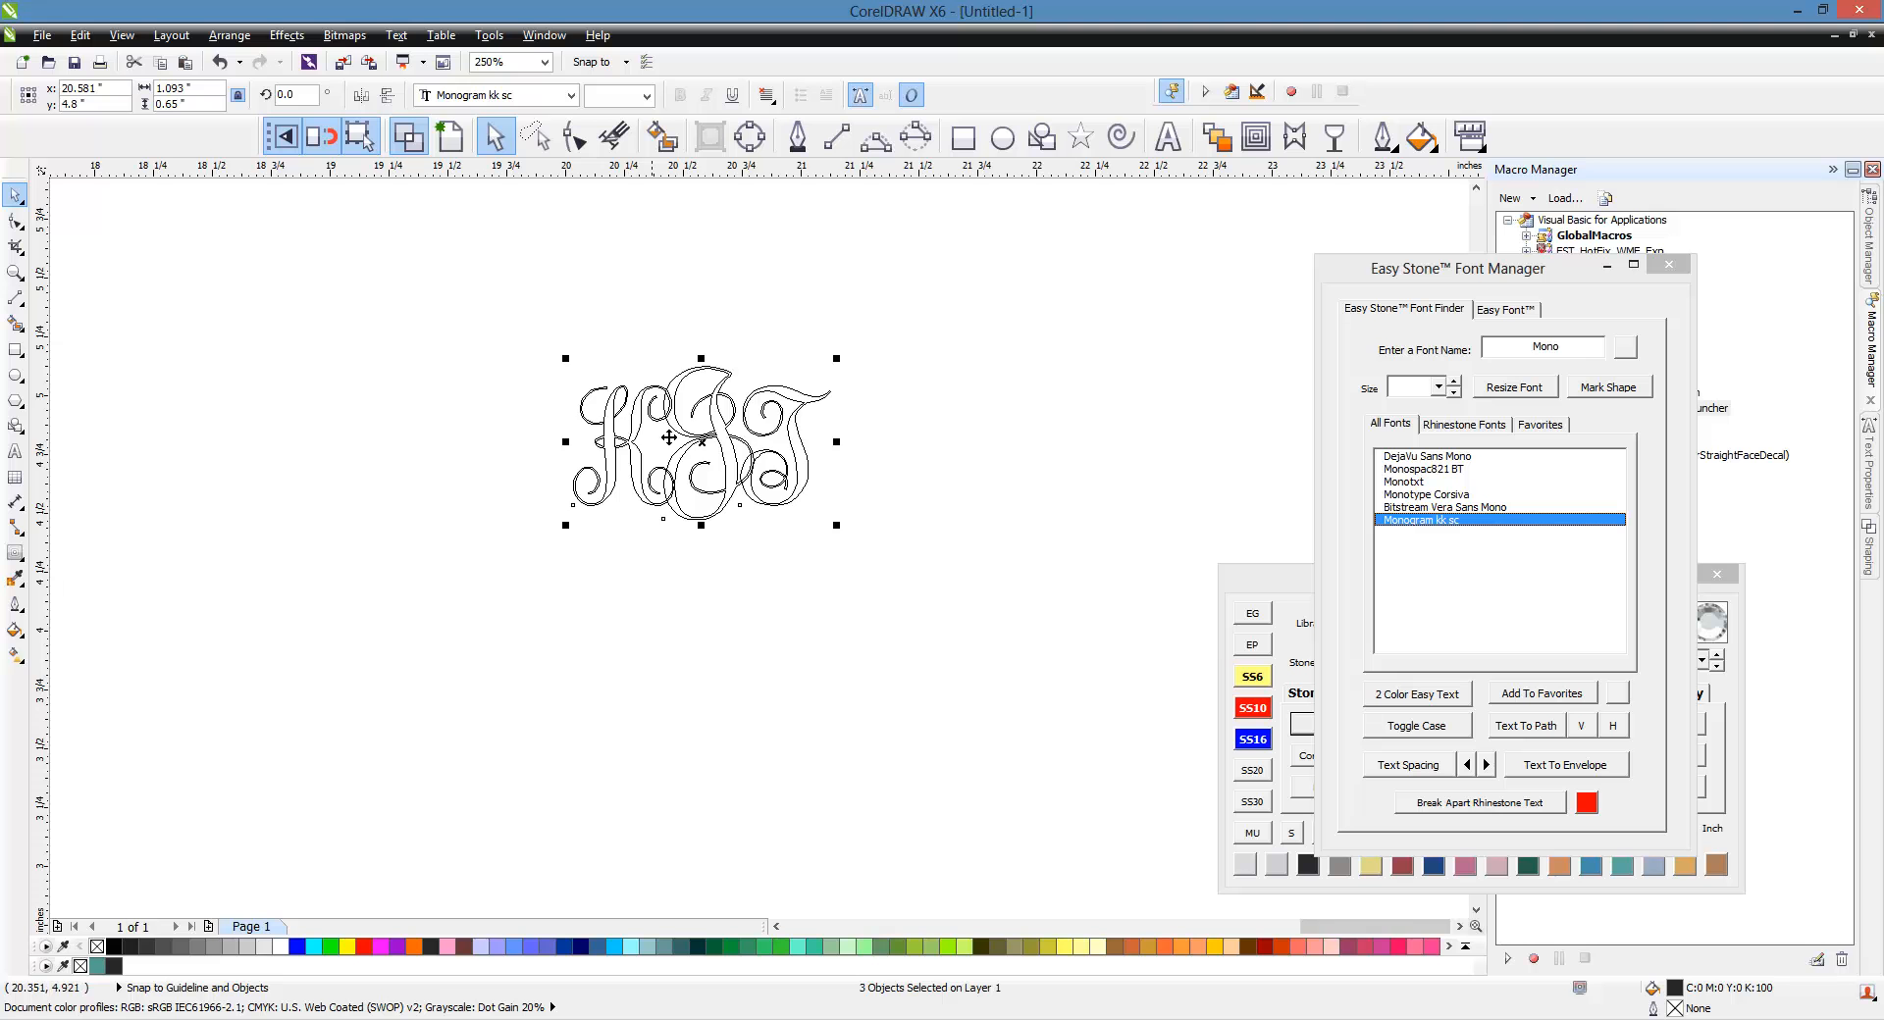
scroll(659, 441, up, 4)
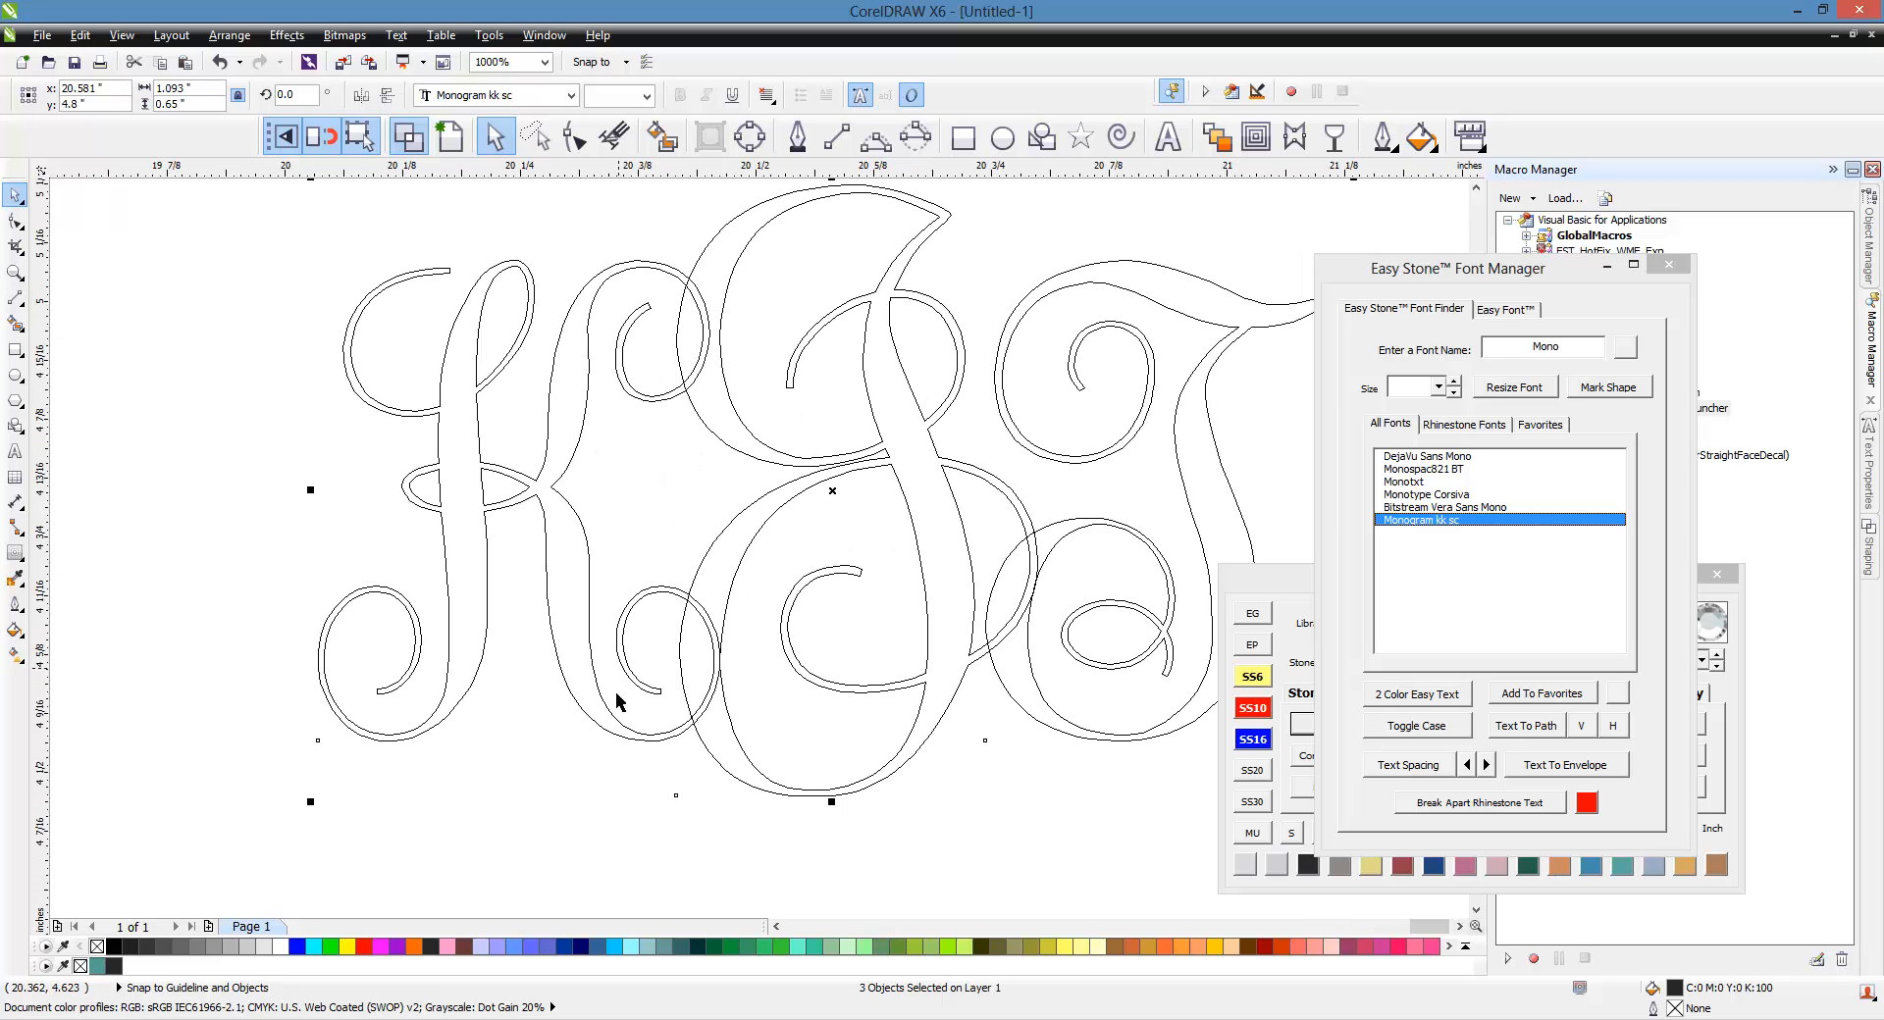
scroll(685, 412, down, 3)
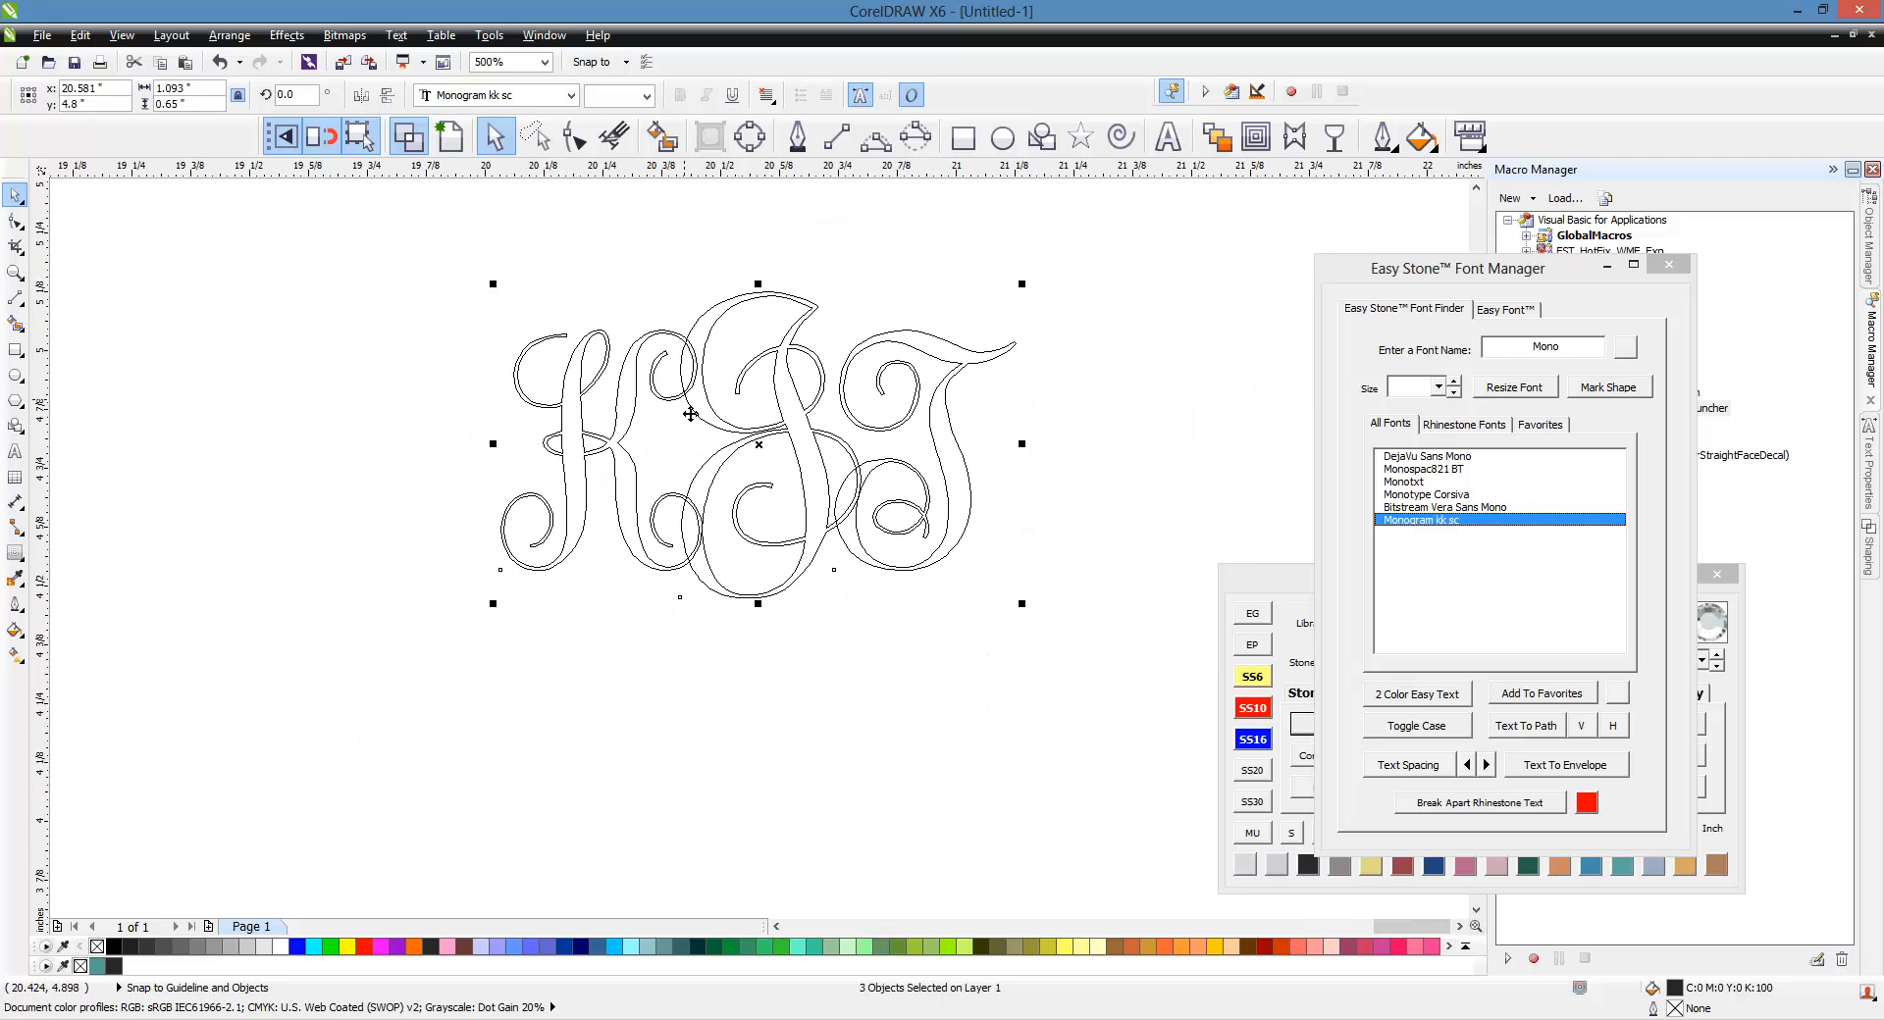
Step: Convert the three letters to curves and weld them into one monogram shape
drag(395, 217, 1116, 653)
click(753, 145)
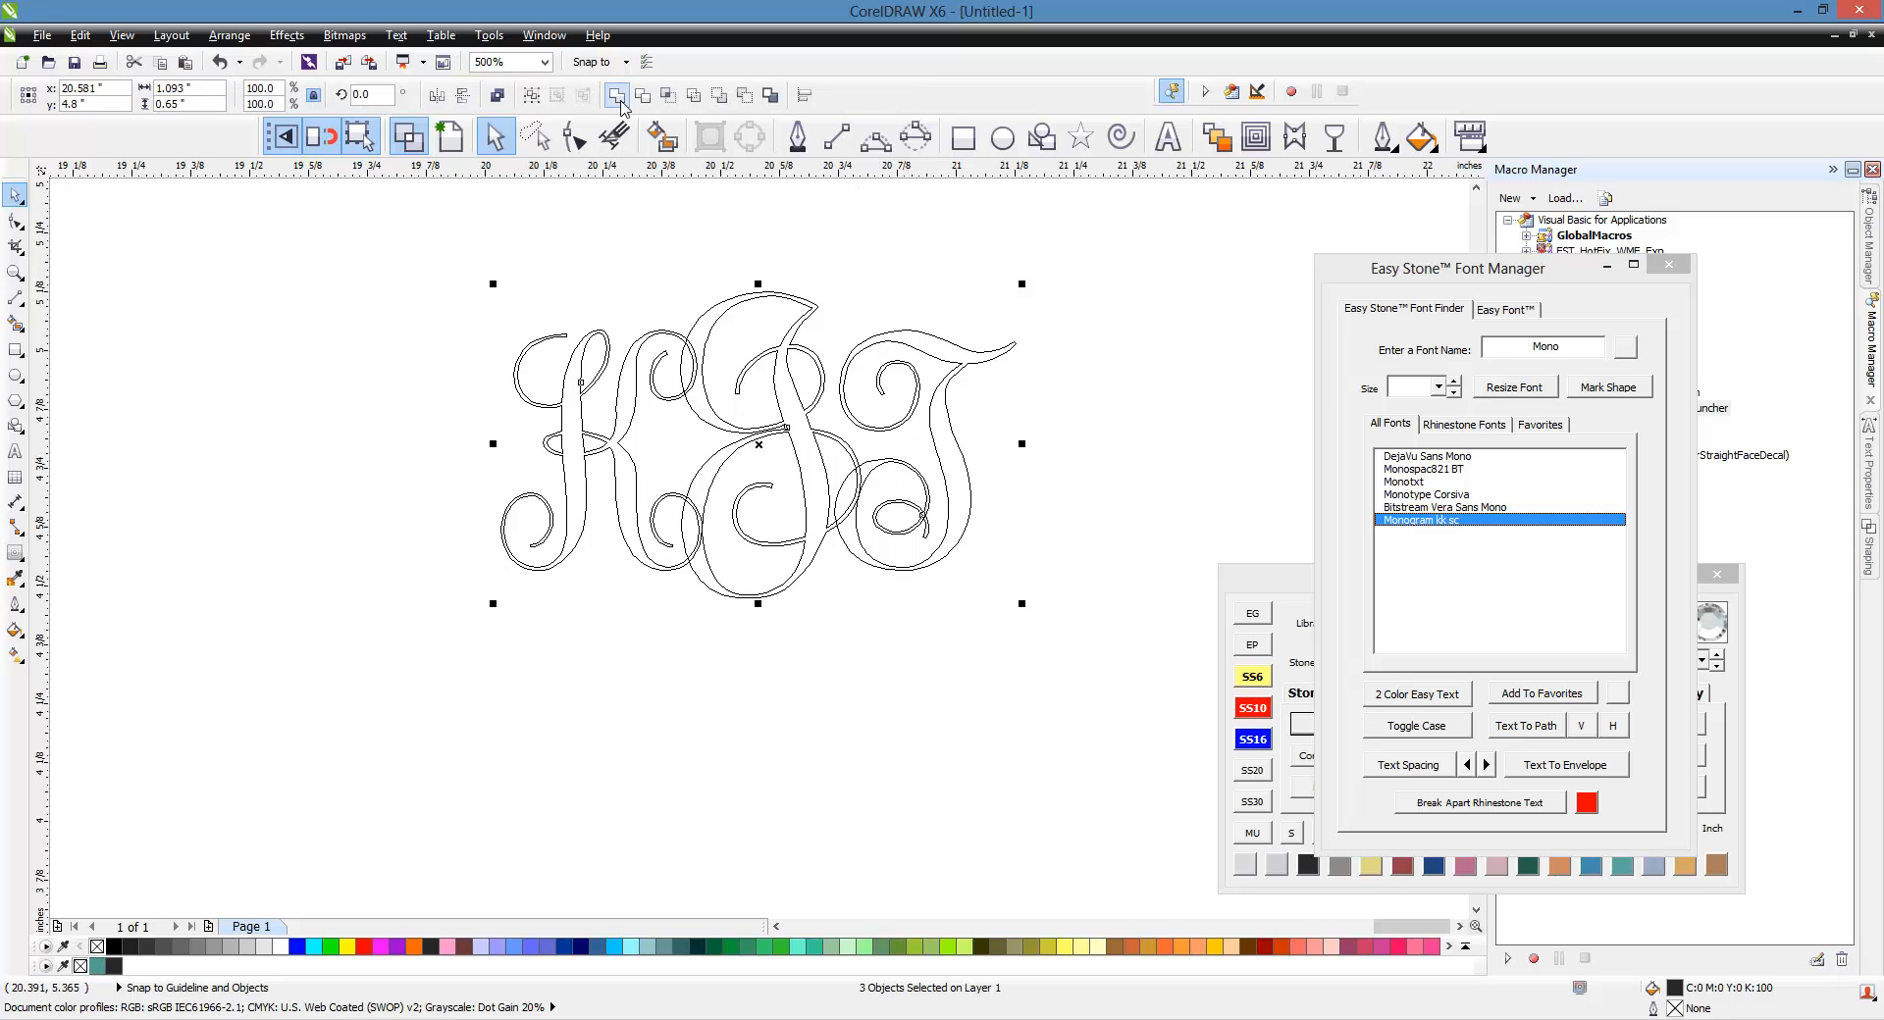
click(436, 403)
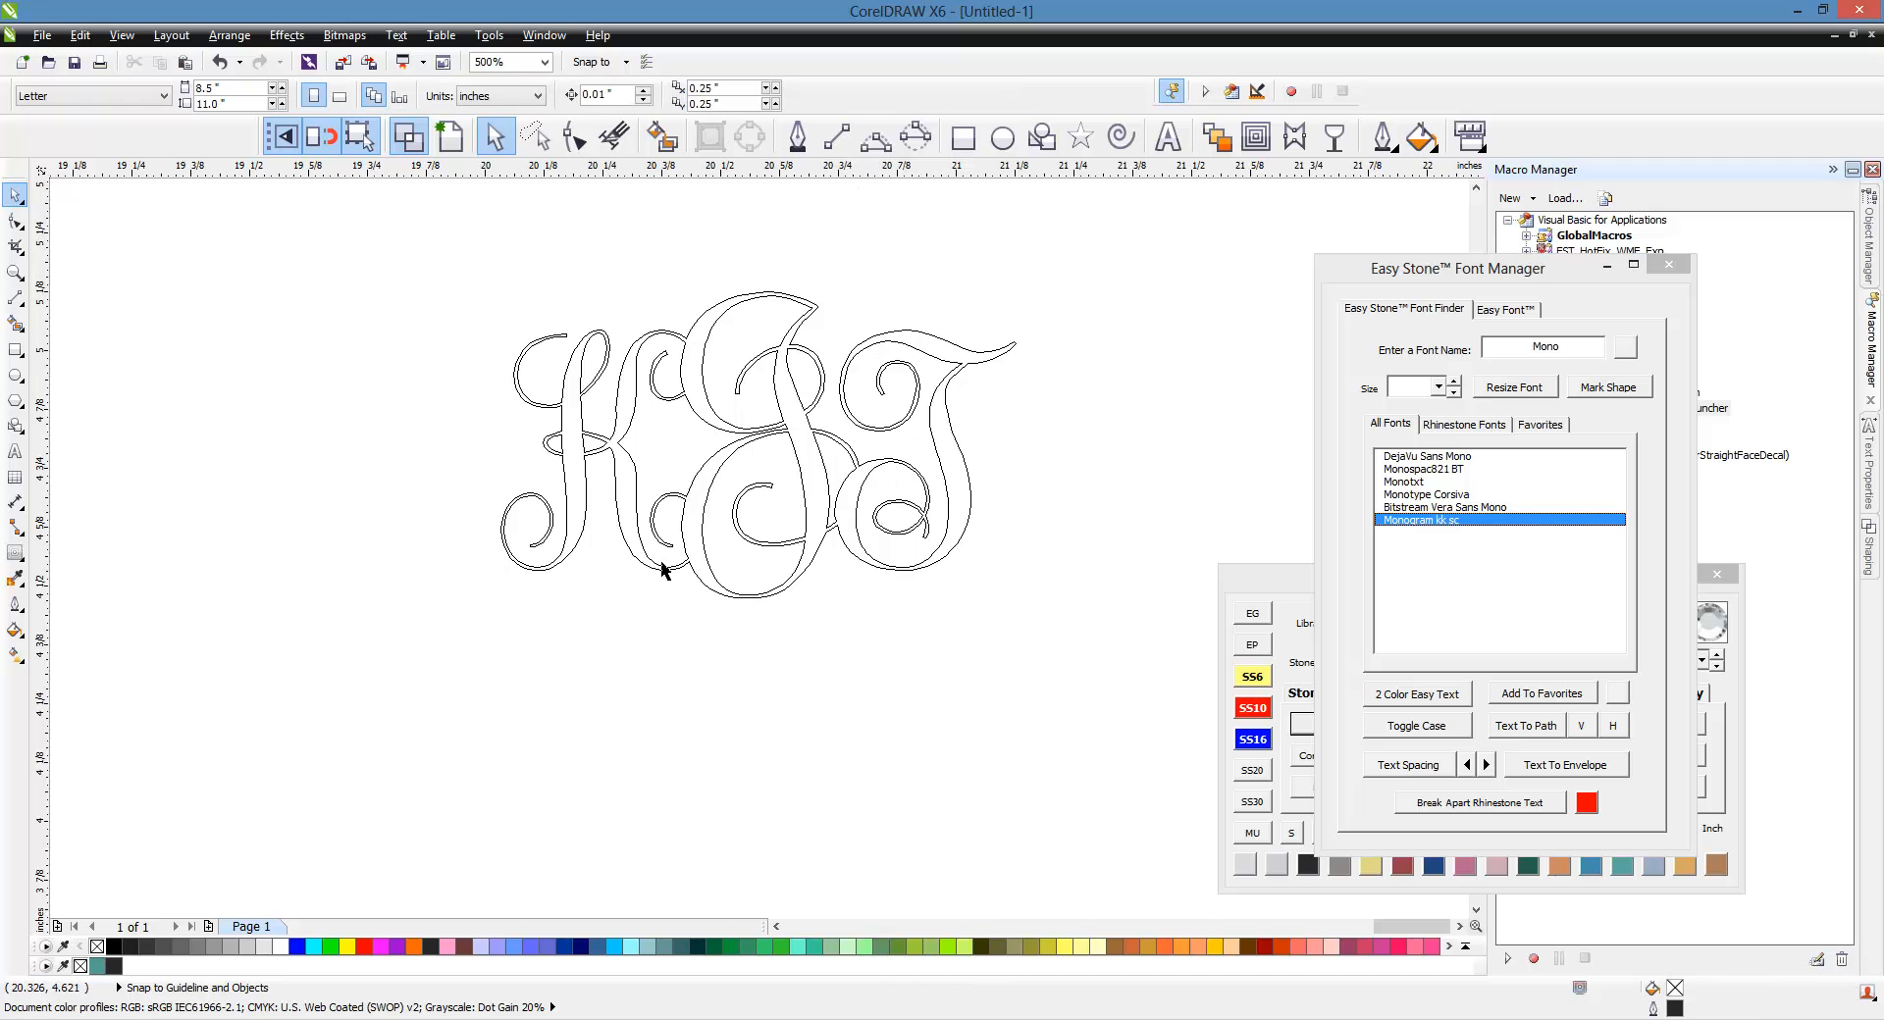
Step: Inspect the welded outlines at the letter junctions and return to the filled view
scroll(655, 392, up, 4)
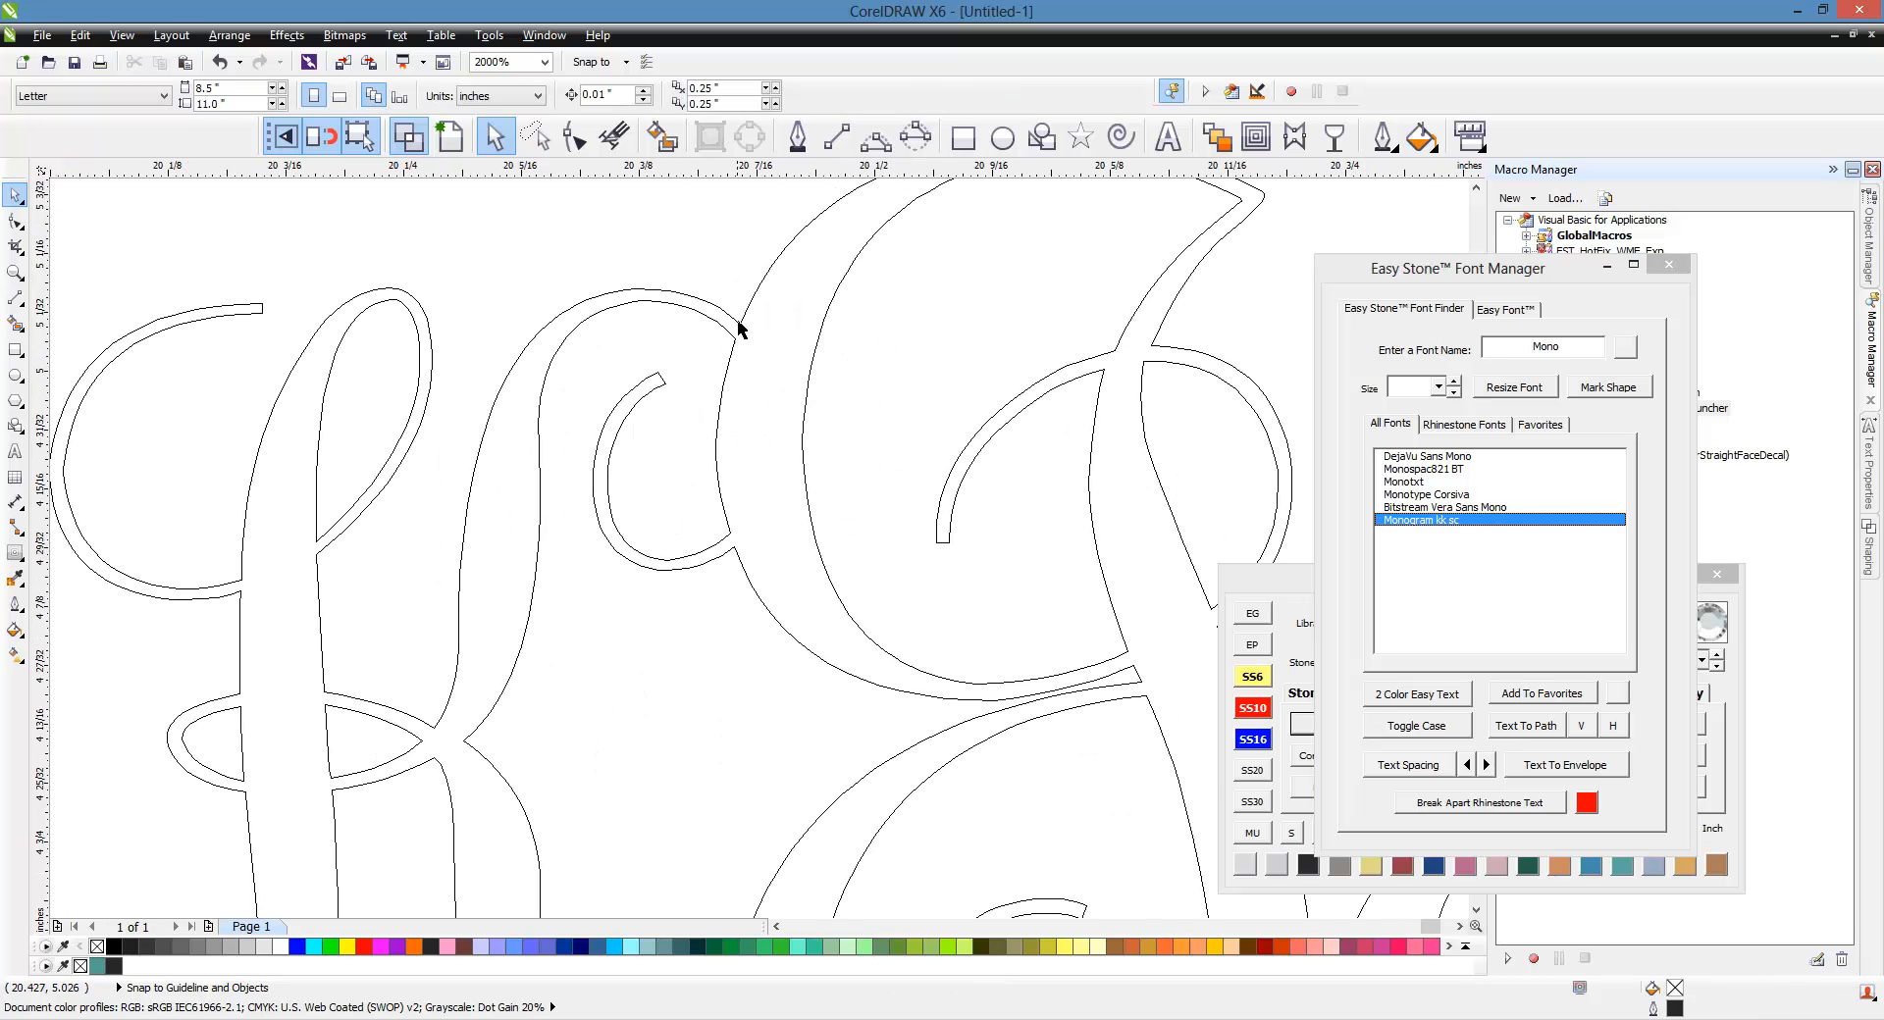
scroll(738, 333, down, 2)
scroll(742, 497, down, 1)
scroll(912, 559, up, 1)
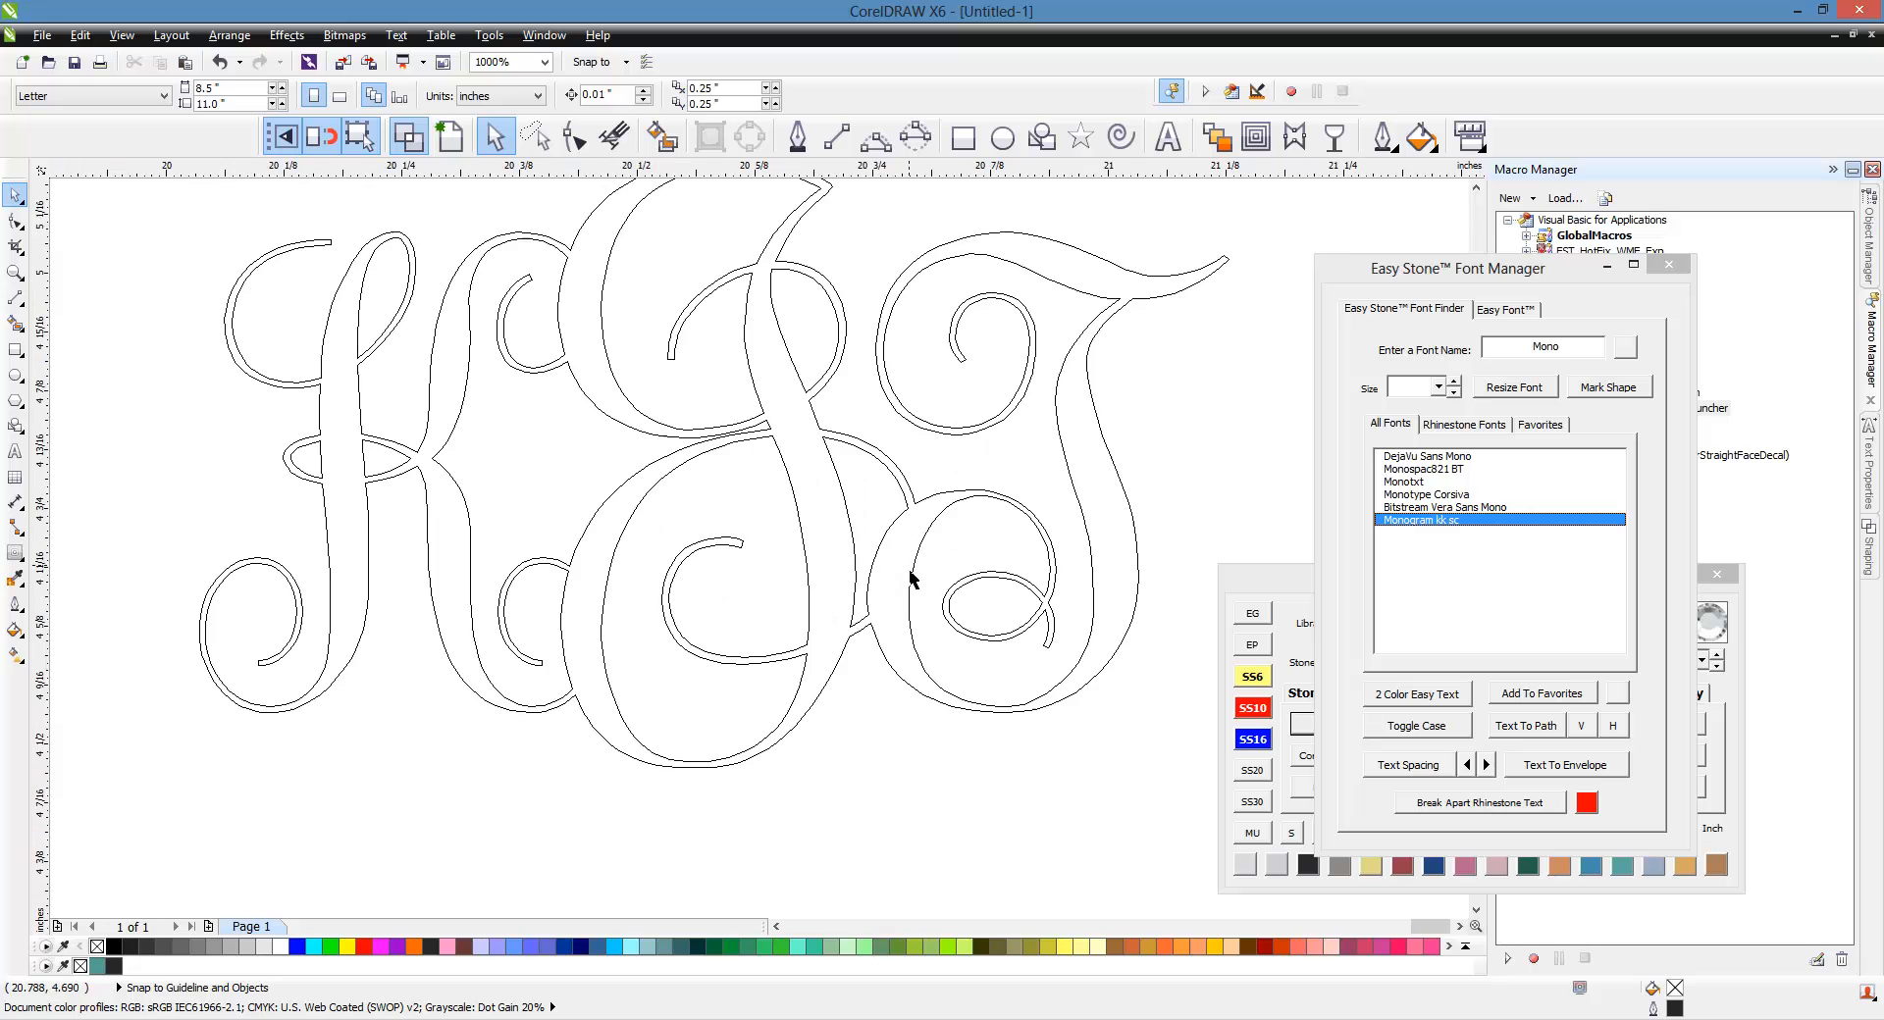
scroll(908, 579, down, 2)
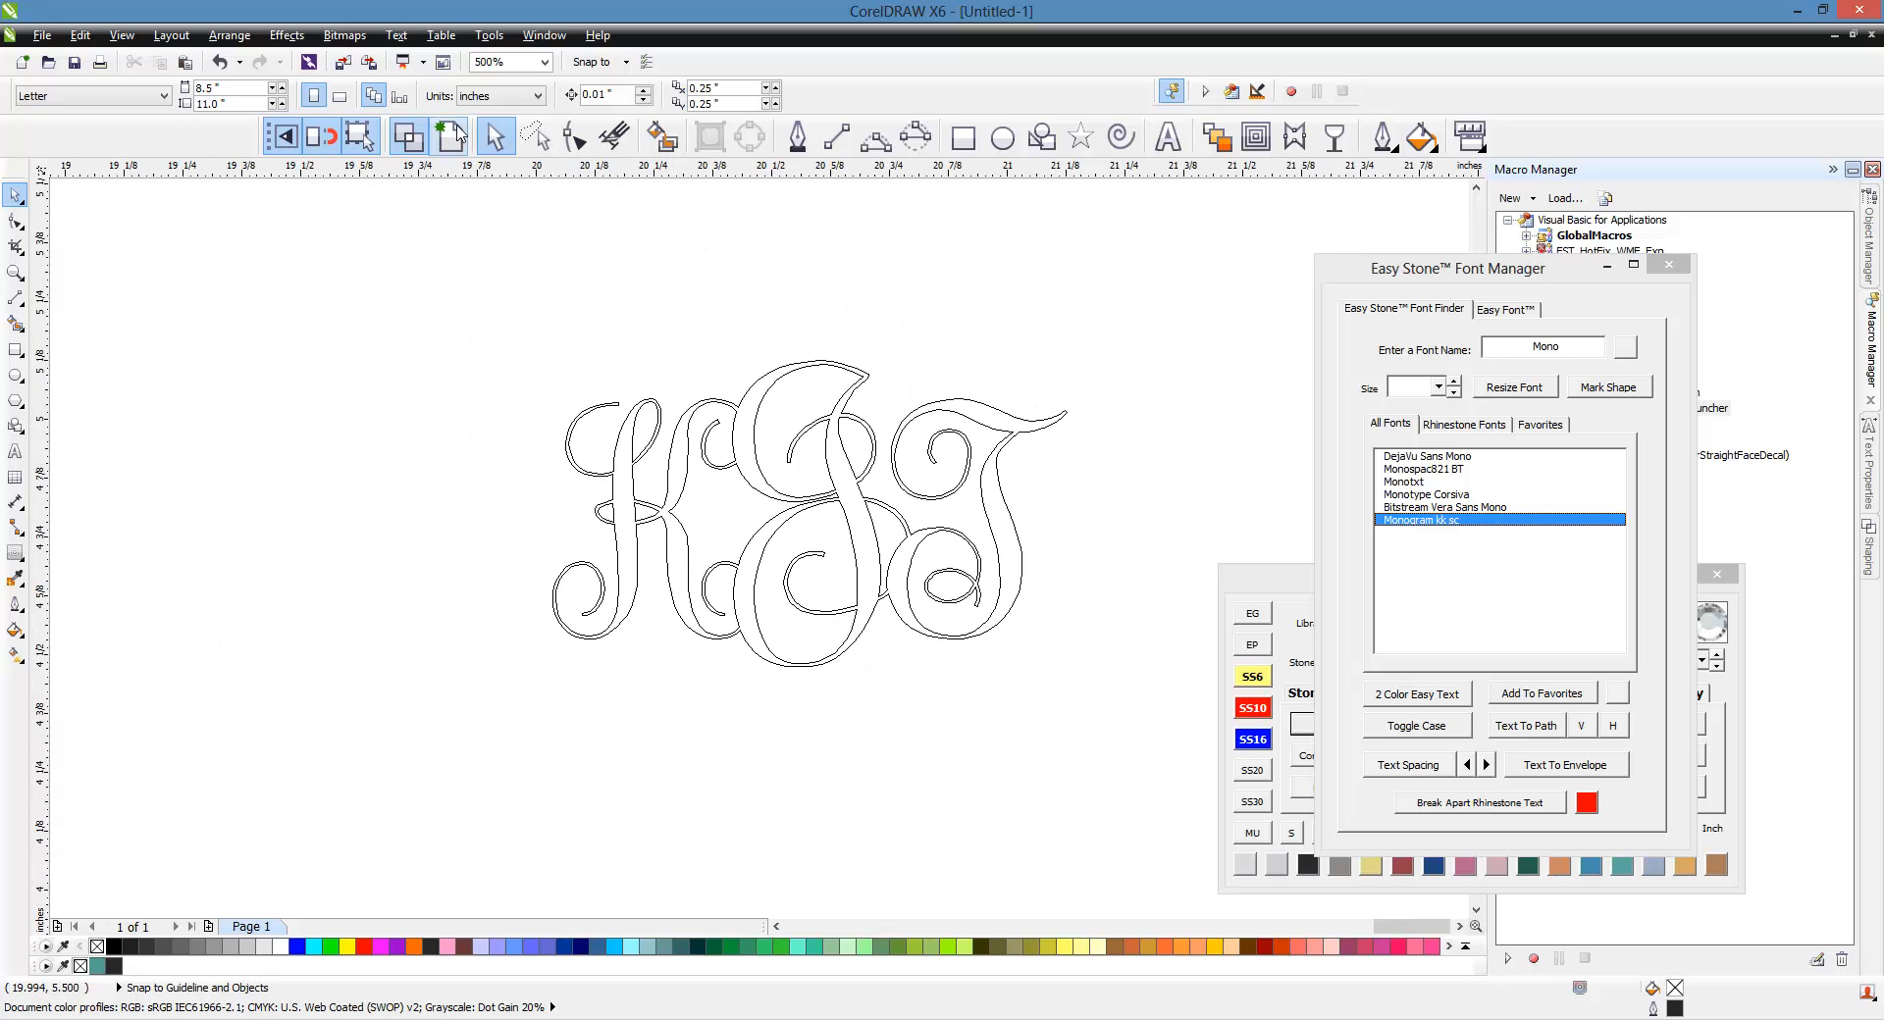
click(449, 136)
scroll(907, 481, up, 2)
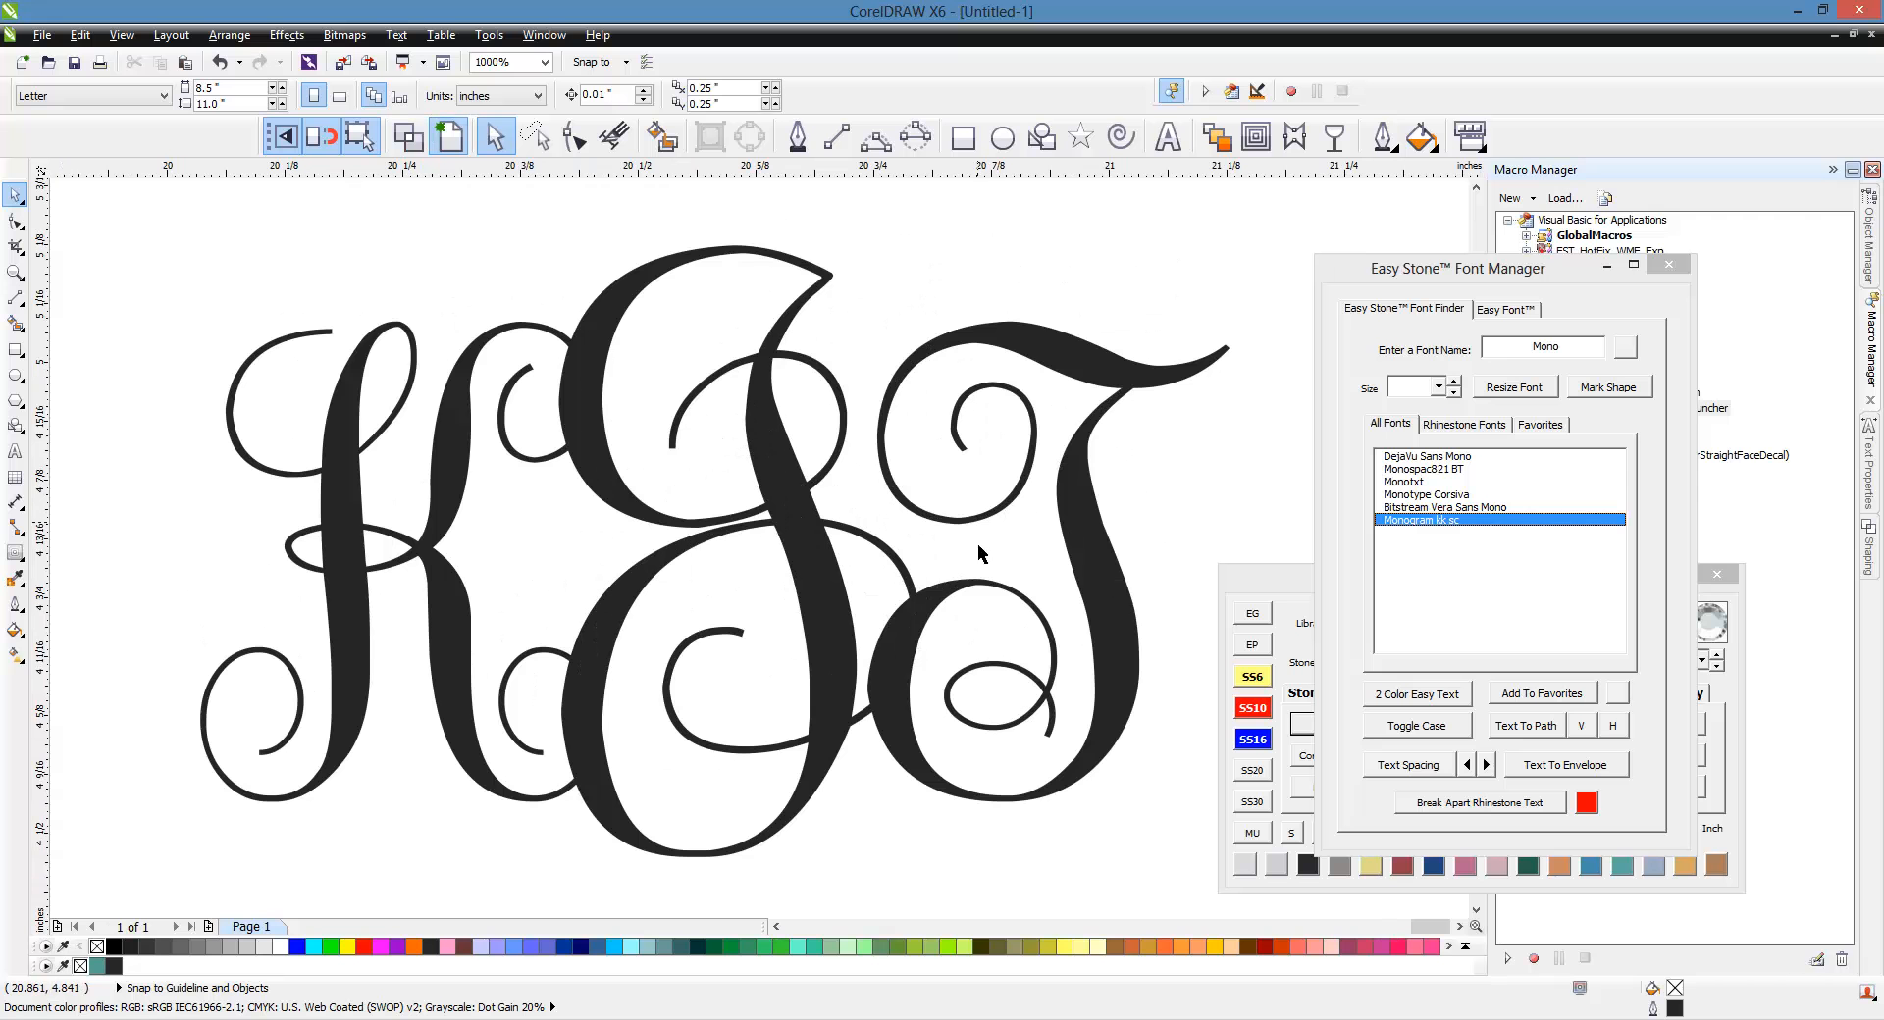
Step: Add a one-step outside contour to the monogram with a 0.003 inch offset
click(626, 469)
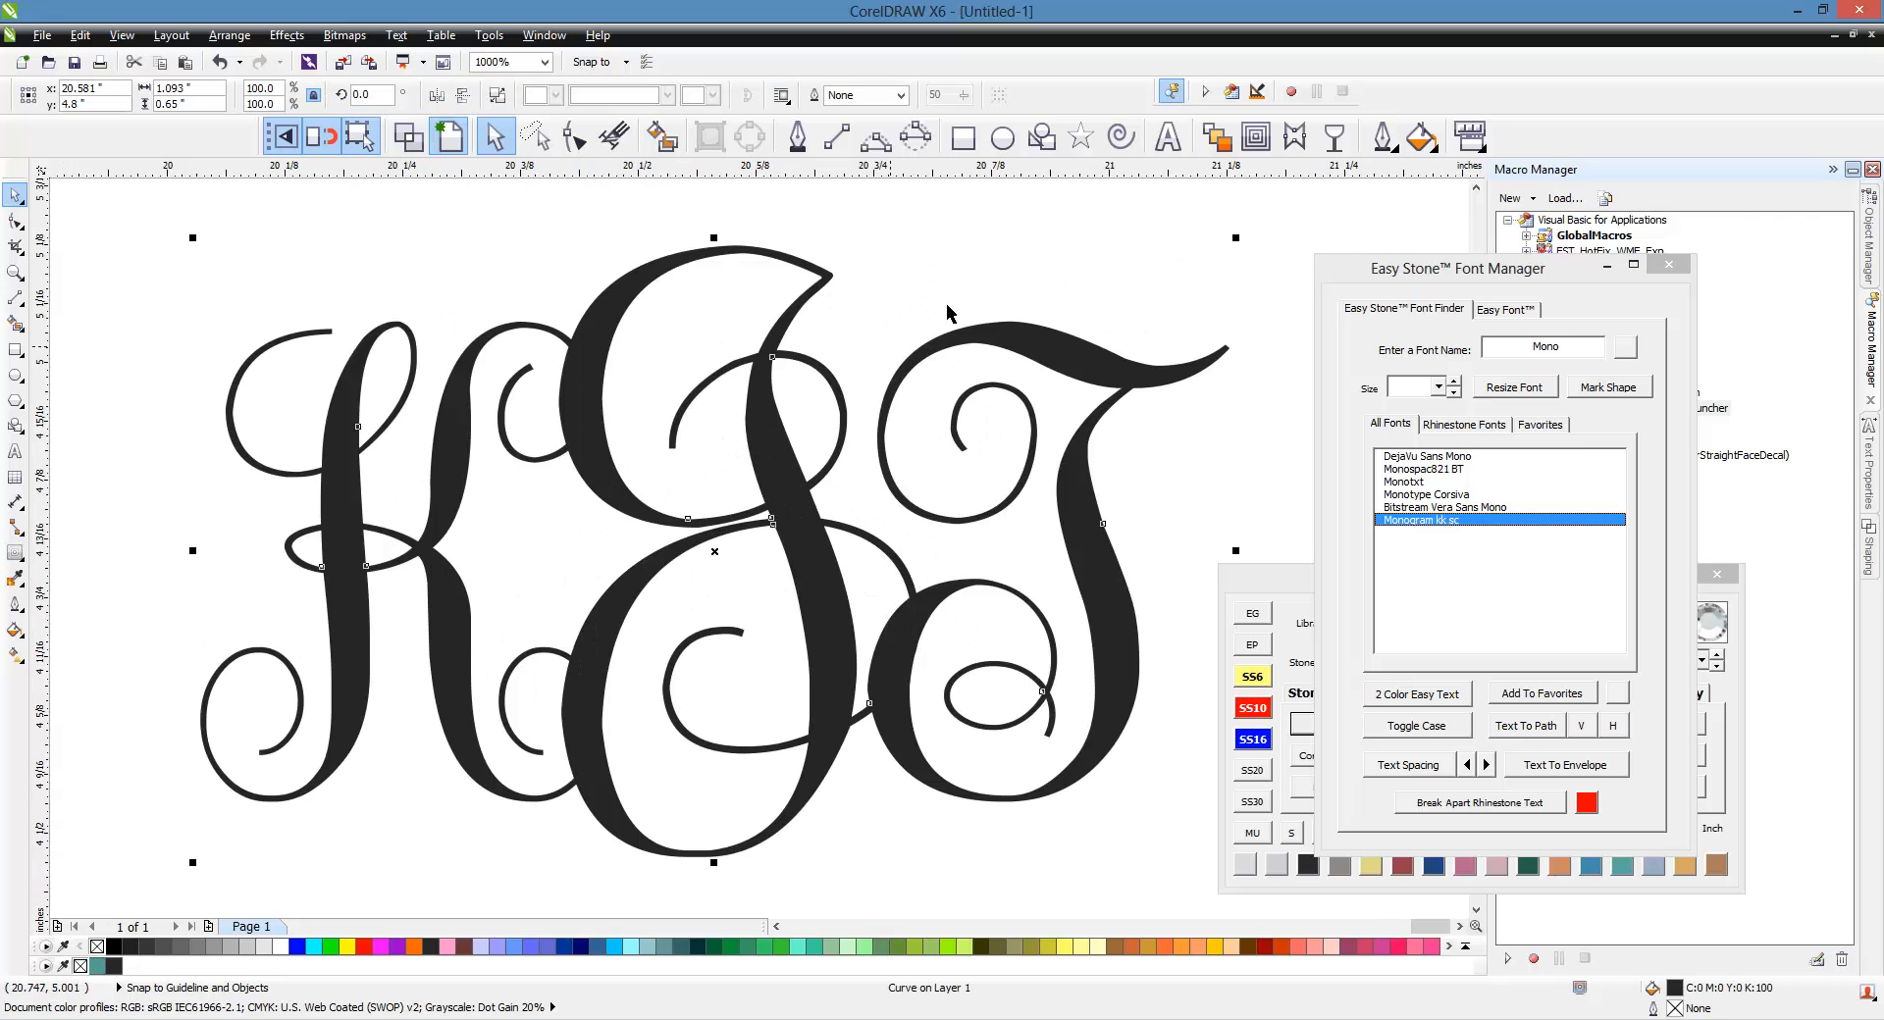
click(1256, 139)
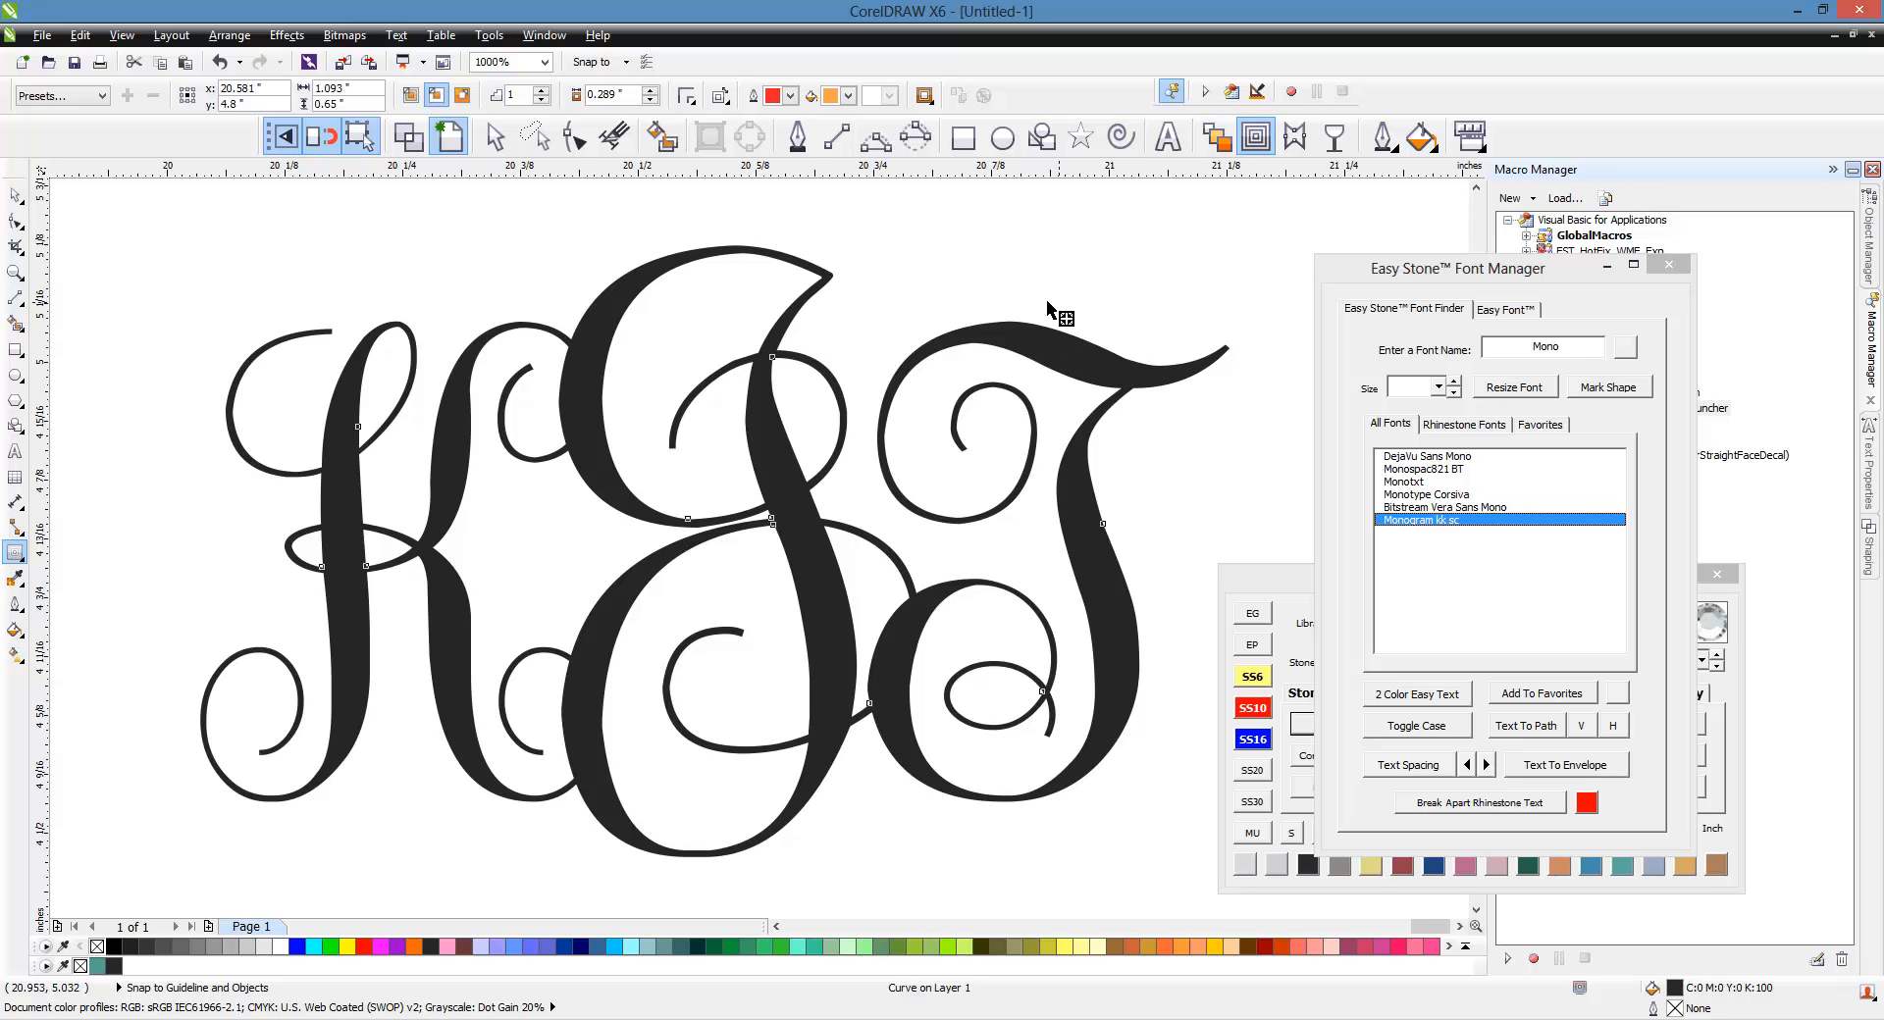
drag(1065, 348, 809, 239)
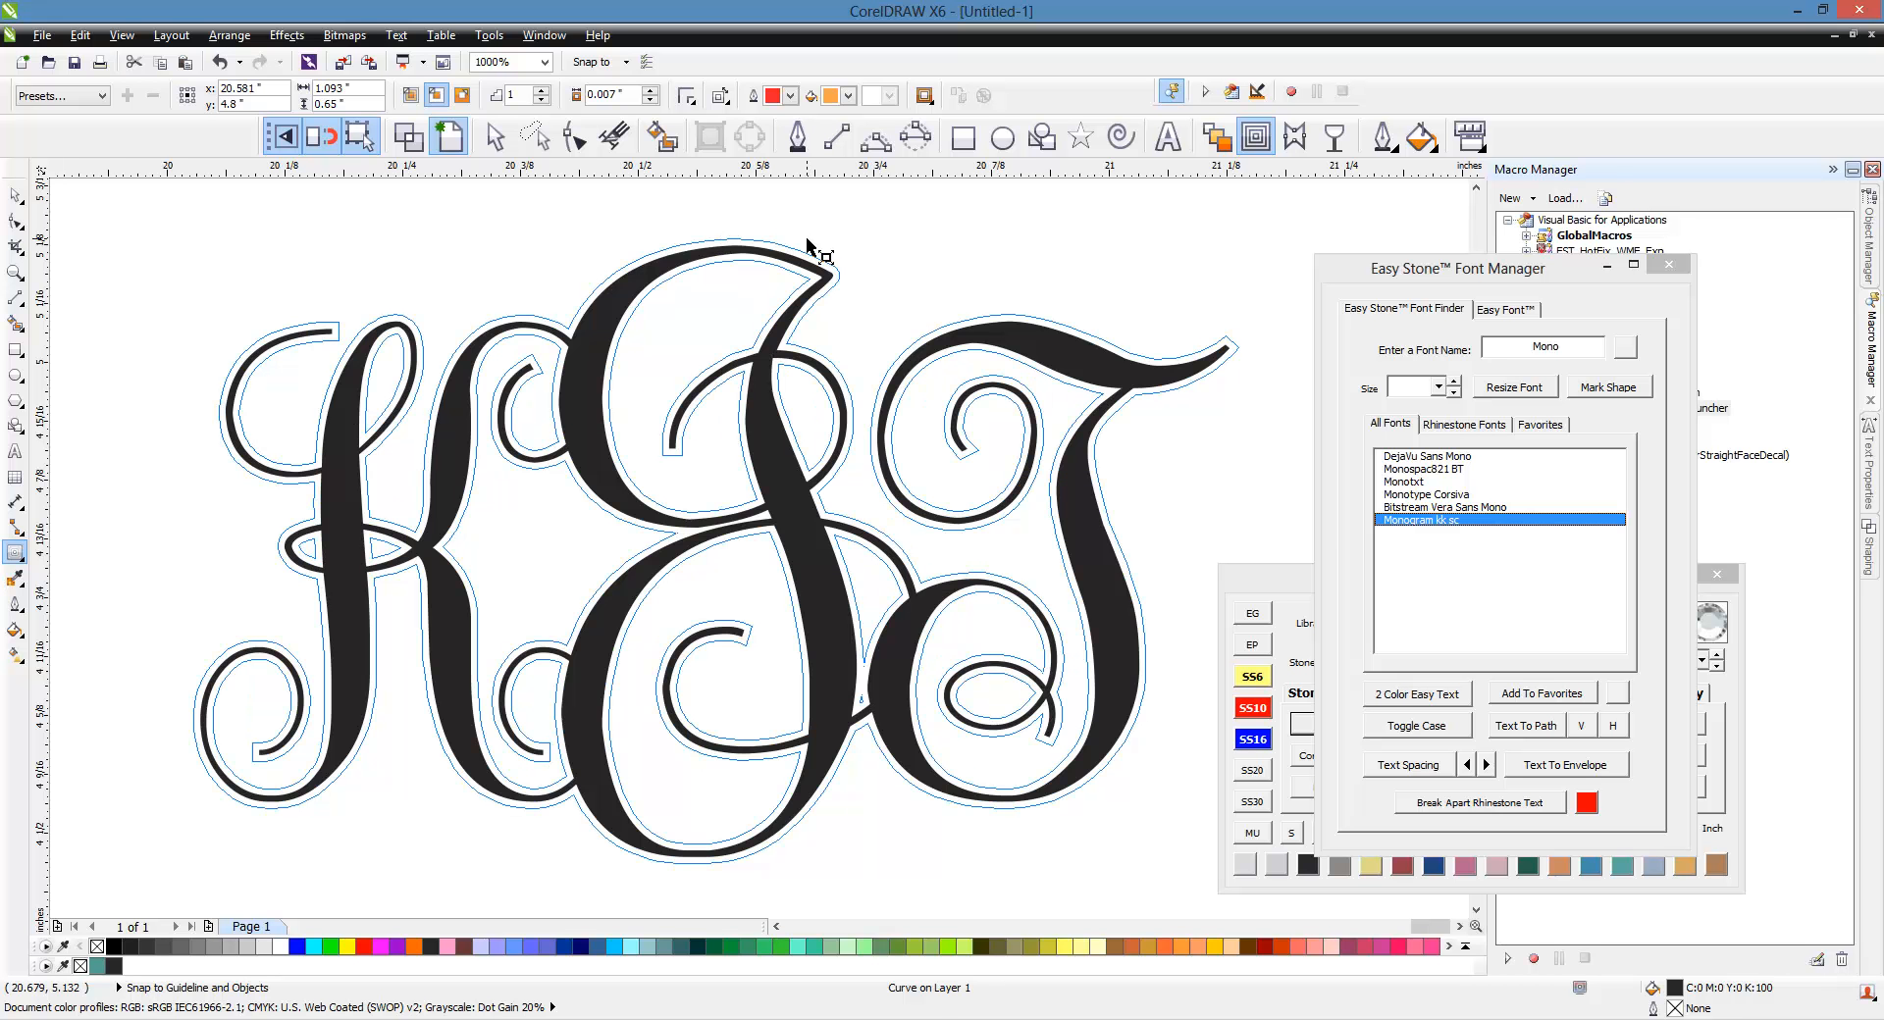
drag(807, 243, 809, 247)
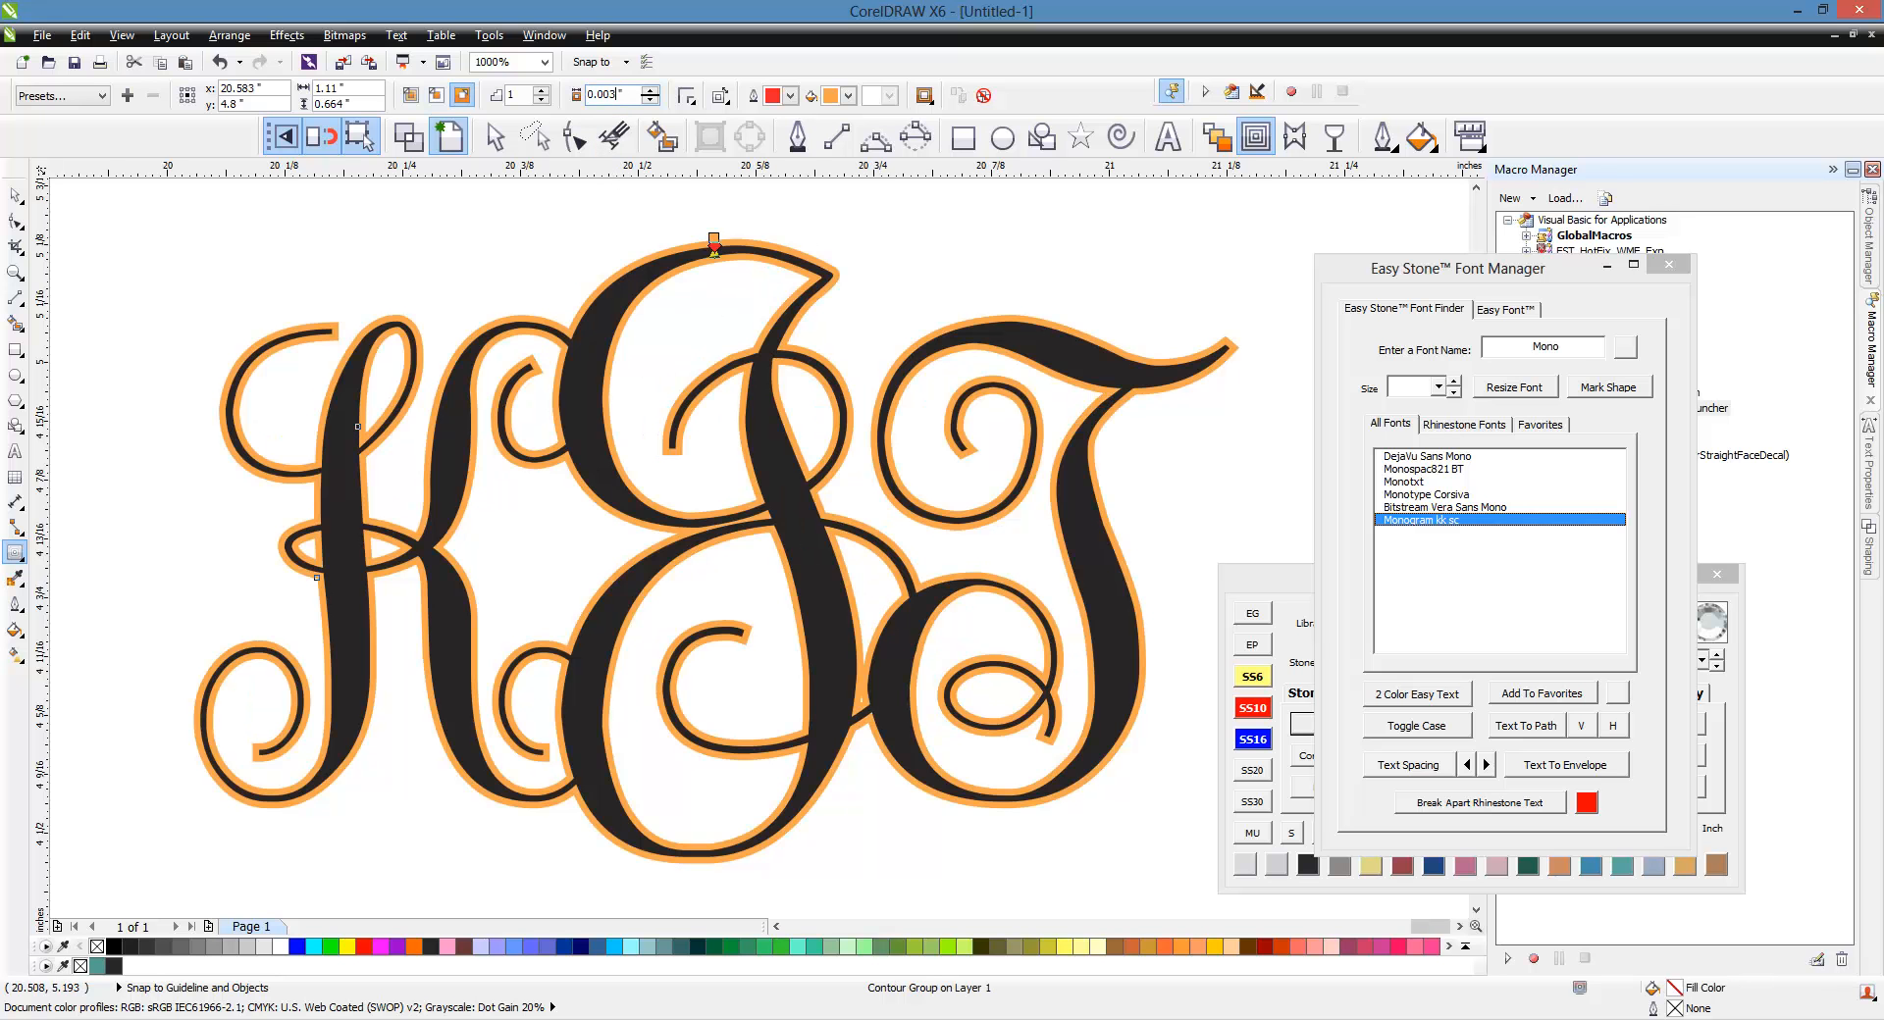
key(Return)
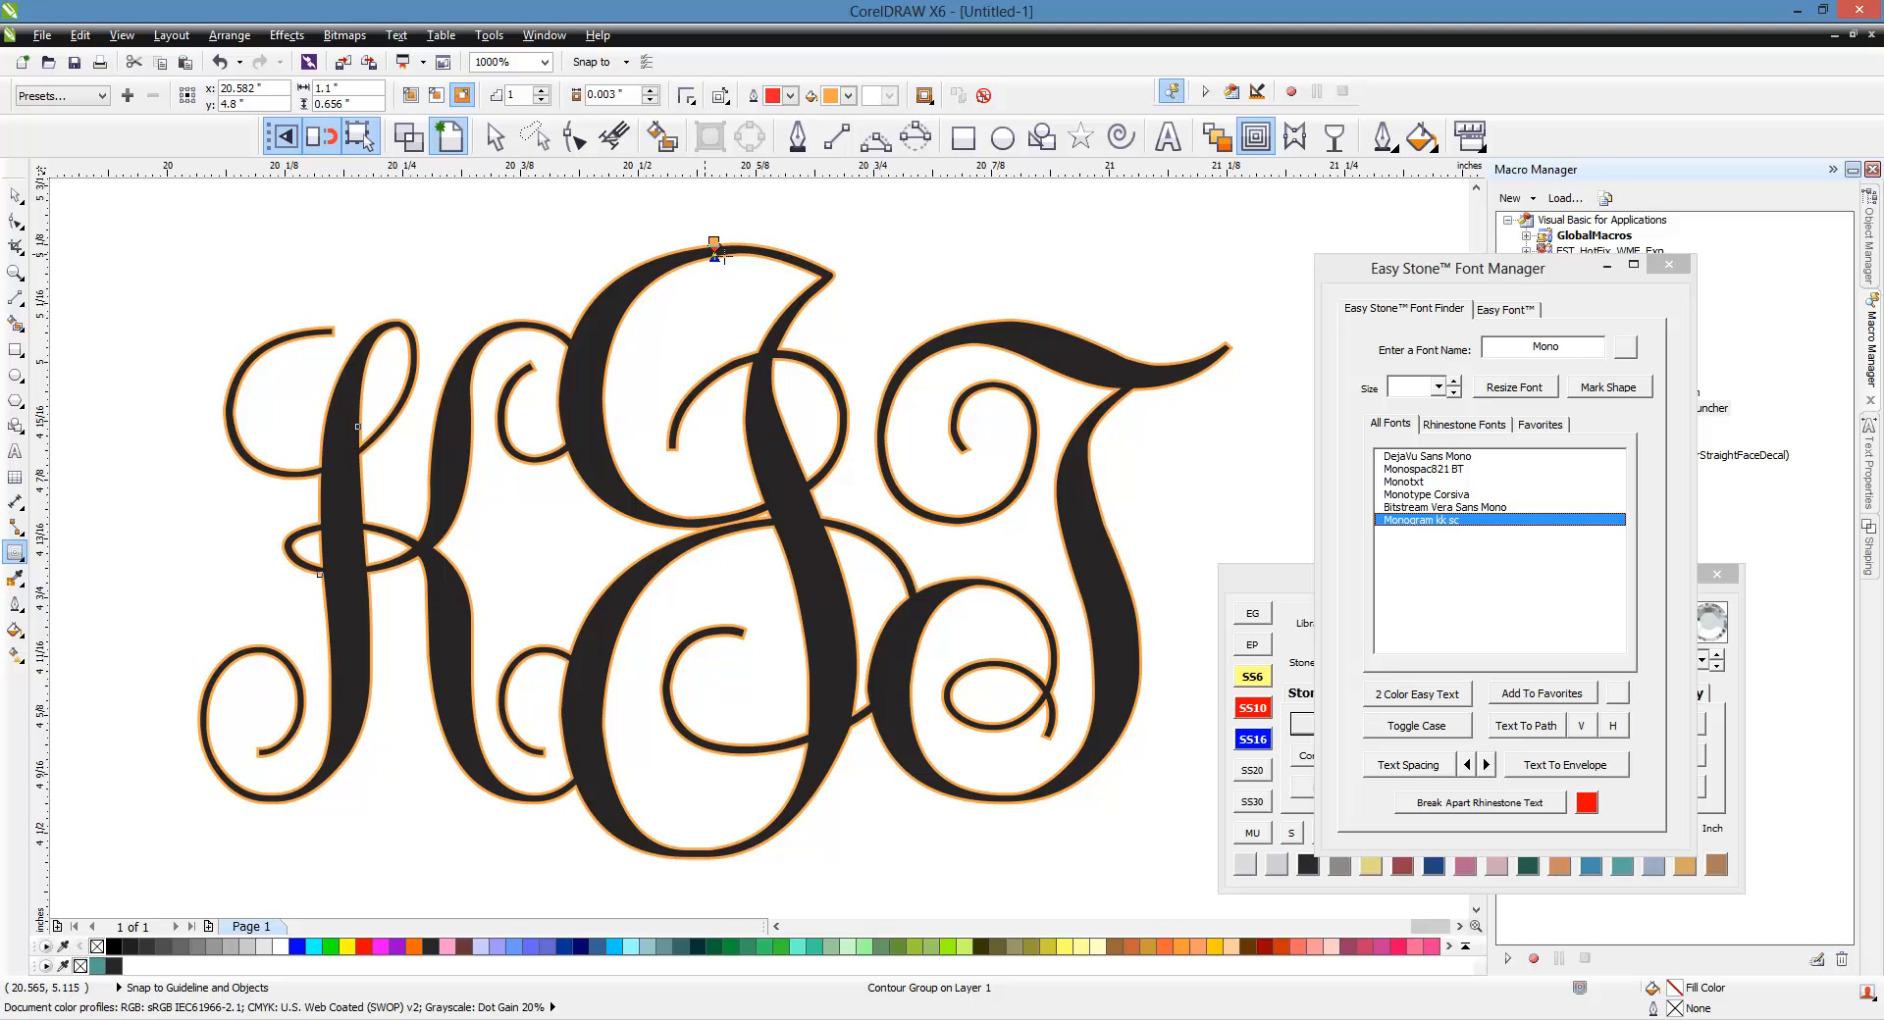
Step: Break the contour group apart and delete the black original, keeping the thicker orange monogram
scroll(829, 280, up, 1)
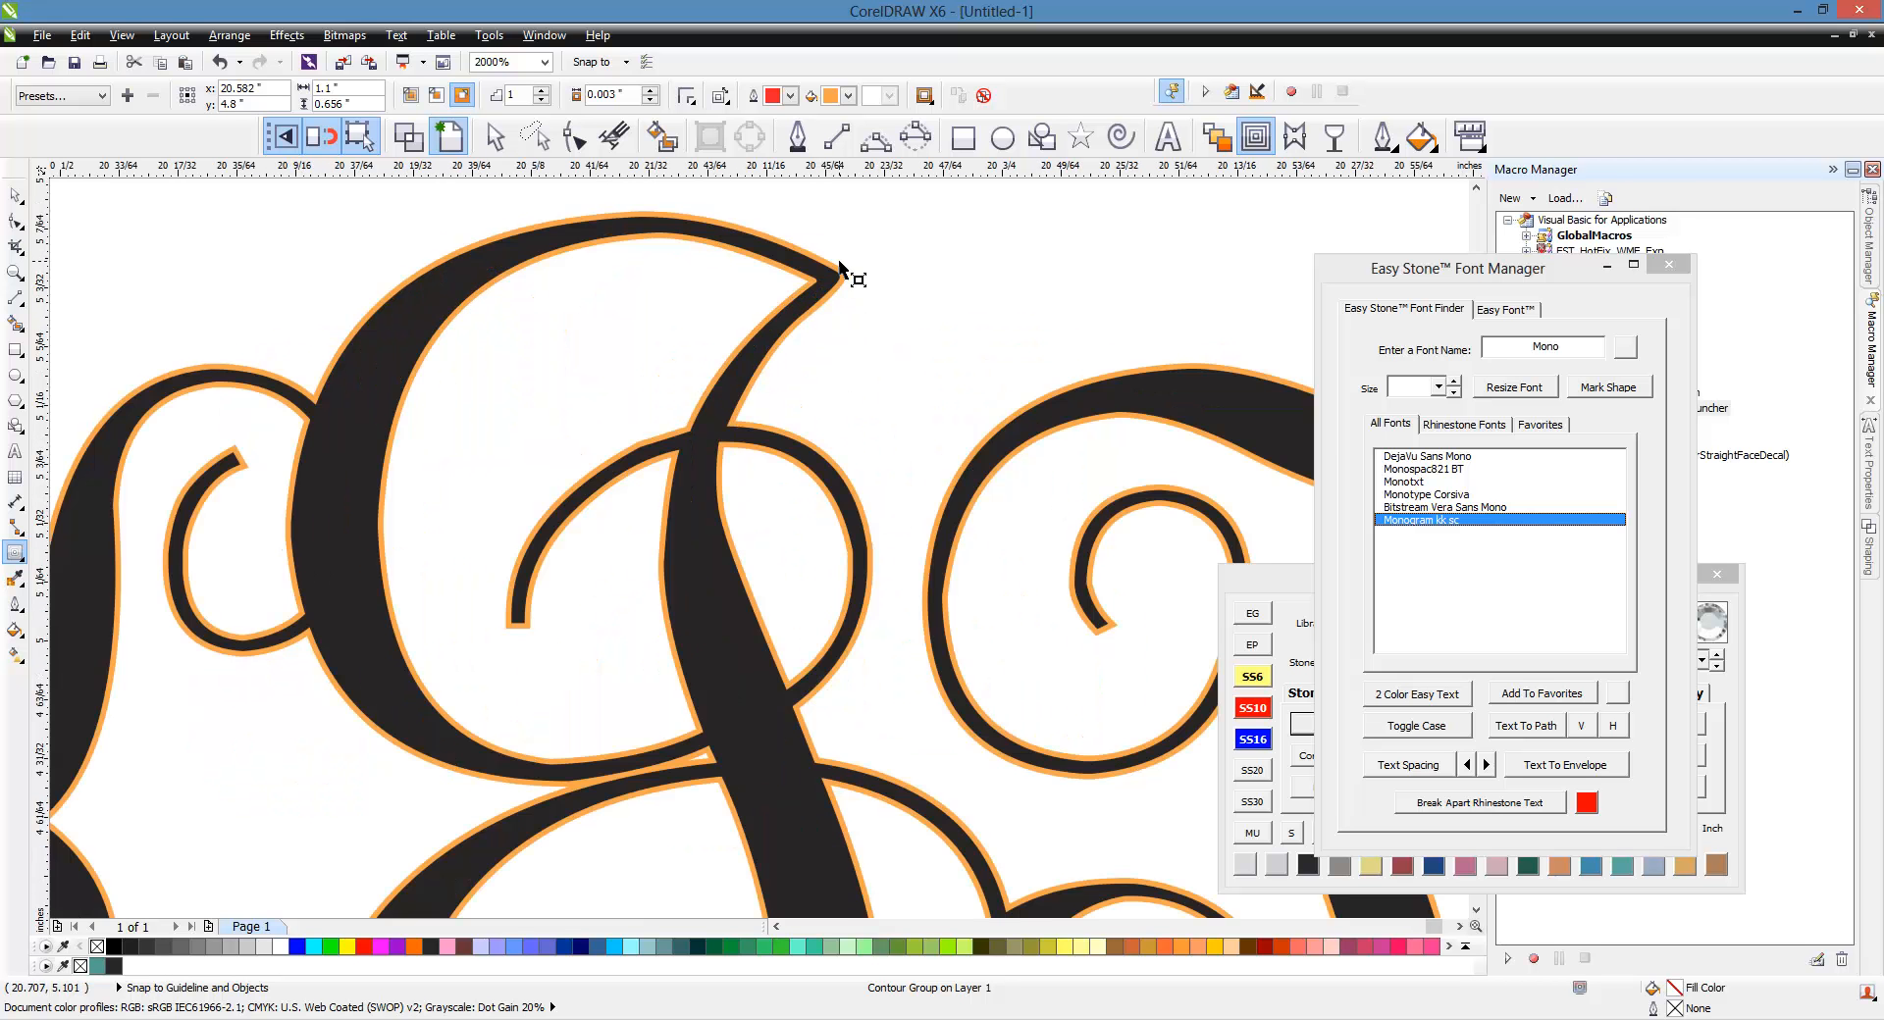
scroll(829, 279, up, 1)
right_click(830, 276)
click(942, 310)
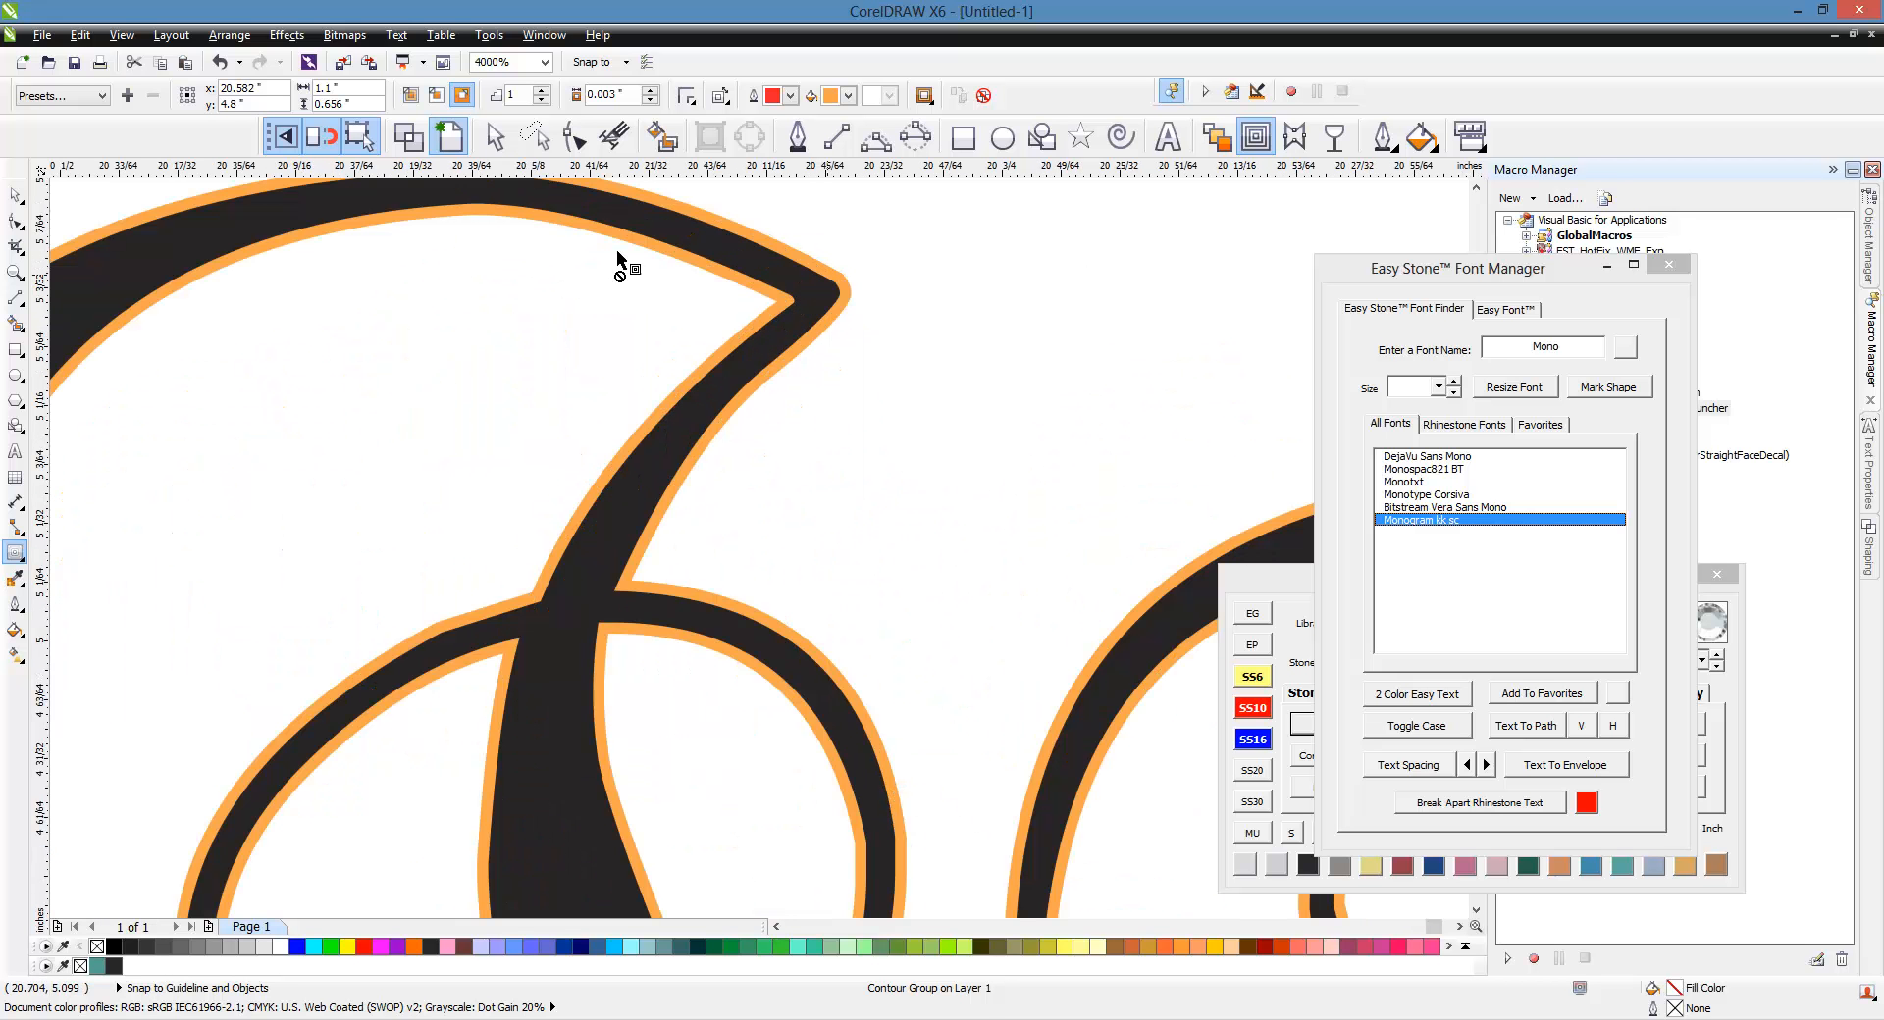
click(821, 301)
key(Delete)
scroll(883, 349, down, 3)
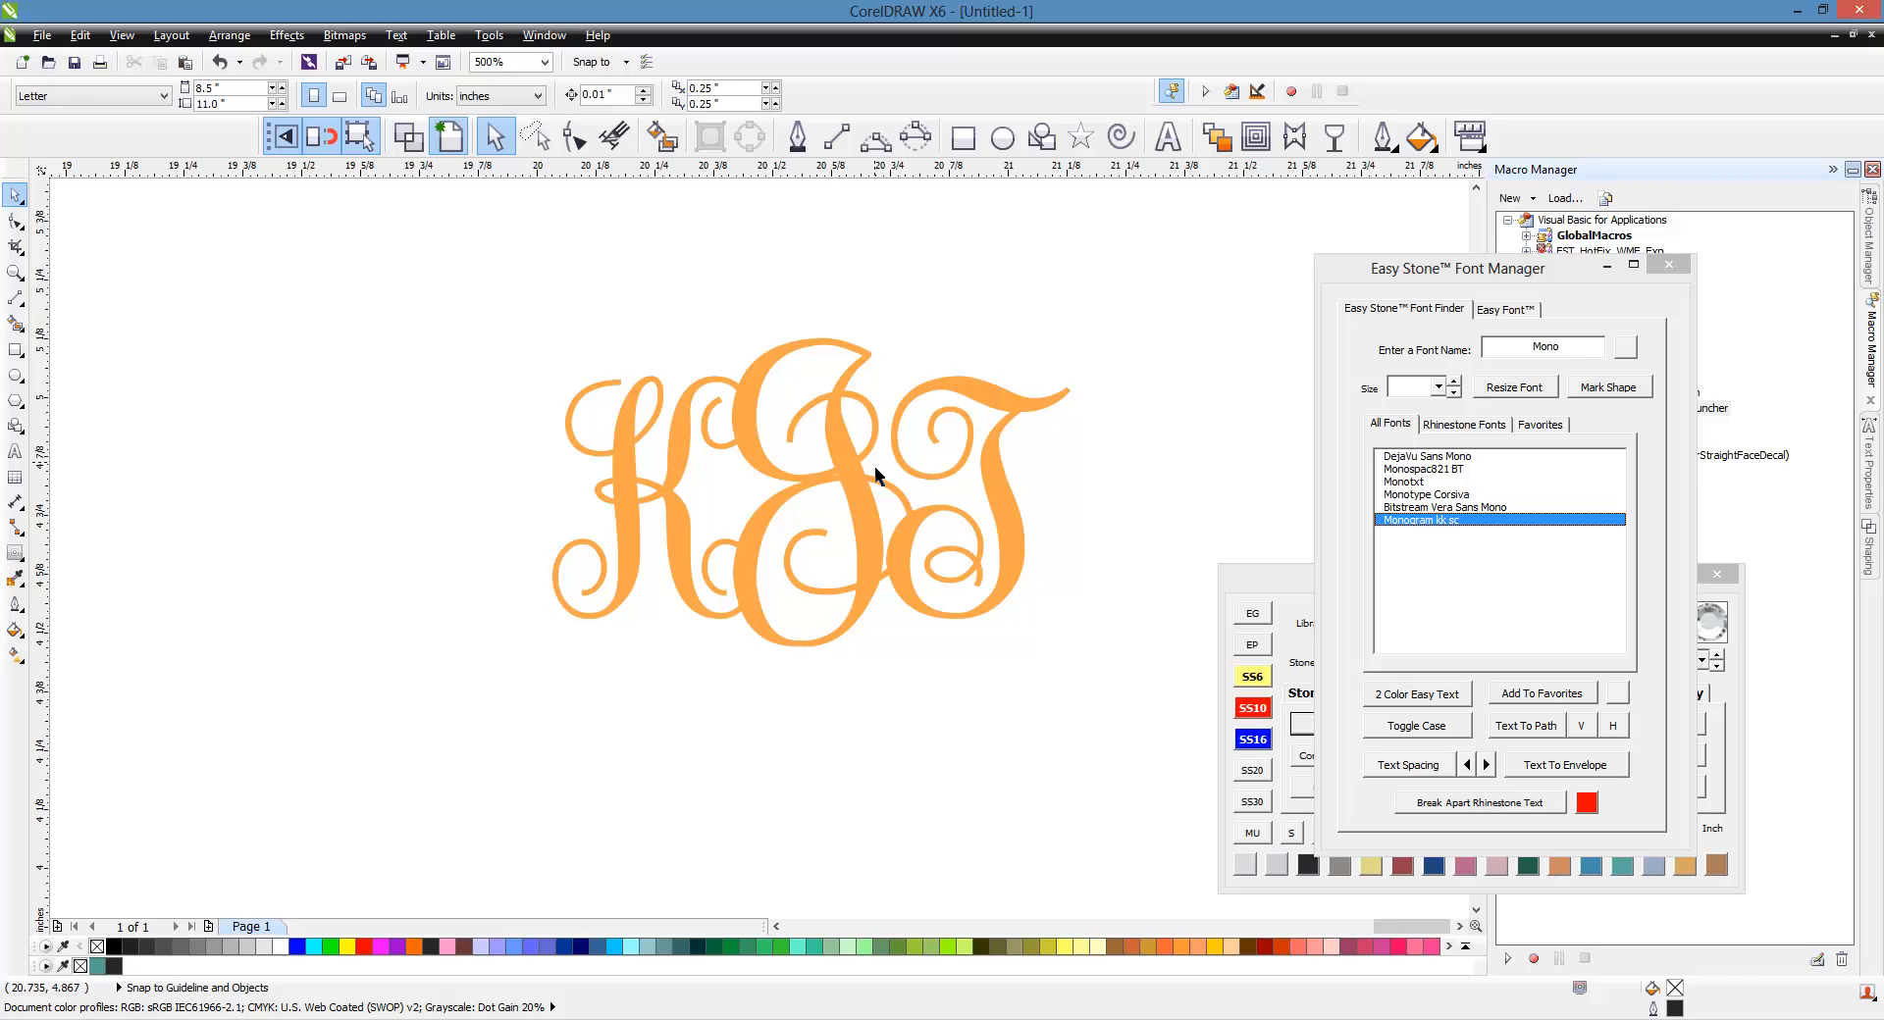
Step: Move the orange monogram onto the large yellow label of the bottle
scroll(1010, 408, down, 5)
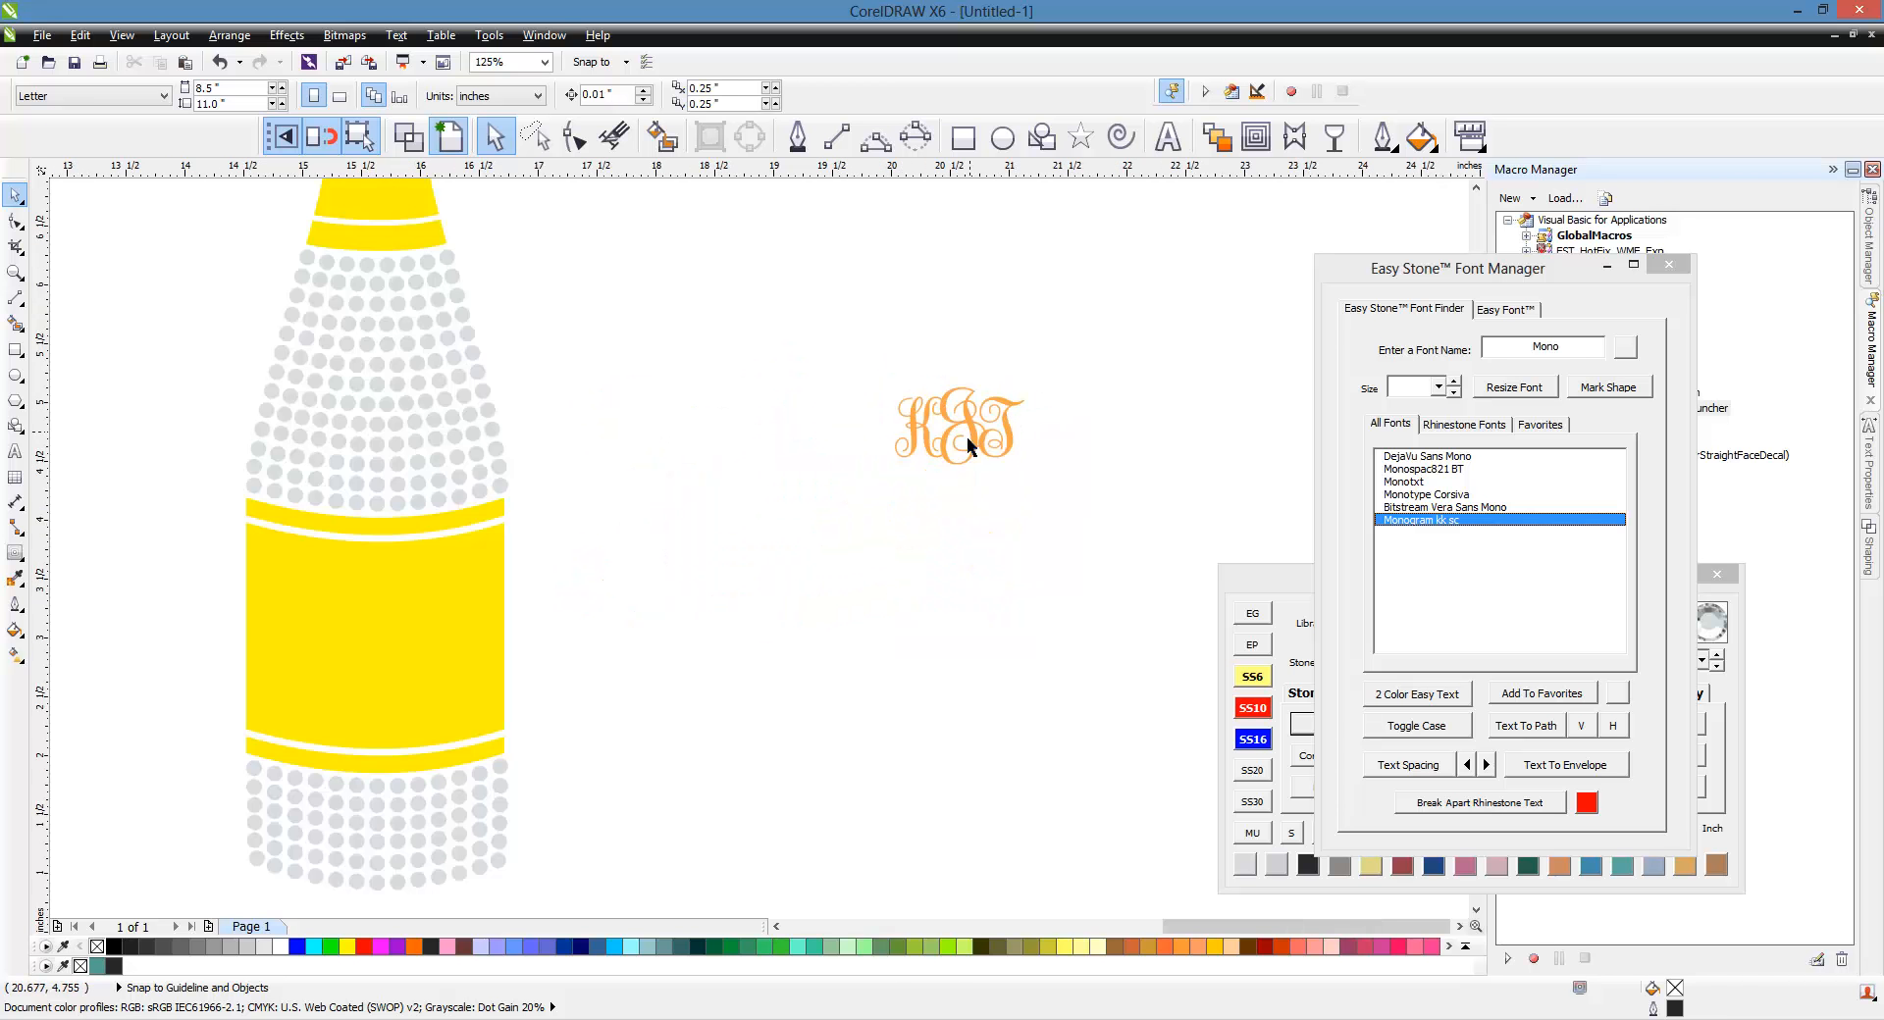
drag(968, 438, 370, 655)
scroll(370, 655, up, 2)
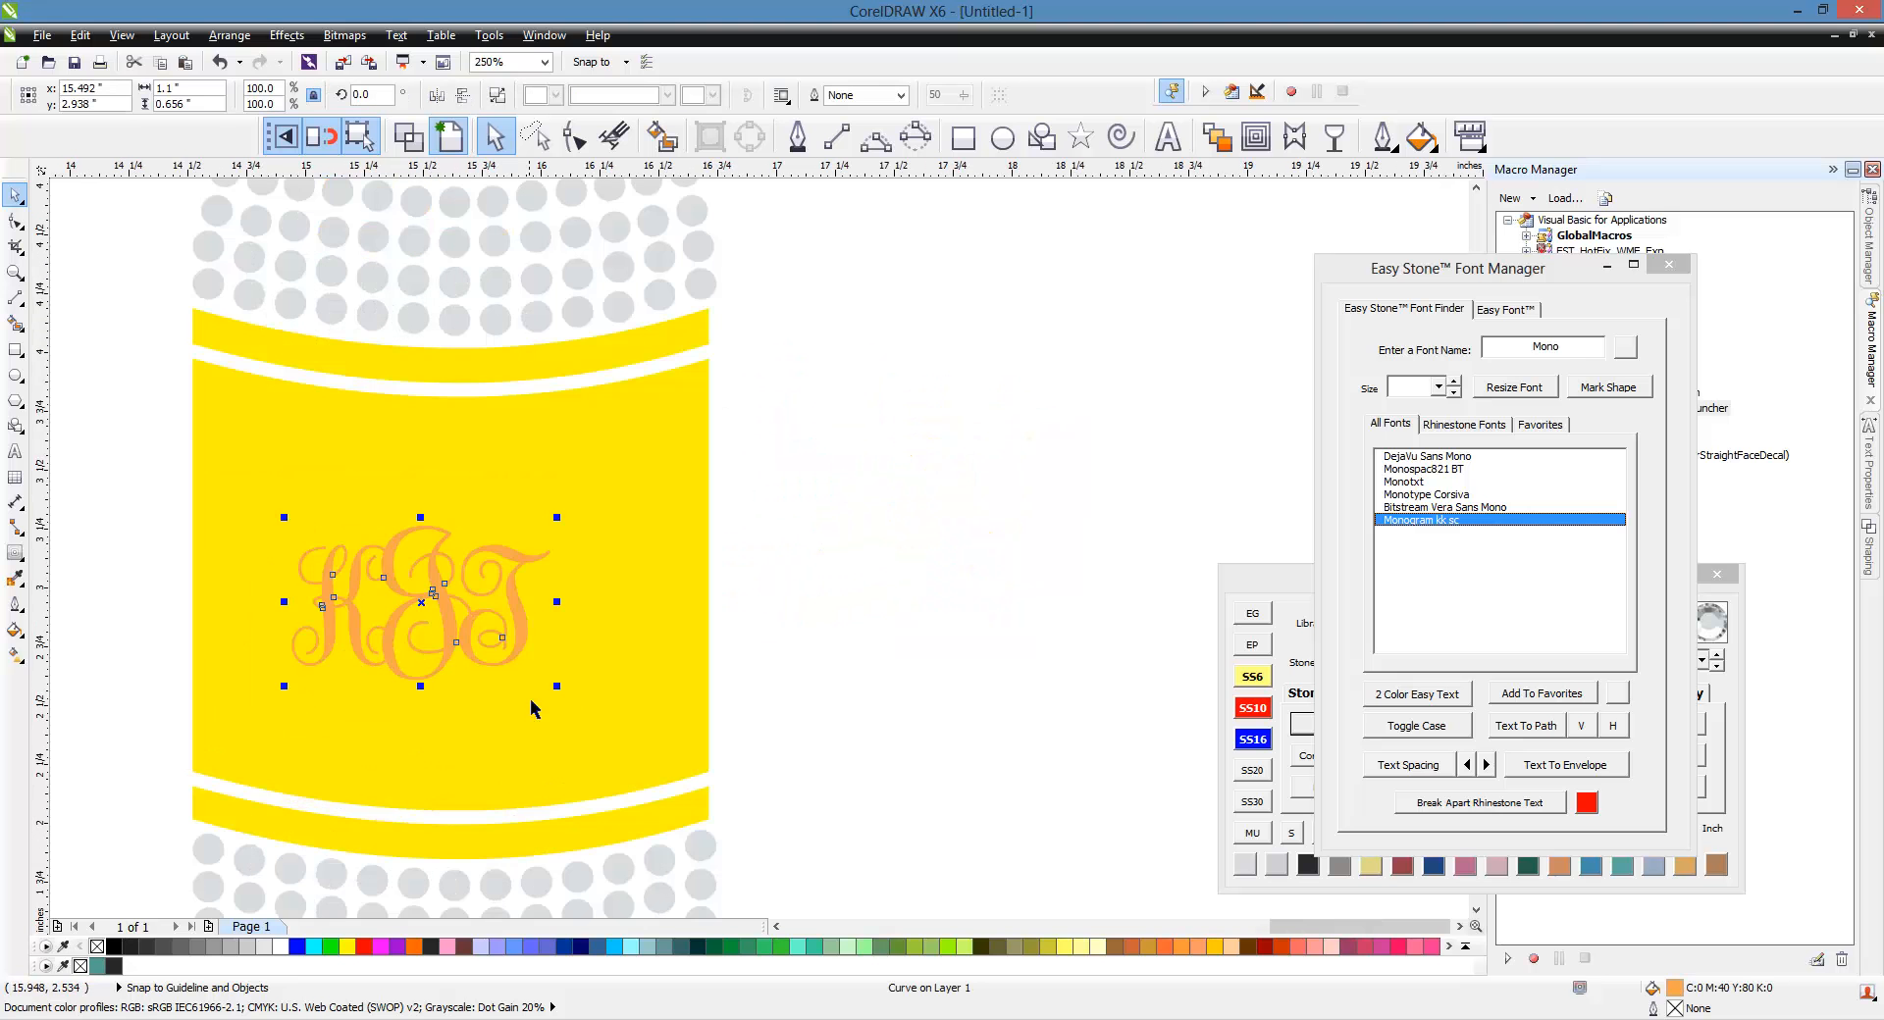
Step: Enlarge the monogram to about 1.9 inches wide and position it in the middle of the yellow label
drag(557, 686, 647, 753)
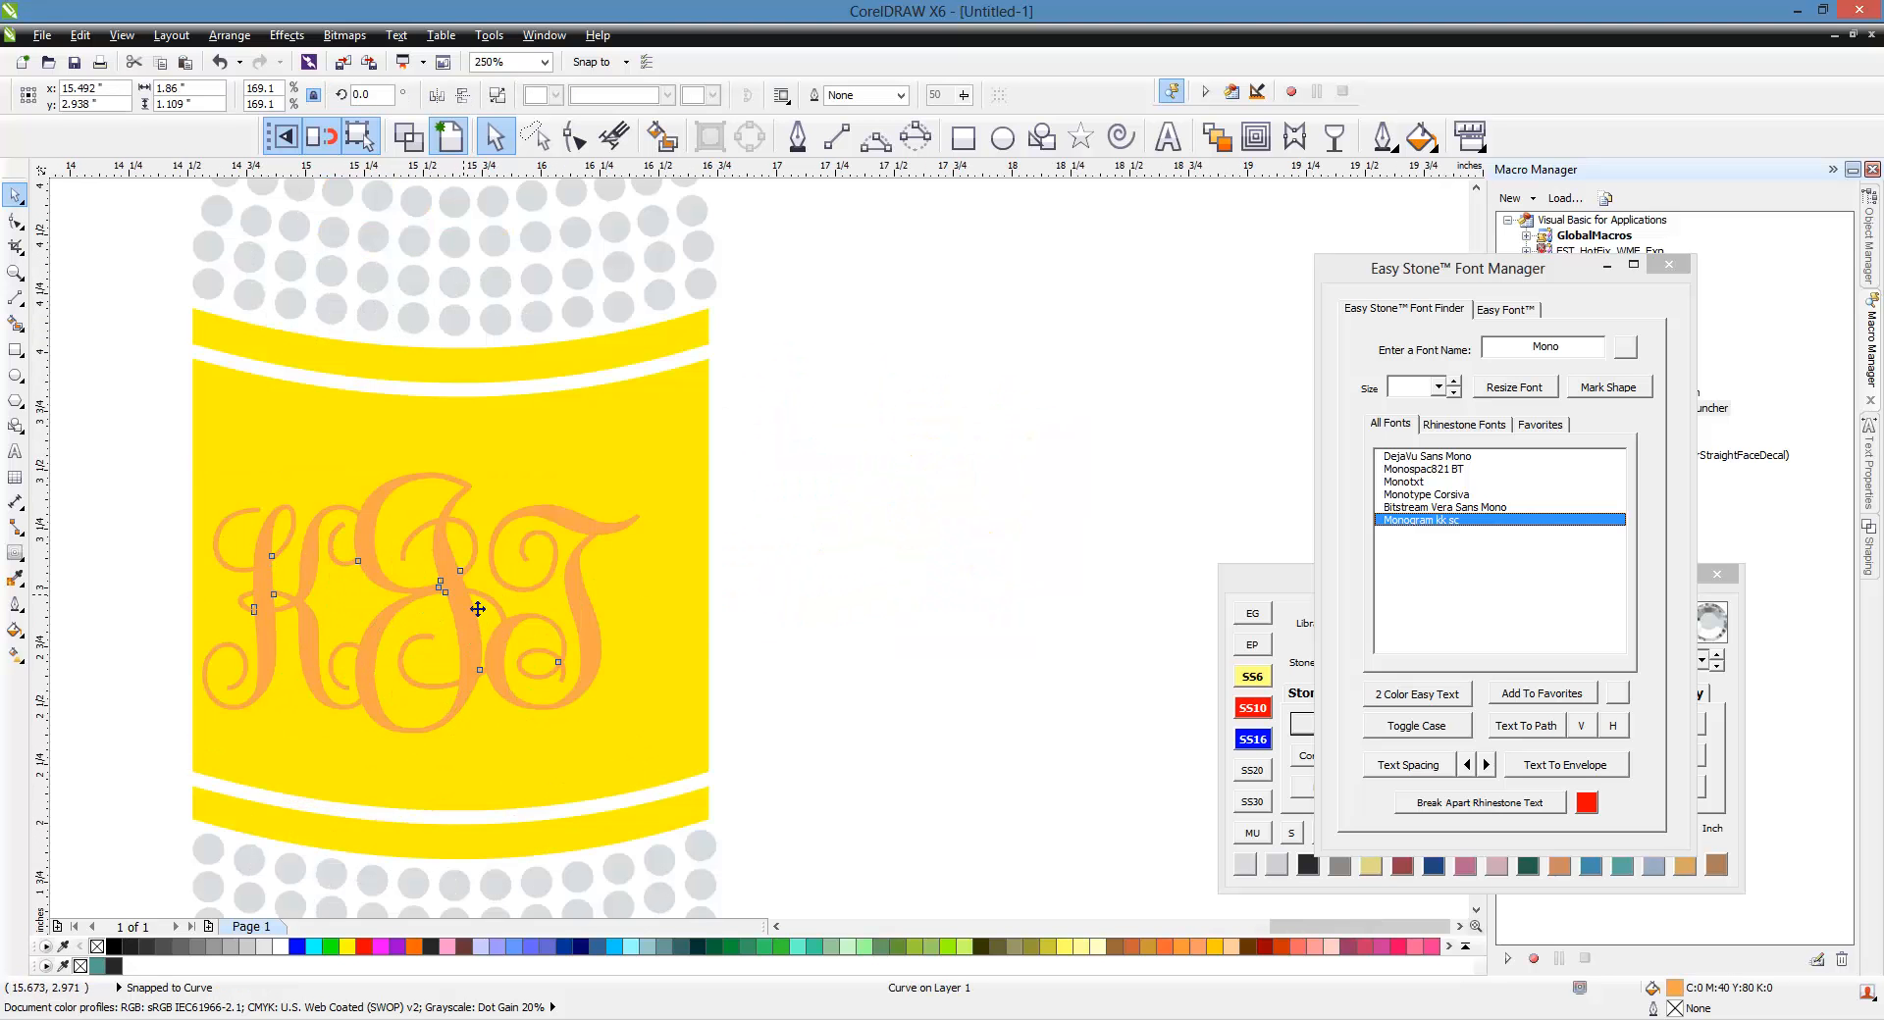
drag(477, 609, 503, 582)
scroll(581, 481, down, 2)
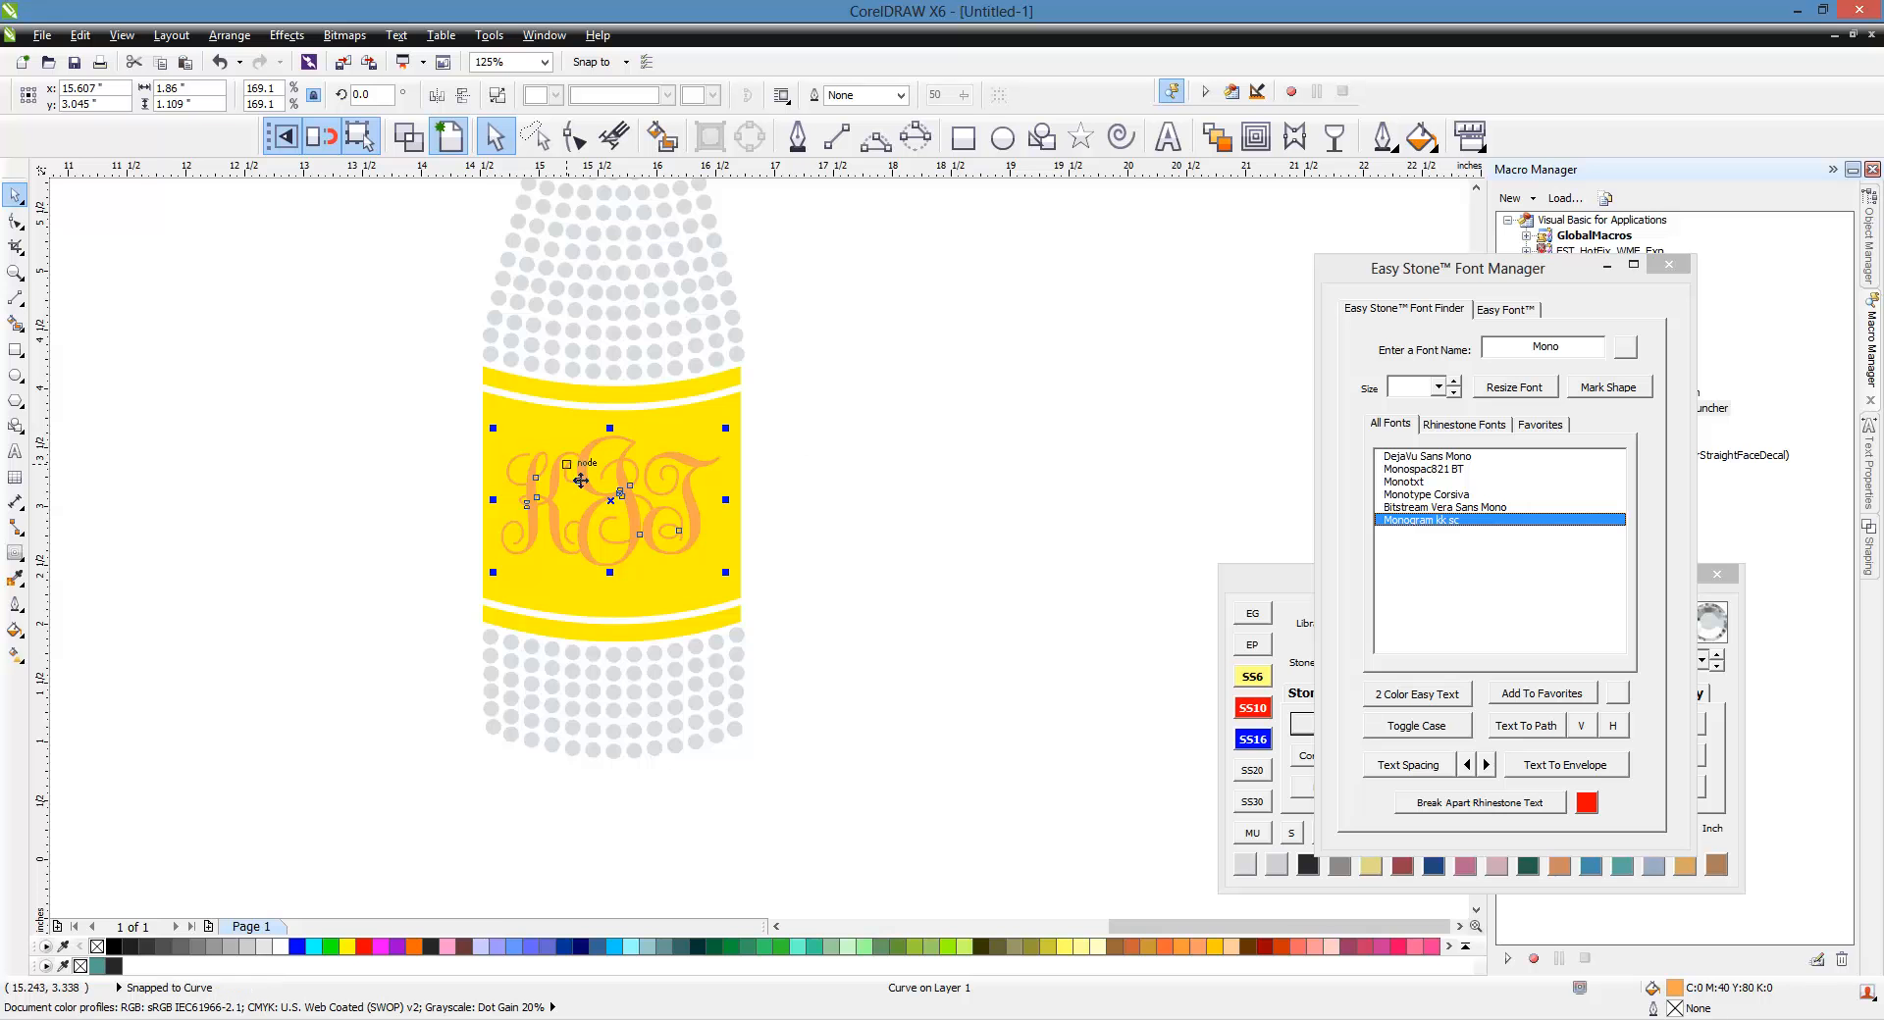
scroll(848, 663, up, 4)
drag(908, 691, 922, 706)
scroll(971, 639, down, 2)
click(998, 595)
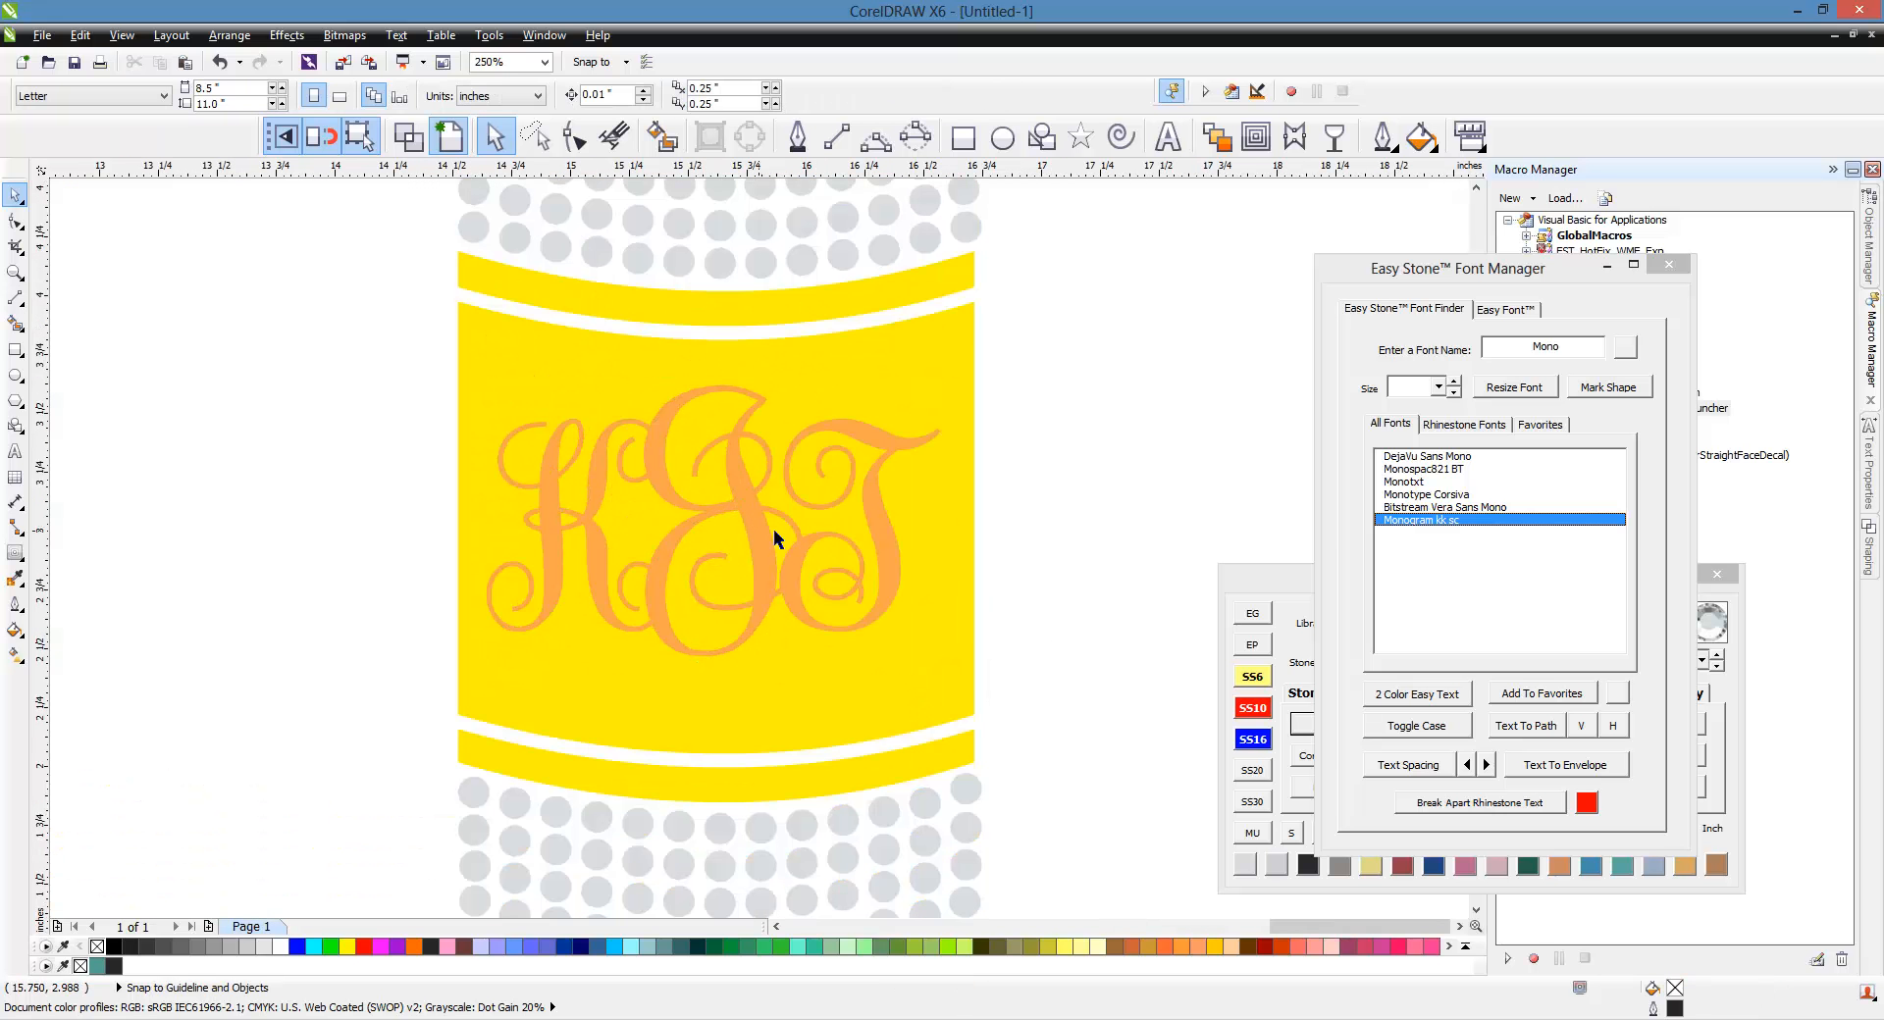
Step: Align the monogram to the yellow label's vertical center
click(777, 539)
shift+click(966, 558)
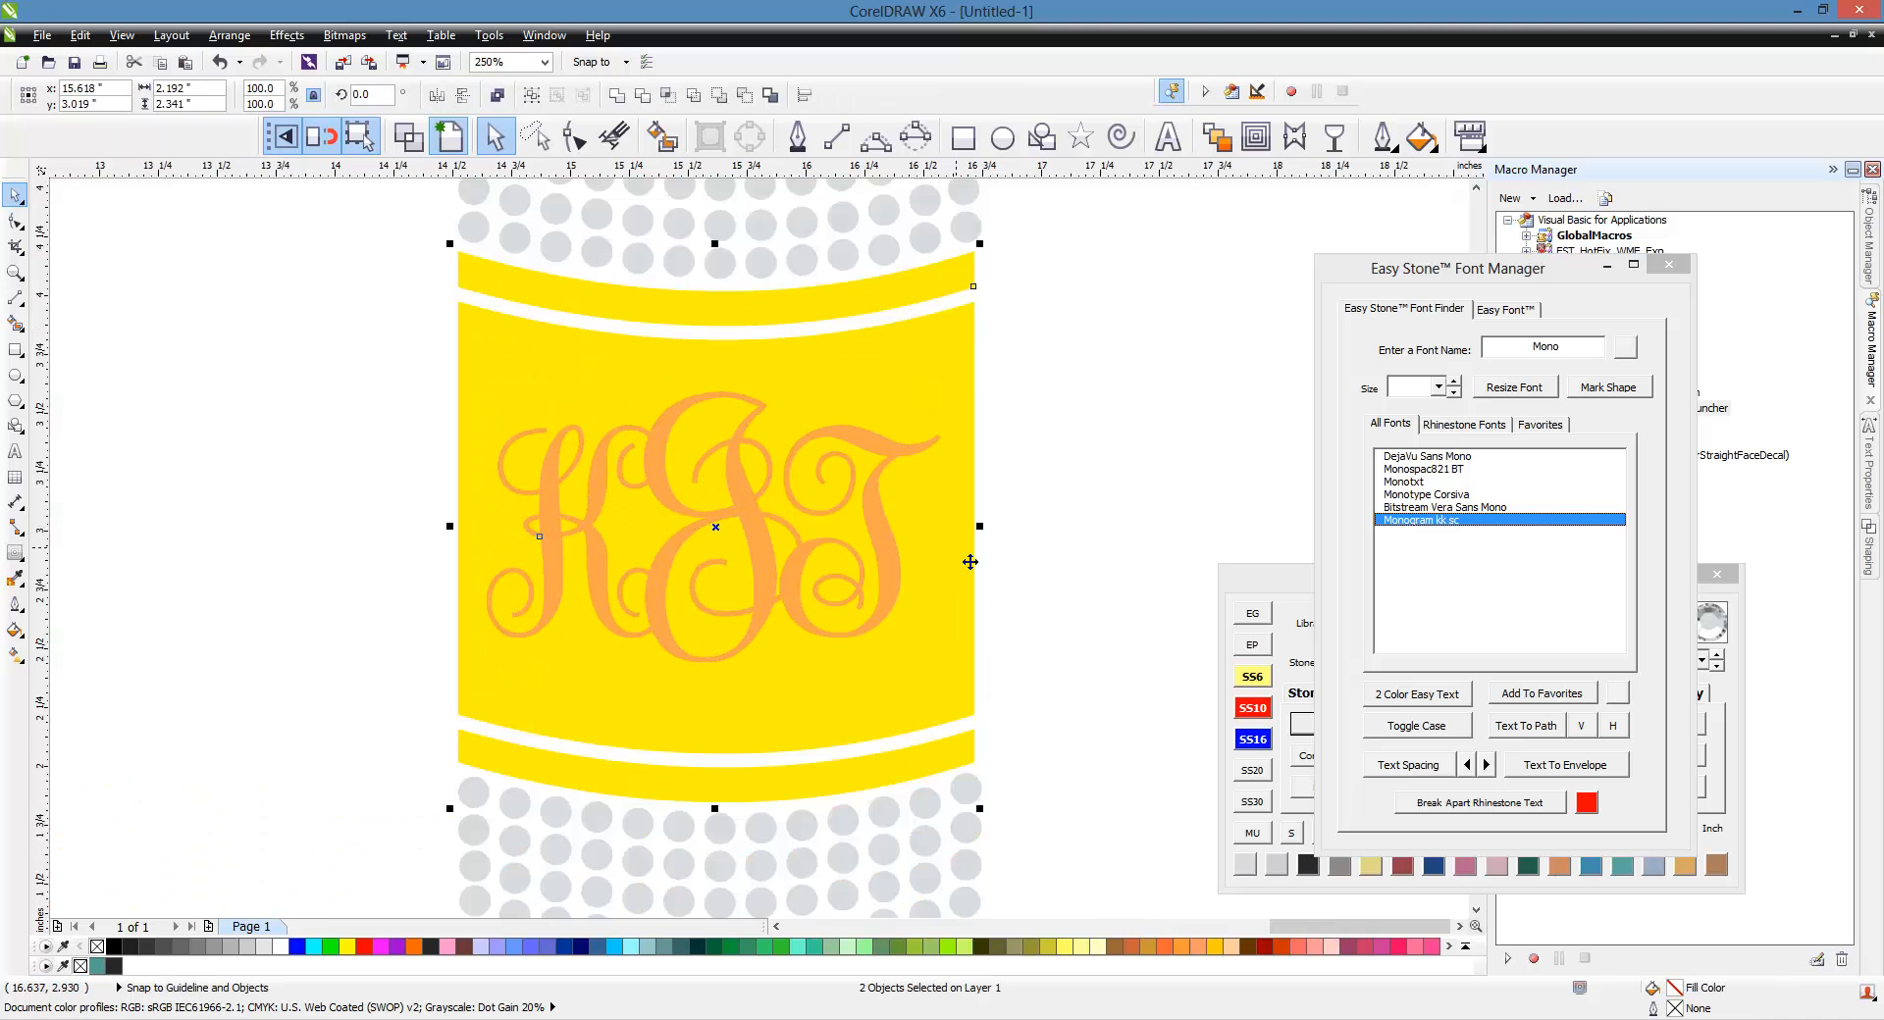
click(1063, 553)
Step: Examine the monogram's size and placement on the label, both close up and against the whole bottle
scroll(889, 530, down, 3)
scroll(781, 608, up, 1)
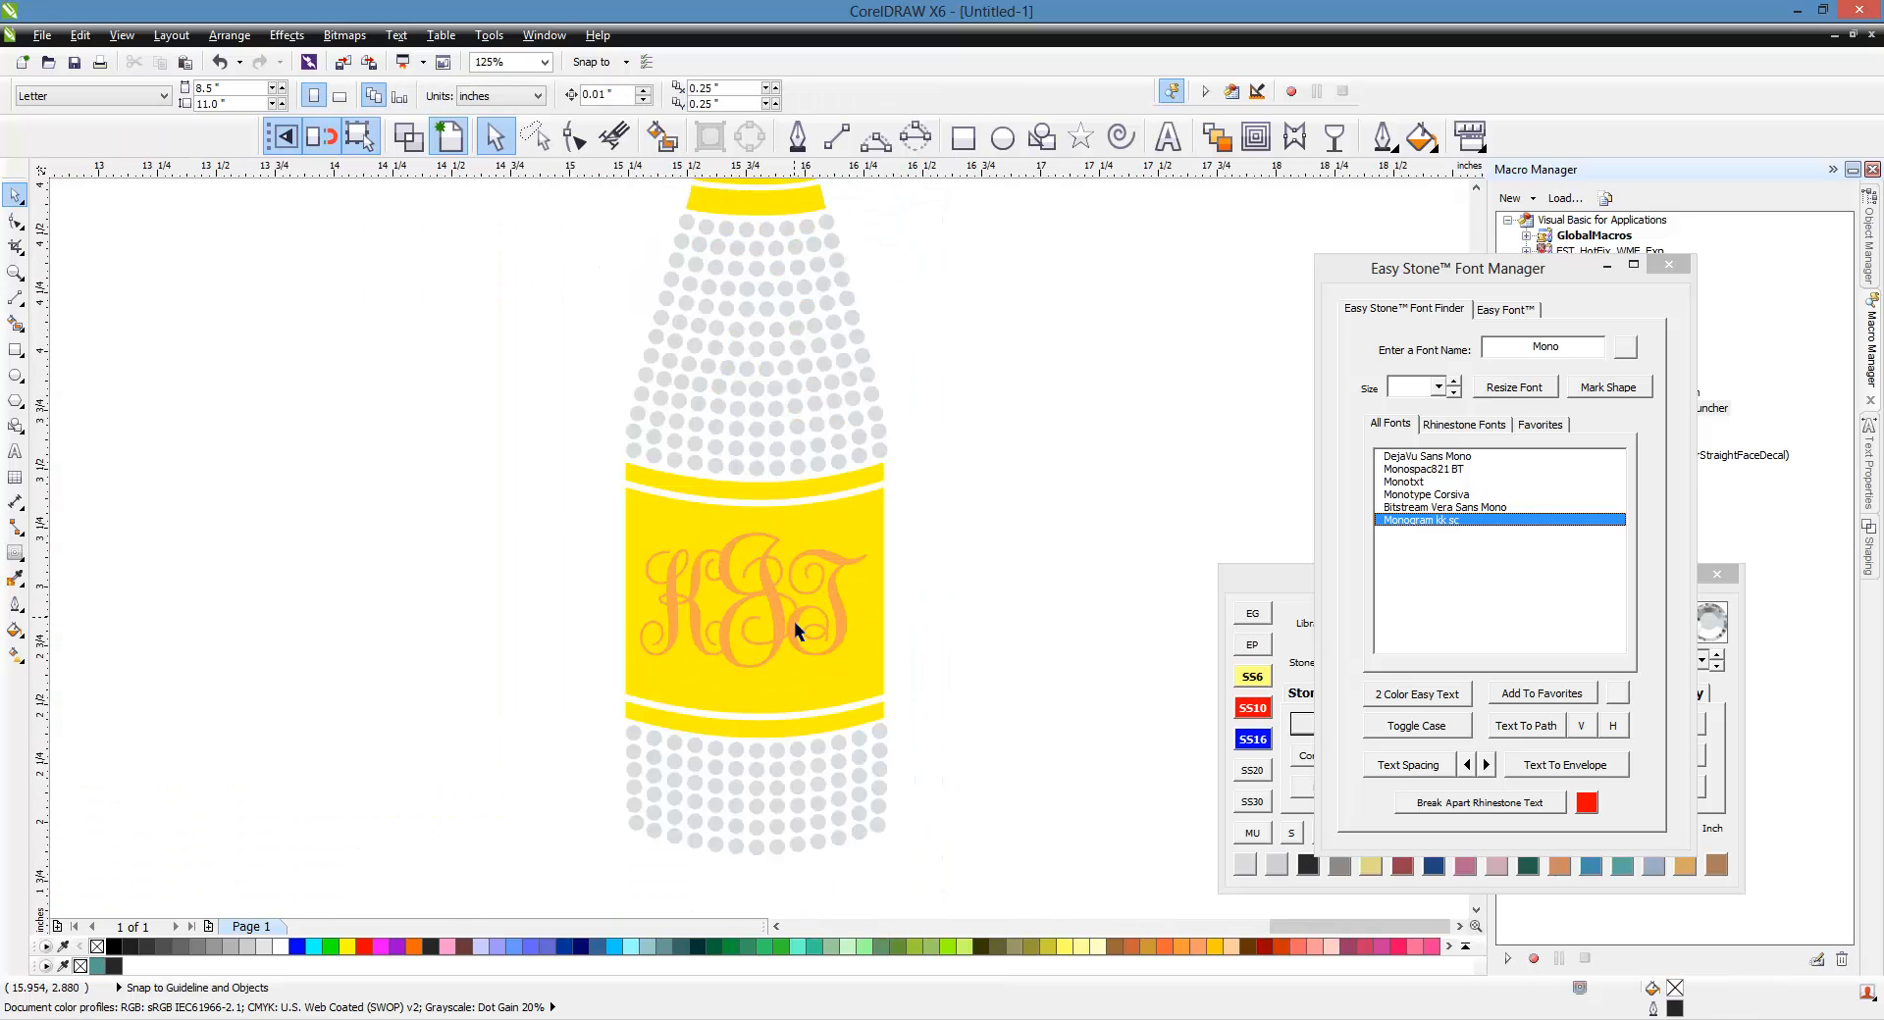
scroll(798, 631, up, 2)
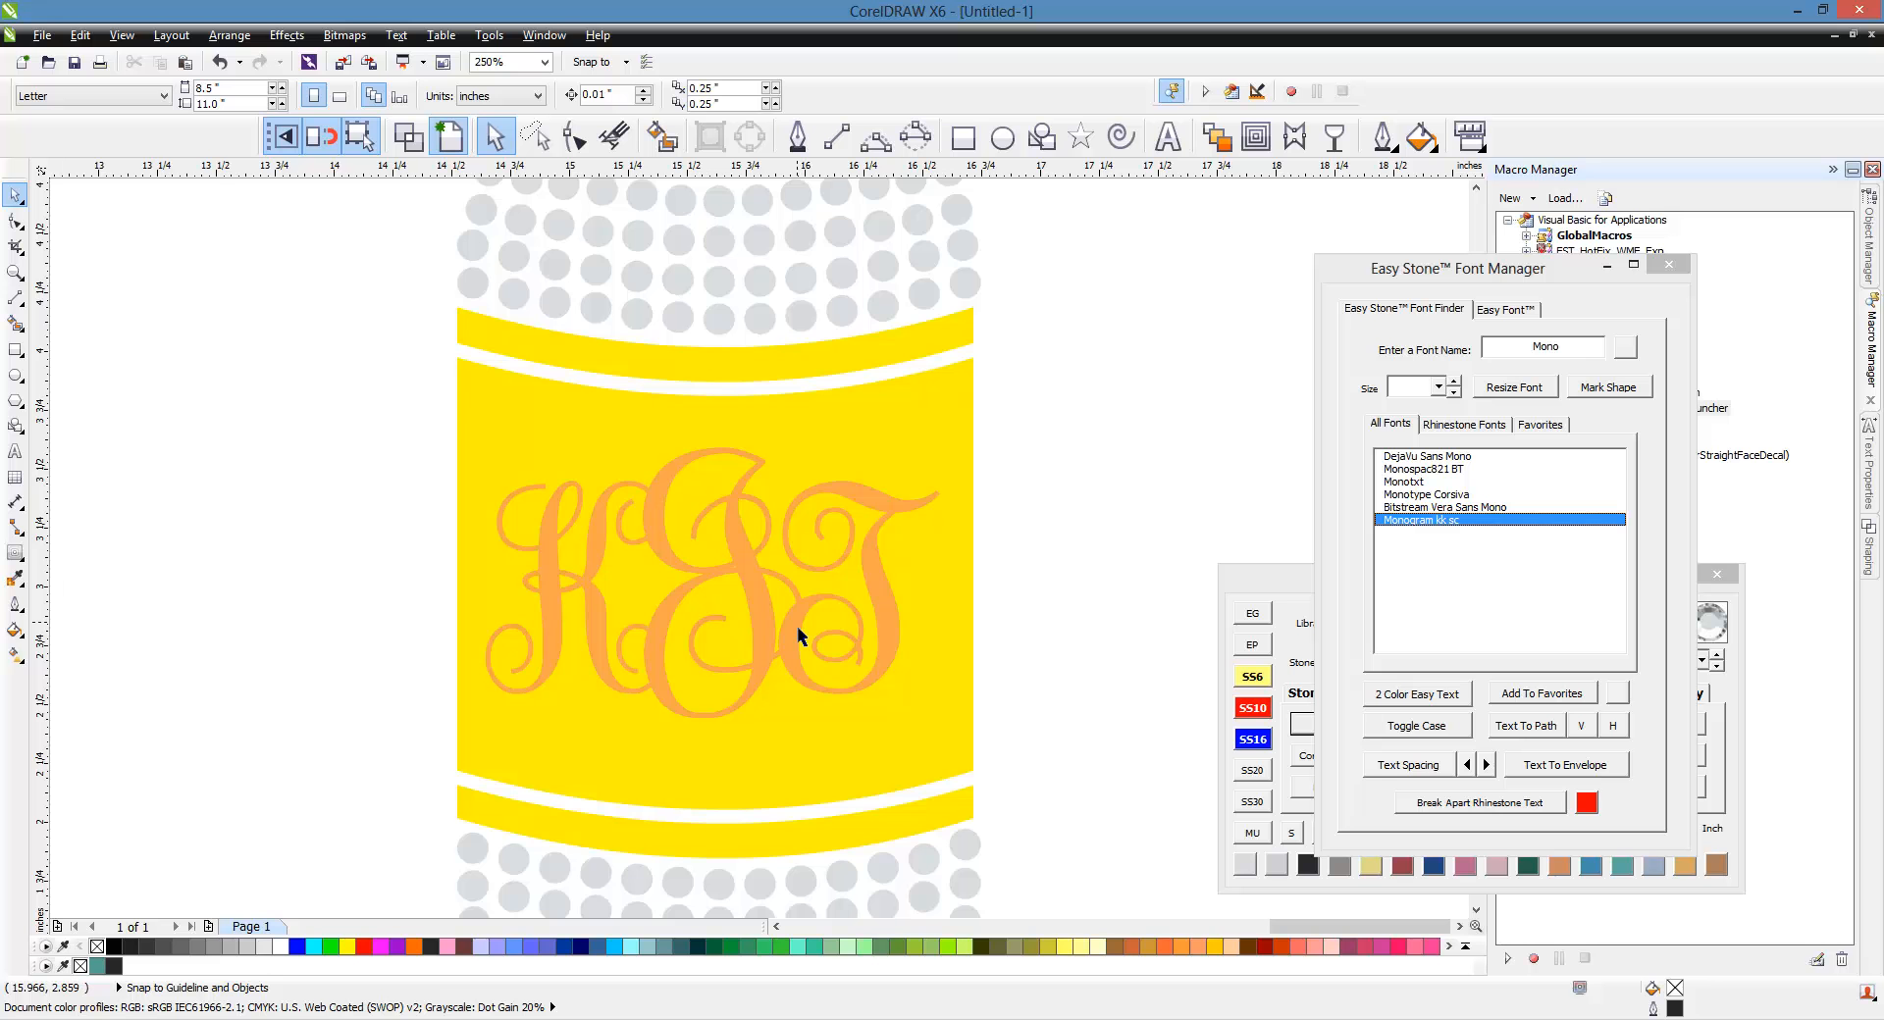
scroll(427, 620, down, 2)
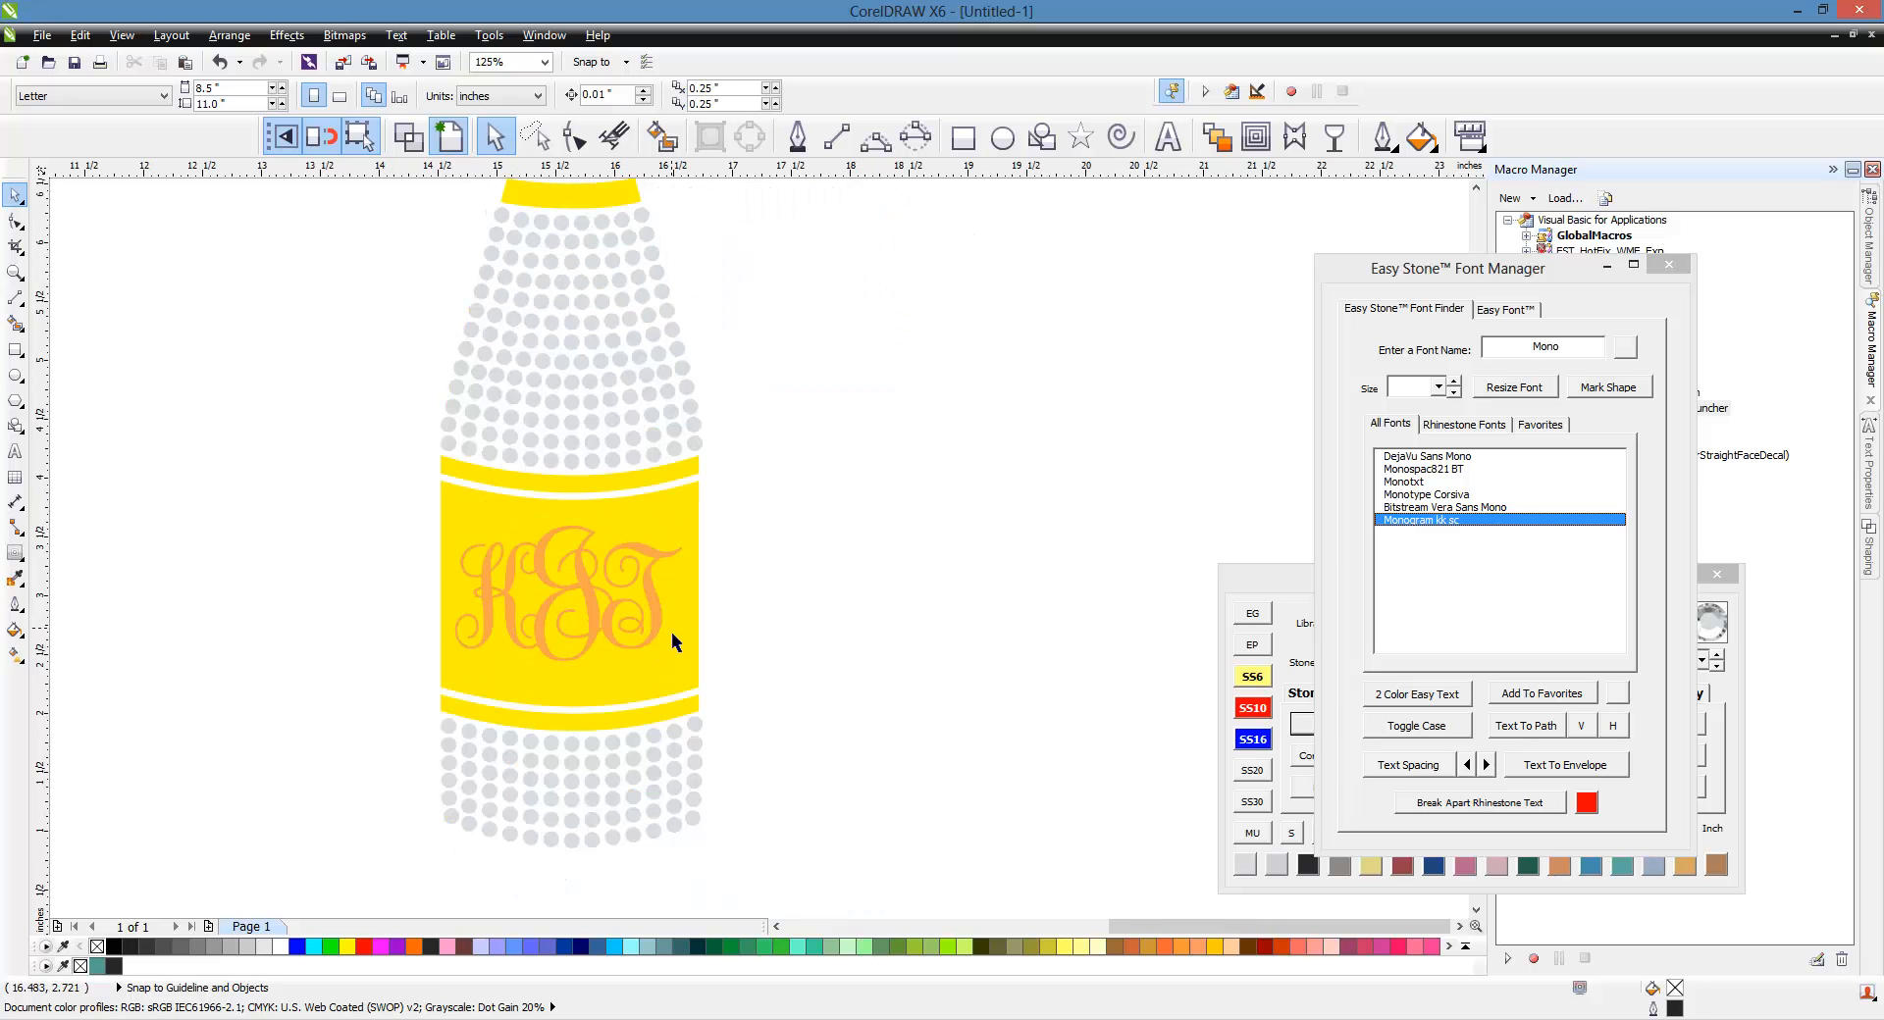
scroll(528, 674, up, 2)
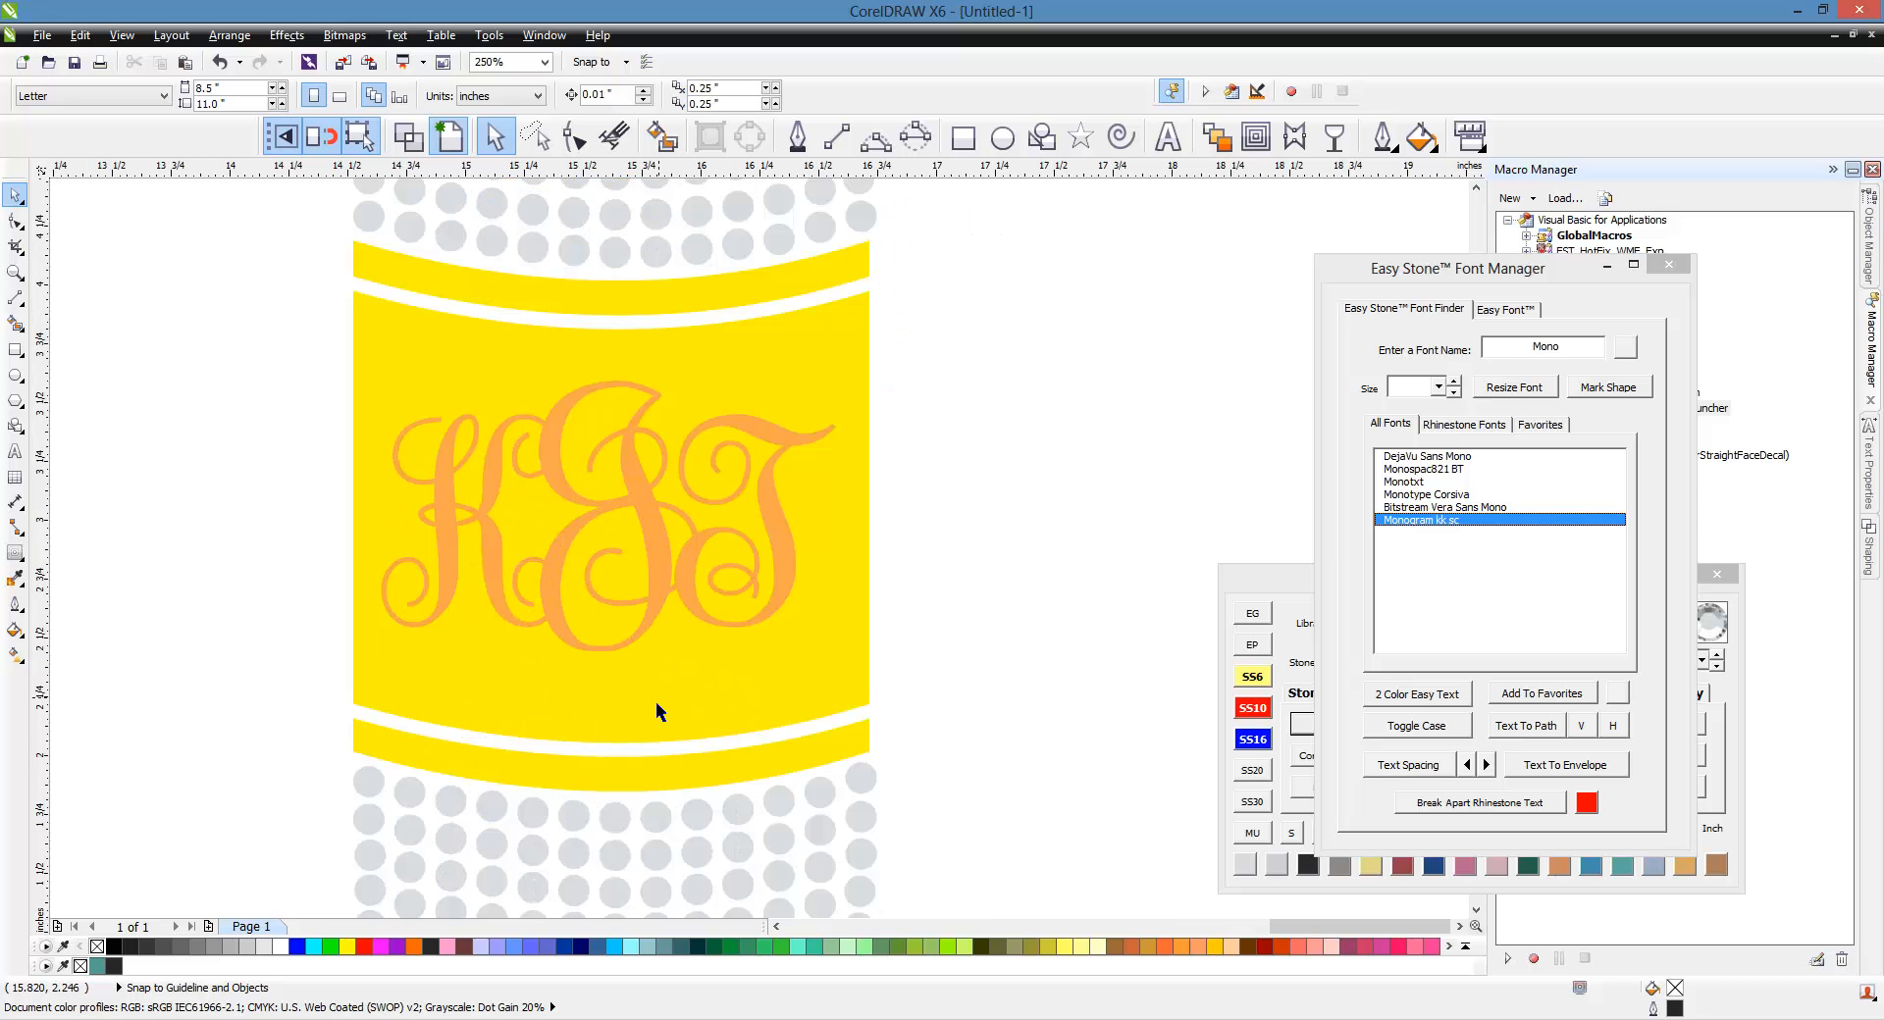
scroll(681, 704, down, 4)
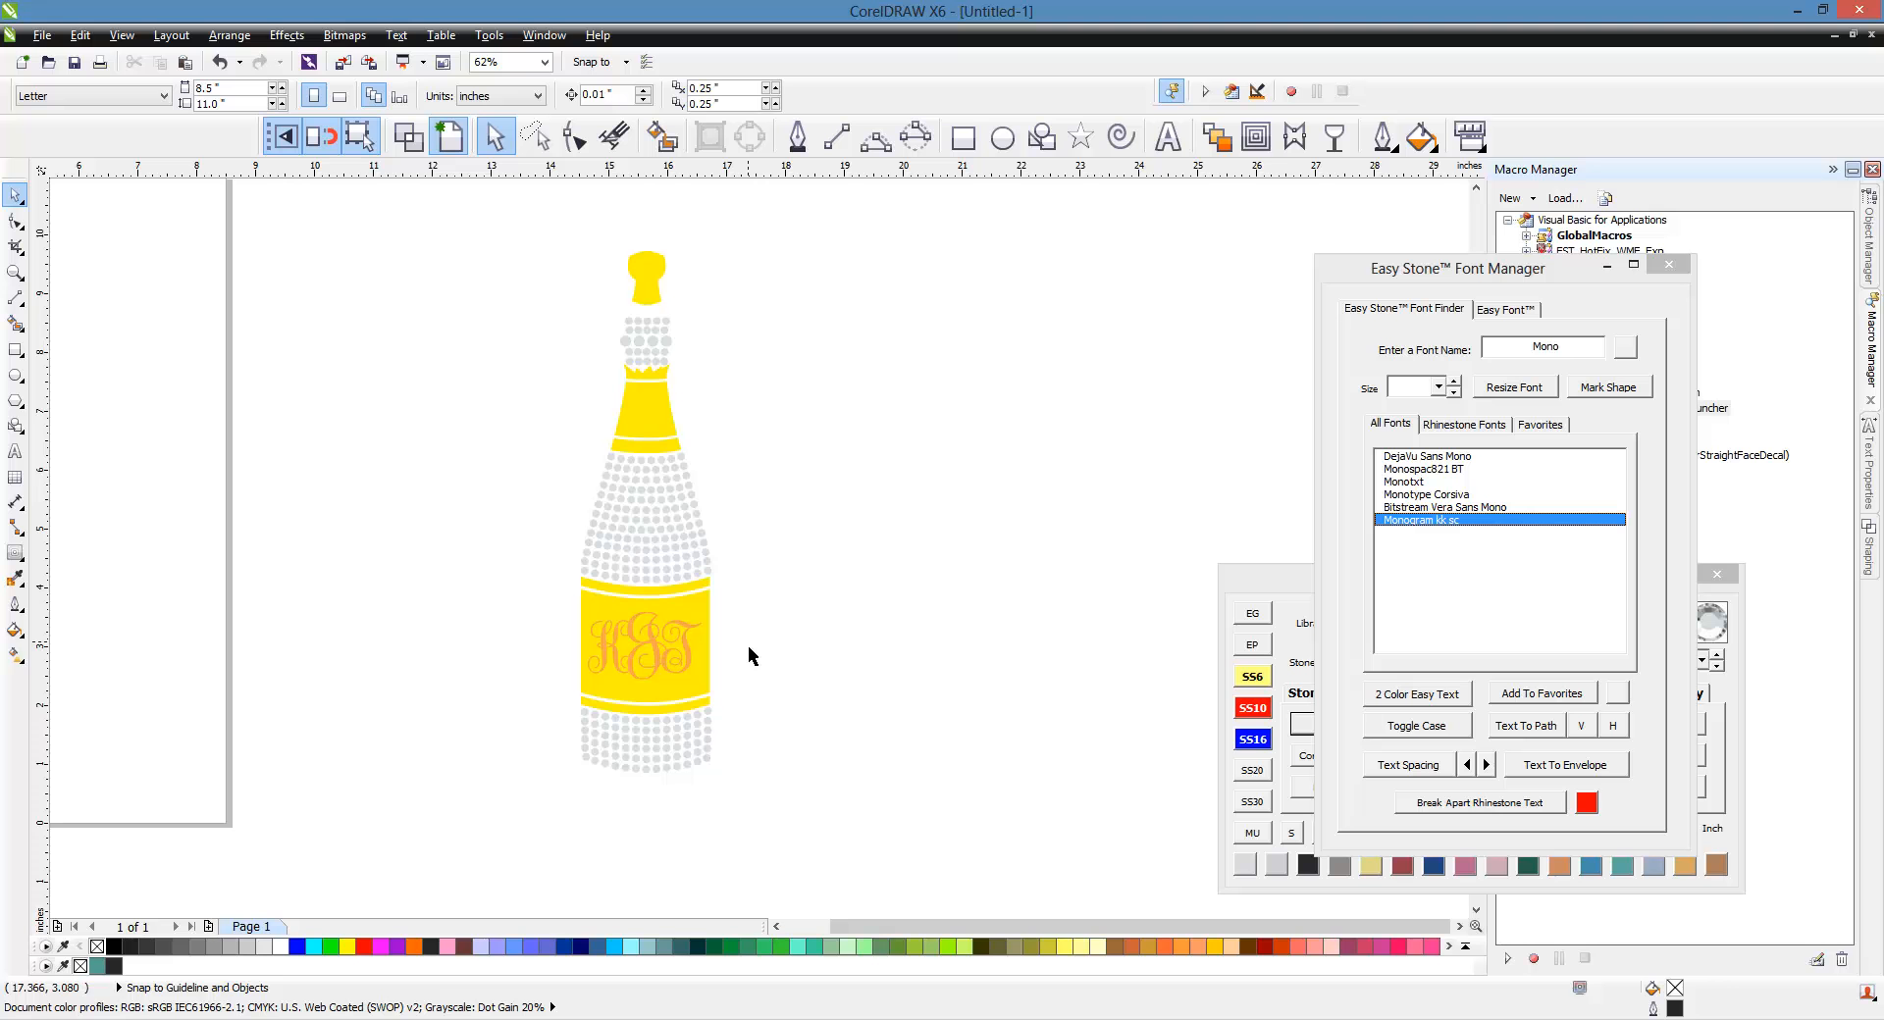
scroll(528, 636, up, 5)
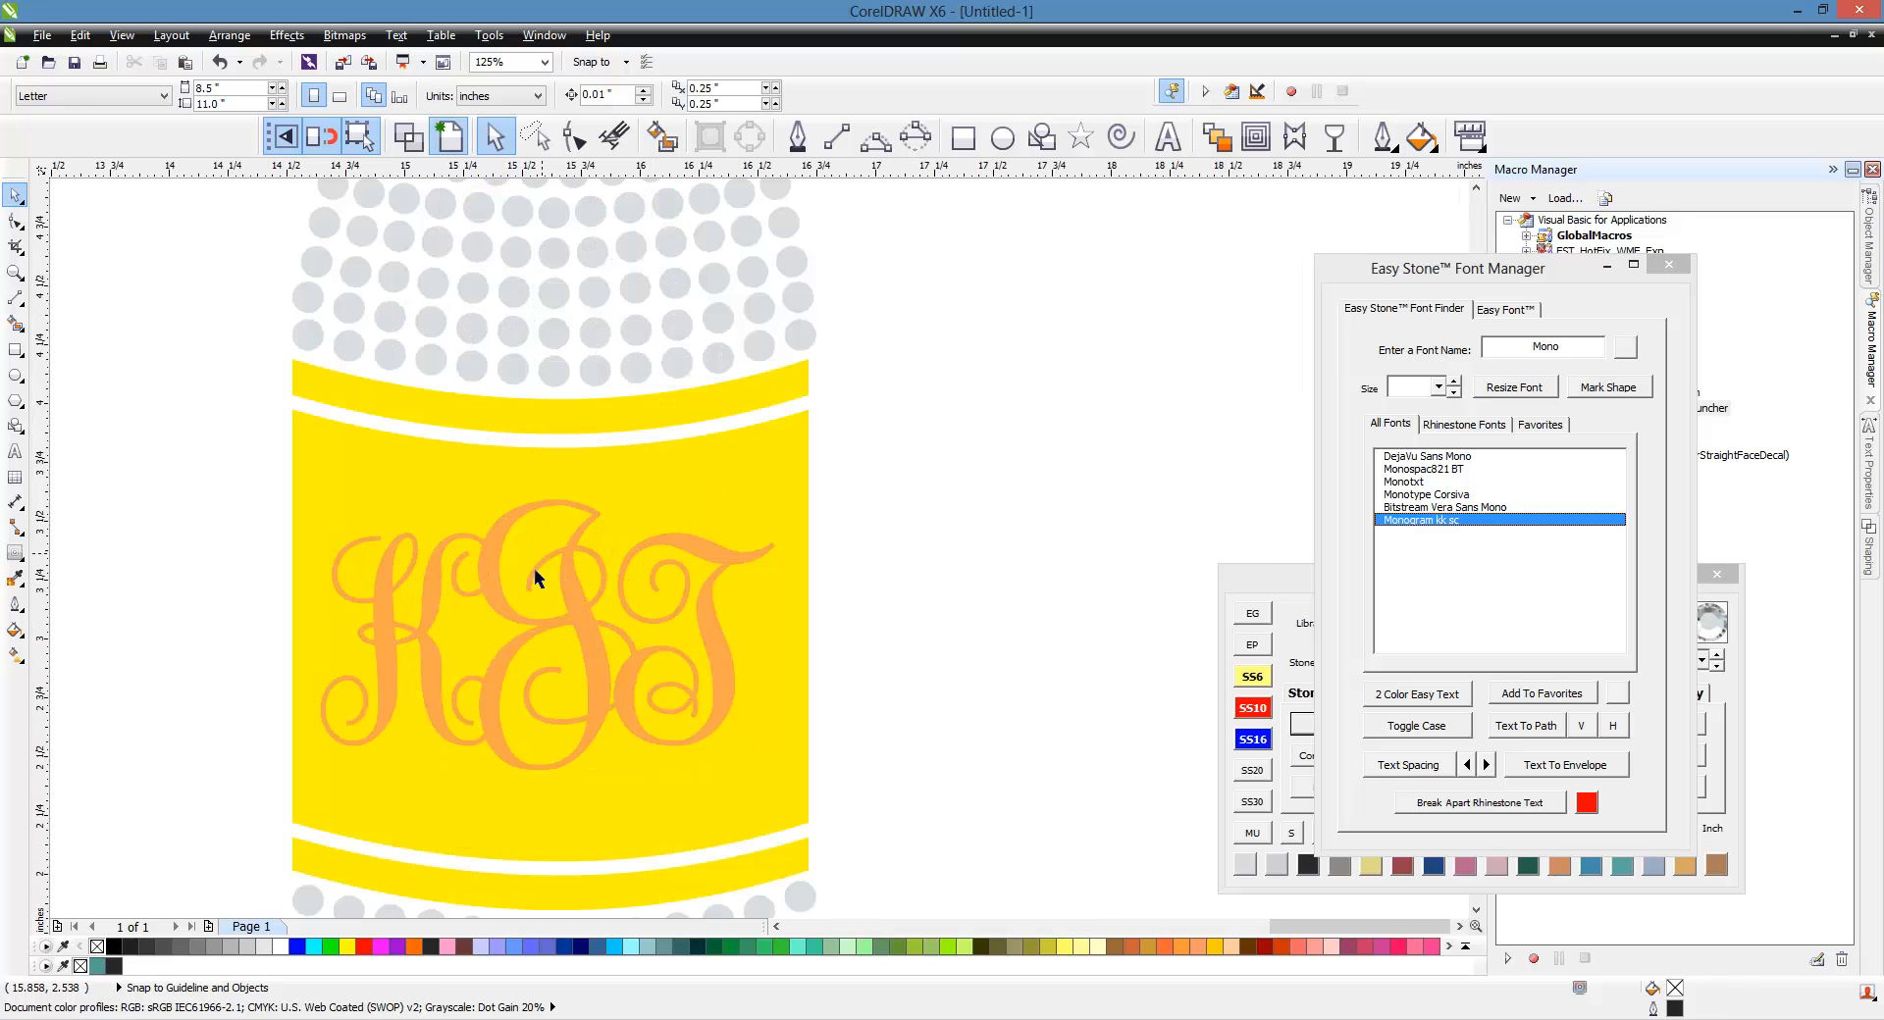
Step: Combine the orange monogram with the yellow label so the letters are cut out of the label
click(586, 634)
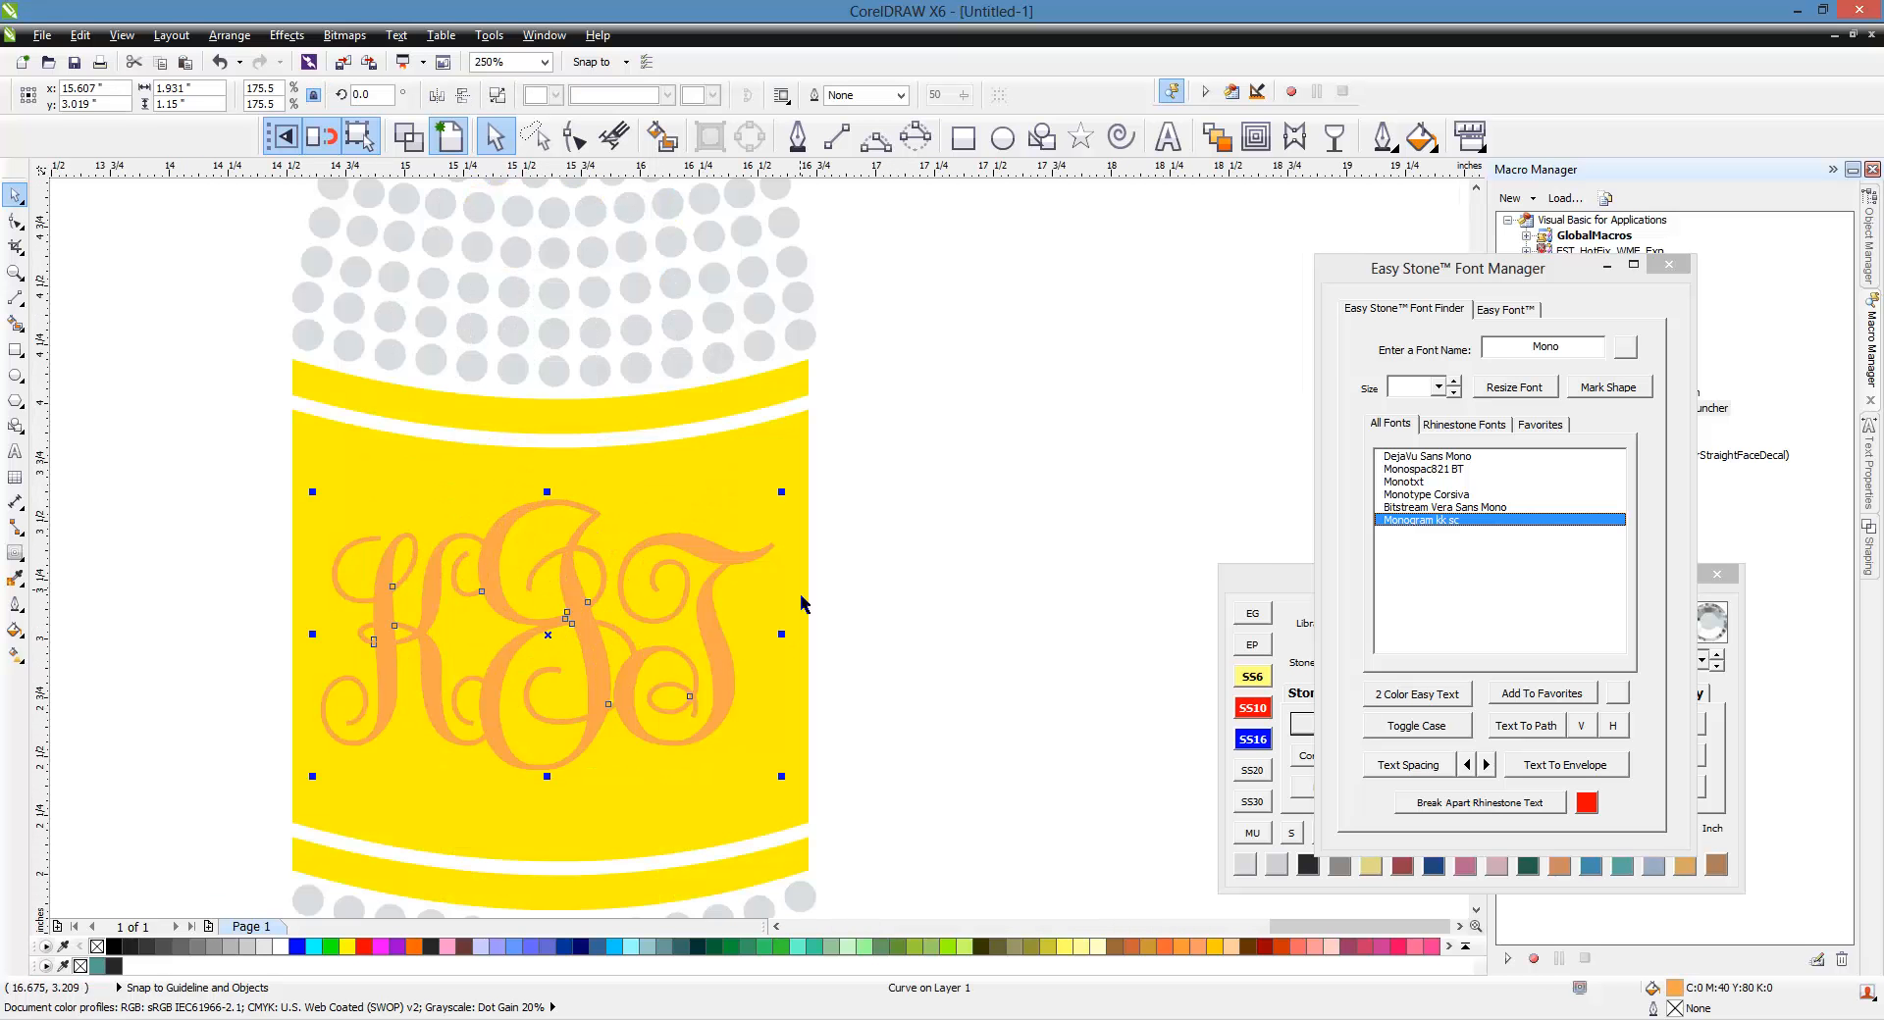
shift+click(813, 603)
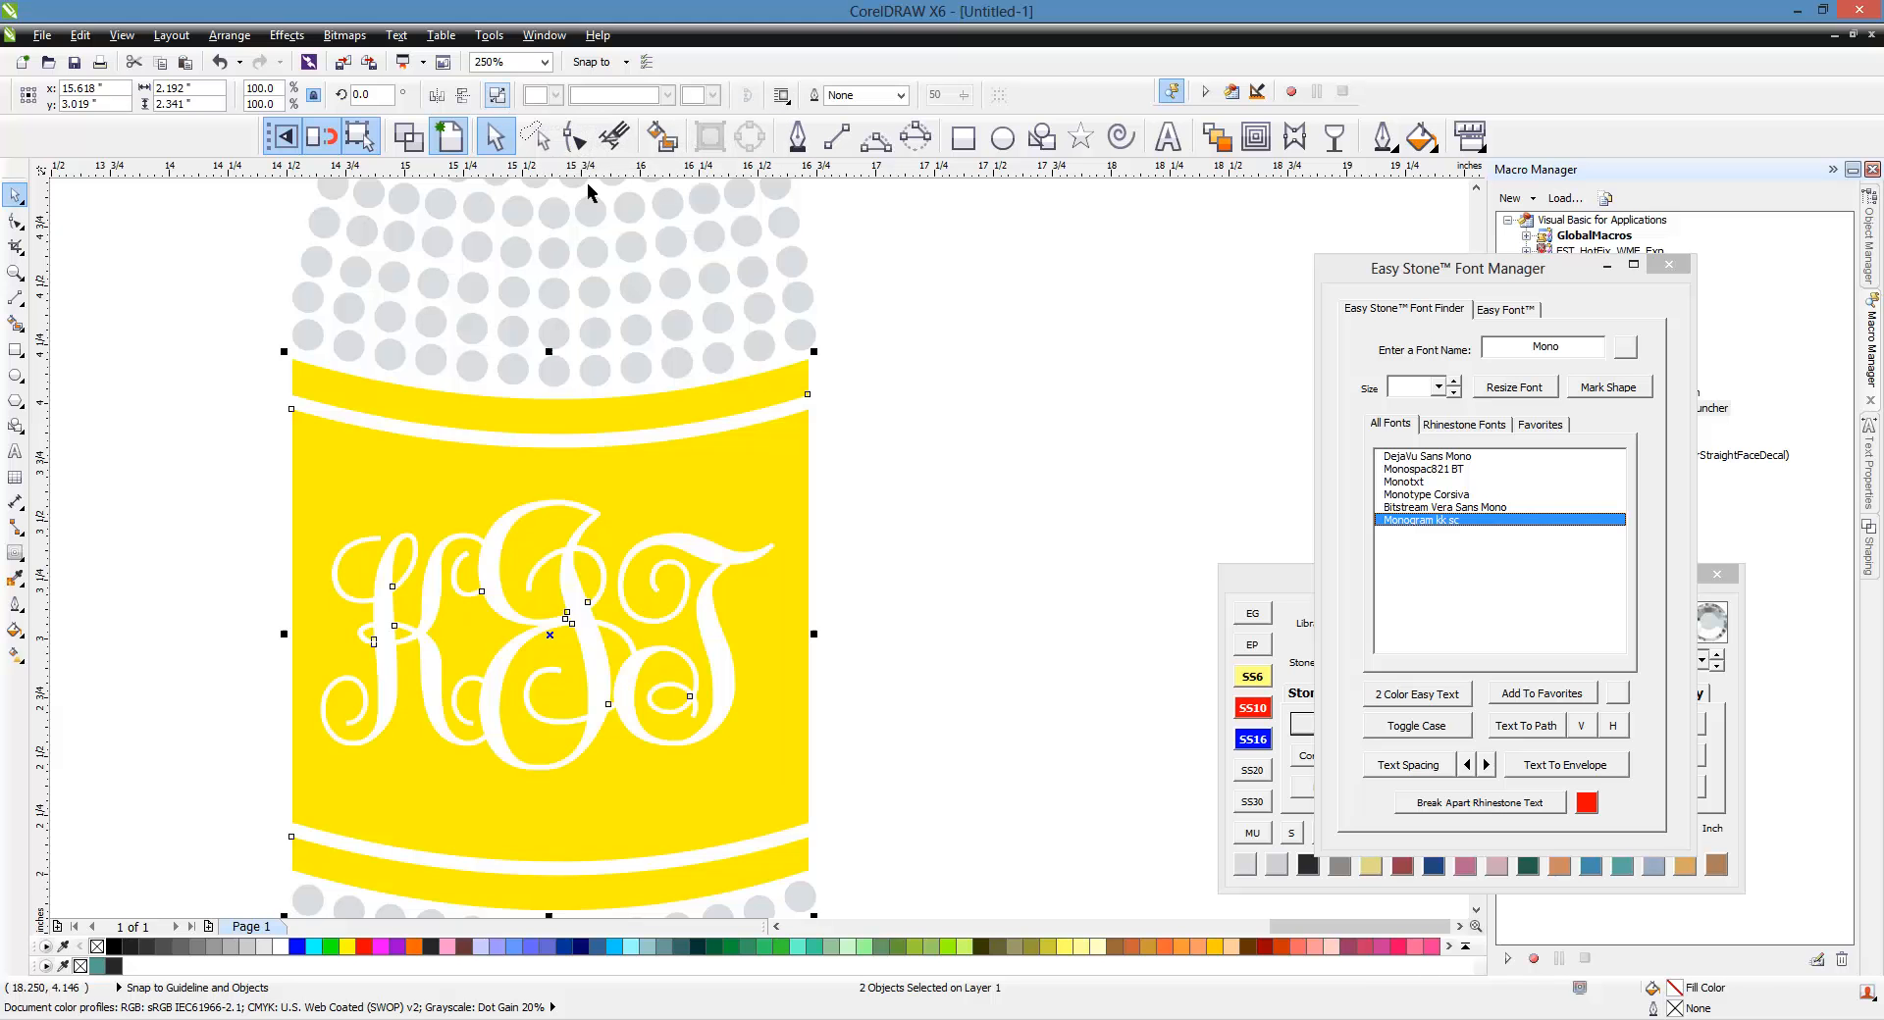
click(932, 496)
scroll(708, 551, down, 4)
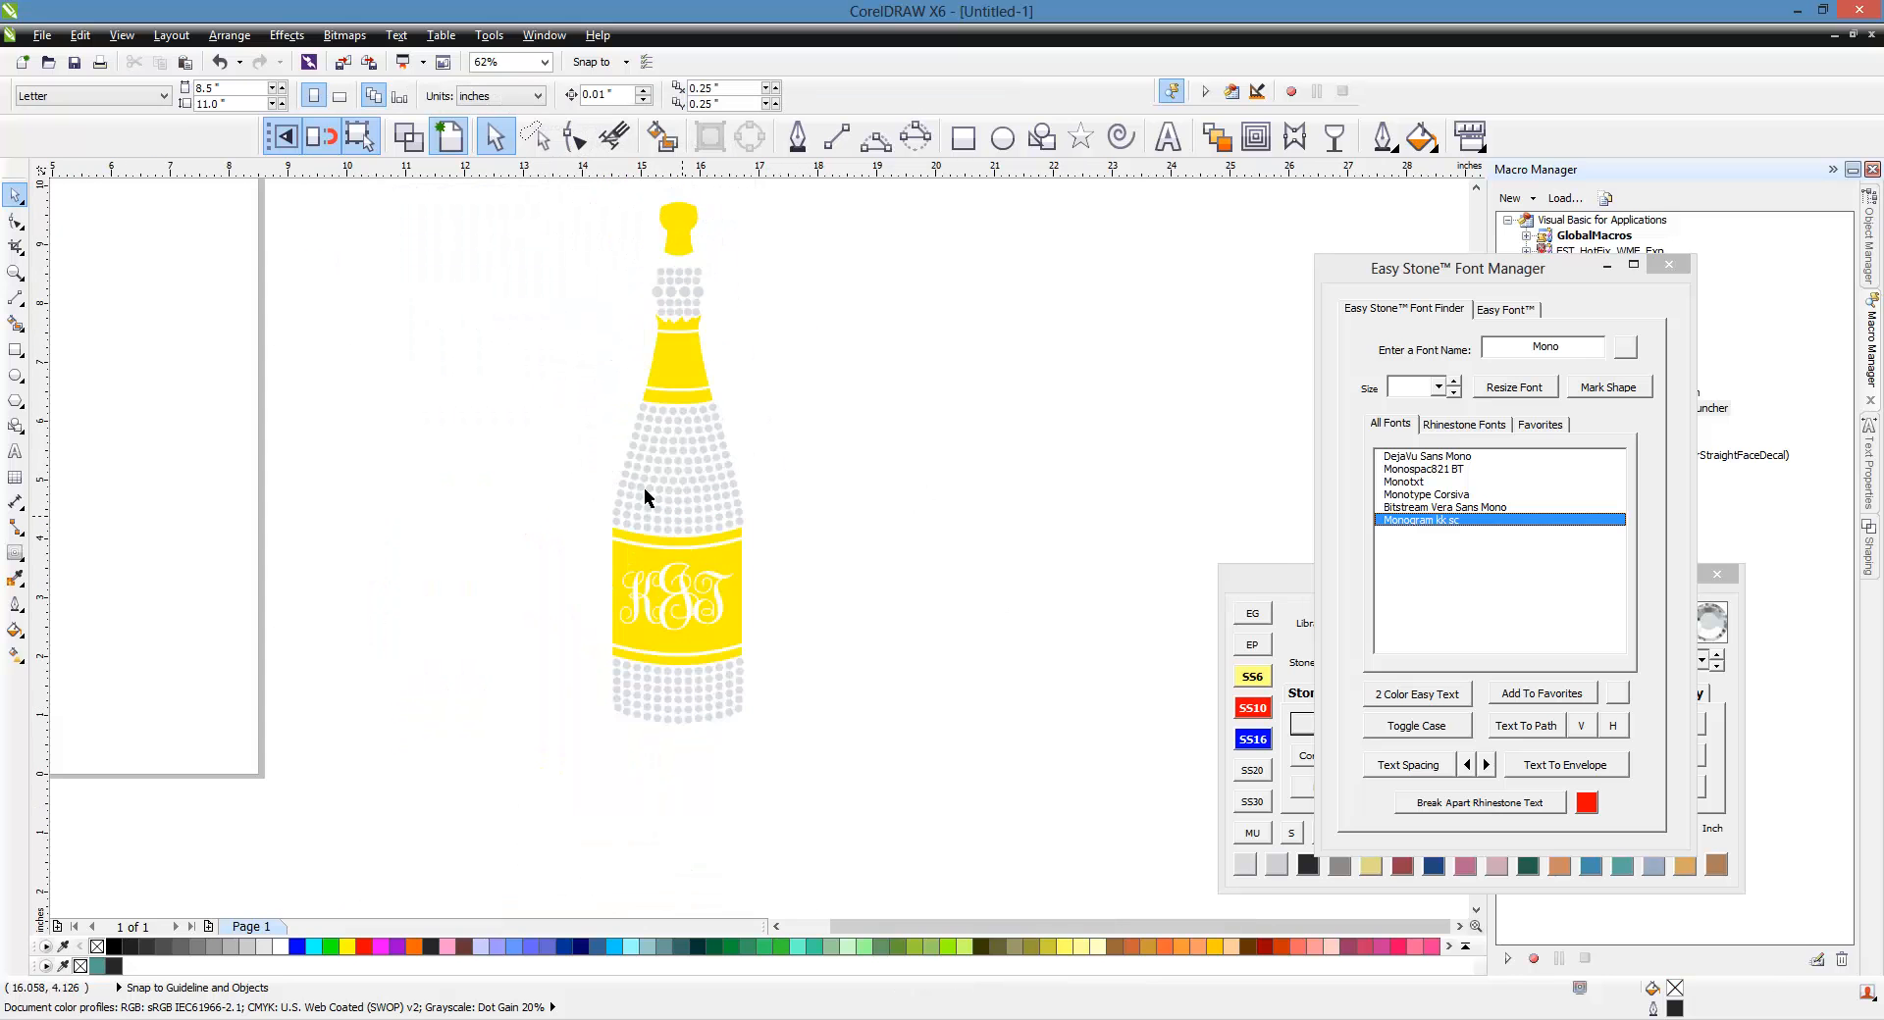
Step: Add a black background behind the whole bottle design
drag(524, 192, 877, 804)
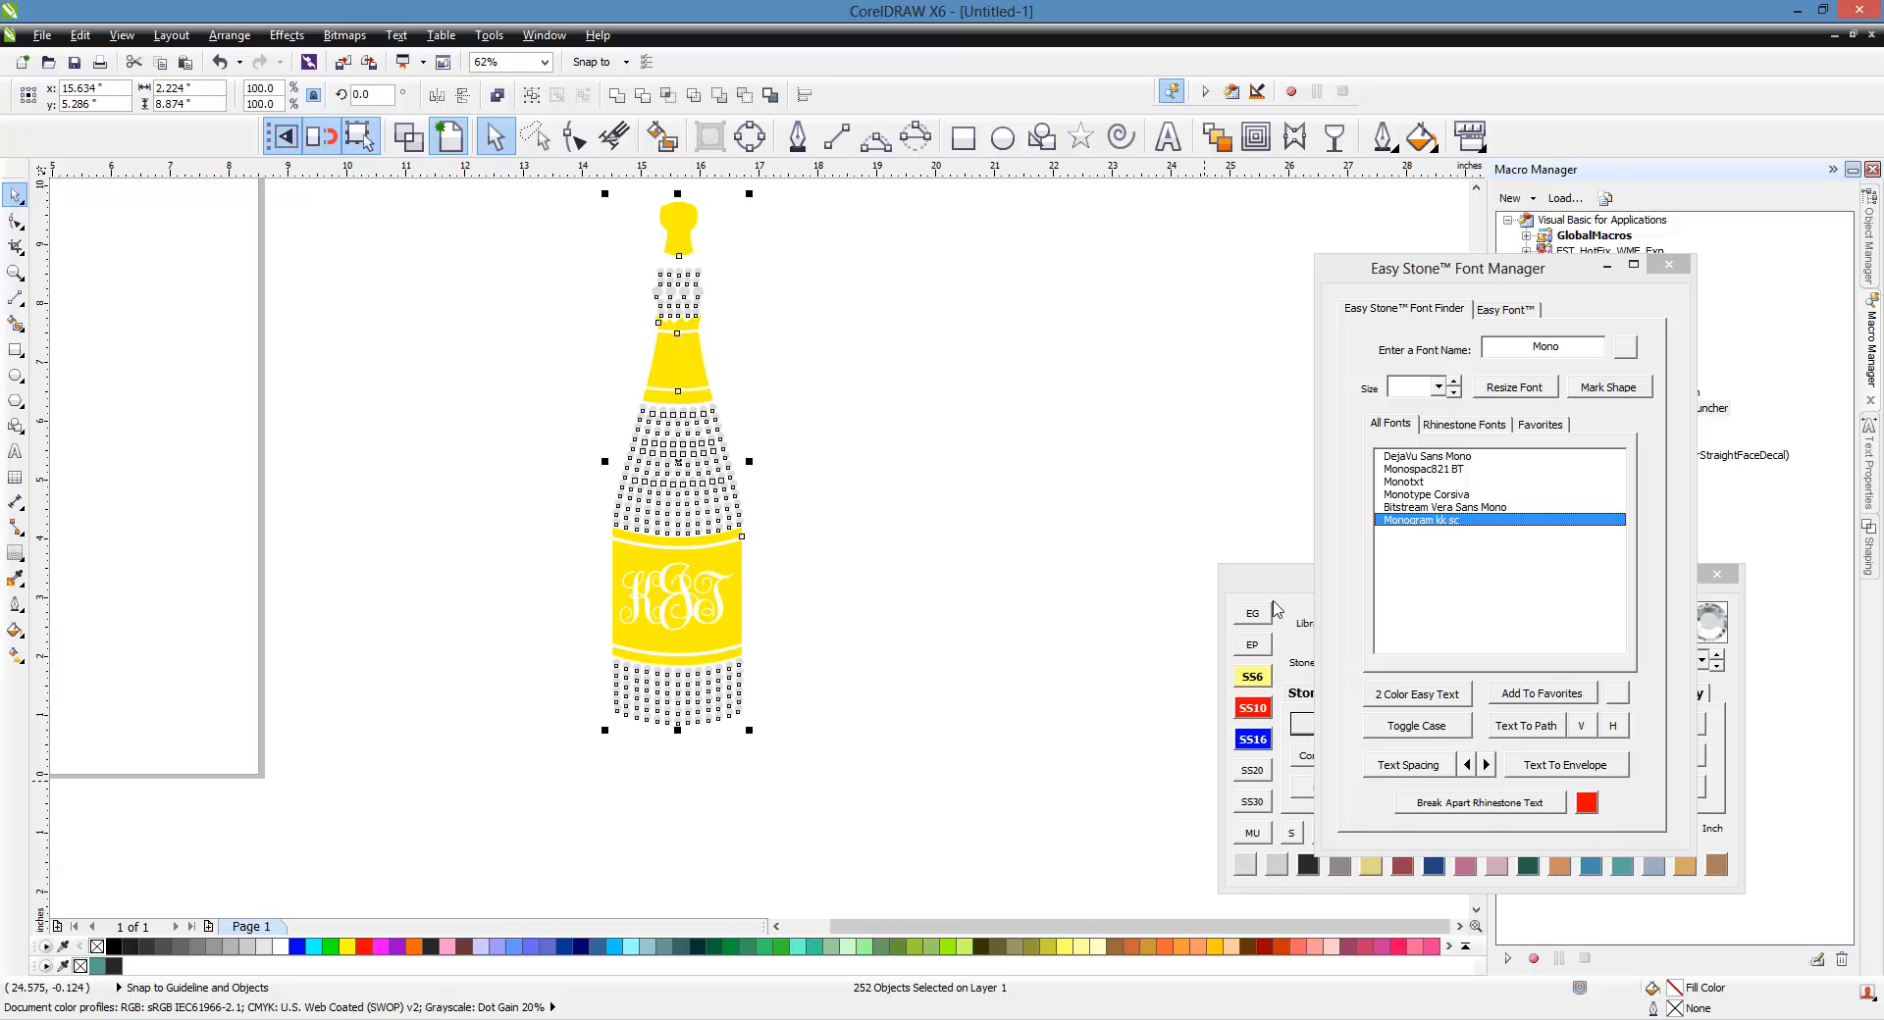
click(1276, 604)
click(1523, 833)
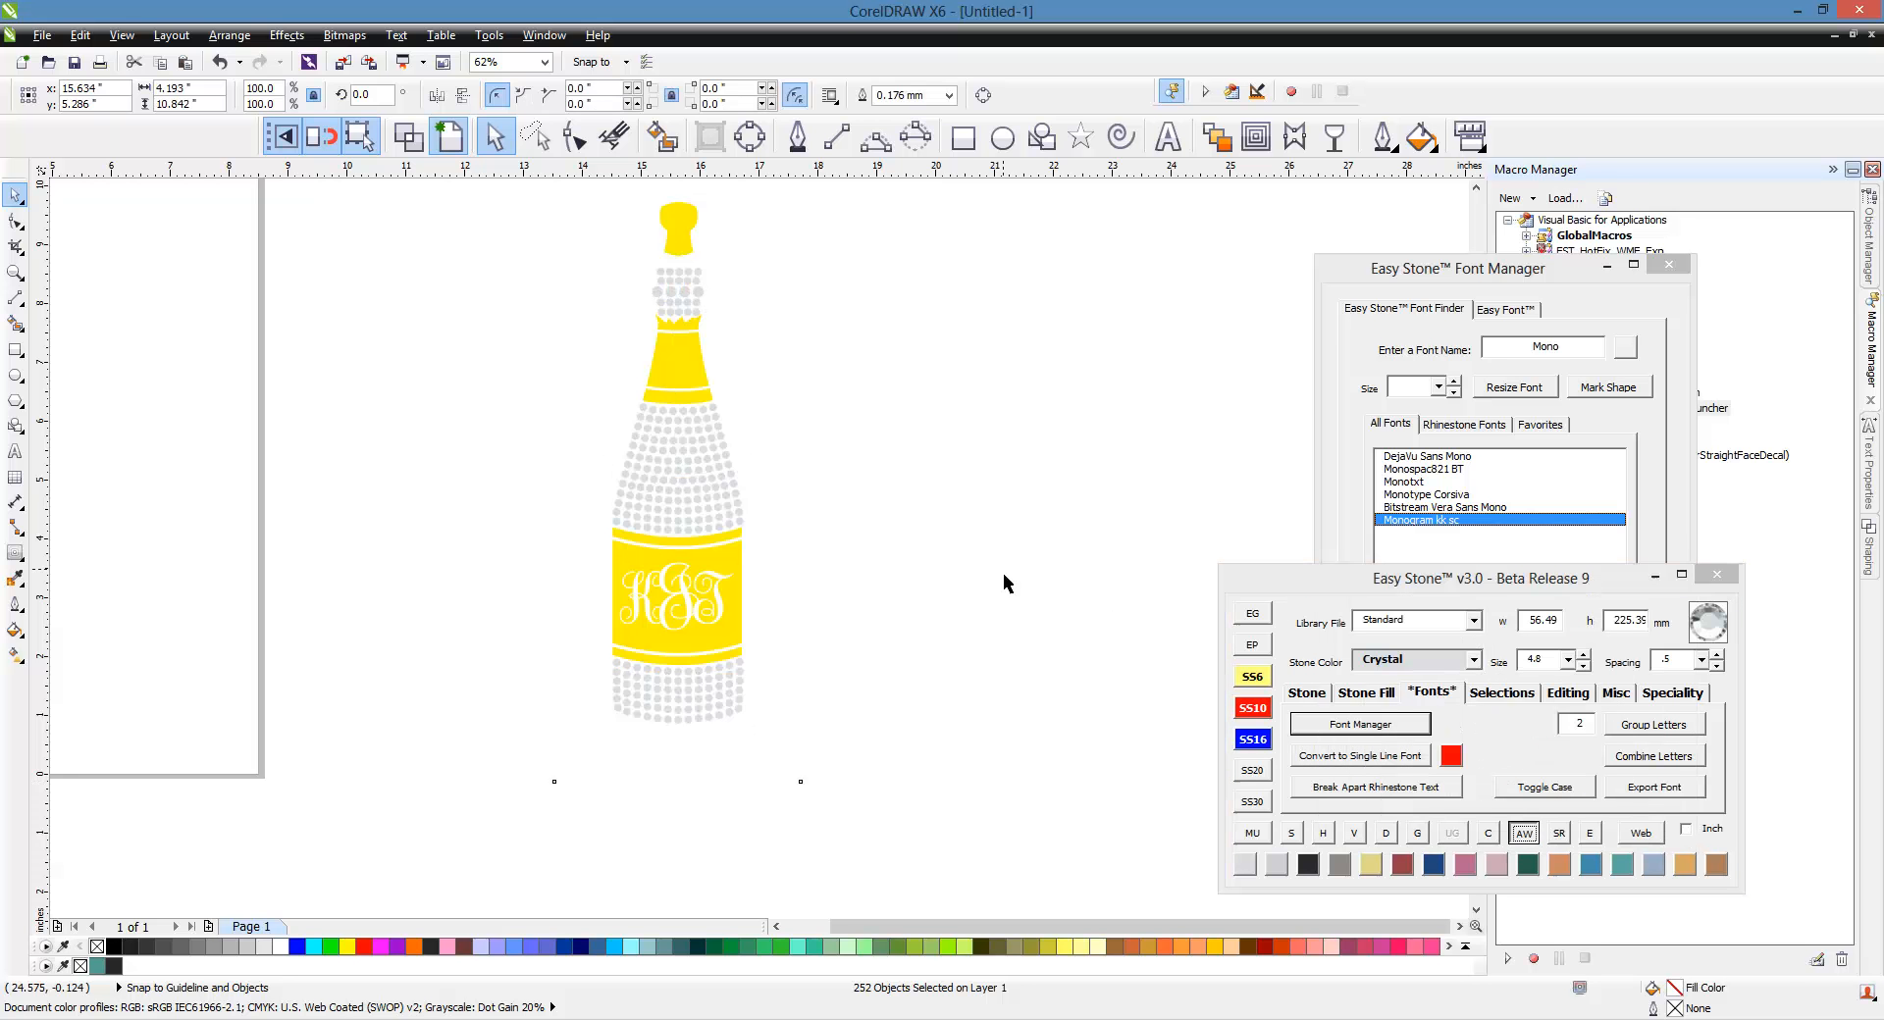
Step: Combine the yellow cork, neck foil pieces and monogrammed label into a single curve
click(726, 579)
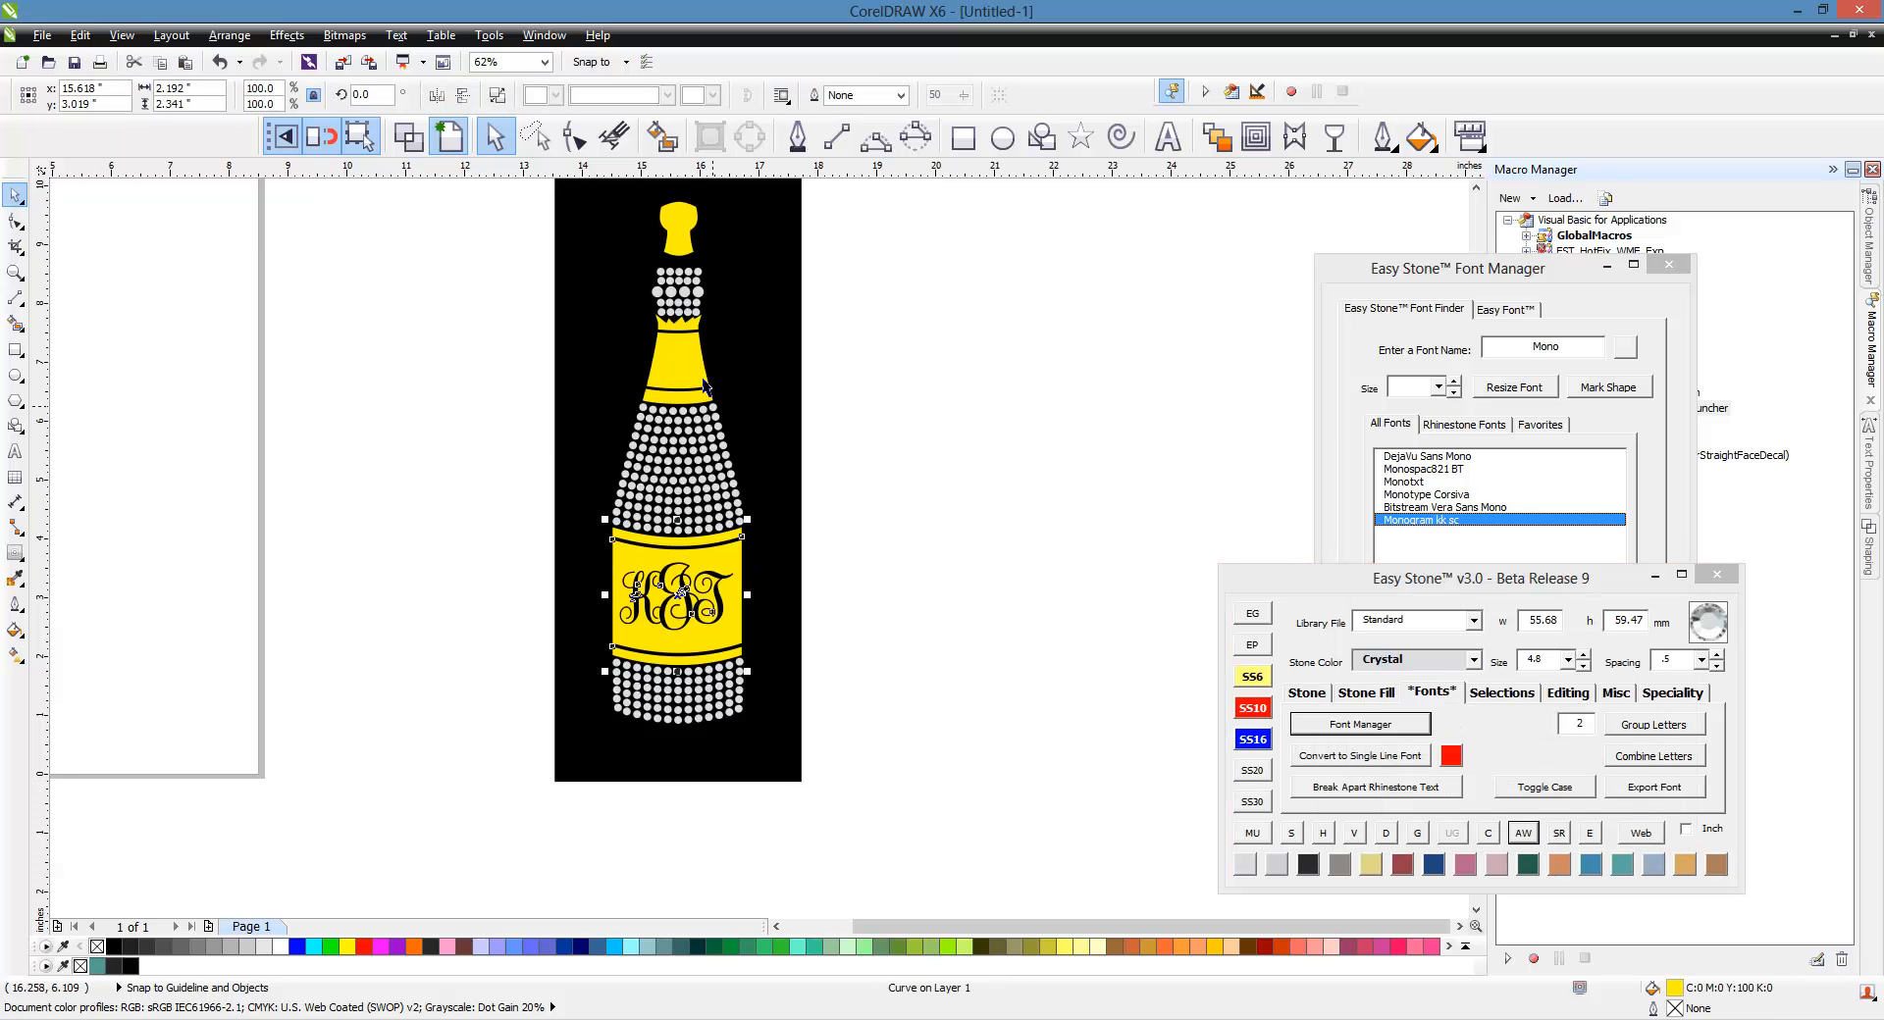
scroll(657, 343, up, 2)
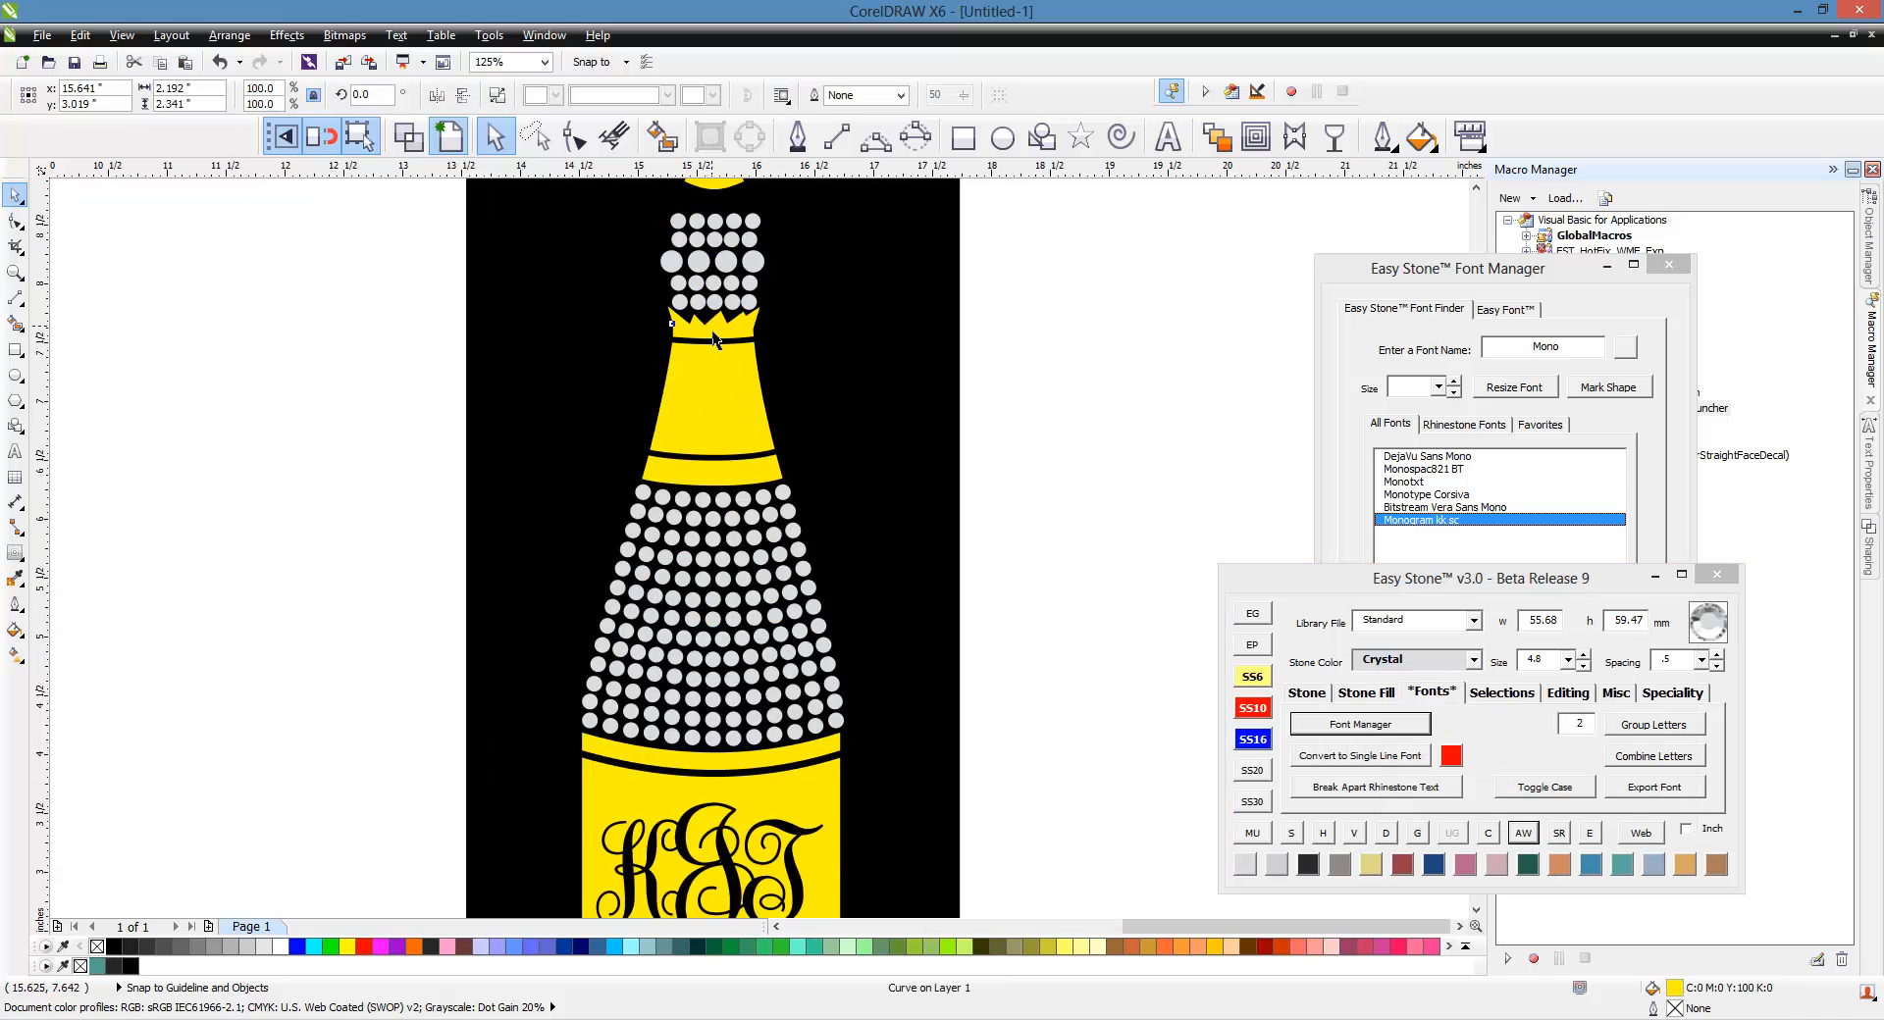
click(726, 461)
shift+click(705, 483)
scroll(695, 515, down, 1)
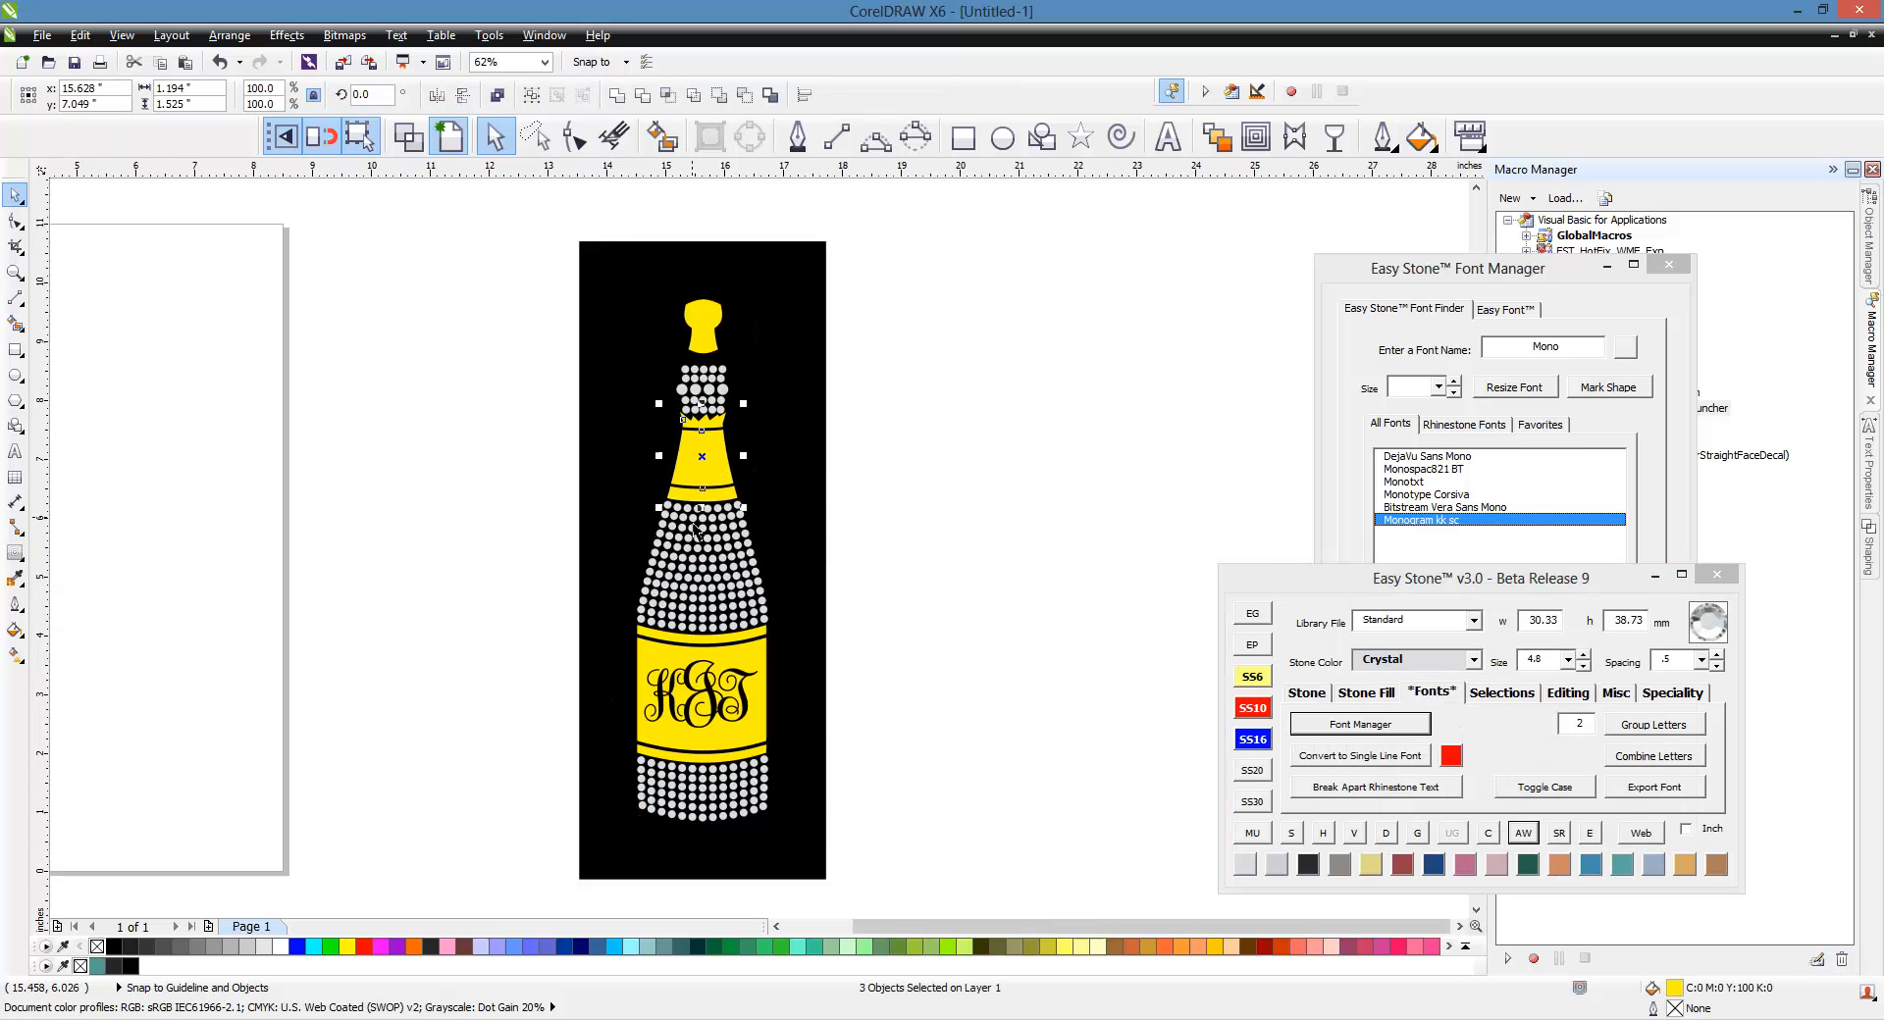
scroll(706, 302, up, 1)
shift+click(716, 334)
scroll(720, 335, down, 2)
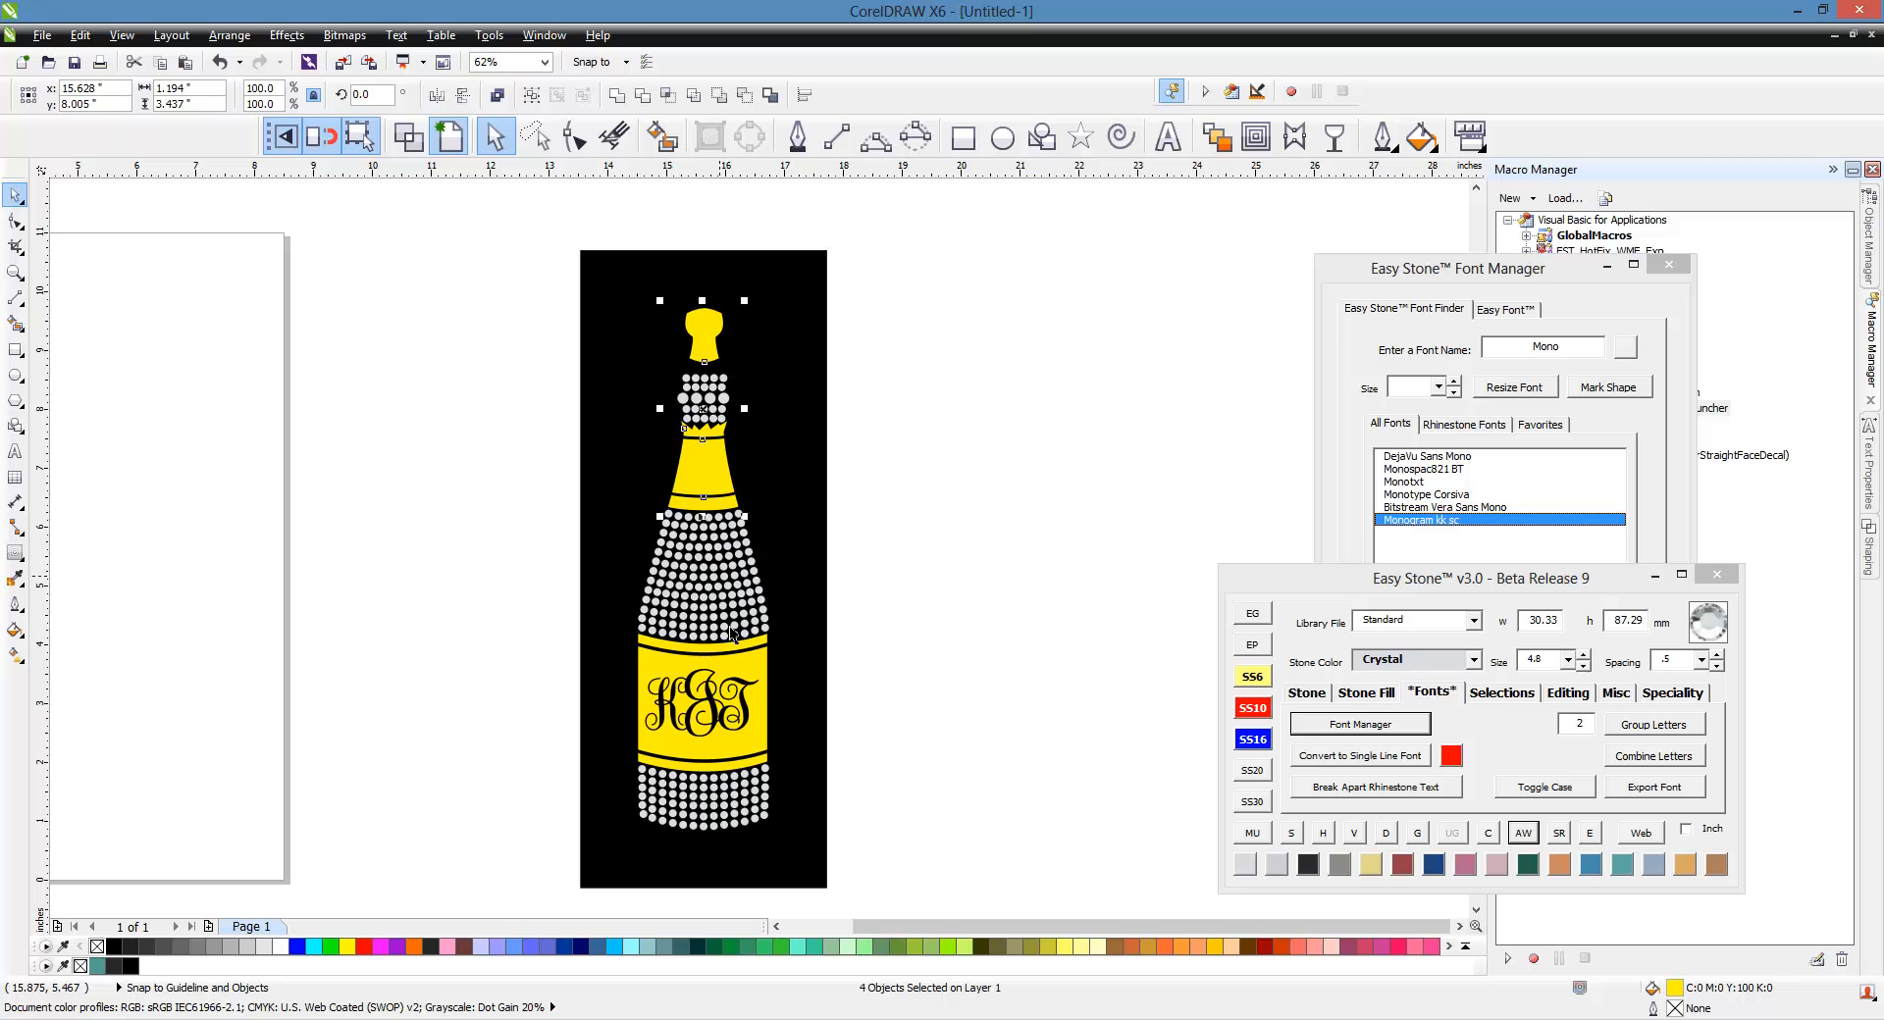
shift+click(755, 677)
click(498, 95)
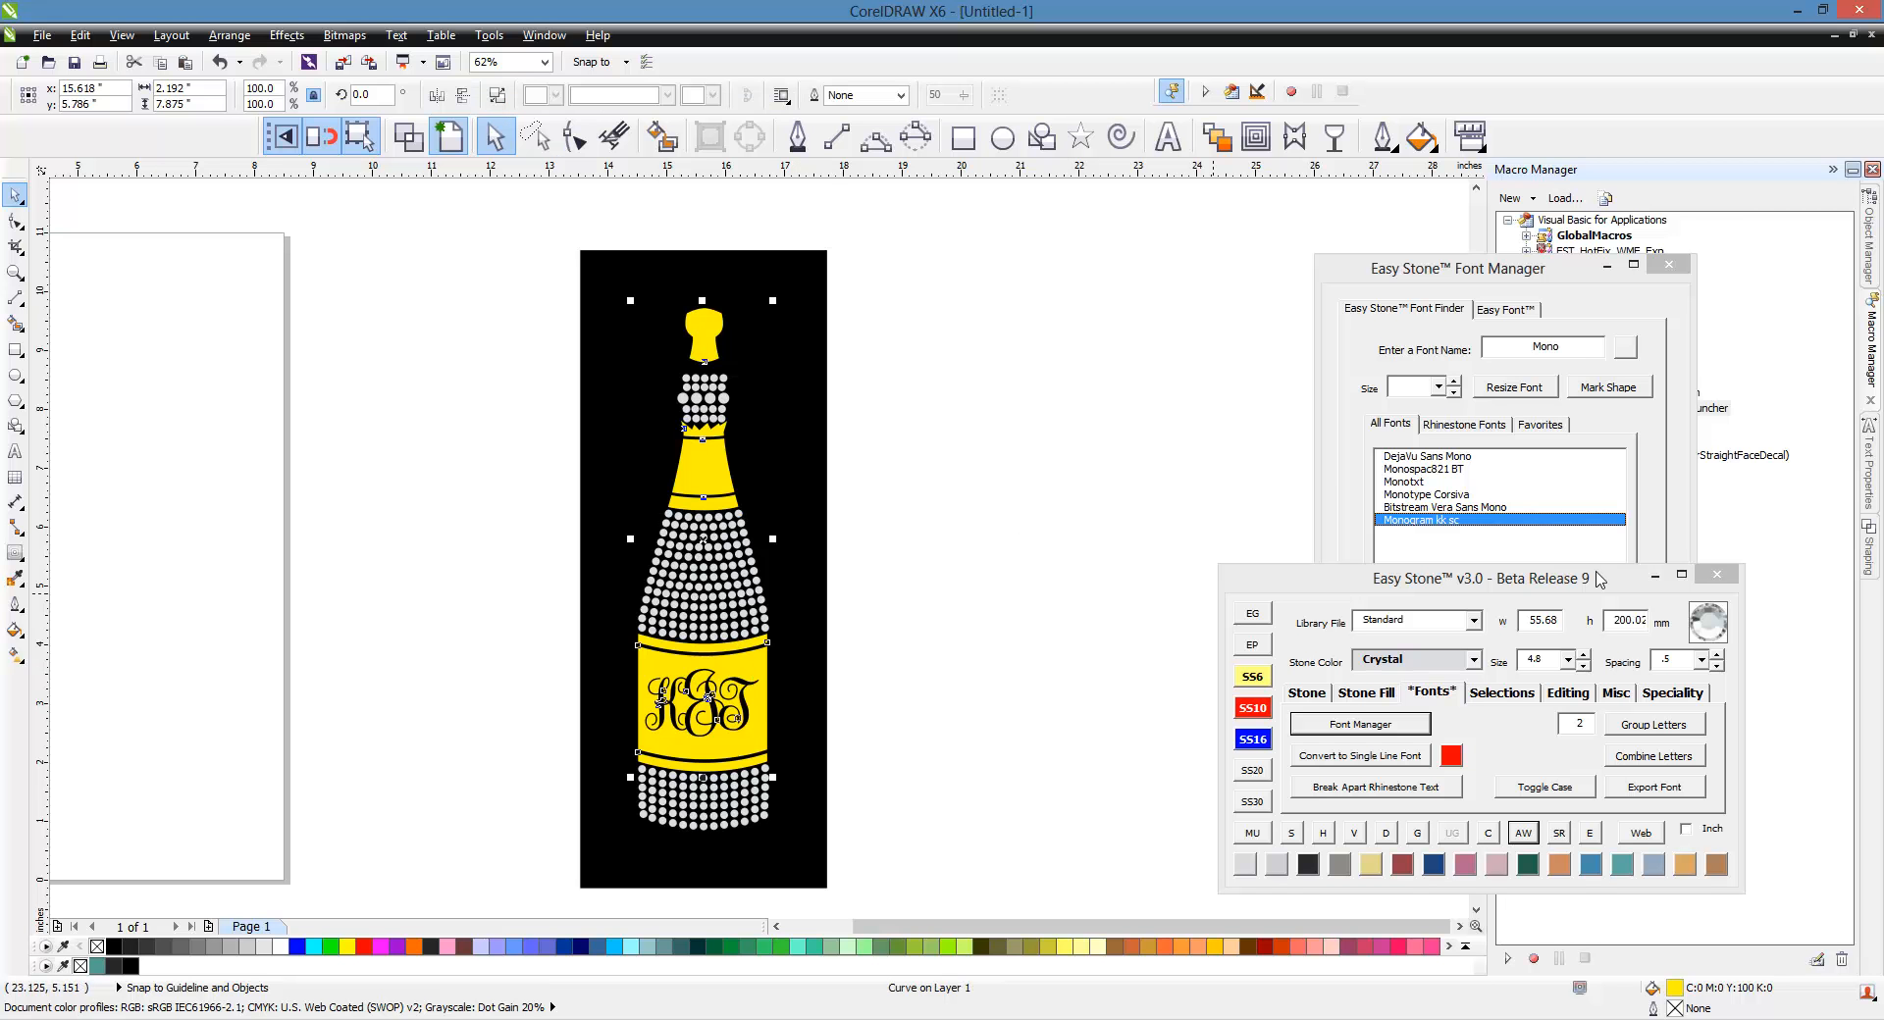
Step: Apply a gold glitter fill to the combined yellow bottle shapes and close the glitter fill palette
click(1657, 695)
click(1484, 756)
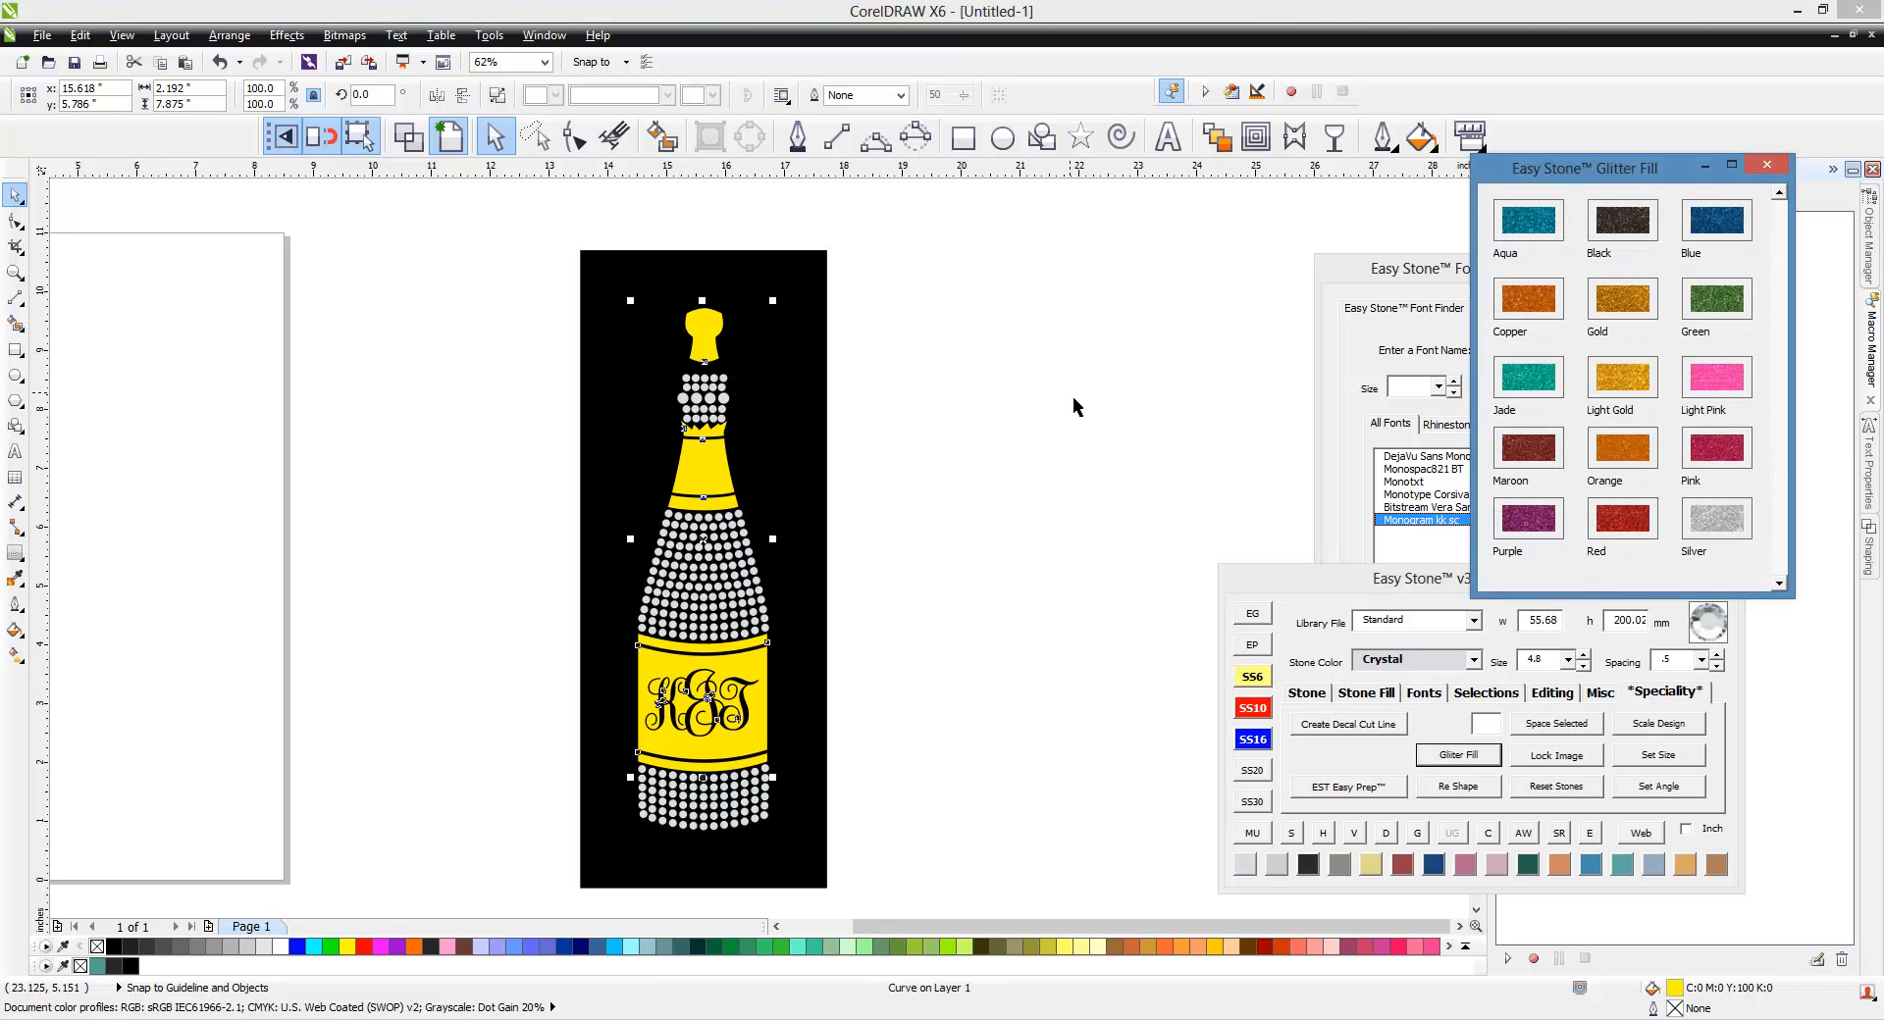
click(1767, 168)
click(1138, 422)
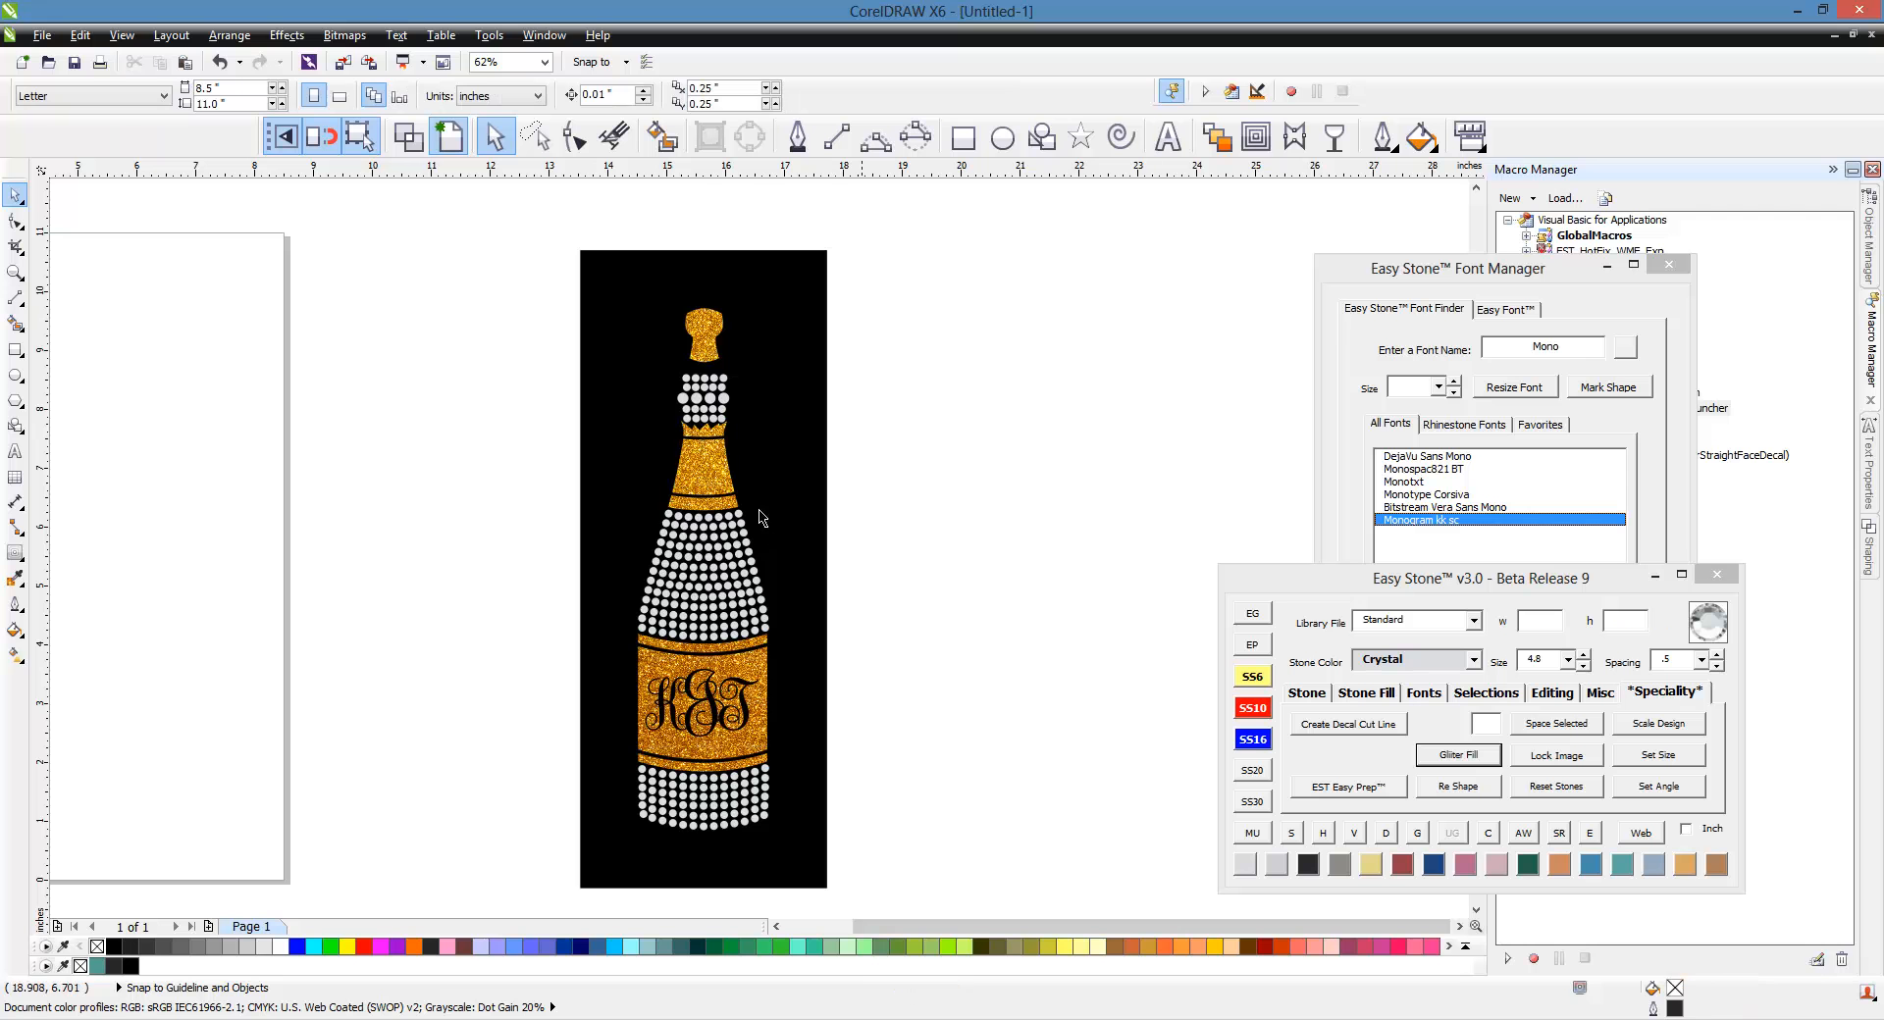
Step: Run the stone simulation on all the bottle's crystal rhinestones
drag(487, 334, 921, 812)
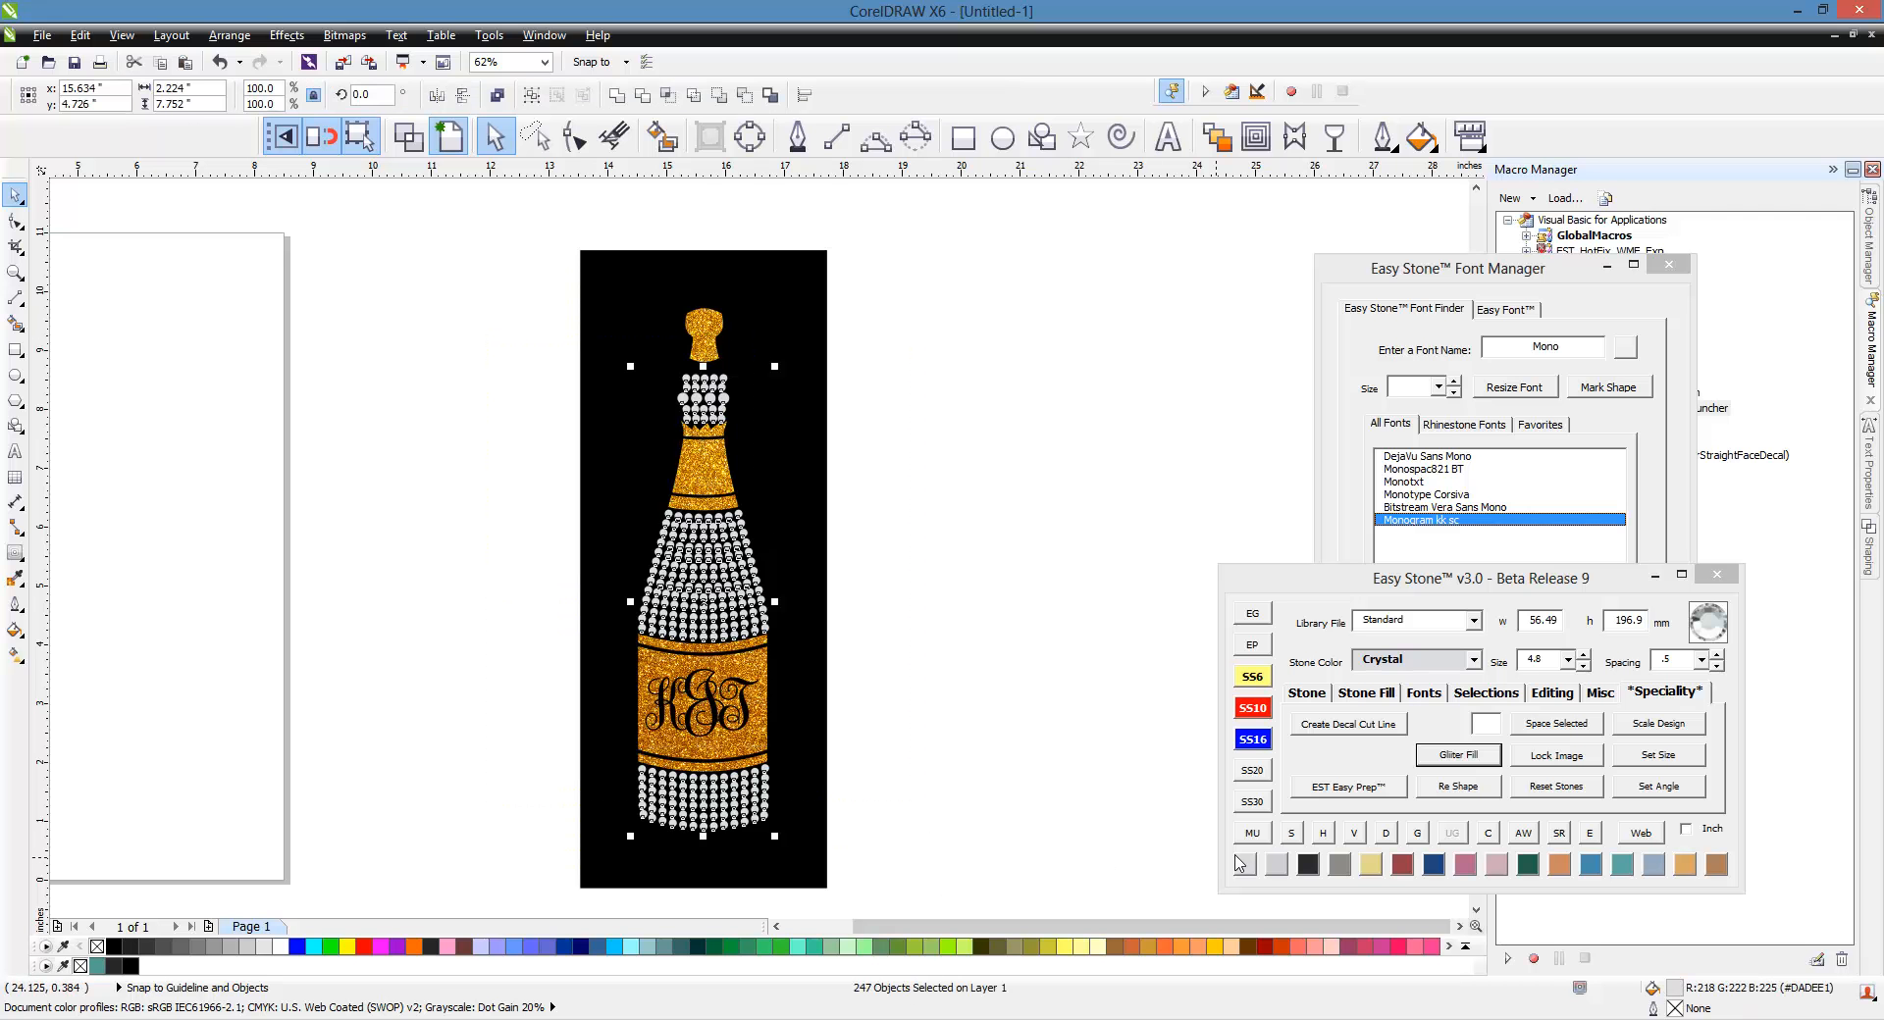
click(1291, 833)
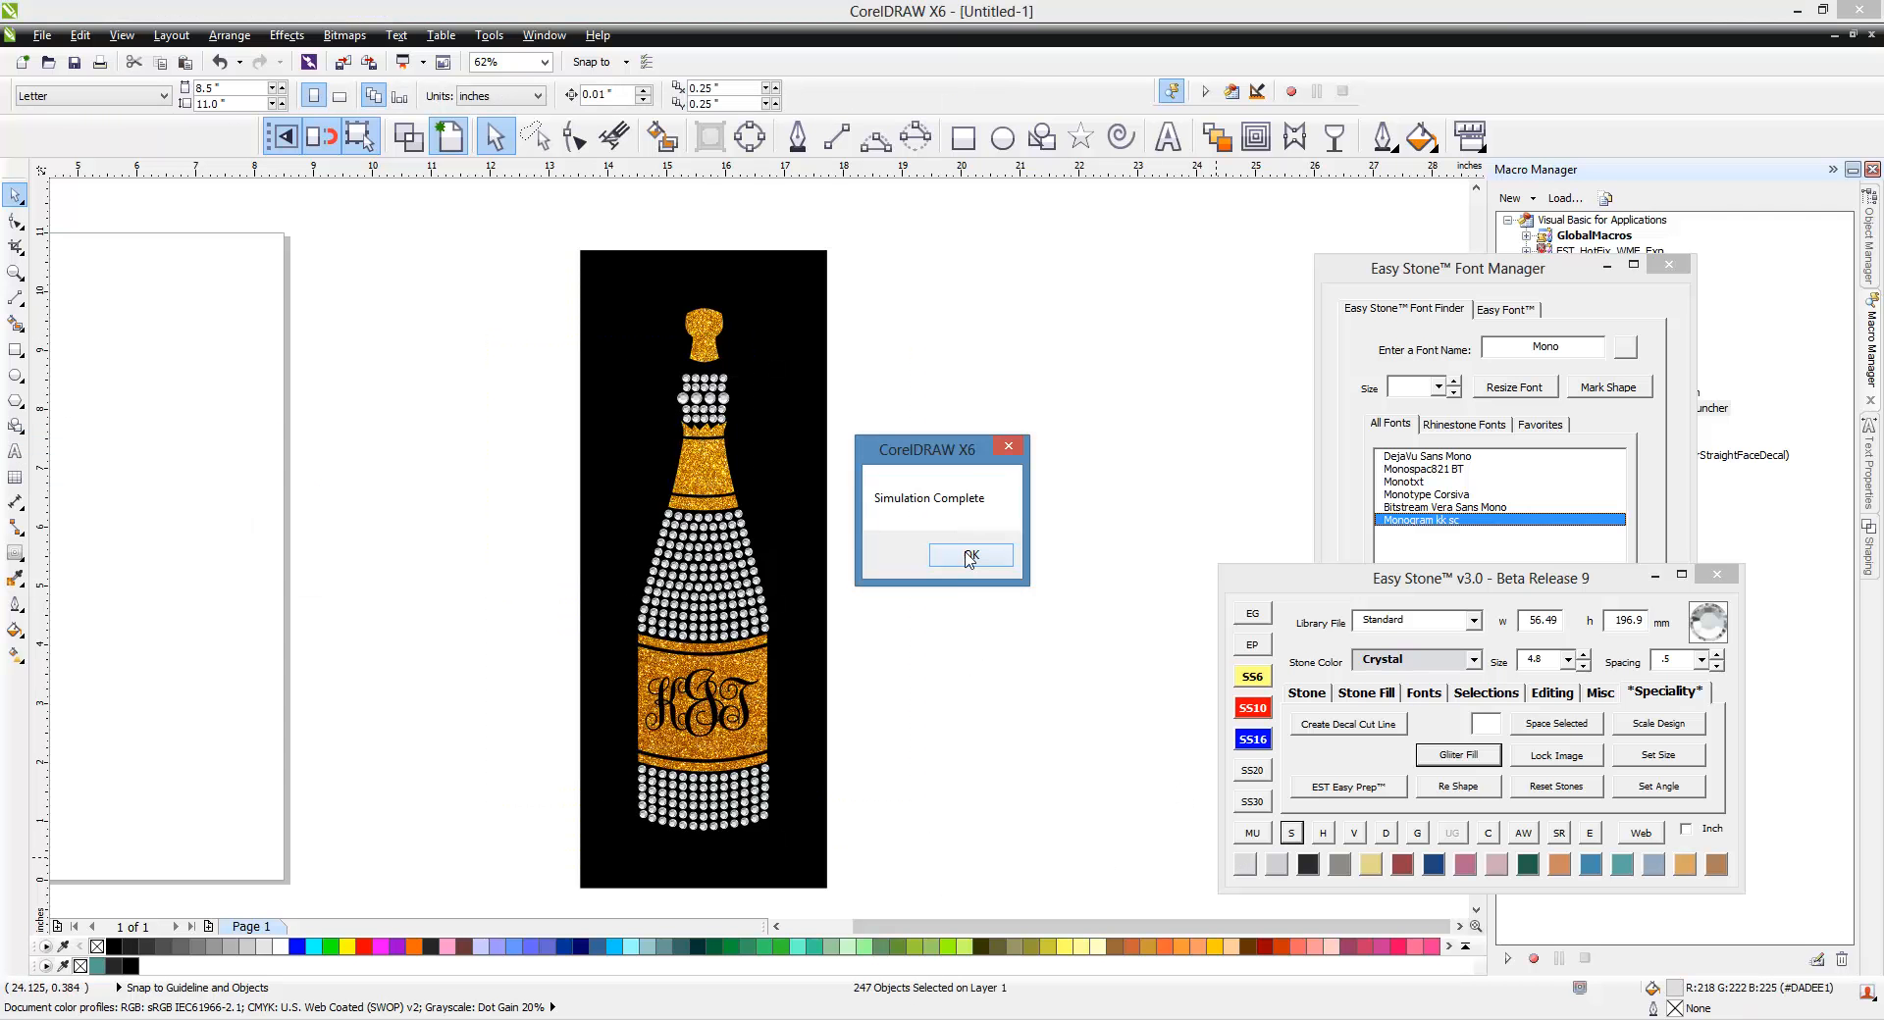
click(969, 557)
Step: Inspect the simulated stones, glitter areas and monogram cutout, both close up and on the whole bottle
scroll(669, 734, up, 3)
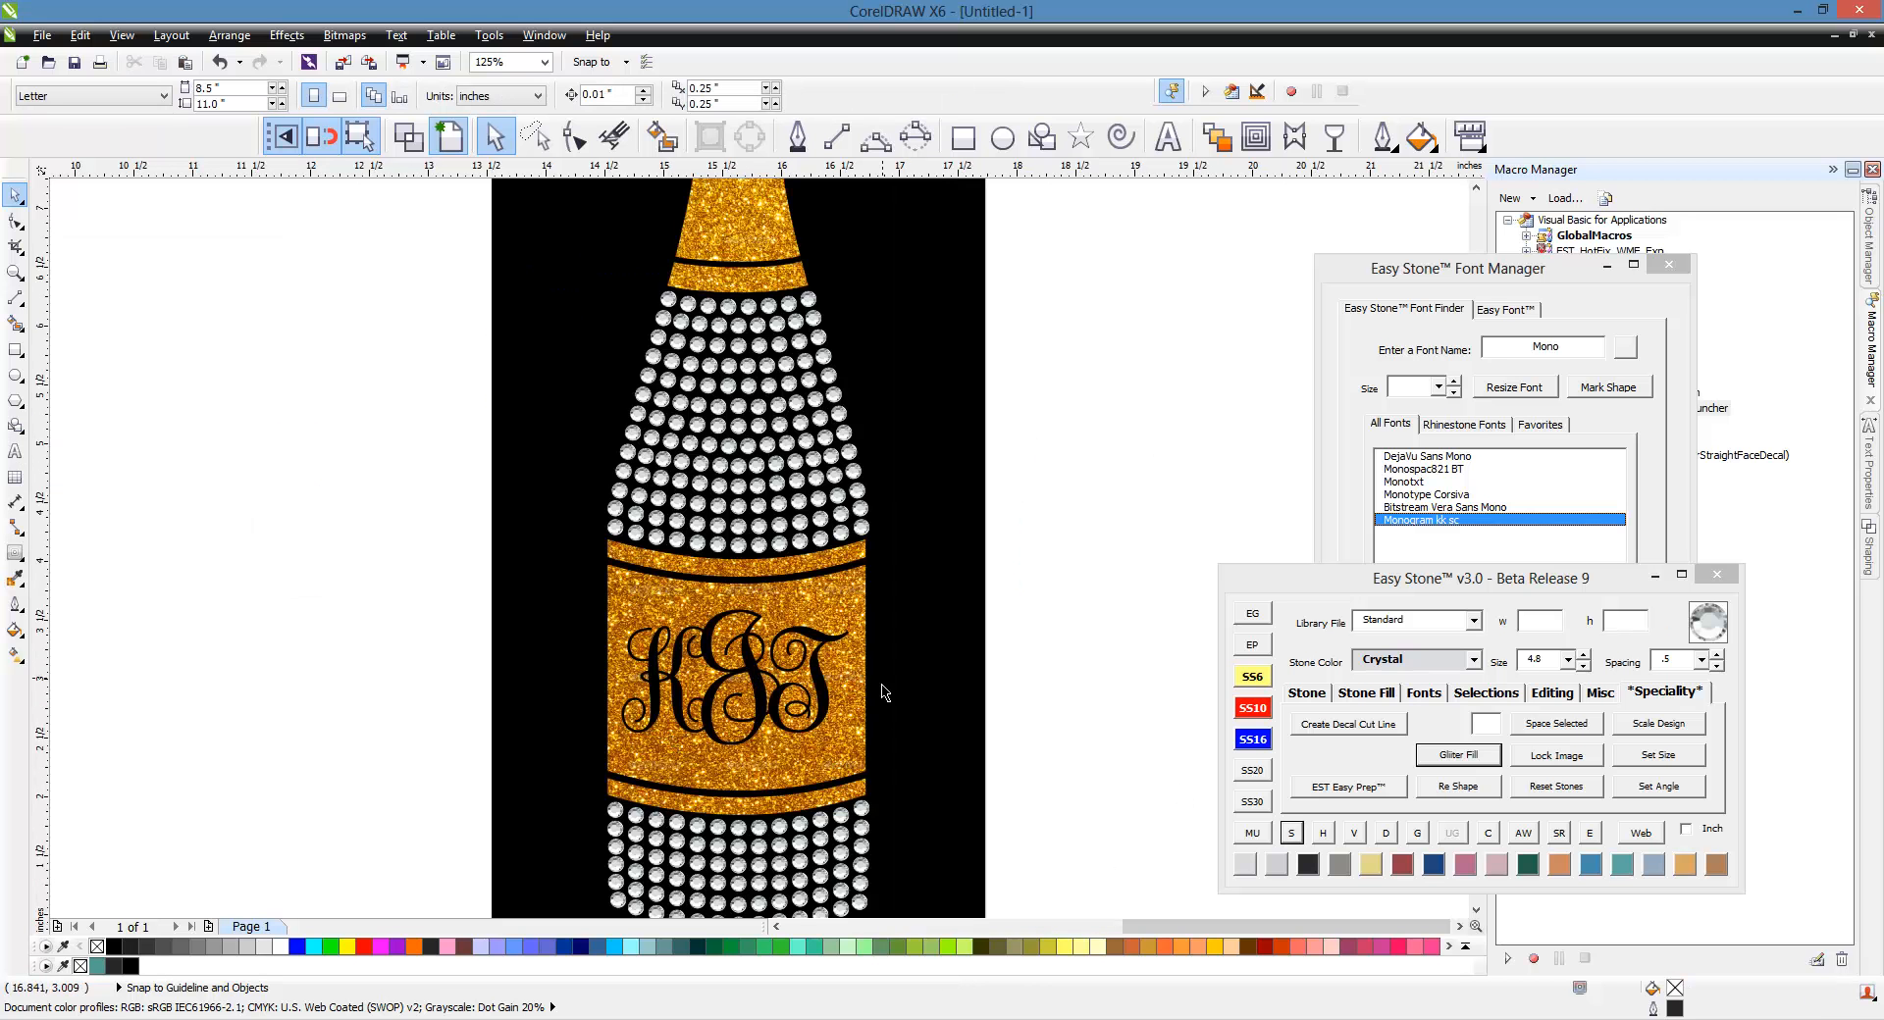
scroll(809, 649, down, 3)
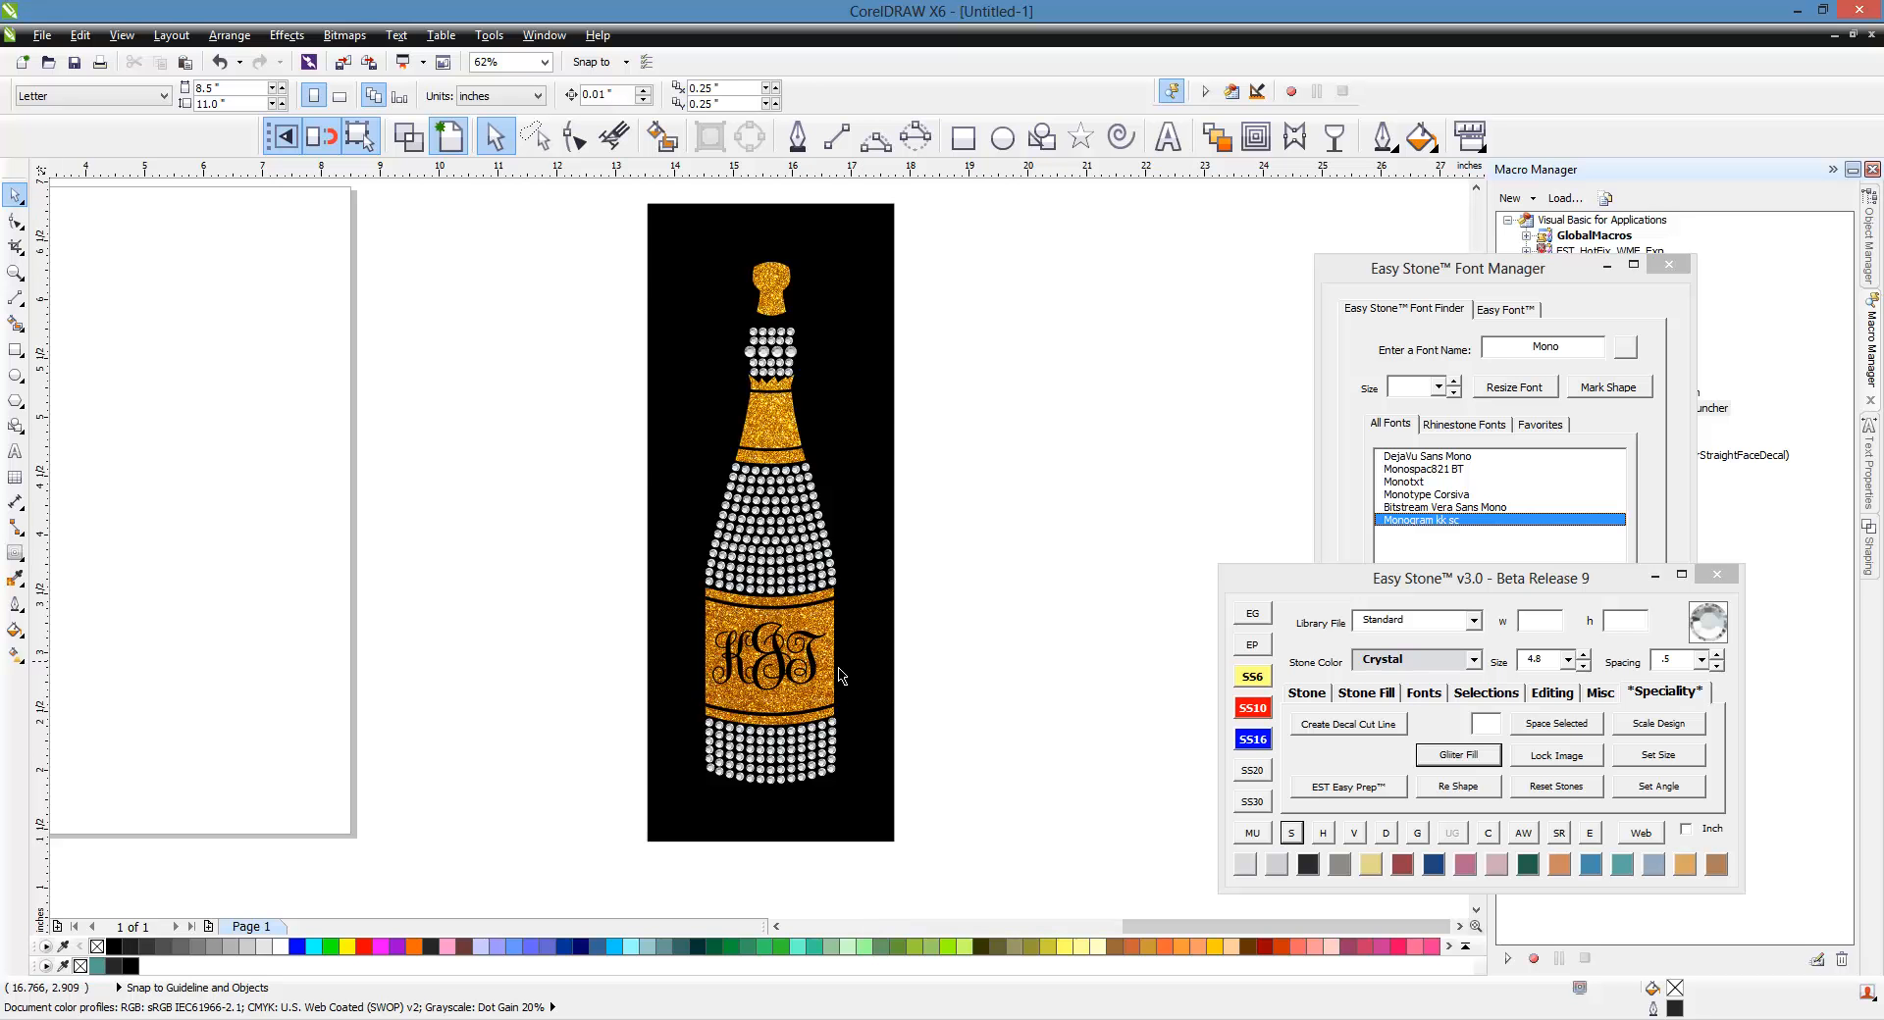
scroll(839, 676, up, 3)
scroll(713, 631, down, 3)
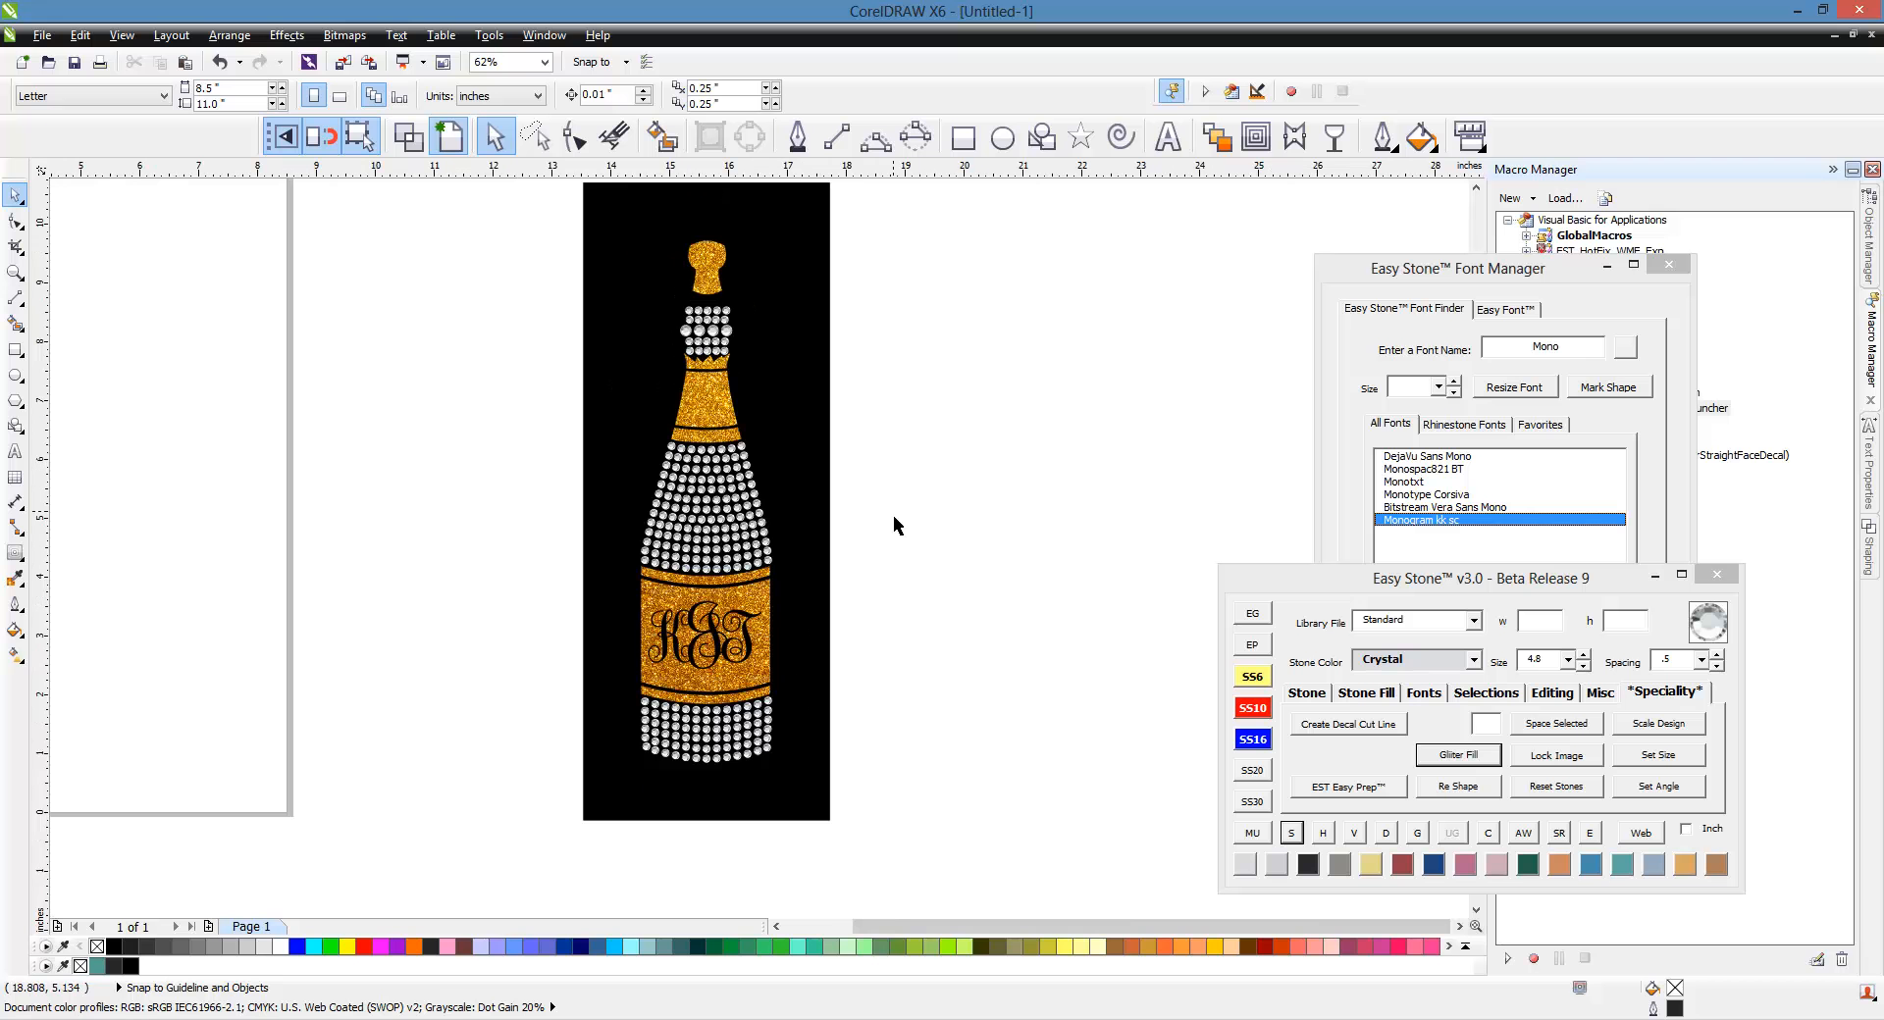
scroll(858, 609, up, 3)
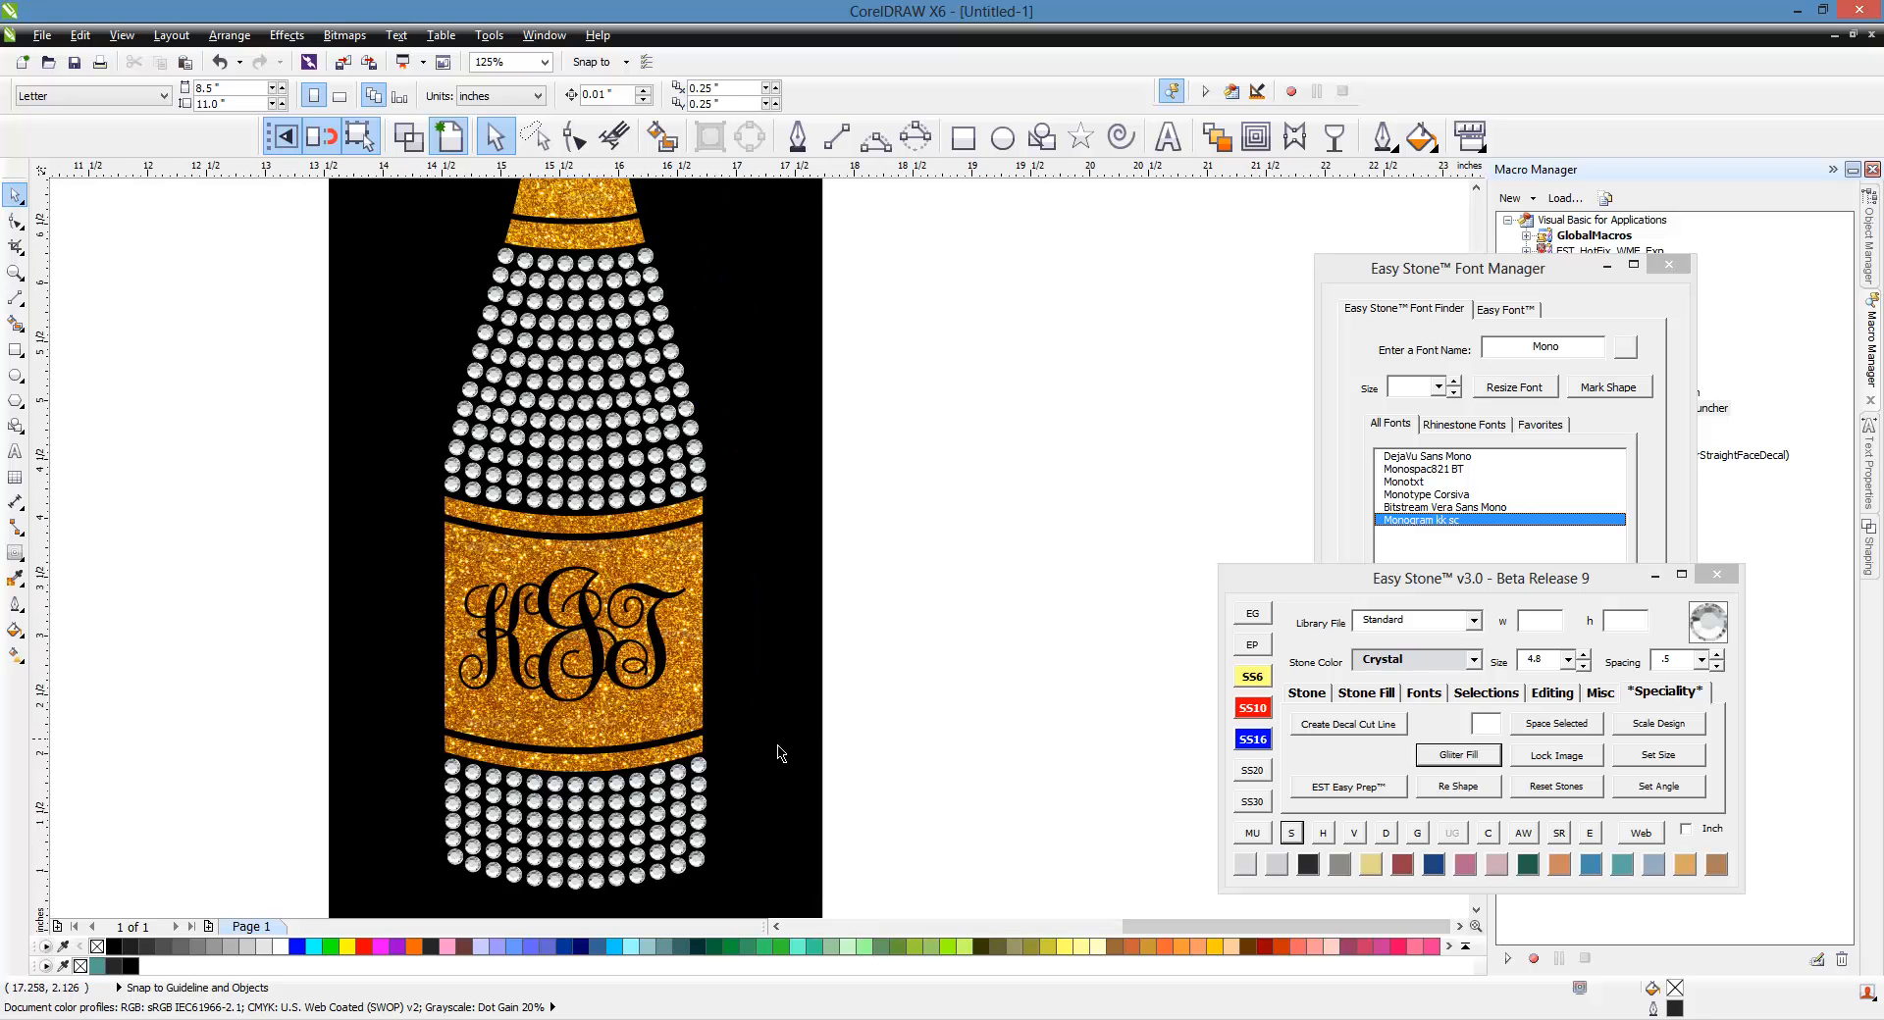
scroll(985, 644, down, 3)
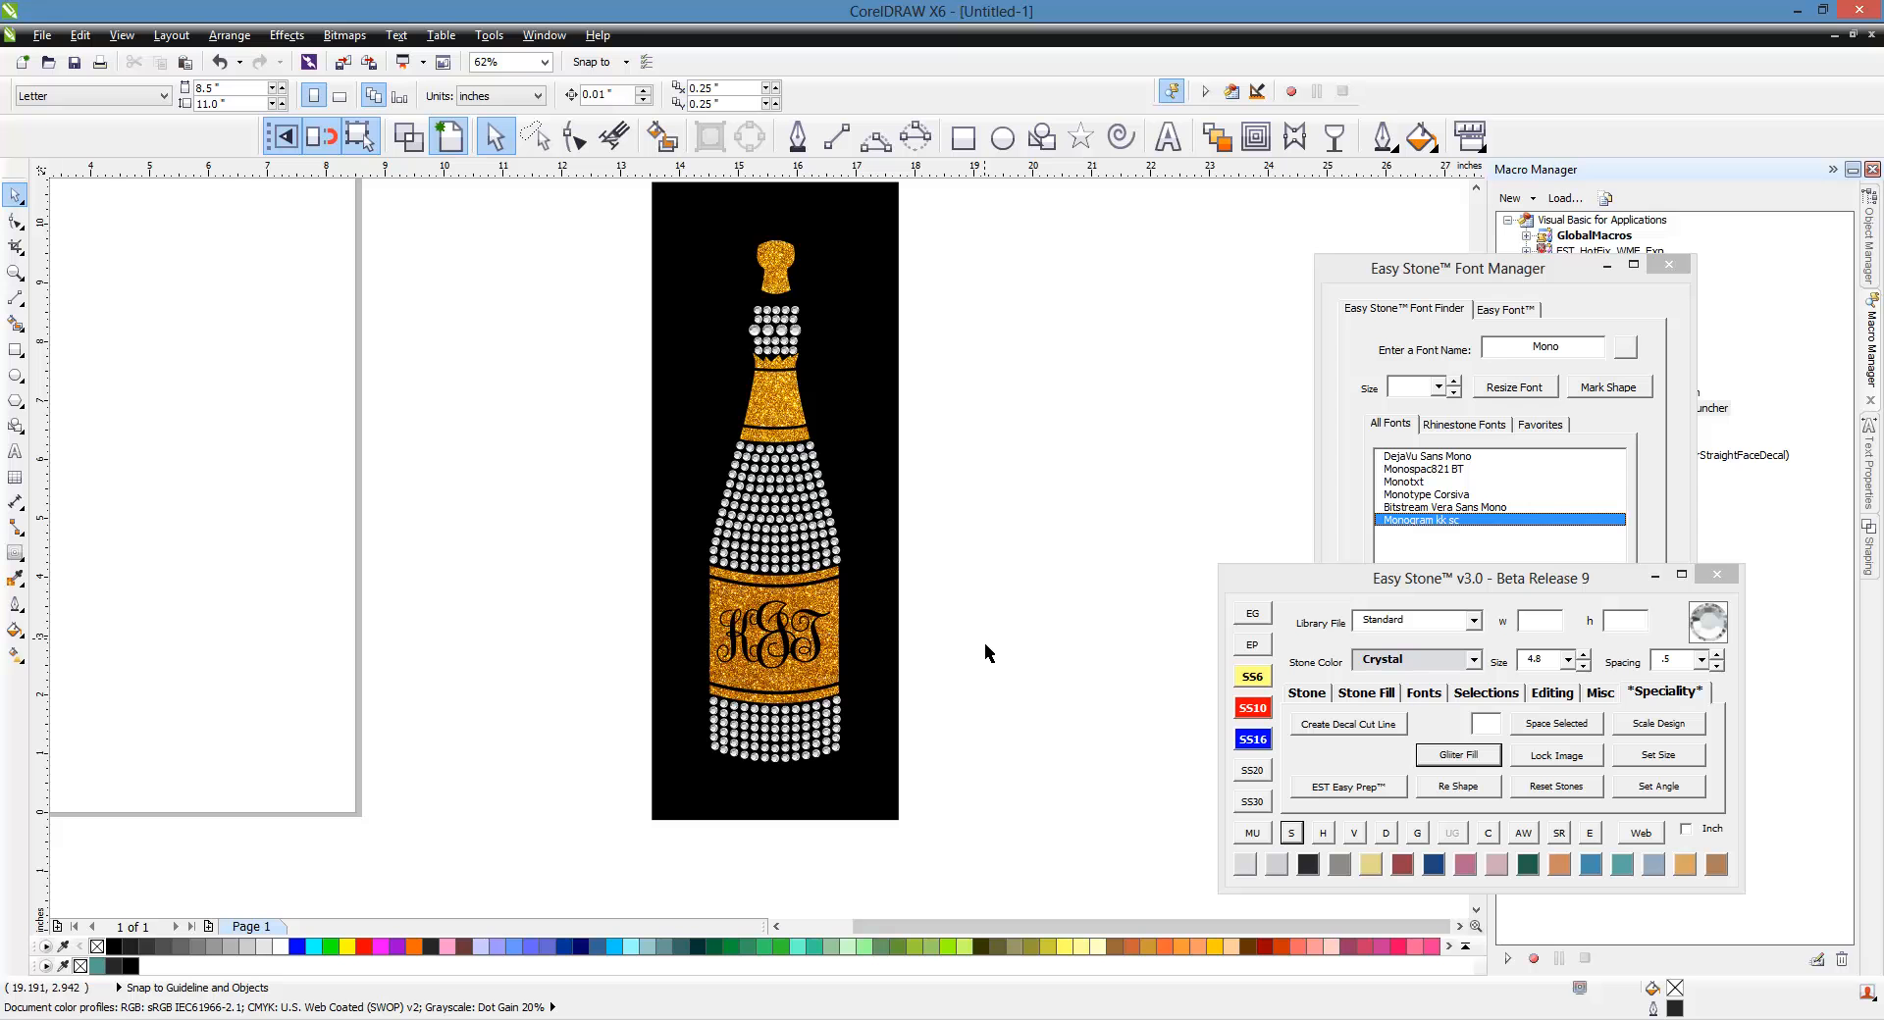